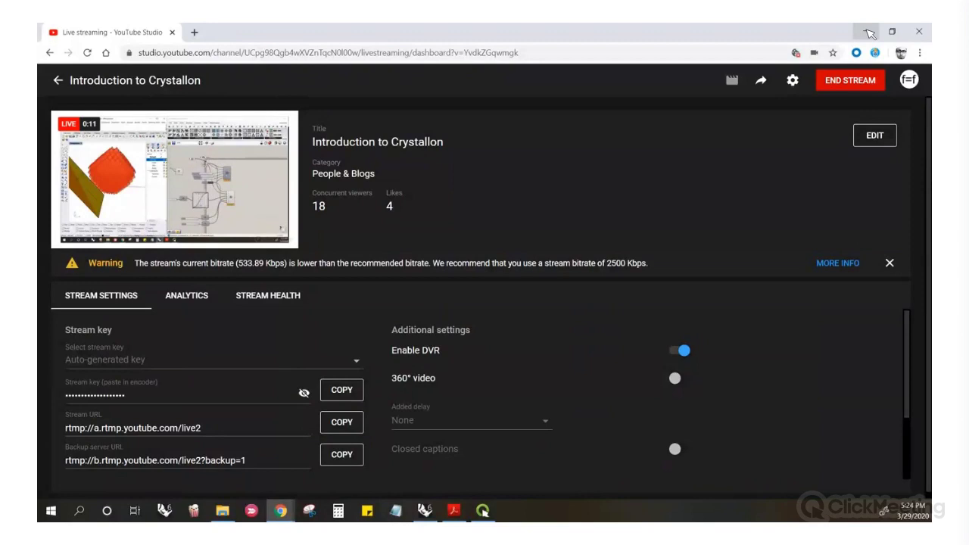
Switch to Rhino and Grasshopper and turn off the preview of the lower voxel component
click(533, 219)
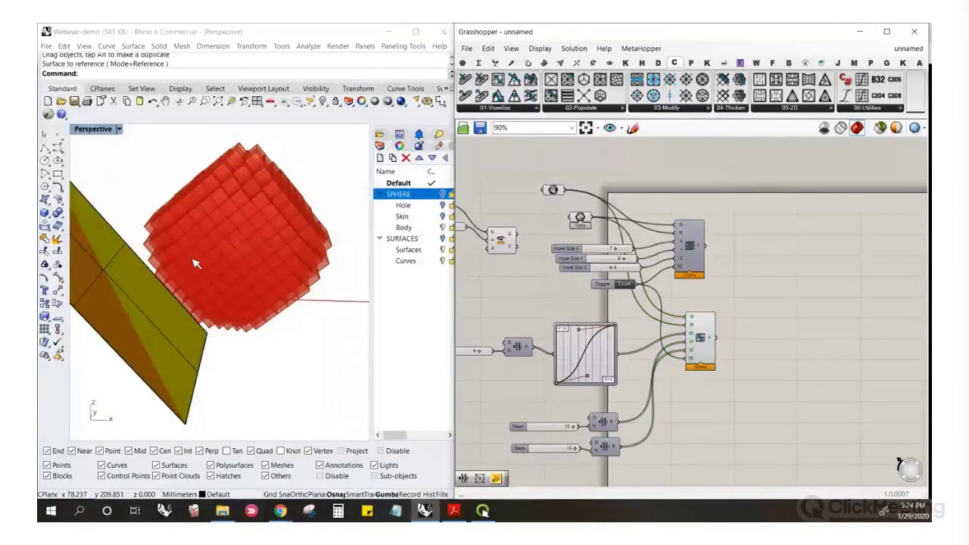
right_drag(193, 262, 200, 284)
scroll(201, 286, down, 5)
scroll(200, 286, up, 4)
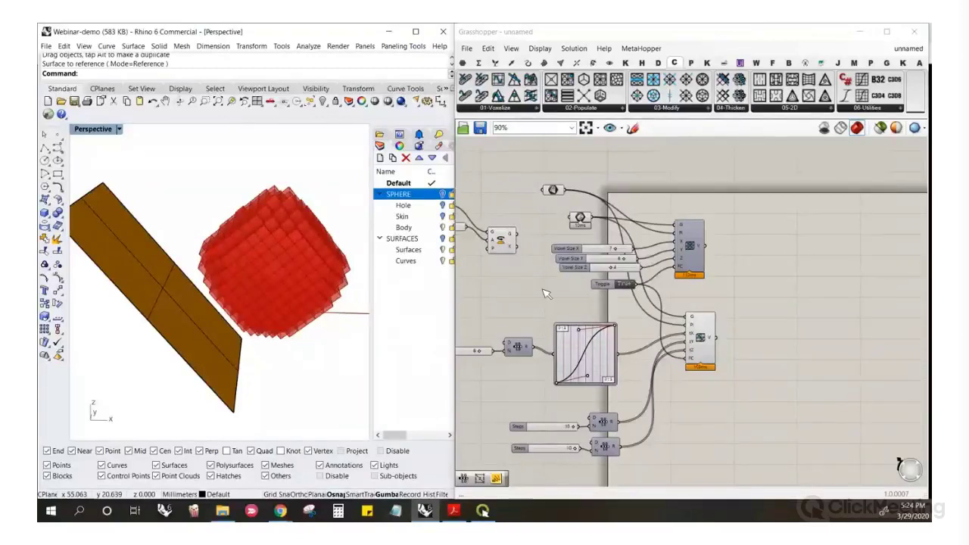
right_click(705, 341)
click(724, 333)
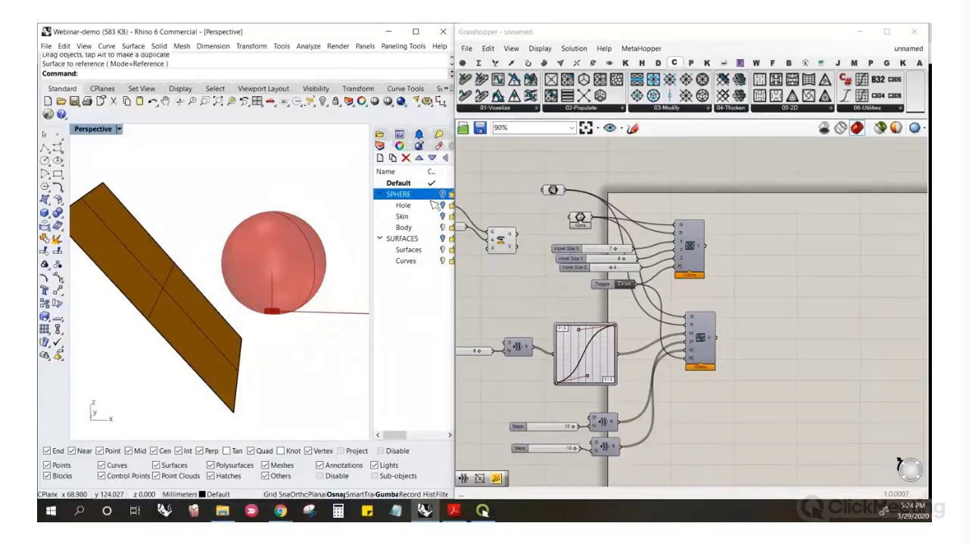
Turn off the preview of all components in the existing definition
drag(617, 241, 494, 196)
scroll(668, 311, down, 4)
drag(720, 392, 523, 233)
middle_click(569, 232)
click(599, 217)
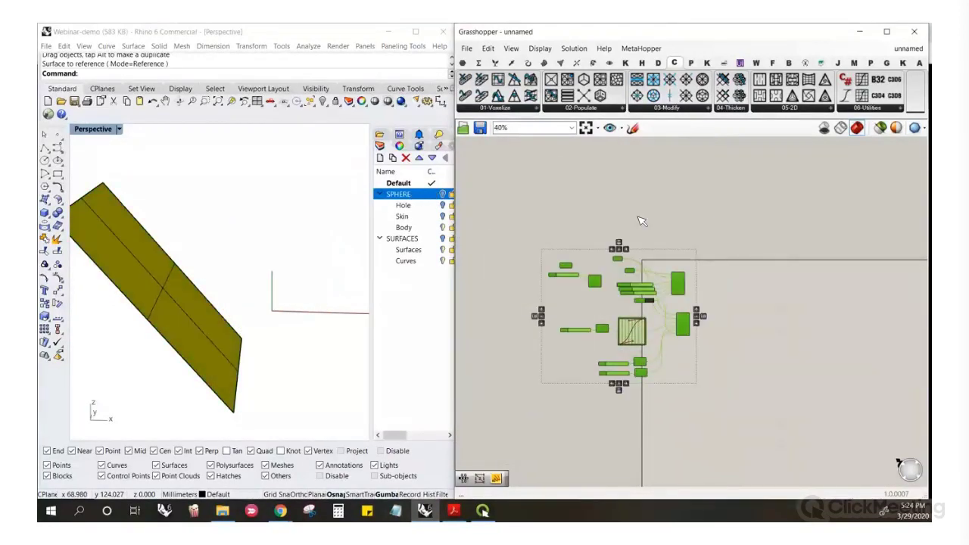
click(635, 226)
Delete the slanted flat surface from the Rhino model
click(155, 295)
key(Delete)
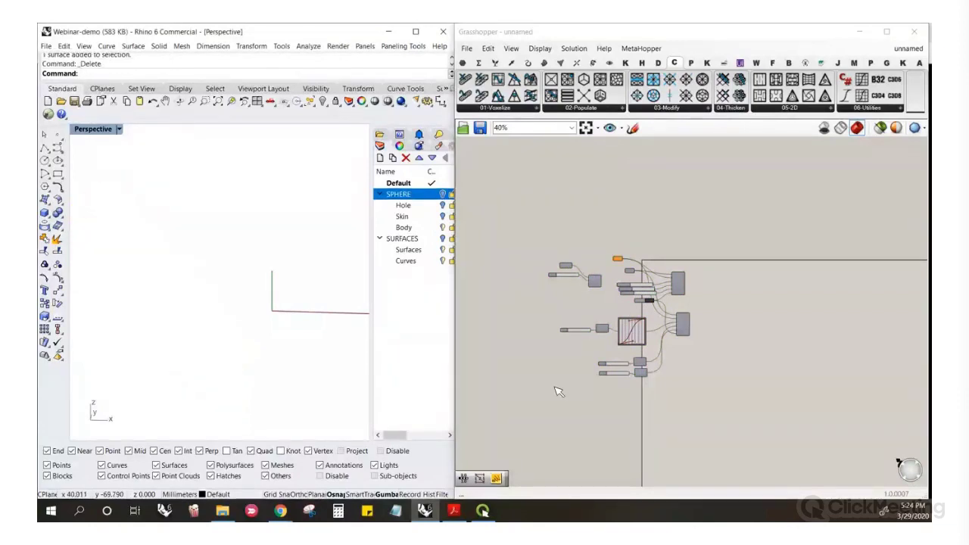
scroll(681, 411, up, 4)
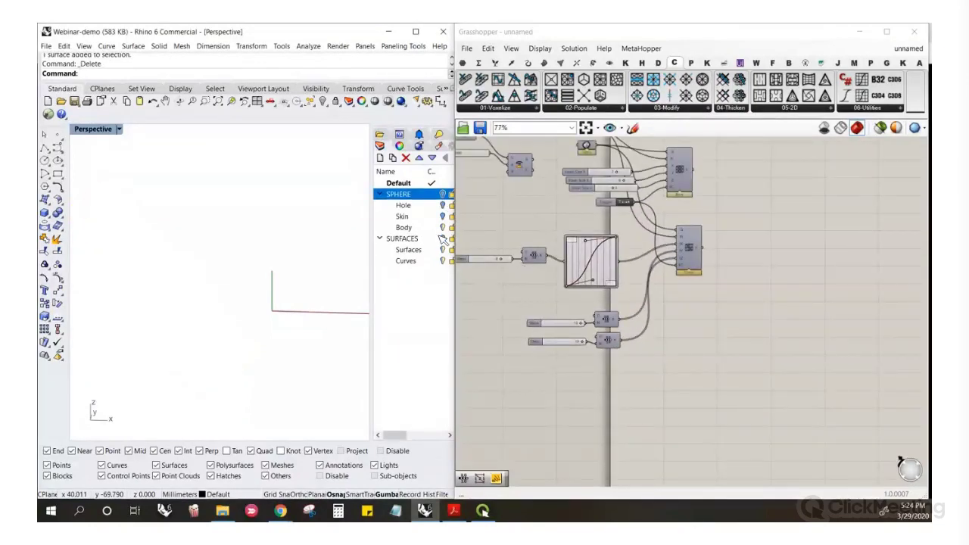
Turn on the SURFACES layer and frame its stacked flat and wavy surfaces in the Perspective view
click(441, 237)
scroll(155, 311, down, 5)
right_drag(155, 311, 298, 315)
scroll(296, 314, down, 5)
scroll(231, 296, up, 6)
scroll(230, 294, up, 3)
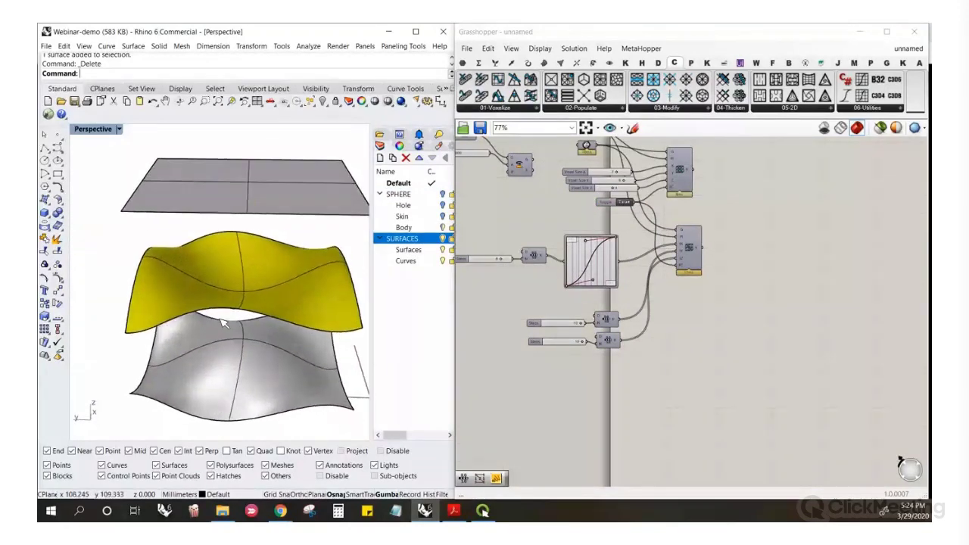
Place a CrystallonV2-Morph Between Surfaces component below the existing definition
click(530, 108)
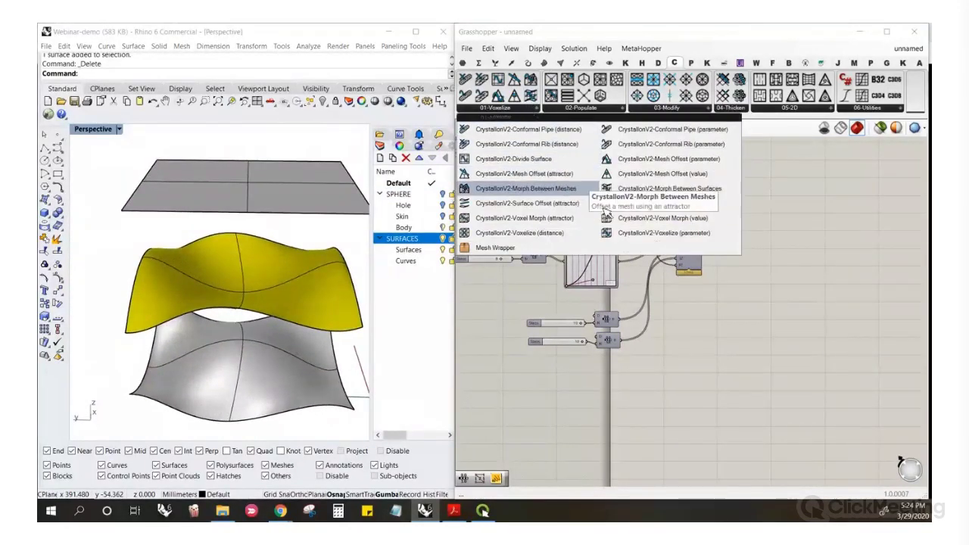
click(657, 407)
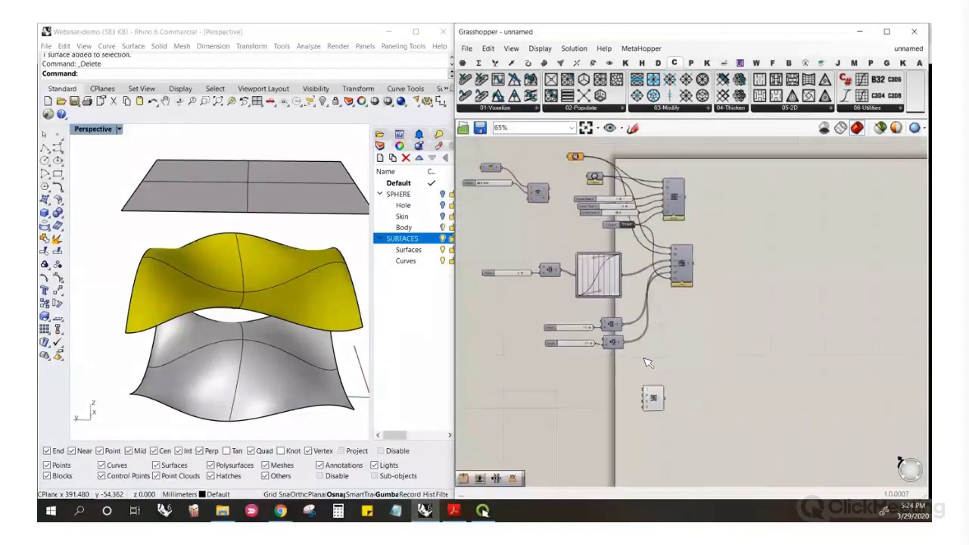
scroll(643, 326, up, 5)
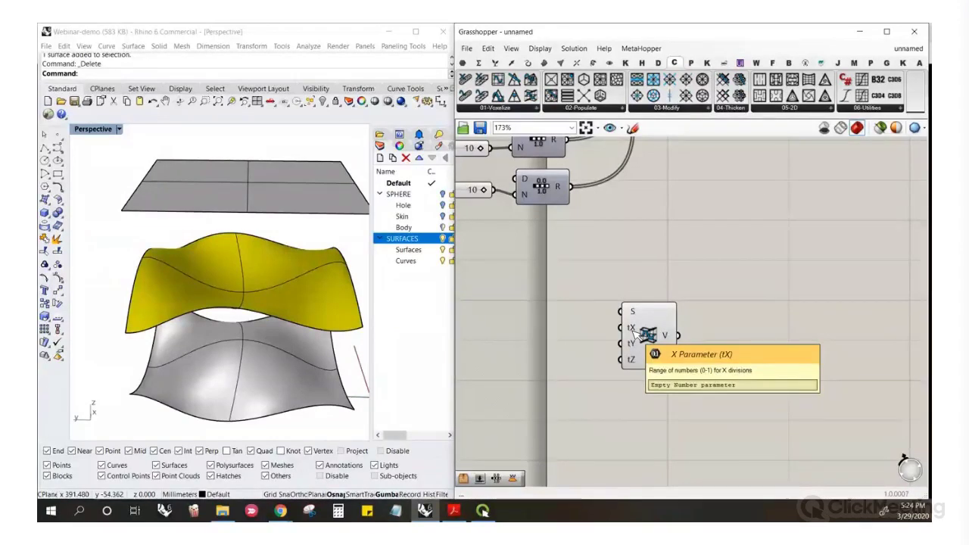
Copy a Steps slider with its Range component and place the pair beside the Morph Between Surfaces component
drag(636, 334, 520, 251)
scroll(719, 337, down, 5)
scroll(663, 298, up, 3)
key(ctrl+v)
drag(637, 262, 608, 329)
scroll(705, 369, up, 3)
scroll(645, 335, down, 2)
click(620, 364)
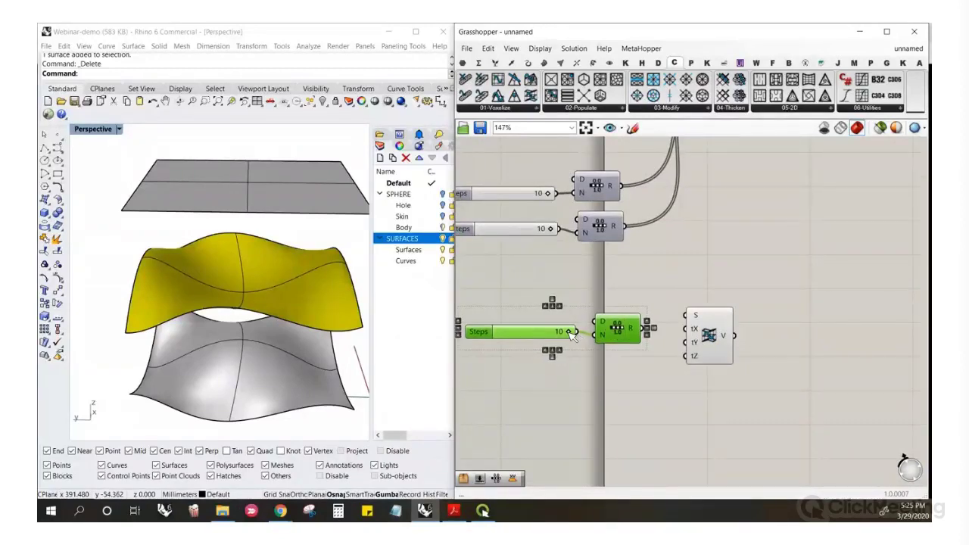
Set the copied Steps slider to 2 and duplicate the slider and Range pair twice below it
click(540, 351)
drag(666, 354, 550, 320)
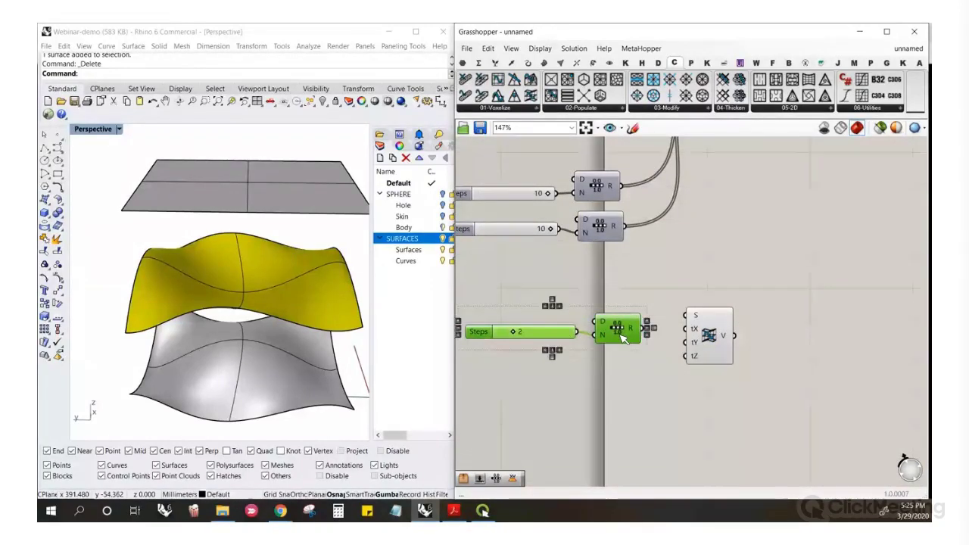
alt+drag(625, 342, 623, 422)
click(673, 333)
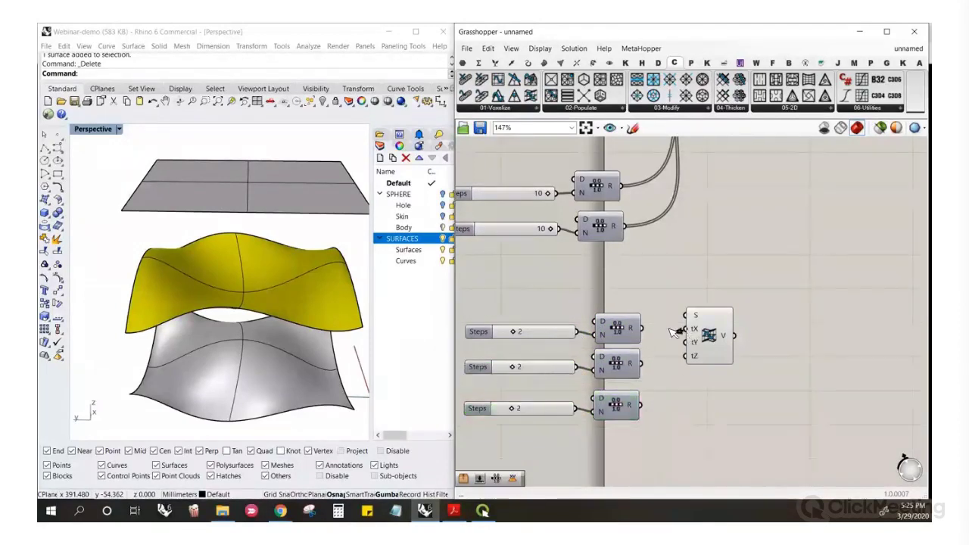
Connect the three Range outputs to the tX, tY and tZ inputs, and add a Surface parameter above them
drag(709, 337, 739, 329)
click(653, 295)
double_click(641, 292)
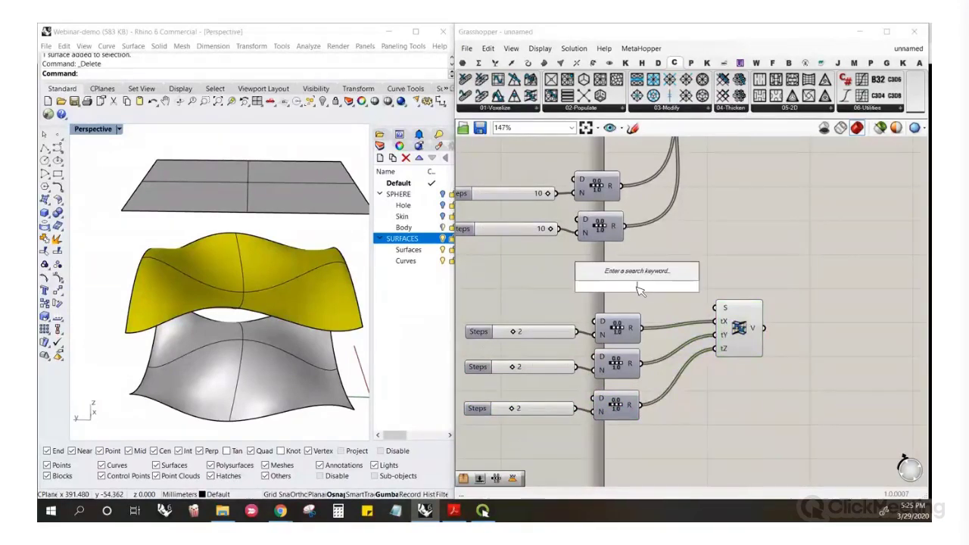
text(surf)
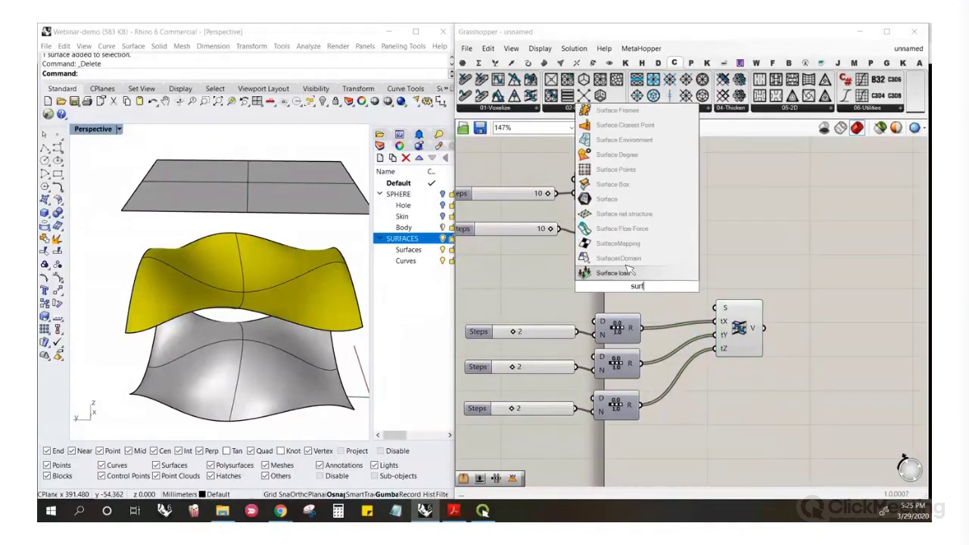
click(598, 215)
Reference the two wavy surfaces in the Surface parameter and connect it to the S input
right_click(642, 282)
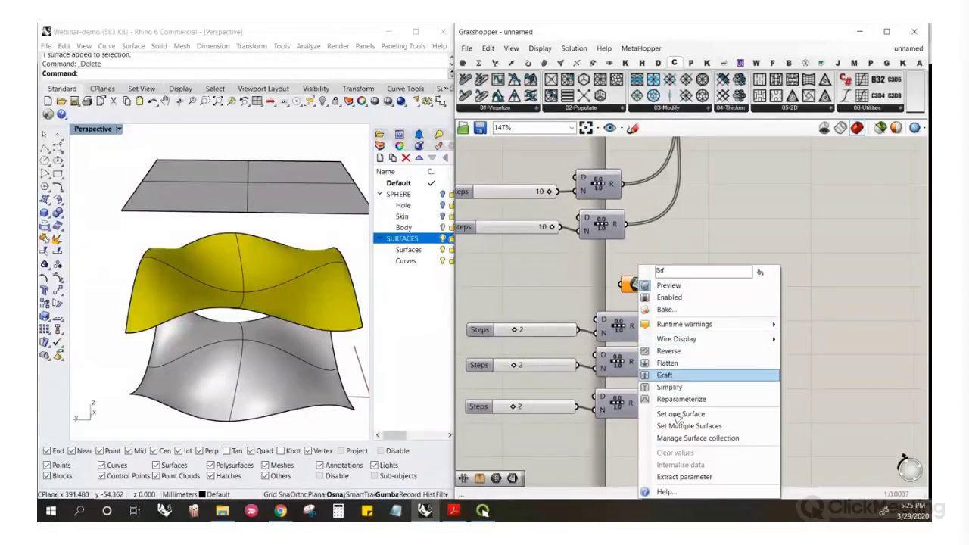
click(685, 426)
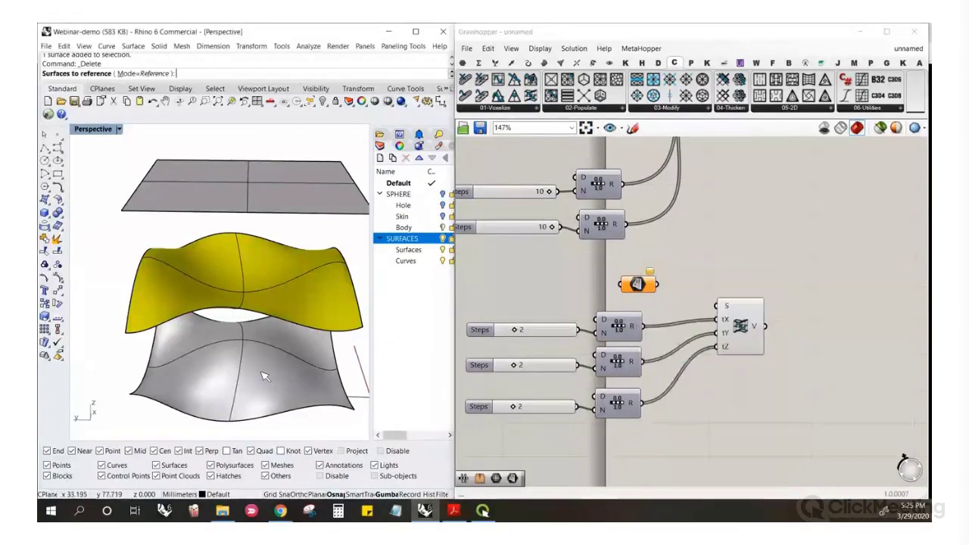
click(257, 364)
click(277, 312)
key(Return)
drag(717, 305, 657, 285)
Set the Steps sliders to 7 for tX, 7 for tY and 6 for tZ
right_drag(204, 326, 551, 350)
drag(516, 331, 558, 334)
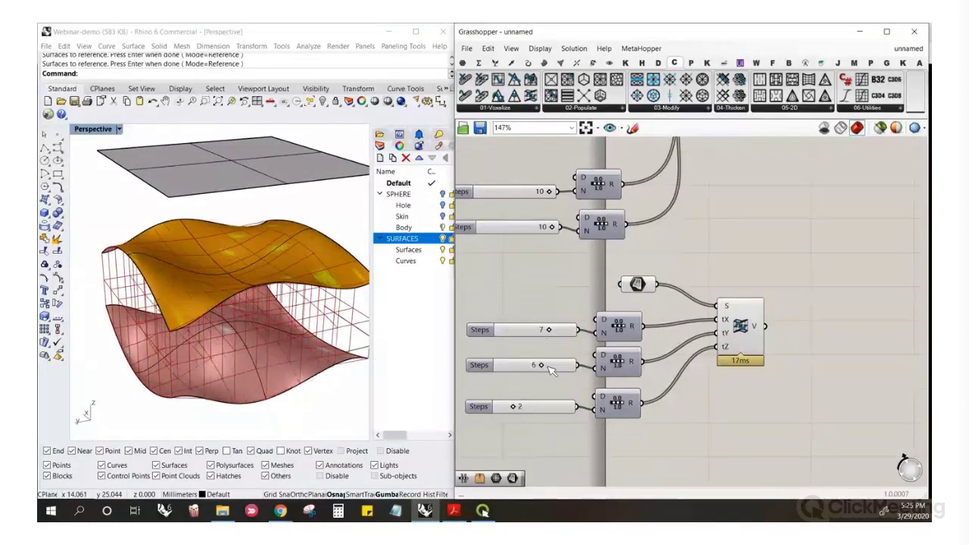
drag(535, 409, 548, 410)
mouse_move(280, 371)
right_down()
mouse_move(264, 327)
mouse_move(271, 342)
mouse_move(263, 357)
mouse_move(217, 336)
mouse_move(258, 331)
mouse_move(250, 316)
mouse_move(140, 311)
mouse_move(299, 349)
right_up()
Reassign the Surface parameter to reference both wavy surfaces and the flat surface above them
click(630, 290)
right_click(630, 291)
click(635, 286)
right_click(643, 286)
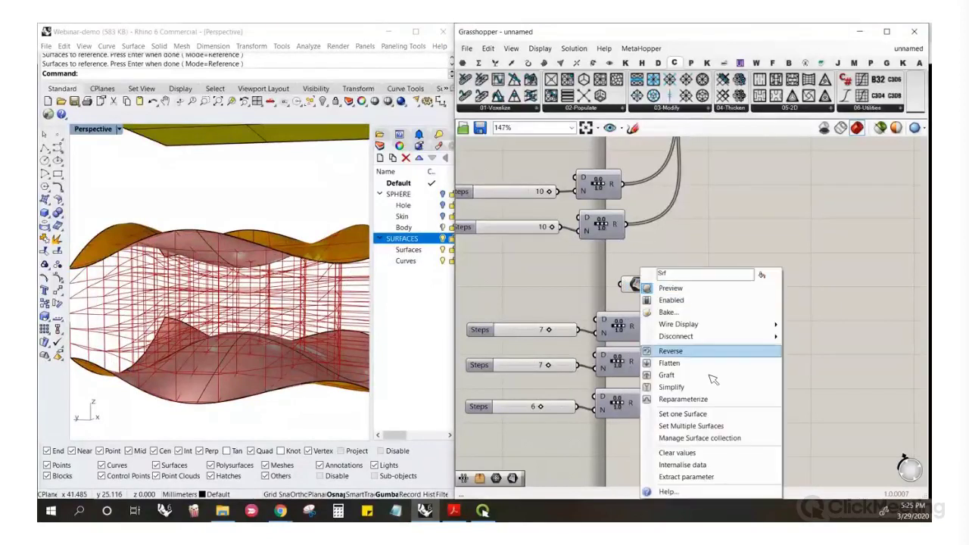
click(686, 426)
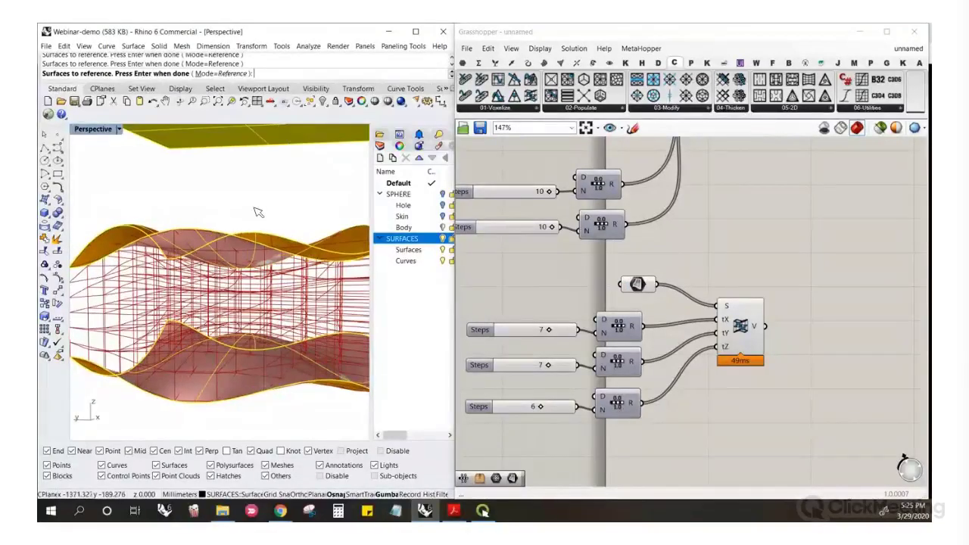
scroll(266, 327, down, 5)
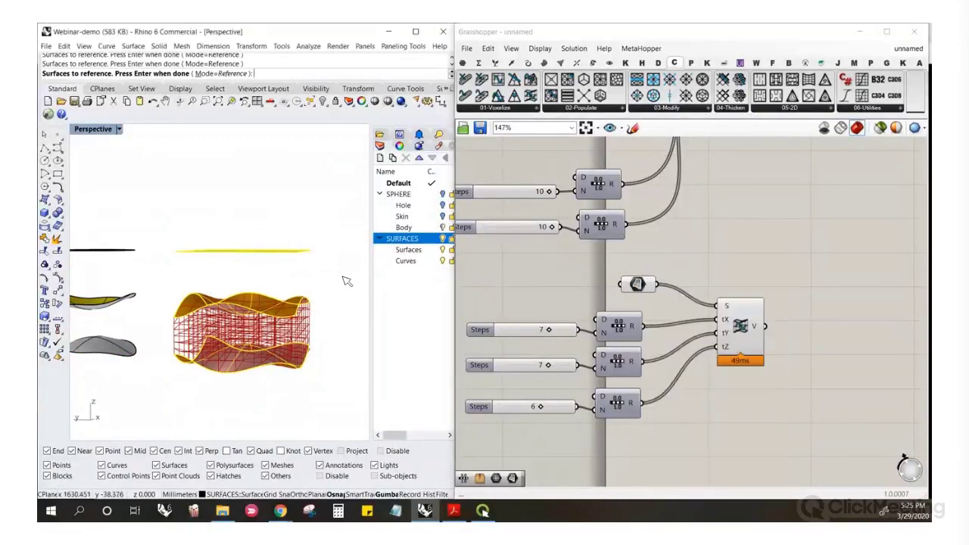
key(Return)
Set the tZ Steps slider to 4 and examine the voxel grid between the three surfaces
scroll(221, 331, up, 5)
right_drag(221, 331, 310, 346)
scroll(715, 343, down, 2)
scroll(615, 338, up, 4)
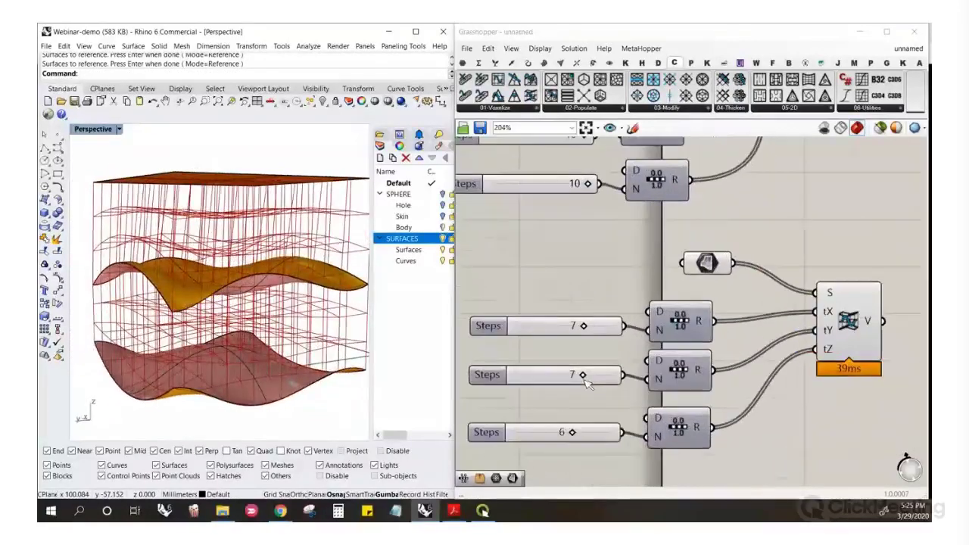
drag(570, 432, 557, 433)
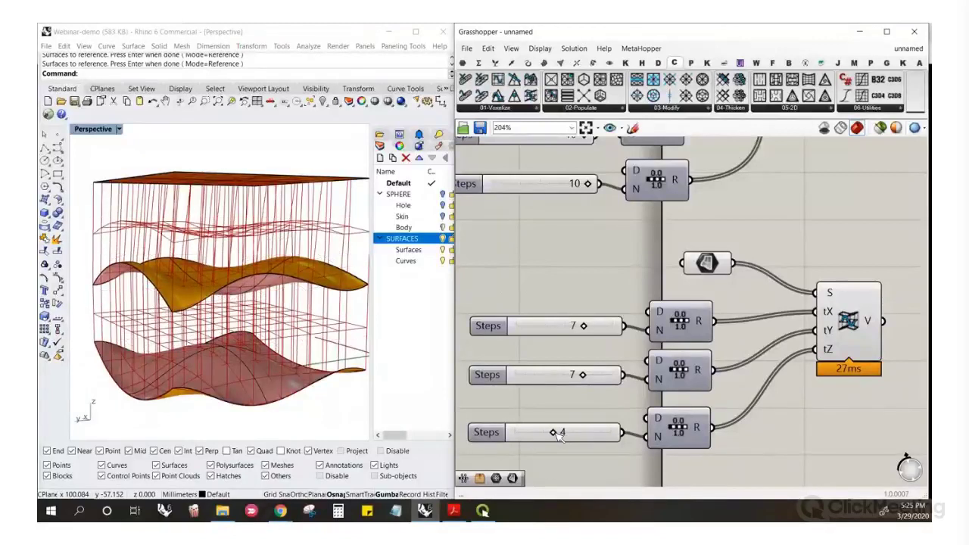
right_drag(231, 301, 265, 313)
scroll(198, 281, up, 4)
scroll(265, 313, down, 8)
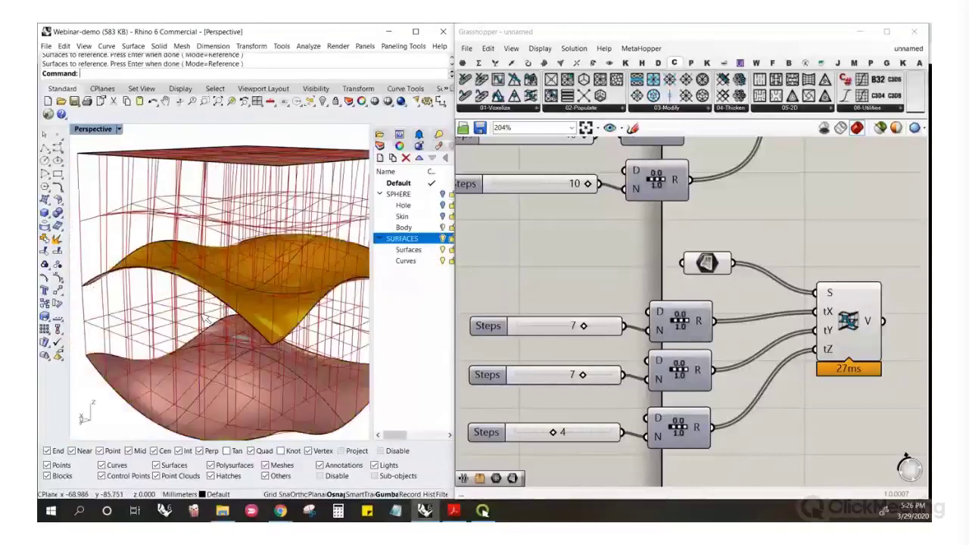
scroll(251, 306, up, 6)
right_drag(216, 318, 261, 312)
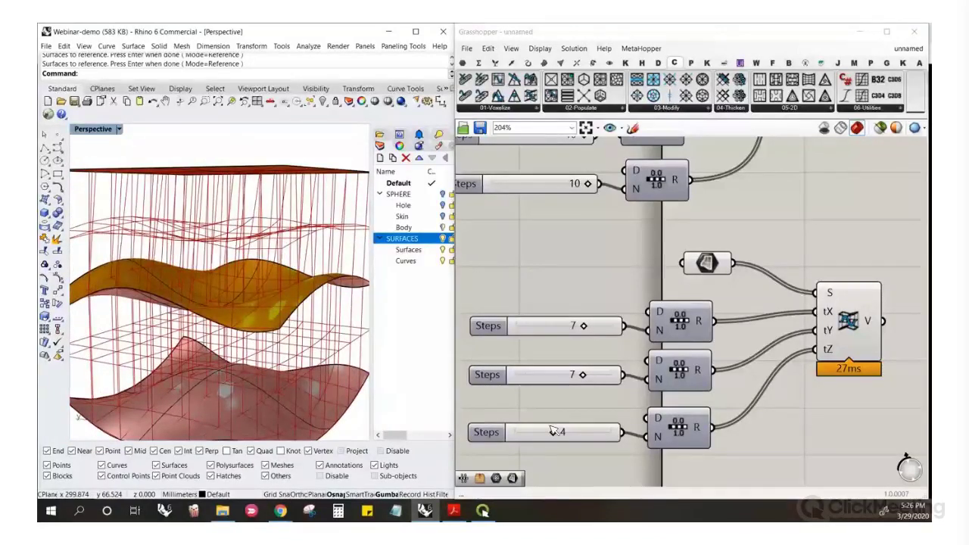
Set the tZ Steps slider to 5 and view the whole voxel grid
drag(556, 434, 565, 434)
right_drag(224, 317, 402, 360)
scroll(250, 322, down, 3)
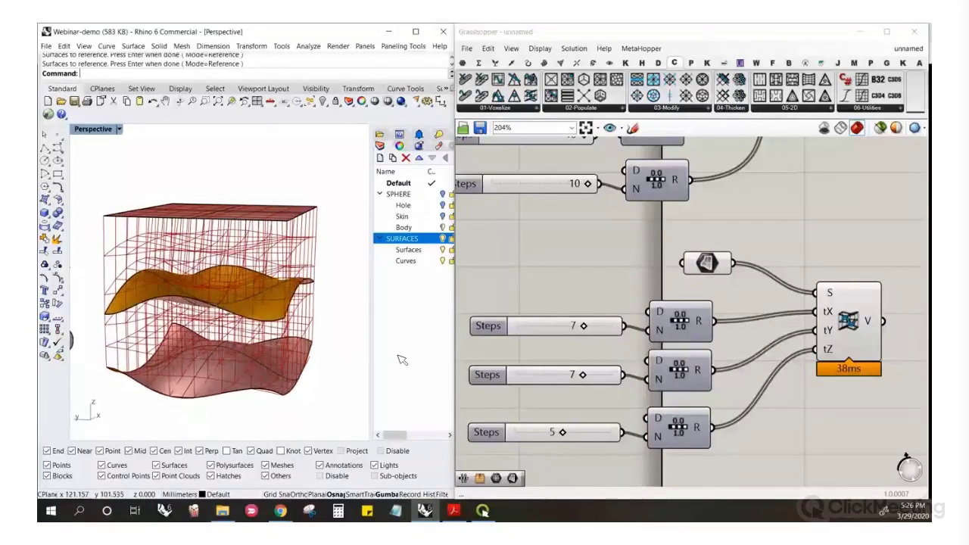
Bring the Rhino profile curves into view and place a Revolution component below the surface morph setup
scroll(221, 293, down, 8)
right_drag(223, 293, 157, 317)
scroll(221, 333, up, 1)
right_drag(223, 339, 325, 331)
scroll(544, 267, down, 4)
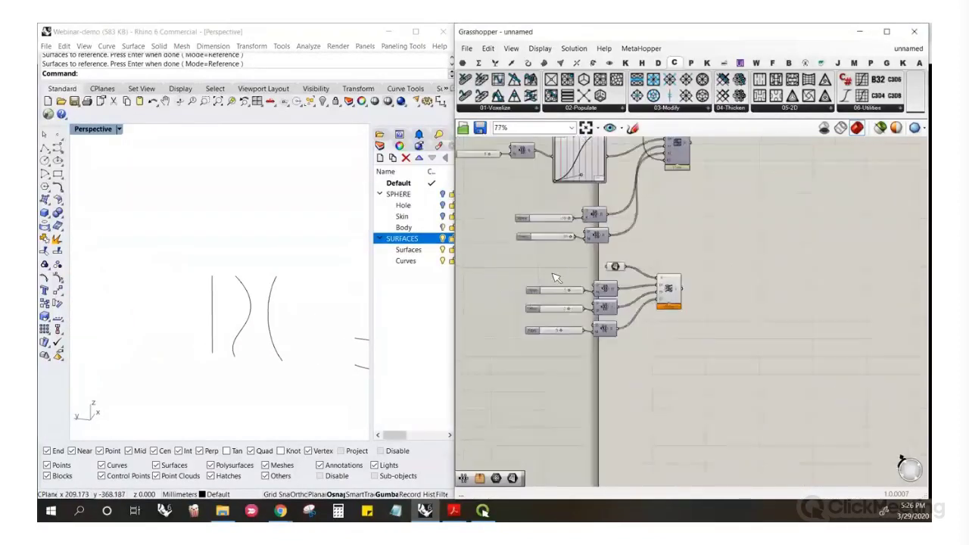
double_click(610, 332)
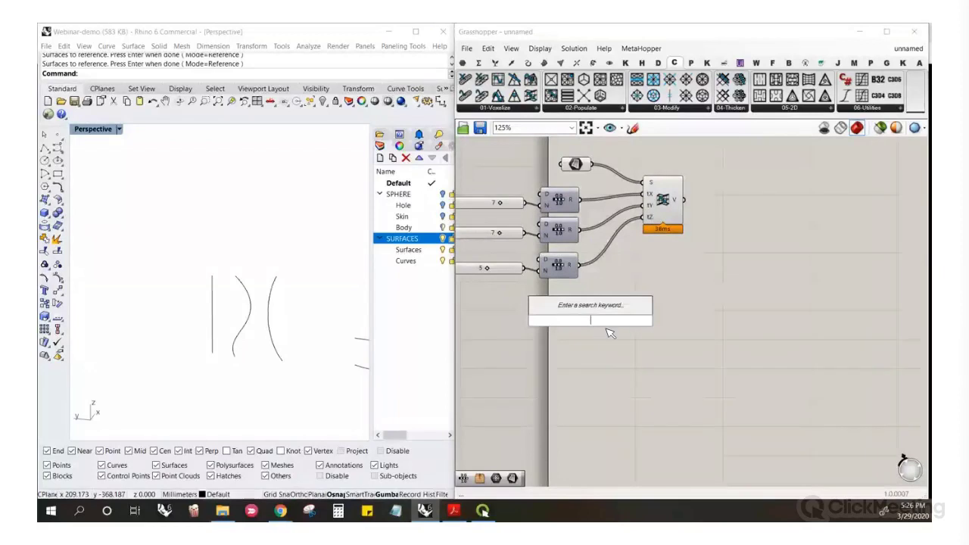
text(revol)
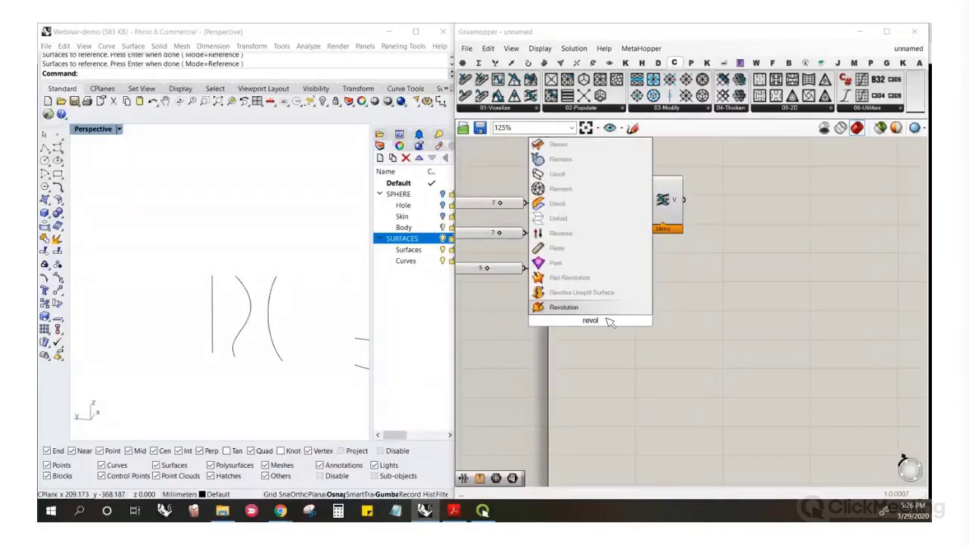
key(Return)
drag(587, 323, 654, 360)
Add two Curve parameters in front of the Revolution component and align the component with them
double_click(606, 337)
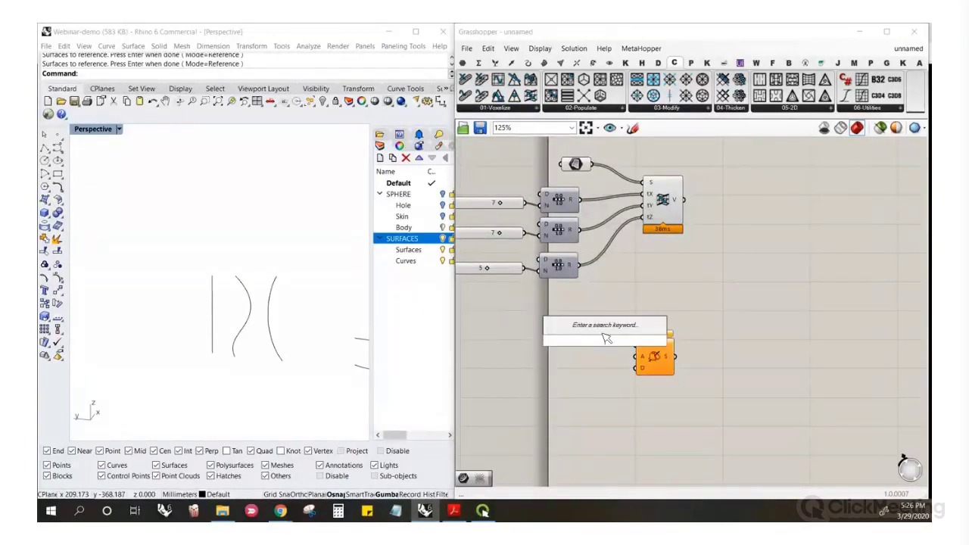
text(curve)
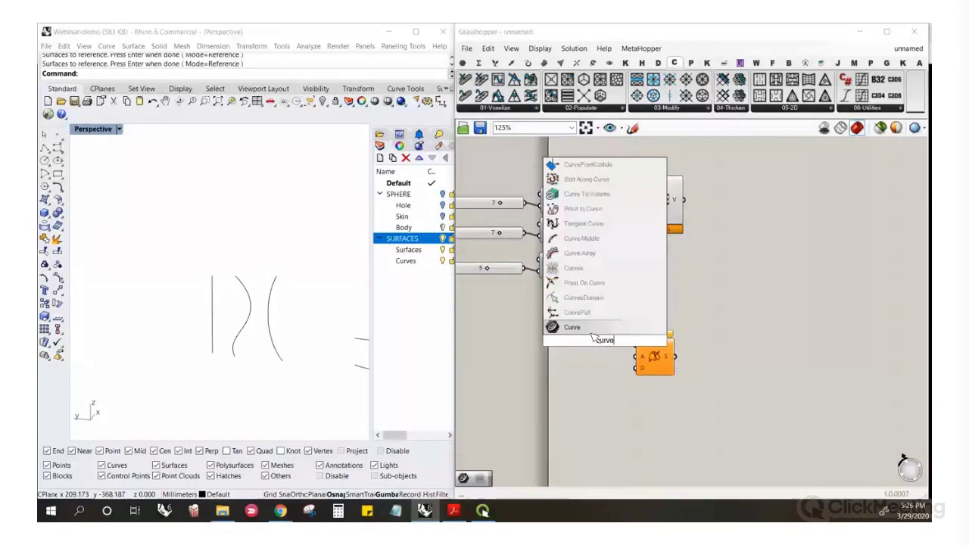
key(Return)
drag(604, 341, 591, 362)
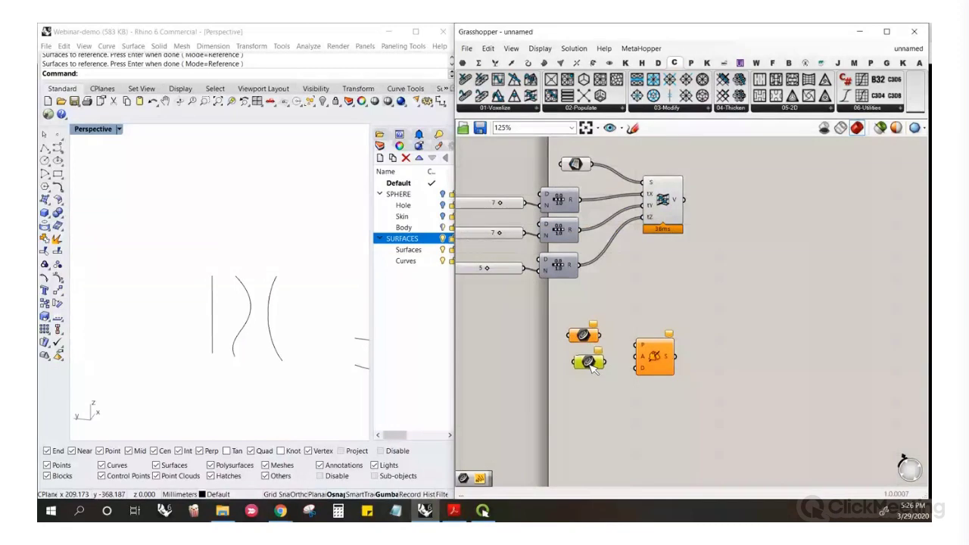
drag(645, 372, 647, 383)
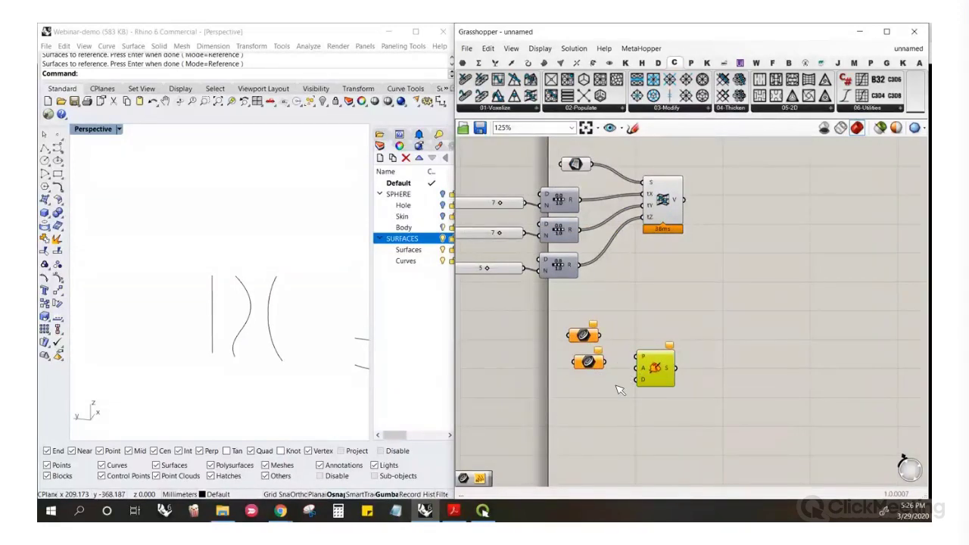
Reference the S-shaped and arc-shaped profile curves in the upper Curve parameter
right_click(583, 340)
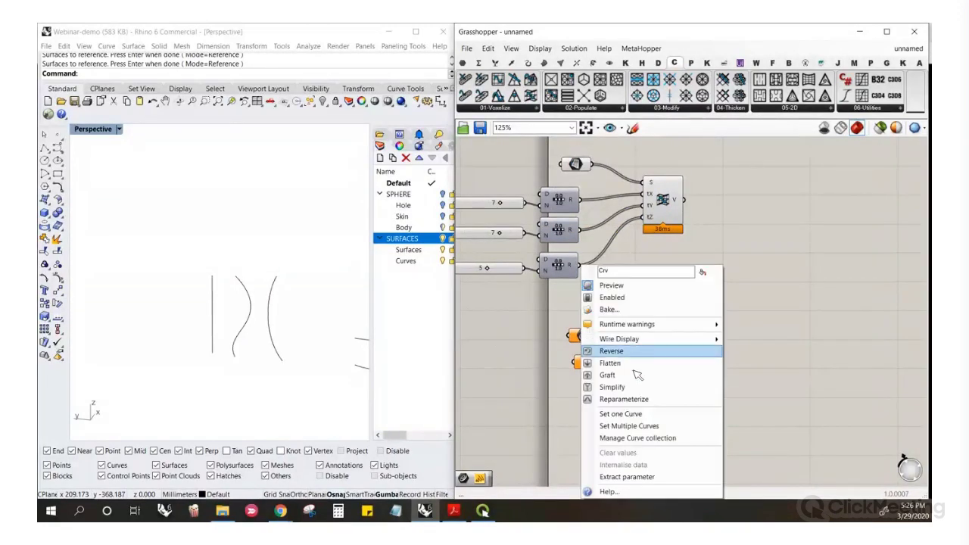
click(621, 414)
click(256, 315)
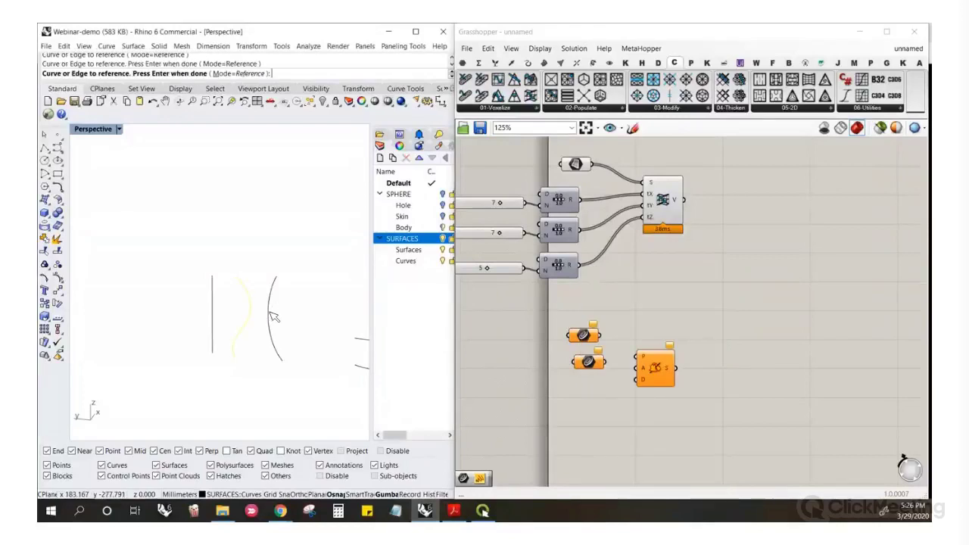
key(Return)
Reference the straight vertical line in the lower Curve parameter and wire the profiles and axis into the Revolution component's P and A inputs
right_click(591, 363)
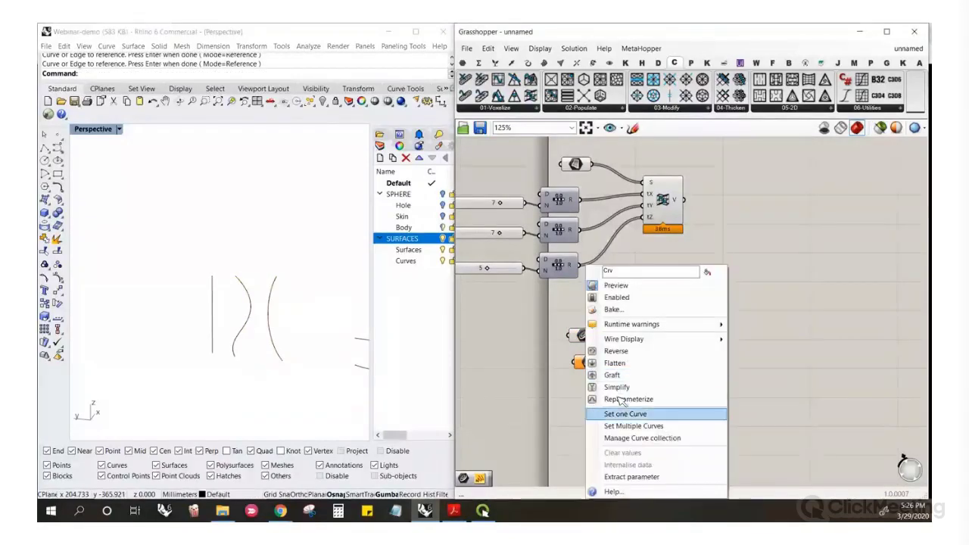
click(619, 414)
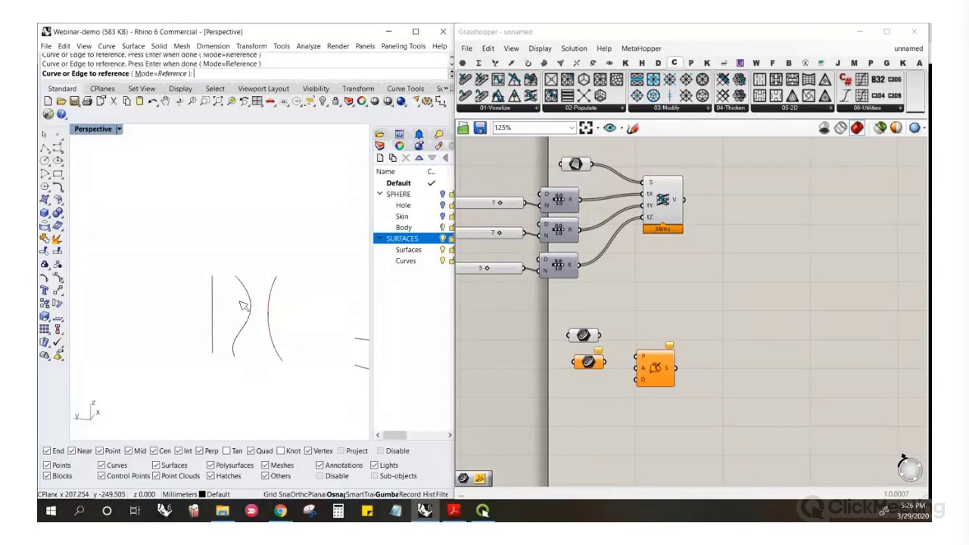
click(212, 306)
drag(638, 369, 600, 335)
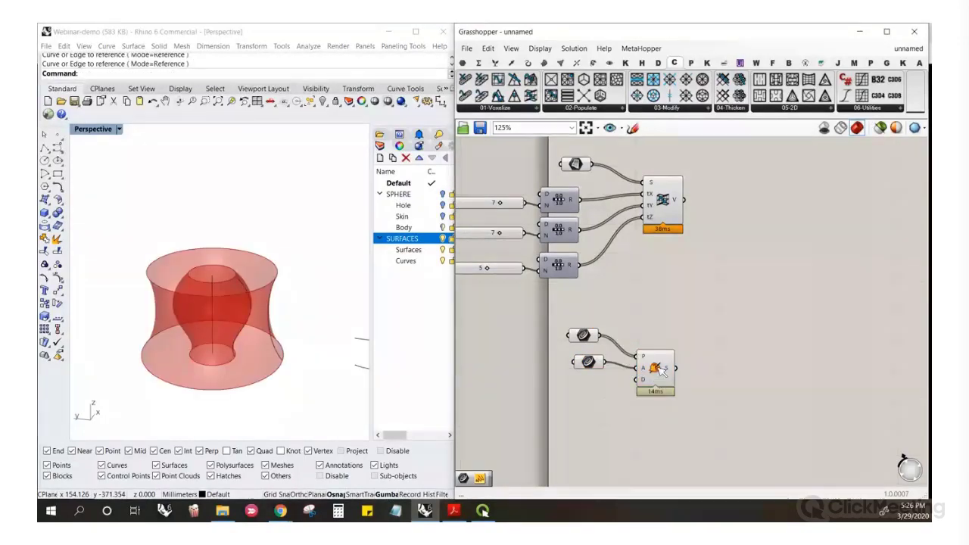
drag(650, 378, 646, 360)
Adjust the profile curves' control points in Rhino and check the effect on the revolved surfaces
right_drag(205, 281, 211, 258)
scroll(212, 261, up, 6)
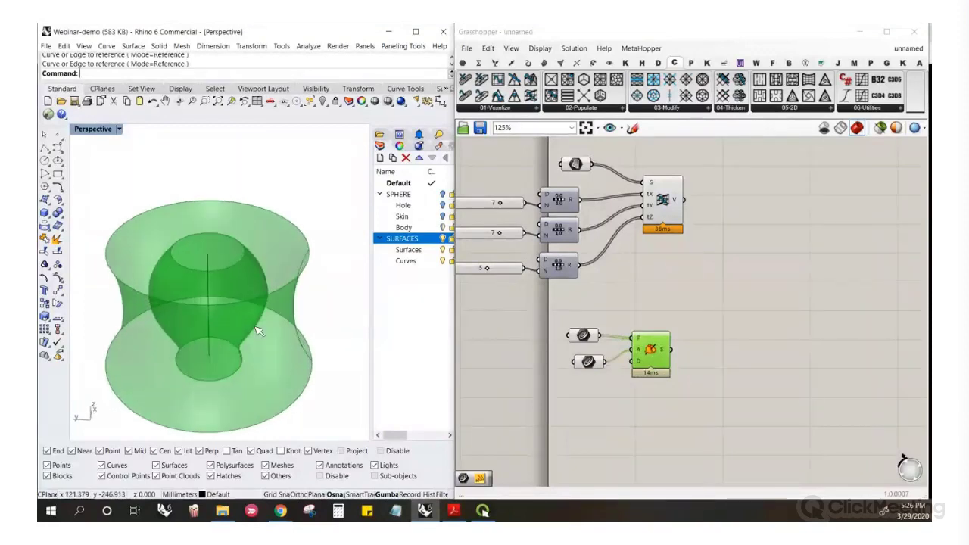
click(321, 300)
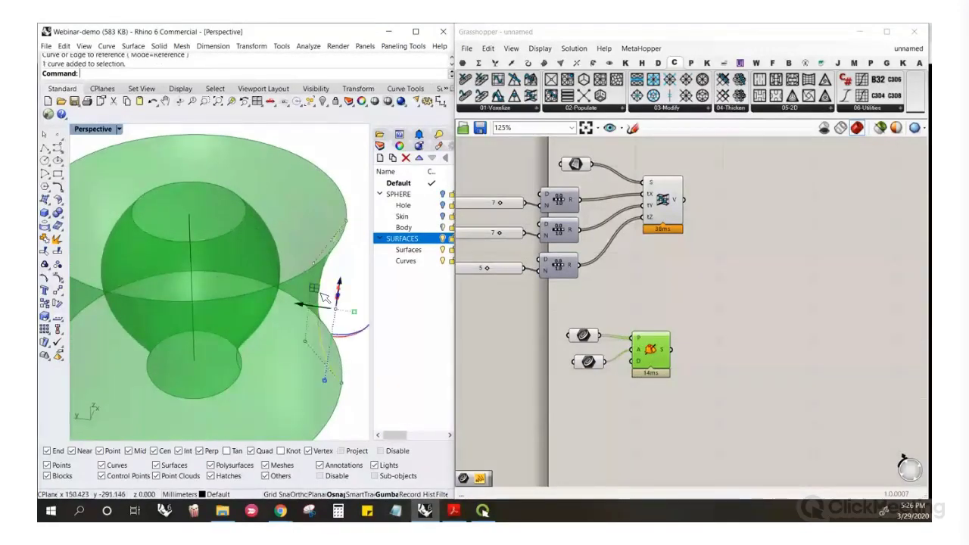
scroll(356, 312, down, 3)
click(304, 274)
mouse_move(271, 269)
mouse_down()
mouse_move(324, 274)
mouse_move(257, 265)
mouse_move(279, 278)
mouse_up()
scroll(612, 326, down, 2)
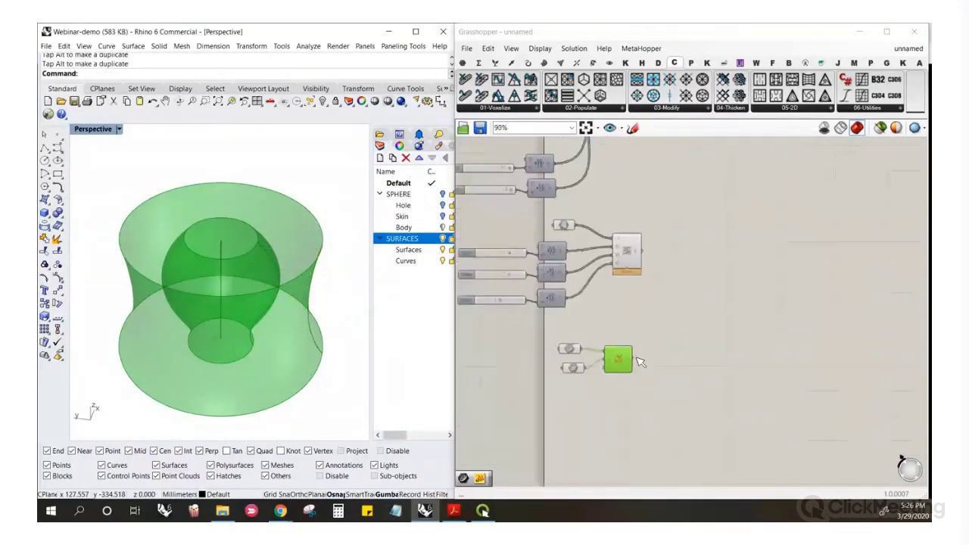
Duplicate the surface morph setup beside the Revolution component and feed the revolved surfaces into the copy's Surface parameter
mouse_move(629, 364)
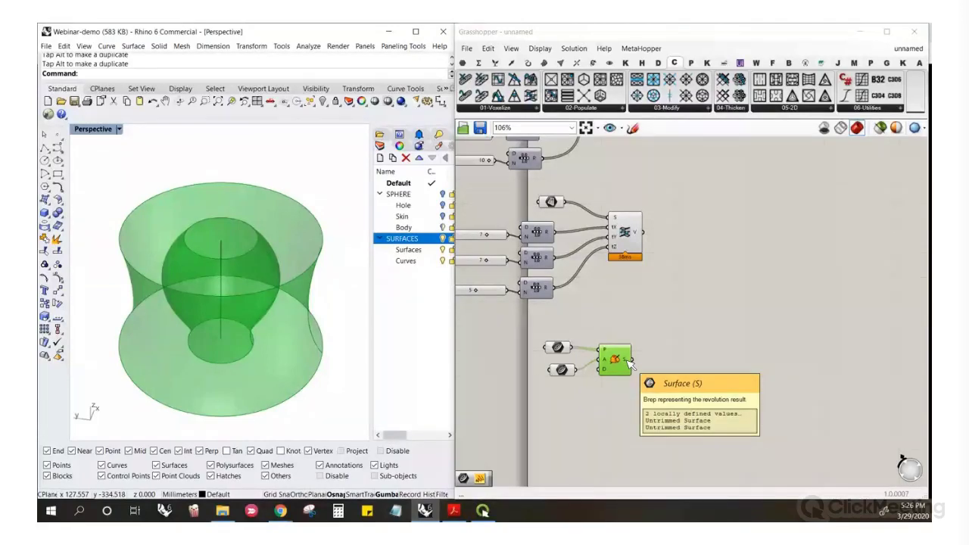
scroll(642, 298, down, 2)
drag(646, 310, 460, 228)
alt+drag(634, 257, 727, 386)
click(685, 333)
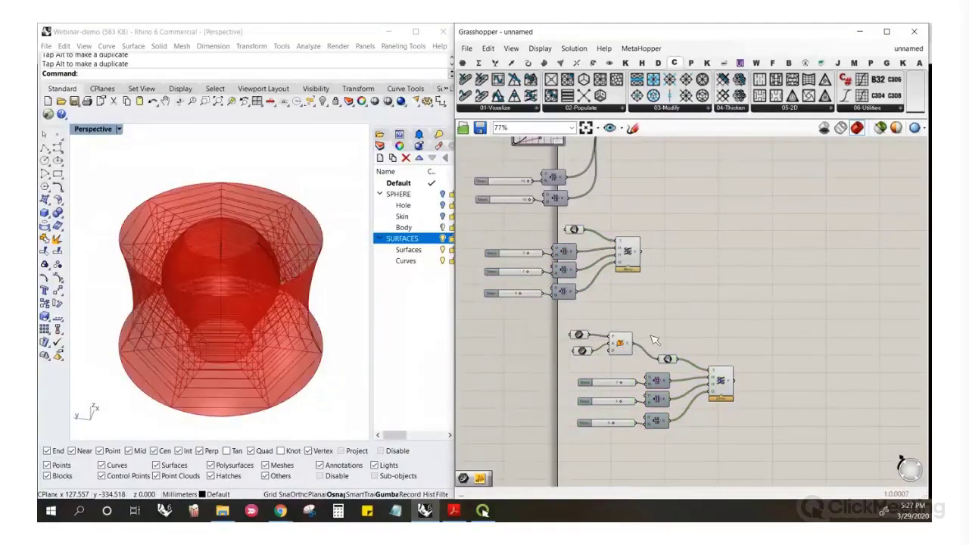
Set the copied setup's tZ Steps slider to 6 and view the voxel grid between the revolved surfaces
right_drag(277, 335, 182, 273)
scroll(542, 356, up, 3)
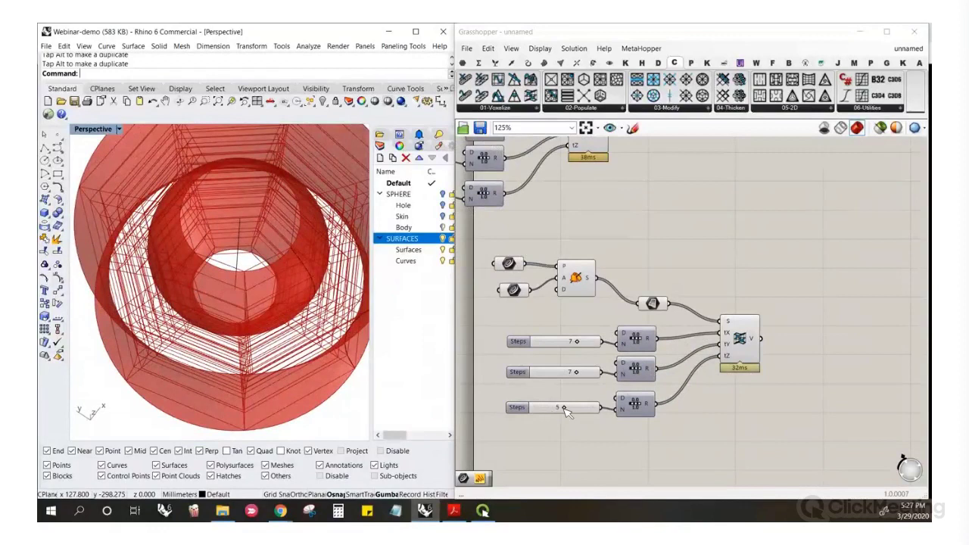
drag(564, 409, 569, 410)
scroll(243, 286, down, 3)
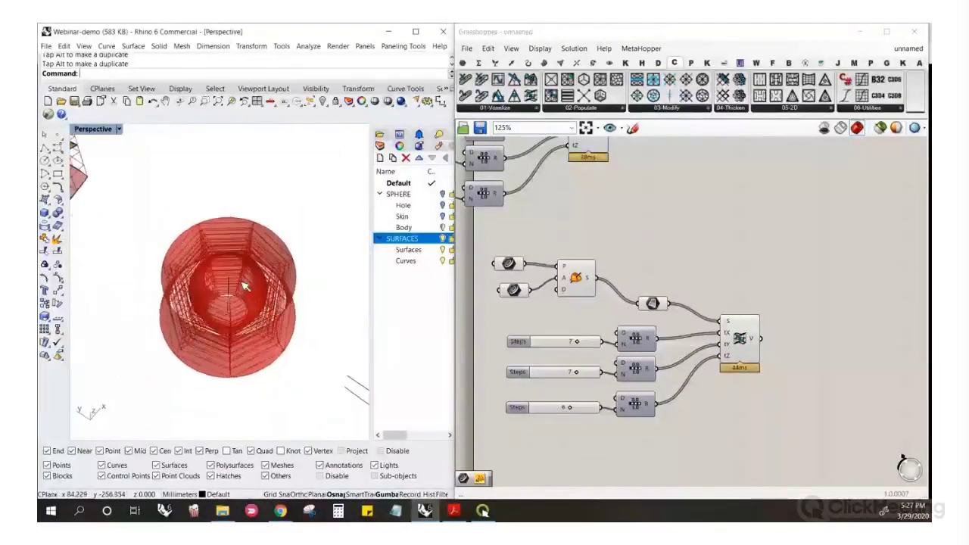
right_drag(243, 286, 308, 287)
Examine the revolved voxel grid, the first surface morph grid and the three stacked round surfaces
scroll(326, 292, down, 8)
scroll(174, 313, up, 8)
right_drag(188, 303, 297, 310)
scroll(221, 301, up, 3)
scroll(221, 301, down, 4)
scroll(327, 300, up, 3)
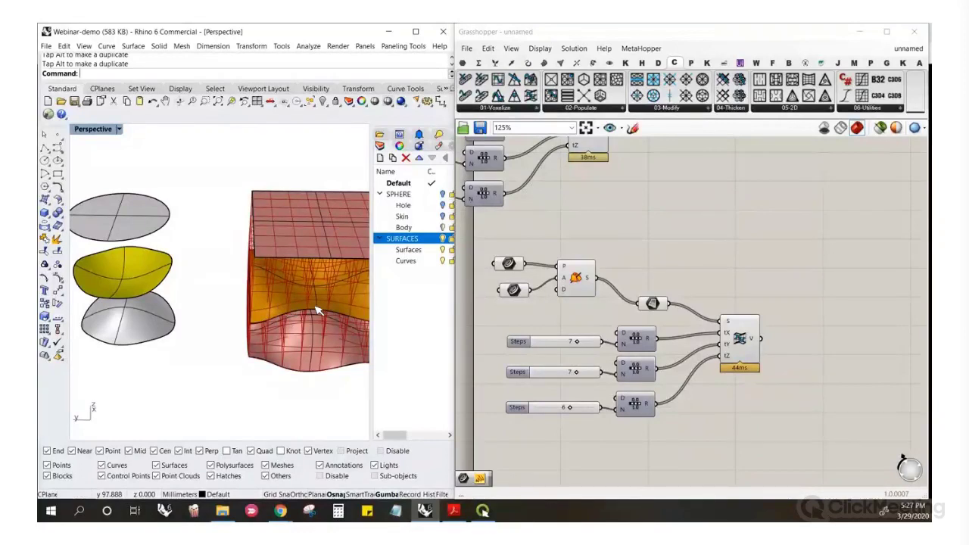
scroll(295, 318, down, 2)
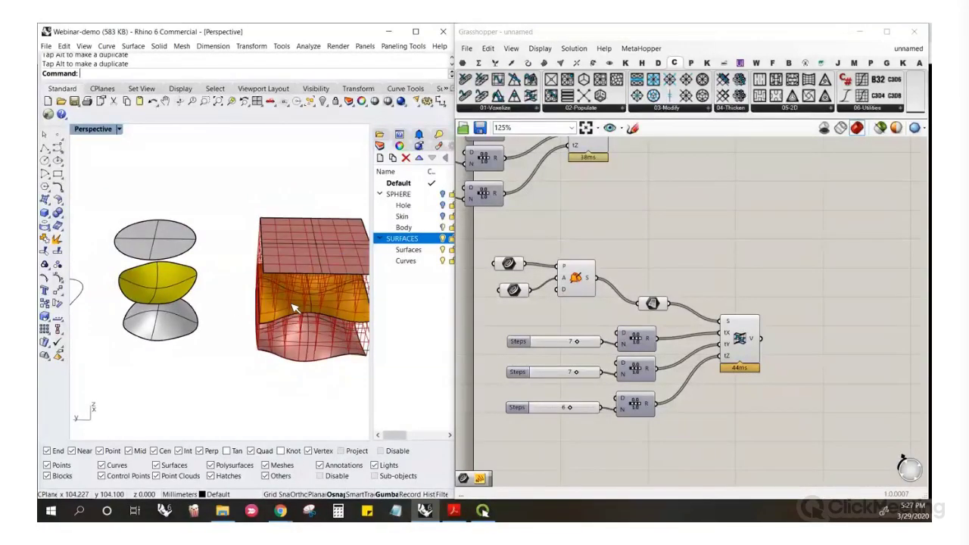
scroll(134, 262, up, 6)
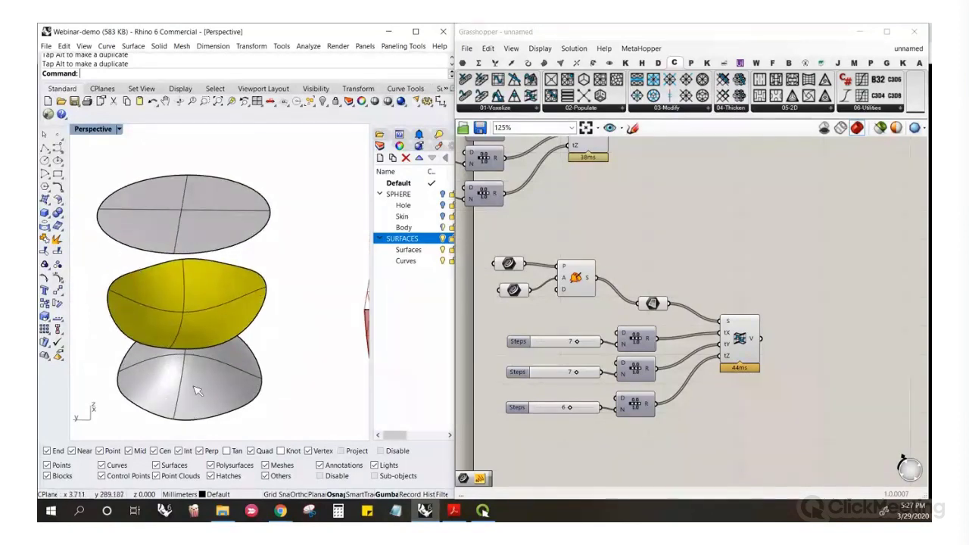
scroll(204, 286, down, 5)
Inspect the geometry details of the lowest round surface with the What command
right_drag(205, 285, 224, 357)
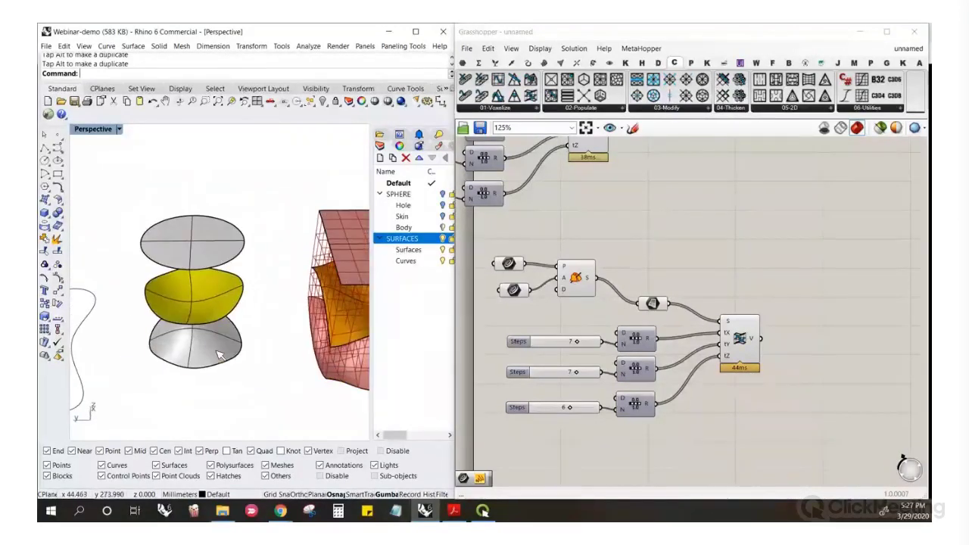
click(238, 364)
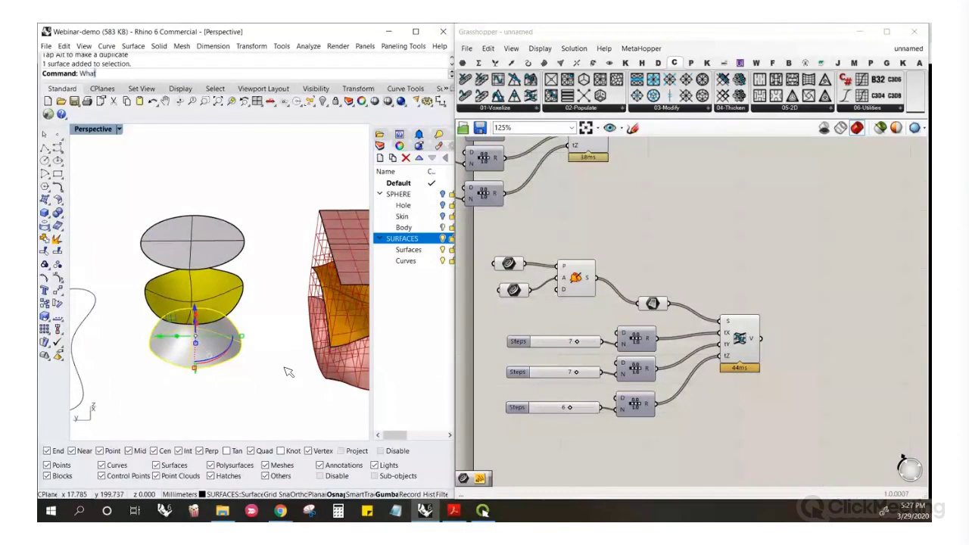
key(Return)
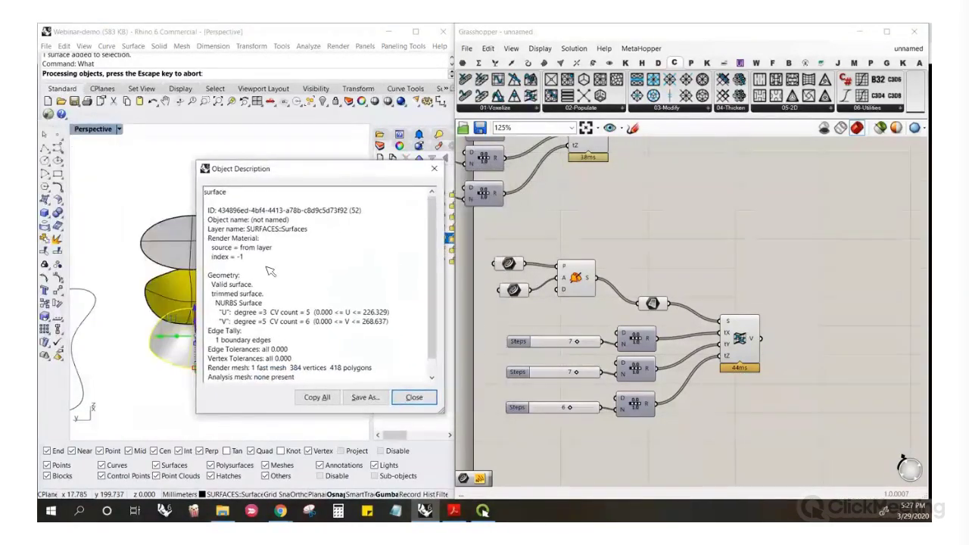
mouse_move(213, 293)
mouse_down()
mouse_move(266, 303)
mouse_move(212, 293)
mouse_up()
click(253, 295)
click(413, 397)
key(Escape)
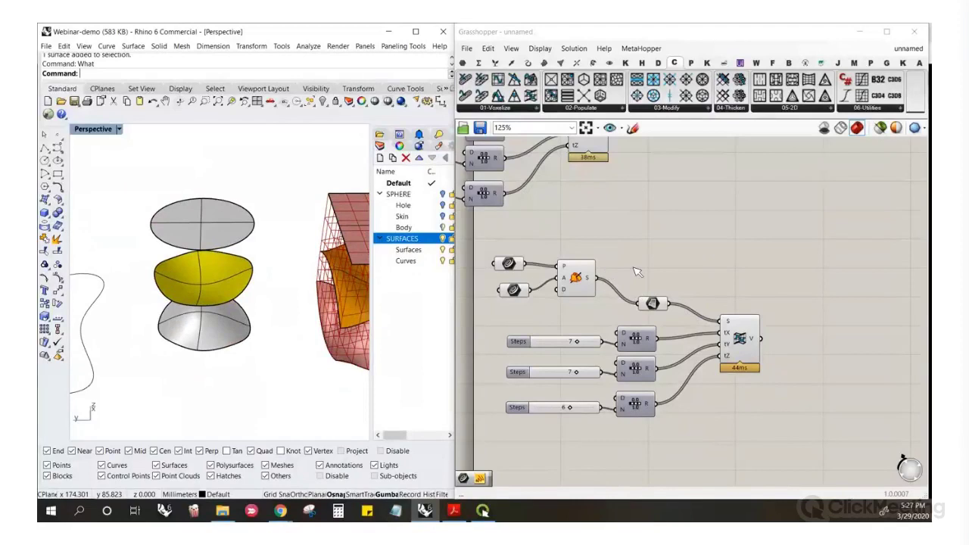
Replace the first morph setup's referenced surfaces with the three stacked round surfaces, picked from lowest to highest
scroll(636, 272, down, 3)
scroll(605, 231, up, 2)
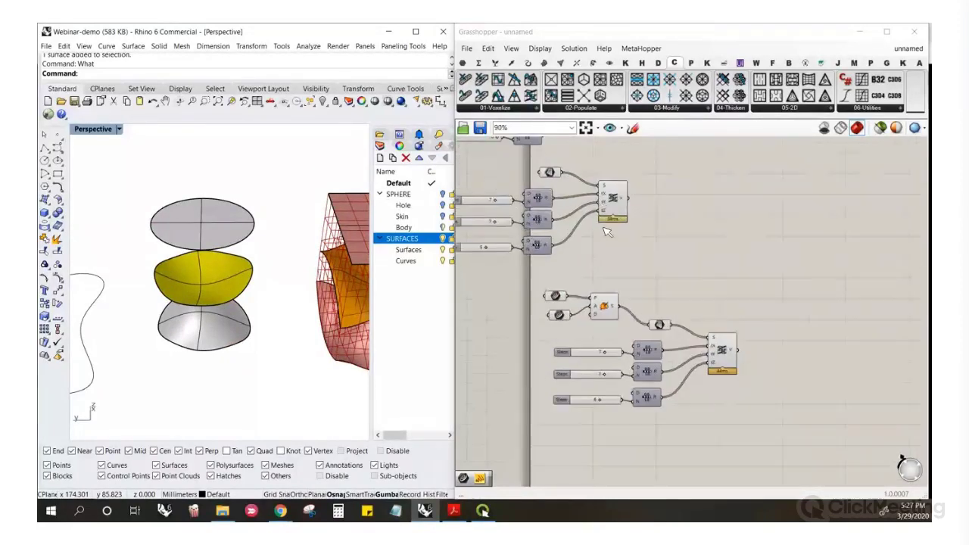
right_click(551, 172)
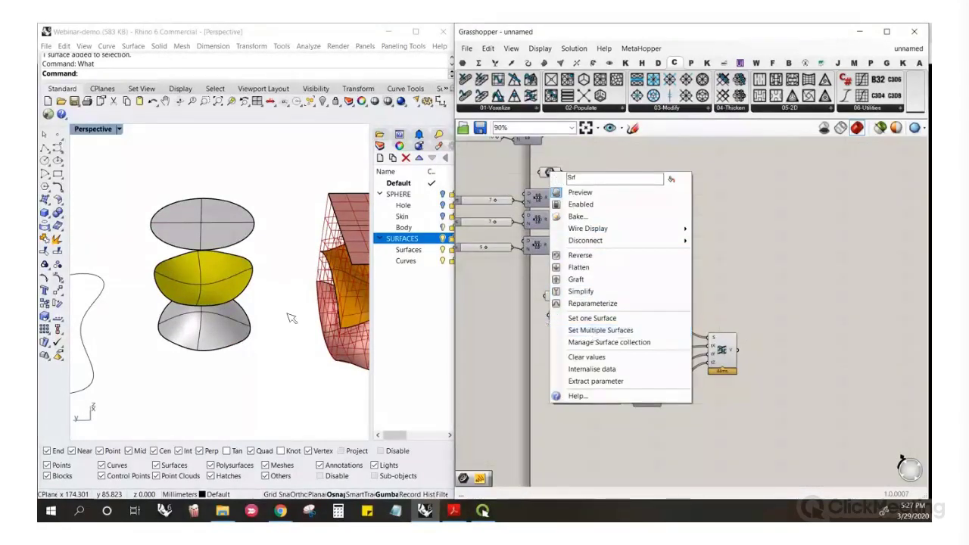
click(600, 330)
click(230, 317)
click(226, 282)
click(214, 233)
right_click(262, 244)
scroll(225, 280, down, 6)
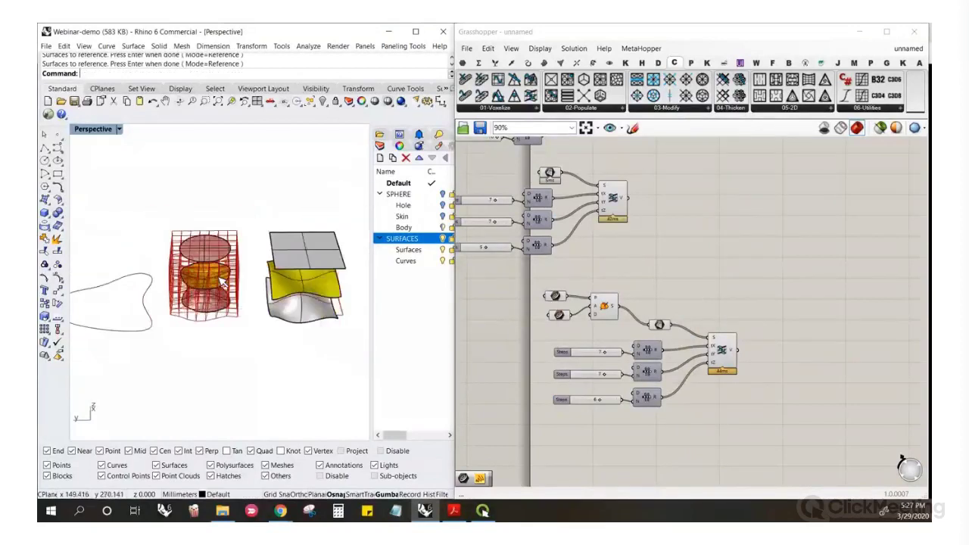
scroll(297, 327, up, 3)
Select the closed freeform curve beside the round surfaces and show its control points
right_drag(308, 240, 237, 254)
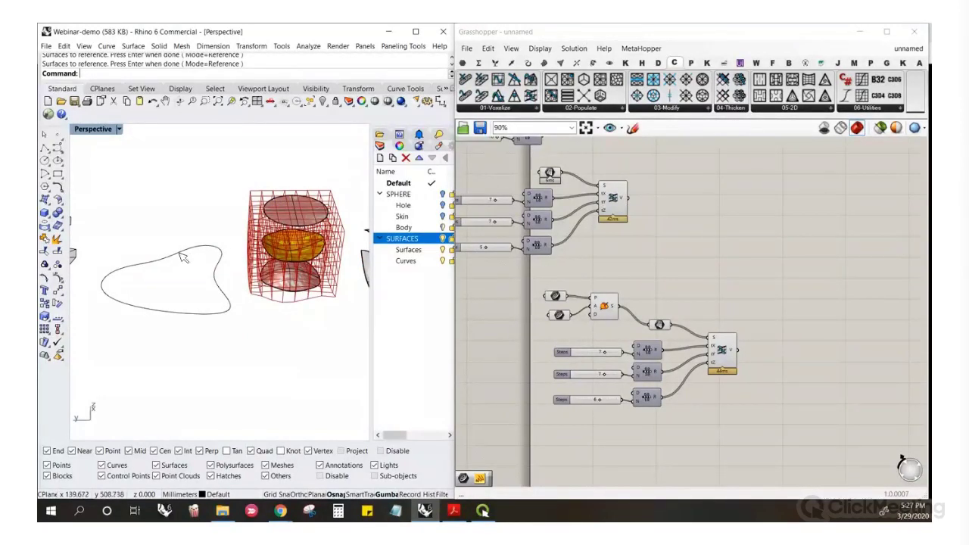
right_drag(215, 268, 224, 300)
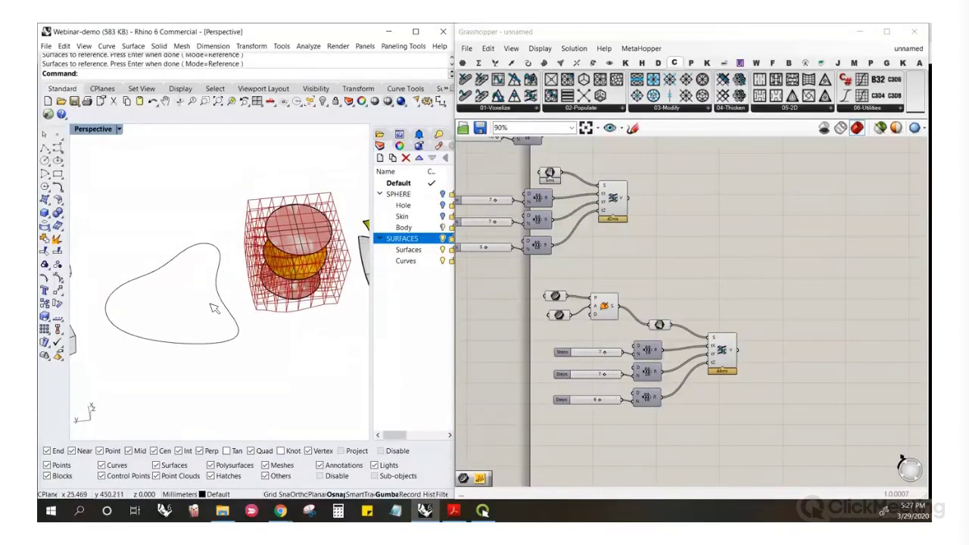
click(223, 297)
click(216, 379)
click(217, 342)
key(F10)
scroll(276, 248, up, 3)
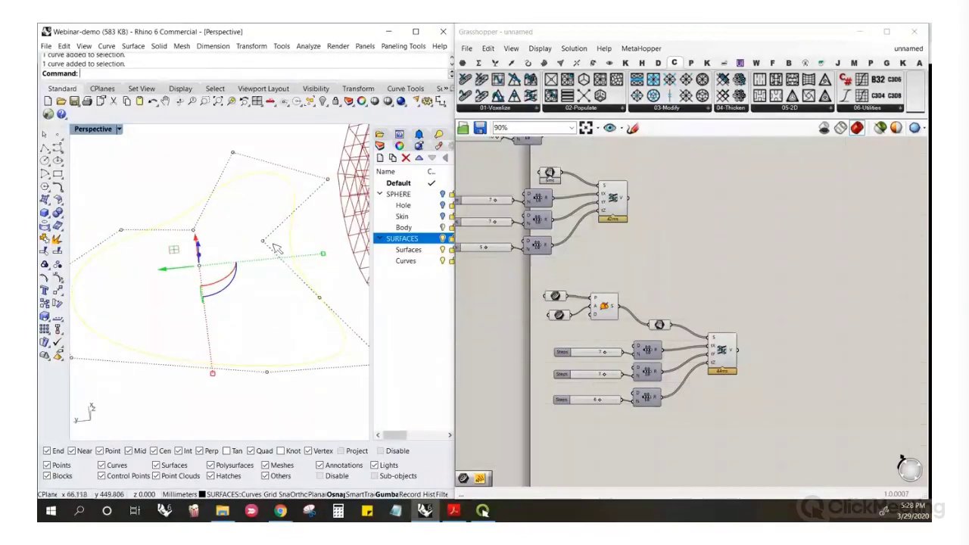
Create a planar surface from the closed freeform curve and inspect its geometry details with the What command
click(134, 46)
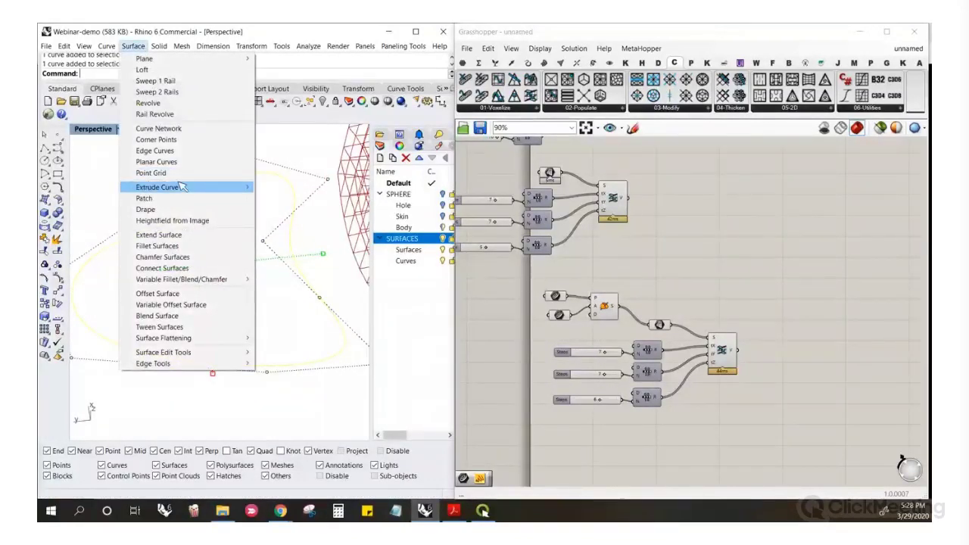
click(243, 161)
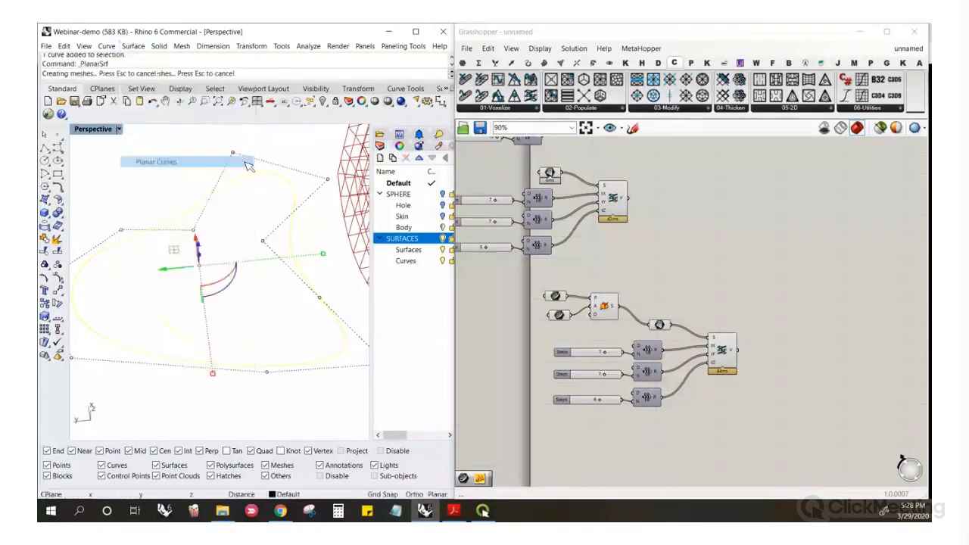
click(204, 263)
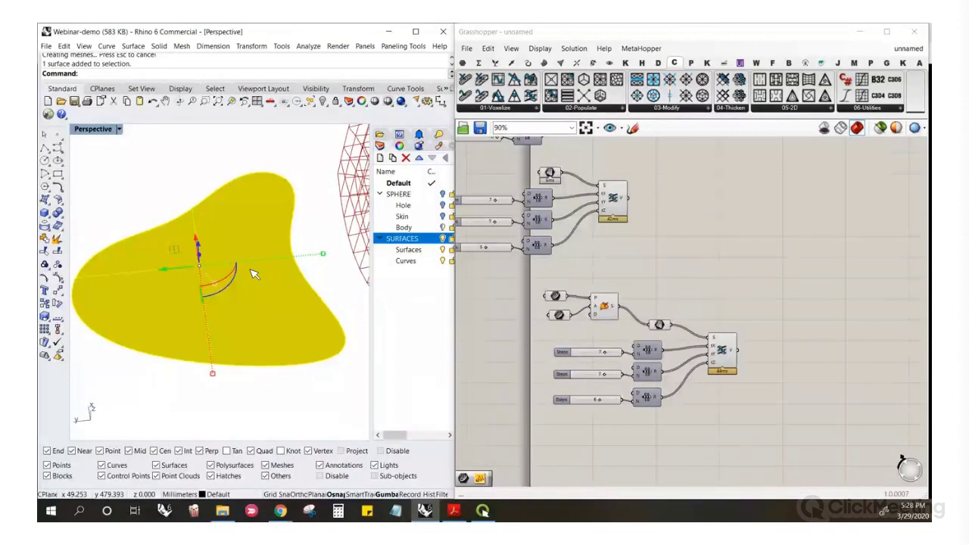
key(Return)
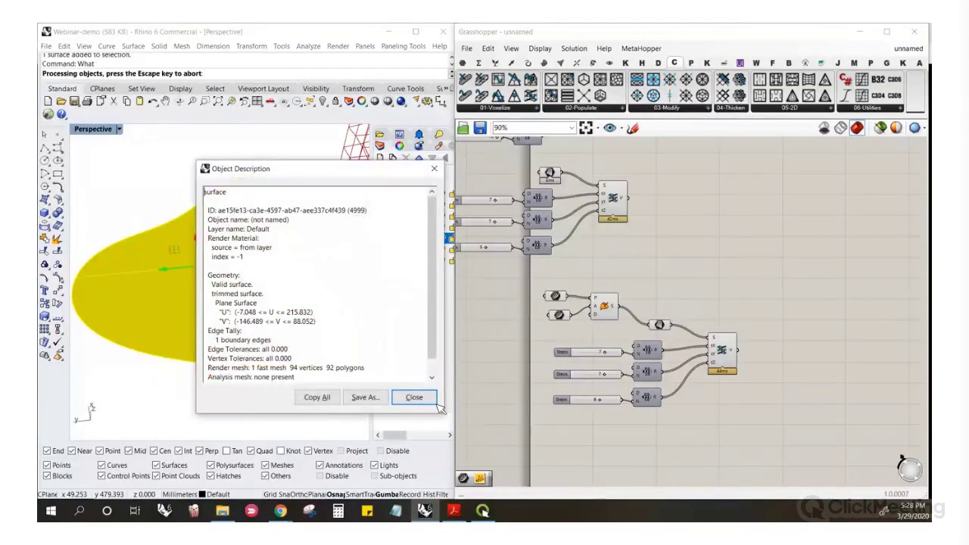
click(414, 397)
Examine the two stacked quad meshes matching the freeform outline and select the upper mesh
scroll(320, 284, down, 4)
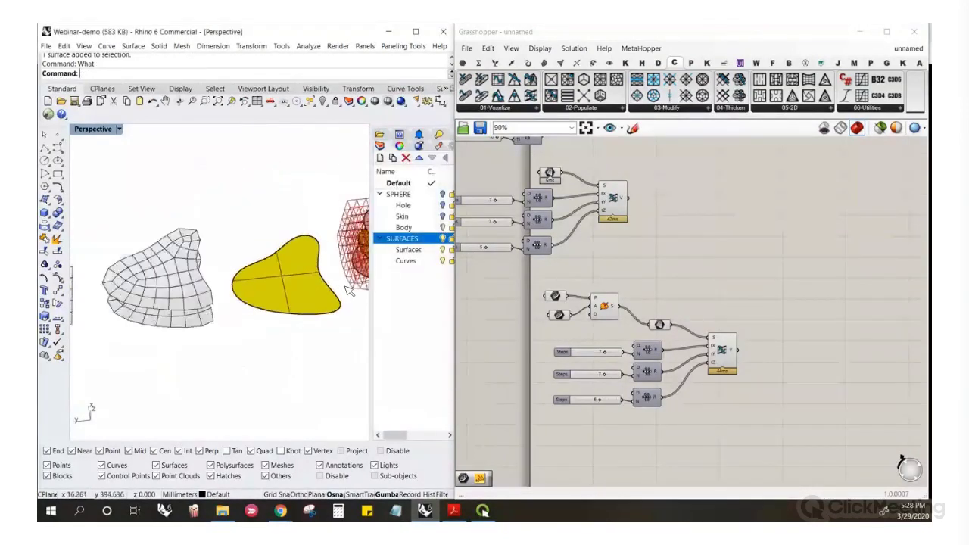
scroll(195, 252, up, 5)
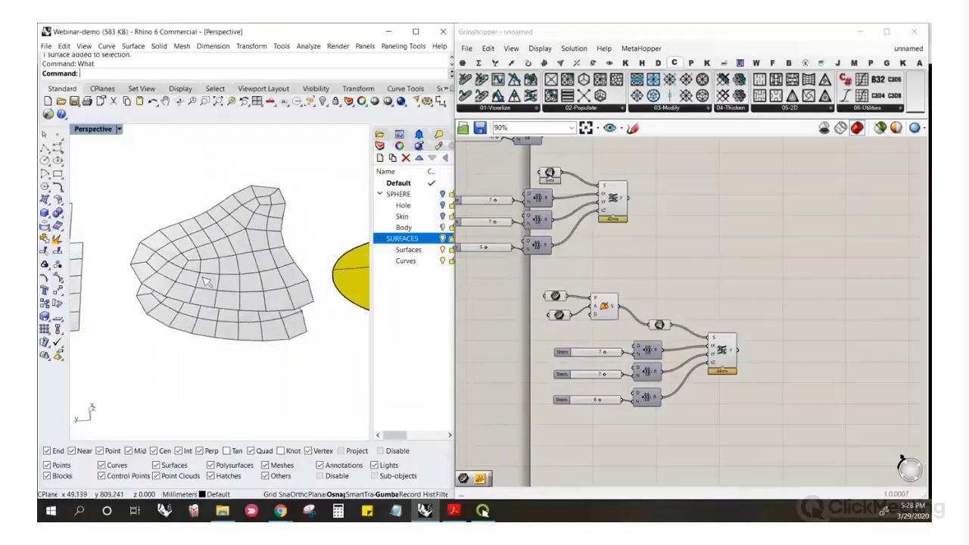
scroll(195, 252, up, 3)
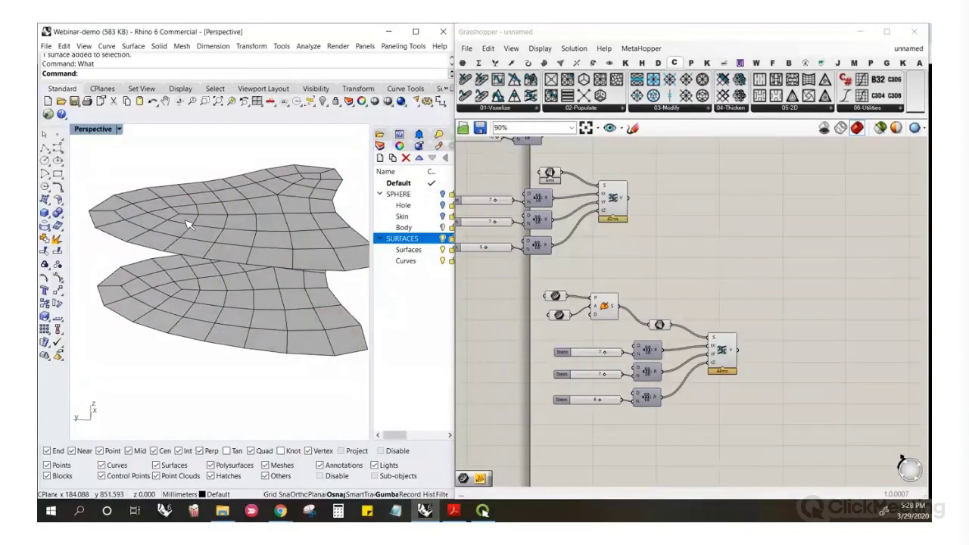
mouse_move(180, 227)
right_down()
mouse_move(172, 220)
mouse_move(155, 231)
right_up()
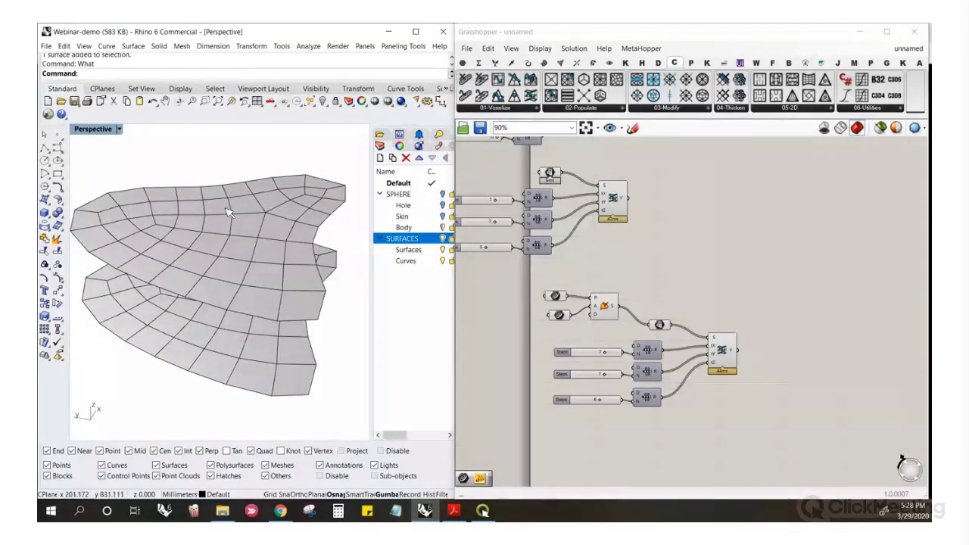
mouse_move(224, 259)
right_down()
mouse_move(184, 219)
mouse_move(218, 230)
mouse_move(201, 274)
mouse_move(235, 271)
right_up()
scroll(199, 266, up, 2)
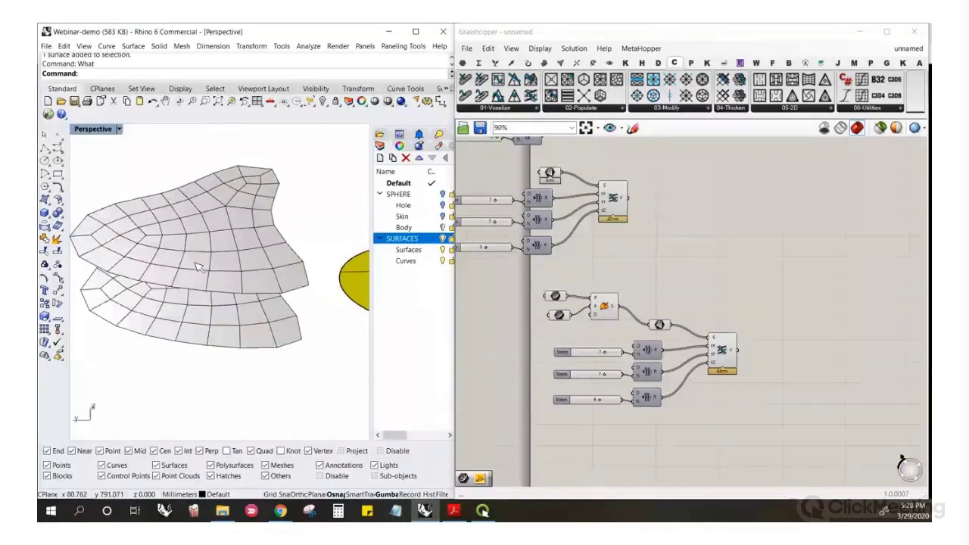
click(226, 265)
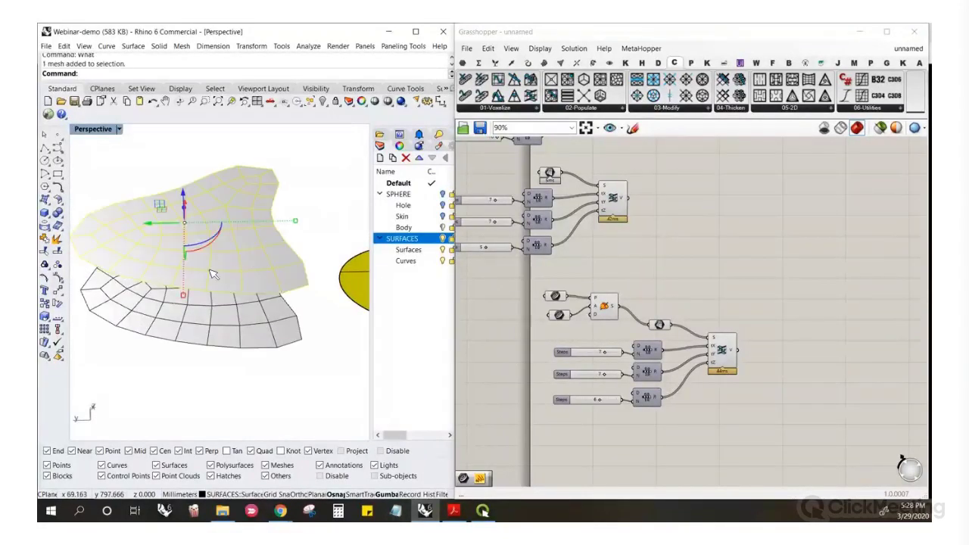
Examine the freeform-outline quad meshes, deselect the upper one and select the lower mesh of the rectangular quad pair
right_drag(210, 269, 143, 249)
scroll(234, 239, up, 3)
click(191, 171)
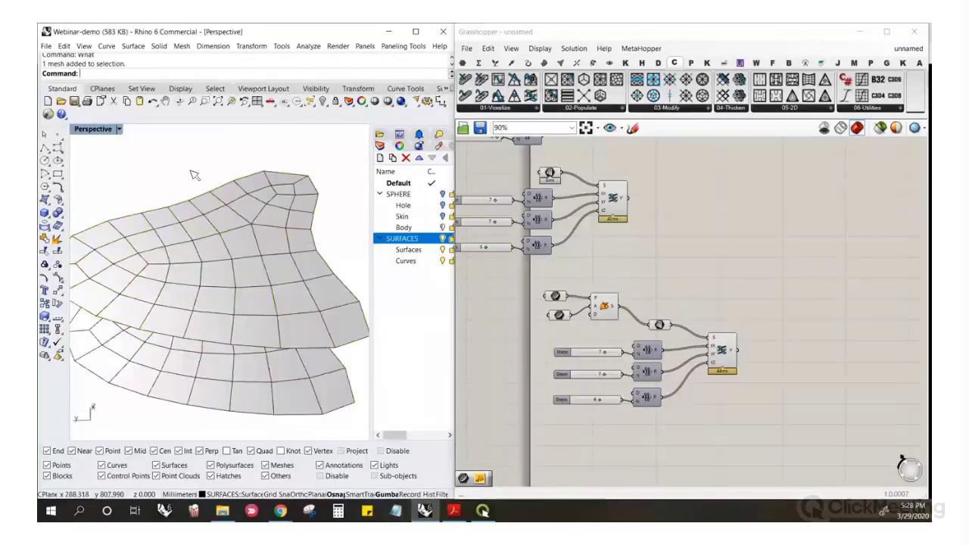
right_drag(259, 202, 313, 235)
scroll(293, 269, down, 6)
scroll(295, 267, up, 4)
scroll(329, 258, down, 6)
scroll(215, 262, up, 6)
click(241, 294)
Place a CrystallonV2 Morph Between Meshes component on the free canvas below the surface morph setup
click(666, 271)
scroll(632, 272, down, 3)
scroll(676, 356, up, 4)
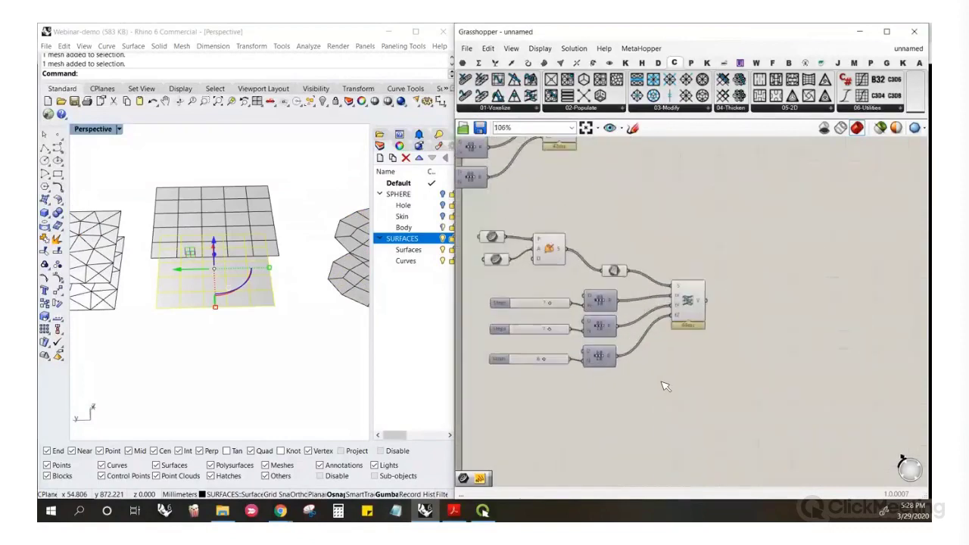
click(504, 108)
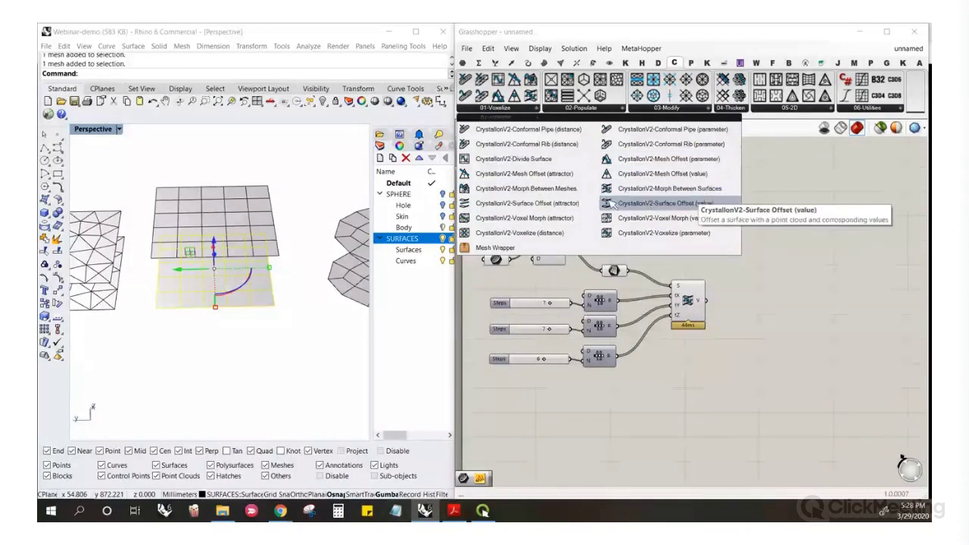
click(553, 194)
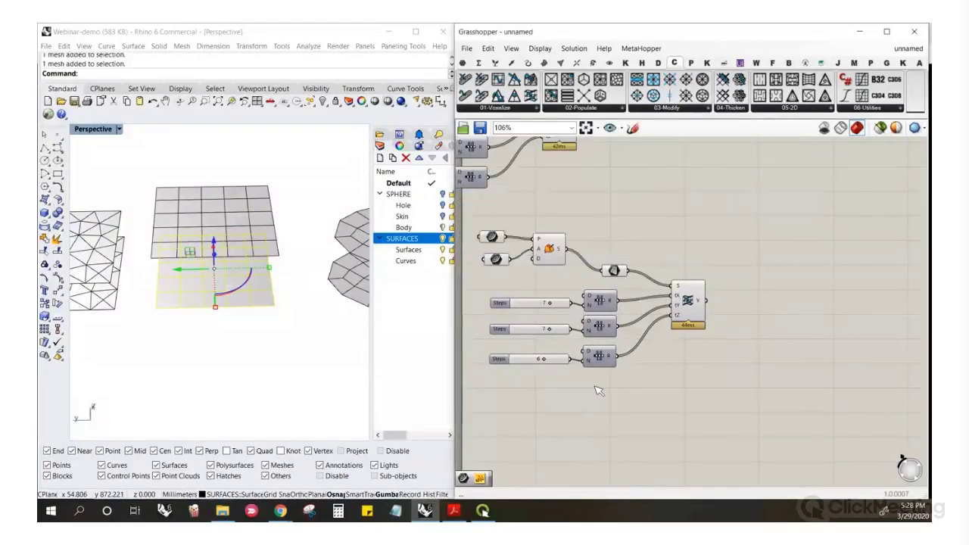
click(646, 408)
scroll(632, 405, down, 2)
scroll(630, 406, up, 4)
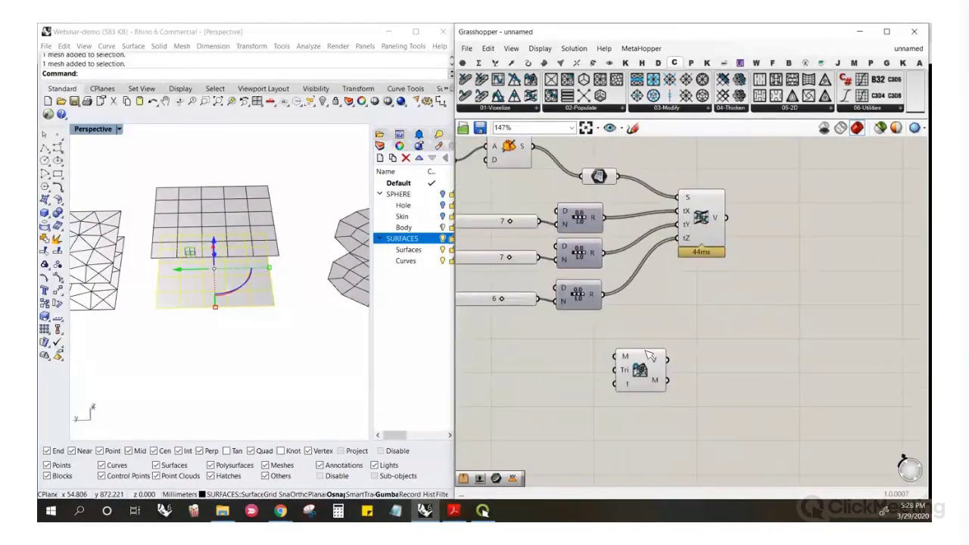
Examine the two stacked rectangular quad meshes and the inputs of the mesh morph component
click(249, 326)
scroll(227, 306, up, 5)
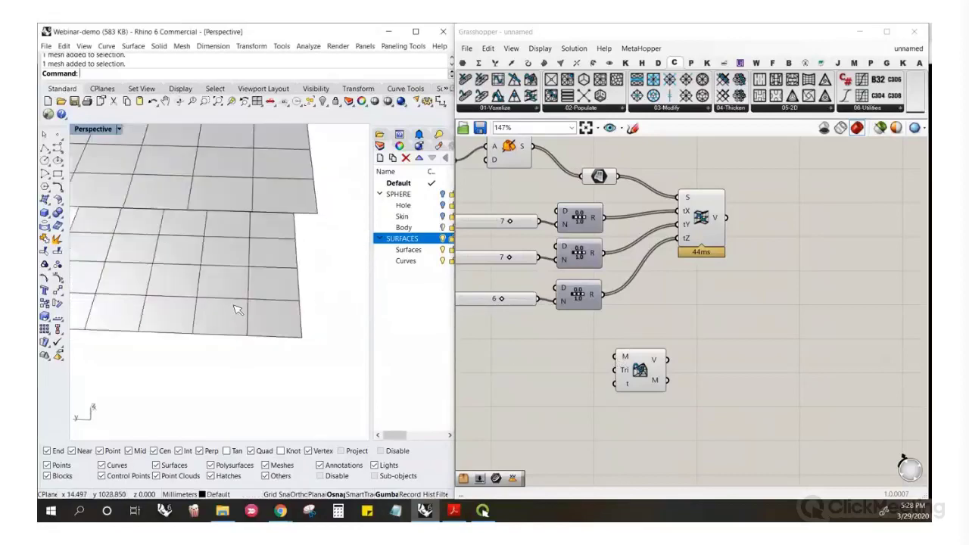
scroll(227, 306, down, 3)
scroll(242, 324, up, 2)
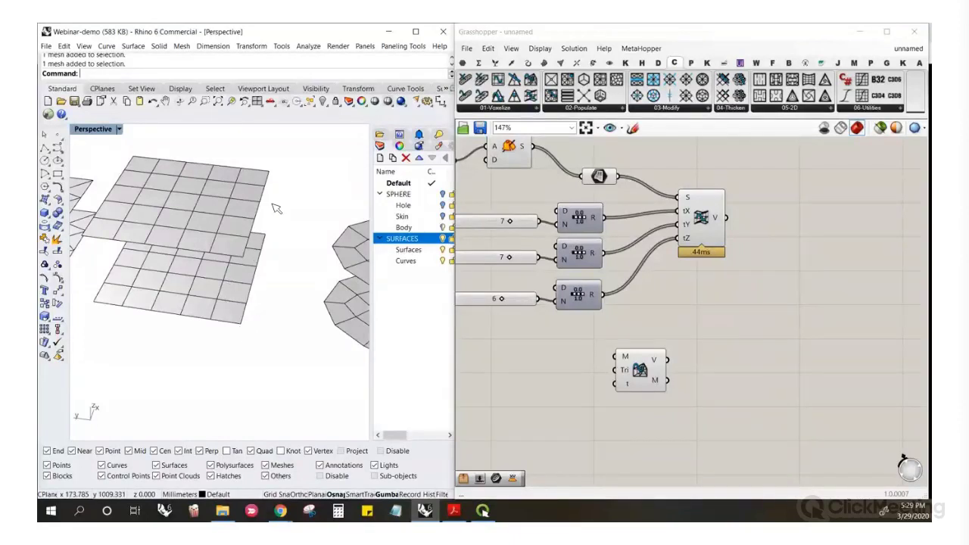
scroll(291, 299, down, 3)
scroll(233, 271, up, 3)
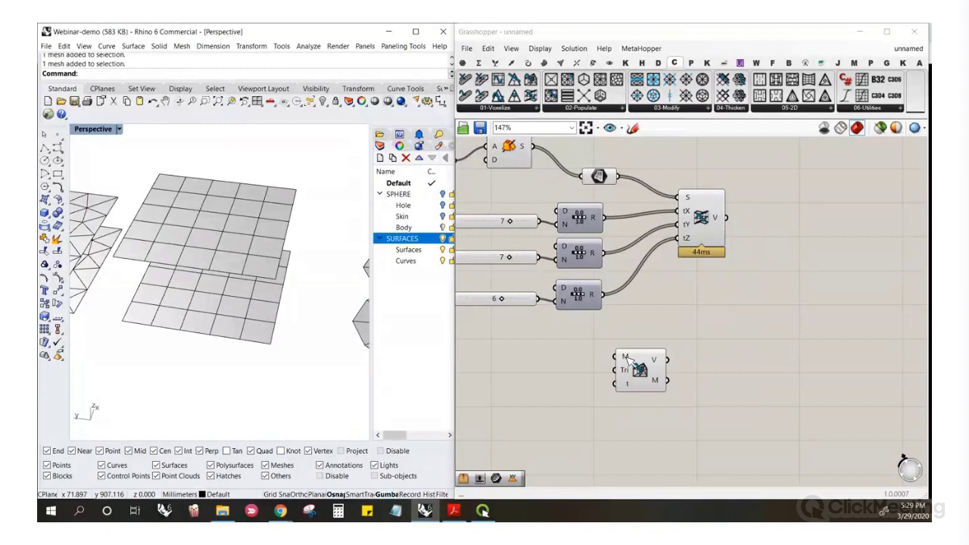
mouse_move(626, 358)
mouse_move(628, 385)
Duplicate the lowest Steps slider with its Range component and connect the copy to the mesh morph's t input
drag(641, 373, 690, 358)
drag(590, 325, 545, 304)
drag(619, 325, 462, 277)
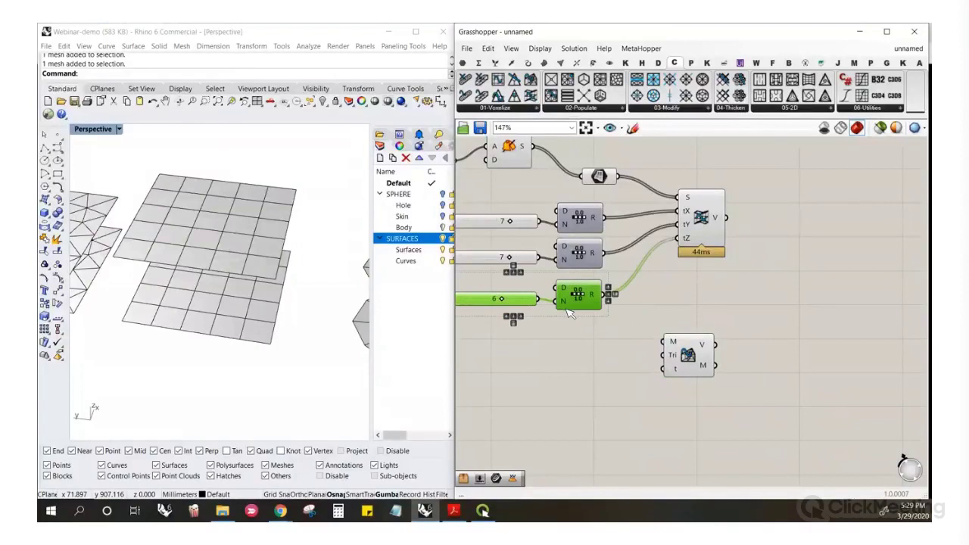
alt+drag(566, 311, 590, 399)
click(649, 384)
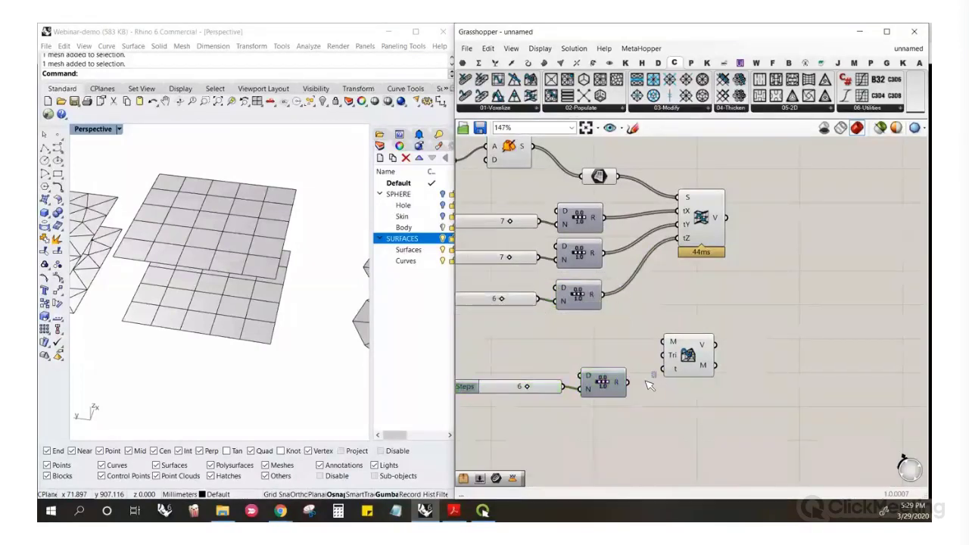
drag(663, 404, 502, 346)
drag(688, 367, 693, 434)
click(686, 378)
scroll(670, 378, down, 2)
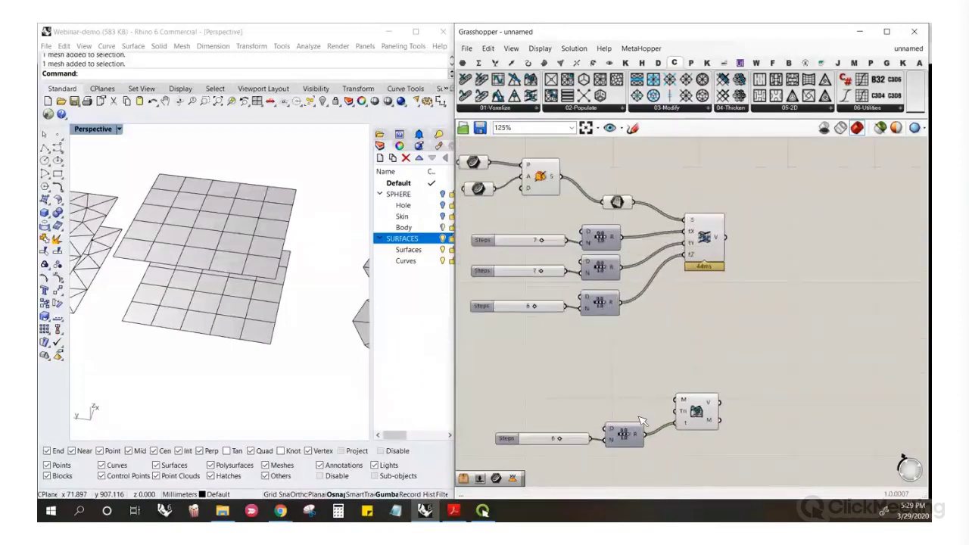
scroll(637, 409, up, 3)
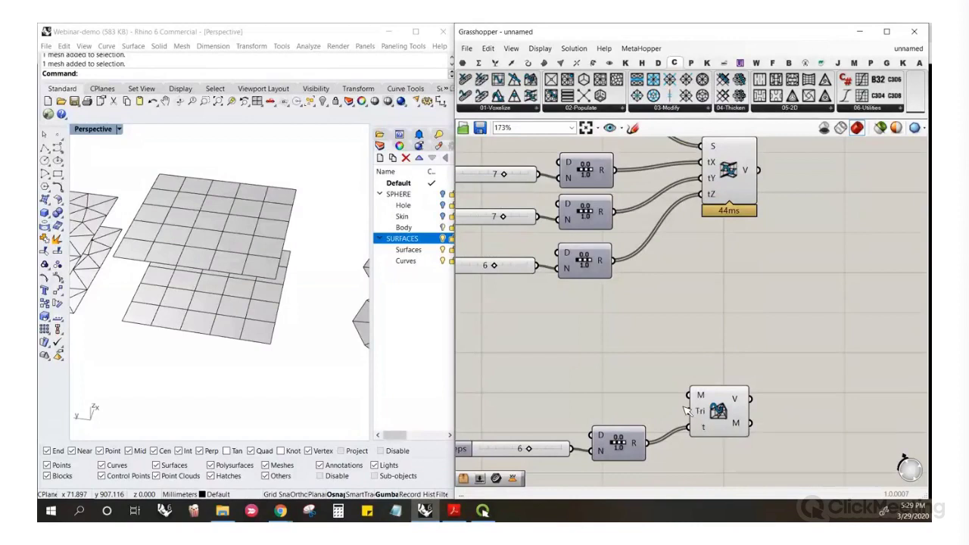
Add a Boolean Toggle set to False and connect it to the mesh morph's Tri input
double_click(621, 407)
text(bool)
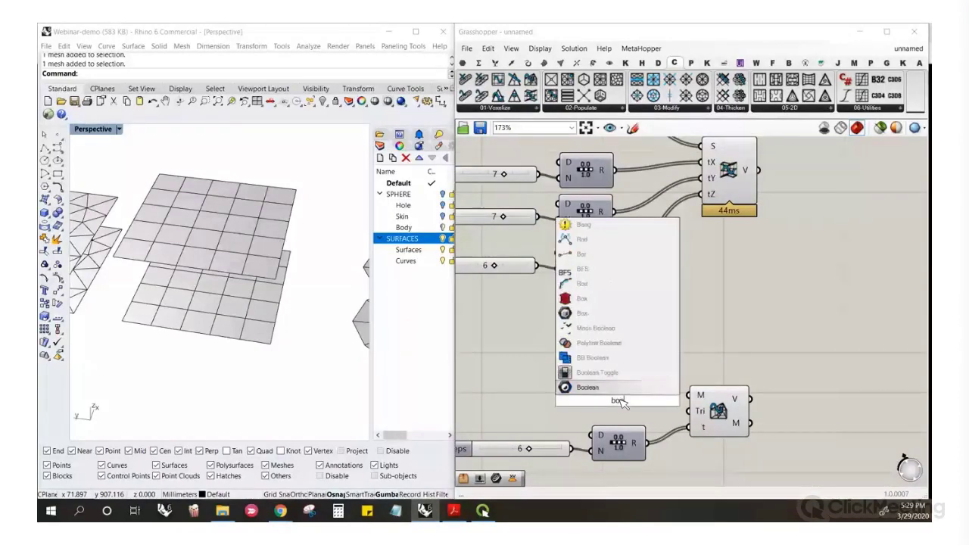
click(621, 375)
drag(686, 411, 661, 402)
drag(599, 405, 579, 407)
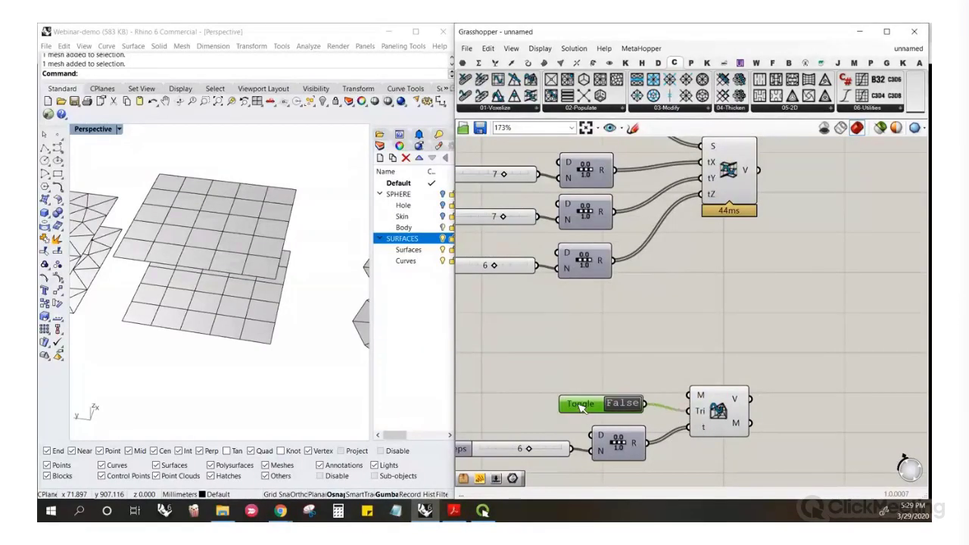
Reference the two stacked rectangular quad meshes in the mesh morph's M input
right_click(699, 395)
click(744, 440)
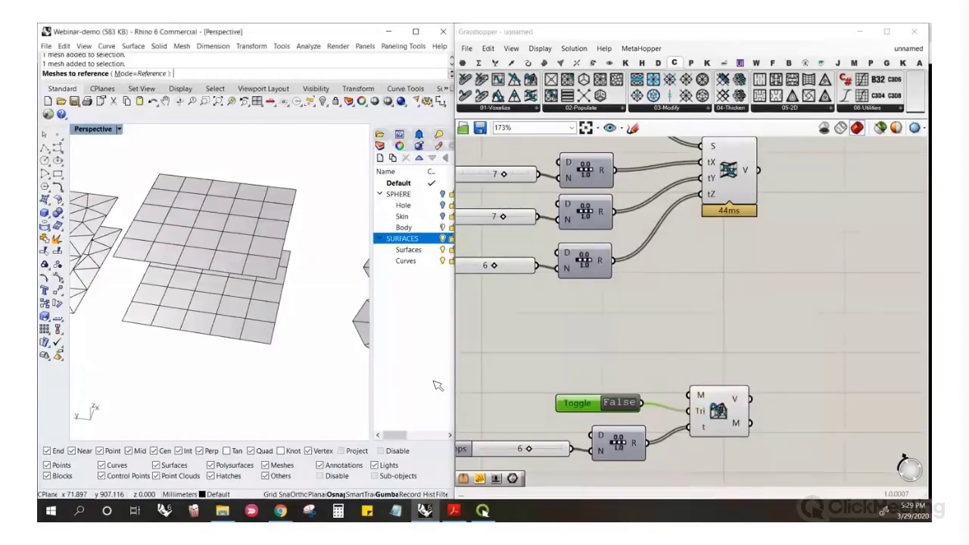
click(271, 334)
key(Return)
Examine the voxel grid between the two rectangular quad meshes from several angles and distances
right_drag(276, 338, 199, 332)
scroll(200, 331, up, 6)
scroll(220, 367, up, 4)
scroll(245, 309, down, 4)
right_drag(244, 309, 252, 328)
scroll(244, 292, up, 3)
scroll(252, 327, down, 3)
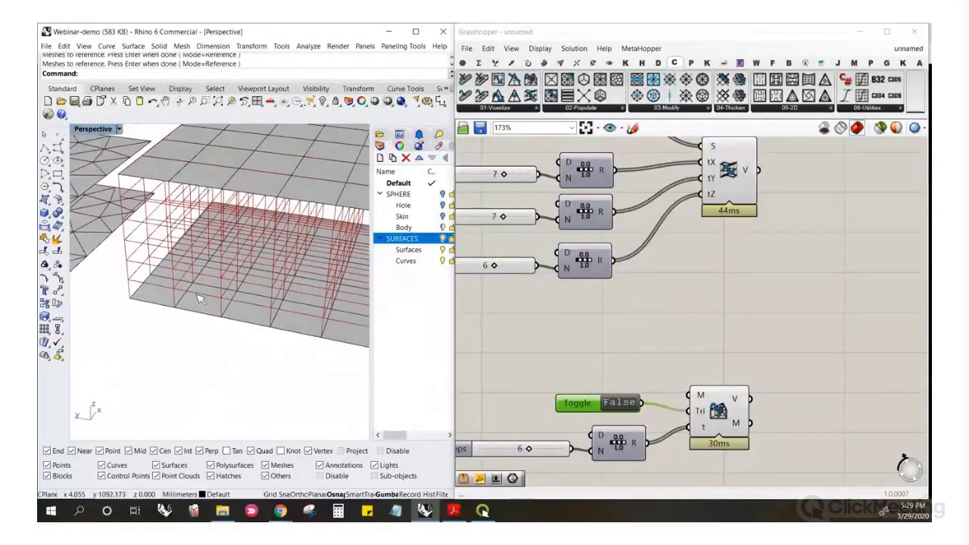
Set the mesh morph's Steps slider to 4
scroll(529, 438, up, 3)
click(534, 428)
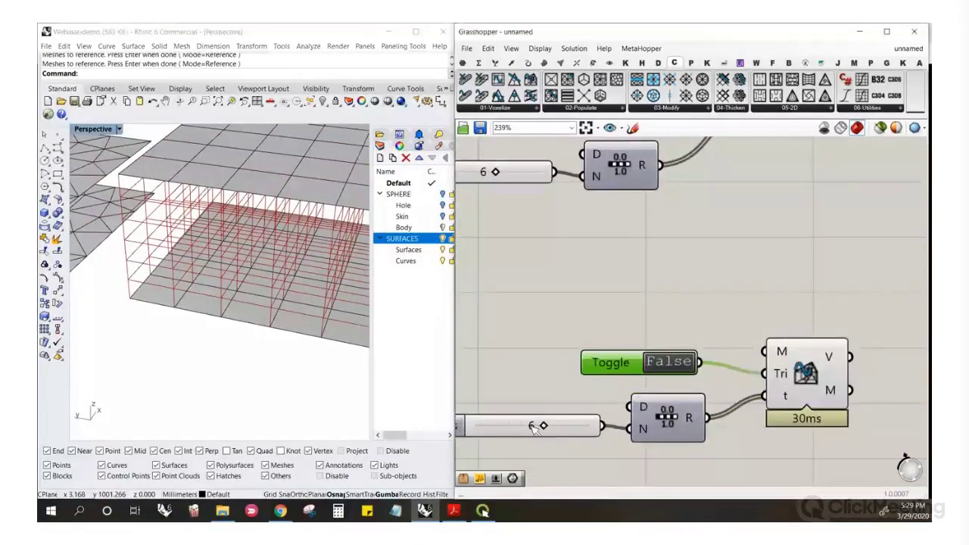
drag(534, 427, 521, 426)
Show the upper rectangular mesh's points and move its 12 middle points down to form a valley
click(255, 337)
scroll(255, 337, down, 3)
click(297, 249)
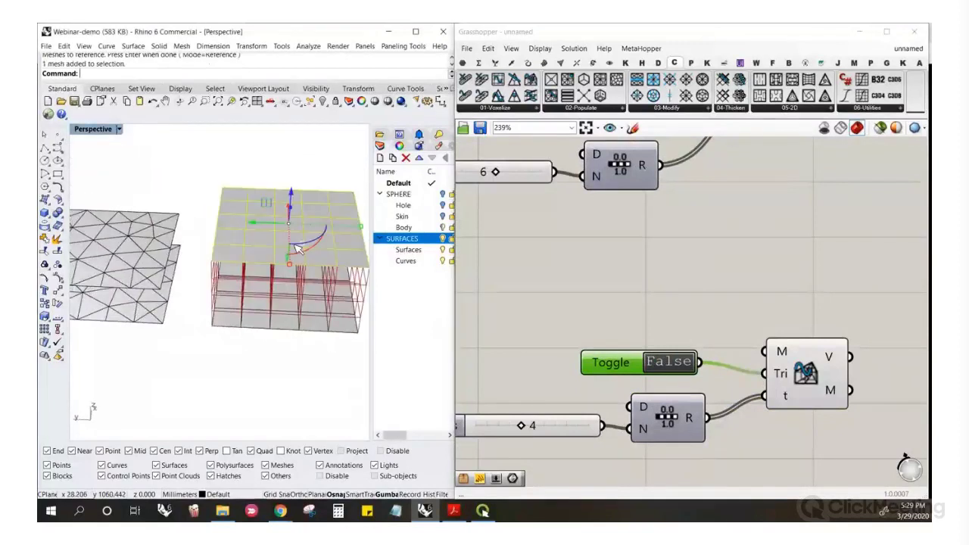
click(59, 279)
drag(271, 174, 319, 261)
drag(293, 193, 294, 236)
scroll(295, 253, up, 3)
mouse_move(296, 268)
right_down()
mouse_move(304, 246)
mouse_move(326, 246)
mouse_move(270, 270)
mouse_move(287, 268)
right_up()
scroll(286, 269, down, 5)
click(293, 195)
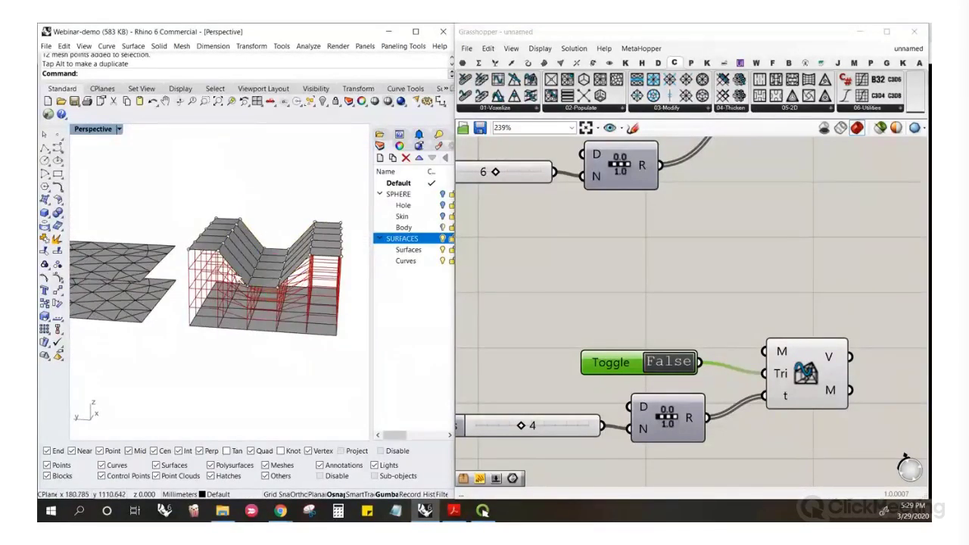
scroll(243, 285, up, 2)
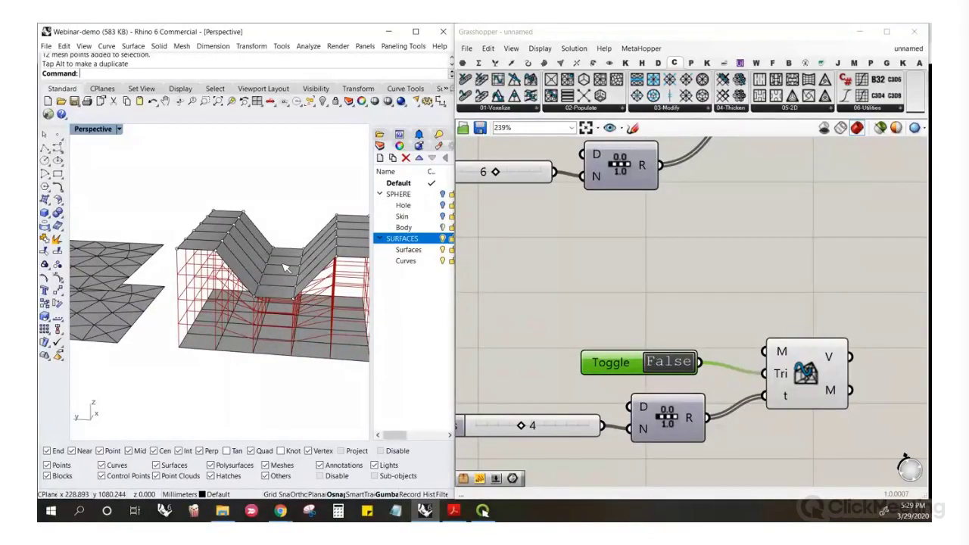
scroll(250, 253, down, 4)
scroll(271, 249, up, 4)
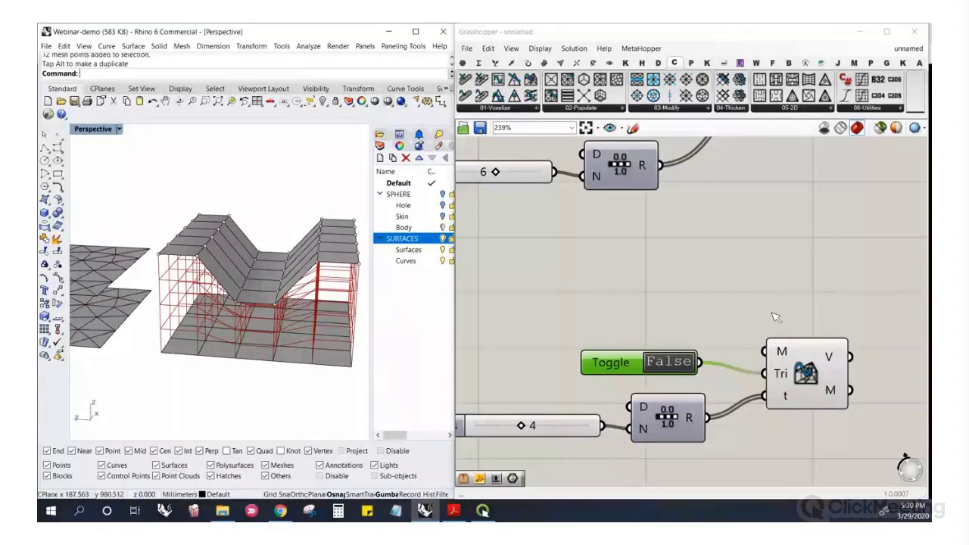
Replace the mesh morph's referenced meshes with the two stacked triangular meshes, lower one first
scroll(639, 340, down, 4)
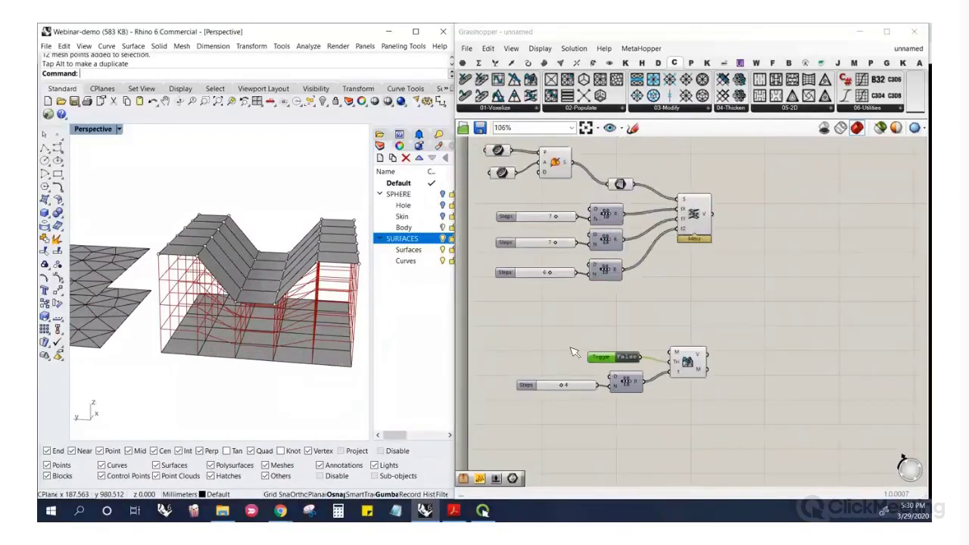
scroll(613, 325, up, 3)
click(615, 327)
click(322, 326)
scroll(303, 333, down, 2)
scroll(155, 342, up, 4)
scroll(155, 342, up, 2)
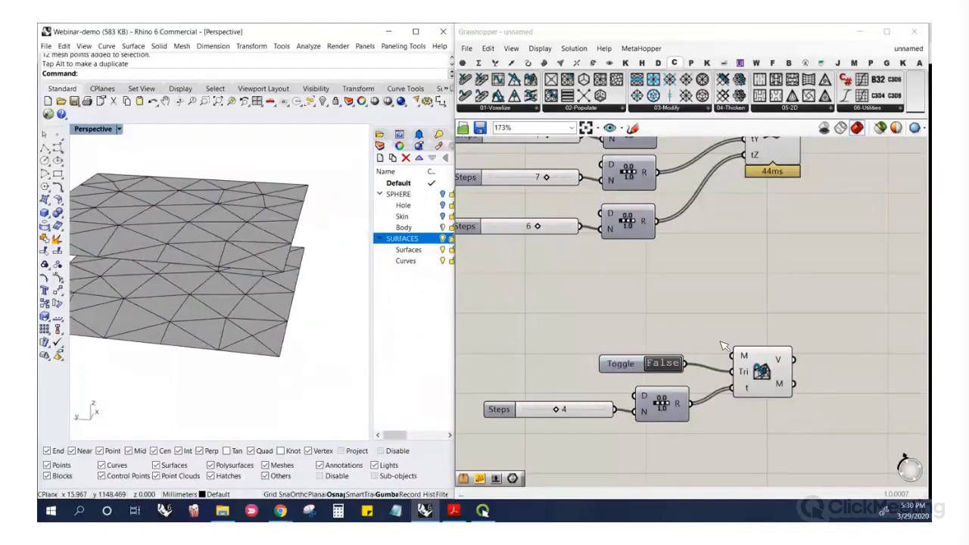
right_click(743, 355)
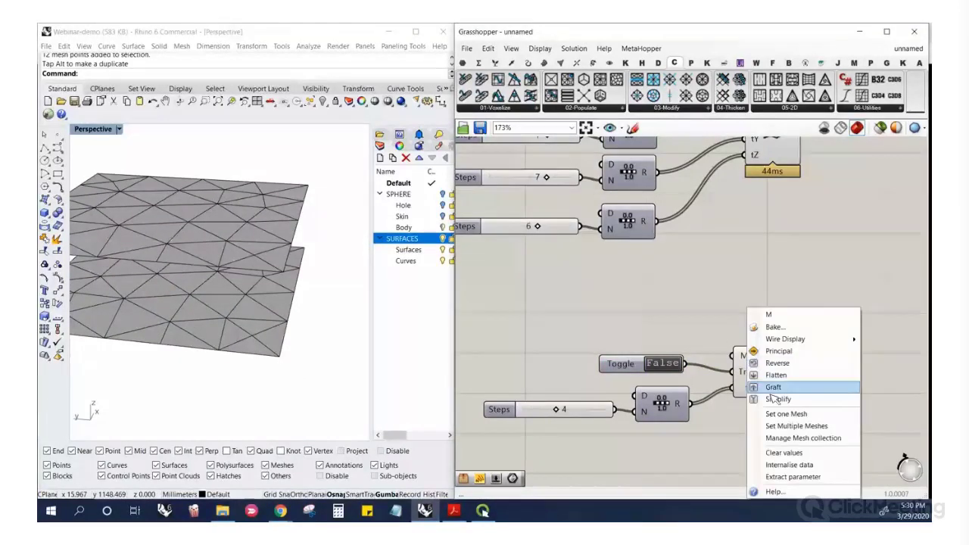
click(787, 426)
click(259, 336)
click(268, 238)
key(Return)
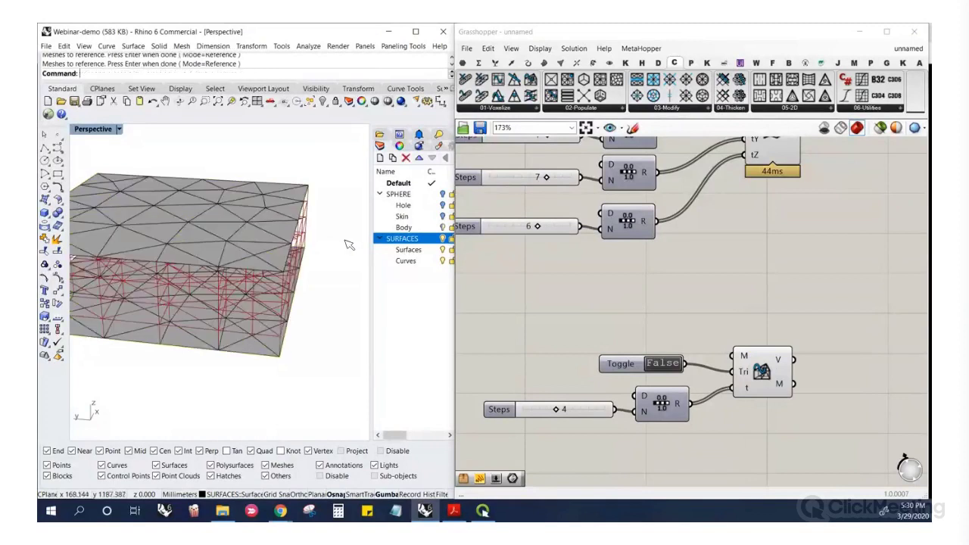
Inspect the triangular voxels between the meshes and set the toggle on the mesh morph's Tri input to True
scroll(227, 299, up, 6)
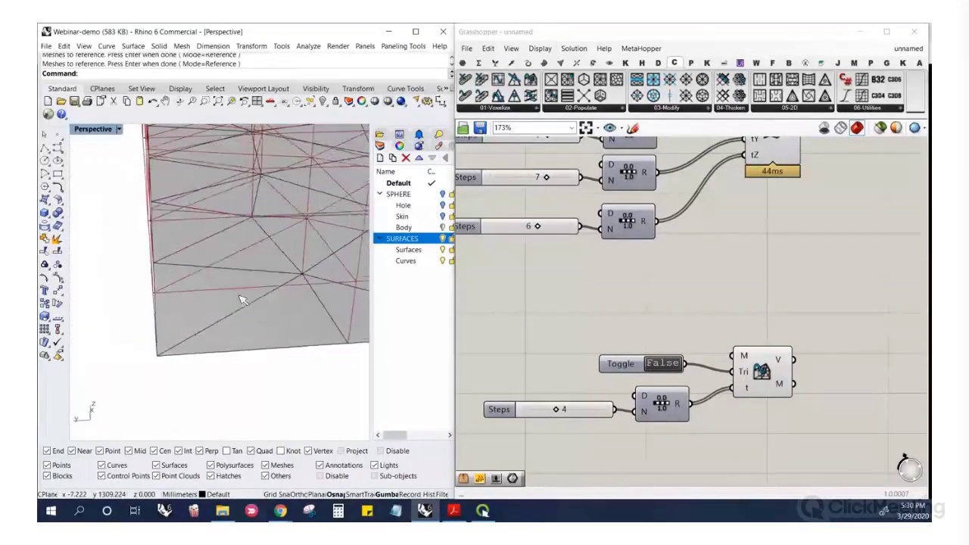
scroll(241, 302, up, 2)
right_drag(301, 351, 291, 349)
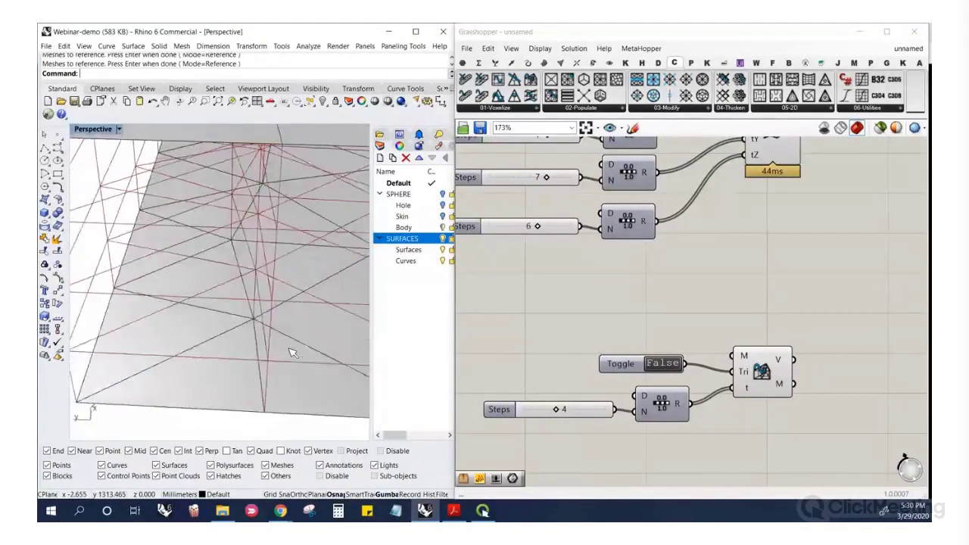
scroll(291, 348, down, 5)
scroll(333, 327, up, 3)
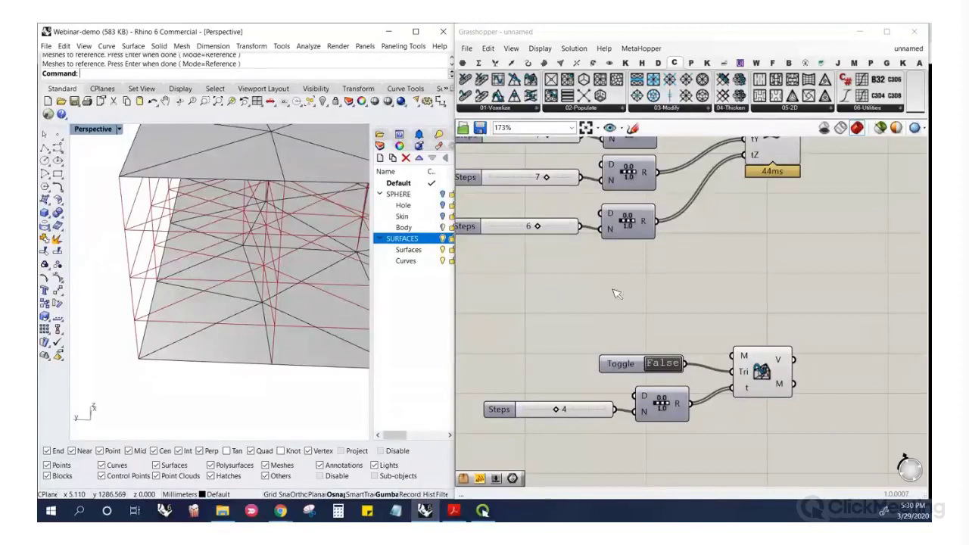
drag(613, 364, 599, 361)
click(597, 322)
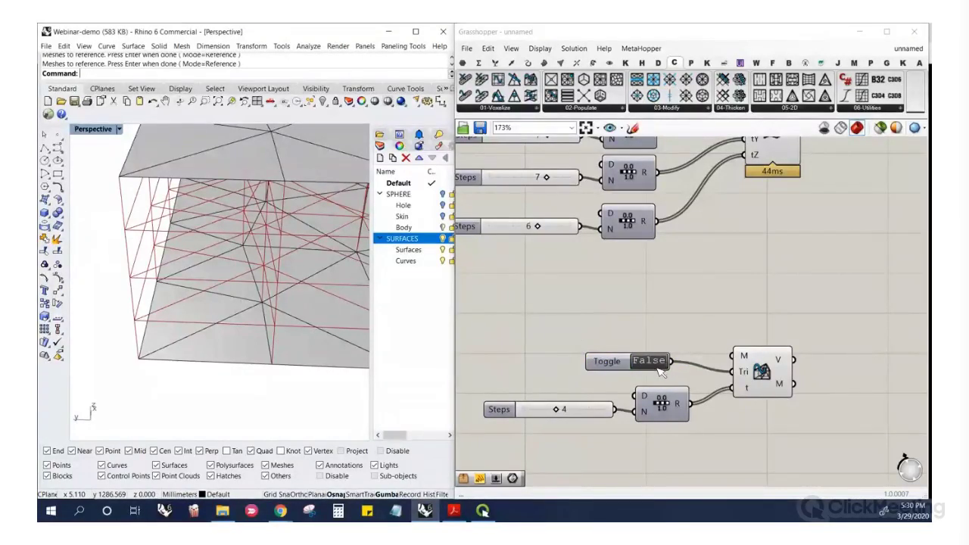
click(658, 369)
click(653, 366)
Examine how the triangular mesh faces are subdivided in the voxel grid, from above and from the side
scroll(158, 370, down, 8)
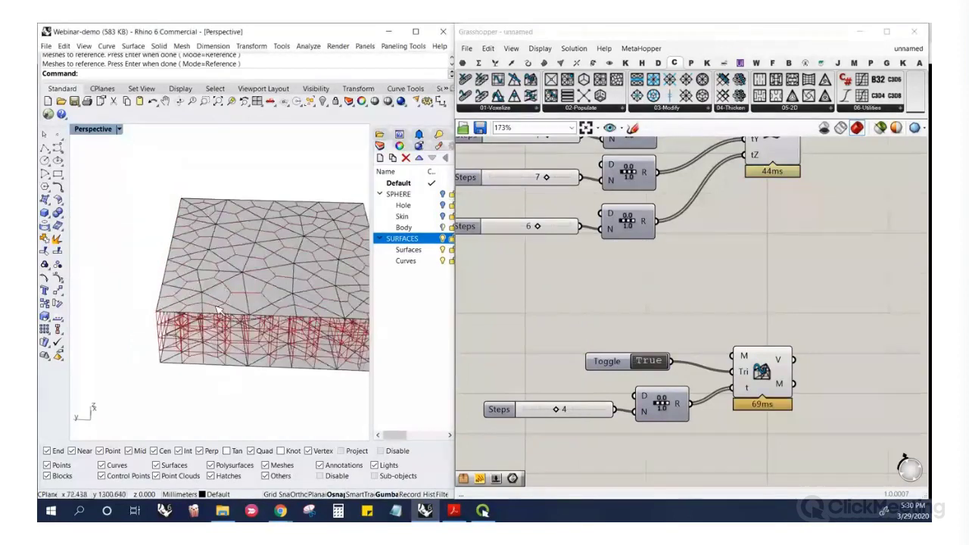
right_drag(232, 318, 241, 350)
scroll(235, 348, up, 4)
scroll(225, 342, up, 5)
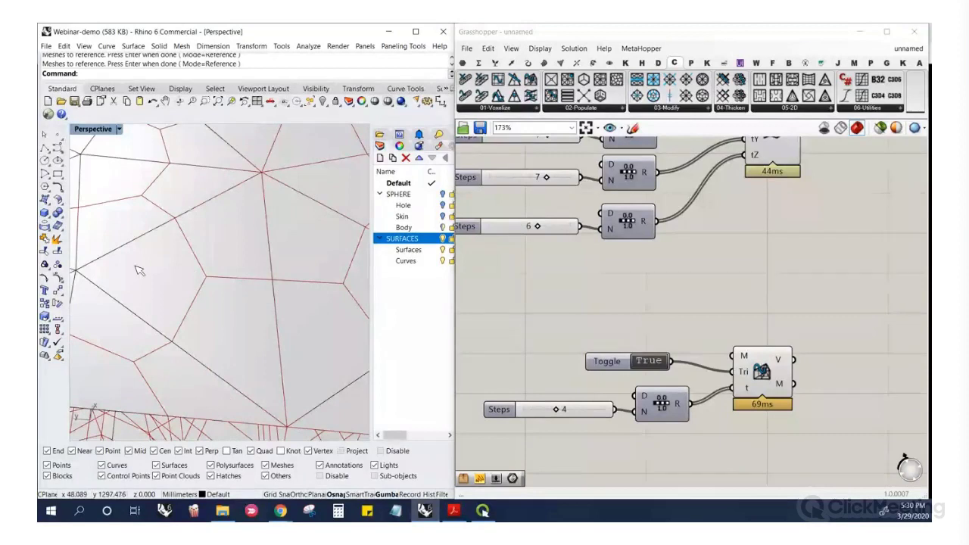
scroll(243, 288, down, 7)
right_drag(241, 289, 227, 246)
scroll(166, 300, up, 5)
right_drag(166, 300, 205, 307)
scroll(259, 217, down, 6)
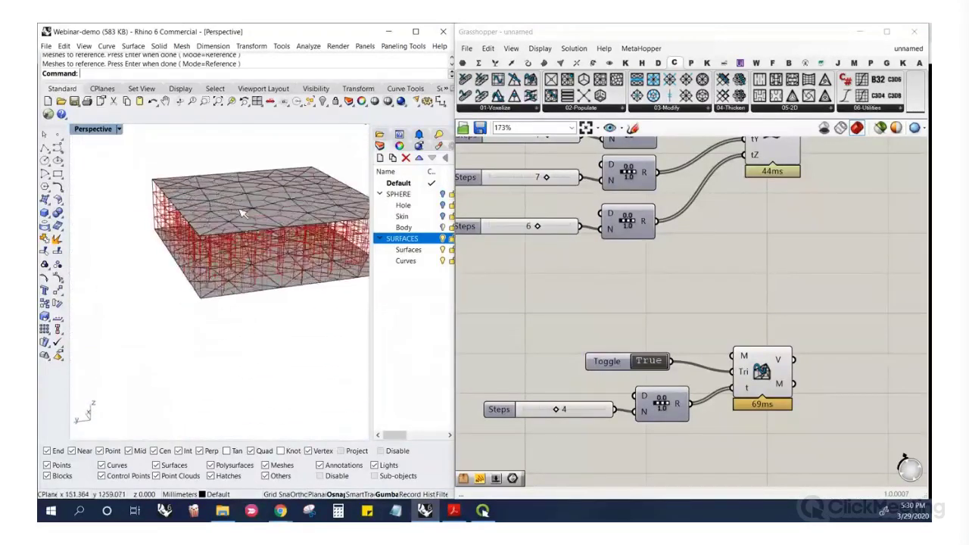
right_drag(241, 212, 226, 251)
scroll(226, 251, up, 5)
scroll(227, 254, down, 6)
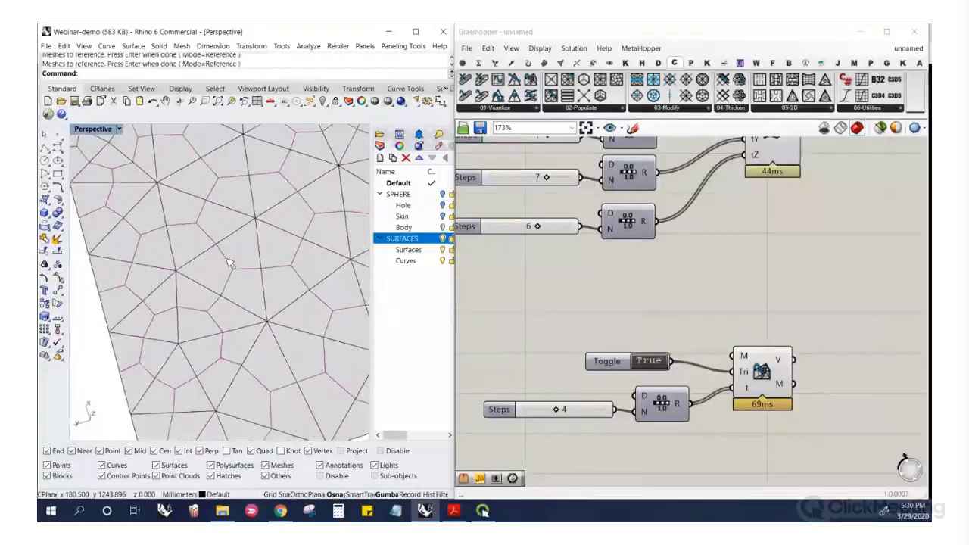
scroll(246, 289, up, 6)
right_drag(246, 289, 212, 267)
scroll(211, 267, down, 8)
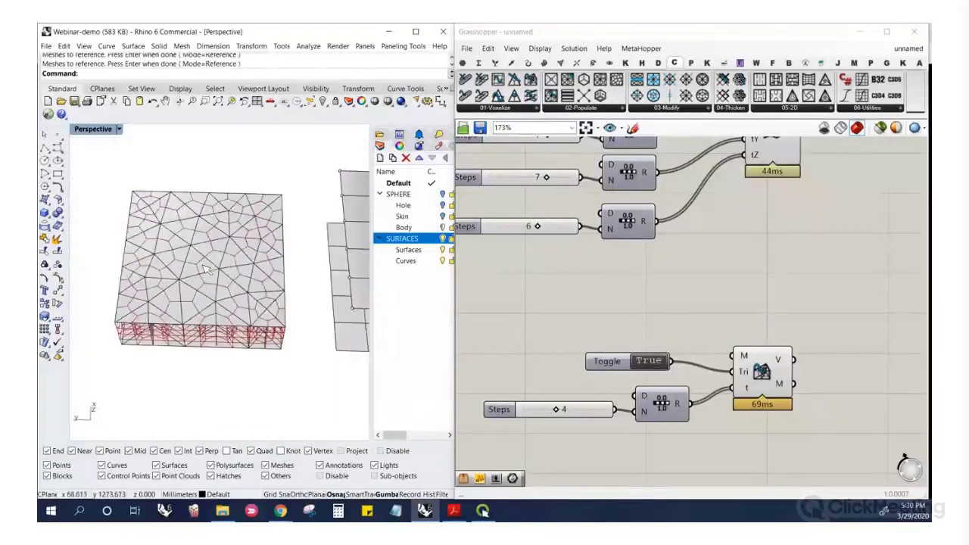
click(649, 297)
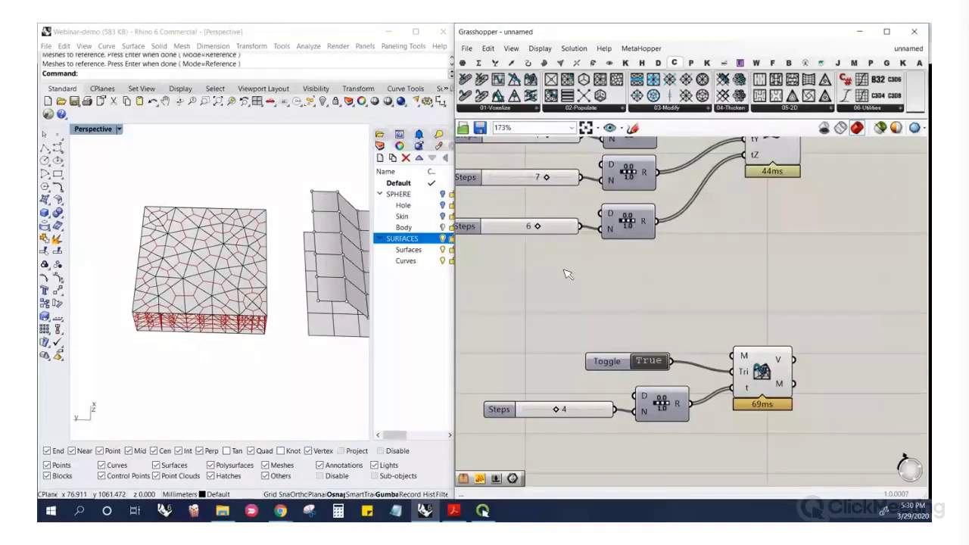
Turn off the preview of the three lower voxel groups, including the triangular mesh morph and all their inputs
scroll(514, 284, down, 6)
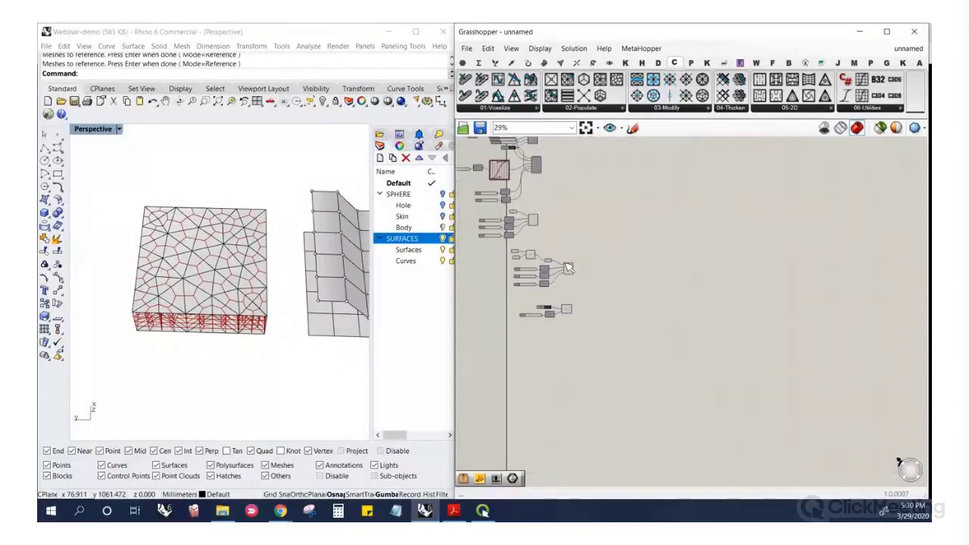
drag(606, 340, 472, 209)
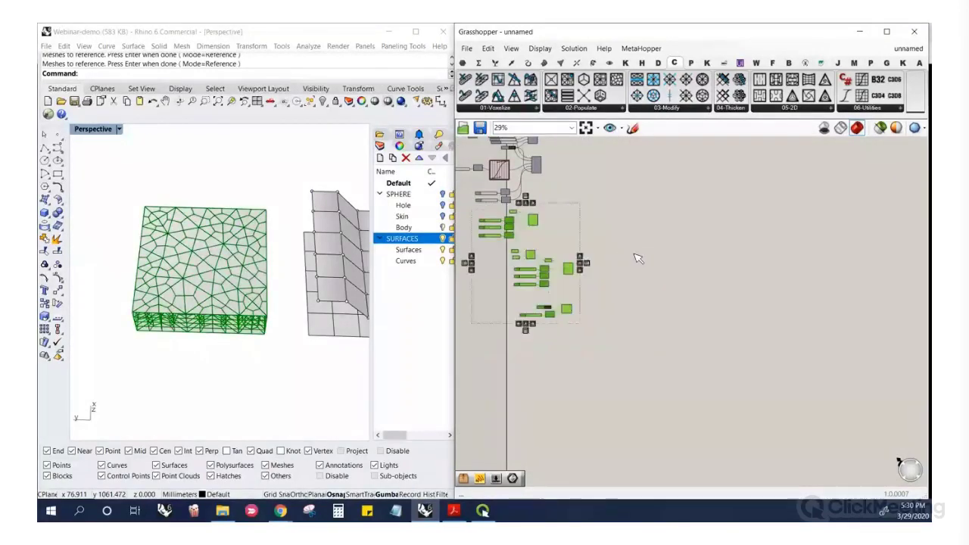
scroll(659, 267, up, 1)
middle_click(658, 267)
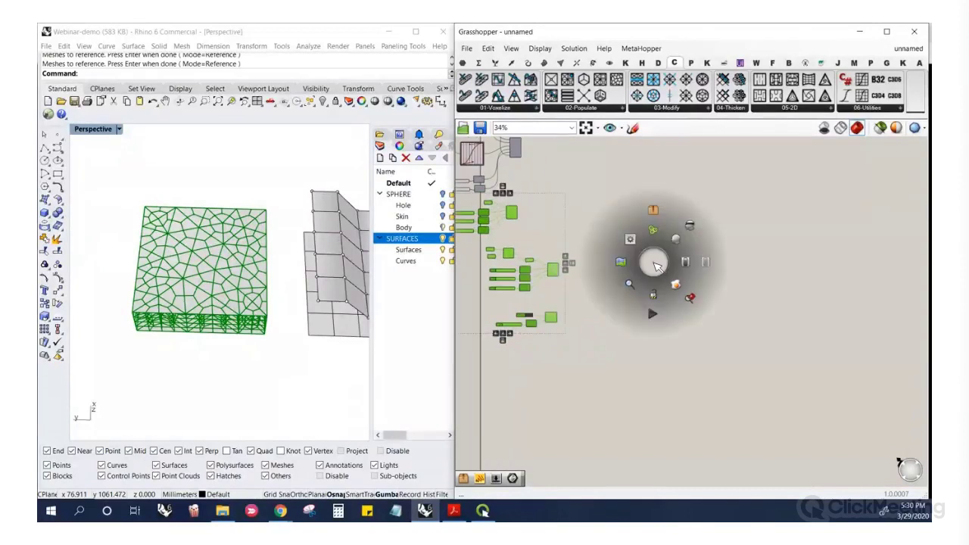
click(689, 226)
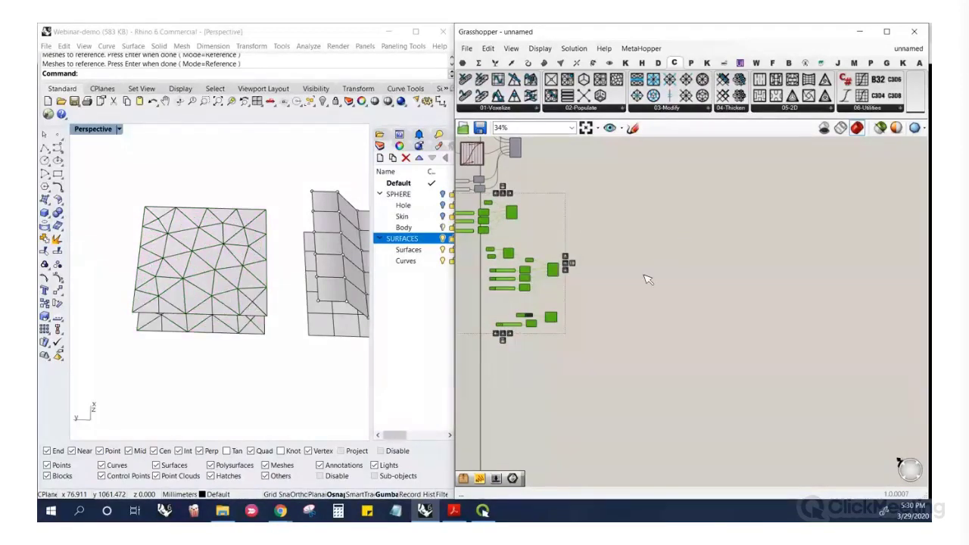
Hide the SURFACES layer and show the SPHERE layer
scroll(537, 206, up, 6)
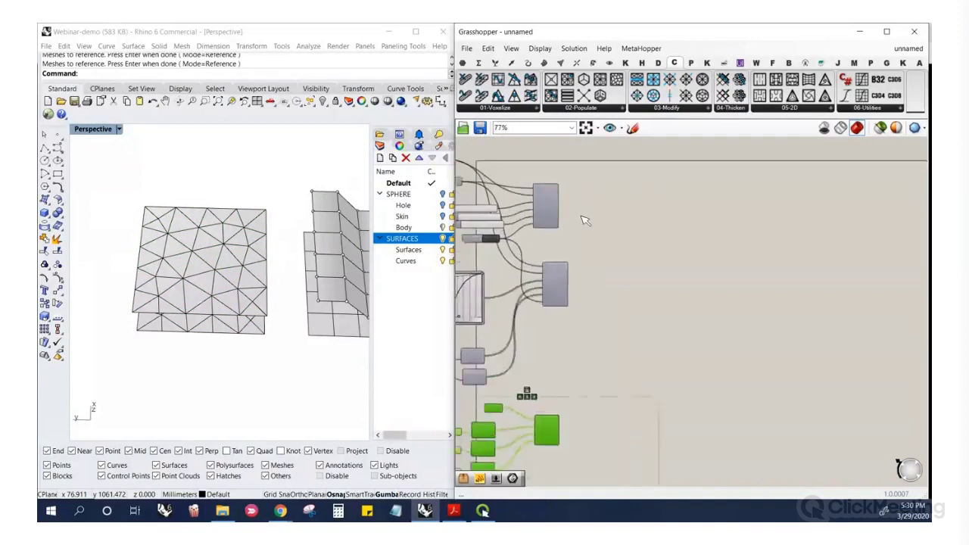
scroll(153, 274, down, 5)
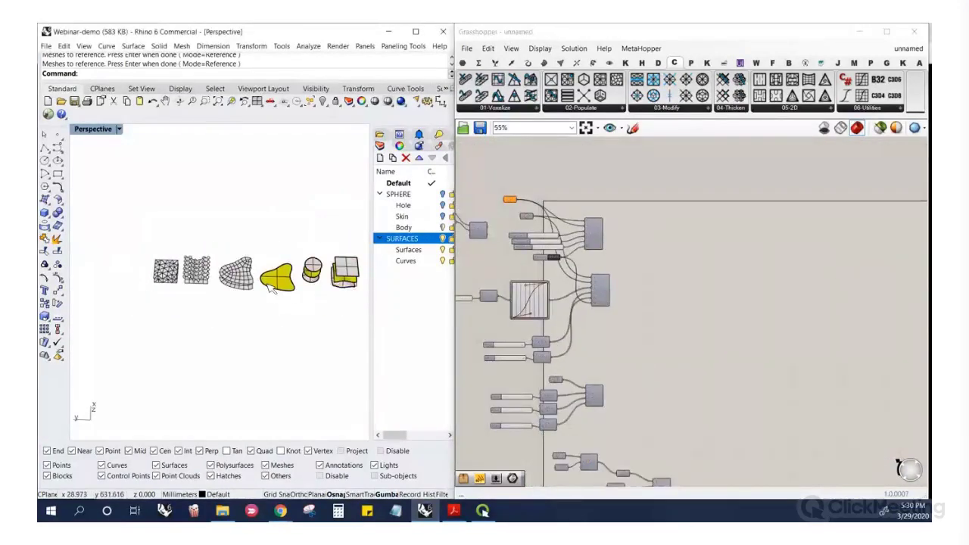
scroll(337, 291, up, 3)
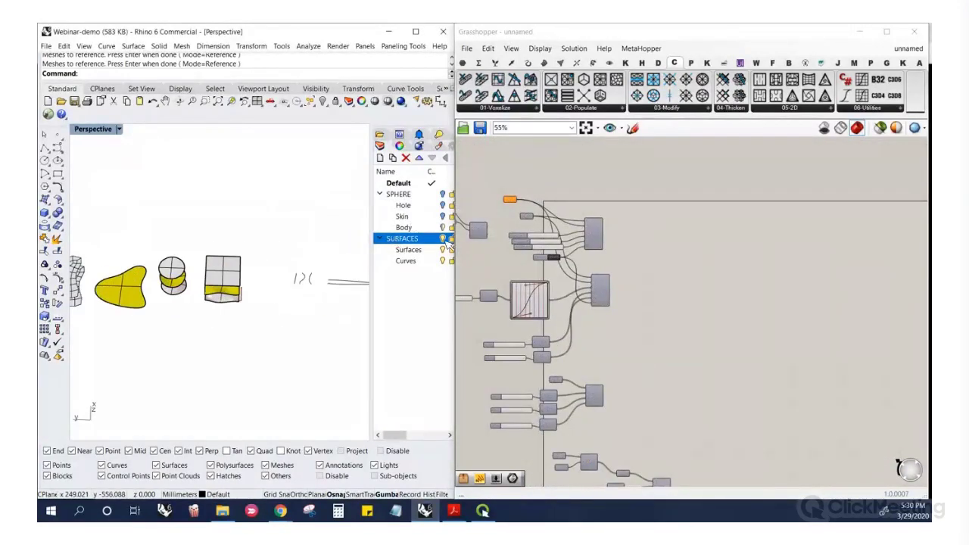
click(444, 239)
click(443, 194)
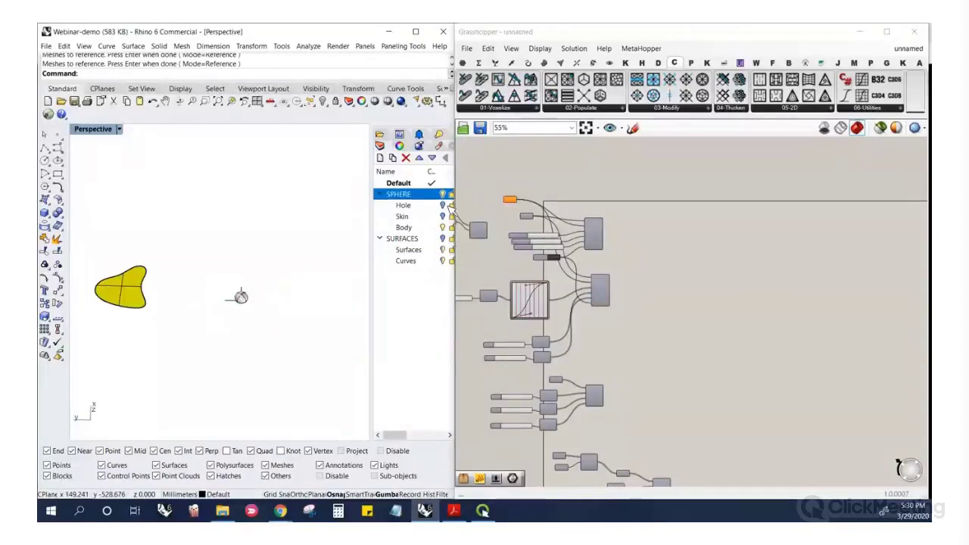
Delete the leftover yellow freeform surface beside the sphere
scroll(250, 291, up, 2)
click(203, 291)
key(Delete)
scroll(241, 295, down, 3)
scroll(238, 316, up, 8)
right_drag(288, 307, 251, 302)
scroll(251, 303, down, 4)
scroll(318, 269, up, 3)
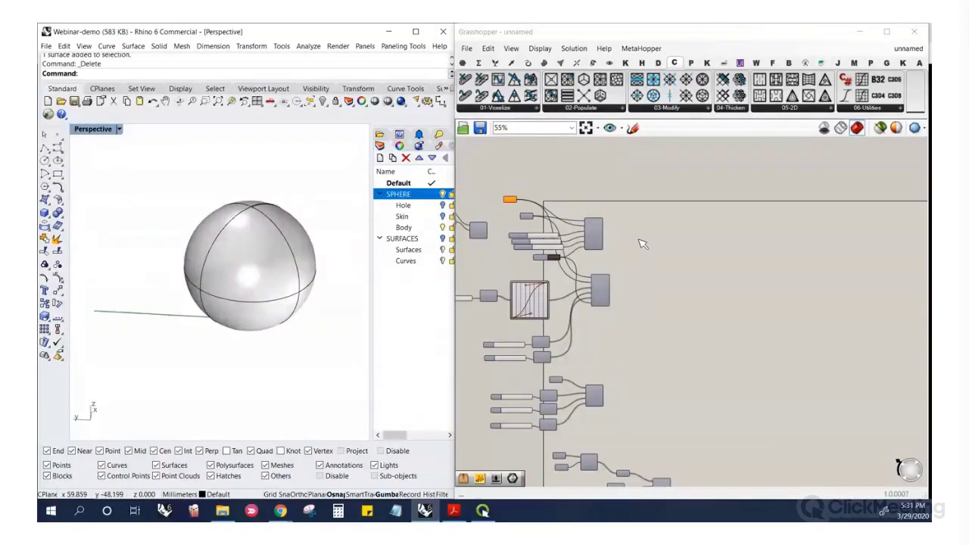
Turn on the preview of the upper voxel component with the X, Y and Z voxel size inputs
scroll(639, 253, up, 3)
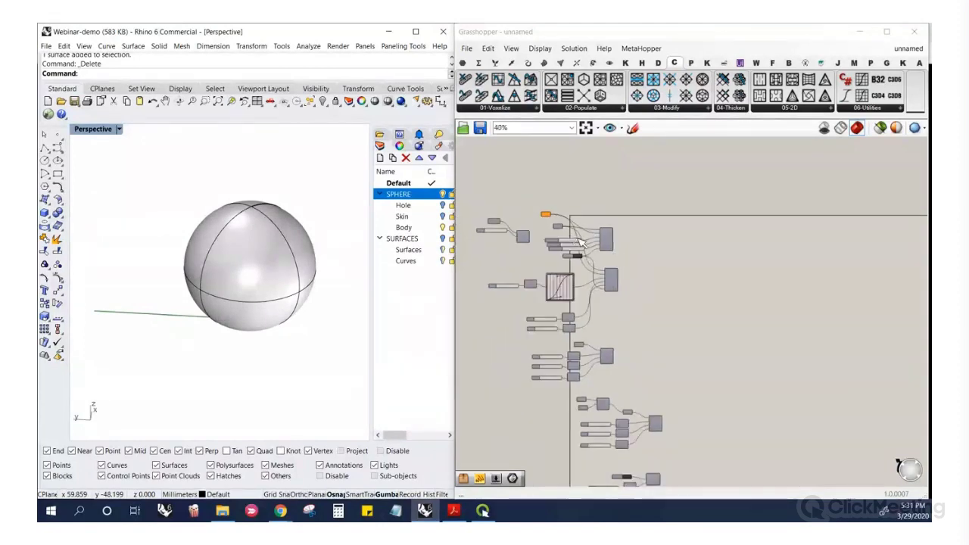
drag(621, 248, 630, 255)
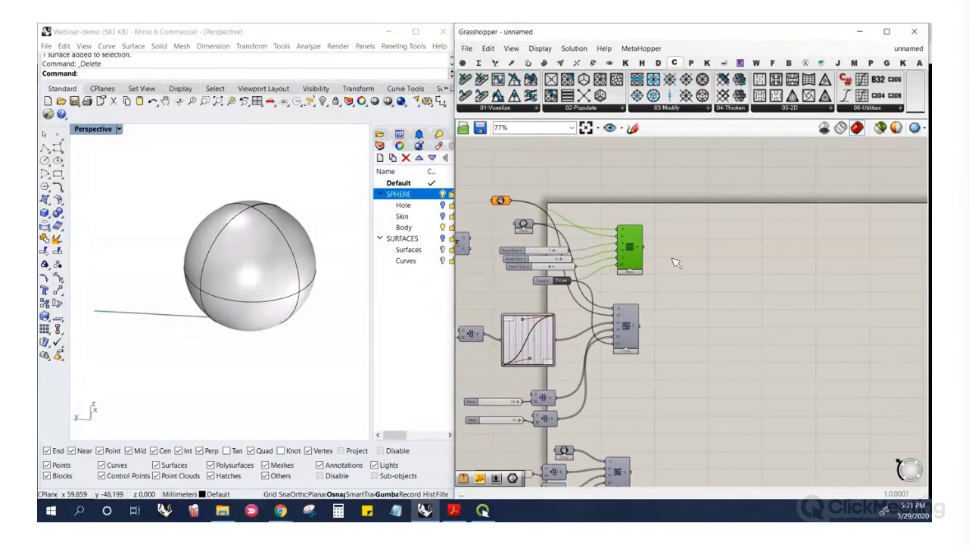
click(669, 269)
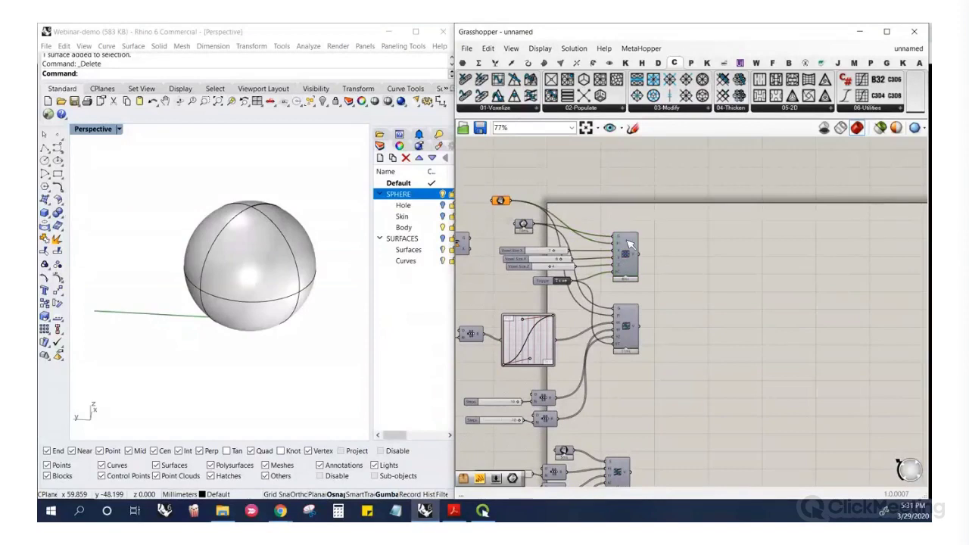
scroll(672, 271, up, 3)
right_click(582, 236)
click(603, 259)
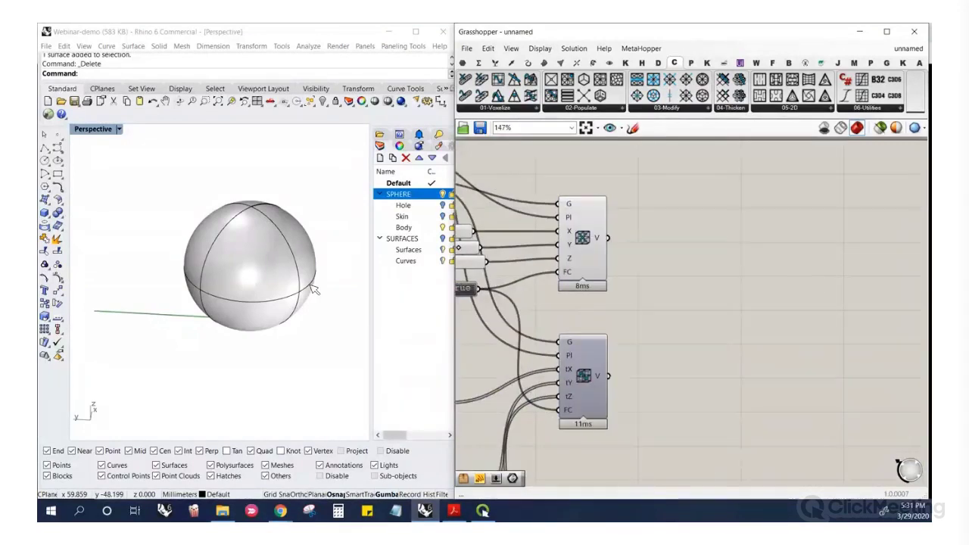
click(602, 259)
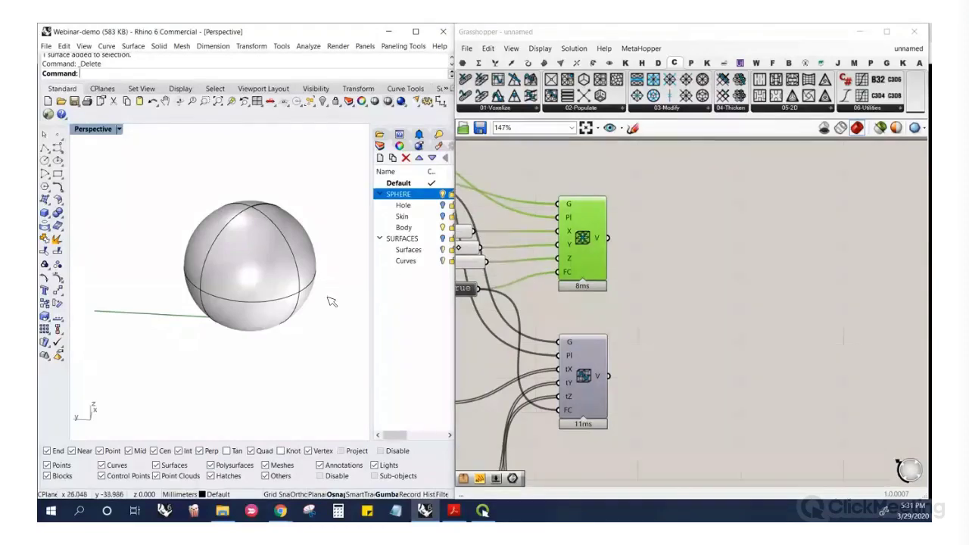
Delete the orange parameter feeding the Pl inputs and connect the Rotate component's G output to the upper voxel component's Pl input
scroll(330, 302, down, 9)
scroll(736, 287, down, 4)
scroll(530, 212, up, 3)
click(536, 208)
drag(536, 208, 563, 204)
key(Delete)
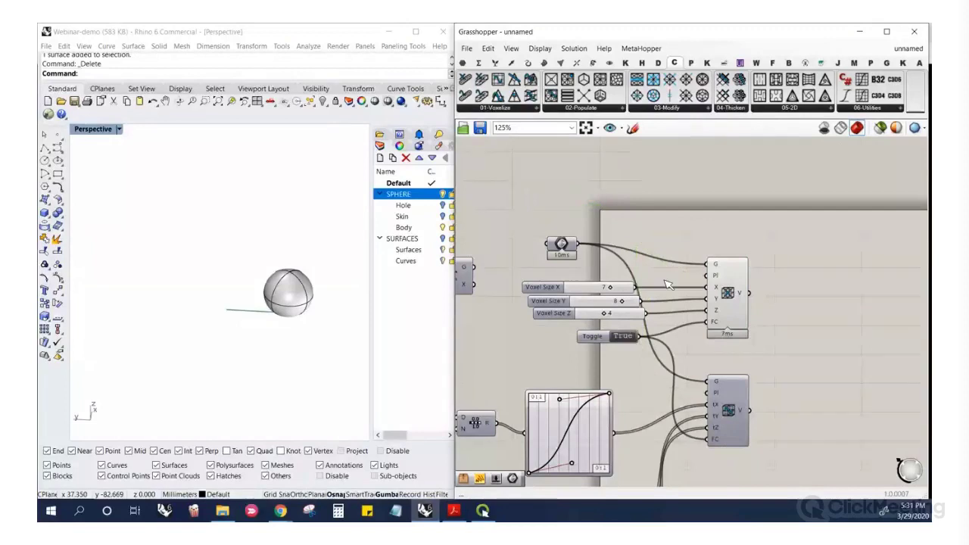
scroll(664, 281, down, 2)
drag(694, 276, 527, 271)
Zoom to the voxelized sphere and hide the SPHERE layer so only the voxels are displayed
right_drag(335, 244, 263, 302)
scroll(293, 335, up, 6)
click(262, 303)
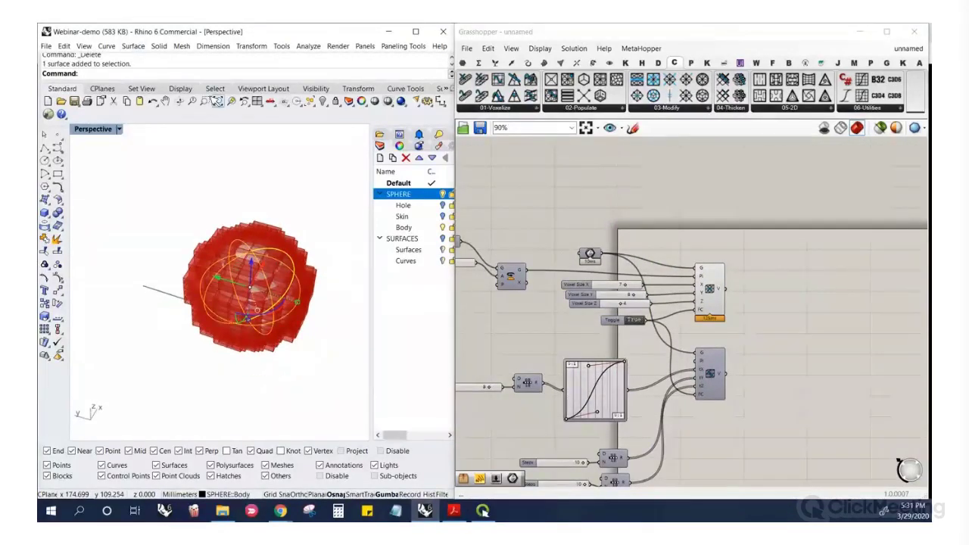
click(218, 100)
key(Escape)
click(716, 261)
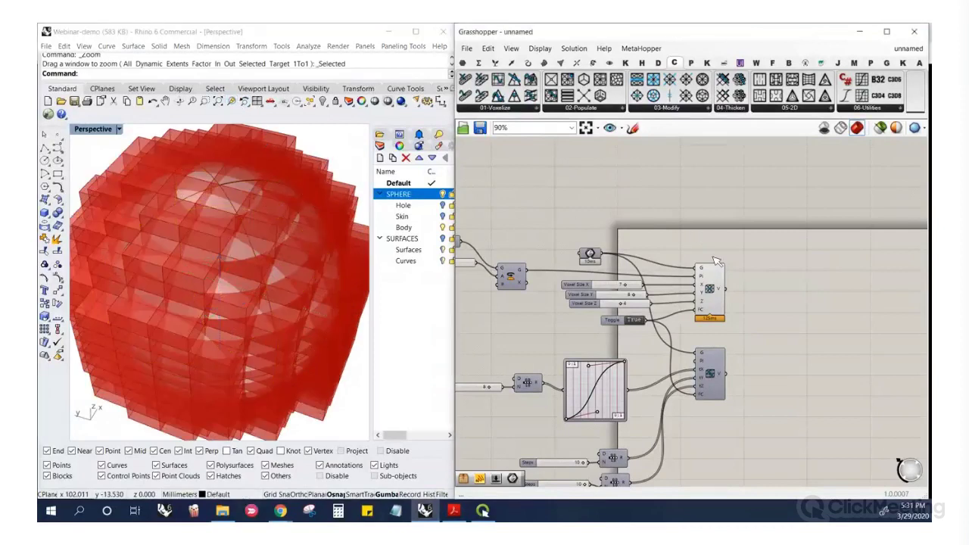
scroll(715, 261, down, 2)
click(439, 202)
right_drag(182, 287, 242, 260)
Drive the voxel component's Y and Z inputs from the Voxel Size X slider and delete the two spare size sliders
scroll(725, 295, up, 4)
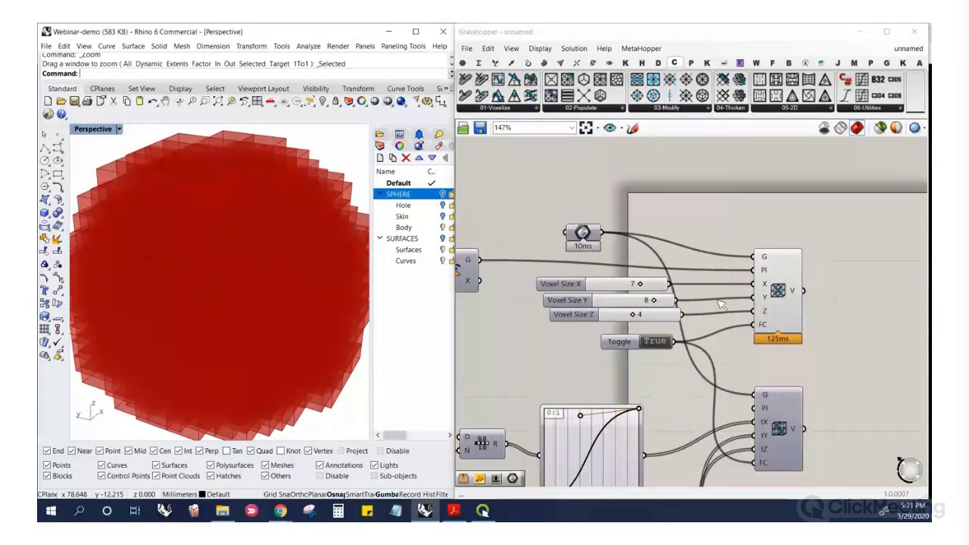
drag(754, 298, 668, 285)
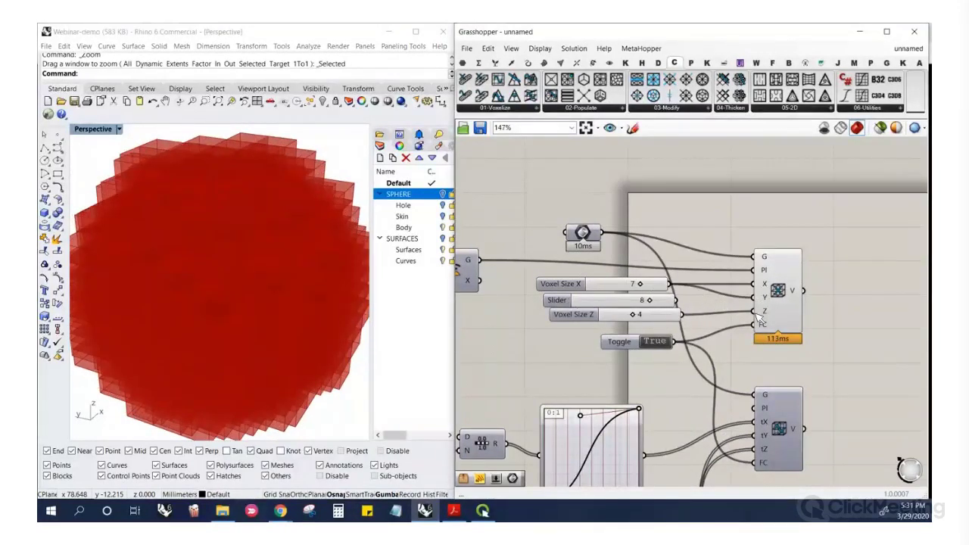
drag(591, 333, 564, 298)
key(Delete)
scroll(573, 290, down, 2)
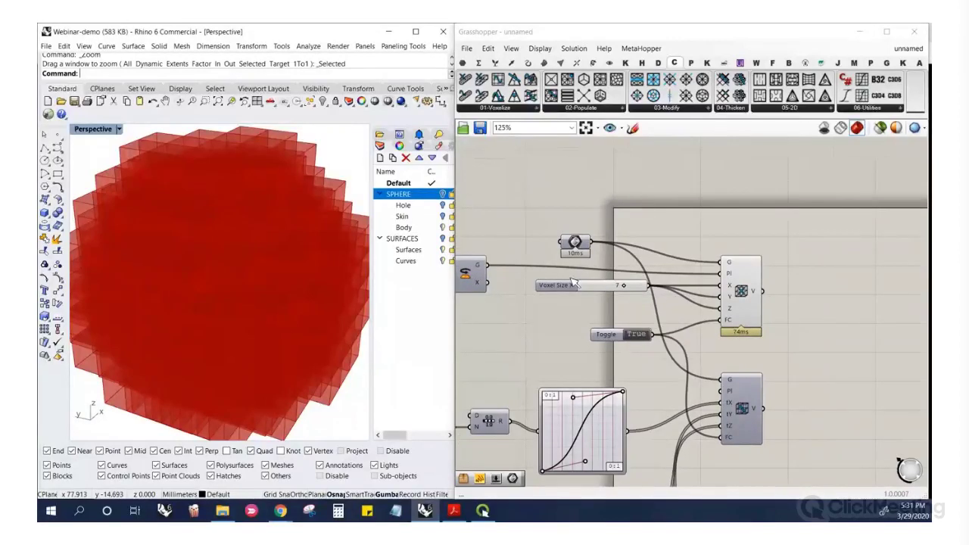
Set the shared Voxel Size X slider to 8
drag(624, 285, 629, 285)
right_drag(324, 292, 293, 300)
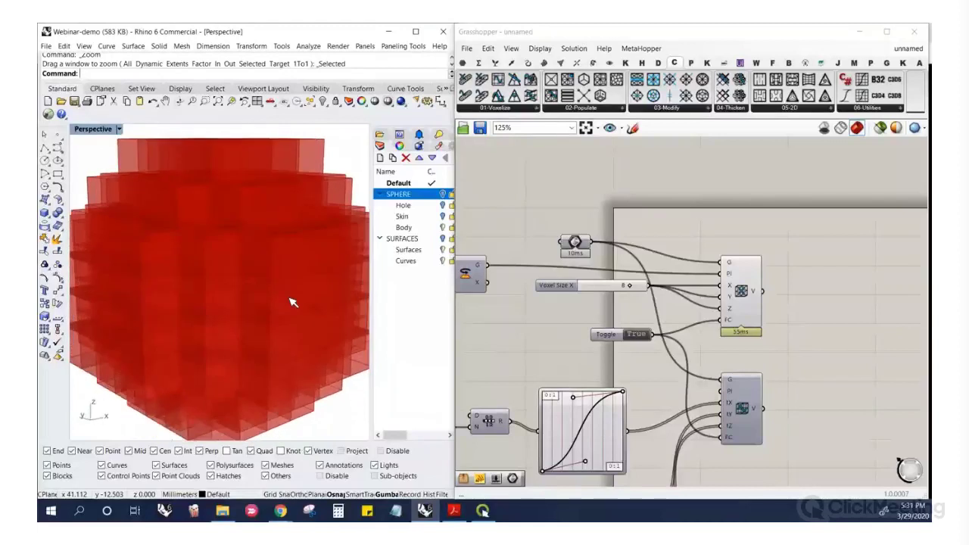
scroll(822, 280, up, 1)
Place a CrystallonV2 Cell Lattice Fill component beside the upper voxel component
right_drag(822, 281, 573, 305)
scroll(666, 258, down, 3)
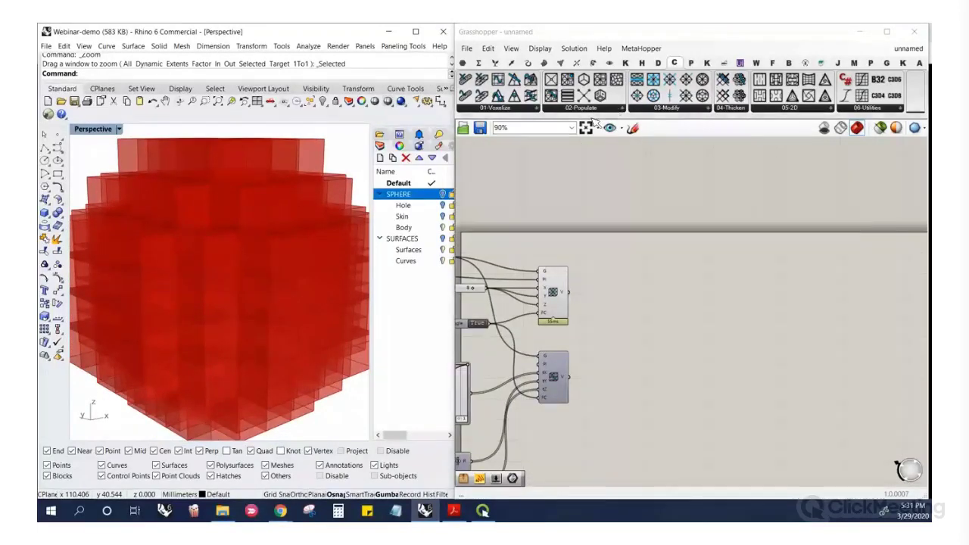
click(575, 111)
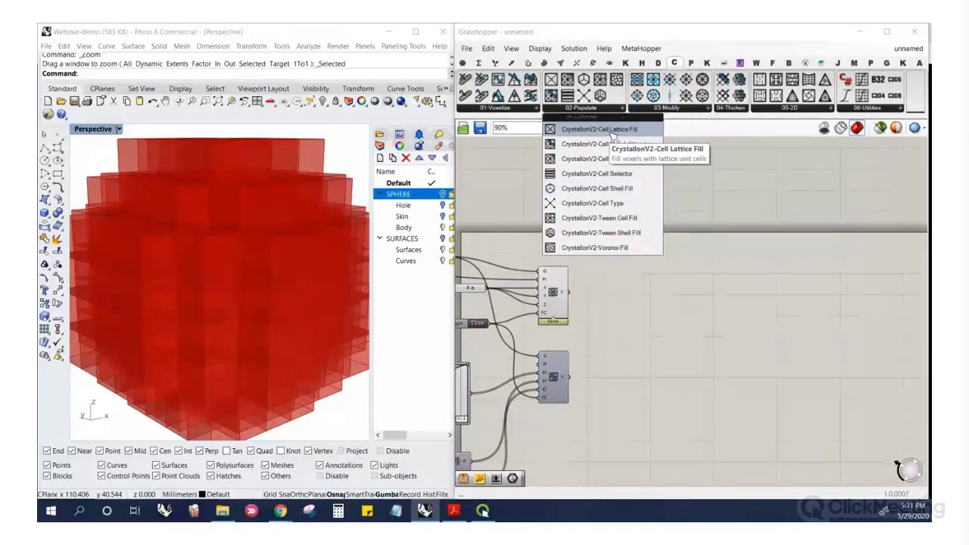
click(627, 286)
scroll(624, 290, up, 3)
drag(628, 288, 678, 266)
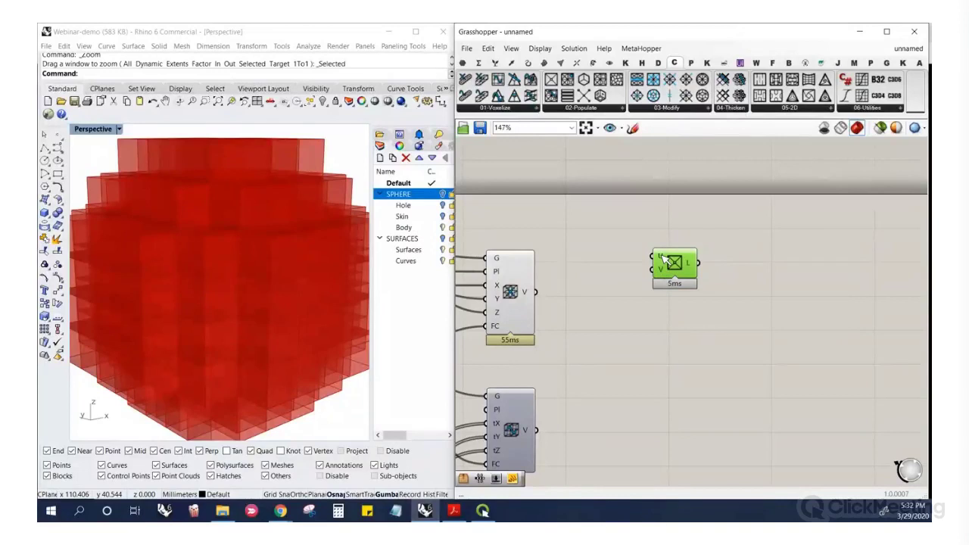
Connect the voxel component's V output to the Cell Lattice Fill's V input and check the voxel data tree
drag(664, 271, 535, 293)
scroll(535, 295, up, 3)
scroll(535, 295, up, 2)
mouse_move(528, 281)
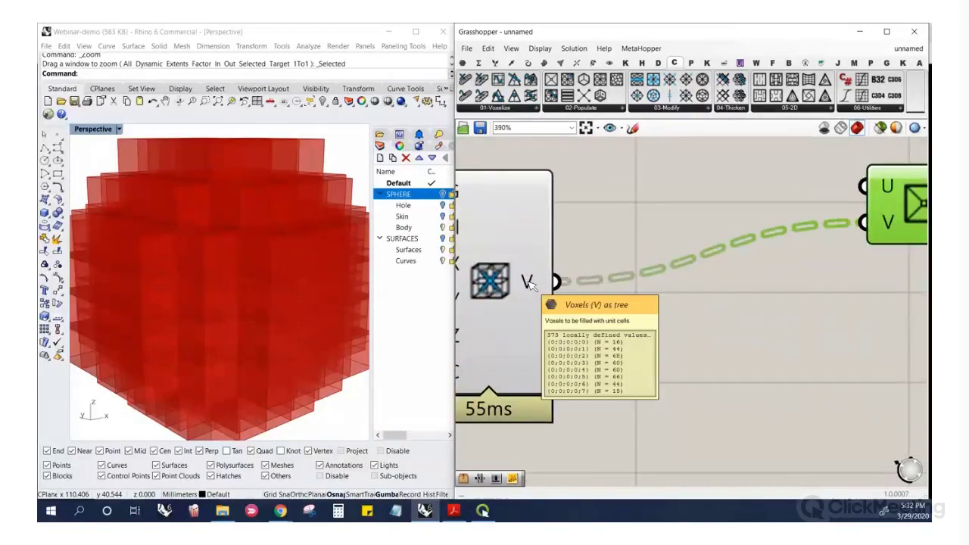
scroll(539, 293, down, 4)
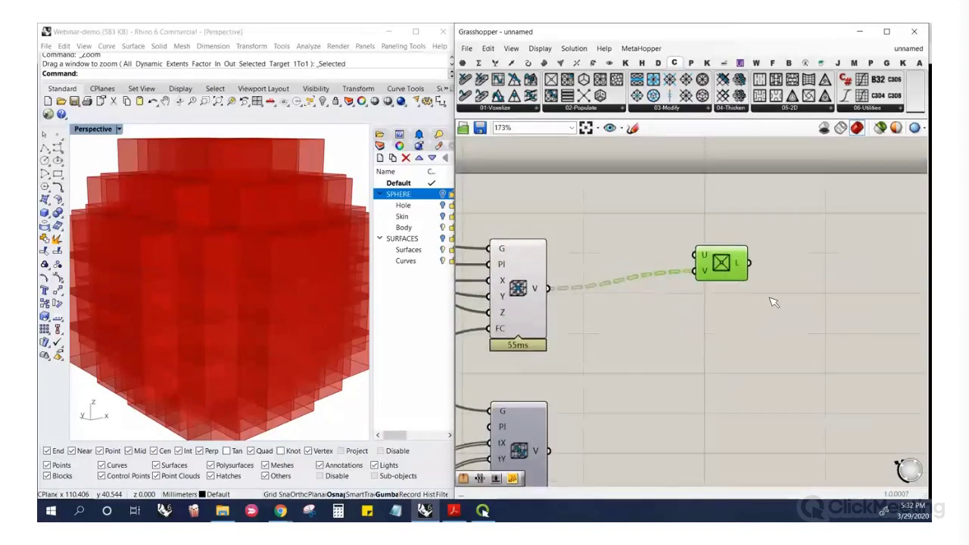
Make room beside the Cell Lattice Fill and add a Cell Type component and a Unit Cell Selector
click(745, 240)
click(612, 111)
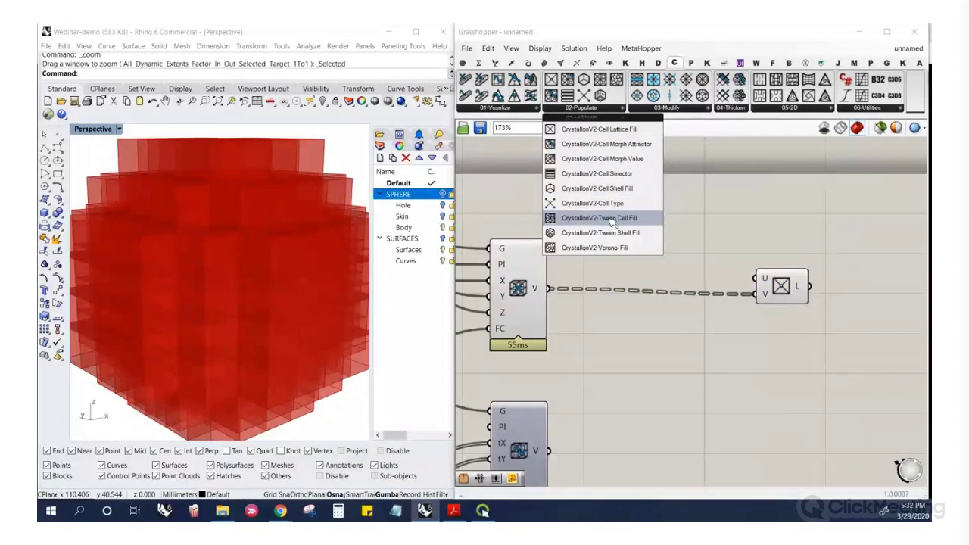
drag(610, 205, 685, 225)
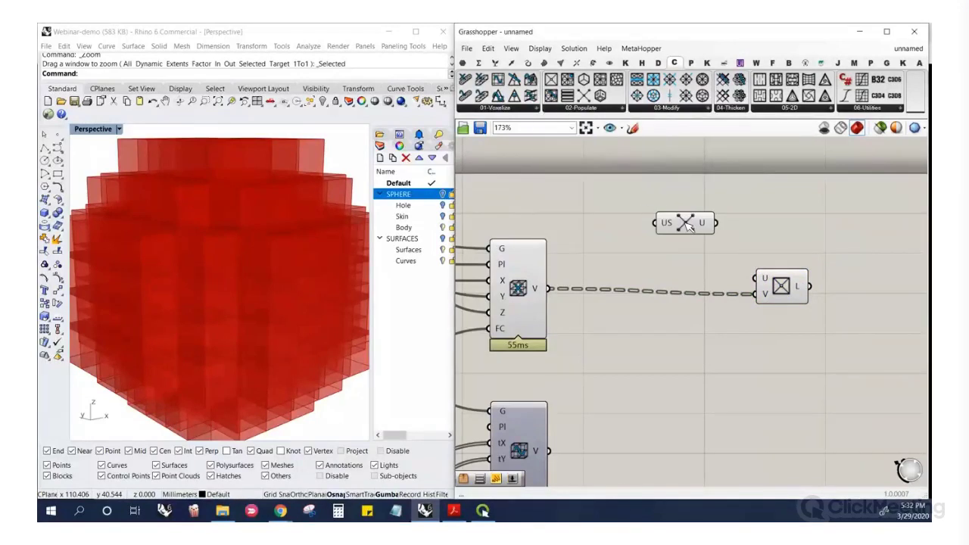
click(595, 110)
drag(586, 176, 573, 183)
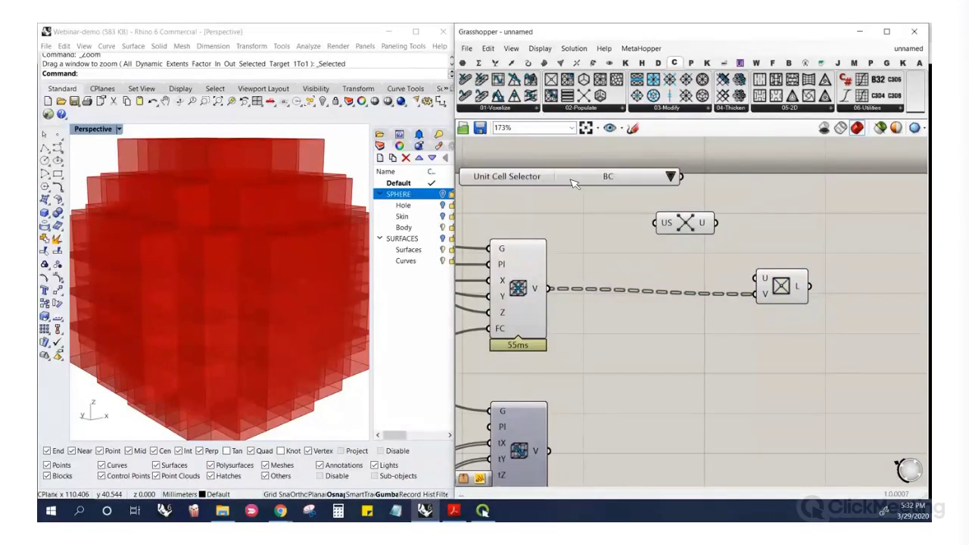
Wire the Unit Cell Selector into the Cell Type's US input and the Cell Type's output into the Cell Lattice Fill's U input
drag(688, 225, 682, 177)
scroll(659, 224, down, 2)
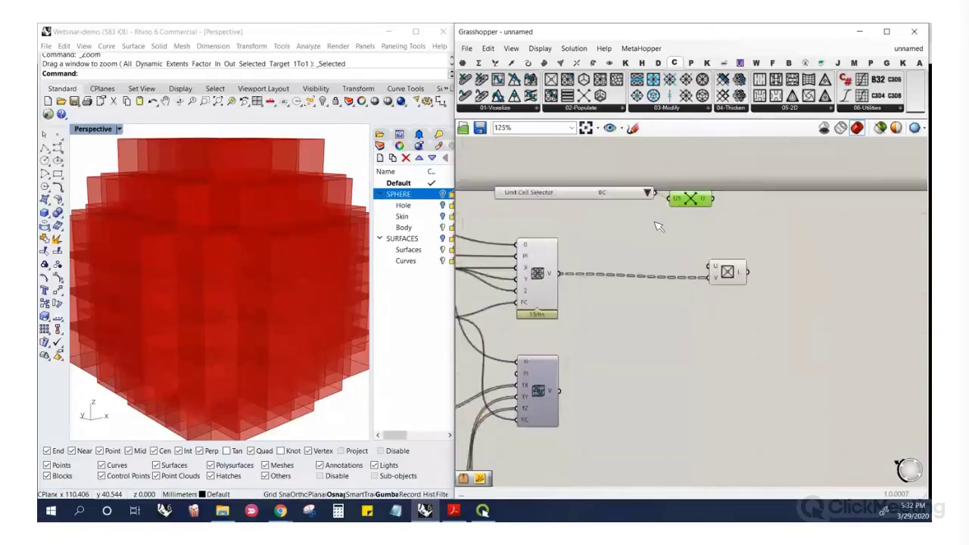
scroll(722, 294, up, 1)
drag(724, 298, 762, 287)
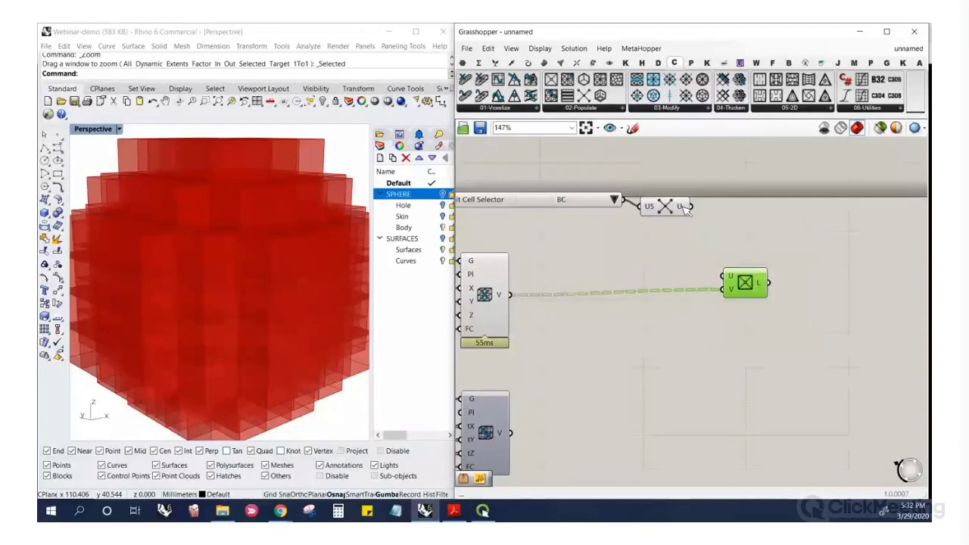
drag(696, 214, 691, 206)
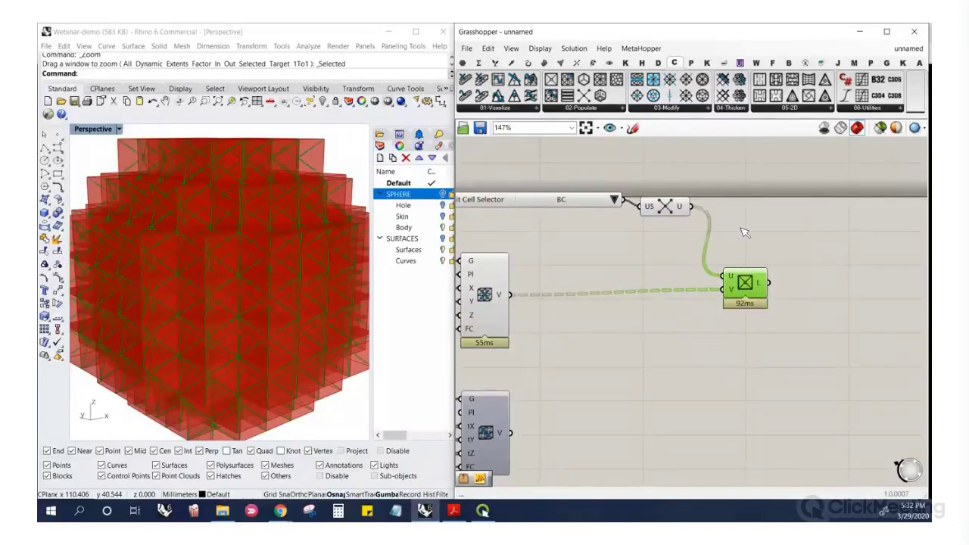
Turn off the voxel component's preview and view the BC lattice on its own
scroll(689, 271, down, 4)
scroll(596, 298, up, 3)
right_click(573, 274)
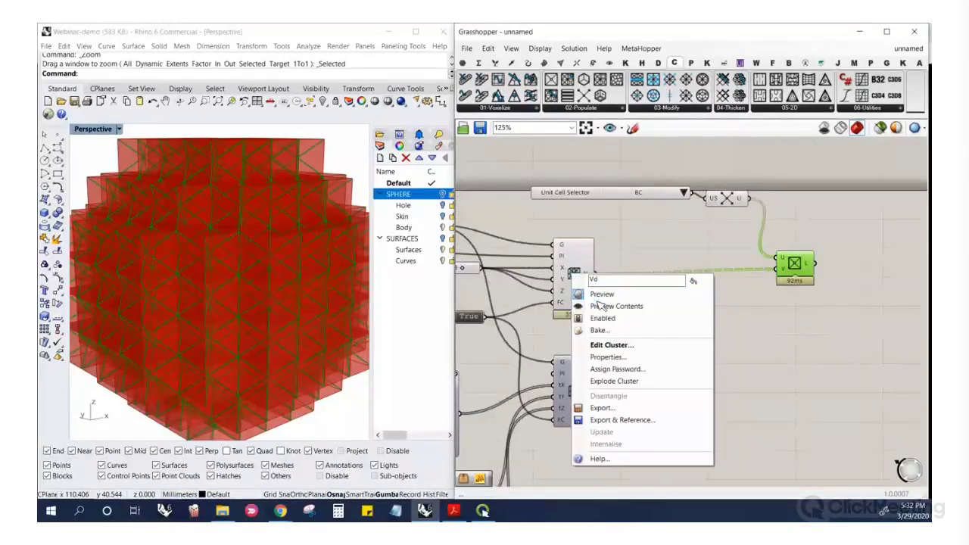
click(601, 294)
right_drag(303, 291, 161, 275)
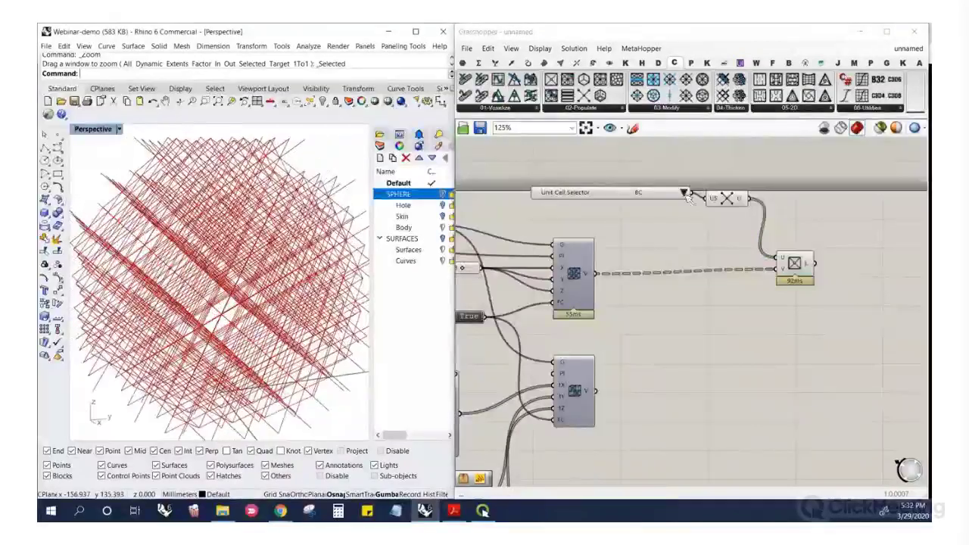
Try the BC Cubic, FC Cubic and Edge Octa. unit cells in the sphere's lattice and compare the results
click(684, 193)
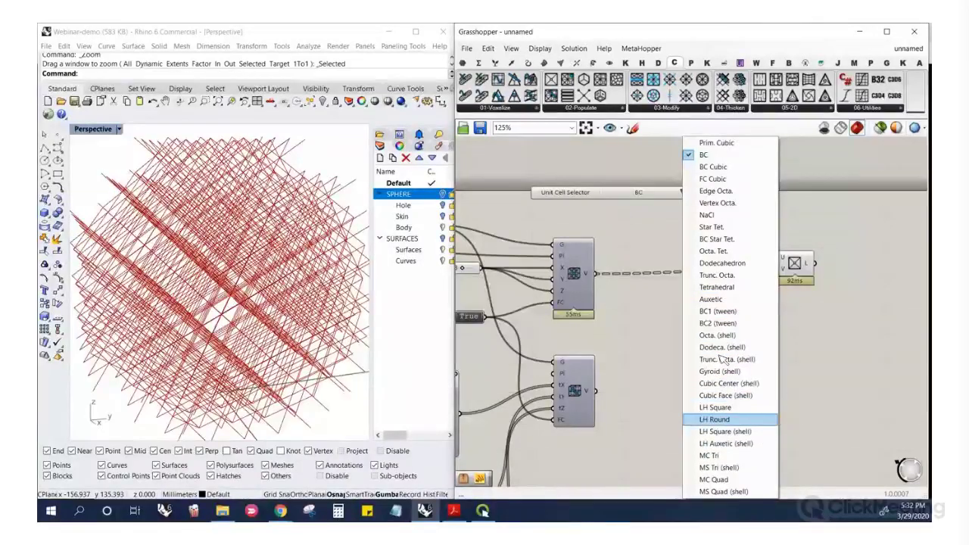
click(658, 319)
click(679, 192)
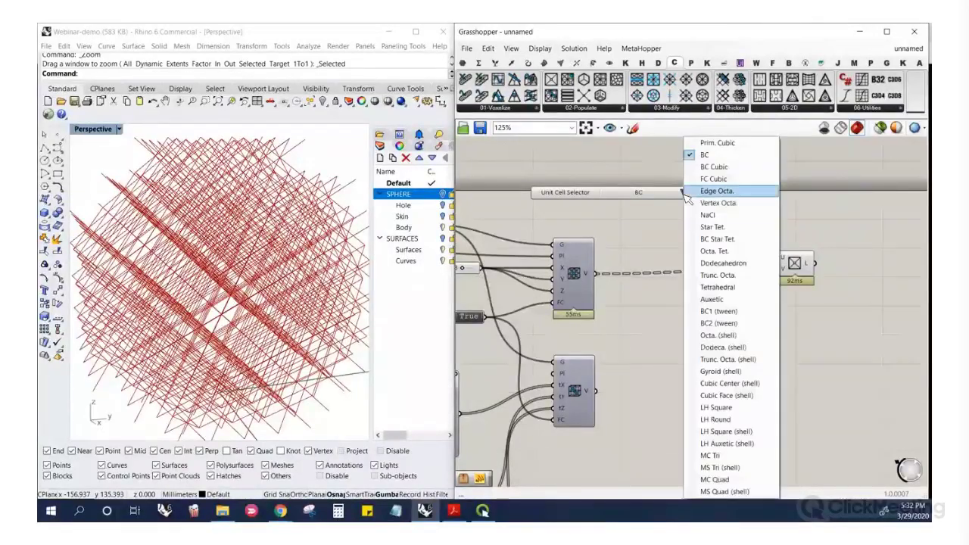
click(723, 168)
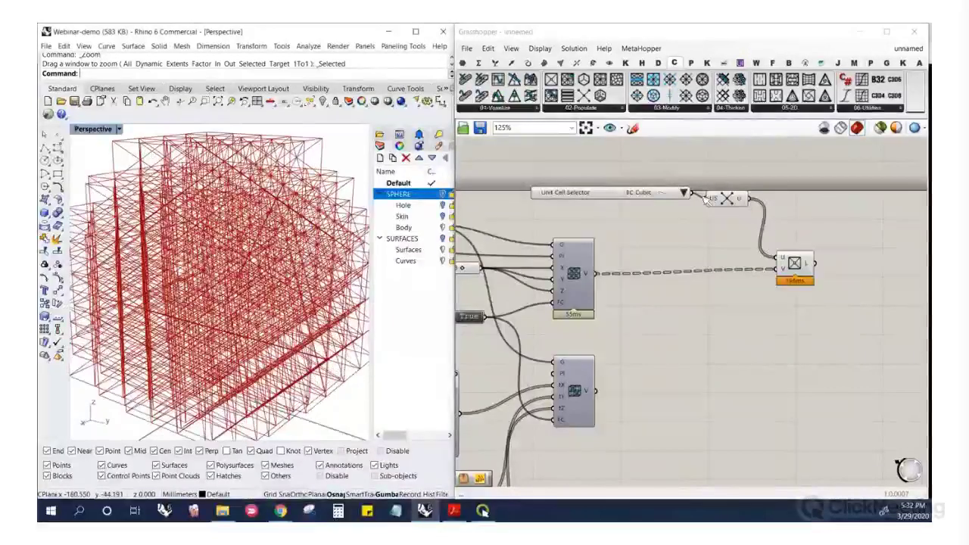
click(687, 193)
click(708, 183)
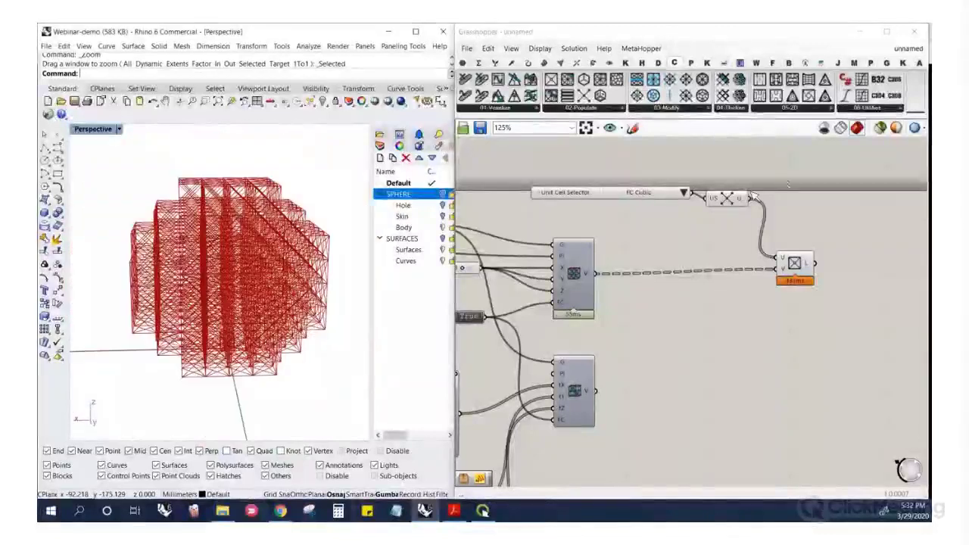
click(687, 193)
click(720, 191)
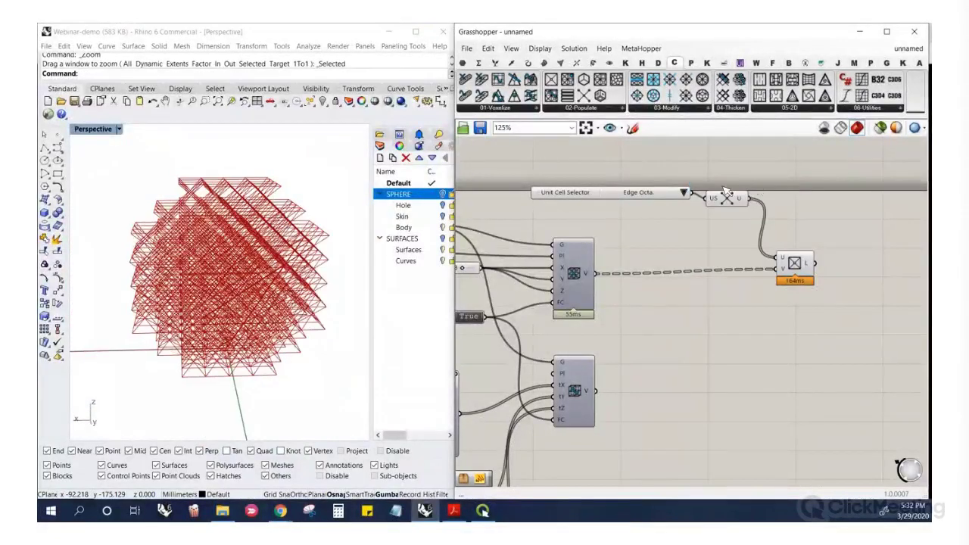
Try the Prim. Cubic unit cell in the lattice and set the selector back to BC
click(687, 193)
click(720, 143)
click(685, 192)
click(711, 155)
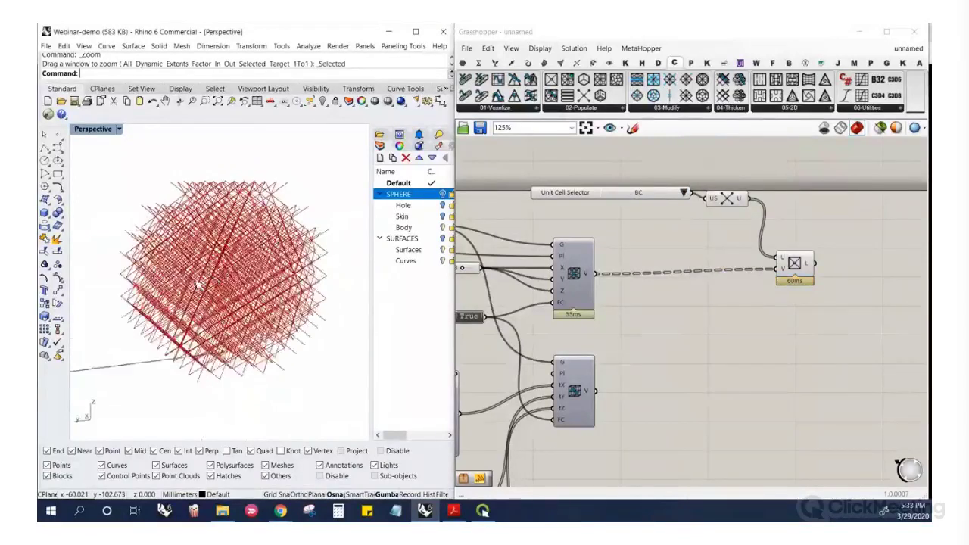
Place a Cell Shell Fill component below the Cell Lattice Fill and wire the voxel component's V output into its V input
click(617, 110)
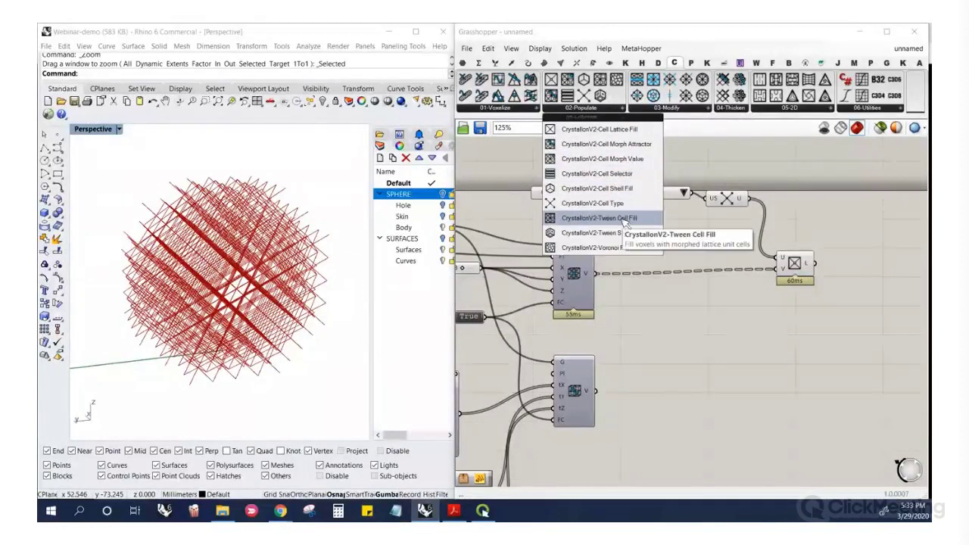
click(624, 218)
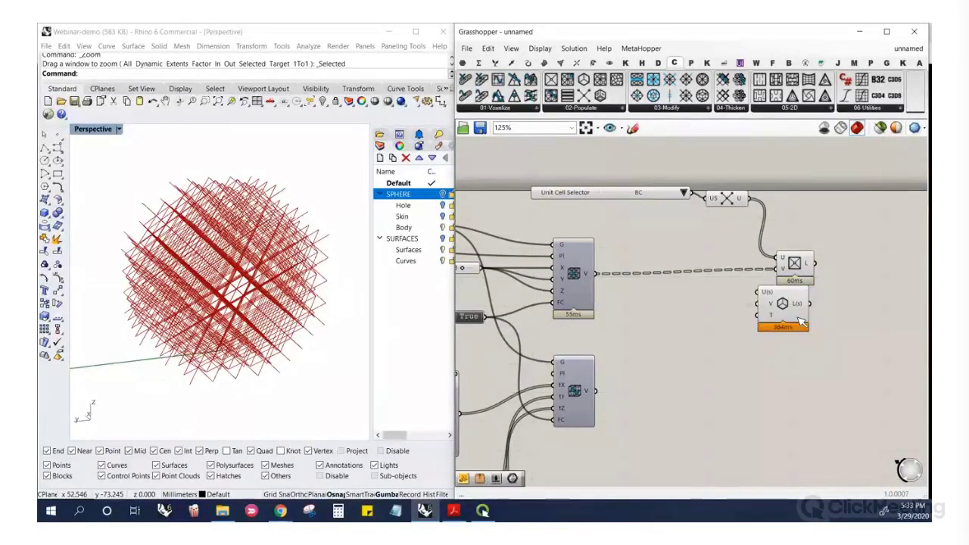
click(811, 327)
scroll(768, 305, up, 3)
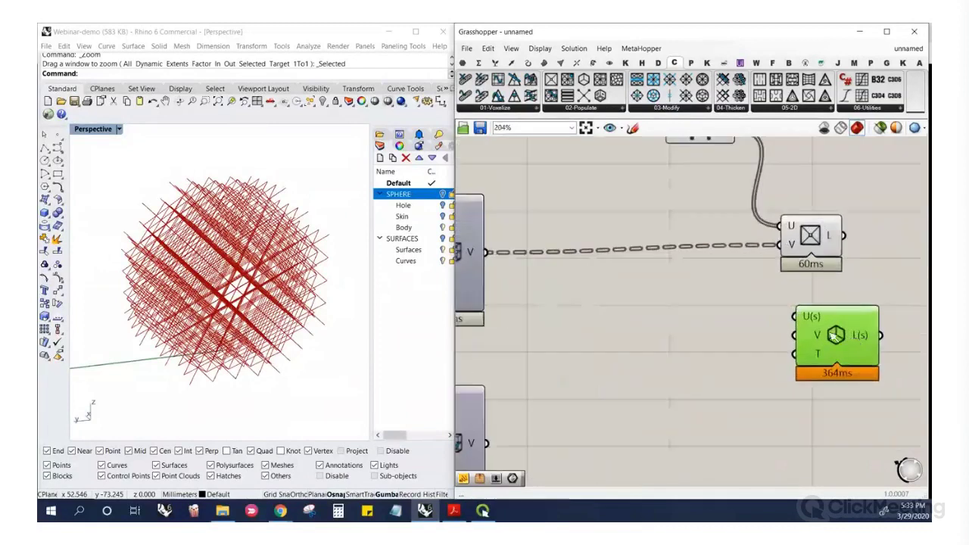
mouse_move(810, 318)
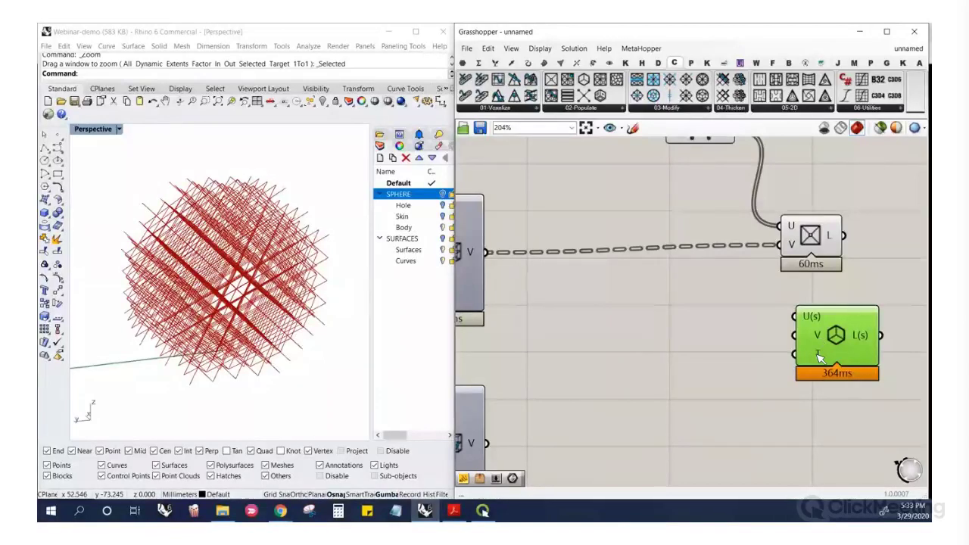
mouse_move(819, 357)
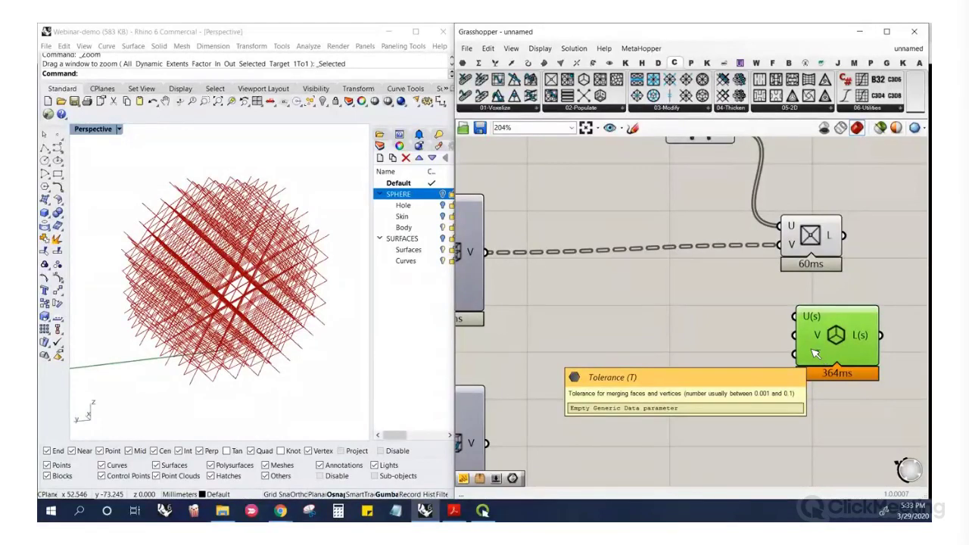
scroll(736, 382, down, 2)
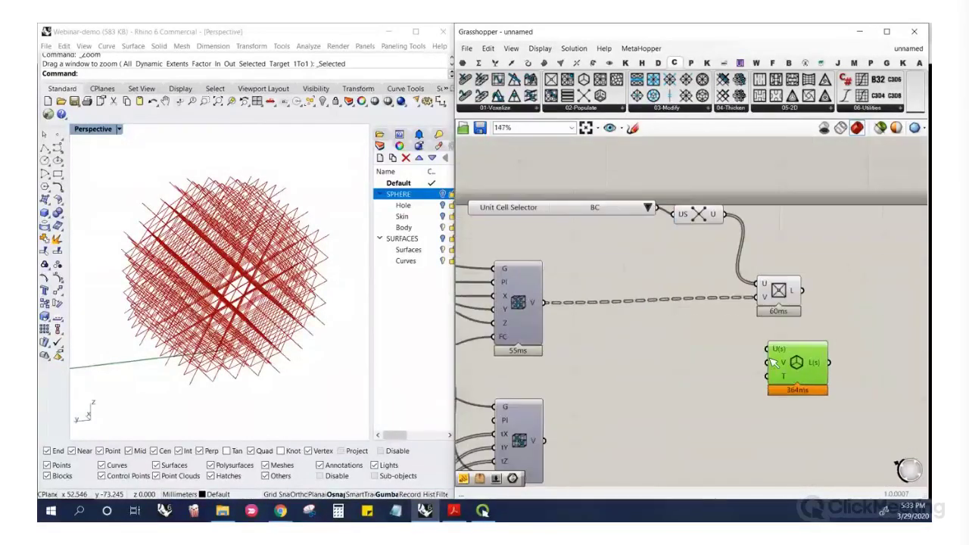
drag(610, 335, 545, 306)
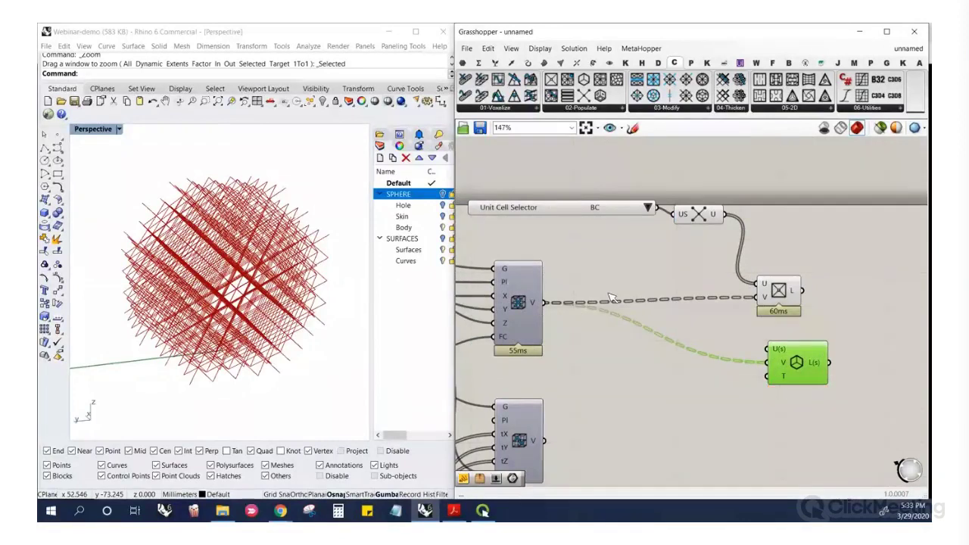
Duplicate the Unit Cell Selector and Cell Type pair and place the copy beside the Cell Shell Fill
drag(750, 151, 553, 236)
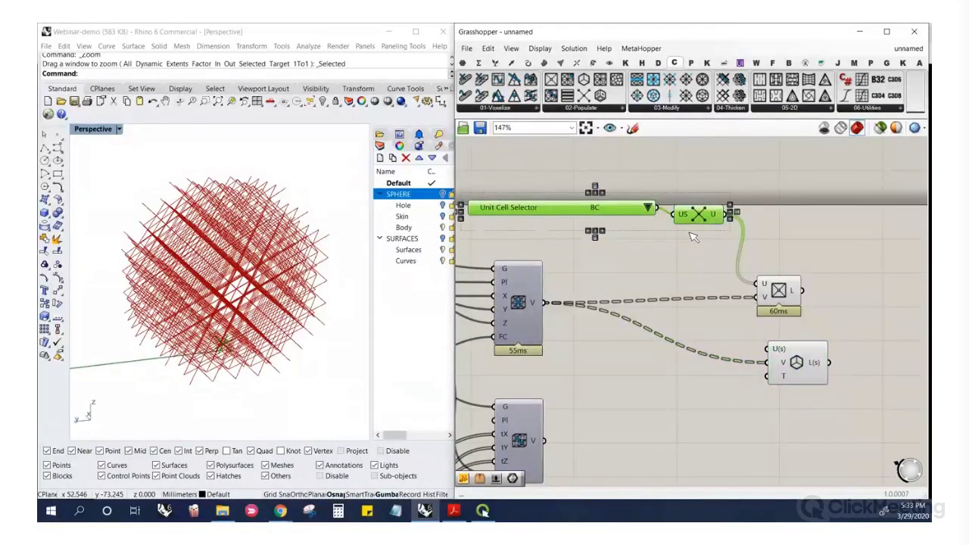
key(ctrl+c)
key(ctrl+v)
ctrl+drag(707, 222, 737, 391)
drag(702, 236, 727, 406)
Make room around the Cell Shell Fill and wire the copied Cell Type's U output into its U(s) input
drag(817, 378, 843, 390)
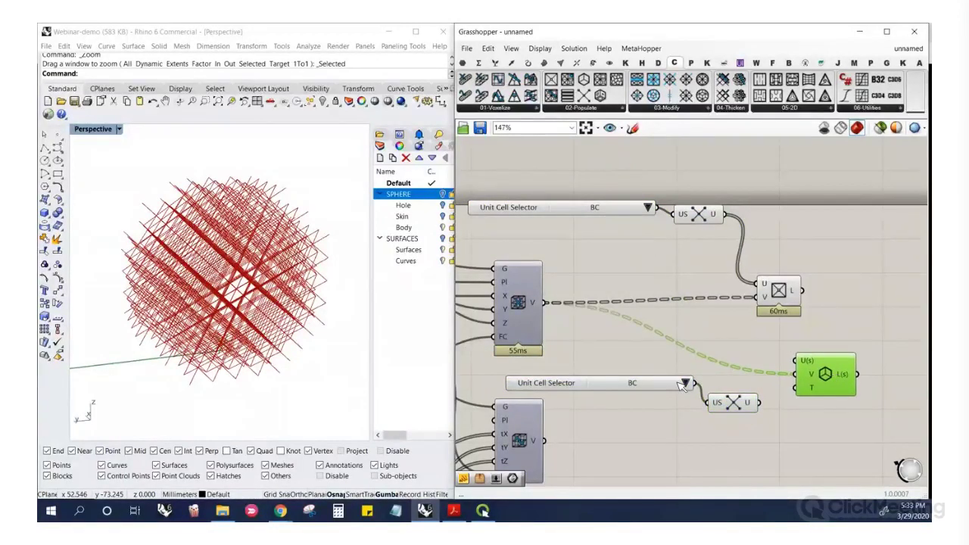
click(662, 386)
drag(794, 360, 758, 402)
drag(827, 364, 842, 389)
Add a panel with the value .01 and connect it to the Cell Shell Fill's T tolerance input
click(768, 446)
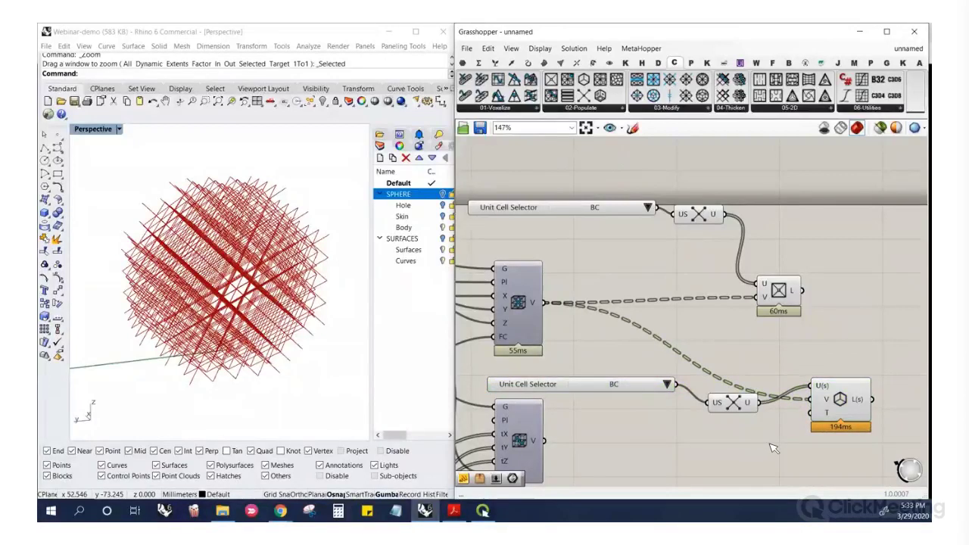
double_click(771, 445)
text(//)
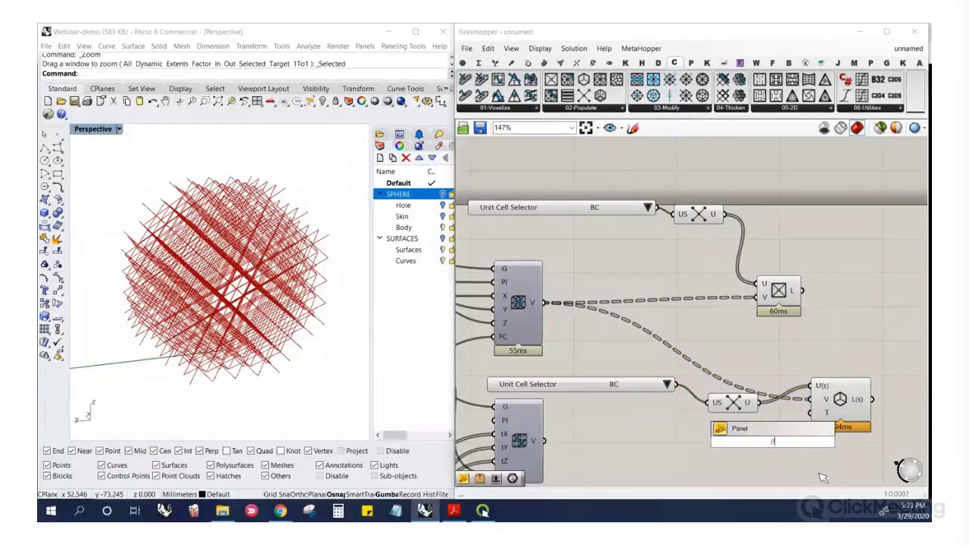
key(Return)
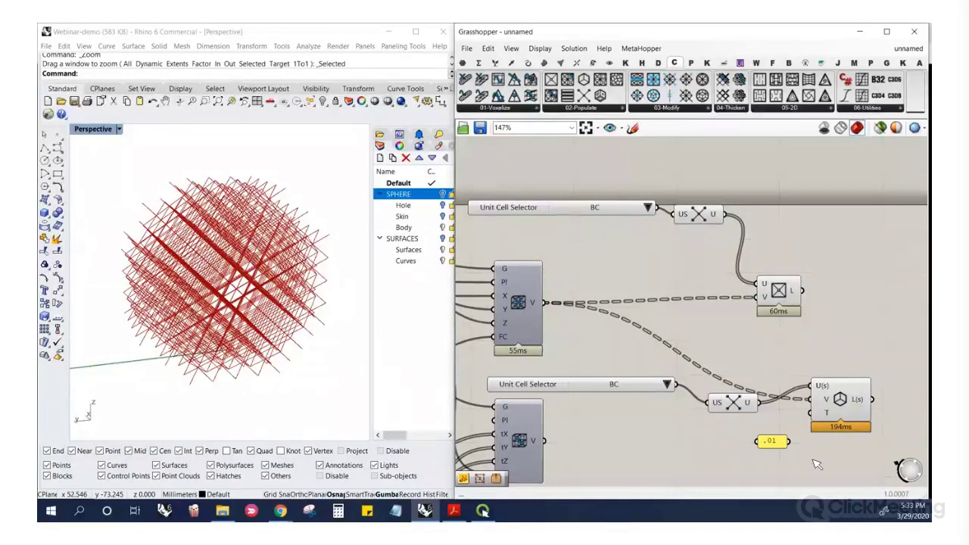
scroll(808, 424, up, 2)
scroll(727, 435, down, 2)
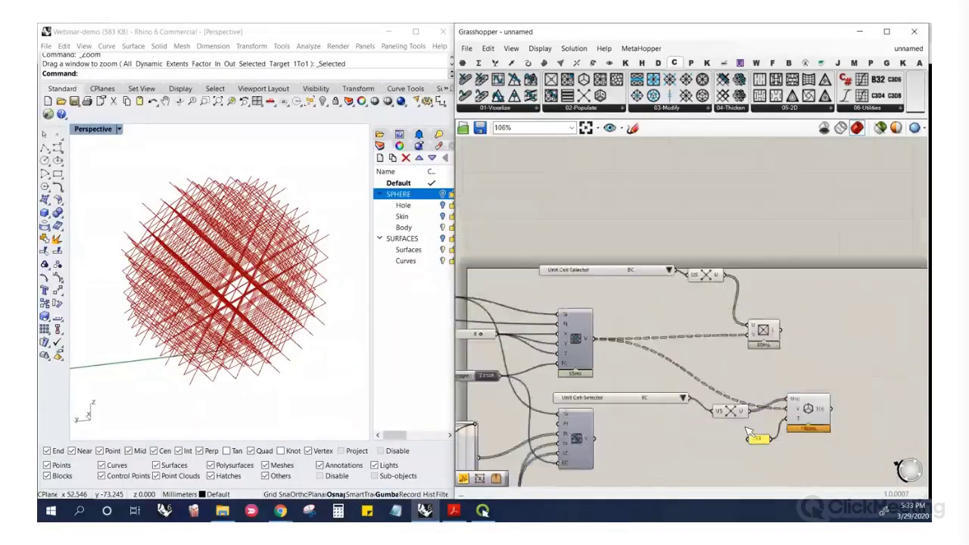
Set the shell fill's unit cell to Dodeca. (shell) and turn off the Cell Lattice Fill's preview
click(658, 389)
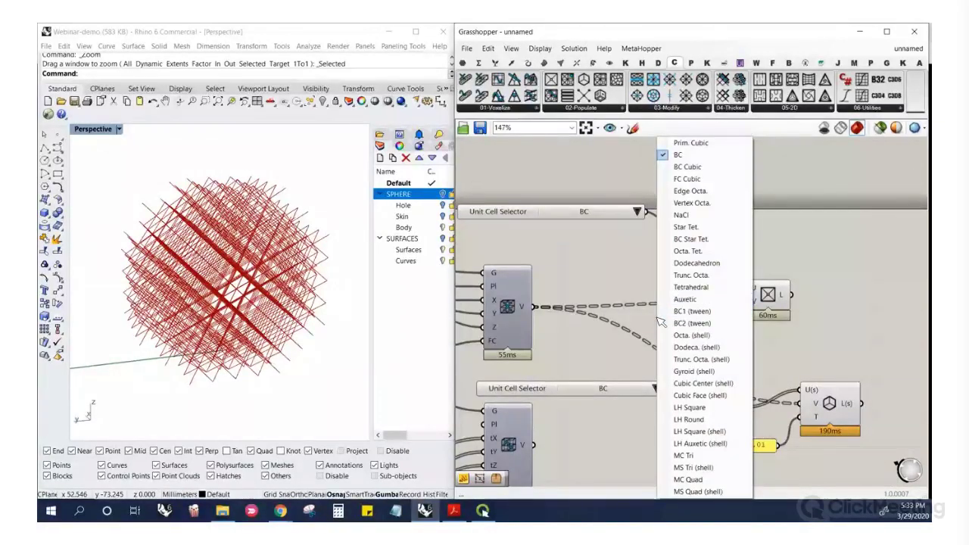
click(721, 349)
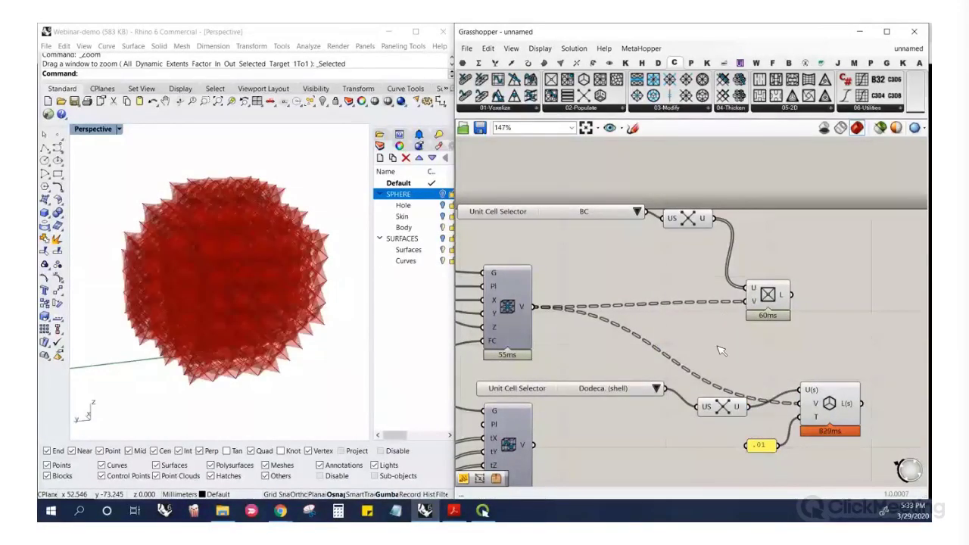
right_click(775, 295)
click(784, 309)
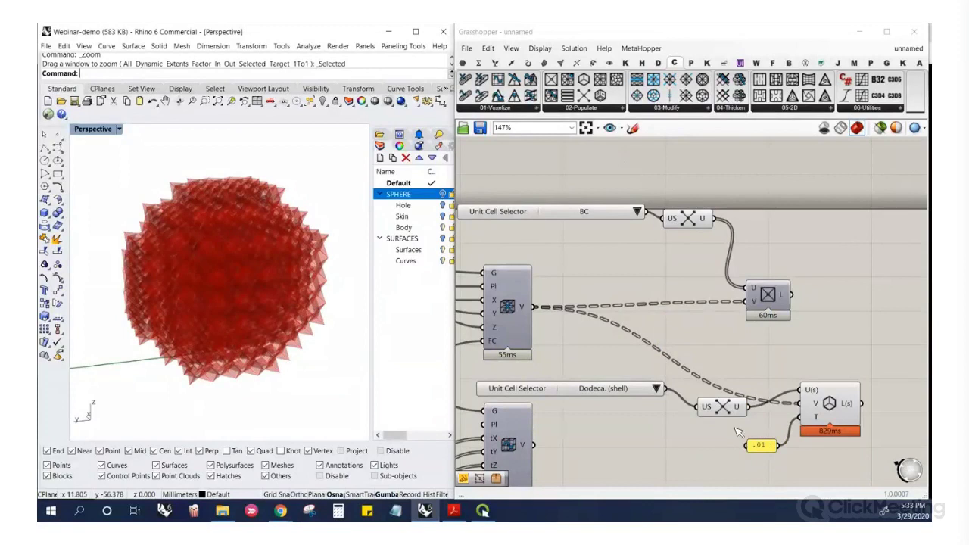
Switch the shell unit cell to Octa. (shell) and change the normal document preview colour to opaque dark gray
click(656, 389)
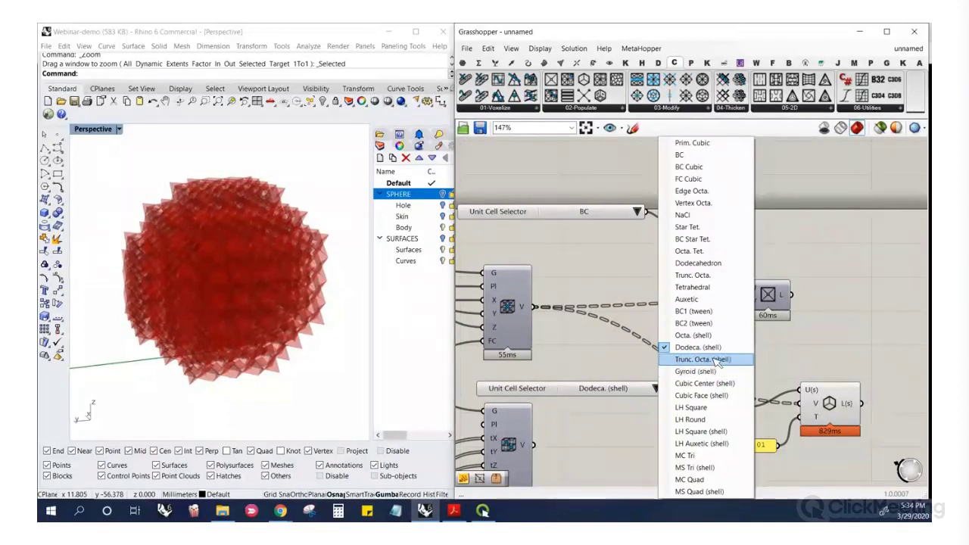
click(693, 335)
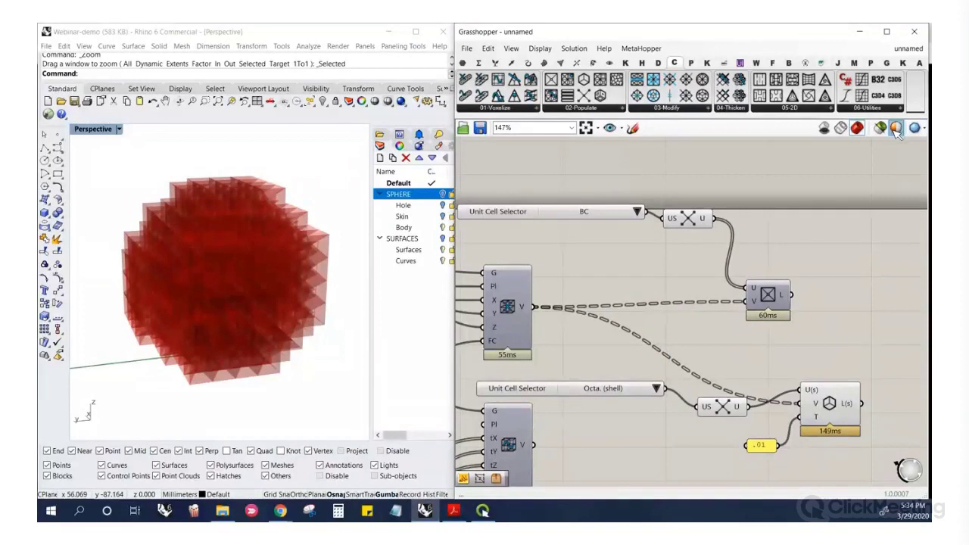
click(916, 127)
click(824, 82)
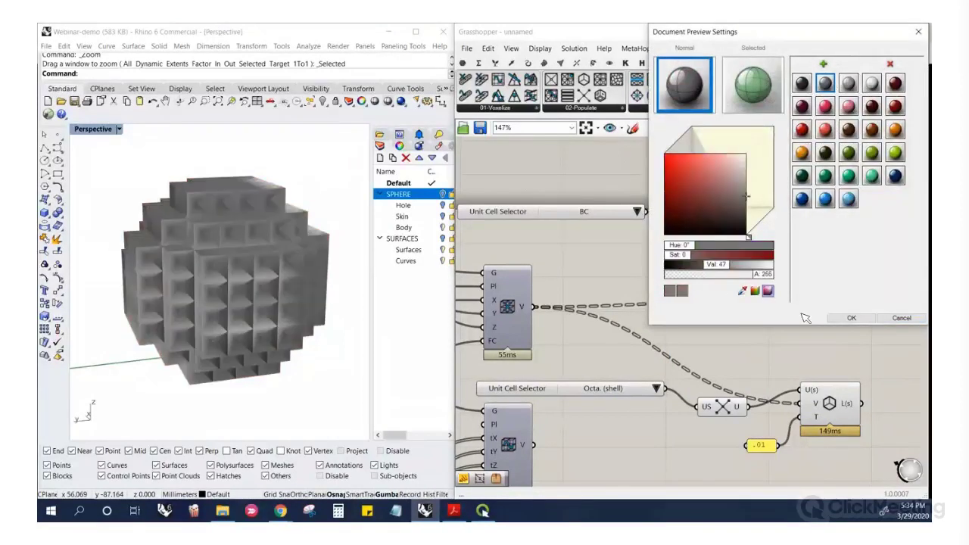
click(851, 318)
right_drag(338, 284, 145, 272)
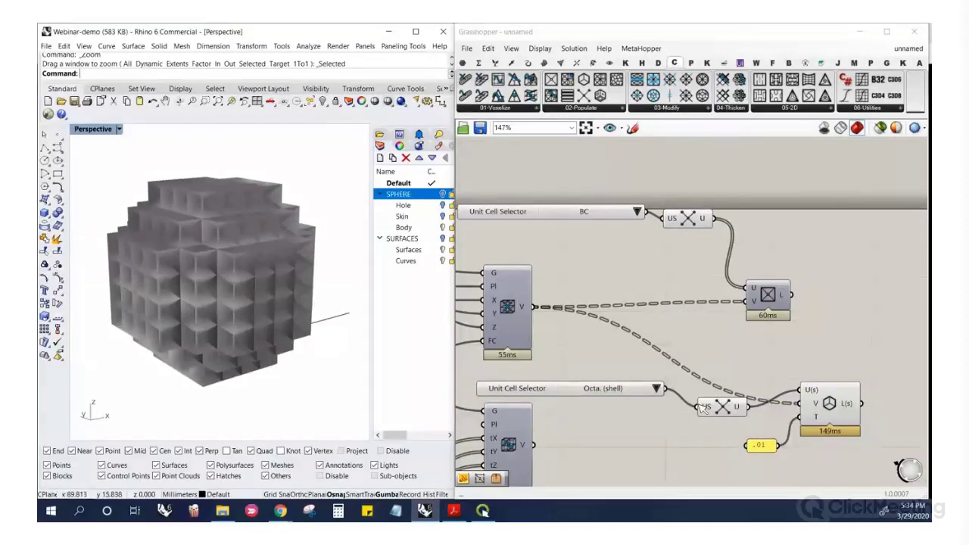
Try the Dodeca. (shell) unit cell in the shell fill and inspect the sphere's shell geometry up close
click(666, 389)
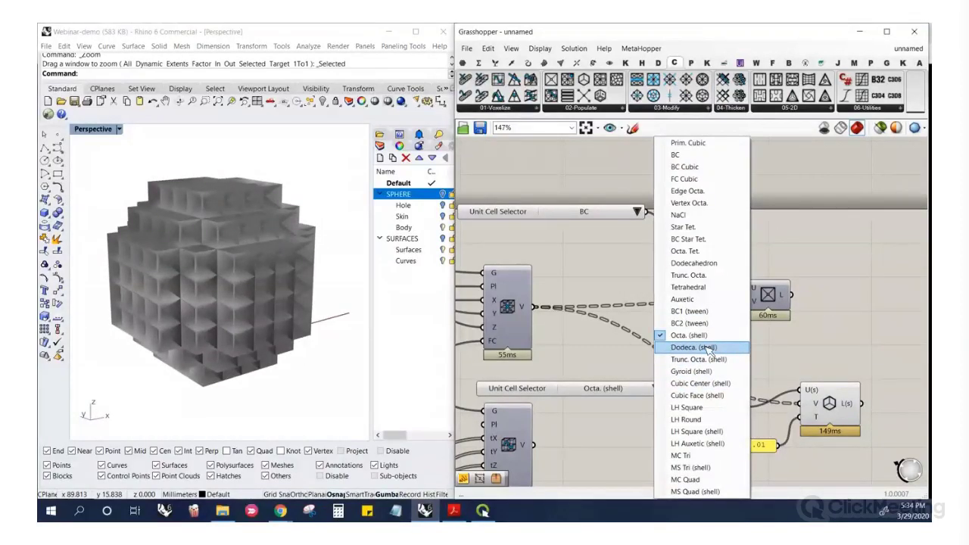
click(696, 347)
scroll(209, 264, up, 5)
right_drag(246, 284, 128, 281)
scroll(151, 282, down, 5)
right_drag(186, 283, 292, 291)
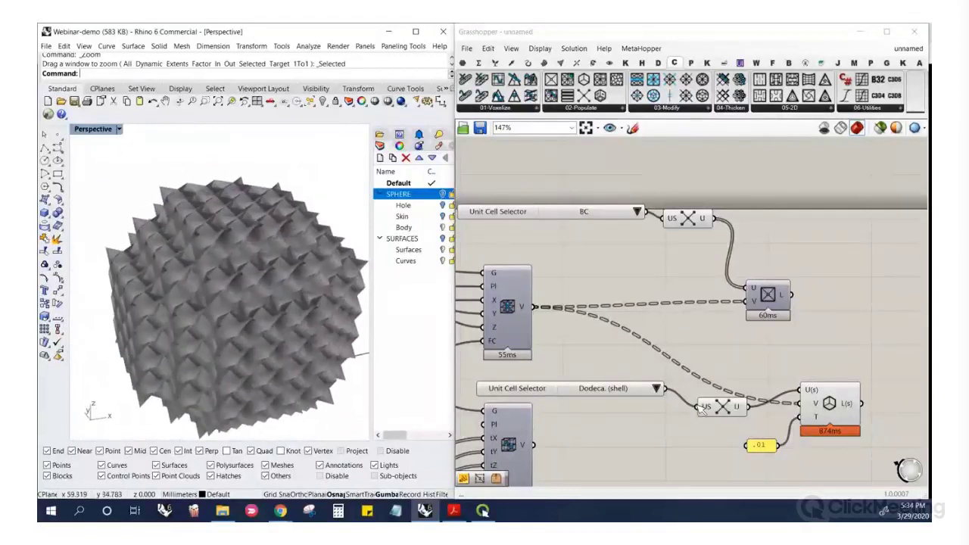
Set the shell fill's unit cell to Gyroid (shell) and inspect the resulting surfaces up close
click(657, 388)
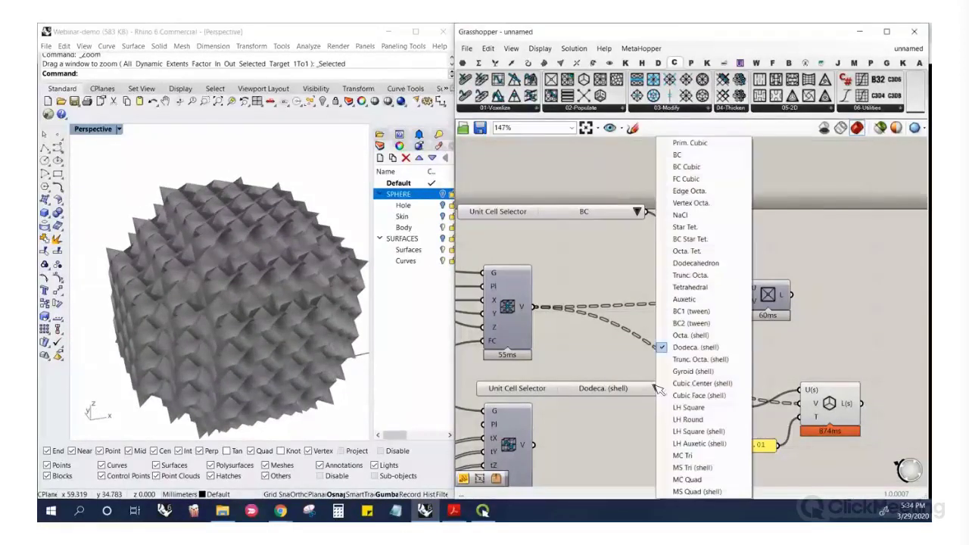
click(690, 373)
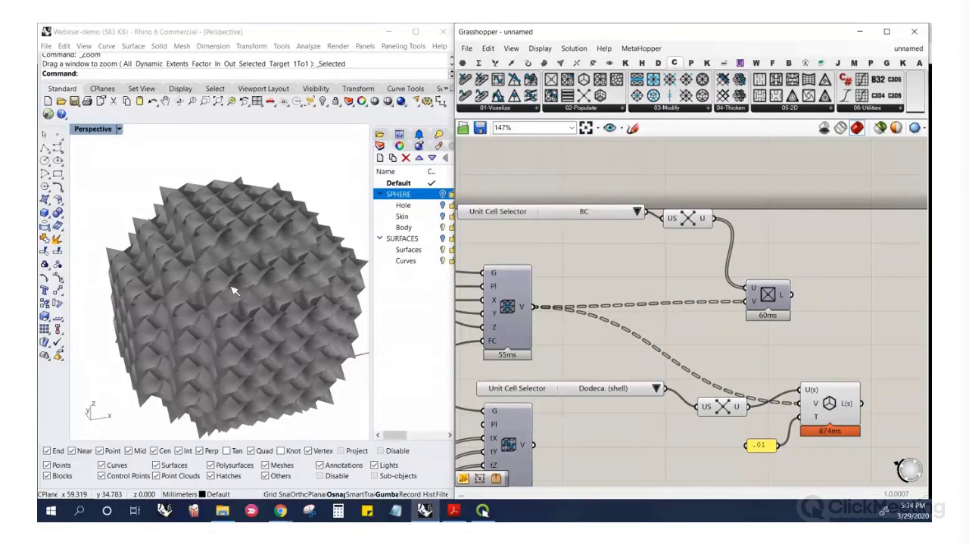
scroll(242, 344, up, 5)
right_drag(242, 345, 219, 288)
scroll(214, 285, down, 6)
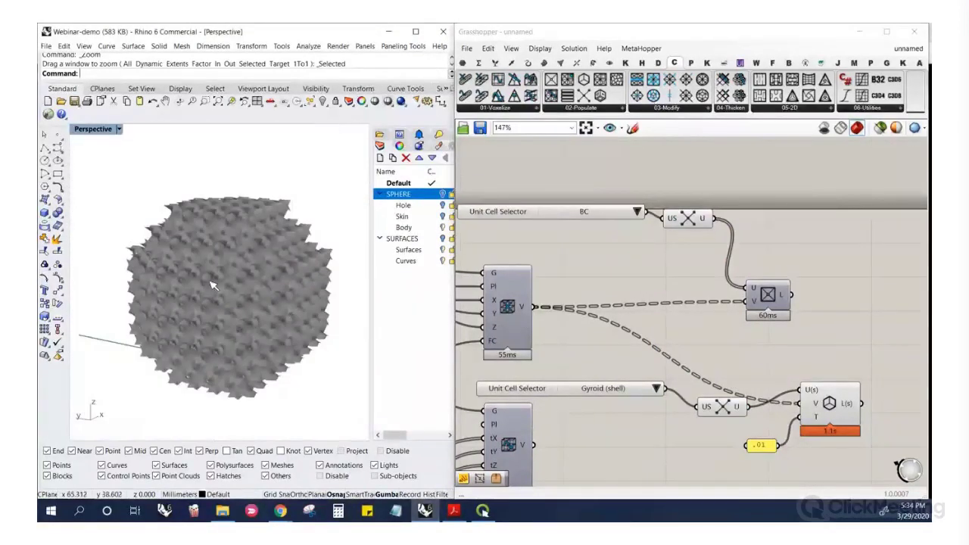
scroll(208, 295, up, 5)
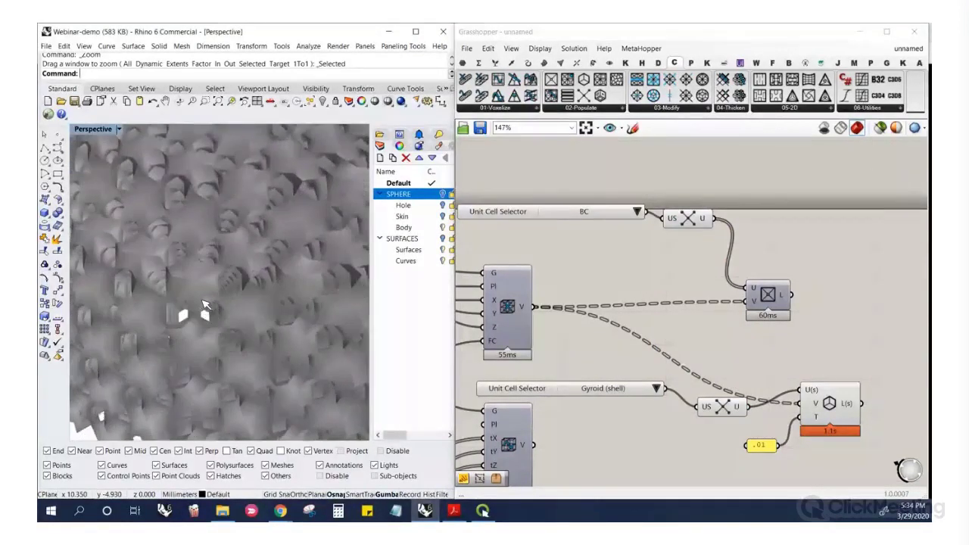
right_drag(202, 300, 258, 331)
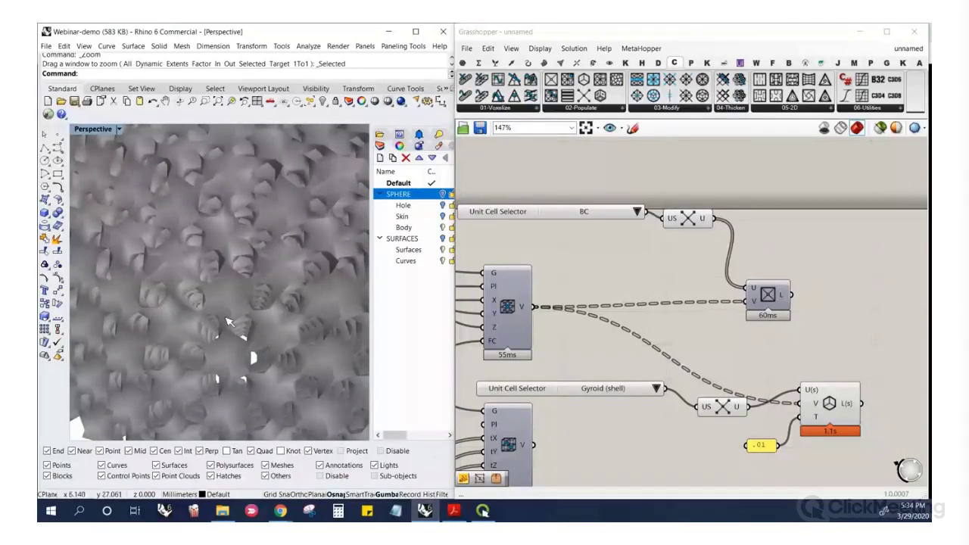
scroll(580, 328, down, 3)
scroll(785, 380, up, 3)
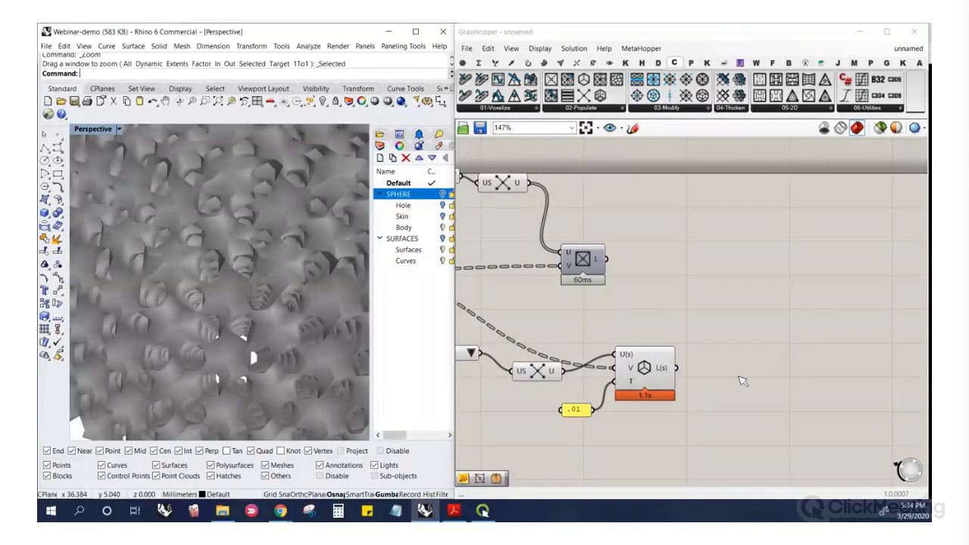
scroll(646, 330, up, 2)
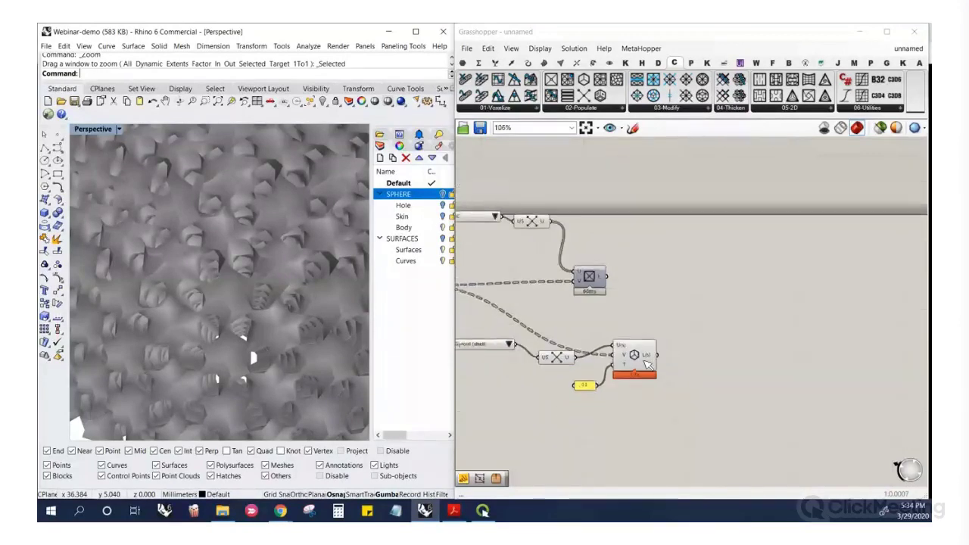
Add a Mesh Edges component and feed it the shell fill's output mesh
double_click(705, 370)
text(meshed)
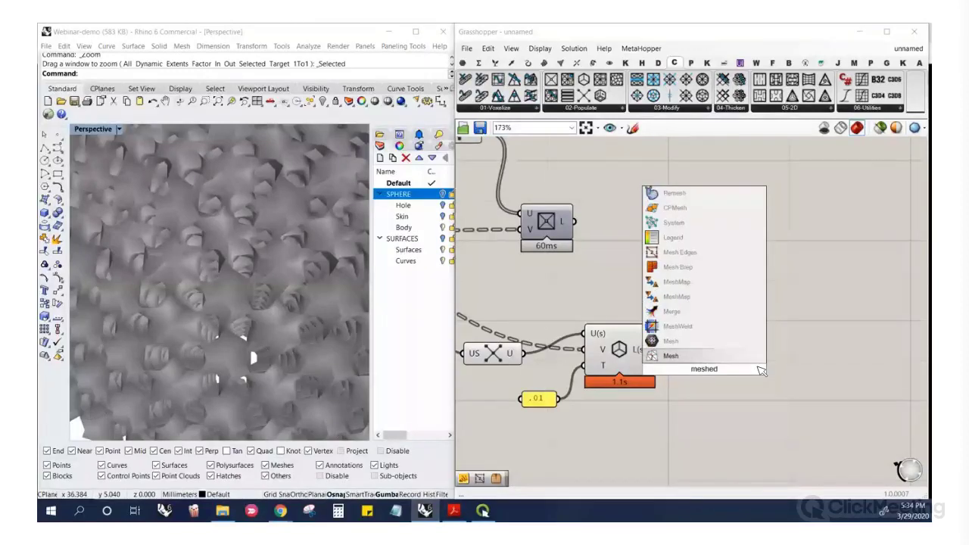
text(ge)
click(743, 359)
drag(673, 369, 657, 350)
drag(722, 385, 749, 402)
Examine the faceted gyroid shell and its mesh edges from several angles and distances
right_drag(339, 314, 264, 306)
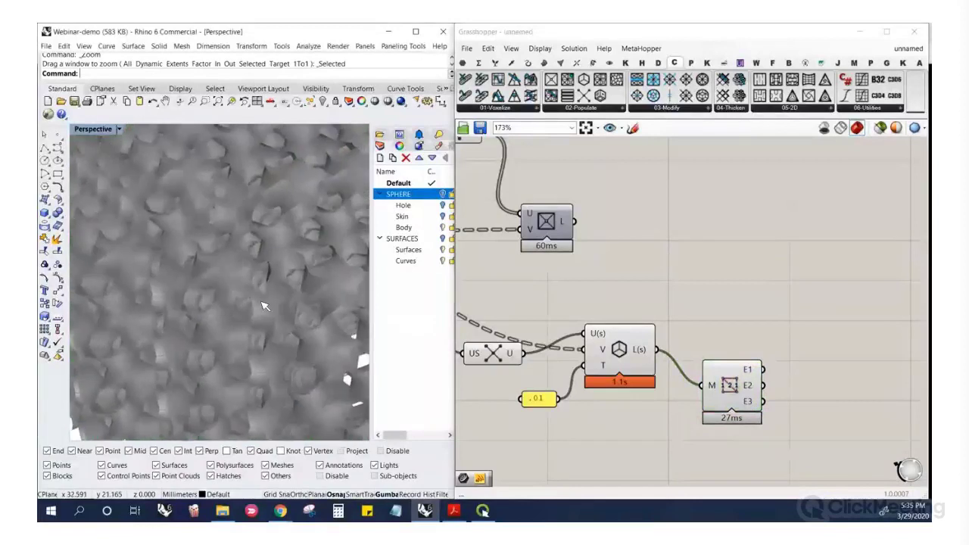
scroll(154, 280, down, 8)
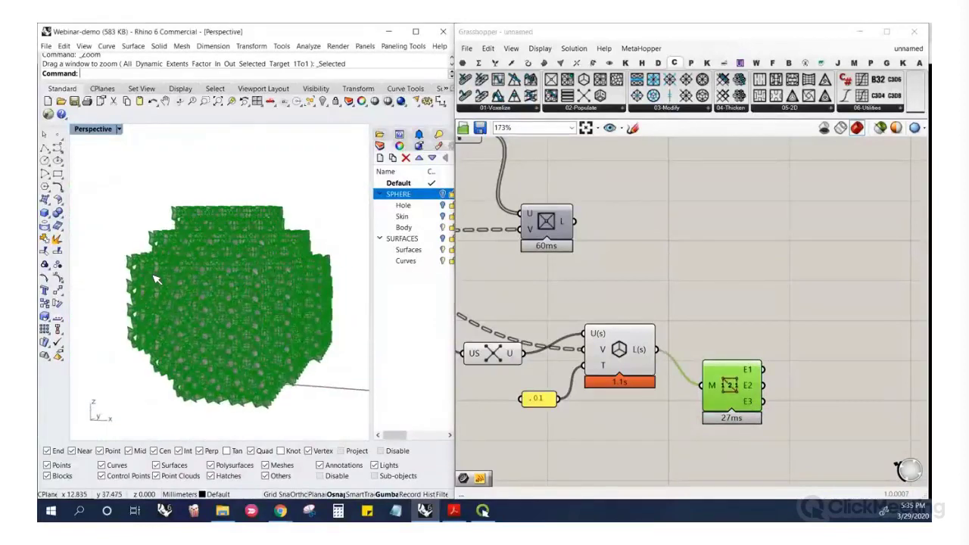
scroll(159, 274, up, 10)
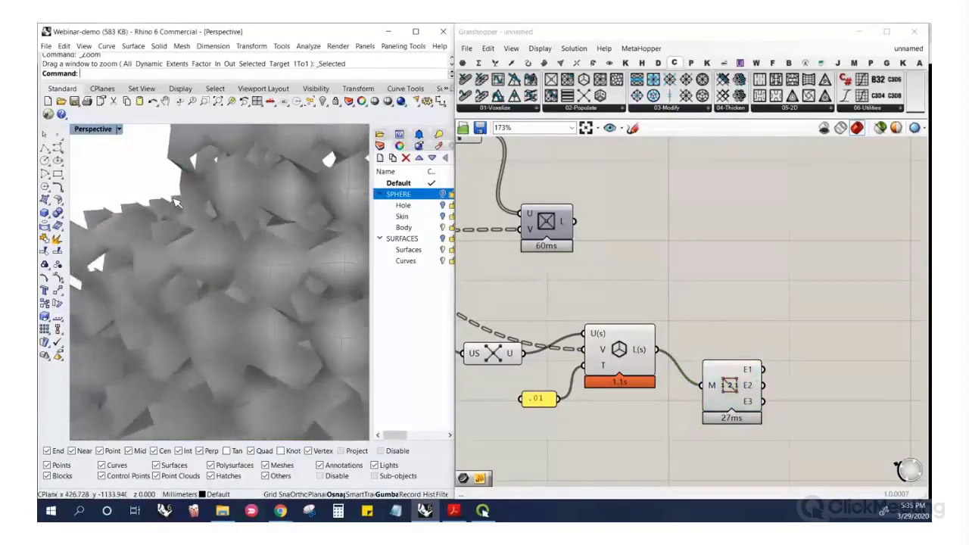
scroll(174, 200, up, 8)
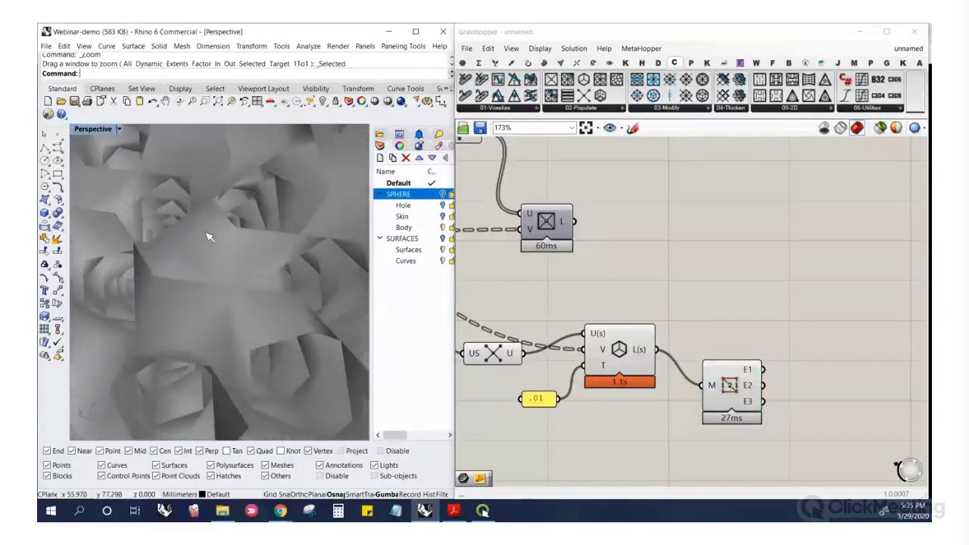
scroll(216, 242, up, 8)
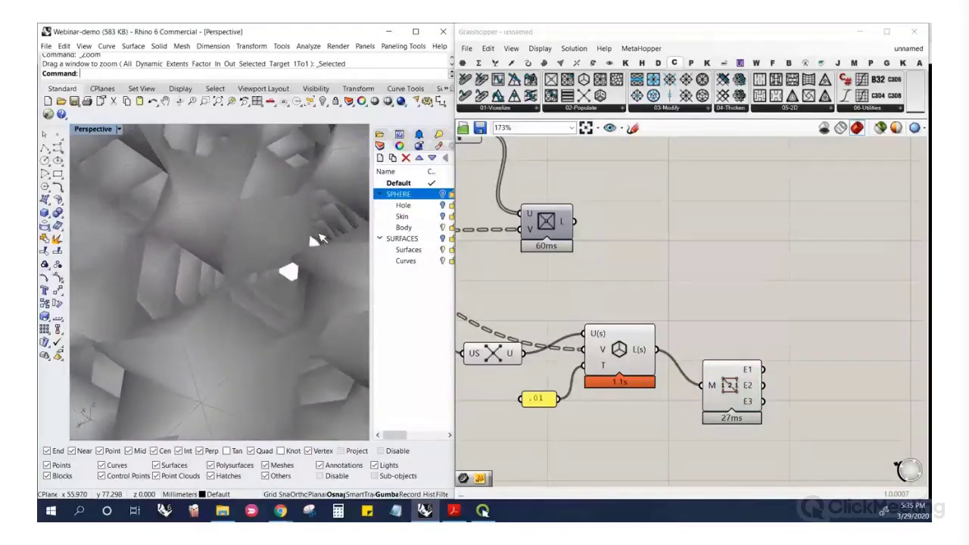
scroll(237, 242, down, 12)
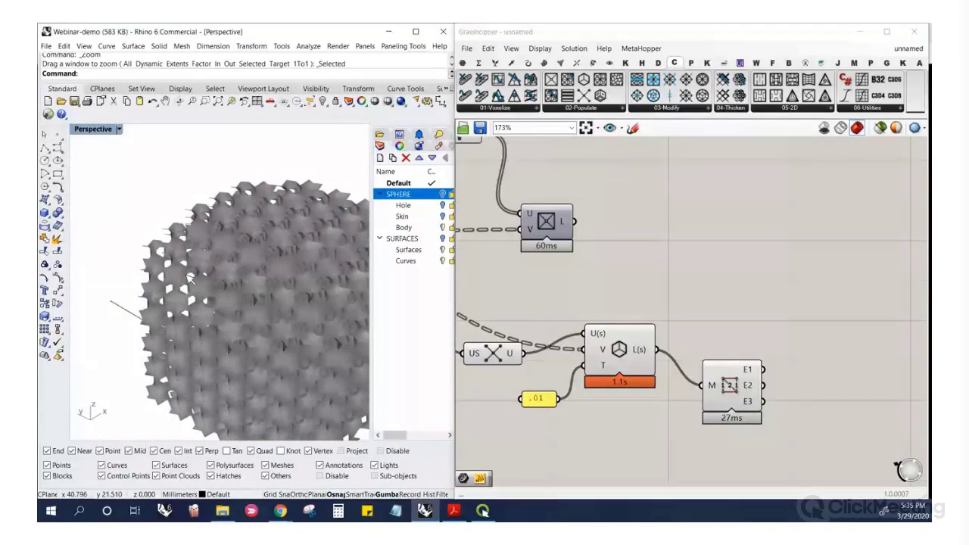
scroll(190, 277, up, 8)
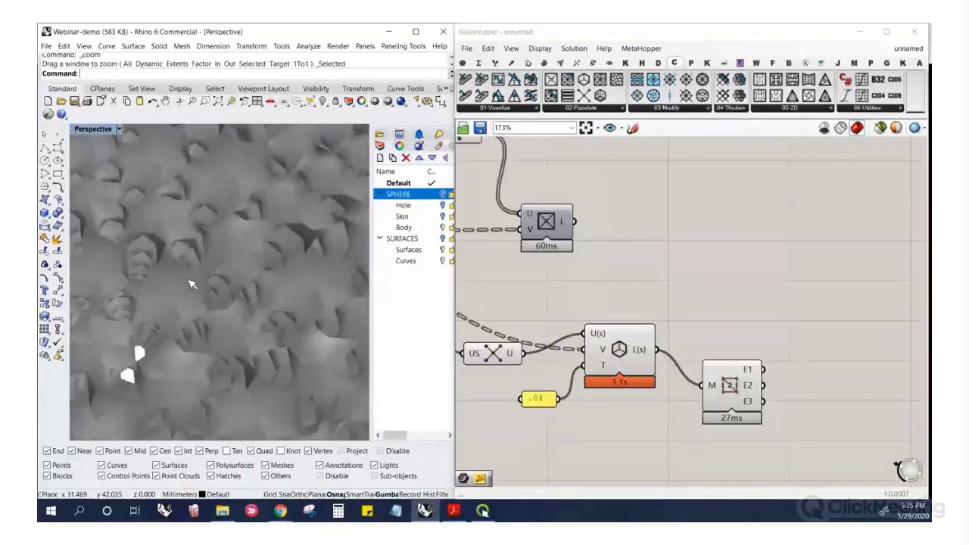
scroll(190, 282, up, 6)
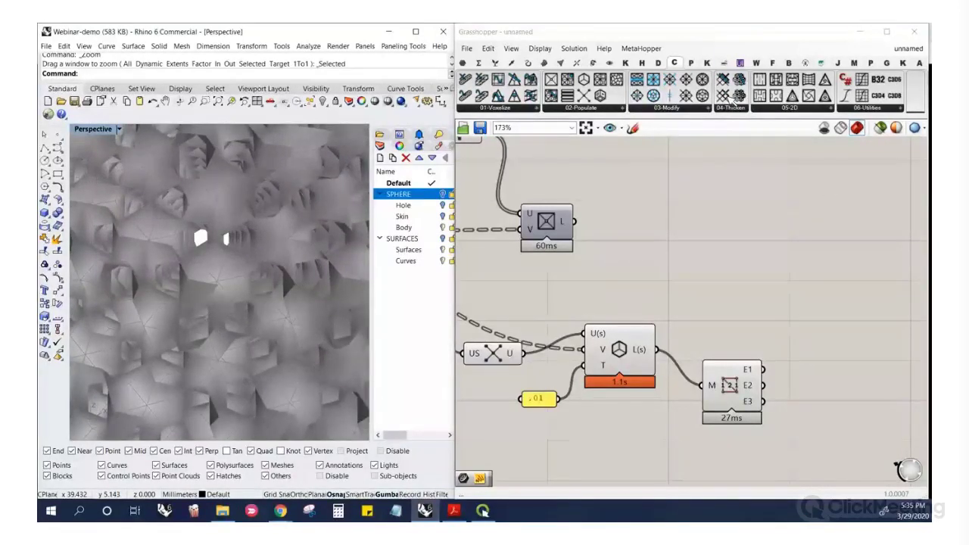
Add Weaverbird's Catmull-Clark Subdivision, hide the shell fill's preview, and feed the shell mesh into the subdivision
click(755, 62)
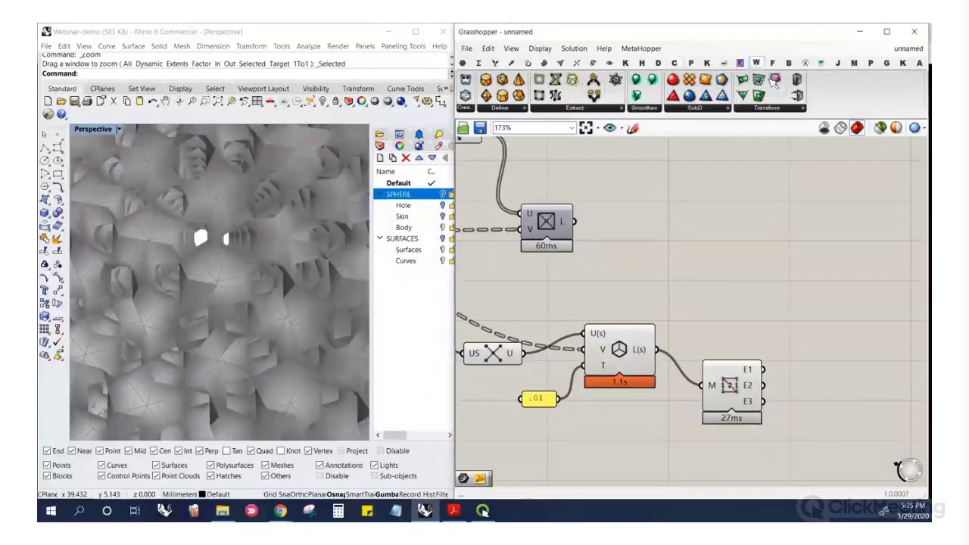
click(700, 111)
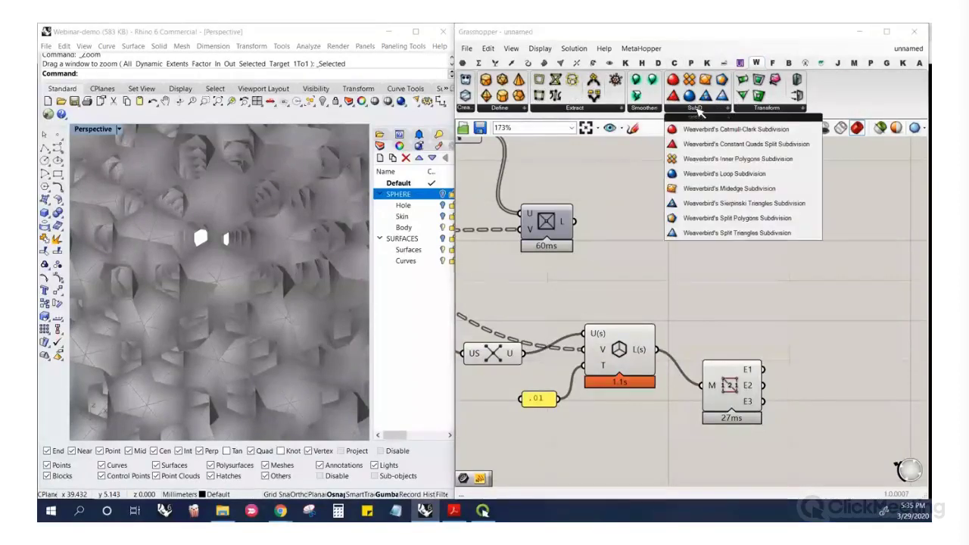
click(730, 133)
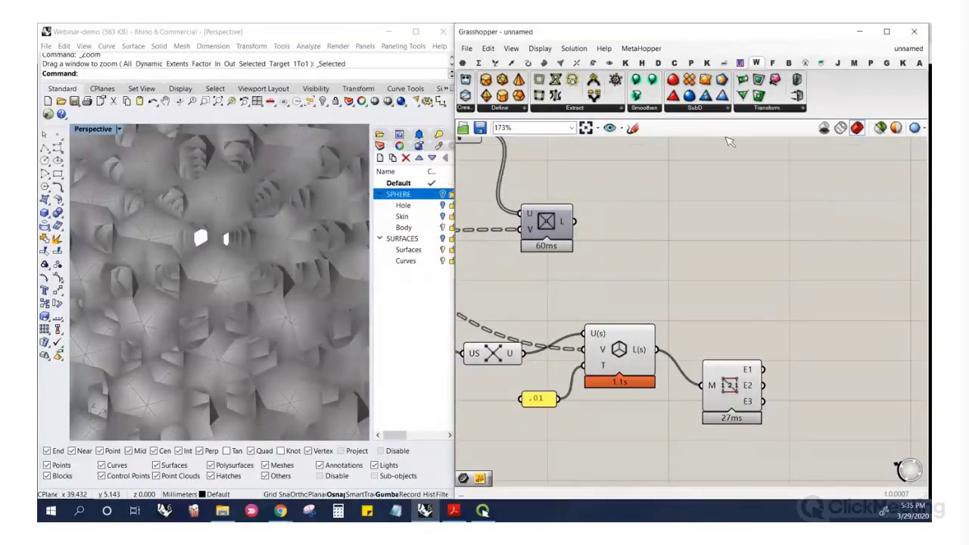
click(754, 314)
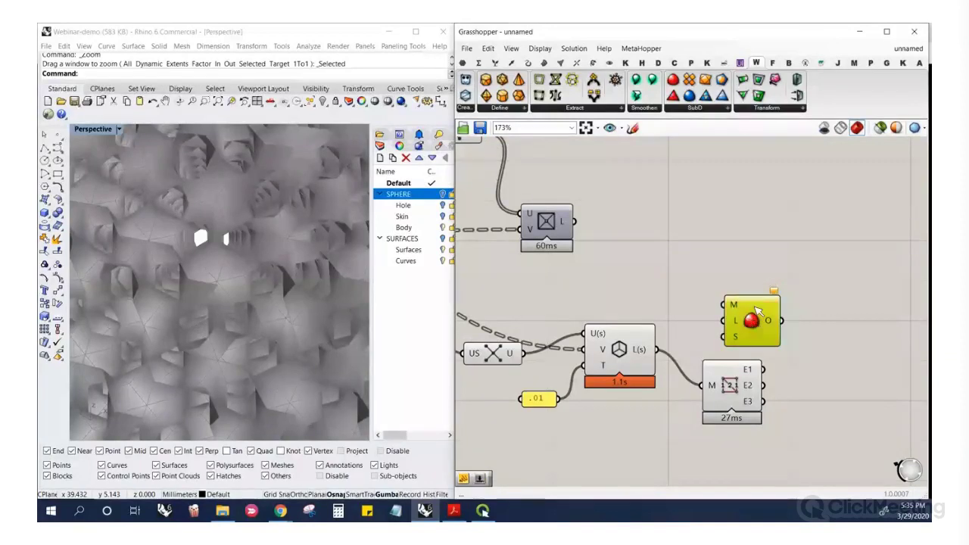
right_click(626, 354)
click(647, 327)
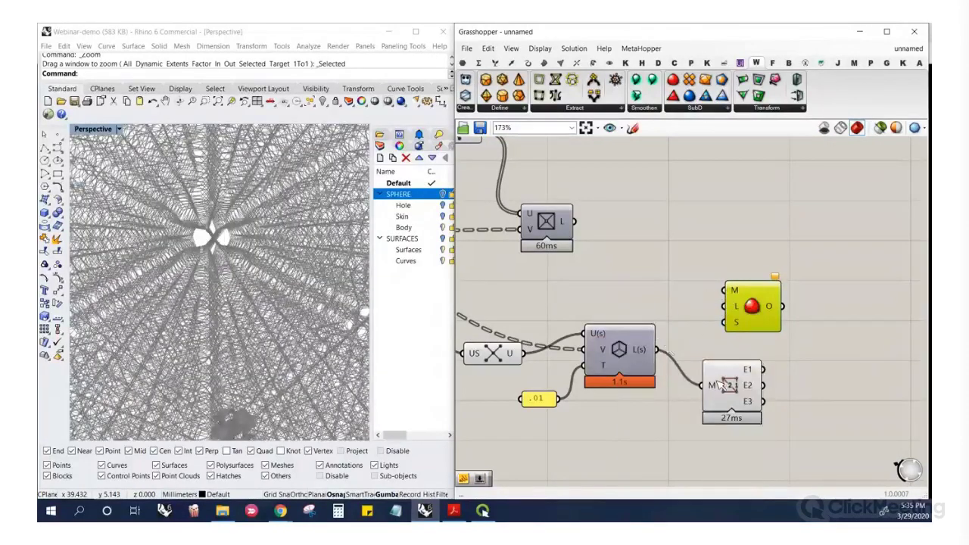
drag(725, 290, 657, 349)
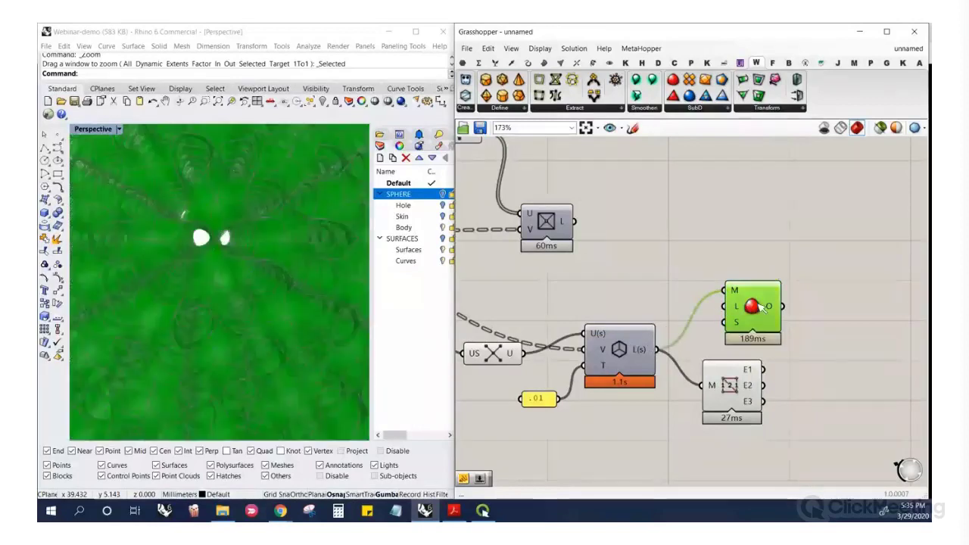
drag(741, 313, 768, 310)
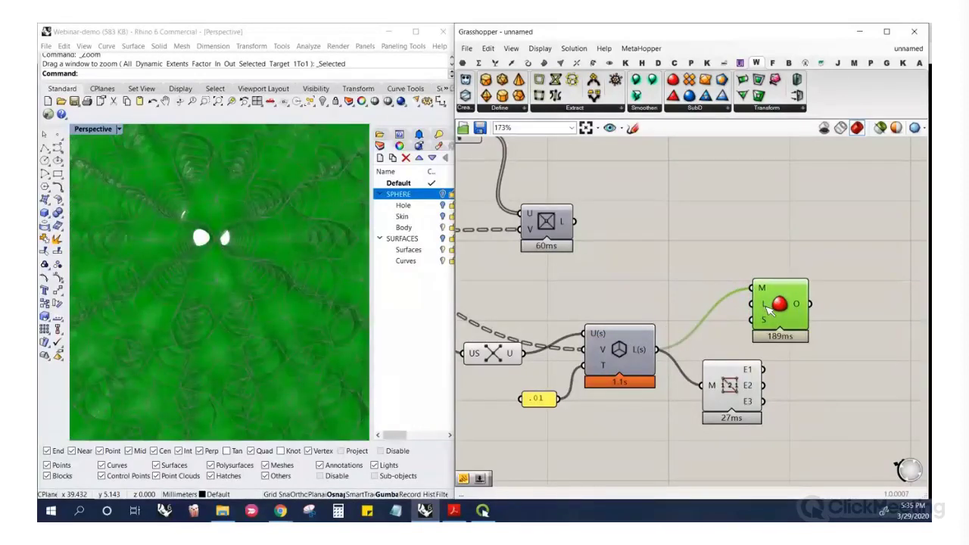
Feed the Catmull-Clark output into Mesh Edges in place of the raw shell and inspect the smoothed surfaces
drag(728, 391, 810, 303)
click(794, 356)
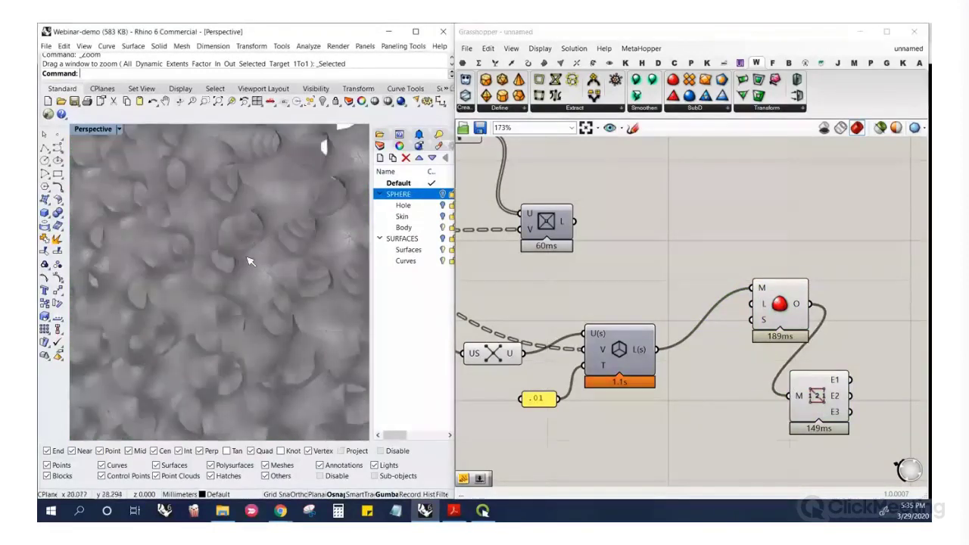
scroll(209, 300, up, 3)
right_drag(212, 298, 194, 308)
scroll(225, 310, down, 5)
scroll(189, 229, up, 7)
scroll(206, 263, down, 5)
scroll(186, 288, down, 5)
scroll(213, 289, up, 10)
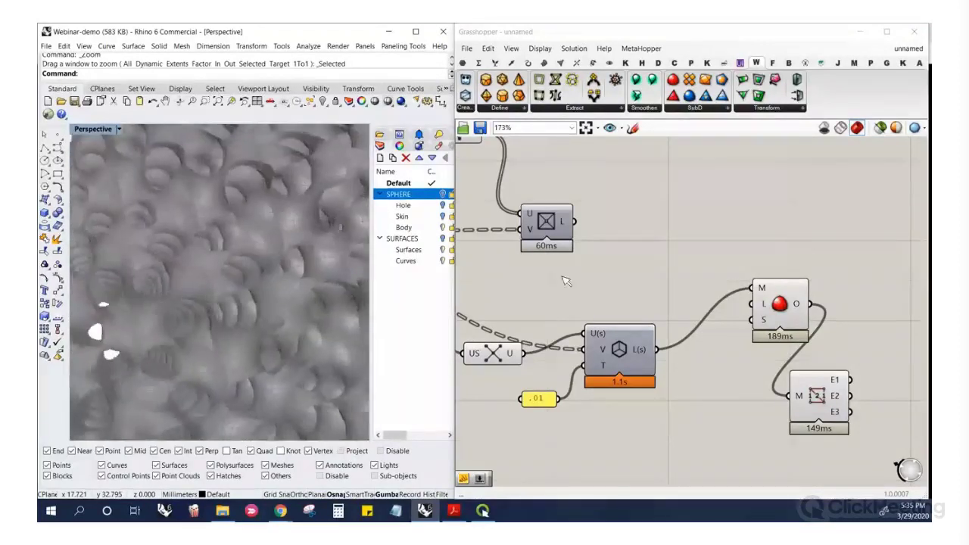
Add a number slider set to 2 for the Catmull-Clark subdivision level and inspect the smoothed shell
double_click(669, 283)
text(2)
key(Return)
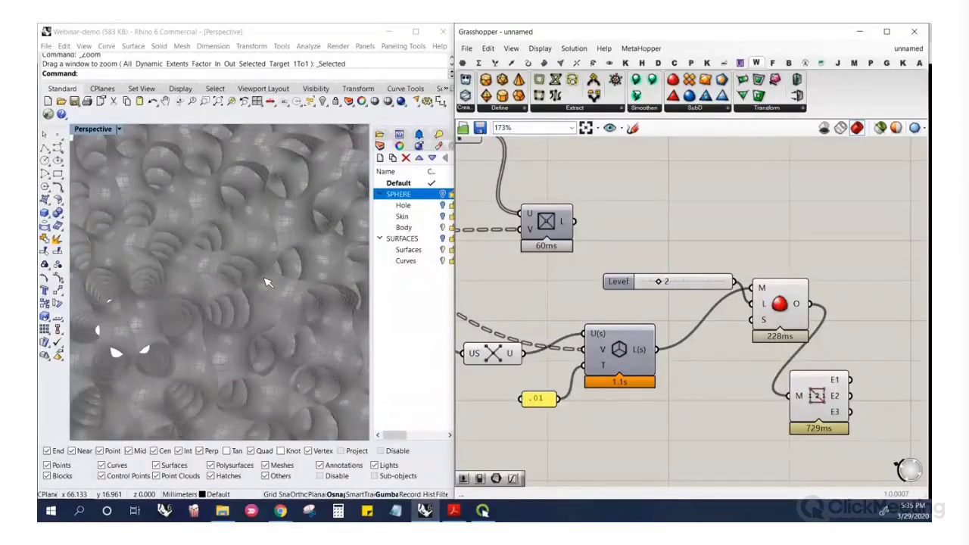
scroll(265, 281, down, 4)
scroll(244, 330, up, 3)
scroll(245, 331, up, 5)
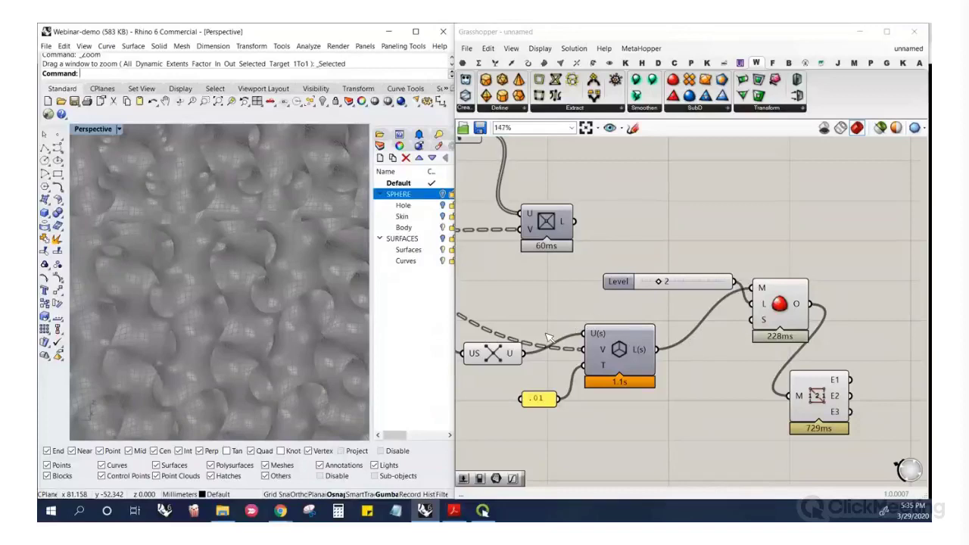
Reposition Mesh Edges beside the Catmull-Clark component and lower the subdivision Level to 0
scroll(550, 338, up, 2)
click(714, 318)
drag(726, 410, 814, 367)
click(753, 324)
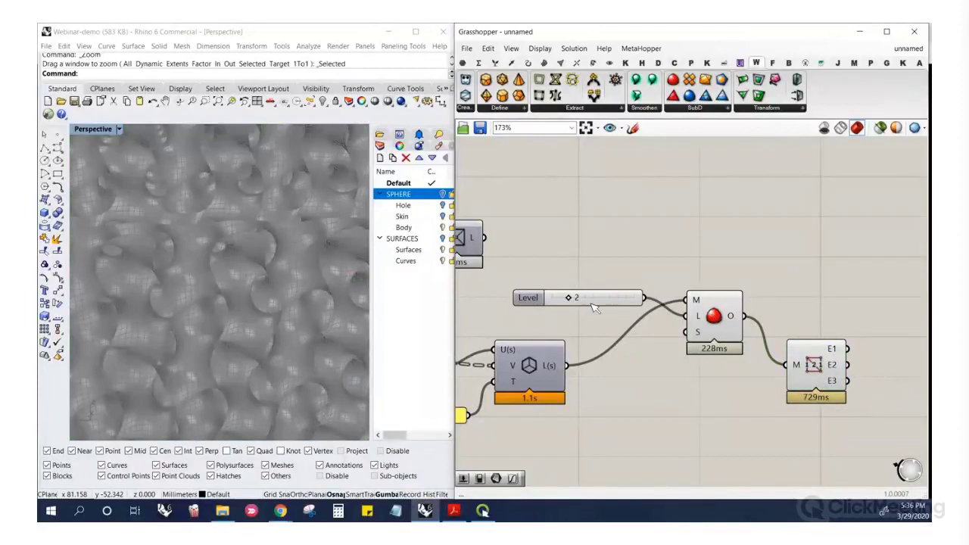
drag(571, 299, 547, 300)
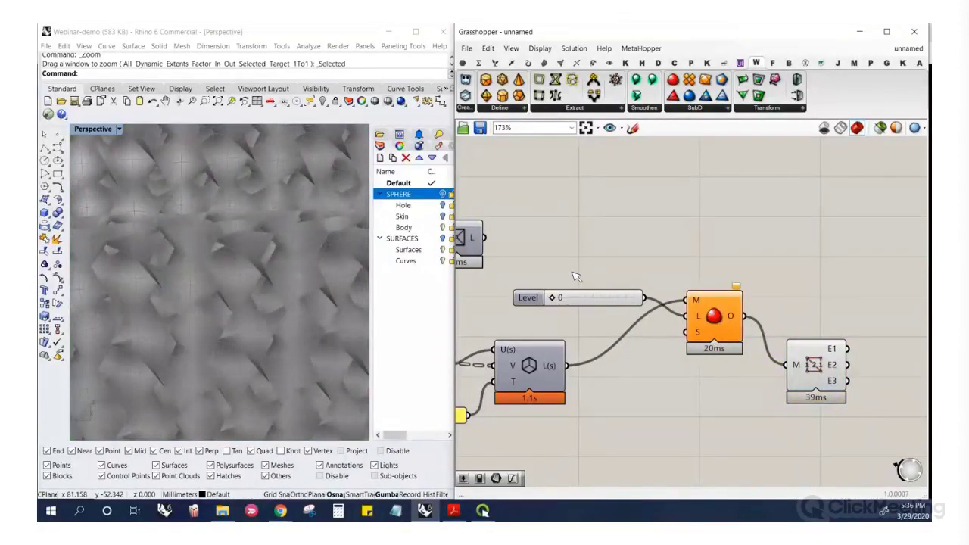
click(195, 320)
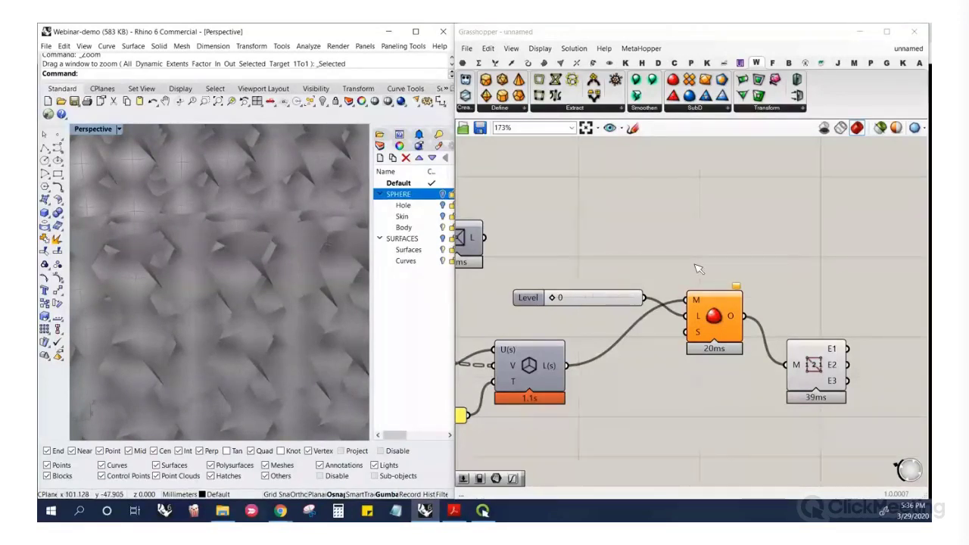
scroll(279, 290, down, 5)
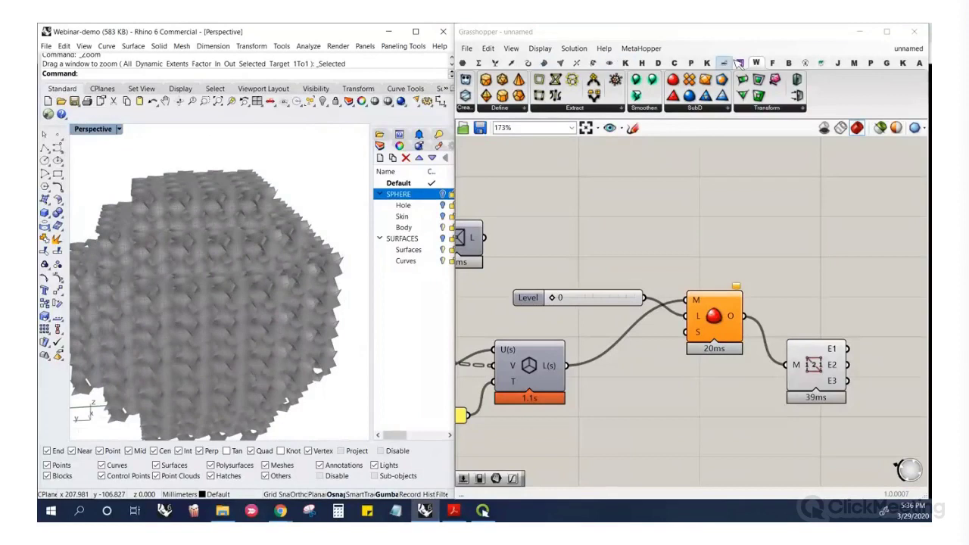
Look through Crystallon's populate and modify components and place a Trim Shell component above Mesh Edges
click(673, 62)
click(615, 109)
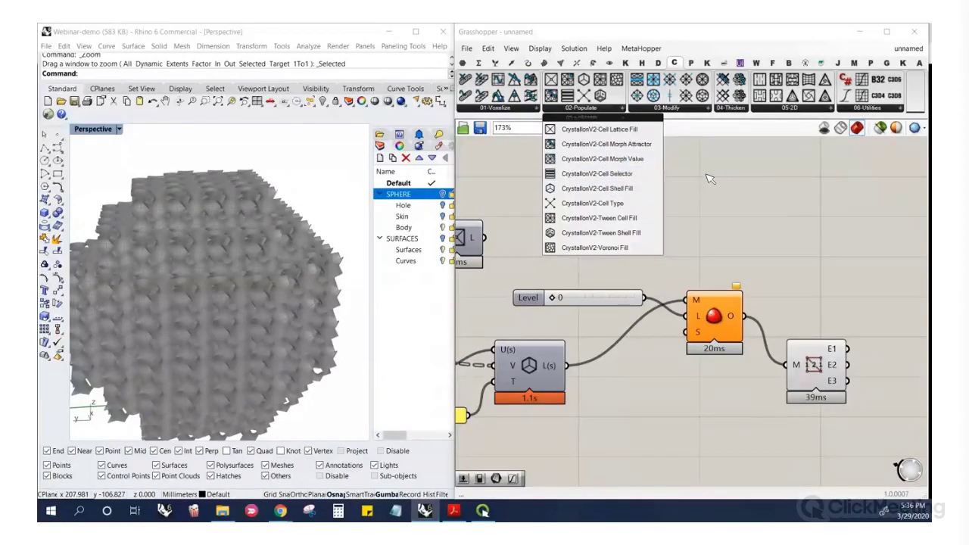
click(679, 189)
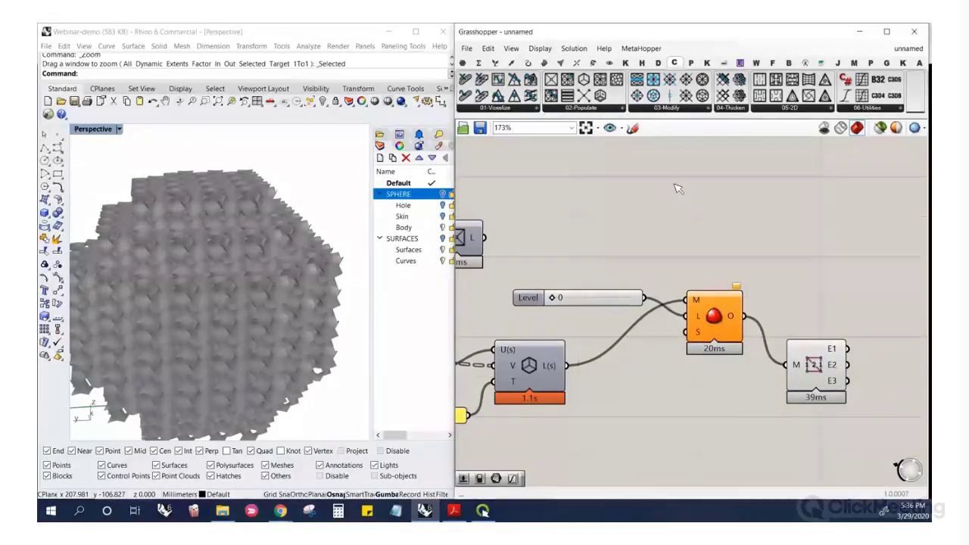
click(668, 108)
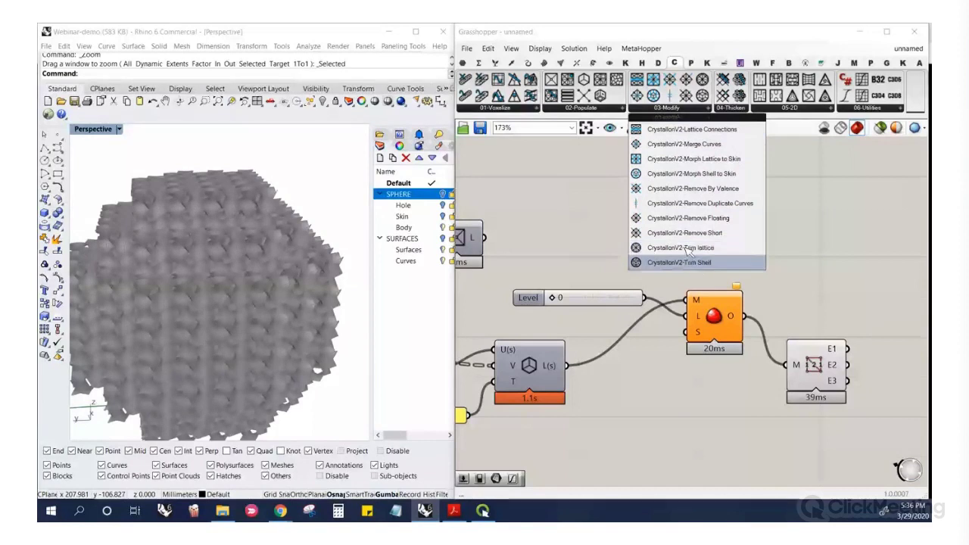
click(330, 268)
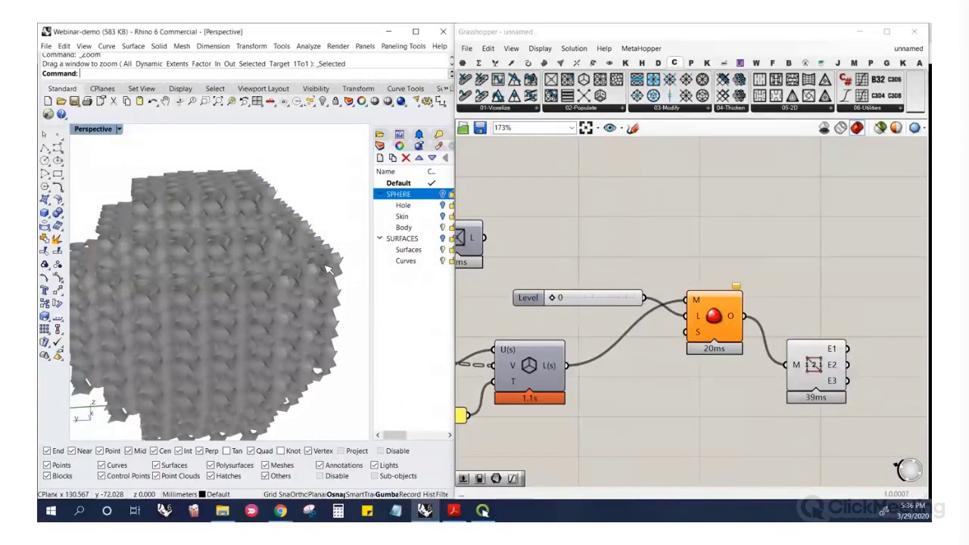
click(695, 108)
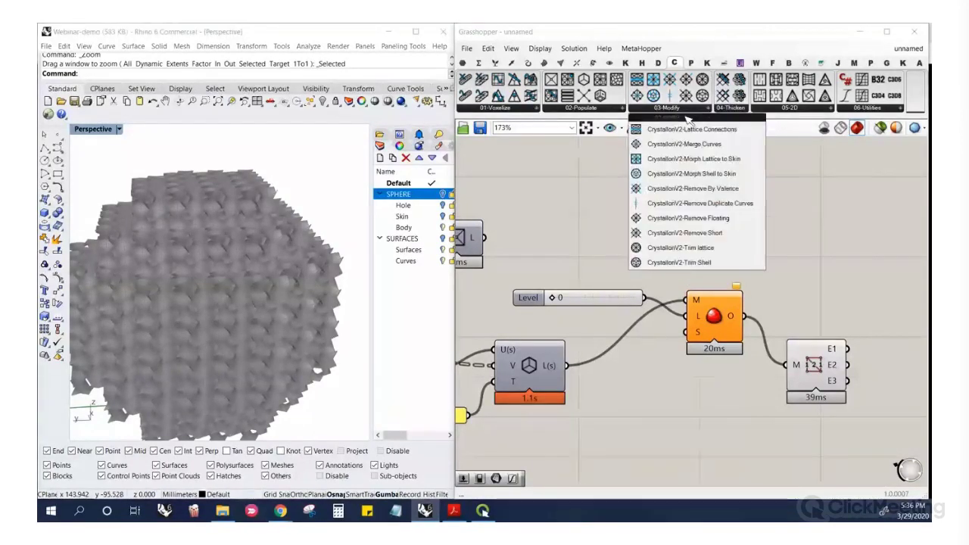
click(688, 262)
click(814, 244)
Connect the Catmull-Clark output to Trim Shell's L(s) input and reposition the Catmull-Clark component
scroll(808, 256, down, 3)
scroll(738, 283, up, 2)
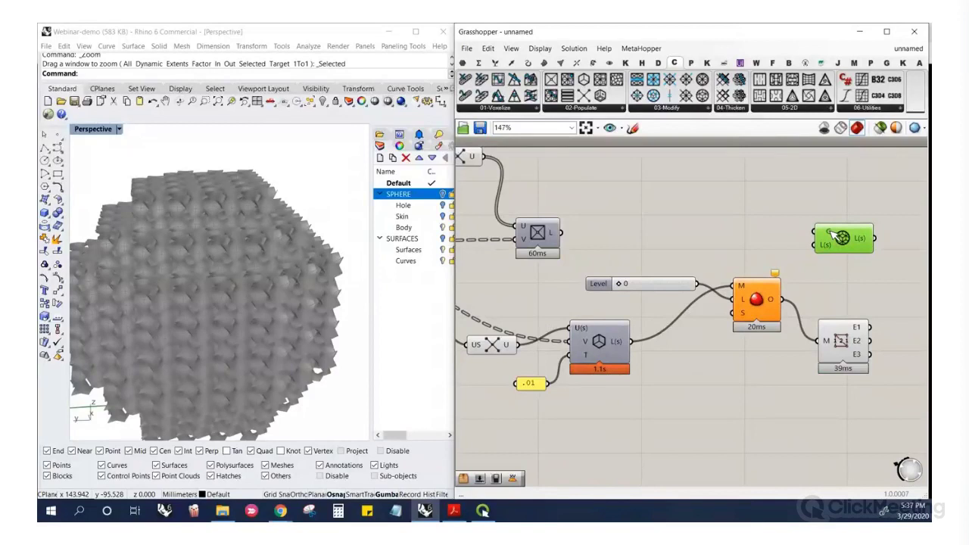
mouse_move(831, 236)
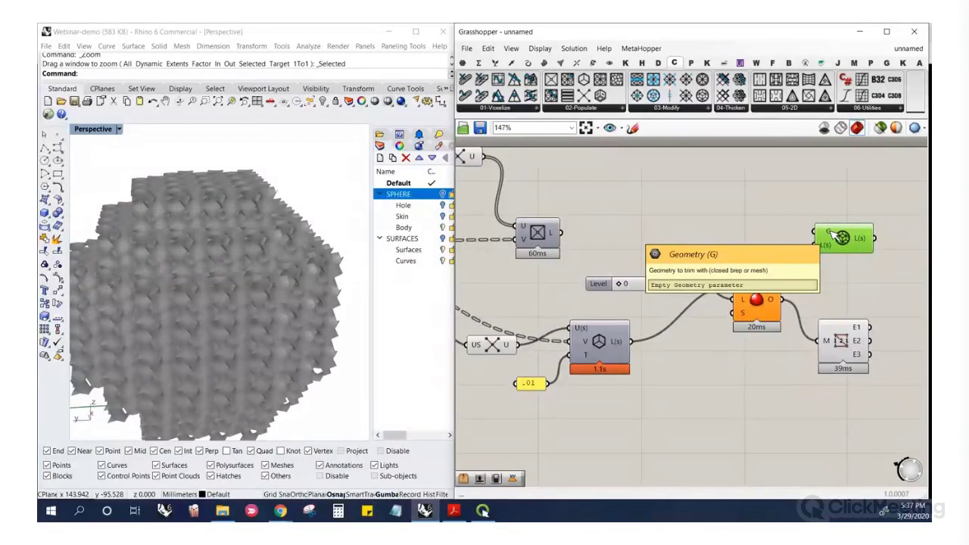
drag(827, 247, 729, 334)
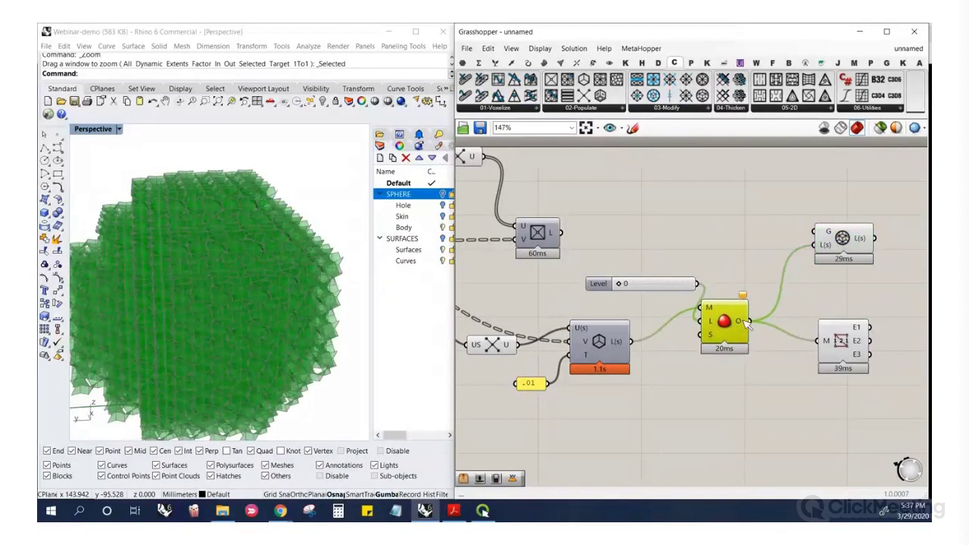
click(834, 277)
Turn on the sphere Brep's preview and compare the sphere with the surrounding gyroid shell
scroll(787, 262, down, 6)
scroll(500, 223, up, 3)
click(577, 149)
scroll(576, 151, down, 2)
right_click(564, 153)
click(571, 165)
mouse_move(199, 316)
right_down()
mouse_move(174, 299)
mouse_move(187, 323)
right_up()
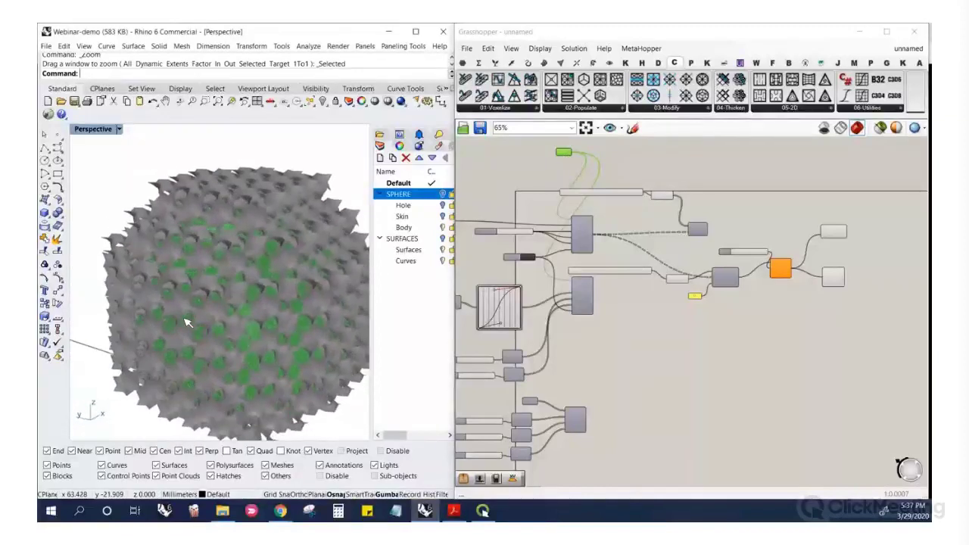
Turn off the sphere Brep's preview and connect the Brep to Trim Shell's geometry (G) input
click(611, 172)
scroll(613, 172, up, 1)
right_click(548, 160)
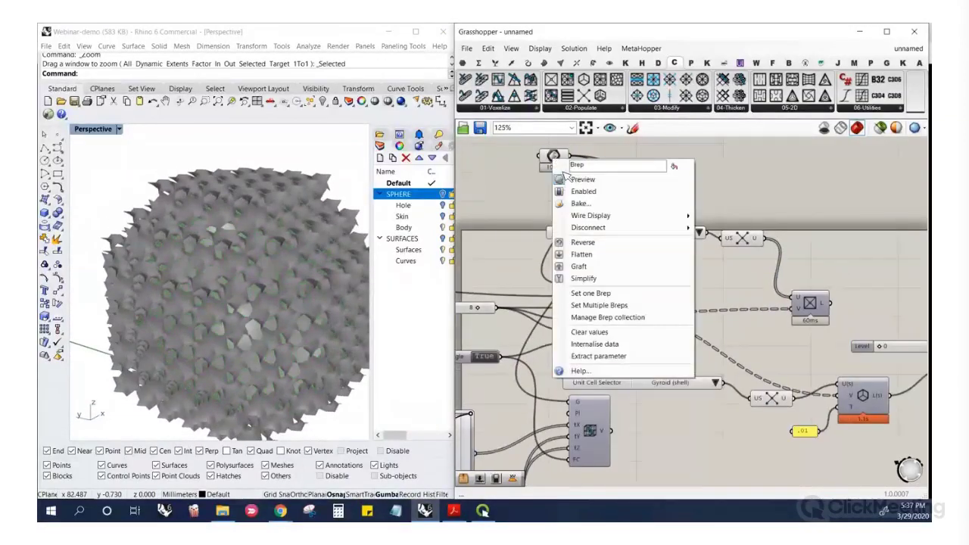
click(557, 173)
drag(843, 255, 560, 163)
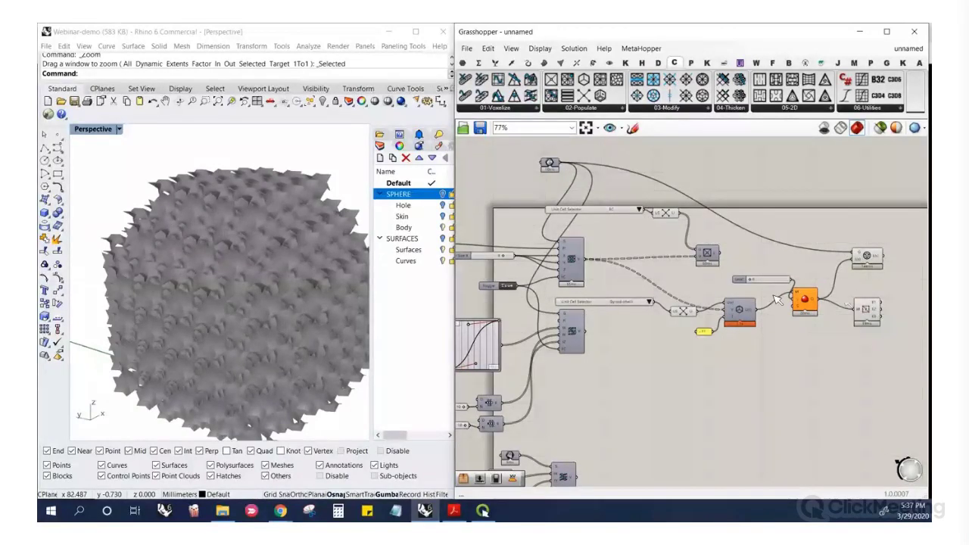
Turn off the Catmull-Clark and Mesh Edges previews and feed Mesh Edges from Trim Shell's output
right_click(802, 301)
click(818, 324)
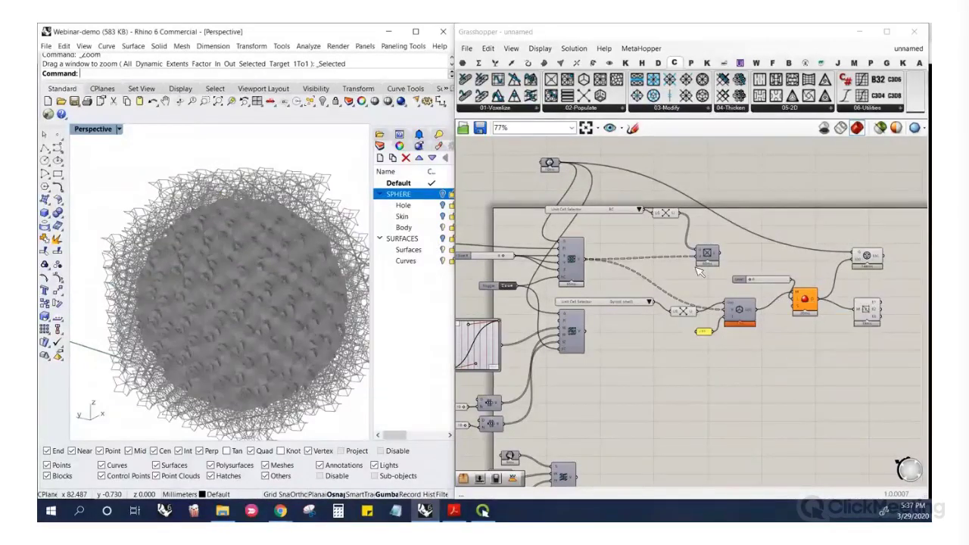
right_click(870, 307)
click(868, 333)
drag(874, 324, 860, 277)
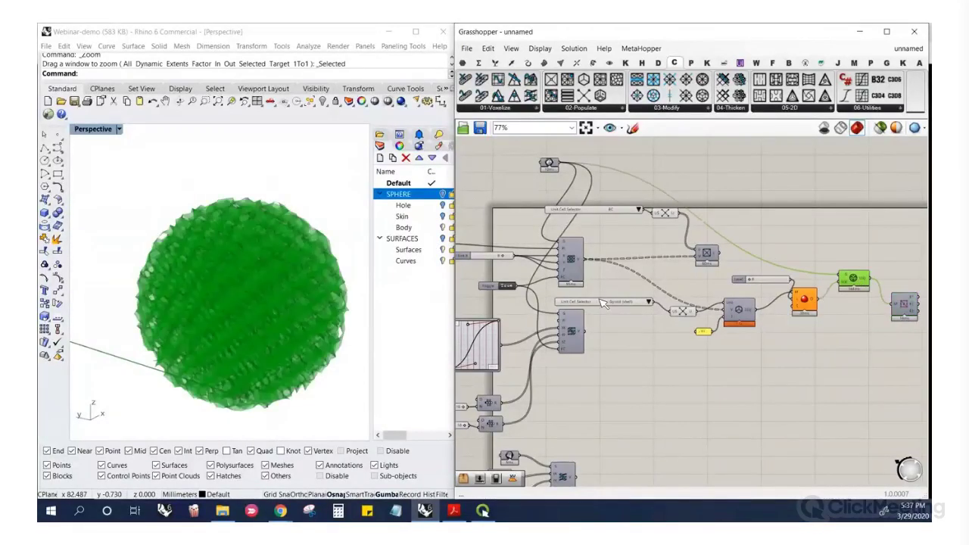
Turn on the Mesh Edges preview for the trimmed gyroid shell
scroll(270, 282, up, 10)
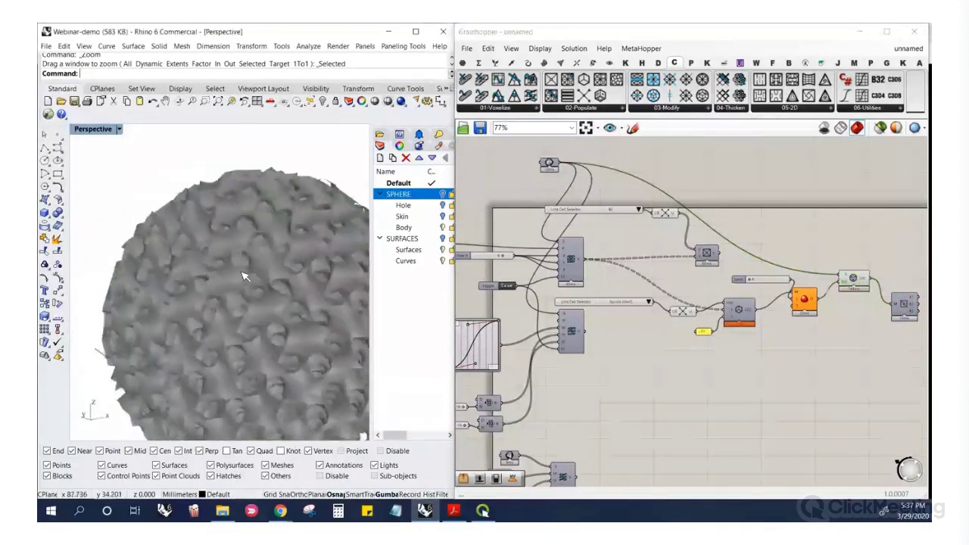
scroll(192, 262, up, 3)
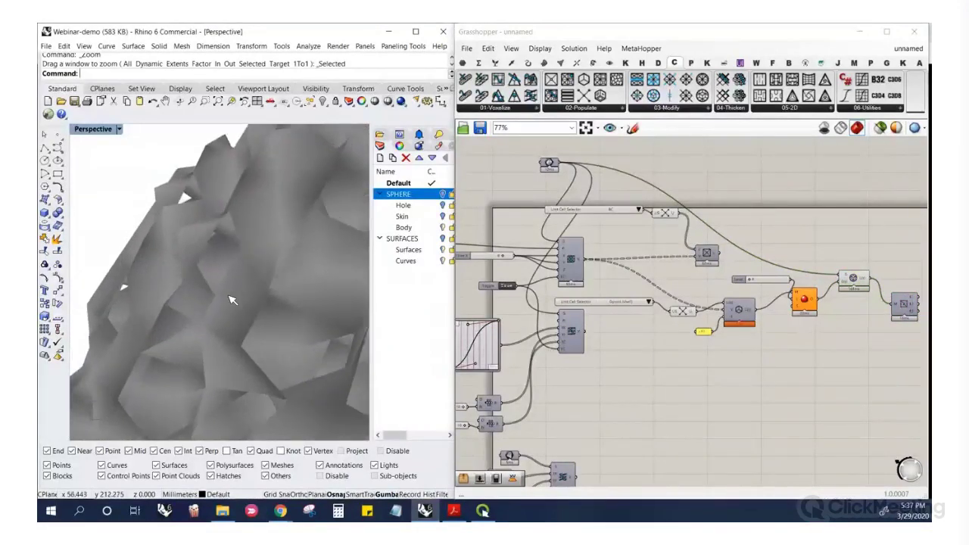
right_click(904, 310)
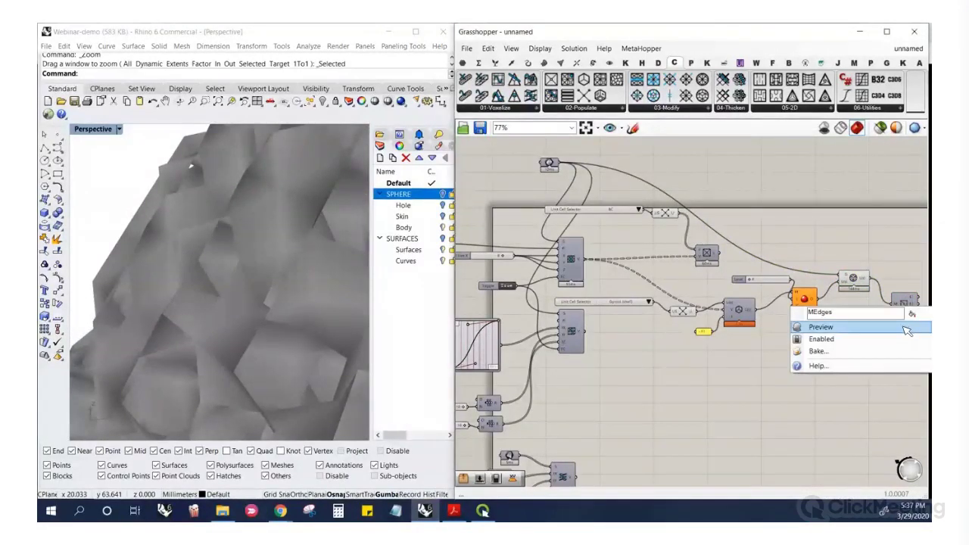
click(906, 328)
Examine the trimmed shell's outer boundary and mesh edges up close and from a distance
scroll(175, 290, down, 6)
right_drag(237, 207, 262, 280)
scroll(262, 281, up, 3)
scroll(182, 320, down, 5)
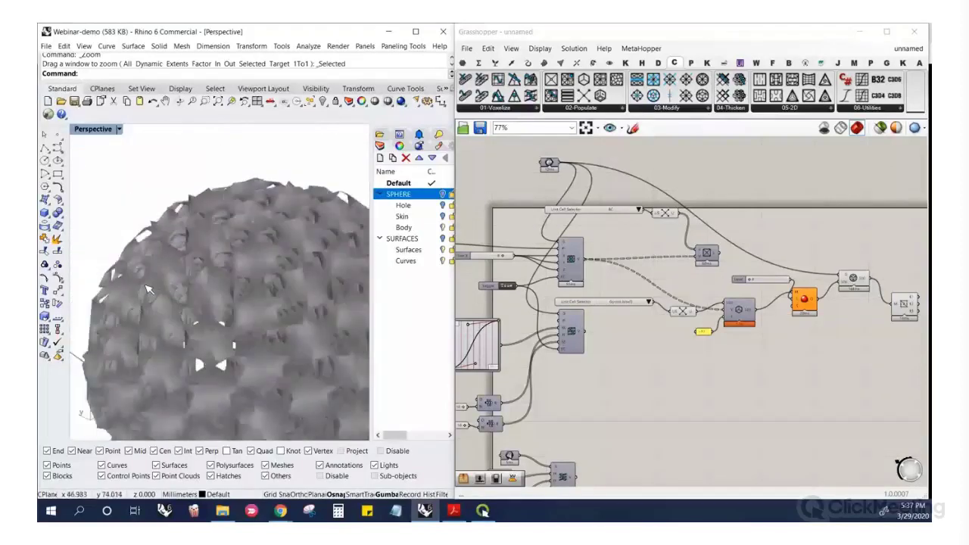
scroll(182, 320, up, 6)
right_drag(181, 320, 142, 279)
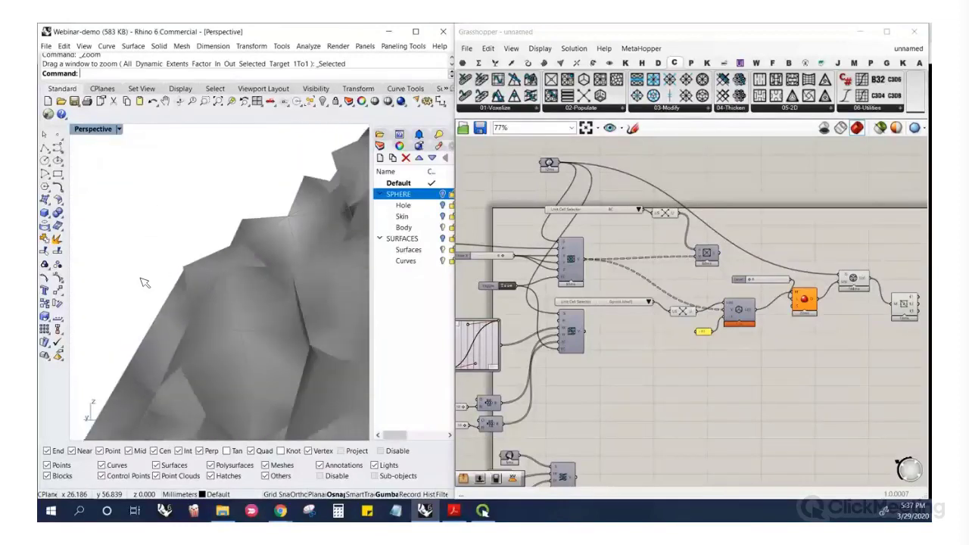
scroll(143, 278, down, 8)
scroll(243, 325, up, 3)
right_drag(243, 326, 206, 343)
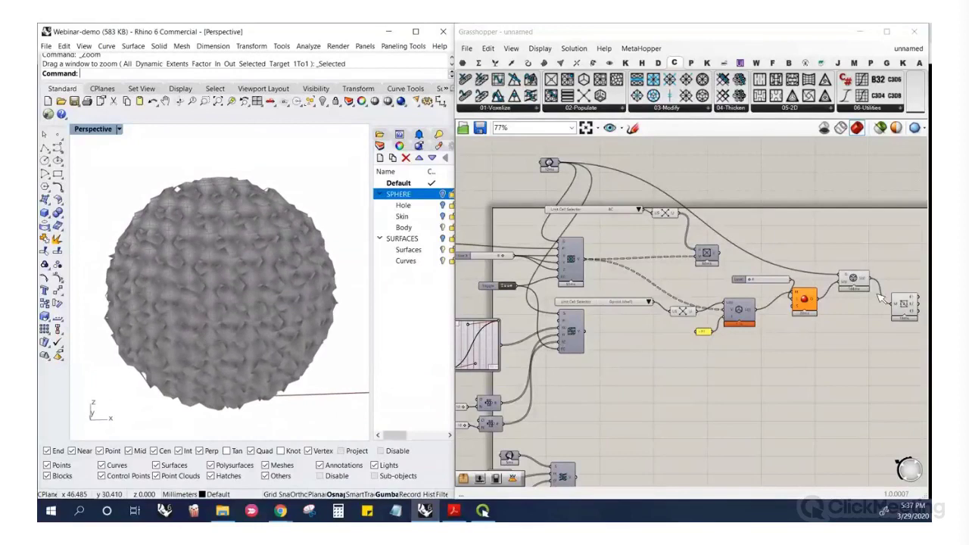
Set the Catmull-Clark Level slider to 1
scroll(880, 297, up, 5)
click(622, 300)
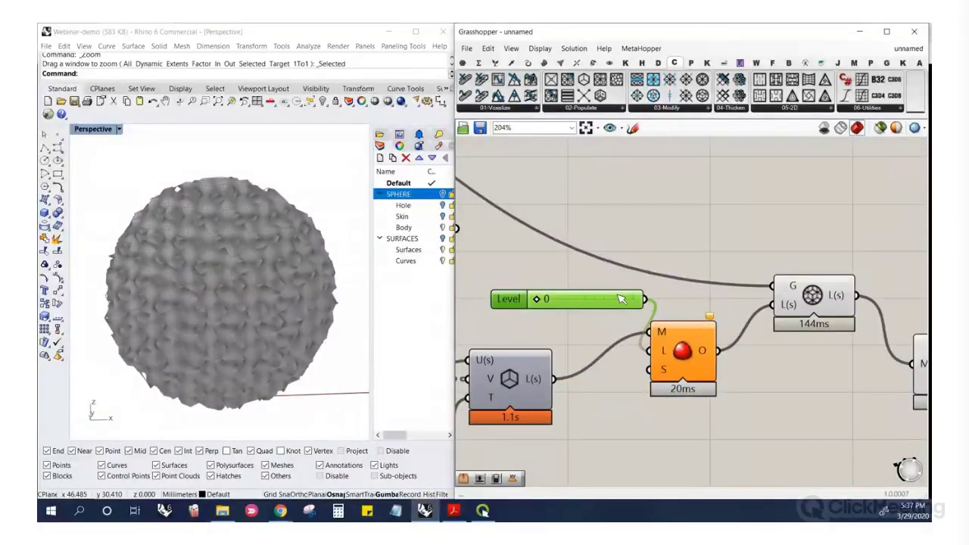
drag(579, 303, 581, 304)
double_click(577, 303)
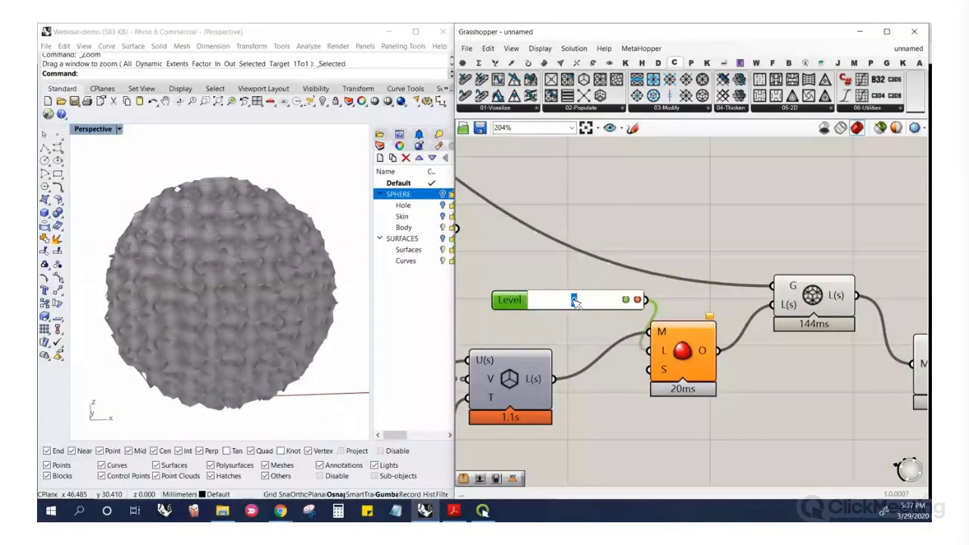
click(310, 239)
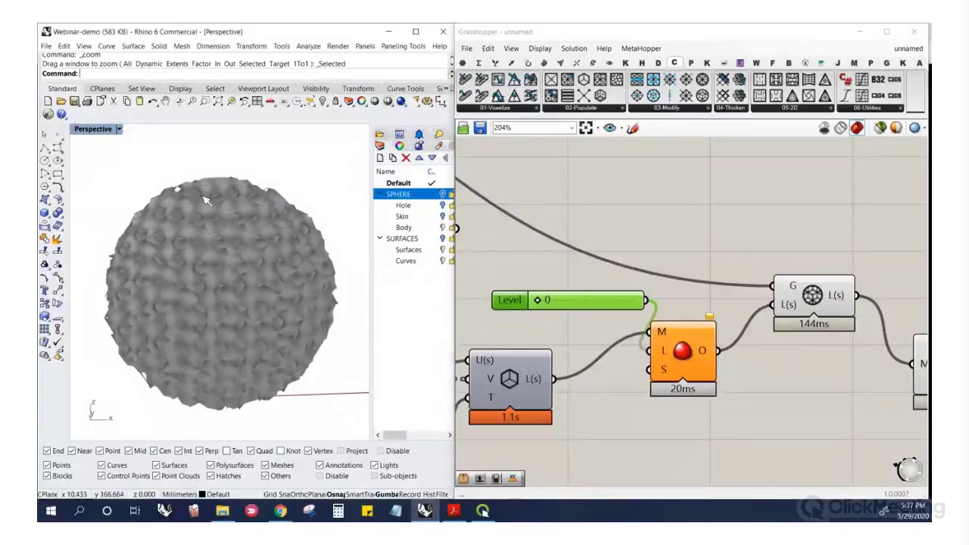
scroll(178, 199, up, 10)
click(608, 276)
click(567, 299)
double_click(569, 301)
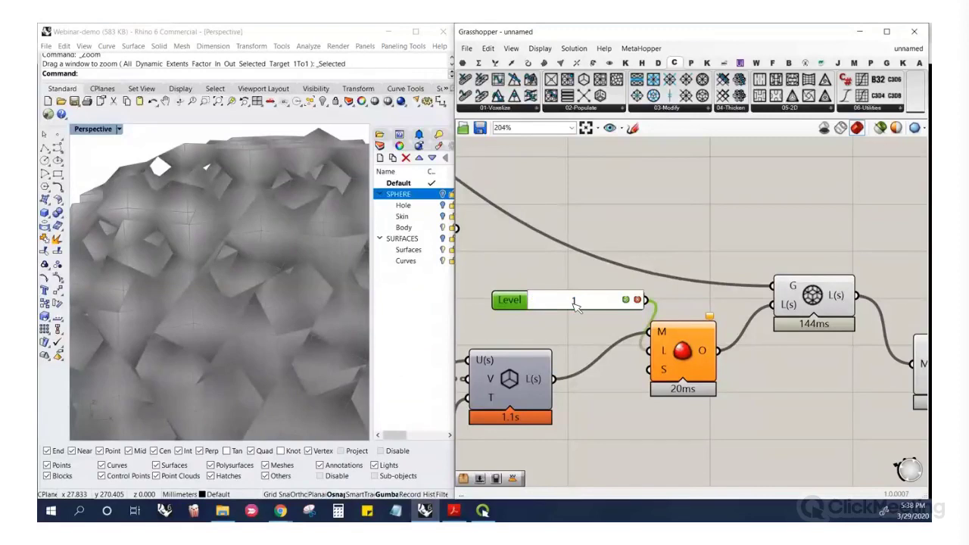
key(Return)
Check the smoothed shell up close and raise the Catmull-Clark Level slider to 2
click(298, 243)
scroll(295, 240, down, 6)
scroll(180, 189, up, 6)
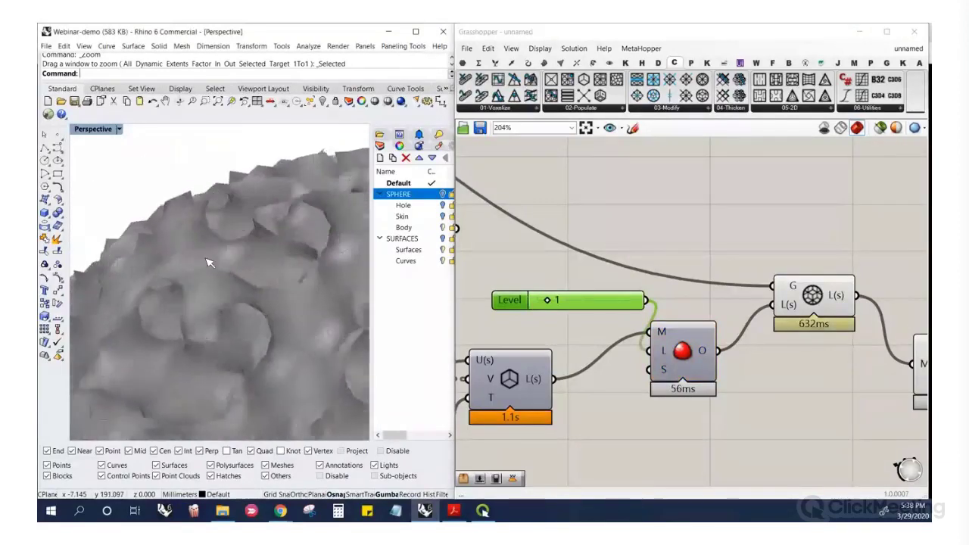
scroll(219, 243, up, 4)
right_drag(204, 222, 355, 234)
click(627, 305)
text(2)
double_click(583, 301)
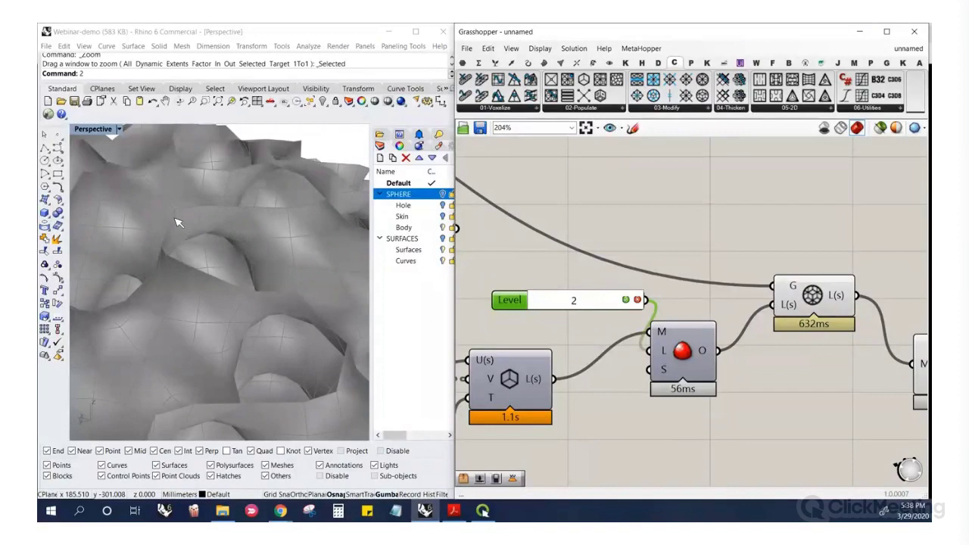
Examine the smoothed and trimmed gyroid sphere from several angles, checking its surface and its trimmed boundary
scroll(162, 227, down, 5)
scroll(162, 228, up, 7)
right_drag(174, 235, 176, 281)
scroll(177, 281, down, 13)
scroll(181, 335, up, 6)
scroll(208, 281, down, 5)
scroll(210, 282, up, 3)
scroll(227, 288, down, 1)
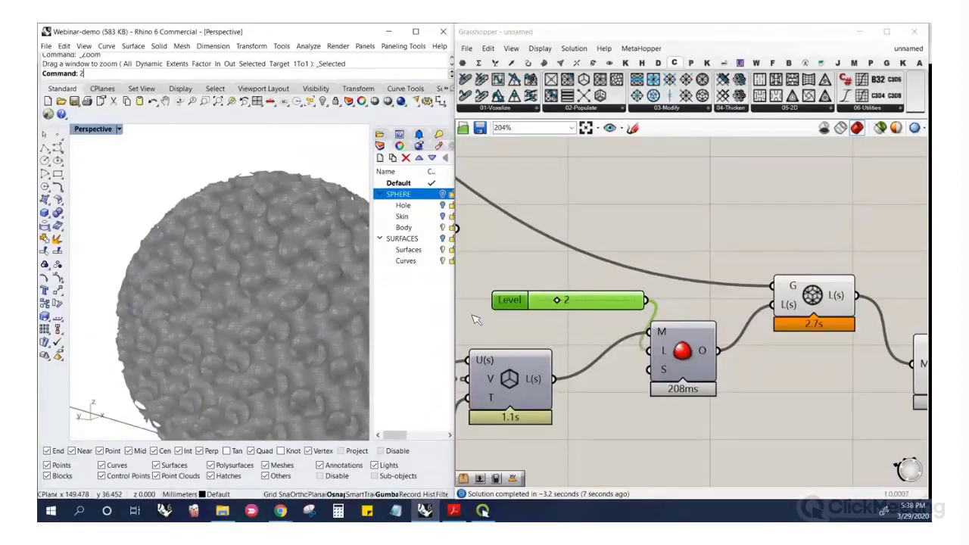
scroll(174, 272, down, 3)
scroll(190, 256, up, 5)
scroll(227, 280, down, 3)
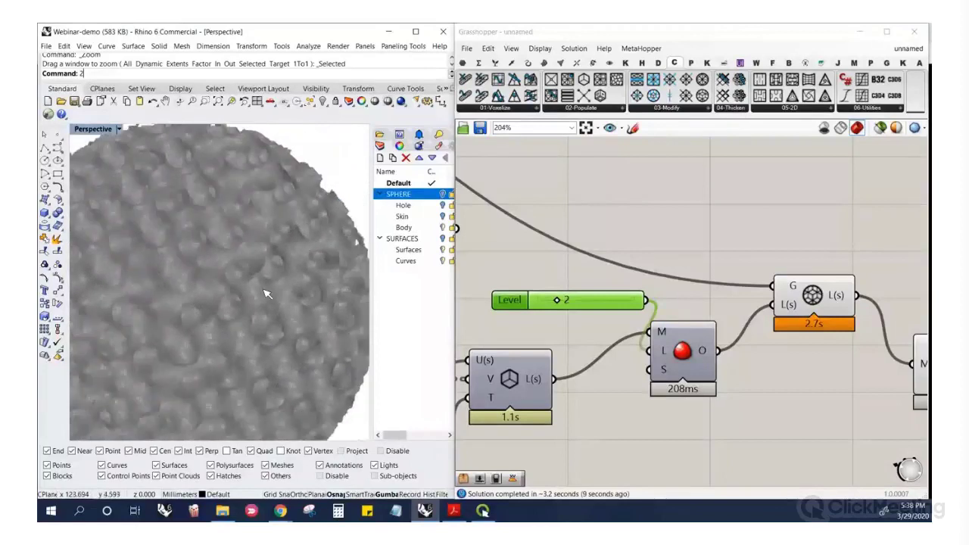
scroll(231, 264, up, 1)
mouse_move(237, 262)
right_down()
mouse_move(270, 270)
mouse_move(255, 251)
mouse_move(236, 268)
right_up()
scroll(242, 263, down, 2)
scroll(250, 273, up, 1)
scroll(246, 280, down, 2)
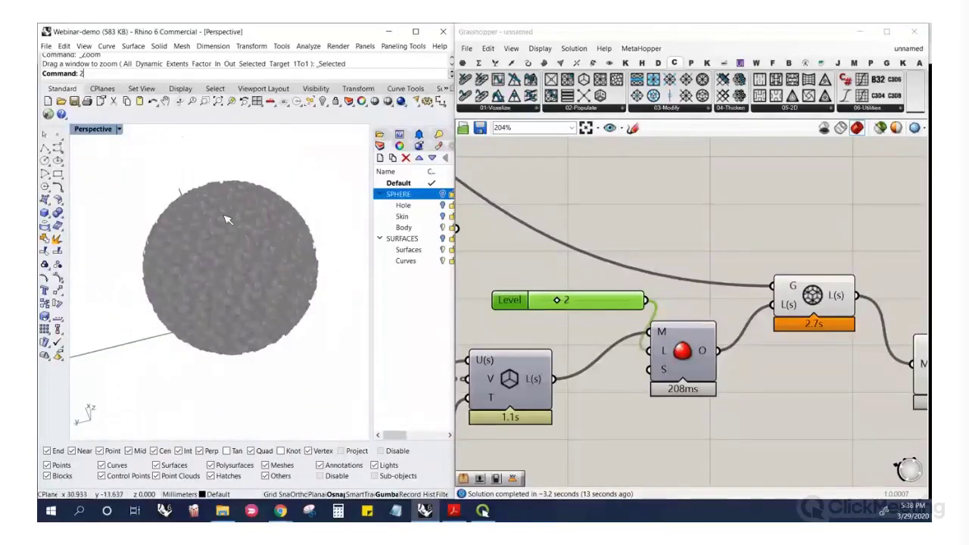
scroll(243, 276, up, 4)
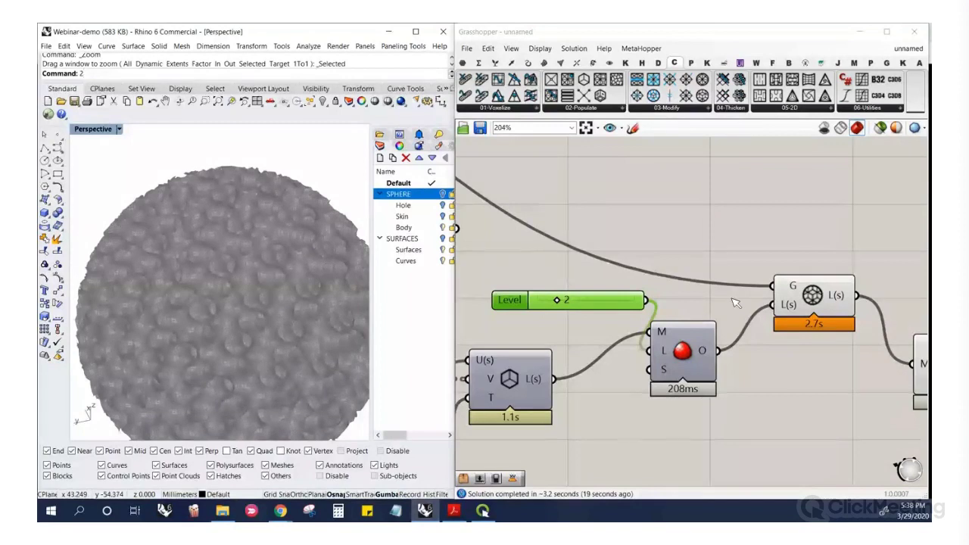
Move Mesh Edges closer to Trim Shell's level and turn off the preview of all the gyroid shell components
scroll(734, 303, down, 3)
scroll(727, 325, up, 2)
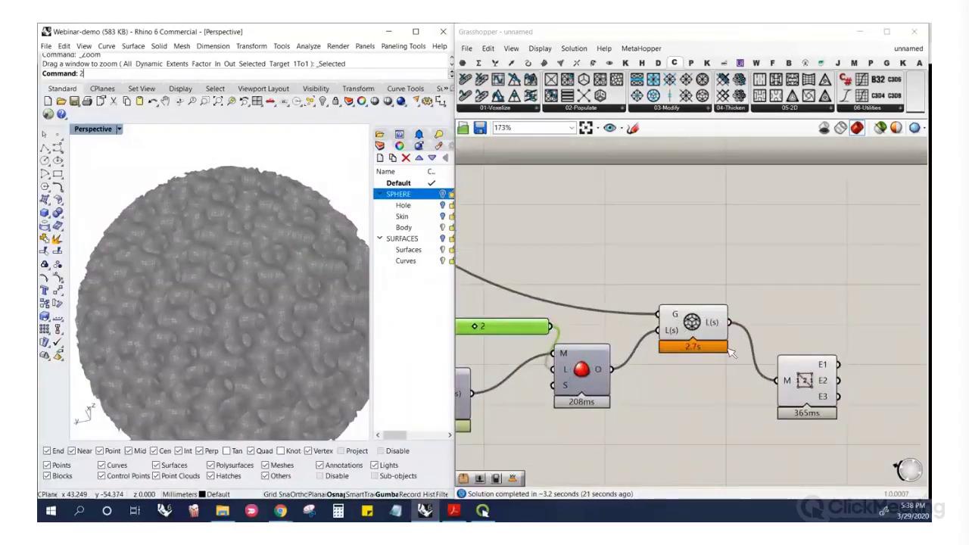
drag(787, 374, 776, 333)
scroll(766, 356, down, 5)
click(821, 411)
scroll(795, 404, down, 3)
drag(817, 413, 633, 353)
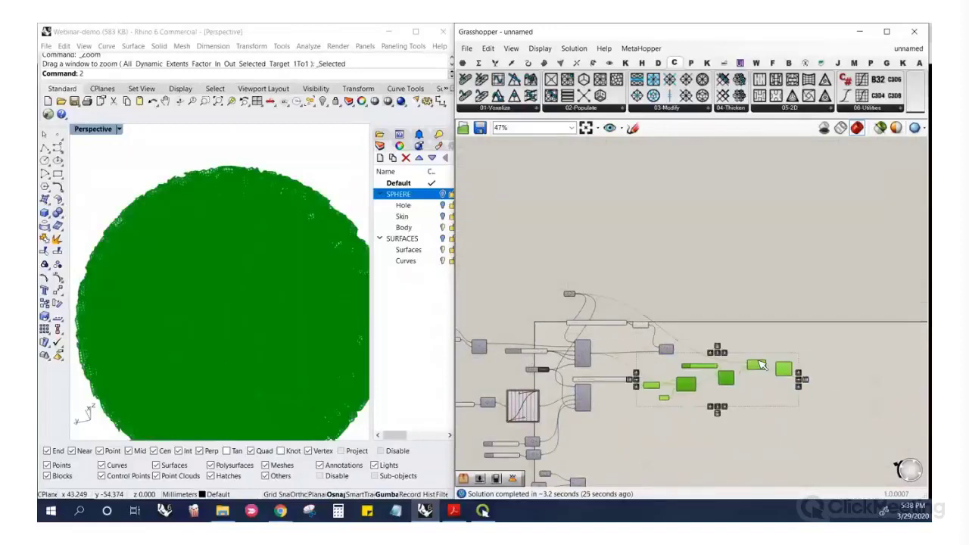
scroll(768, 326, up, 3)
middle_click(764, 321)
click(794, 289)
click(696, 278)
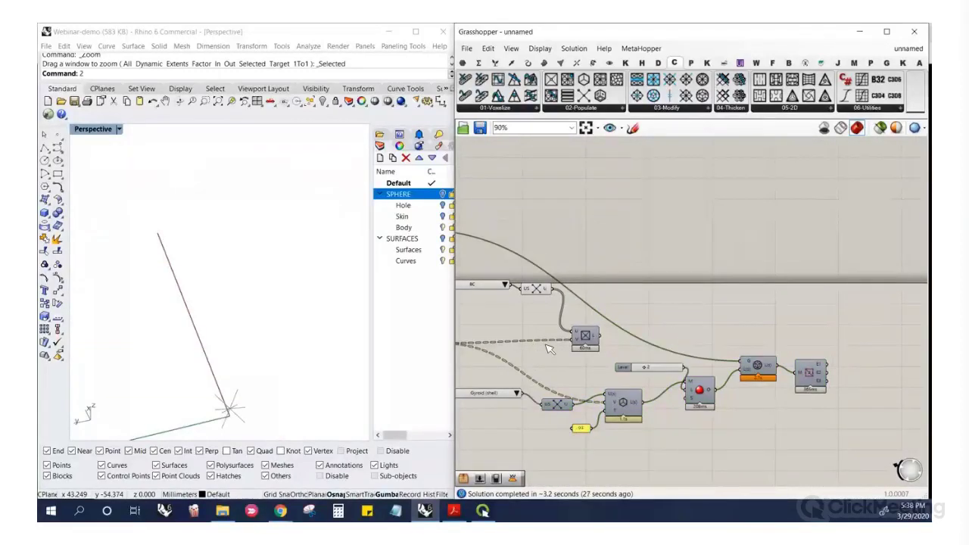
Move the component that populates the voxels with the BC lattice higher and turn on its preview
drag(590, 340, 615, 307)
right_click(615, 307)
click(643, 325)
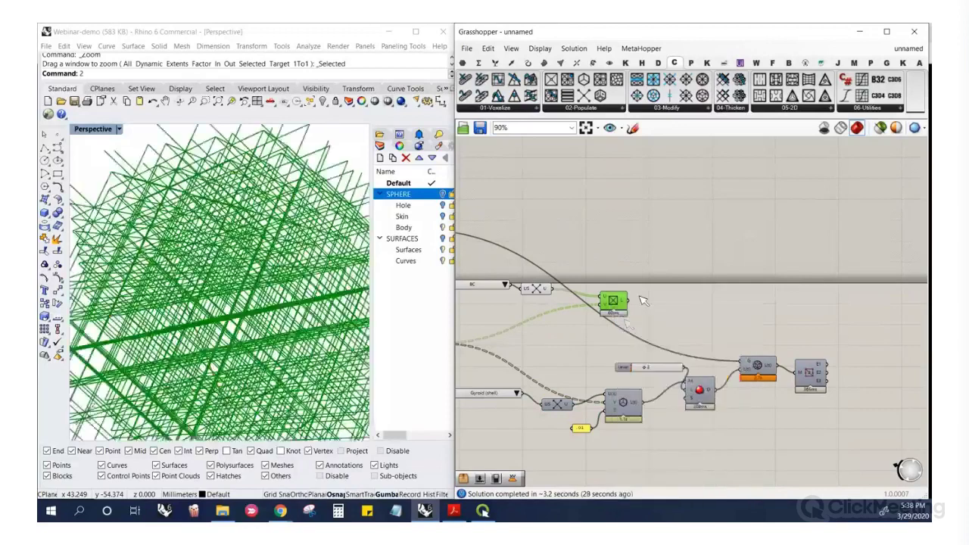
click(643, 301)
click(286, 243)
right_drag(275, 259, 280, 285)
Place a Trim Lattice component and connect the sphere Brep and the BC lattice to its G and L inputs
click(685, 110)
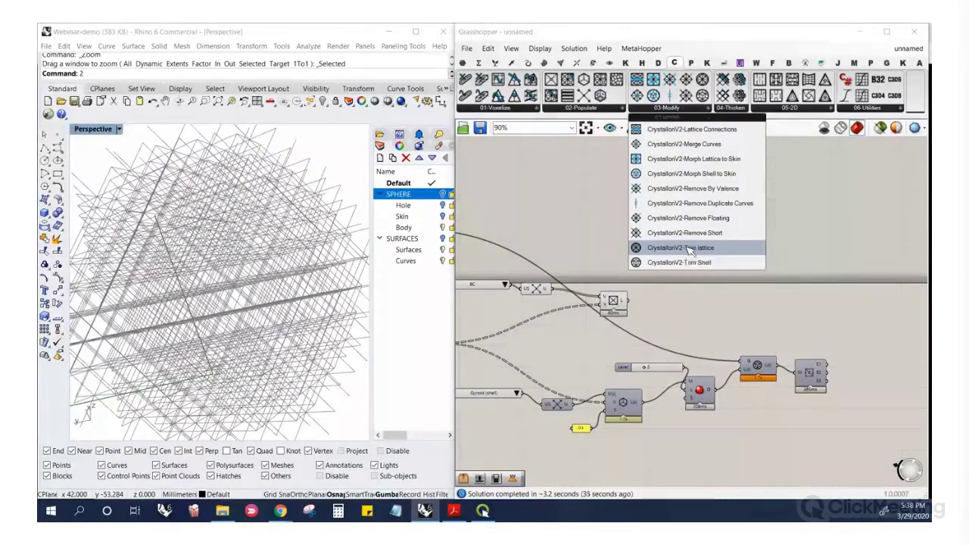
scroll(668, 298, up, 4)
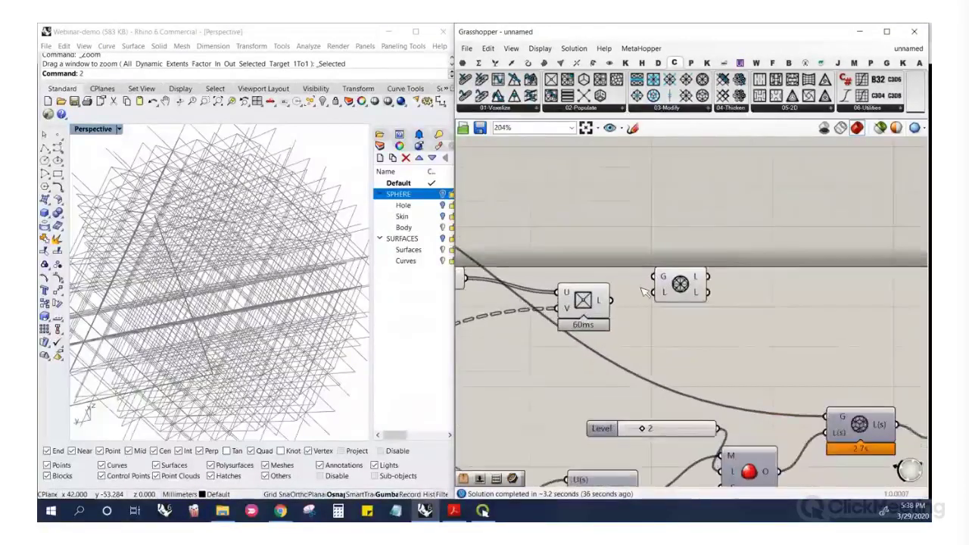
scroll(611, 314, down, 4)
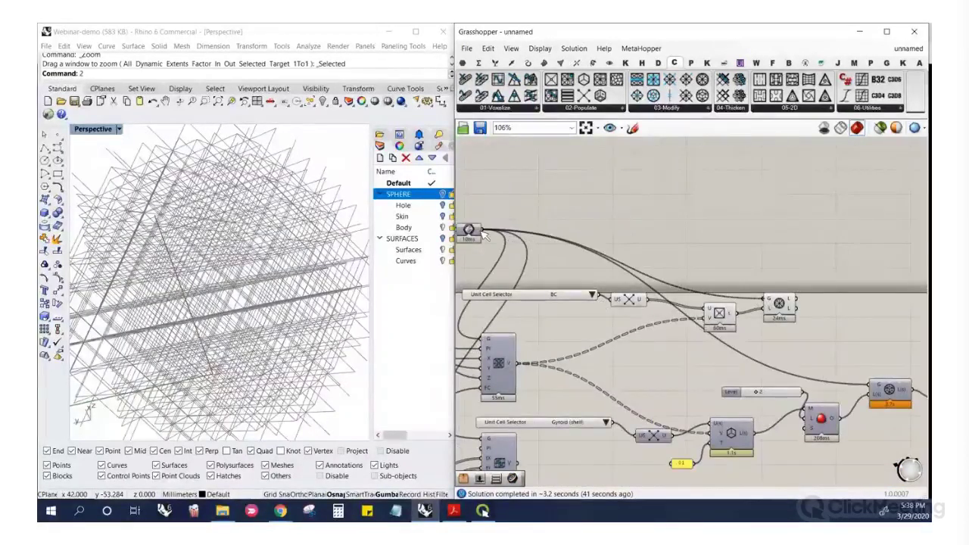
Turn off the untrimmed BC lattice's preview so only the trimmed lattice is displayed
right_click(721, 319)
click(752, 326)
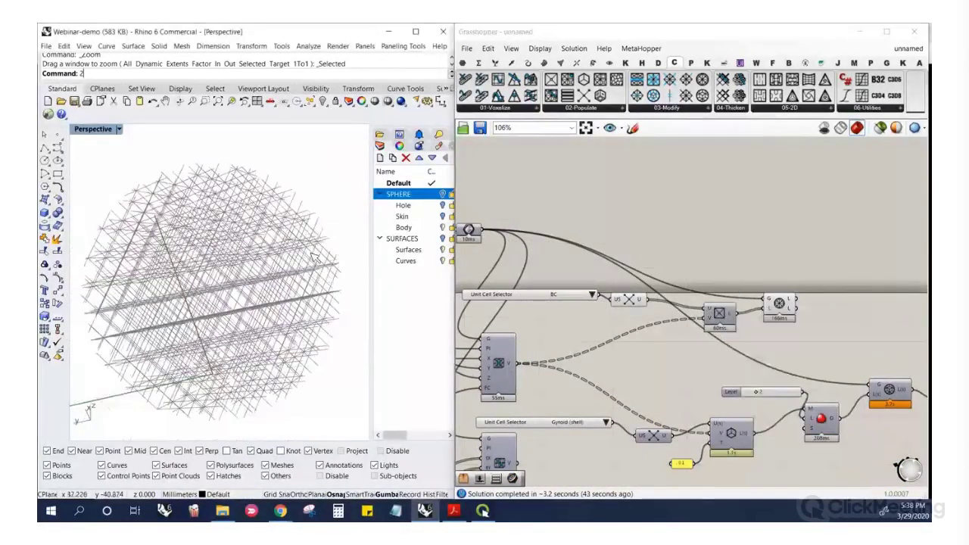
scroll(239, 263, up, 3)
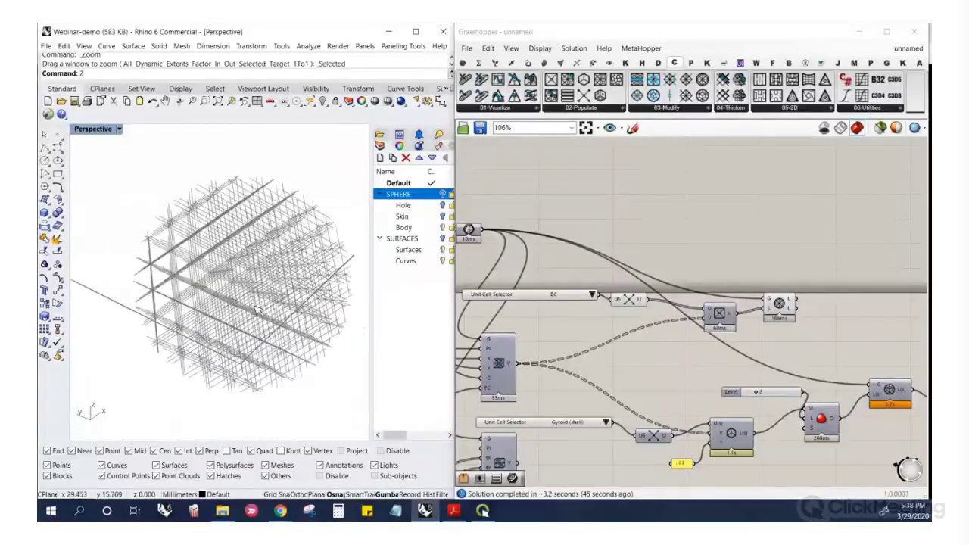
Look over Crystallon's modify components and examine the trimmed lattice's boundary for loose curve ends
click(672, 111)
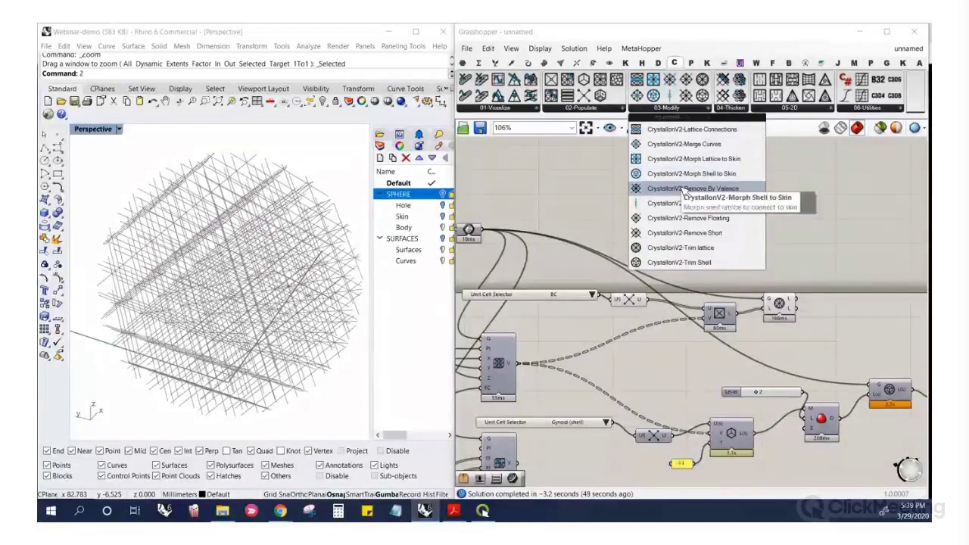
click(349, 184)
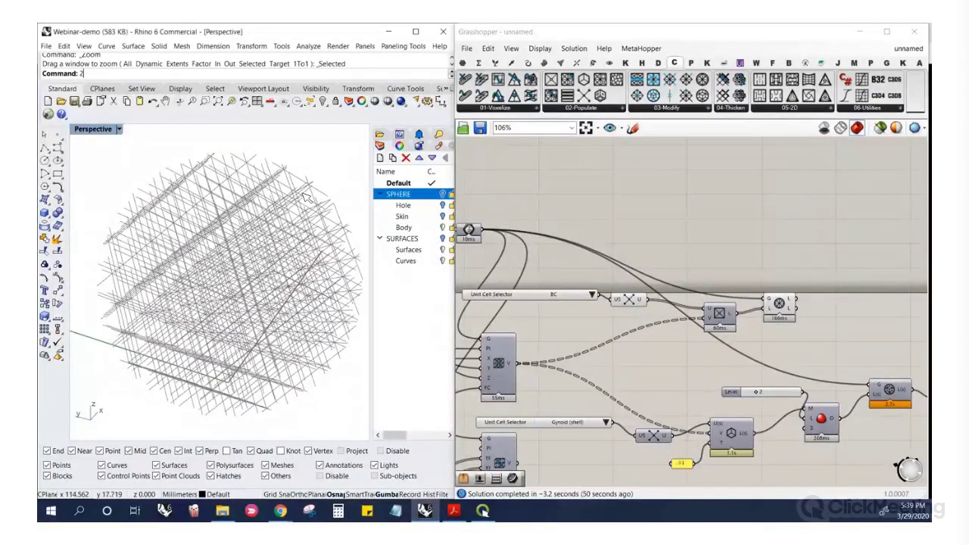
scroll(204, 216, up, 10)
right_drag(203, 213, 161, 232)
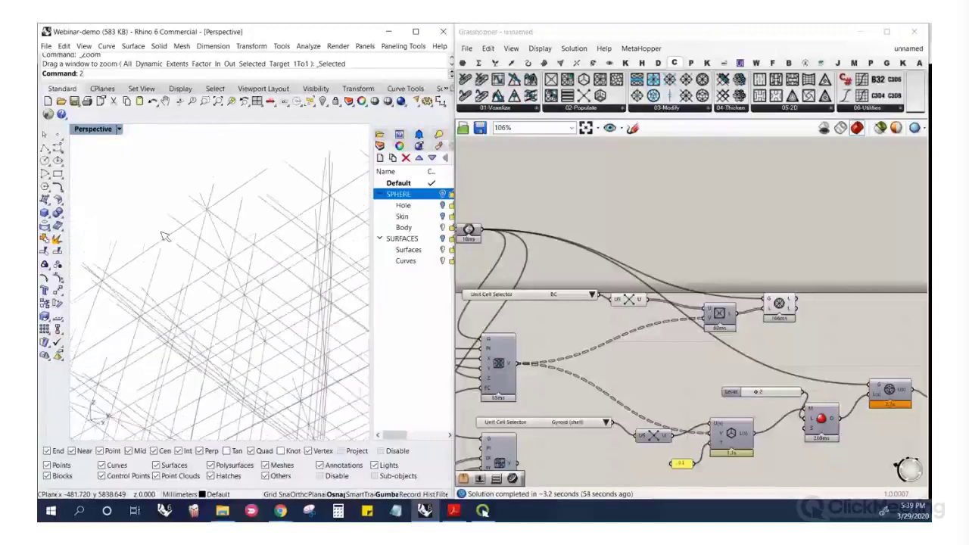
scroll(191, 301, down, 10)
right_drag(243, 353, 257, 301)
scroll(151, 332, down, 5)
scroll(191, 322, up, 5)
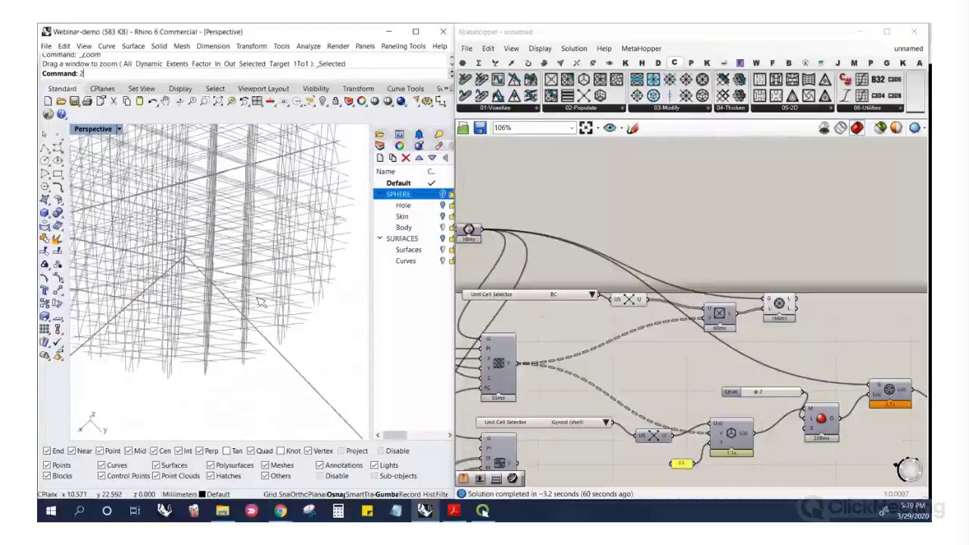
scroll(257, 301, down, 5)
scroll(301, 302, up, 5)
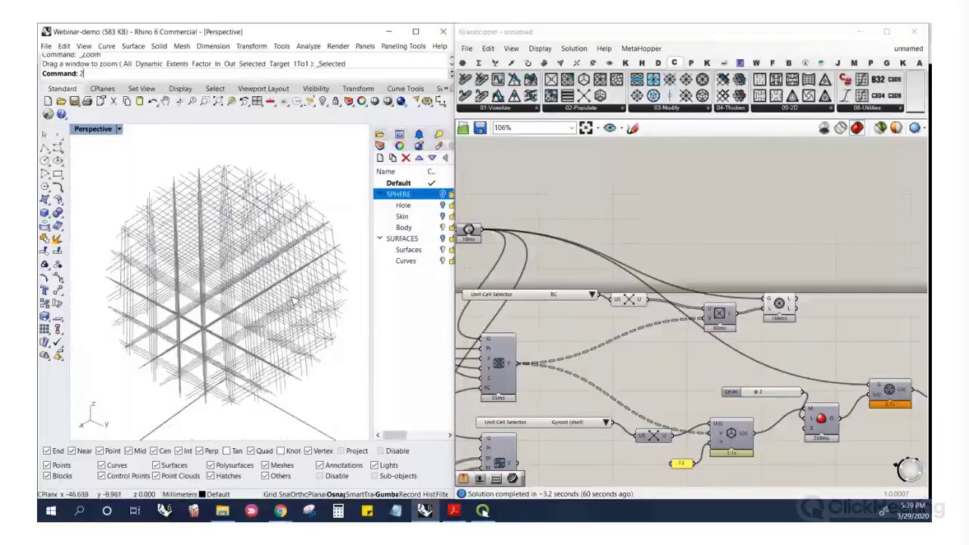
Open the 02-Remove Curves example definition from Crystallon's 03-Modify examples folder in Grasshopper
click(649, 212)
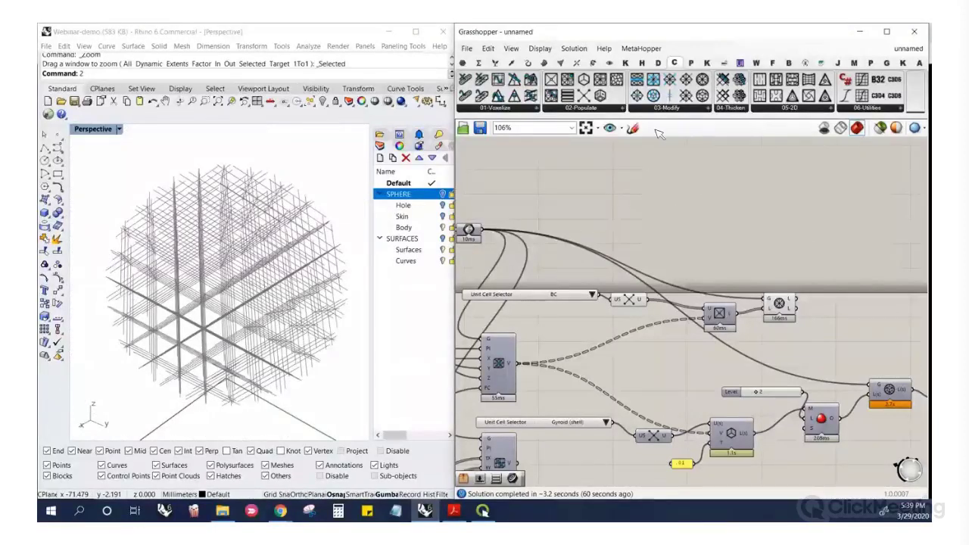
click(675, 110)
click(811, 186)
click(269, 376)
click(221, 511)
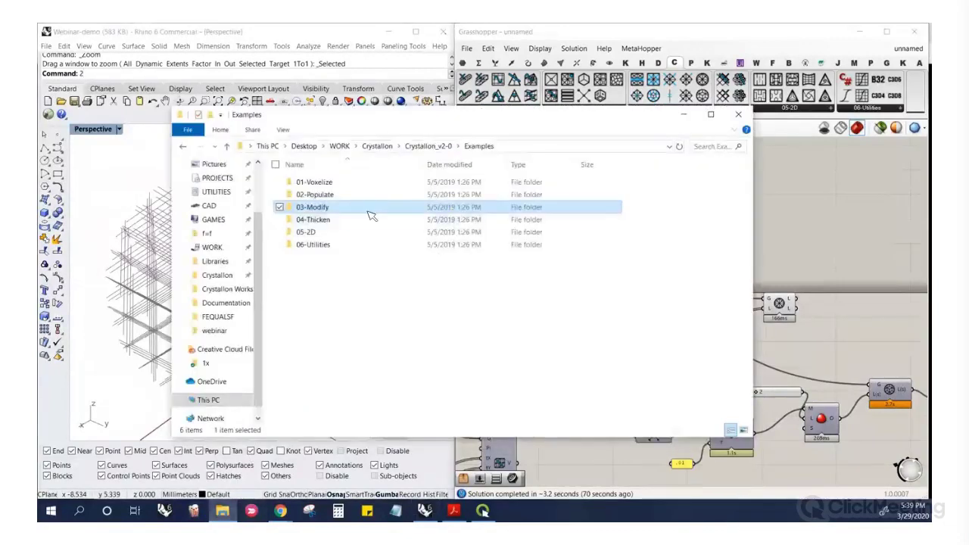
double_click(316, 209)
drag(327, 198, 812, 247)
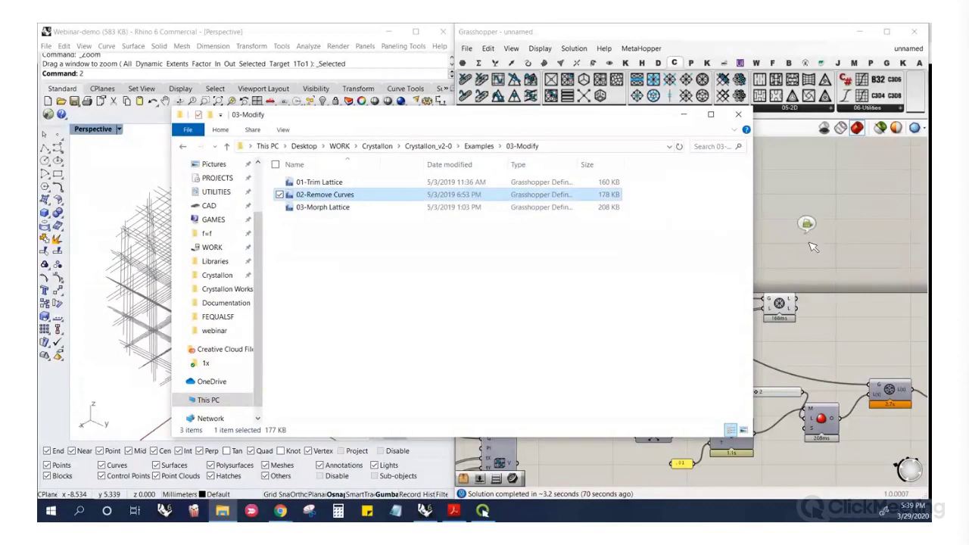
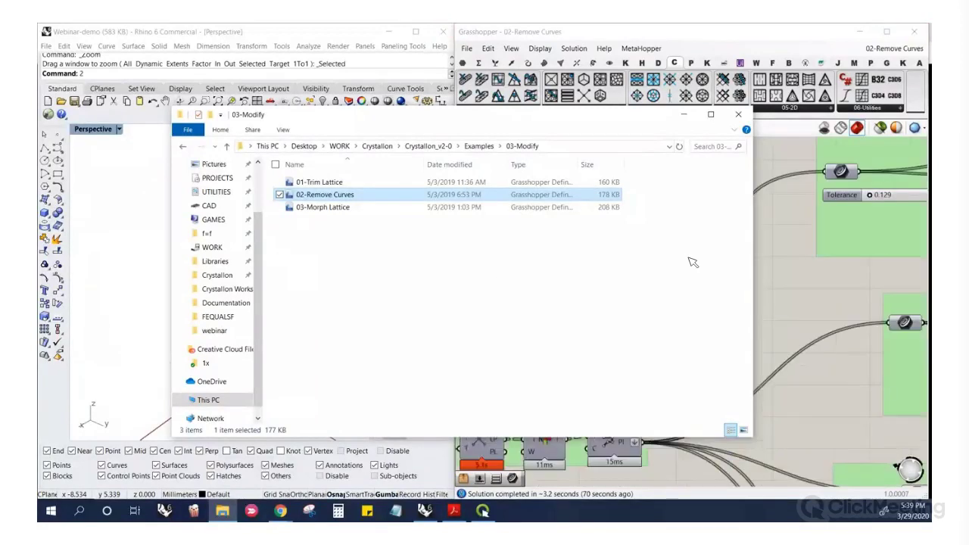
Turn off the preview of the Merge Curves group's result
right_drag(311, 289, 204, 302)
scroll(230, 380, up, 10)
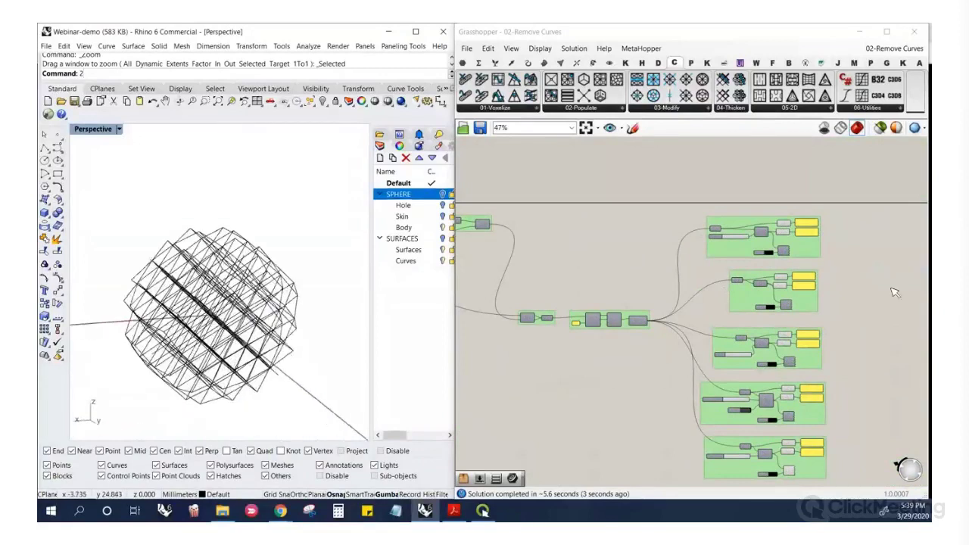
scroll(816, 253, down, 4)
scroll(803, 359, up, 8)
right_click(780, 387)
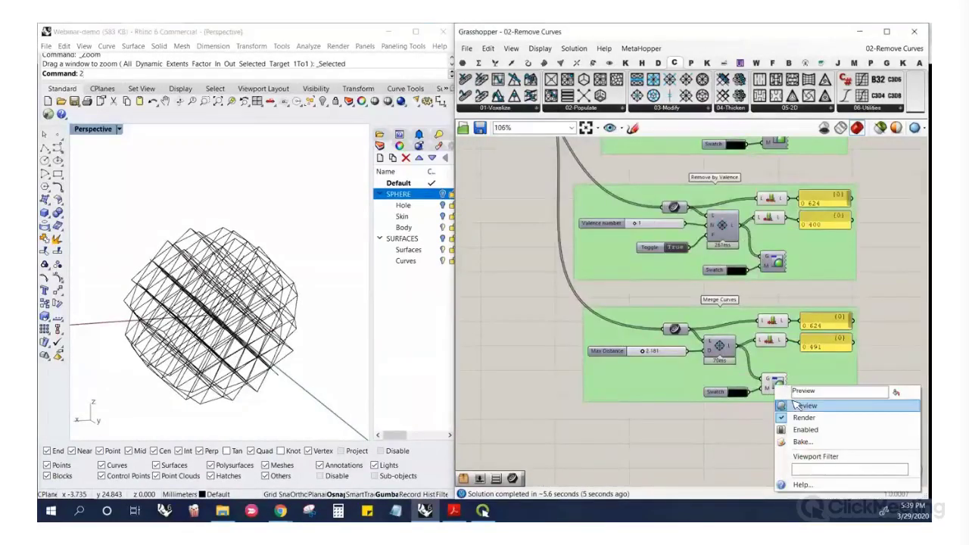
click(791, 400)
Briefly preview the example's source geometry and its distance-based voxel grid, hiding each again
scroll(803, 393, down, 5)
scroll(563, 276, up, 5)
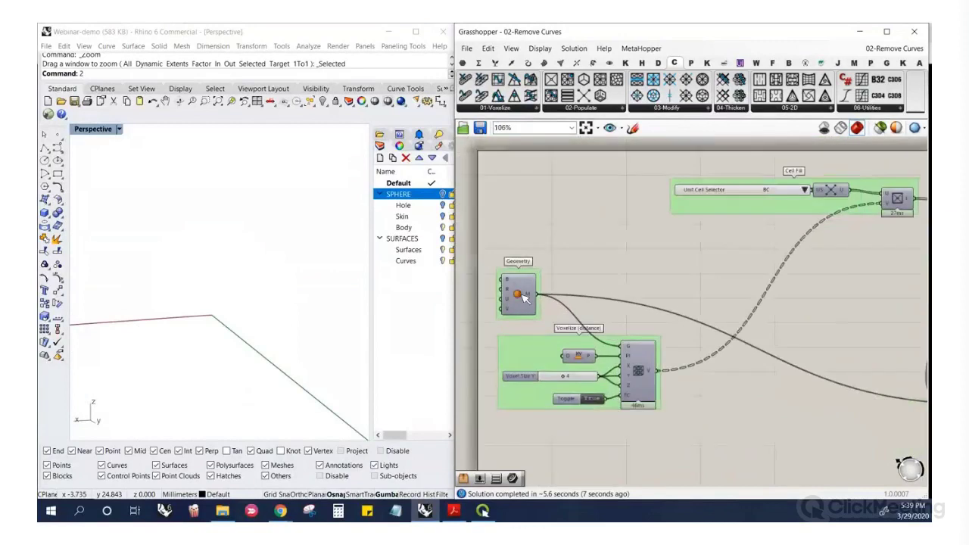
right_click(516, 296)
click(535, 321)
right_click(521, 303)
click(535, 321)
right_click(637, 307)
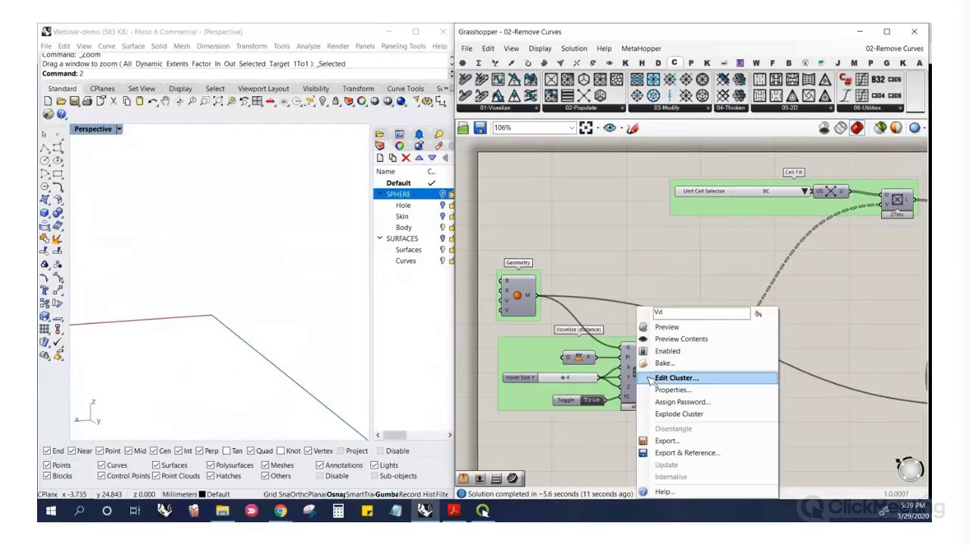
click(666, 327)
right_click(644, 308)
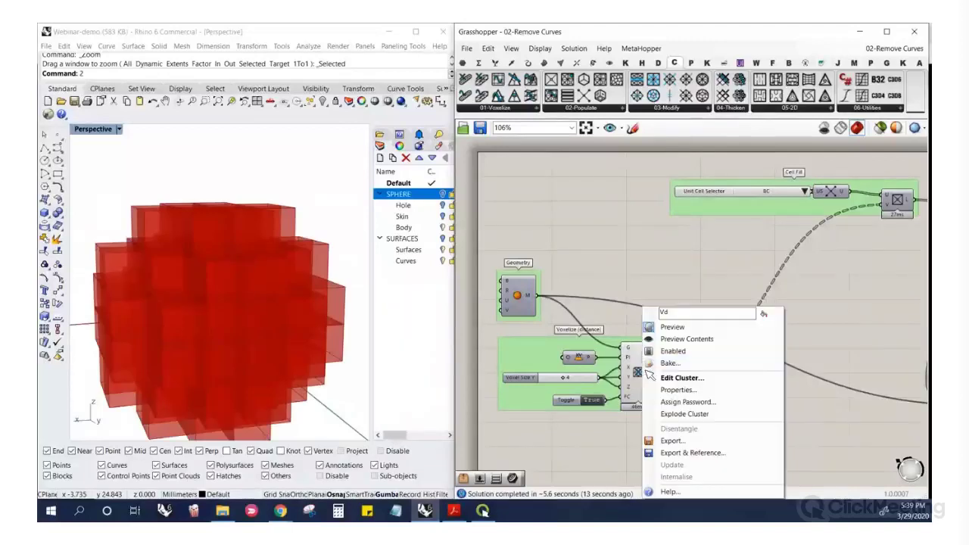
click(666, 328)
Briefly preview the untrimmed BC lattice from the Cell Fill component and hide it again
scroll(609, 329, down, 4)
scroll(738, 256, up, 6)
right_click(732, 300)
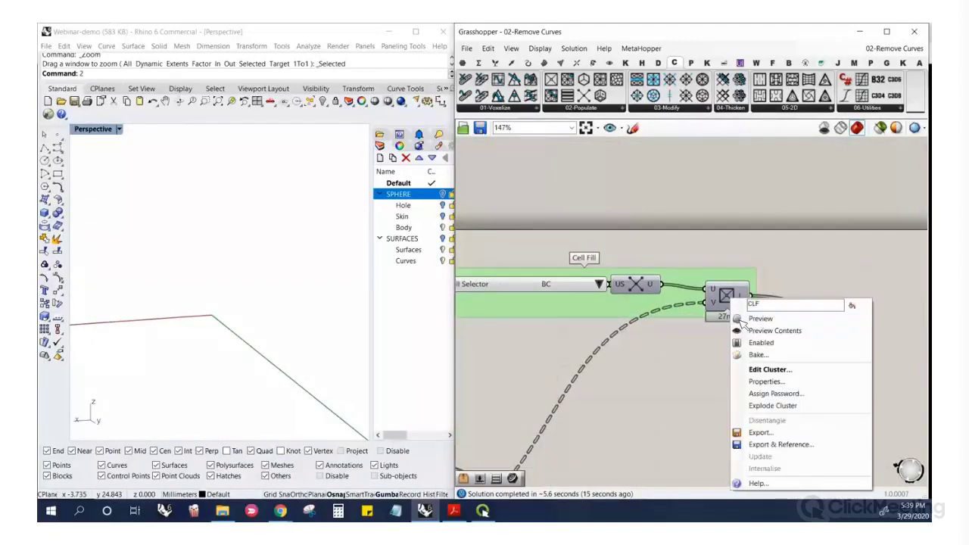
click(760, 319)
right_click(735, 299)
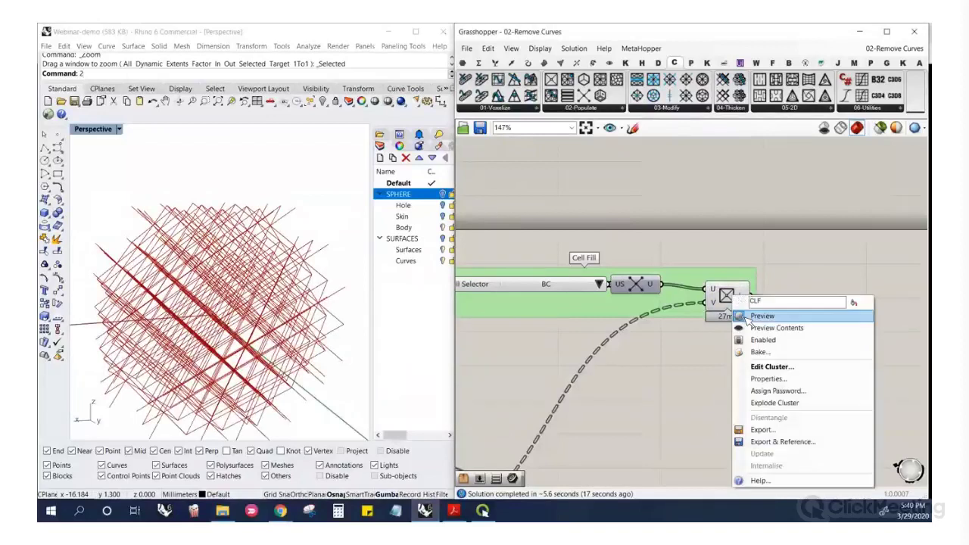
click(756, 316)
Preview the Trim Lattice output, inspect its trimmed curve ends in the viewport, and hide it again
scroll(757, 316, down, 4)
scroll(700, 369, up, 3)
right_click(701, 368)
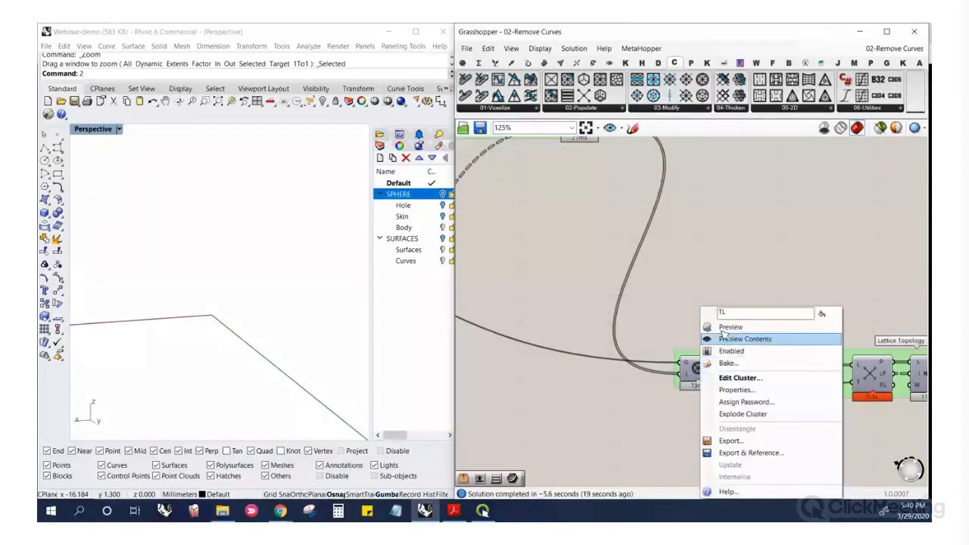
click(727, 329)
right_drag(310, 299, 235, 295)
scroll(231, 327, up, 3)
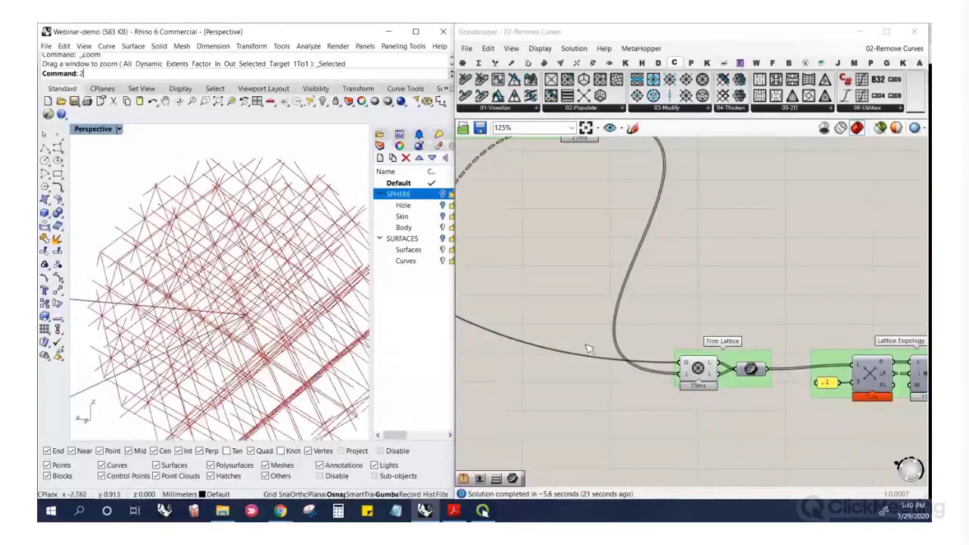
right_click(700, 368)
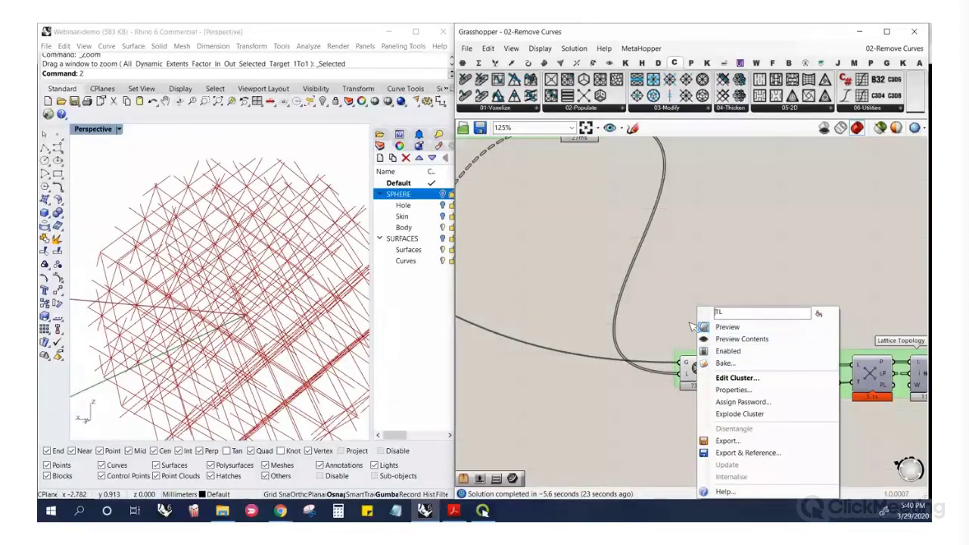
click(704, 327)
Examine the Lattice Topology group and how it feeds the separate curve-removal groups
scroll(719, 364, down, 2)
scroll(721, 388, up, 4)
click(690, 367)
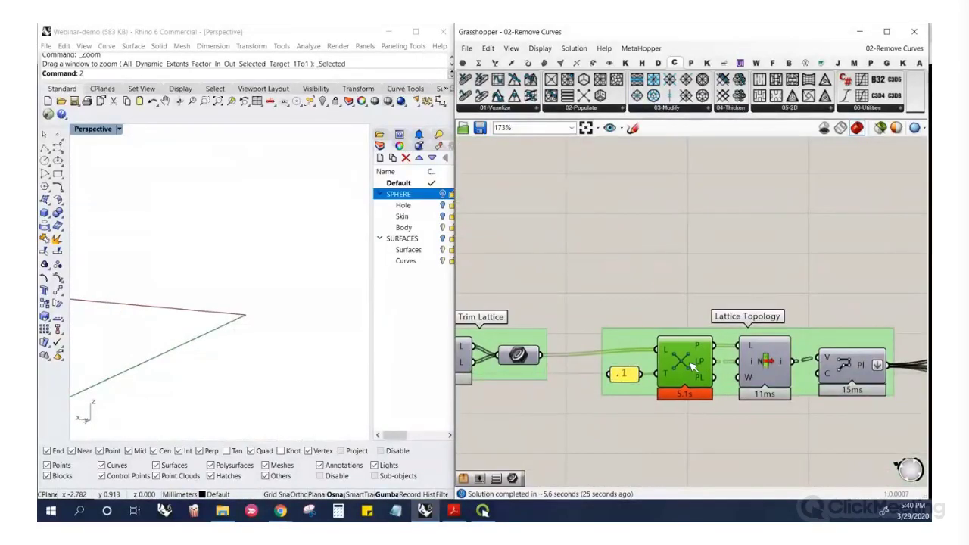
click(671, 312)
scroll(655, 316, down, 3)
scroll(695, 337, up, 5)
drag(744, 315, 719, 320)
scroll(657, 378, down, 12)
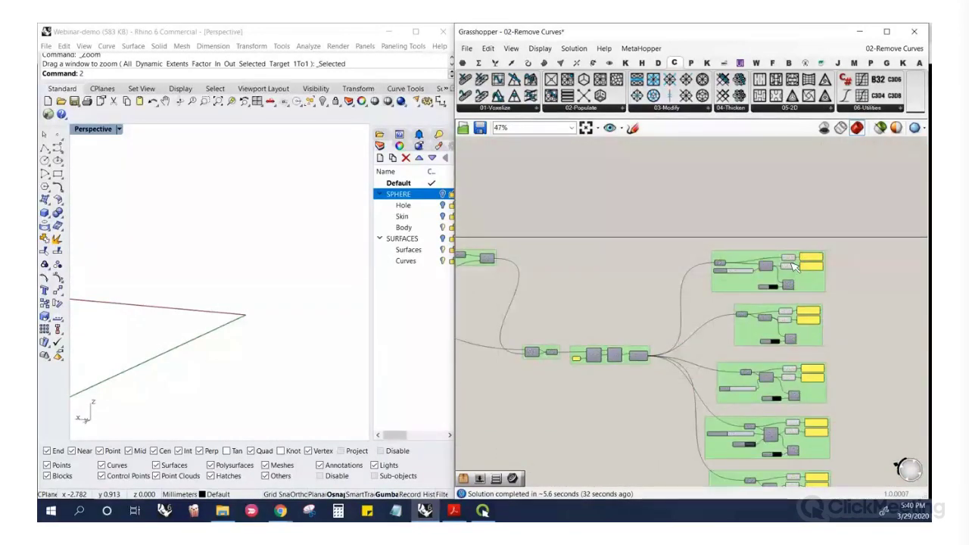
scroll(793, 266, up, 8)
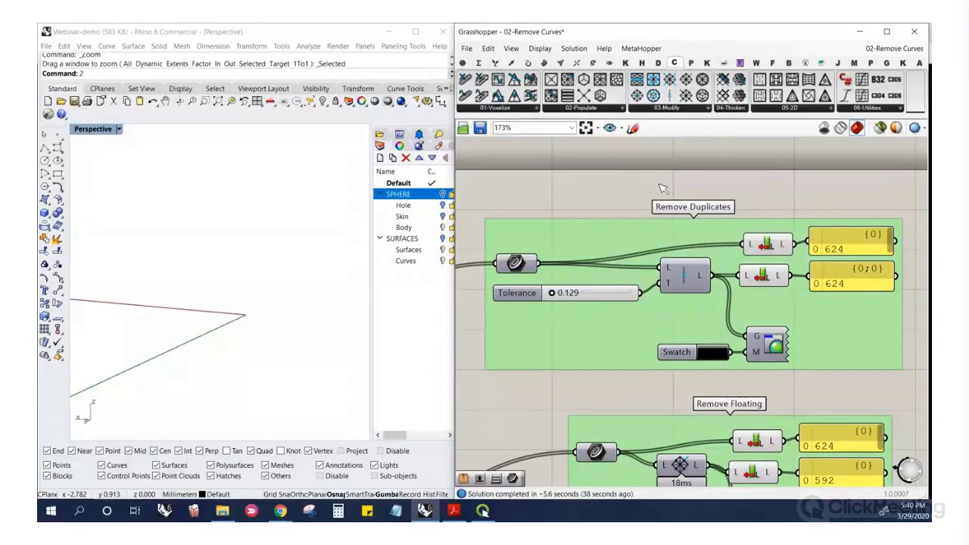
Nudge the Remove Duplicates group's curve parameter and input count panel upward, and compare the curve counts
drag(511, 265, 517, 254)
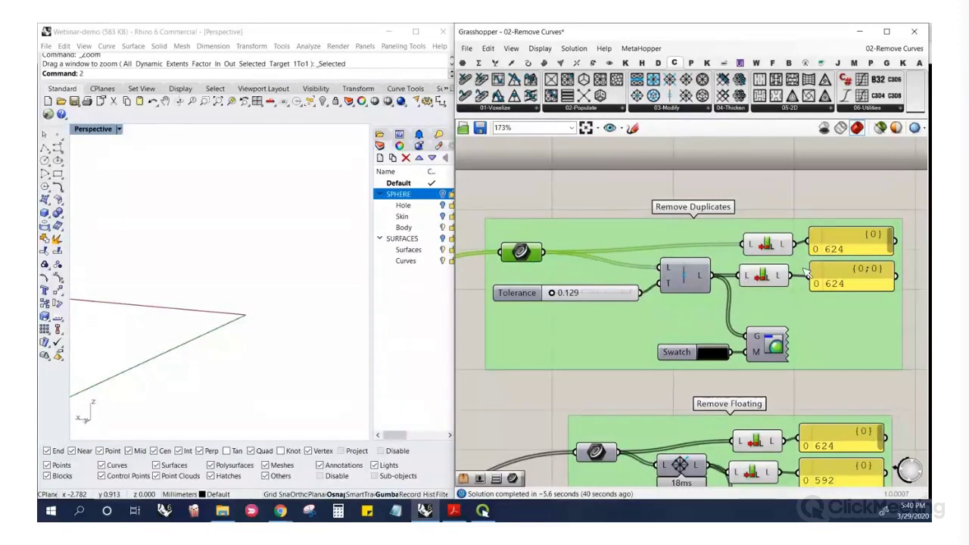
drag(838, 250, 838, 242)
click(849, 282)
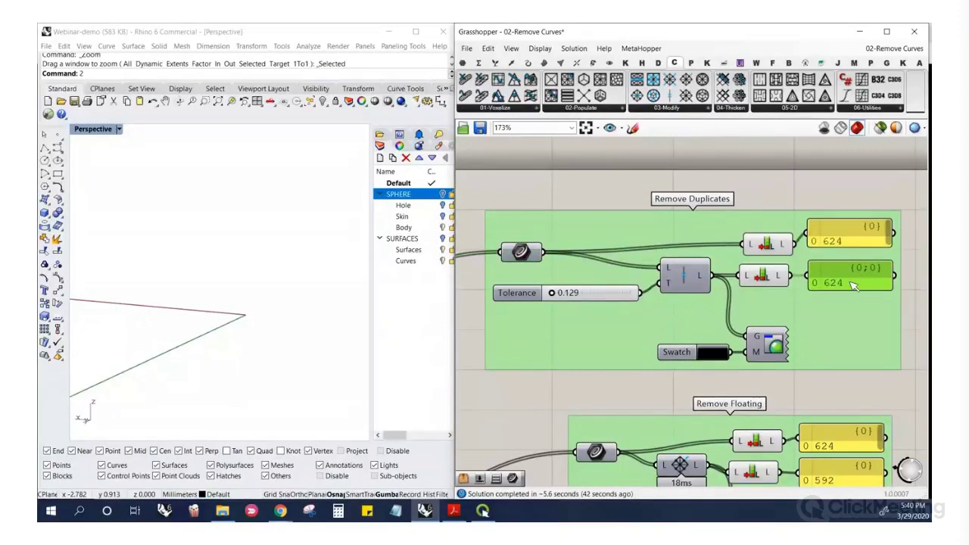
click(763, 275)
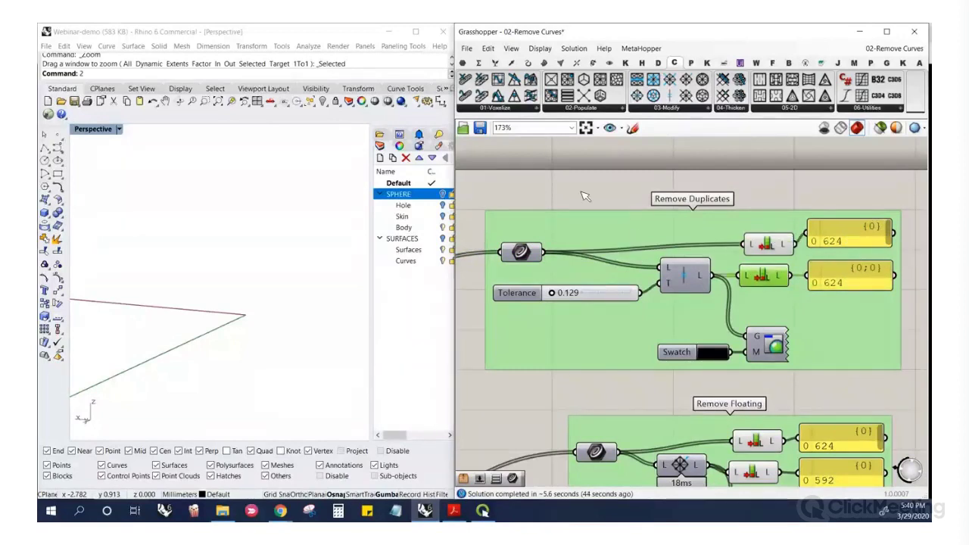
Preview the Remove Floating result, inspect the lattice in the viewport, and hide it again
scroll(677, 224, down, 6)
scroll(674, 321, up, 5)
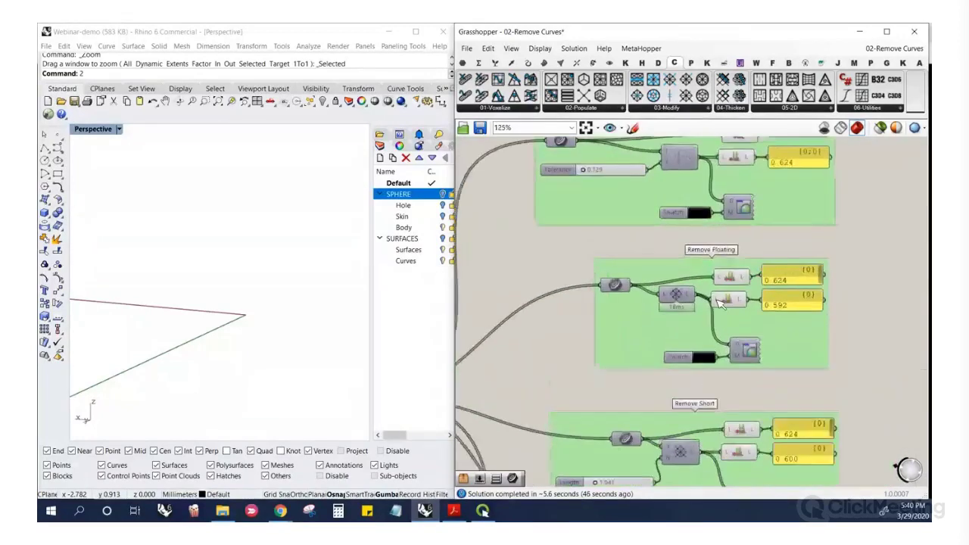
scroll(753, 295, up, 1)
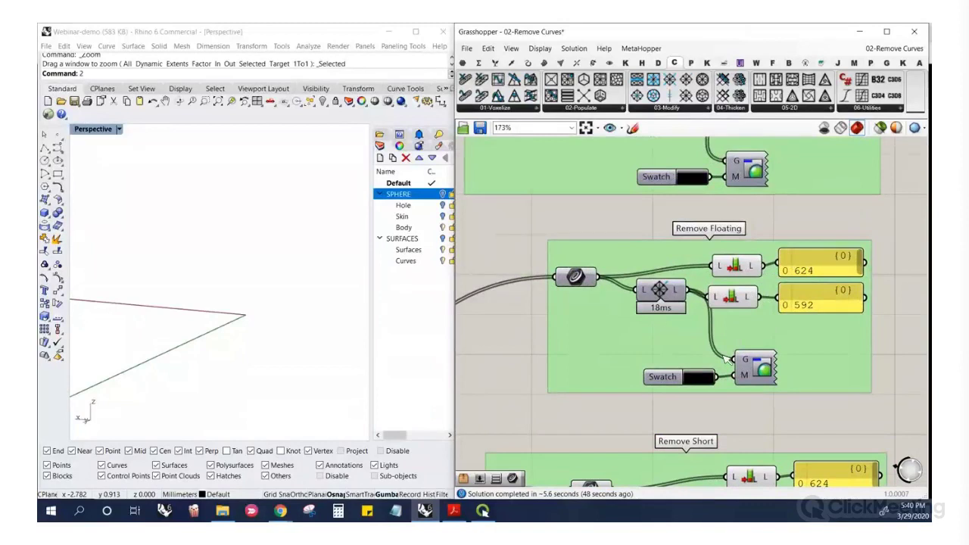
right_click(765, 371)
click(785, 388)
scroll(198, 268, down, 5)
scroll(173, 283, up, 4)
mouse_move(173, 283)
right_down()
mouse_move(186, 279)
mouse_move(155, 271)
mouse_move(180, 280)
right_up()
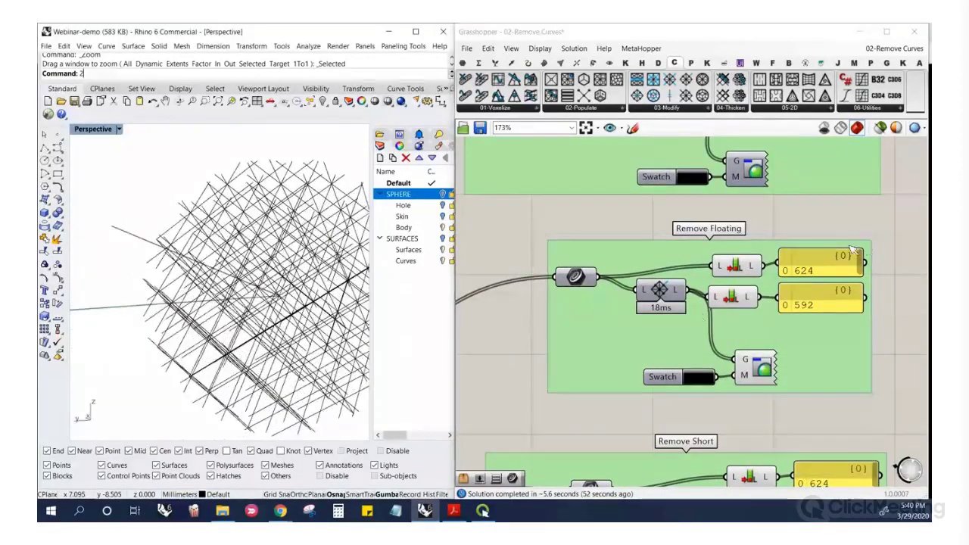
right_click(763, 369)
click(785, 388)
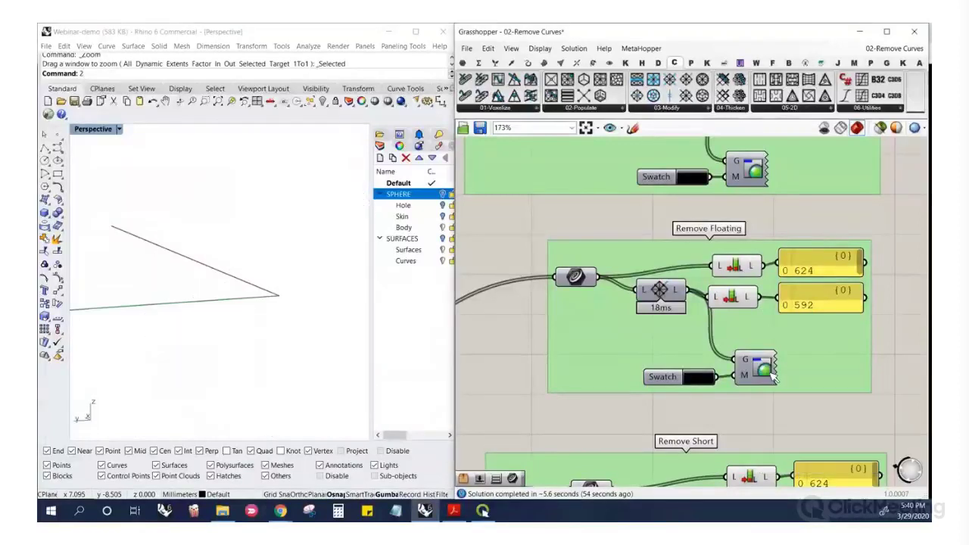
Turn on the Remove Short group's preview and check the description of its Length input
scroll(724, 295, down, 5)
scroll(719, 310, up, 3)
scroll(719, 295, up, 2)
right_click(761, 350)
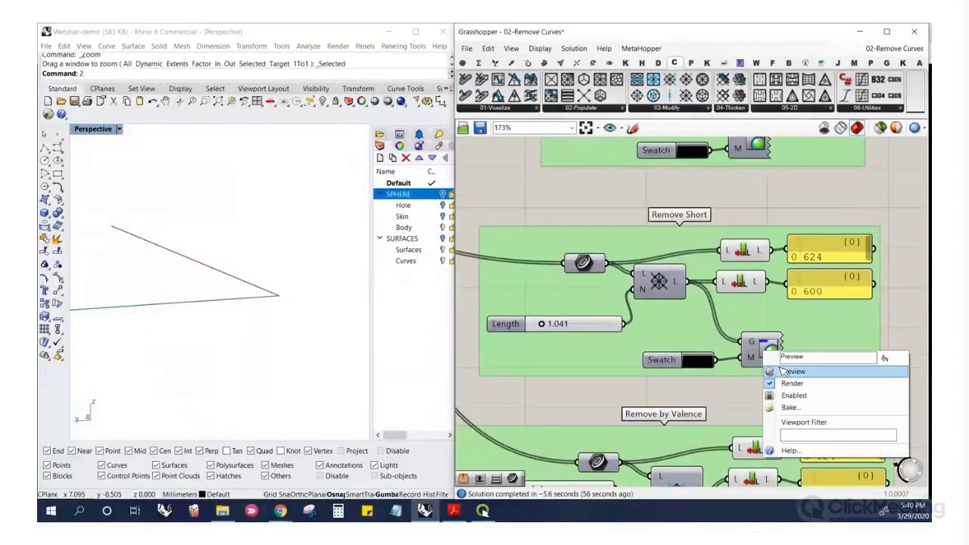
click(779, 371)
scroll(612, 288, up, 3)
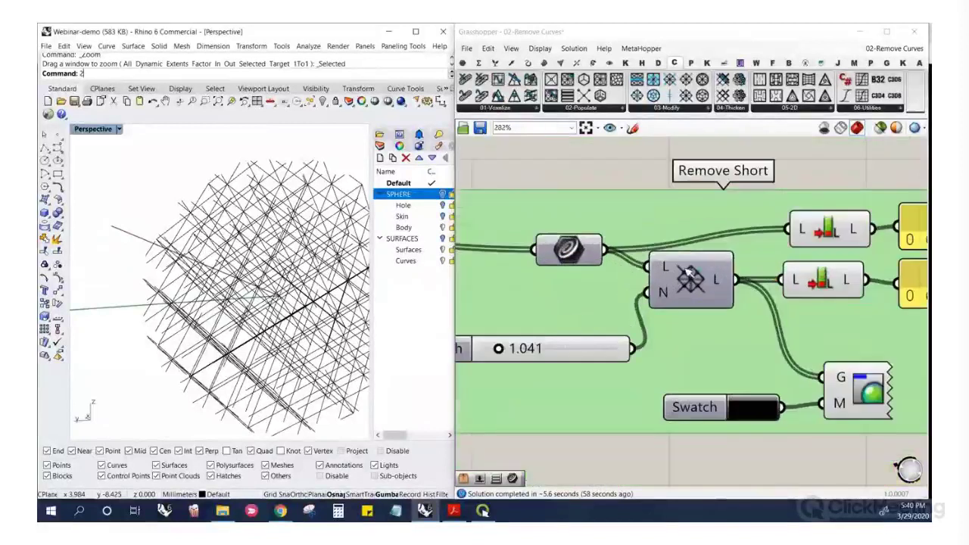
mouse_move(663, 297)
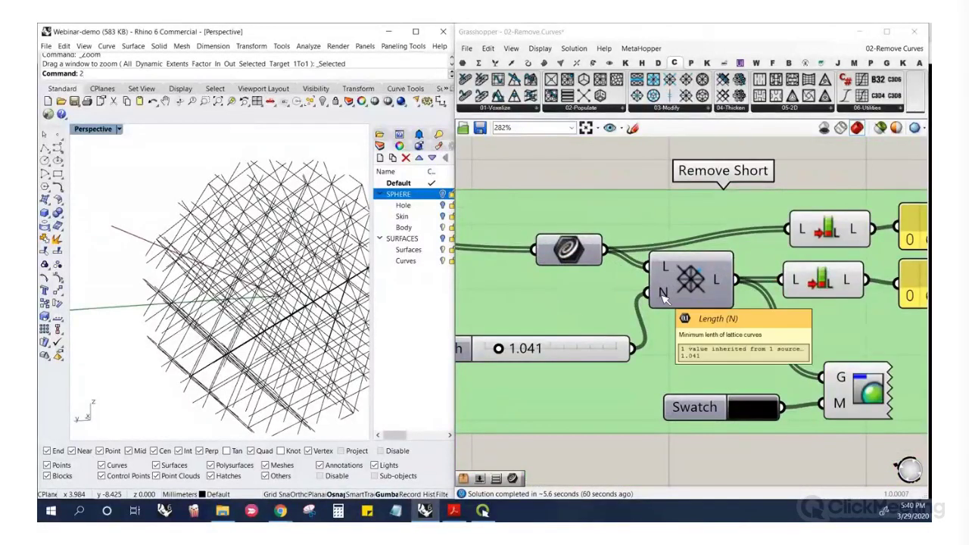
Try a Remove Short length of 1.893, then set it to 0.000 and turn off the group's preview
mouse_move(505, 350)
mouse_down()
mouse_move(525, 354)
mouse_move(515, 352)
mouse_up()
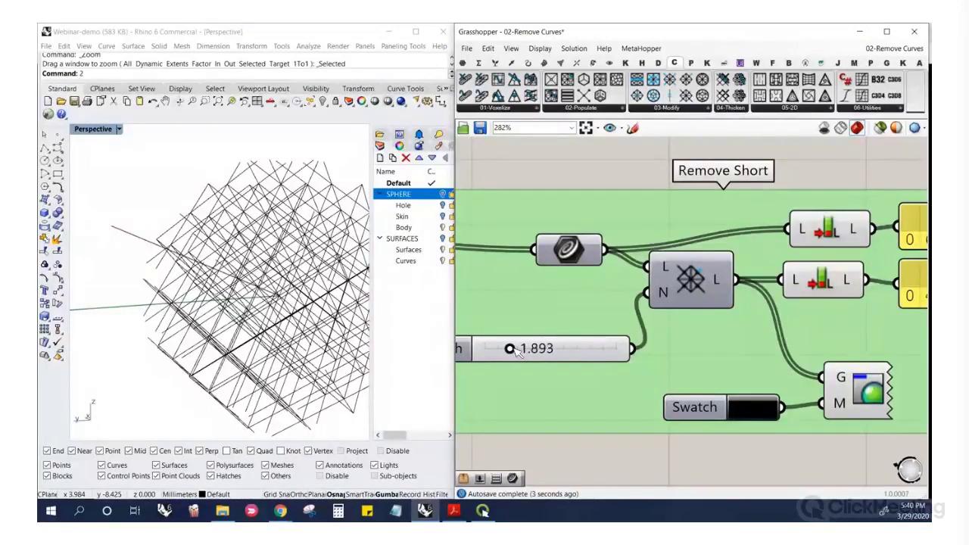
drag(522, 352, 500, 349)
scroll(553, 314, down, 3)
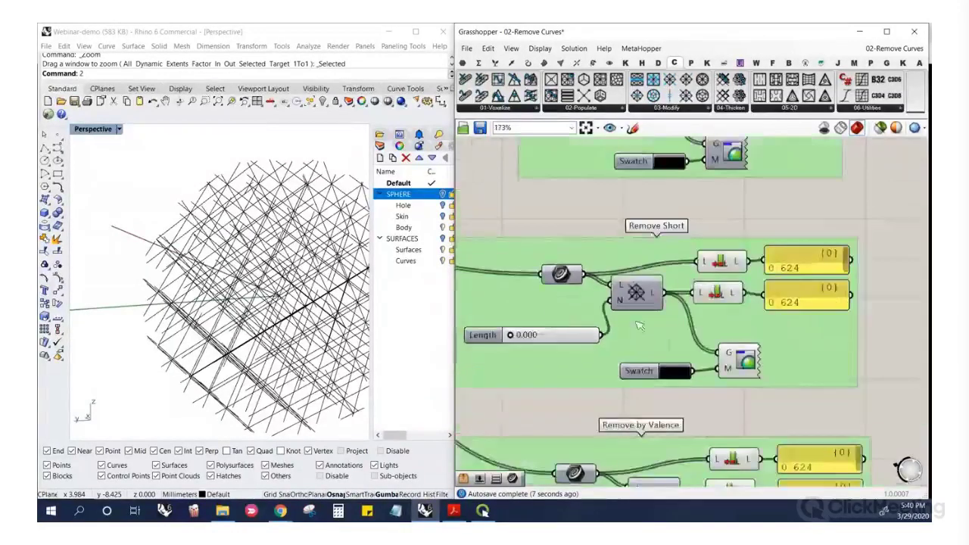
scroll(748, 365, up, 2)
scroll(724, 286, down, 4)
scroll(673, 408, up, 4)
Turn on the preview of the Remove by Valence group's result
scroll(669, 358, down, 4)
scroll(671, 360, up, 3)
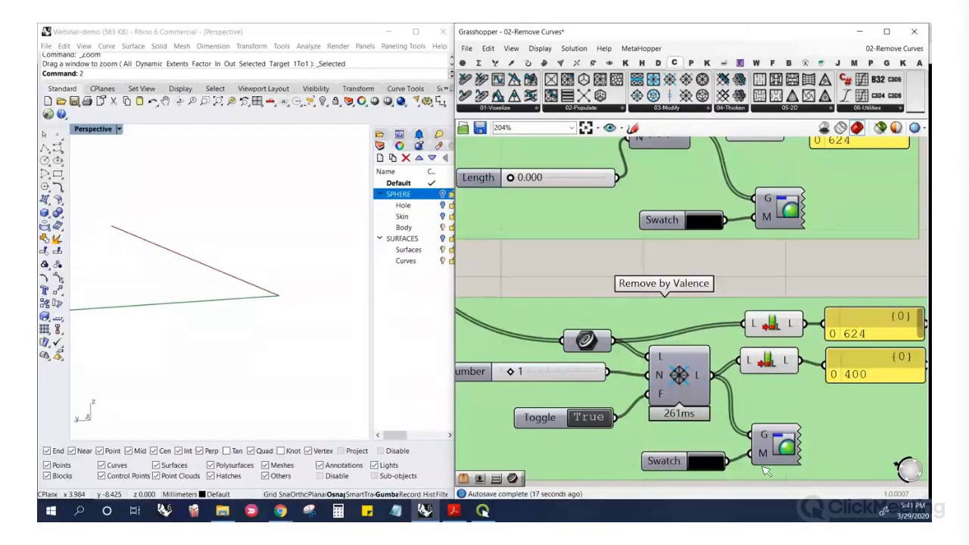
right_click(784, 448)
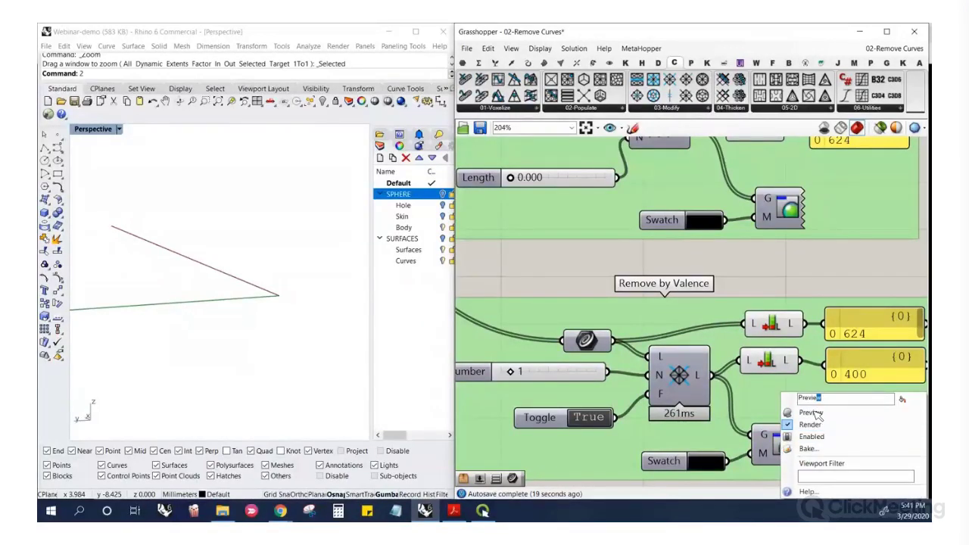
click(810, 412)
right_drag(651, 378, 711, 381)
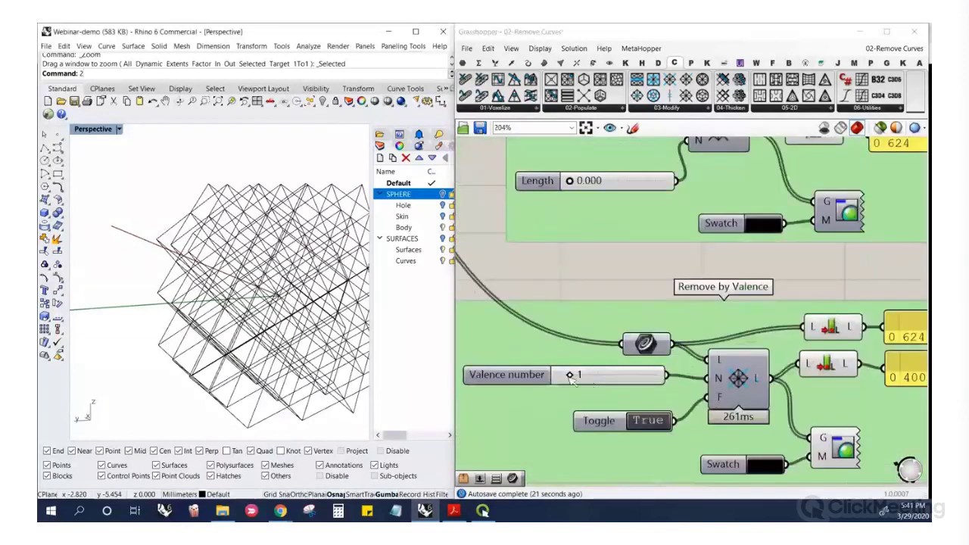
Set the valence number to 0 and examine the loose curve ends along the lattice boundary
drag(569, 376, 546, 376)
scroll(184, 192, down, 3)
scroll(185, 195, up, 8)
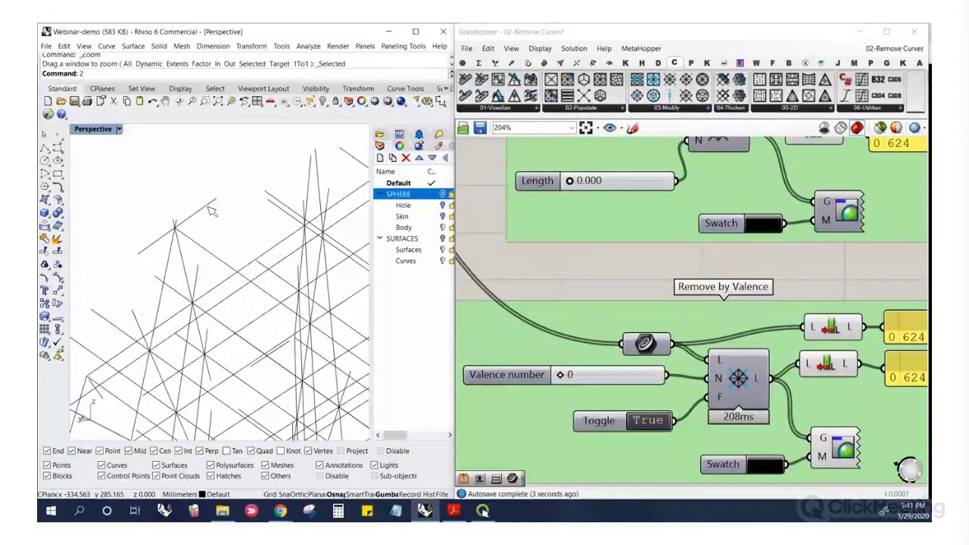
scroll(613, 265, down, 1)
right_drag(249, 295, 190, 275)
scroll(216, 310, down, 6)
right_drag(227, 325, 257, 341)
scroll(100, 333, up, 8)
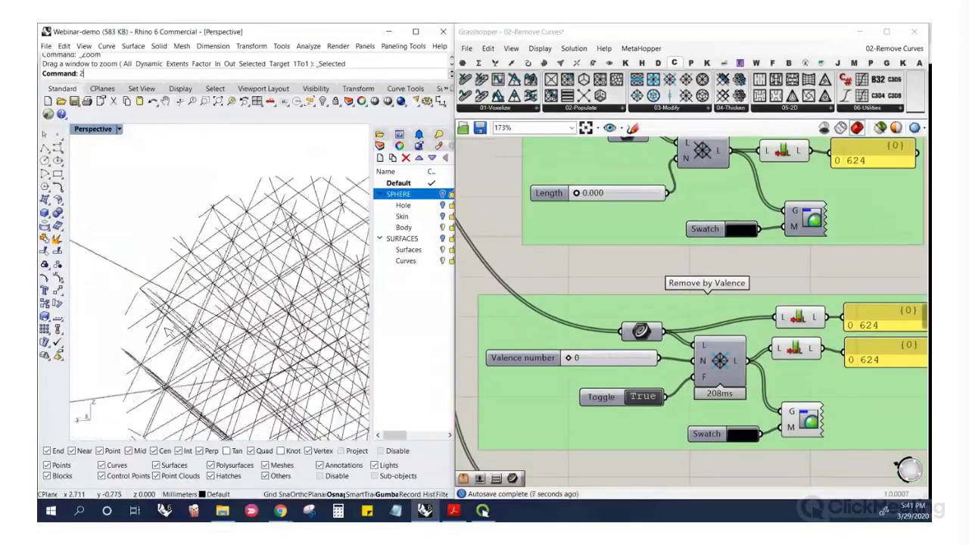
scroll(100, 333, up, 3)
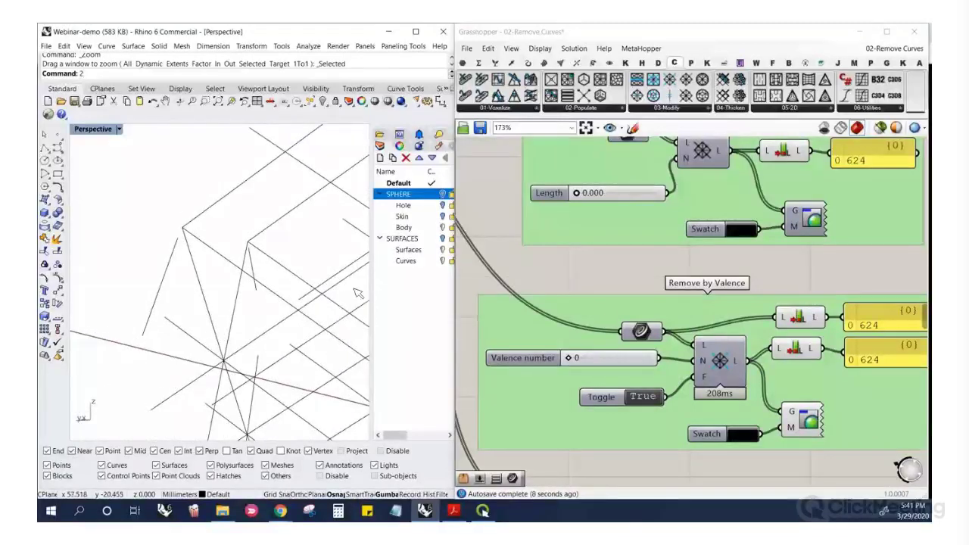
scroll(614, 341, down, 1)
Set the valence number to 1 and view the whole resulting lattice
drag(575, 354, 582, 354)
scroll(234, 321, down, 5)
scroll(327, 333, down, 4)
shift+right_drag(327, 333, 233, 299)
scroll(232, 299, up, 2)
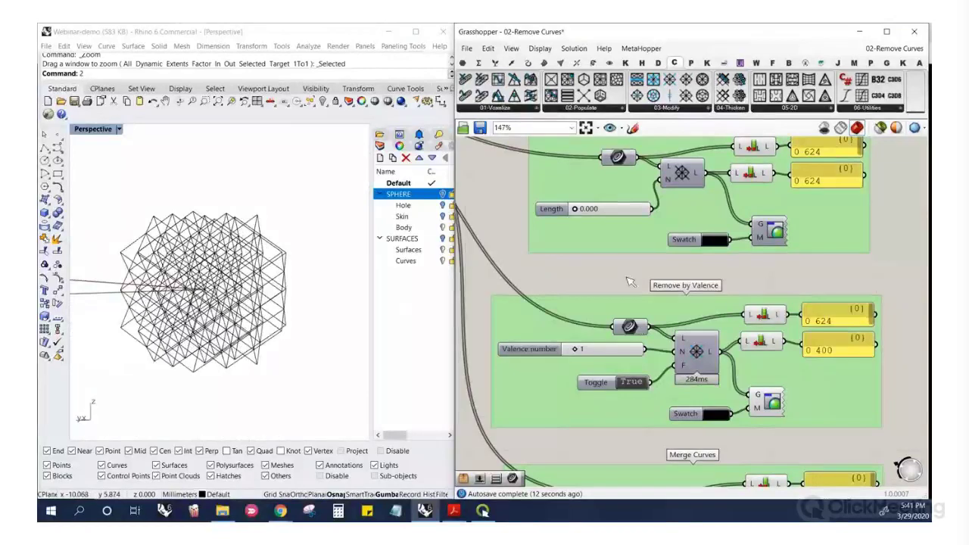
Turn off the custom preview of the lattice in the Remove by Valence group
scroll(617, 273, down, 5)
scroll(655, 401, up, 6)
scroll(685, 226, up, 1)
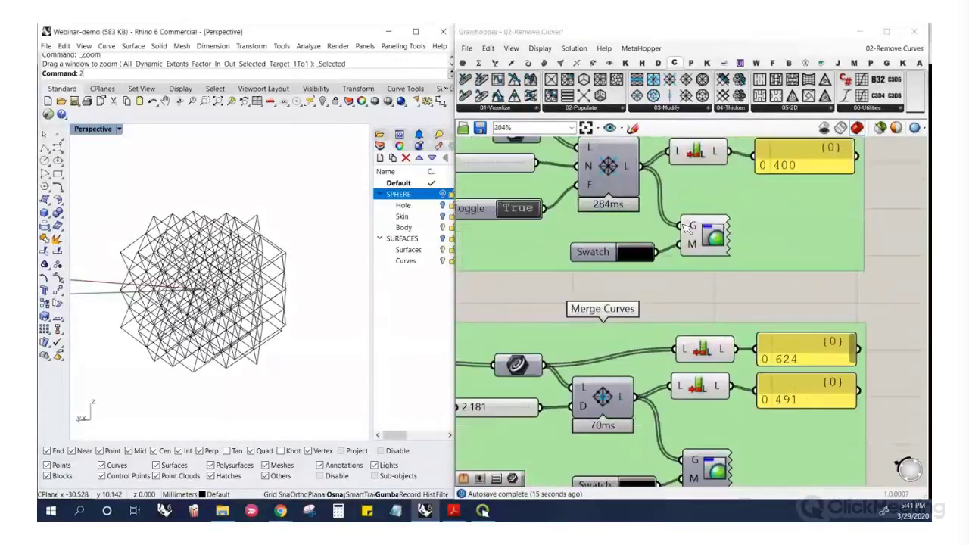
right_click(714, 239)
click(733, 255)
Turn on the custom preview of the lattice in the Merge Curves group
scroll(733, 257, down, 2)
scroll(737, 386, up, 3)
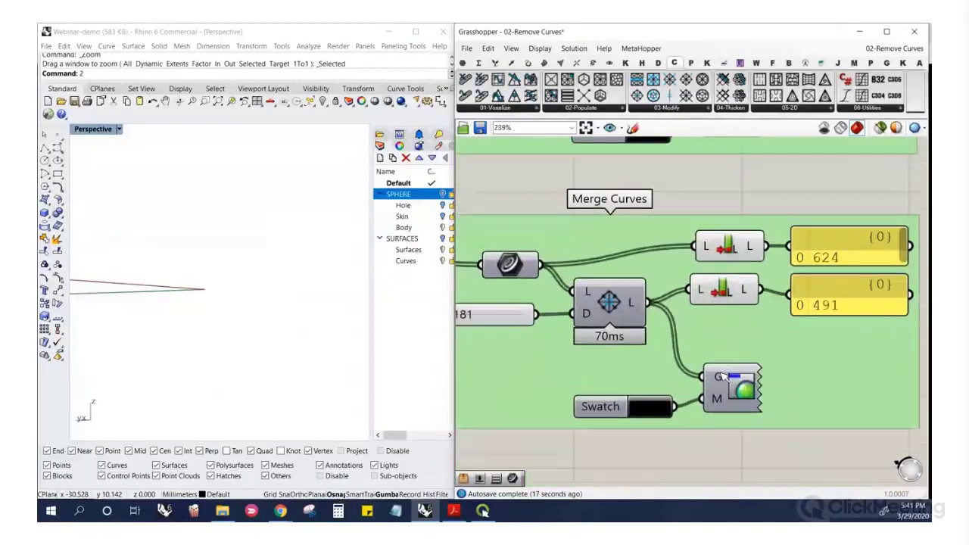
right_click(748, 390)
click(784, 411)
scroll(666, 331, down, 3)
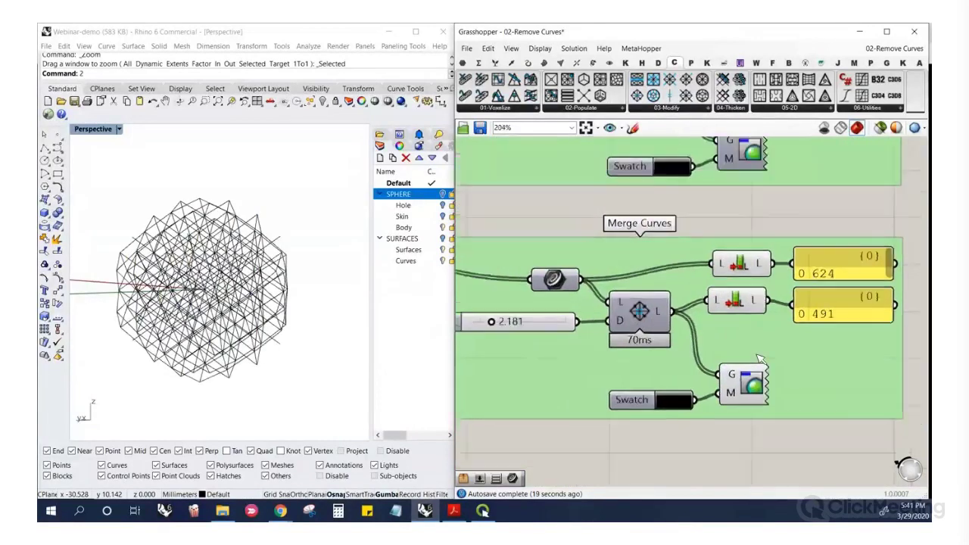
Set the Max Distance in the Merge Curves group to 0.000 and inspect the lattice's outer curves
scroll(666, 331, up, 3)
drag(569, 330, 74, 240)
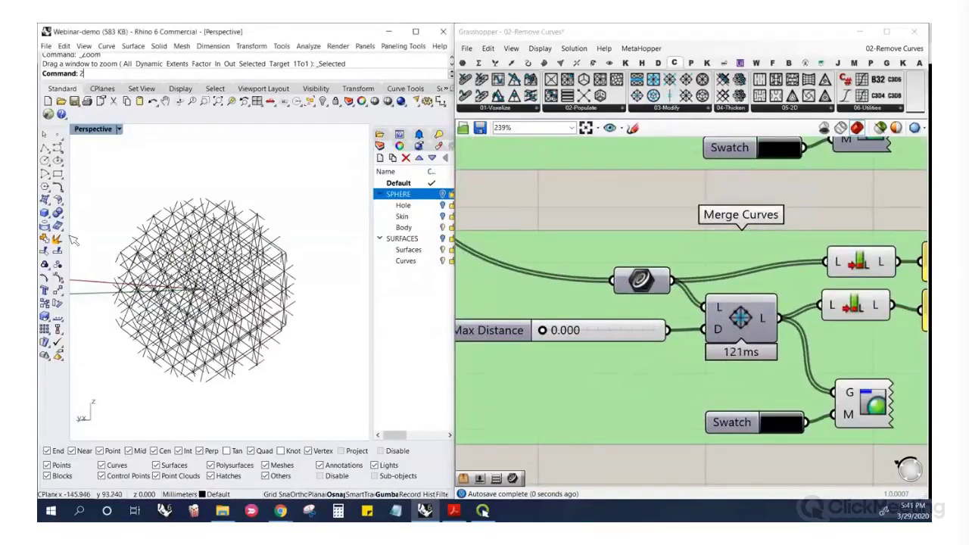
scroll(127, 233, up, 6)
right_drag(127, 233, 215, 256)
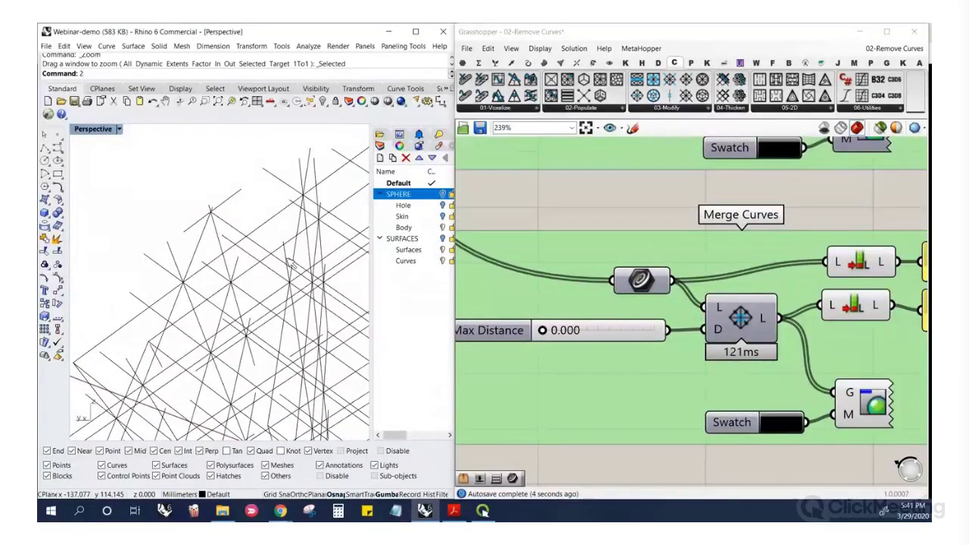
drag(545, 331, 538, 331)
Examine the curve ends along the lattice's outer edge from several angles and distances
scroll(560, 333, down, 4)
scroll(544, 286, up, 2)
scroll(197, 412, down, 8)
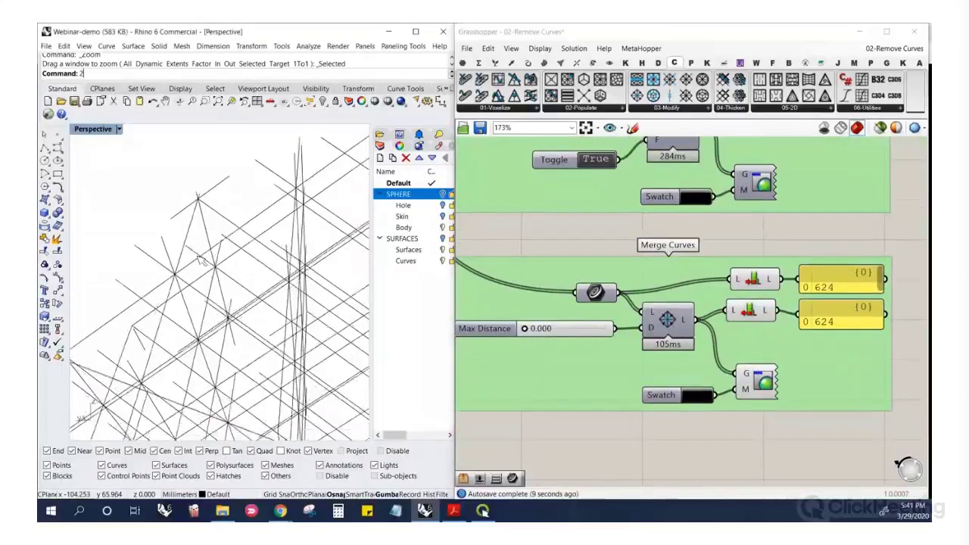
scroll(250, 420, up, 10)
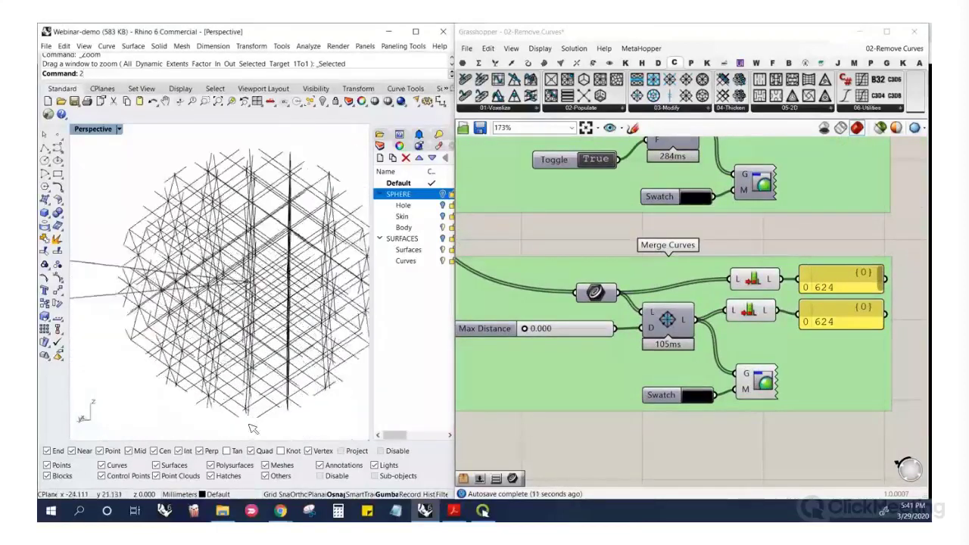
scroll(313, 401, up, 8)
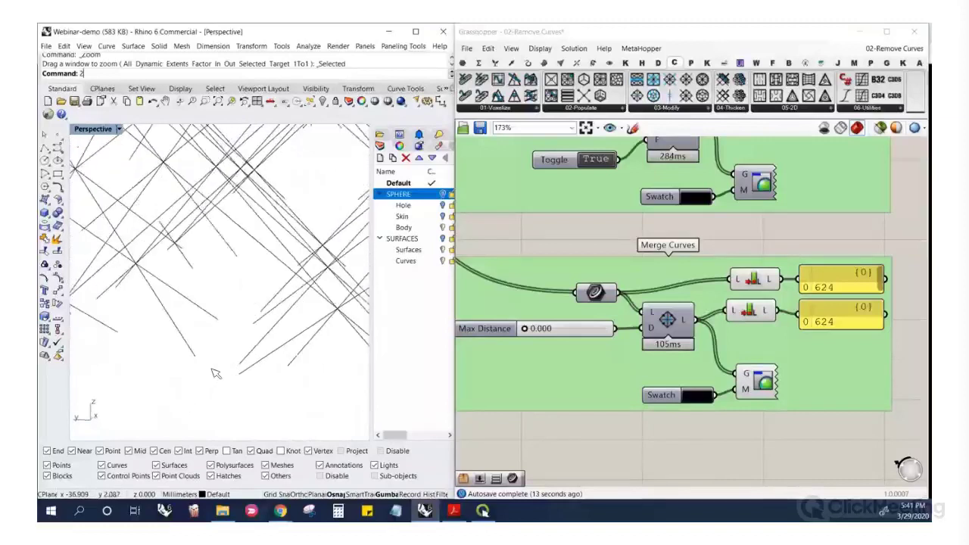
right_drag(157, 349, 223, 392)
scroll(281, 399, up, 5)
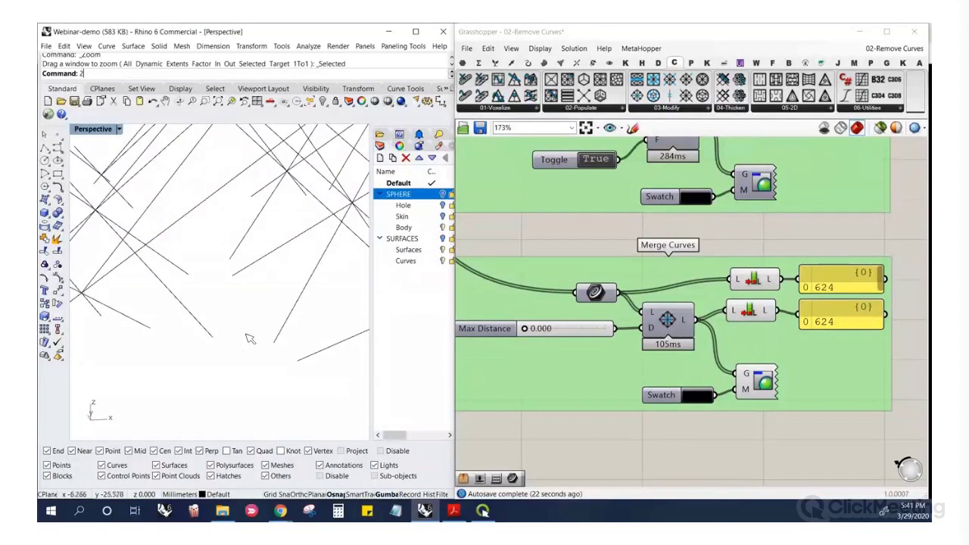
scroll(249, 338, down, 5)
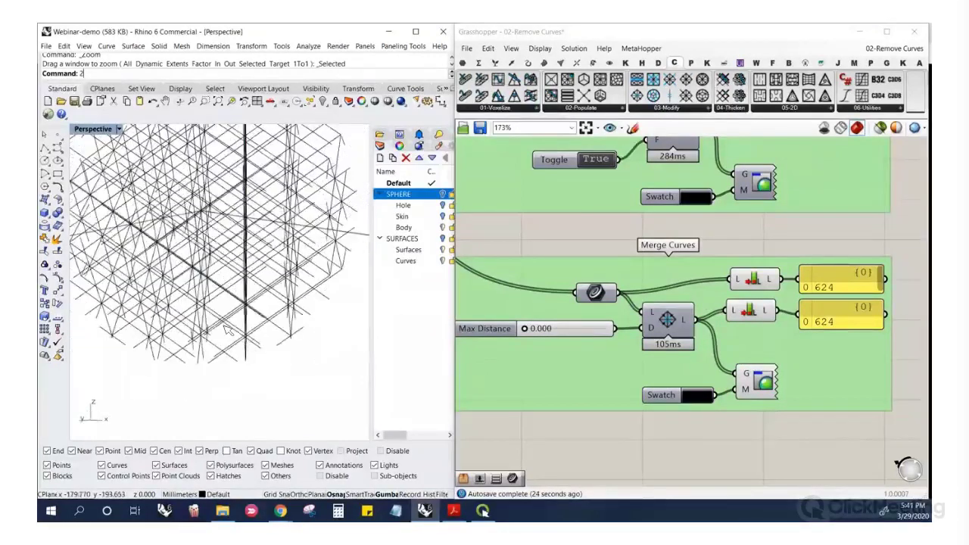
scroll(227, 329, down, 3)
Raise the Max Distance in the Merge Curves group through 1.040 to 2.081 and inspect the merged lattice
click(533, 334)
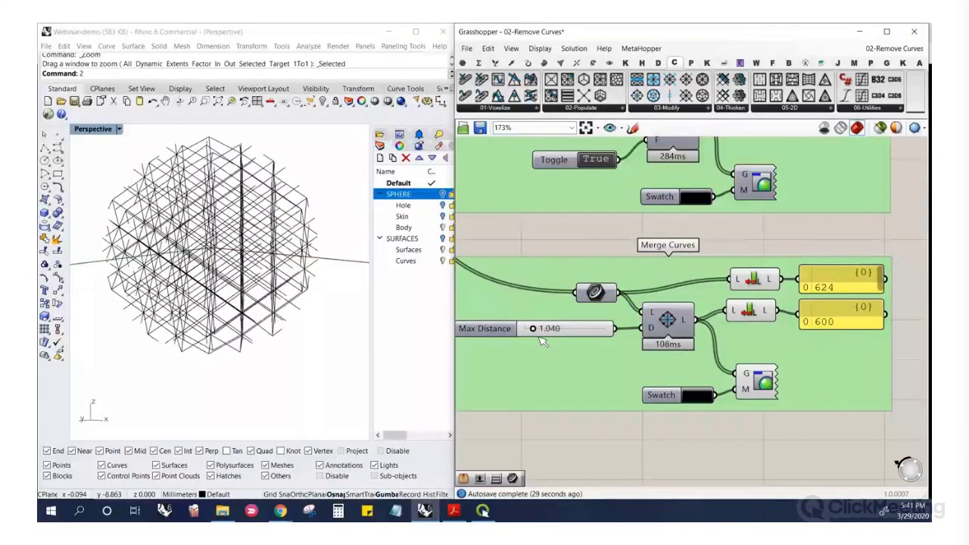
drag(548, 343, 547, 343)
right_drag(302, 326, 291, 284)
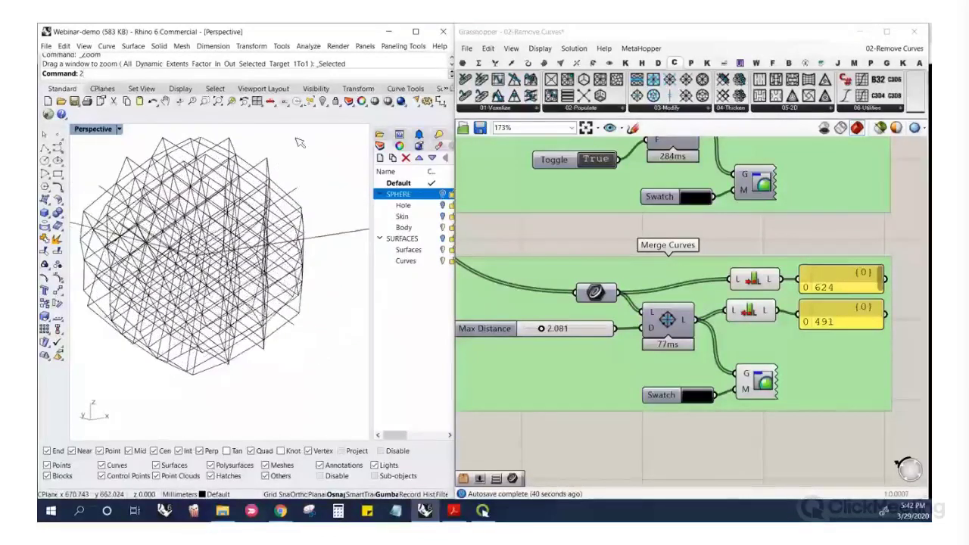
scroll(269, 270, up, 5)
scroll(316, 248, down, 5)
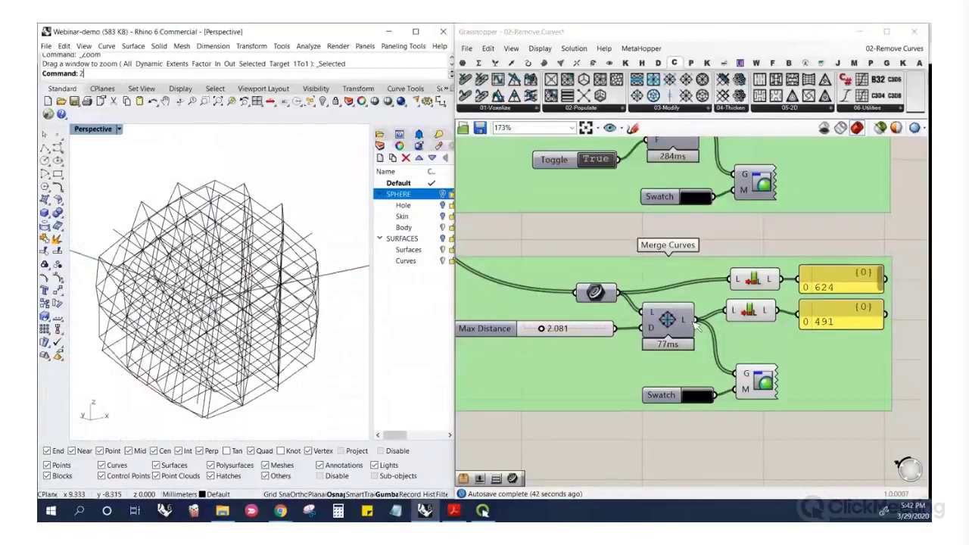
Turn off the Merge Curves custom preview and switch to the unnamed definition
right_click(765, 382)
click(791, 399)
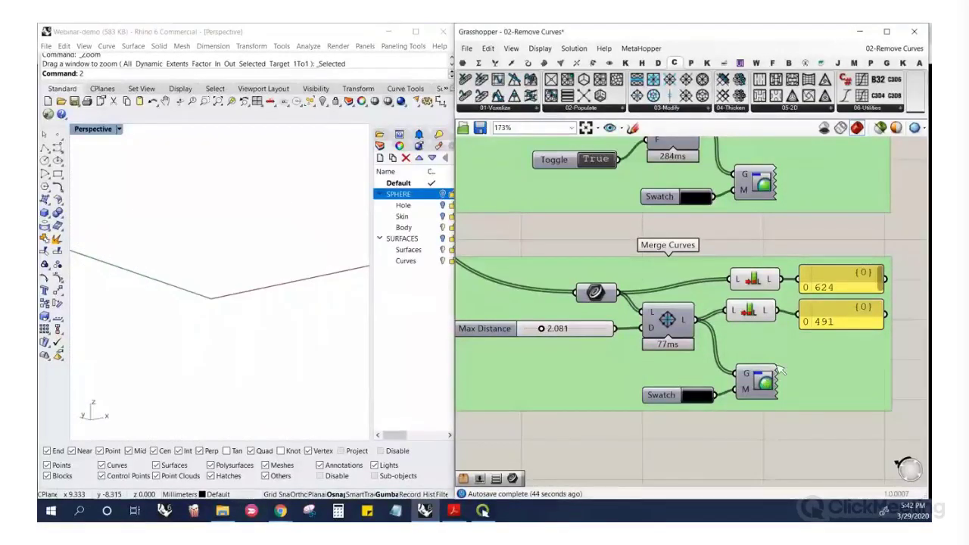
scroll(768, 356, down, 3)
click(890, 63)
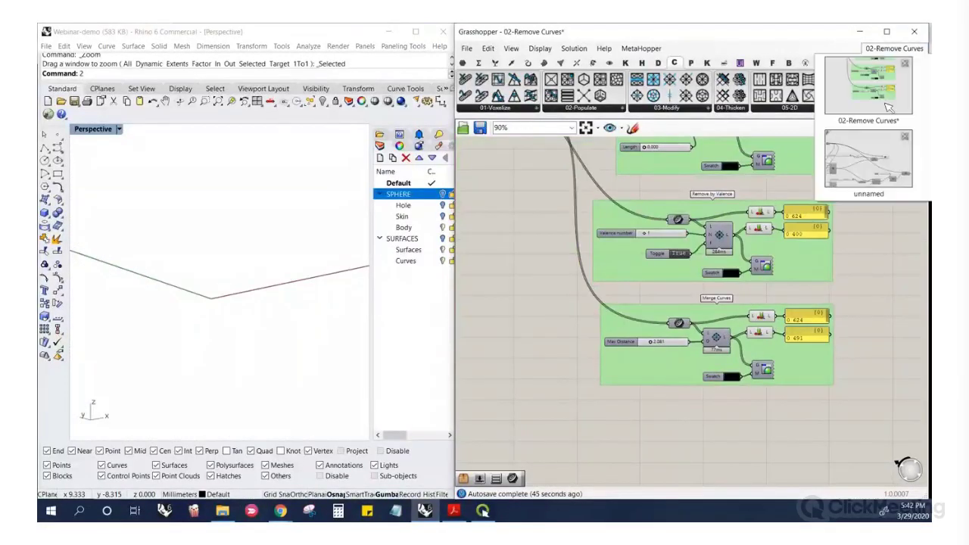
click(862, 182)
Find the Trim Lattice component in the definition and examine its two L outputs
scroll(657, 269, down, 3)
scroll(781, 275, up, 4)
drag(671, 307, 672, 294)
scroll(207, 326, down, 6)
scroll(212, 155, up, 4)
click(660, 266)
scroll(681, 293, up, 5)
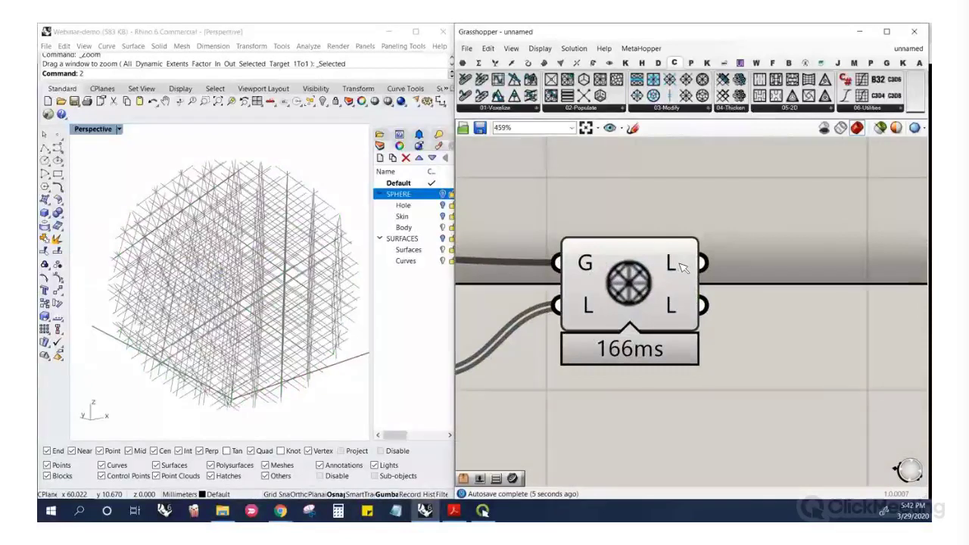
mouse_move(682, 266)
scroll(577, 381, down, 2)
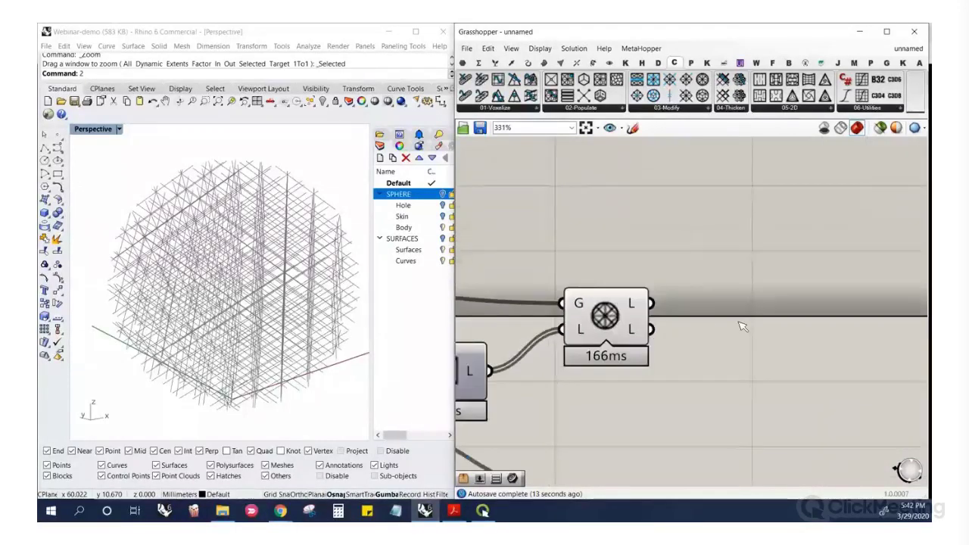
Add a Curve parameter beside the Trim Lattice component and connect it to the first L output
double_click(740, 327)
text(curve)
key(Return)
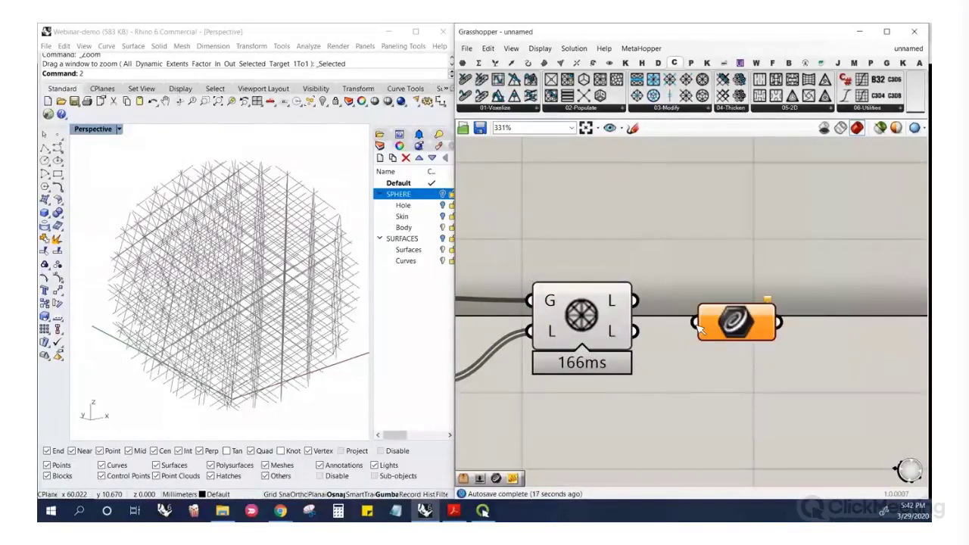
drag(696, 324, 634, 302)
drag(728, 320, 742, 290)
Turn off the Trim Lattice component's preview and reconnect the Curve parameter to its second L output
right_click(597, 320)
click(616, 327)
click(683, 266)
right_drag(274, 293, 173, 309)
drag(700, 288, 634, 331)
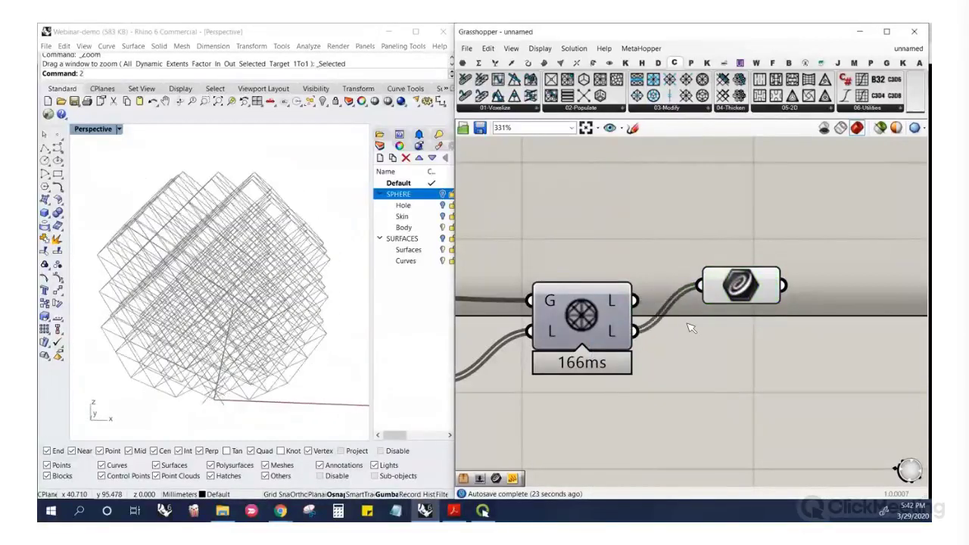
drag(742, 294, 729, 366)
click(717, 287)
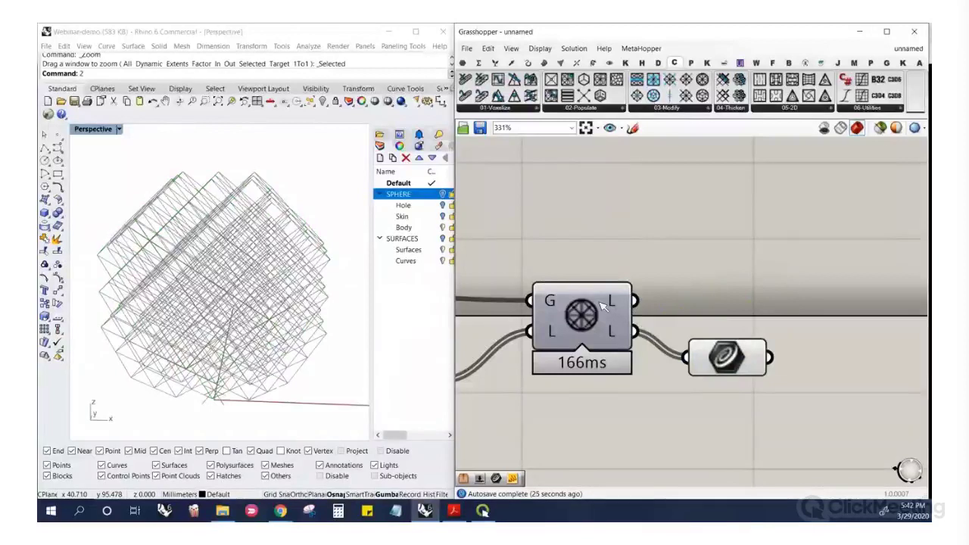
Switch the Curve parameter between the first and second L outputs of Trim Lattice and compare the resulting curves
click(663, 108)
drag(594, 318, 594, 327)
drag(682, 356, 635, 310)
right_drag(282, 265, 228, 244)
scroll(183, 231, up, 2)
scroll(182, 231, up, 3)
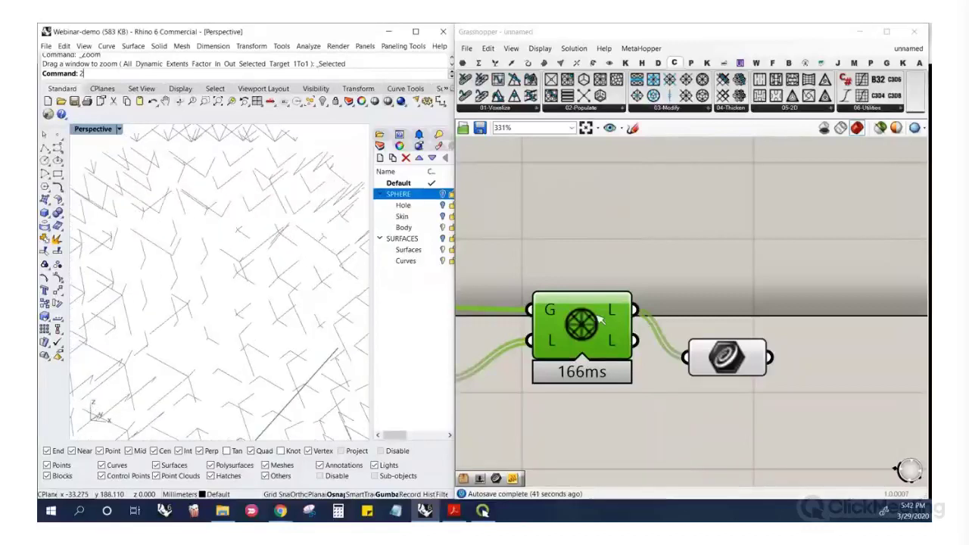
scroll(295, 293, down, 5)
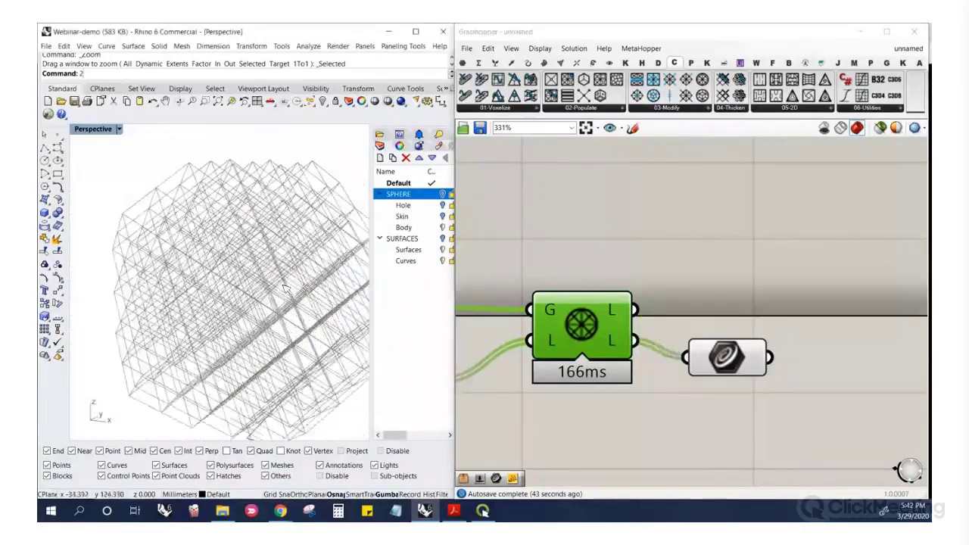
right_drag(293, 292, 246, 294)
drag(686, 356, 635, 310)
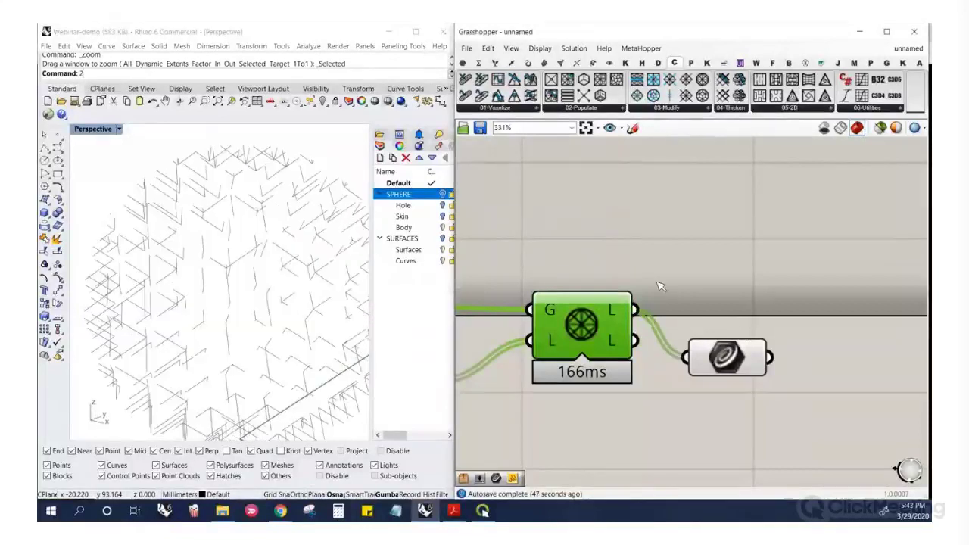
Reposition the Curve parameter, reconnect it to Trim Lattice's second L output, and inspect those curves
drag(728, 357, 718, 293)
click(647, 265)
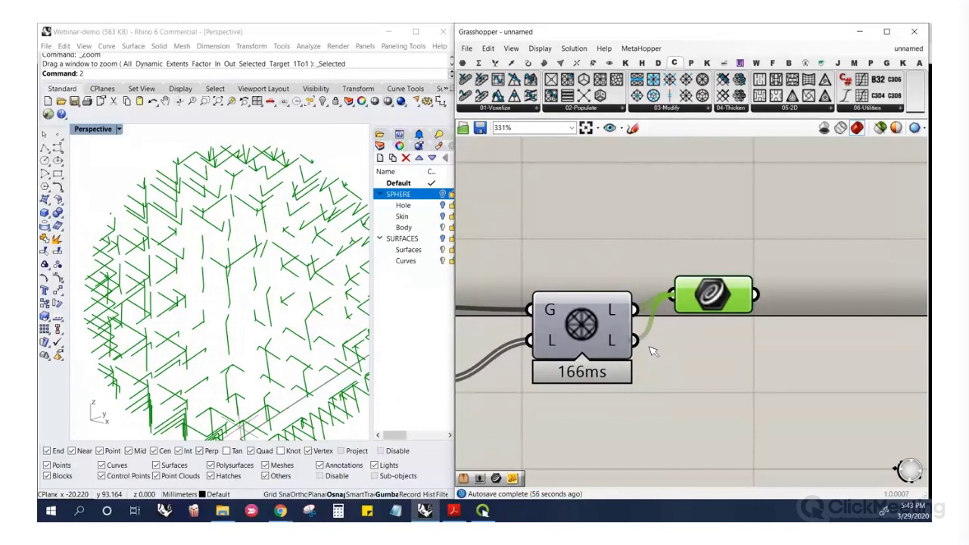
drag(713, 302, 727, 330)
click(704, 271)
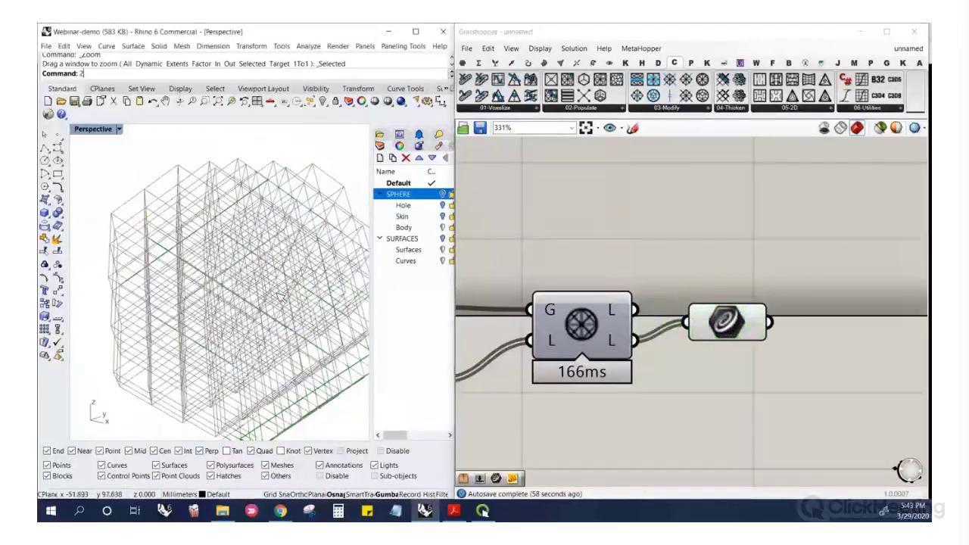
scroll(266, 326, down, 4)
scroll(291, 302, up, 4)
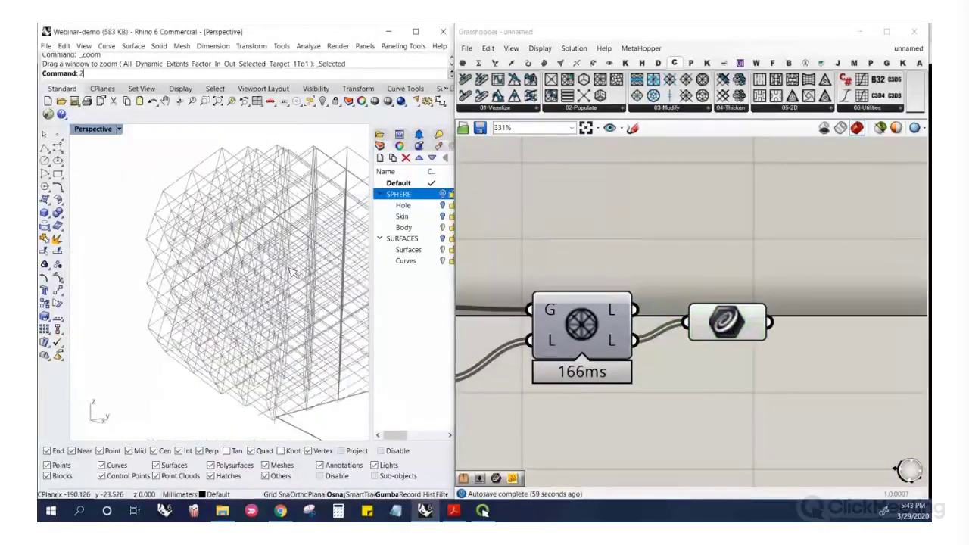
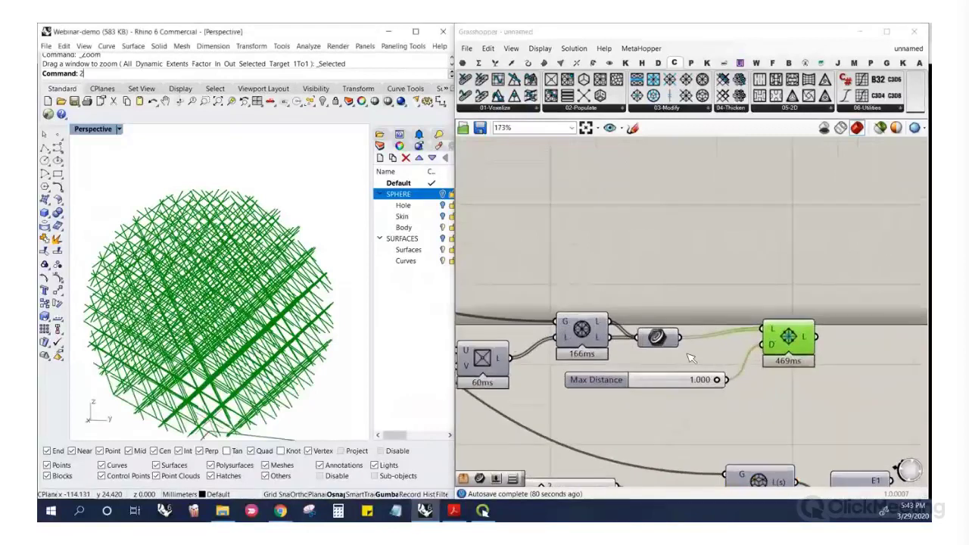
Set the maximum of the Max Distance slider to 10
double_click(589, 382)
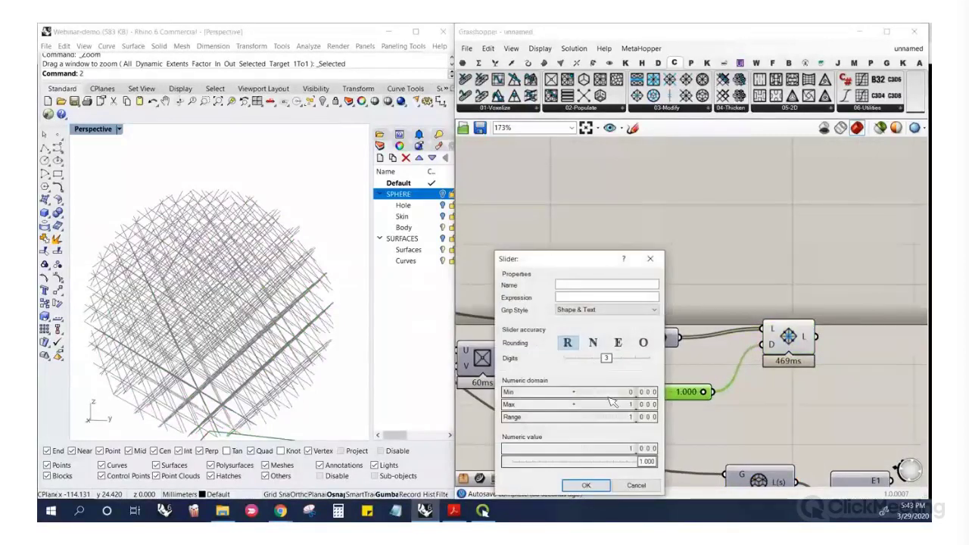
double_click(612, 406)
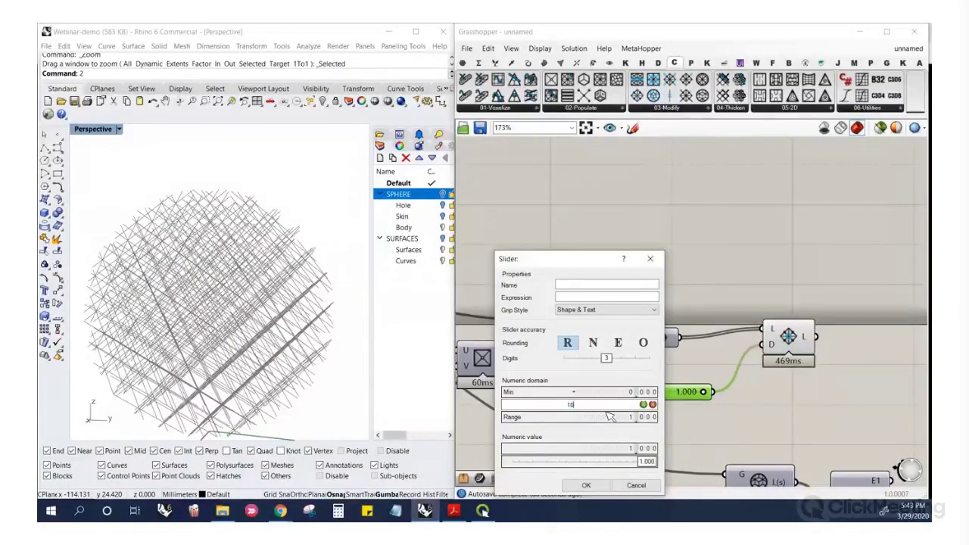
text(10)
click(586, 485)
scroll(664, 407, up, 3)
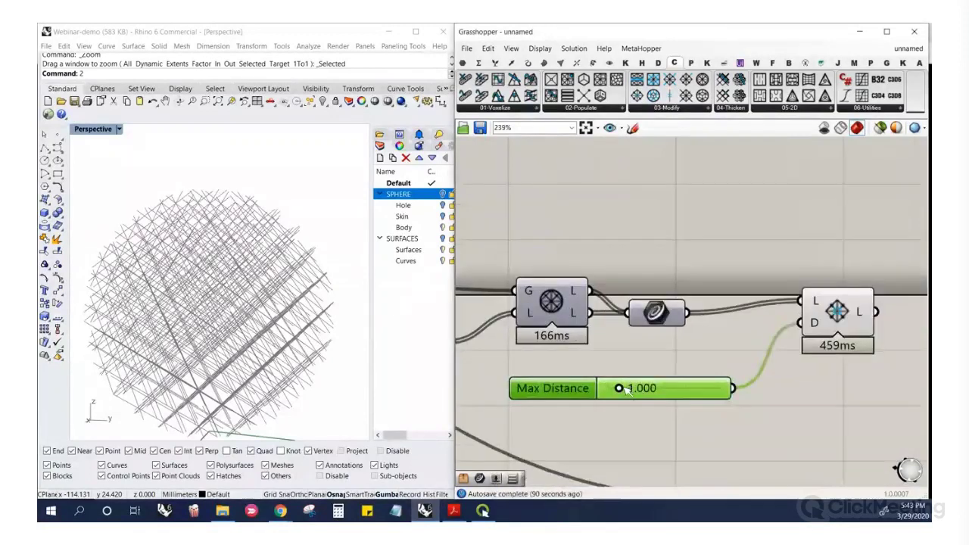
Raise the Max Distance to 4.216 and inspect the merged lattice
drag(633, 394, 665, 405)
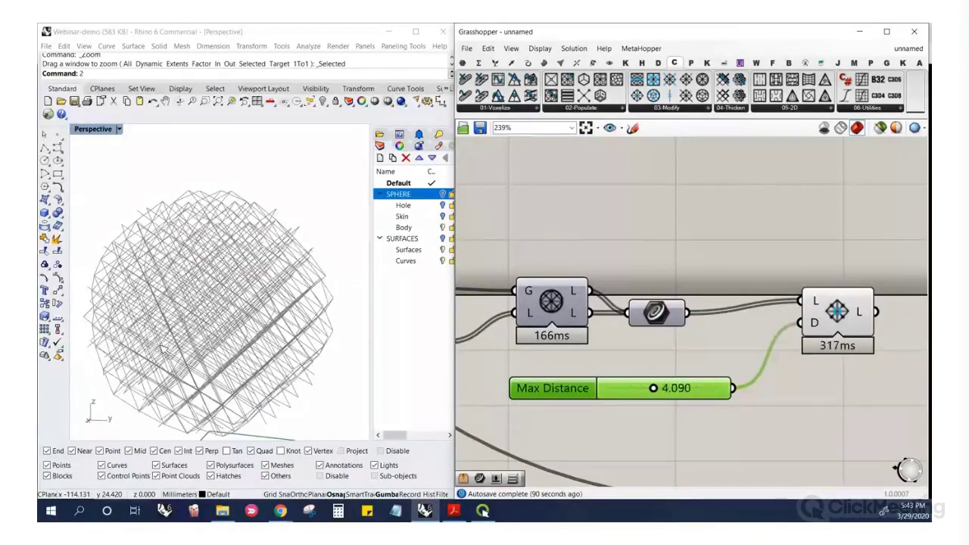
right_drag(163, 349, 198, 353)
scroll(578, 346, down, 3)
scroll(743, 326, up, 3)
Move Merge Curves nearer its inputs, then add a Remove By Valence component fed by its L output
click(687, 341)
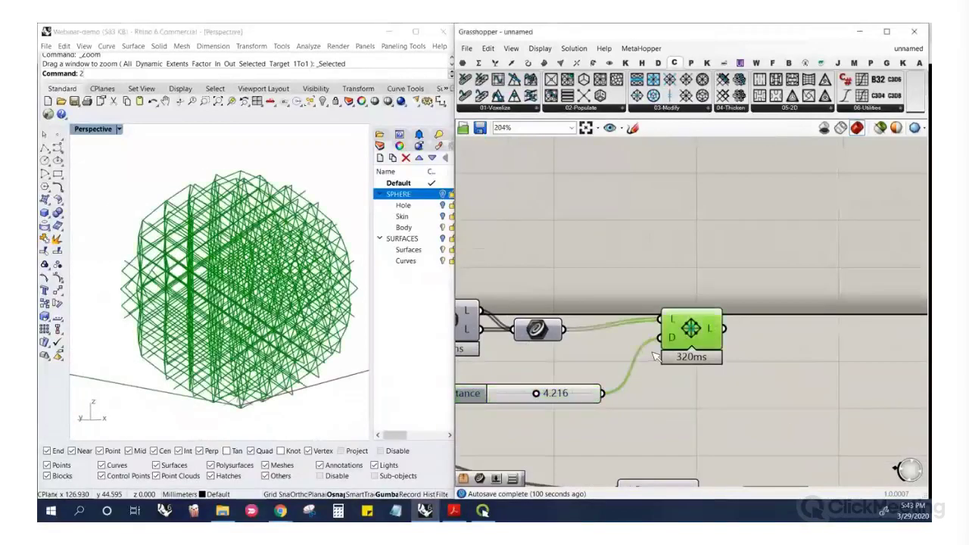
drag(697, 338, 656, 356)
click(767, 320)
click(704, 107)
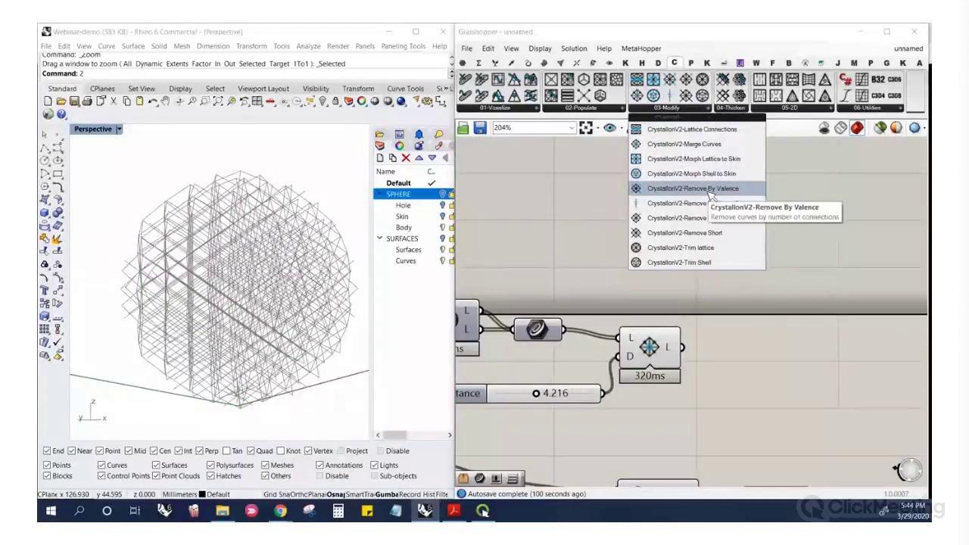
click(710, 195)
click(772, 359)
drag(754, 361, 771, 386)
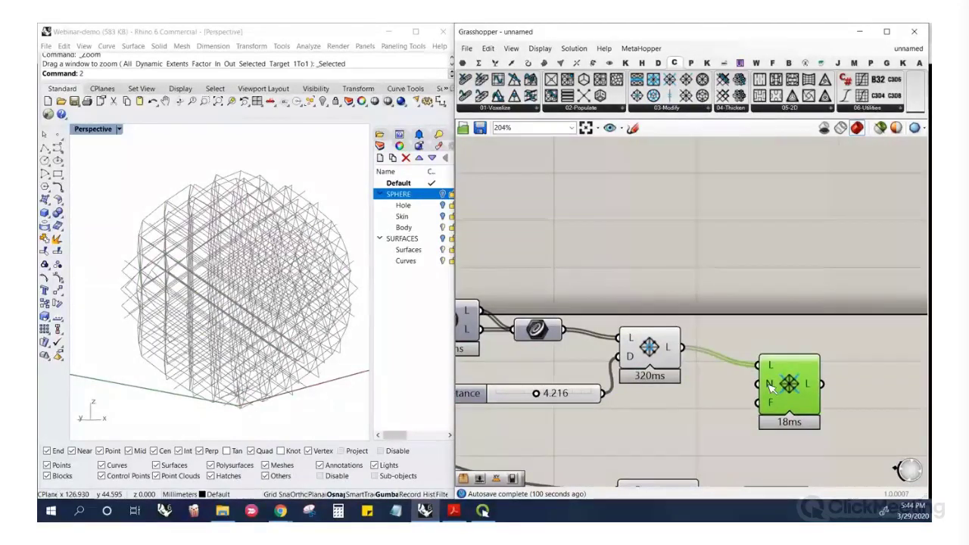
Feed Remove By Valence's N input from a number slider ranging up to 10, set to 1, and shift the component to make room
double_click(700, 407)
text(10)
key(Return)
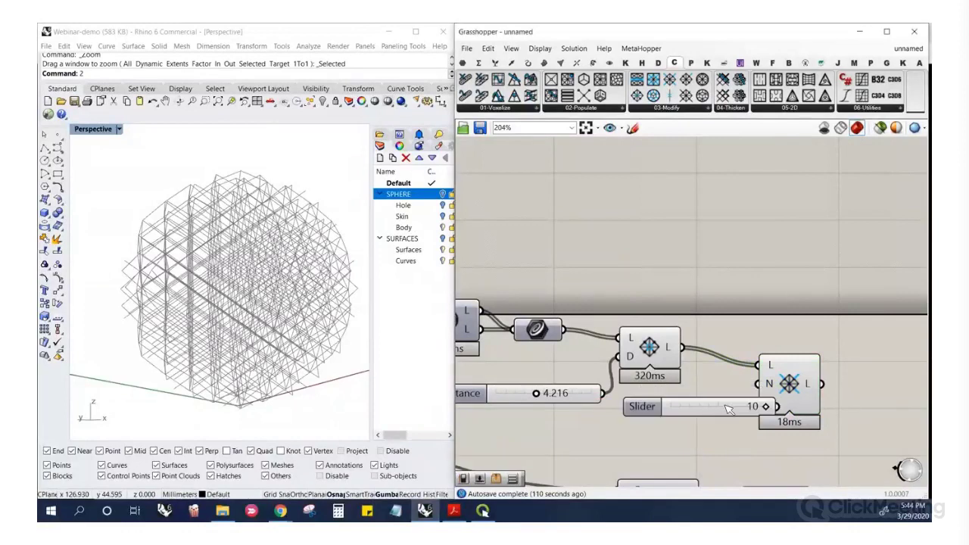
drag(685, 409, 682, 410)
drag(810, 377, 872, 391)
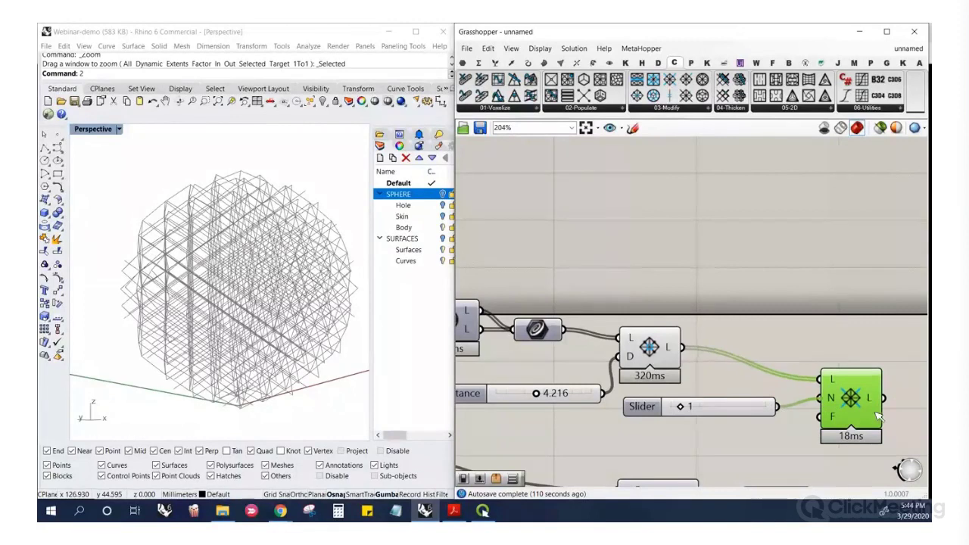
scroll(865, 409, down, 2)
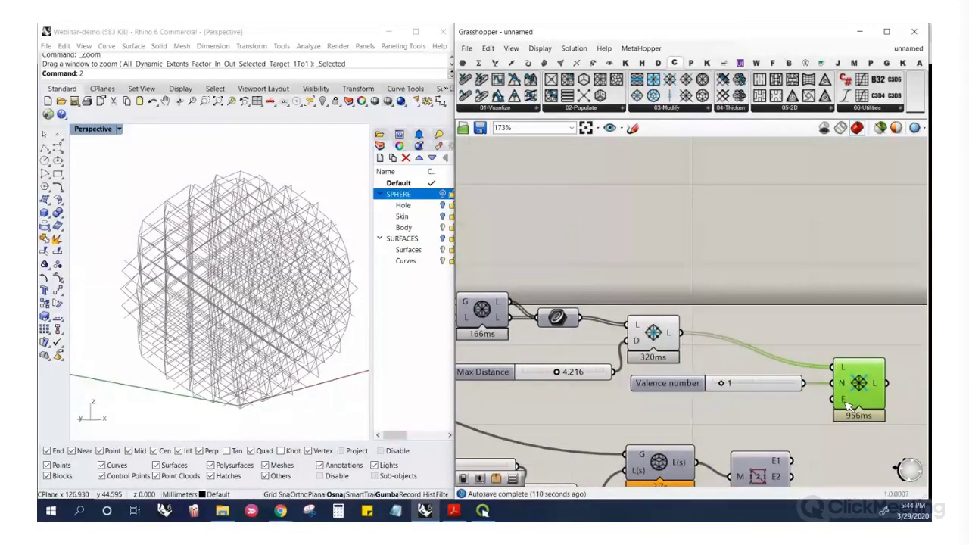
Add a Boolean Toggle, connect it to Remove By Valence's F input, and set it to True
double_click(795, 411)
text(bool)
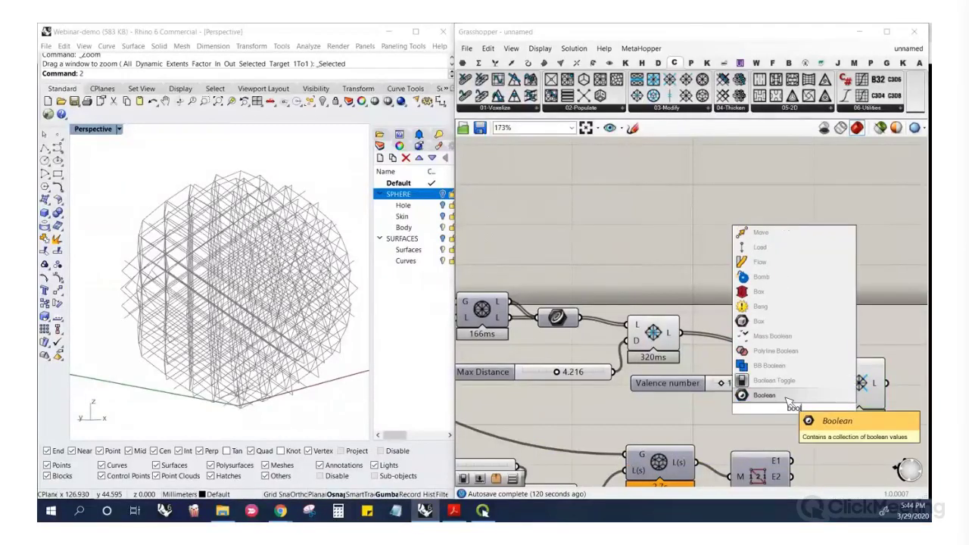
click(790, 382)
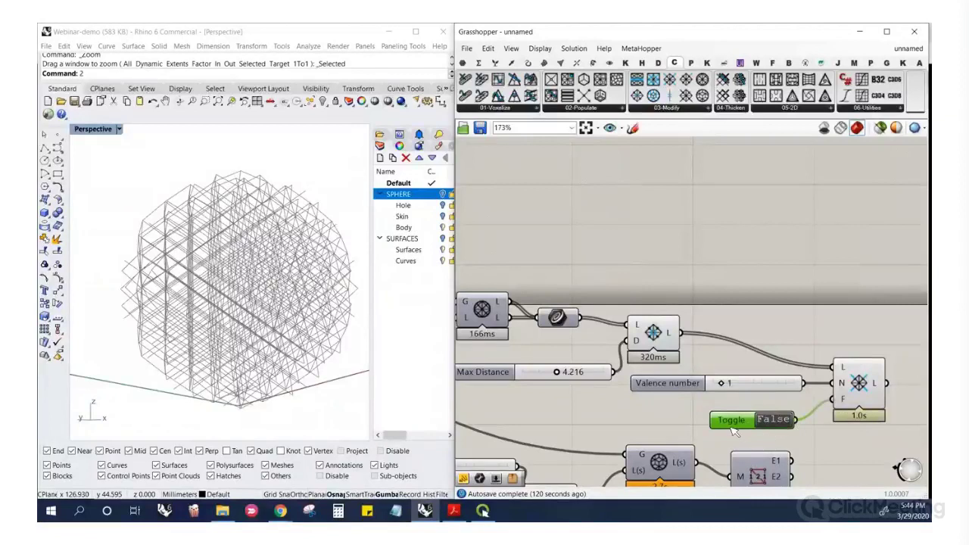
drag(732, 430, 740, 421)
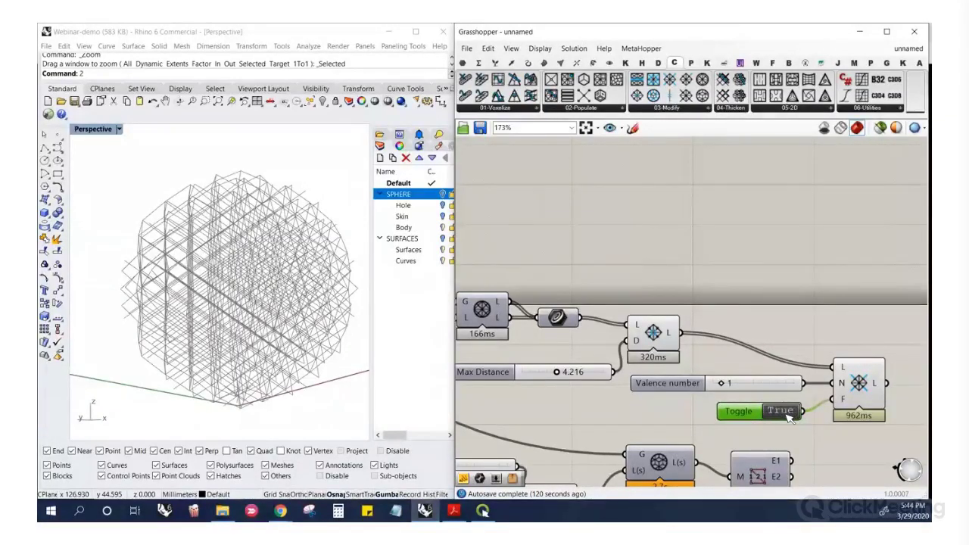
Hide the Merge Curves preview and switch the valence toggle to False and back to True to compare the curves
right_click(646, 325)
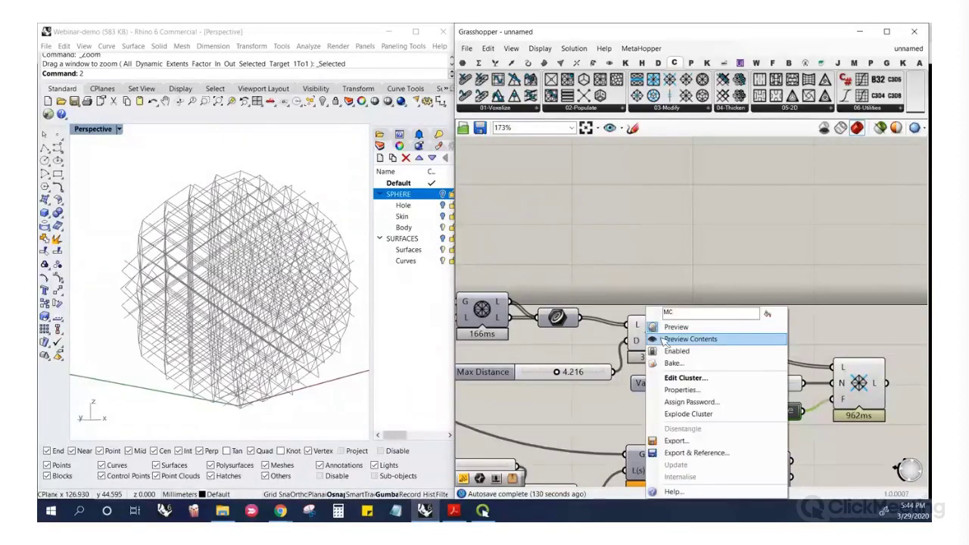
click(662, 327)
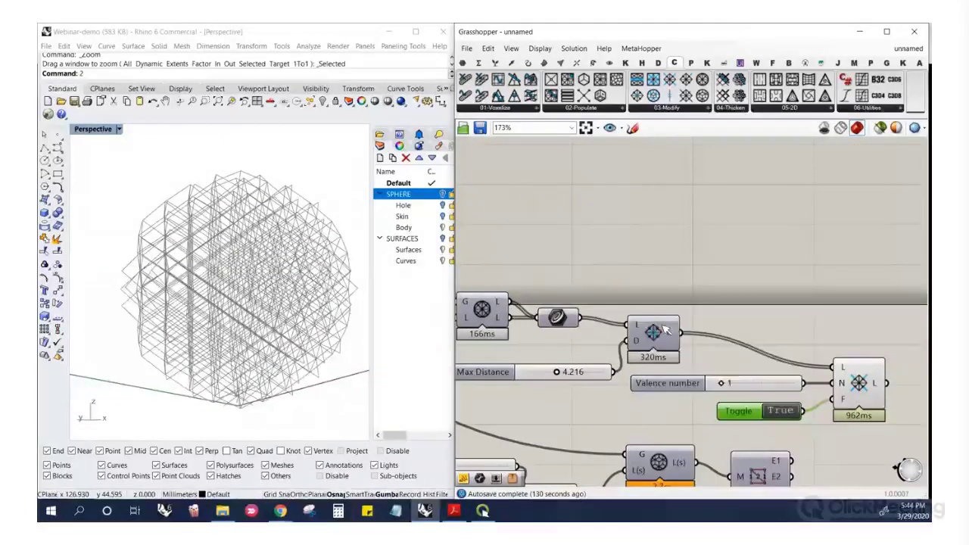
double_click(794, 414)
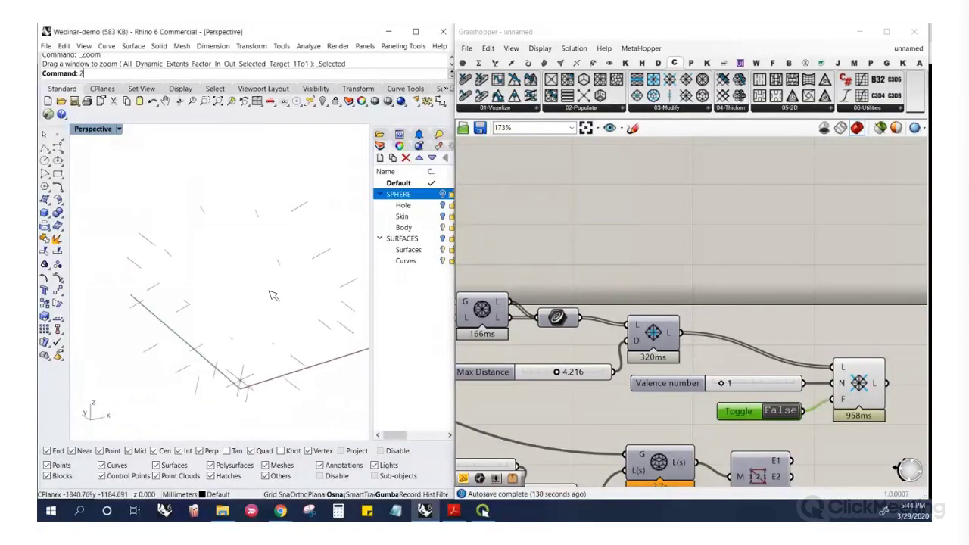
click(788, 417)
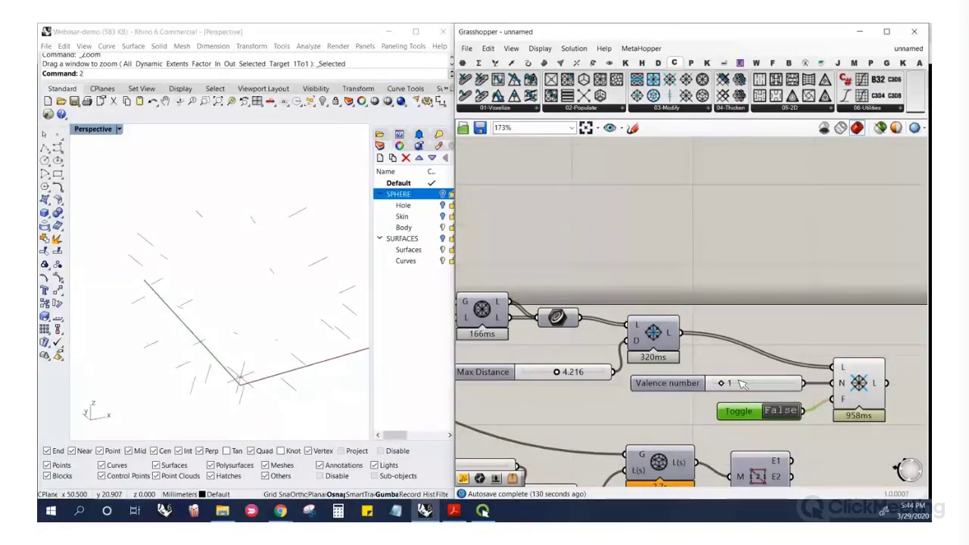
click(807, 352)
Examine the definition from the Remove By Valence component back to the source geometry parameter
scroll(735, 355, down, 4)
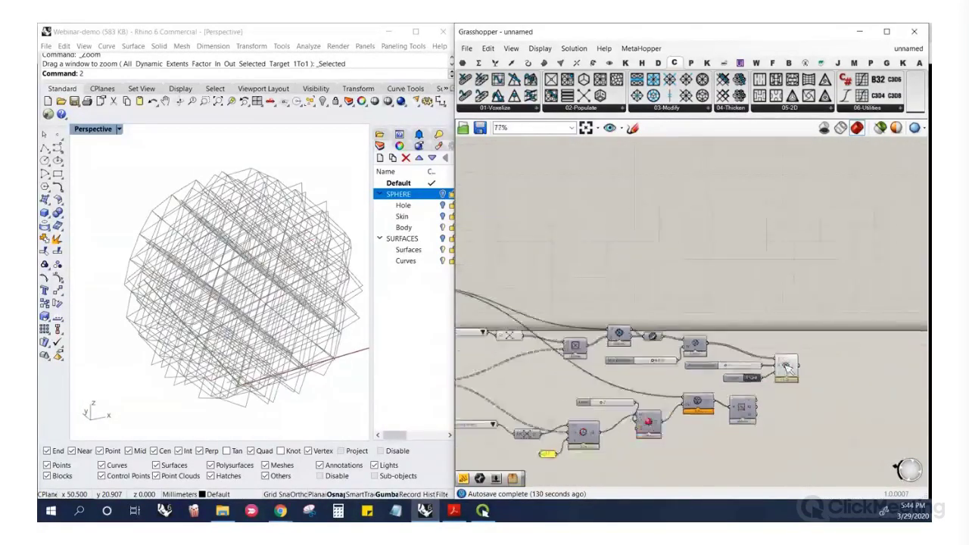
scroll(782, 363, up, 4)
scroll(830, 408, down, 5)
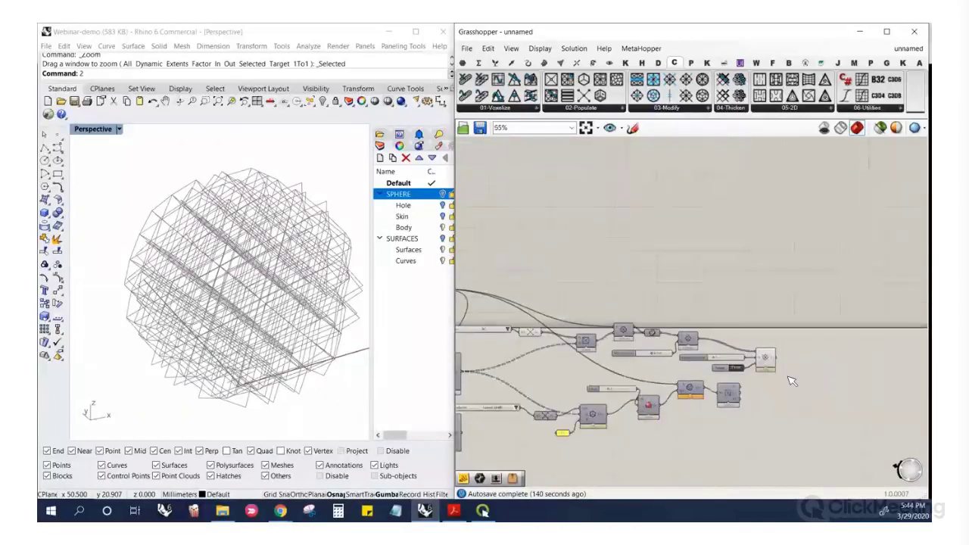
drag(787, 379, 632, 306)
click(654, 259)
scroll(581, 282, up, 4)
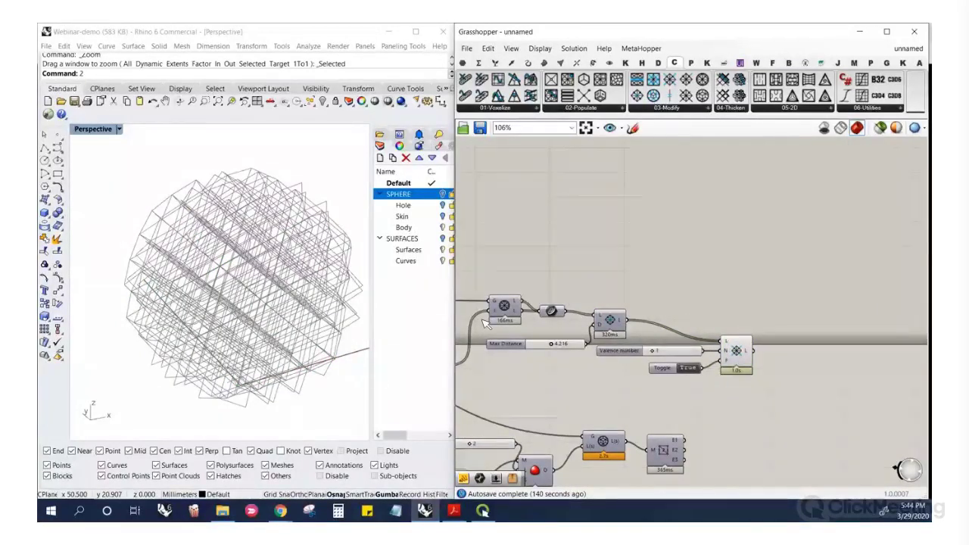
scroll(764, 316, down, 4)
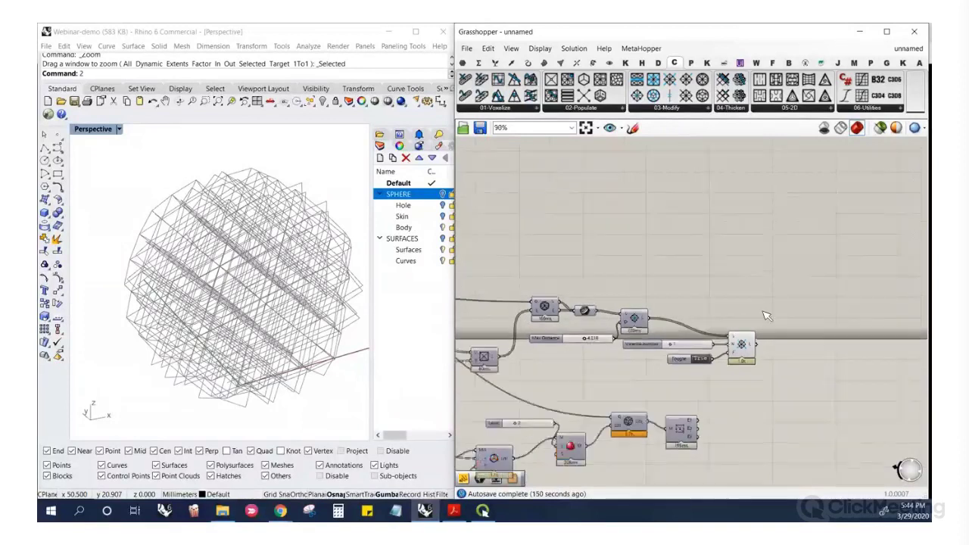
scroll(596, 300, up, 4)
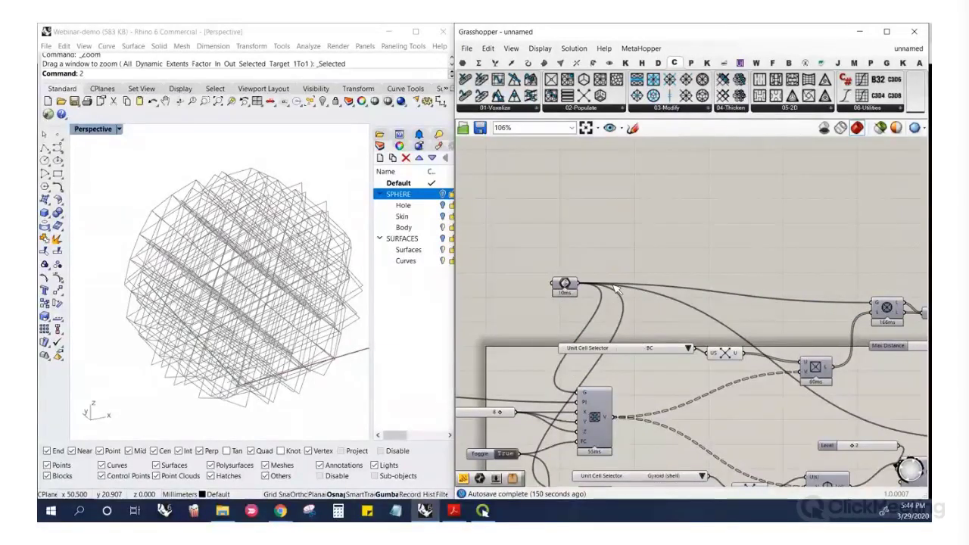
scroll(522, 252, down, 4)
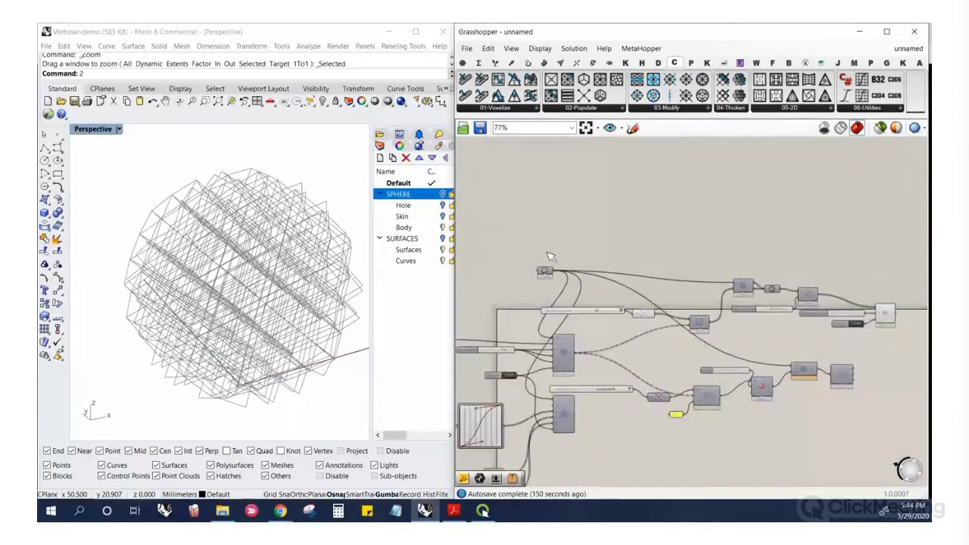
scroll(517, 274, up, 4)
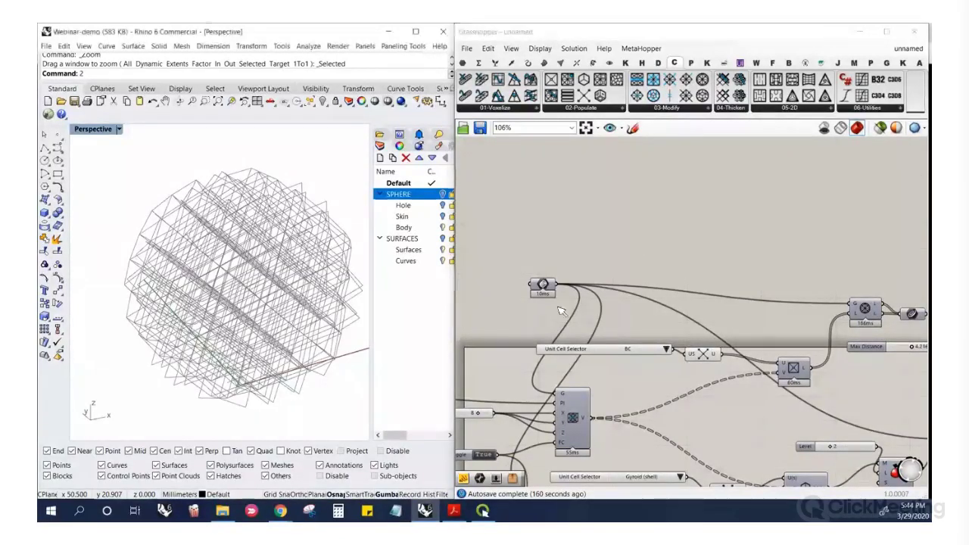
Reposition the source geometry parameter and add a Mesh Brep component with its B input fed by it
drag(550, 284, 530, 280)
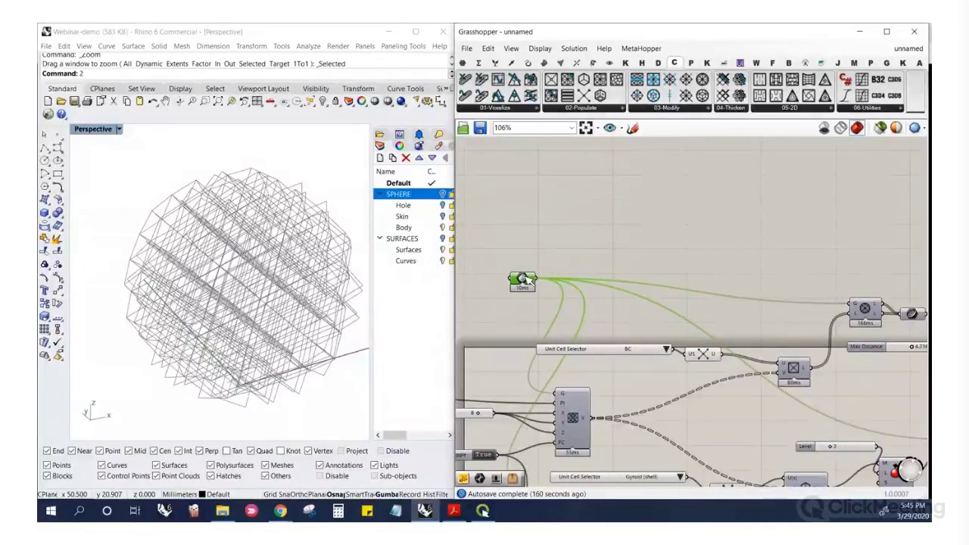
click(610, 252)
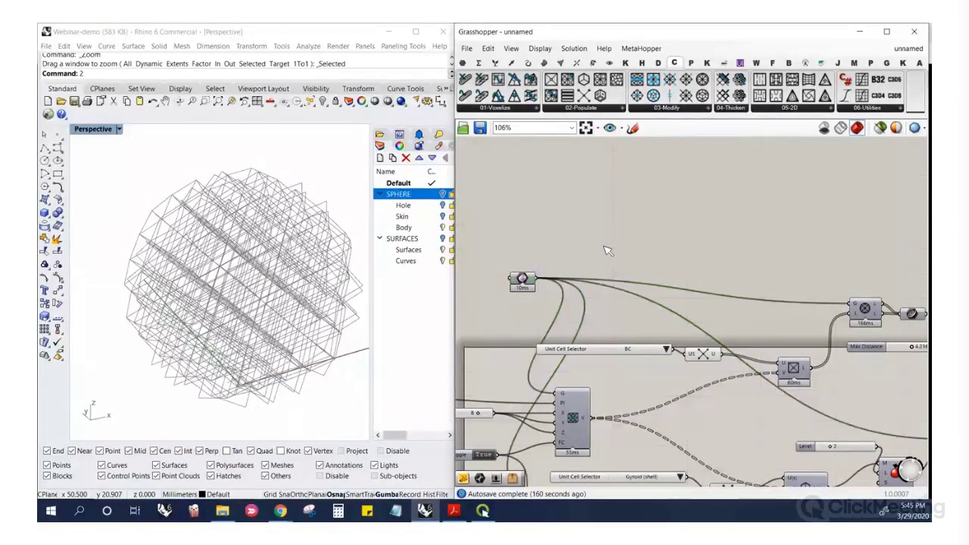
double_click(608, 251)
text(mesh)
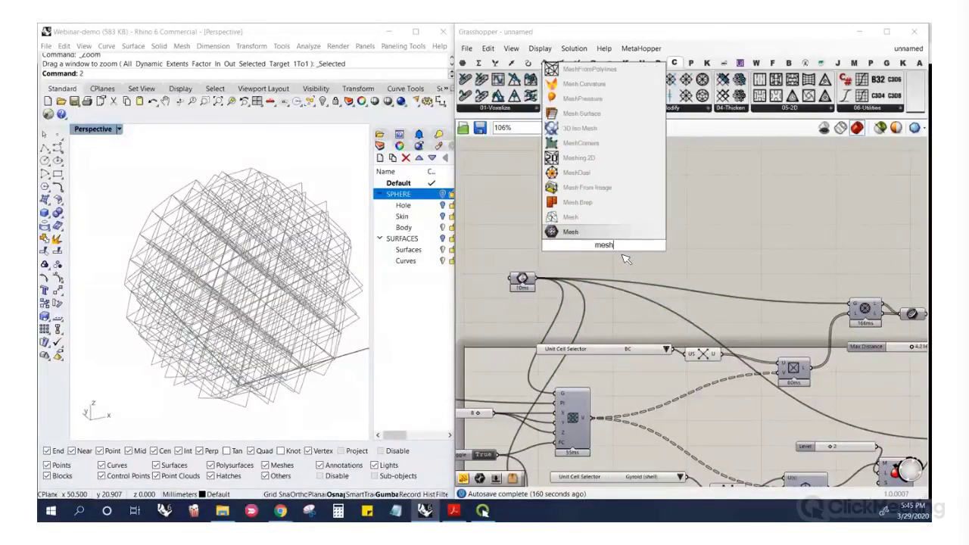
click(595, 203)
drag(588, 240, 538, 277)
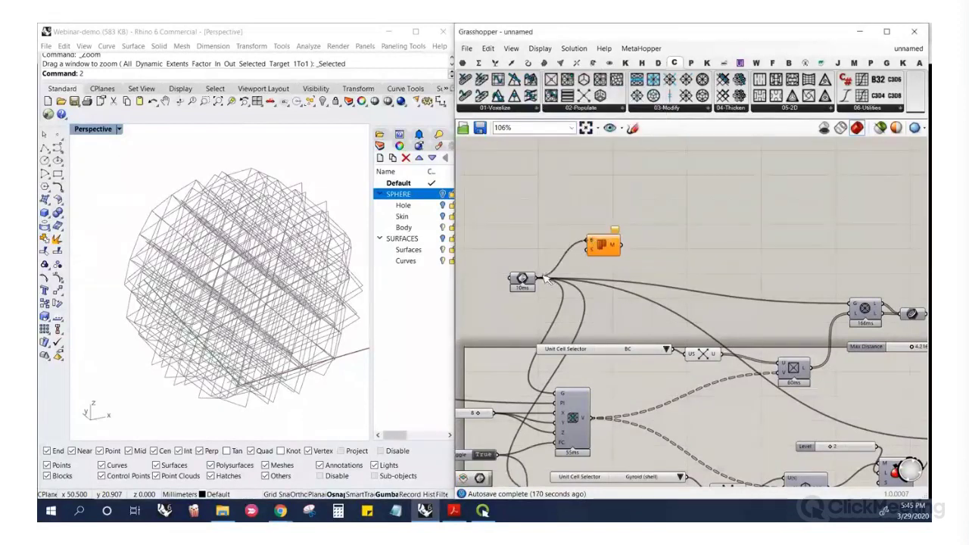
drag(601, 258, 630, 249)
Add a Mesh Edges component fed by Mesh Brep's M output and inspect the sphere's mesh
double_click(673, 257)
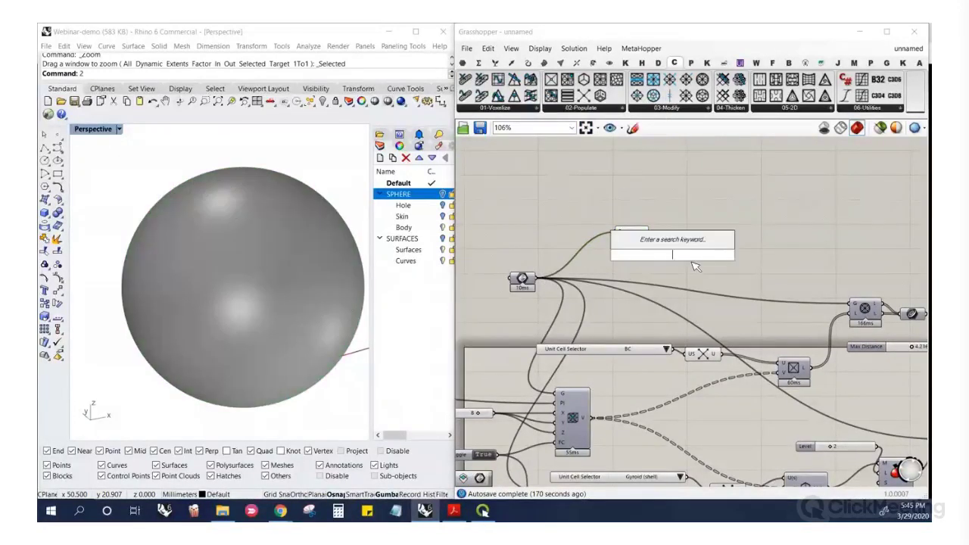
text(meshedges)
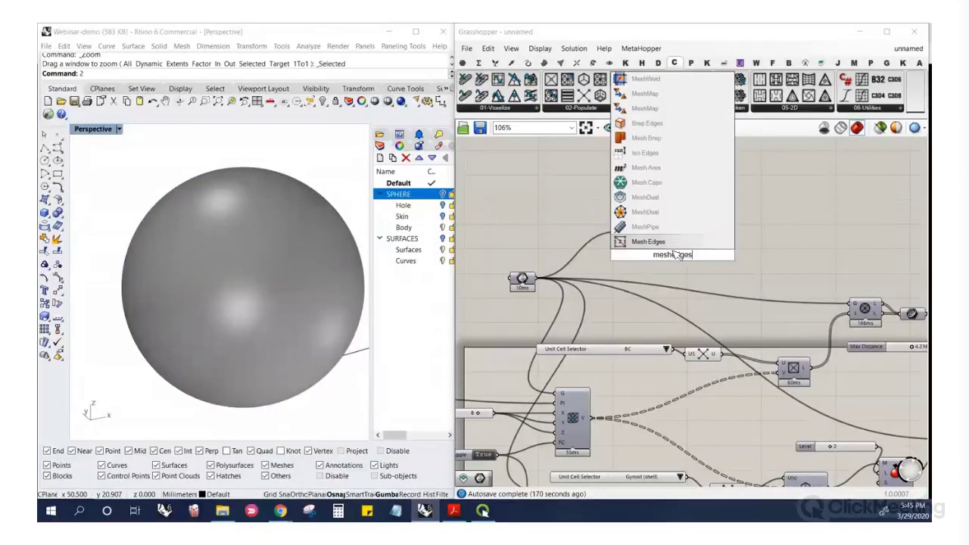
key(Return)
drag(654, 255, 701, 264)
click(679, 229)
scroll(257, 315, up, 6)
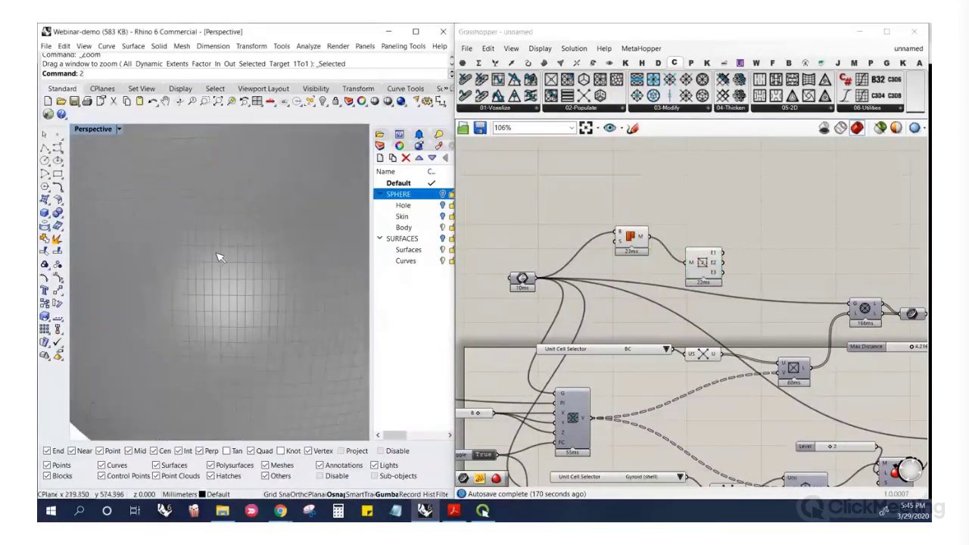
scroll(248, 293, down, 8)
scroll(237, 252, up, 4)
right_drag(253, 295, 242, 266)
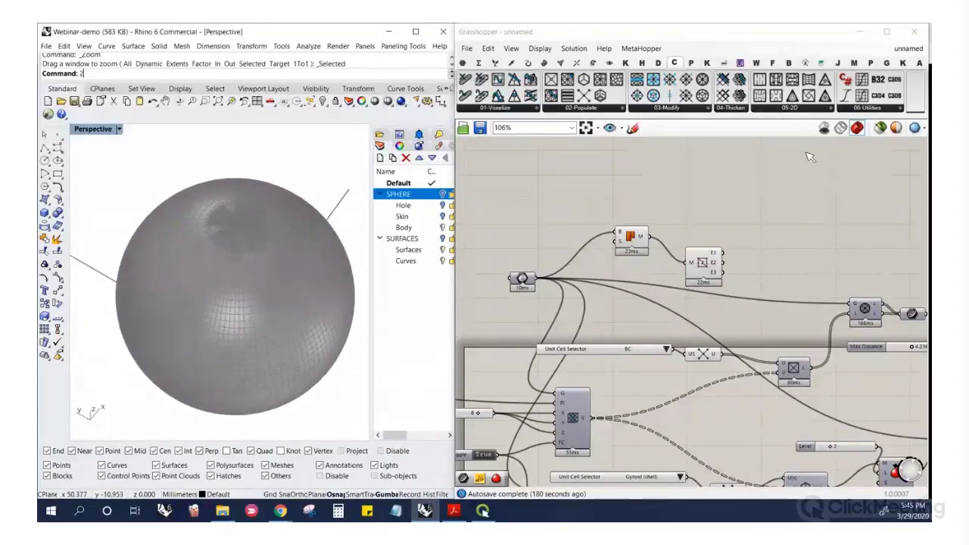
Add a Settings (Custom) component, connect it to Mesh Brep's S input, and inspect the remeshed sphere
click(560, 63)
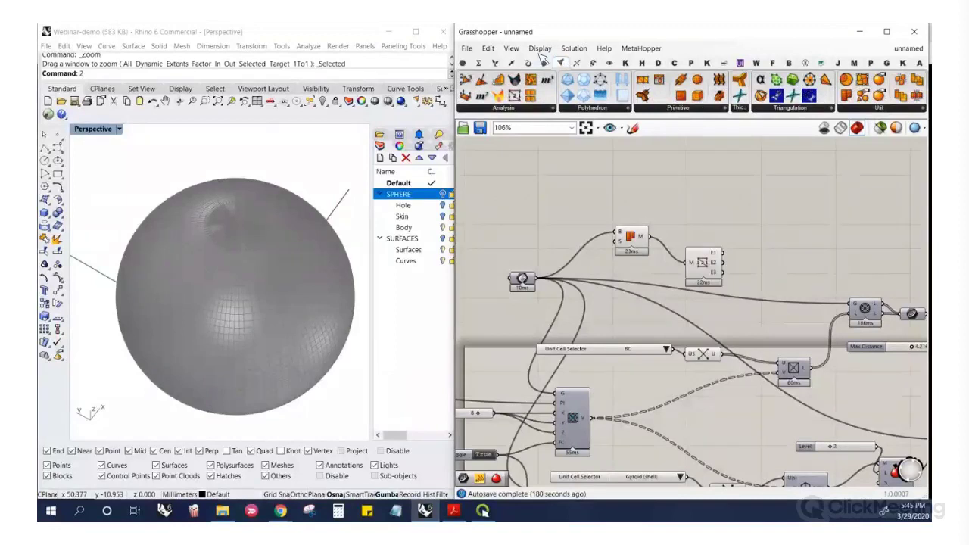
click(880, 108)
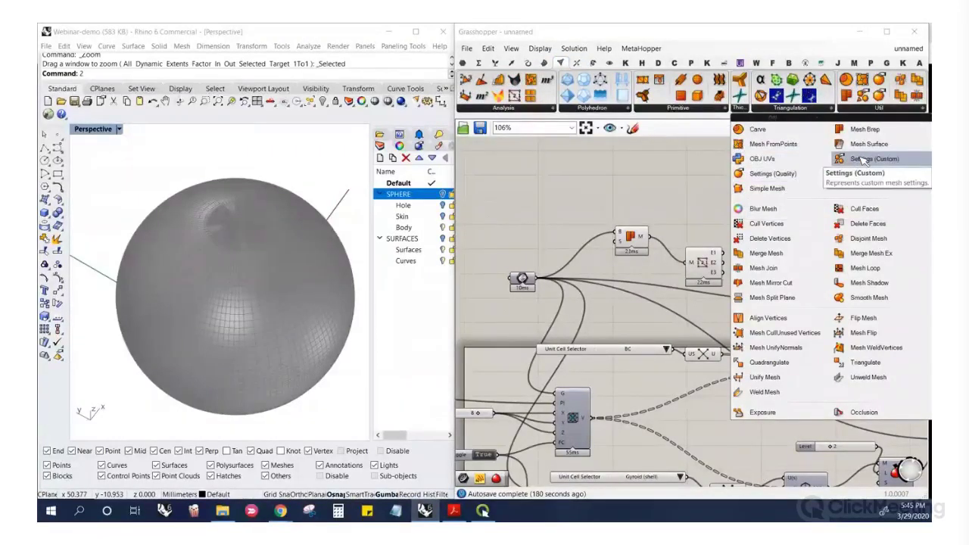
click(602, 233)
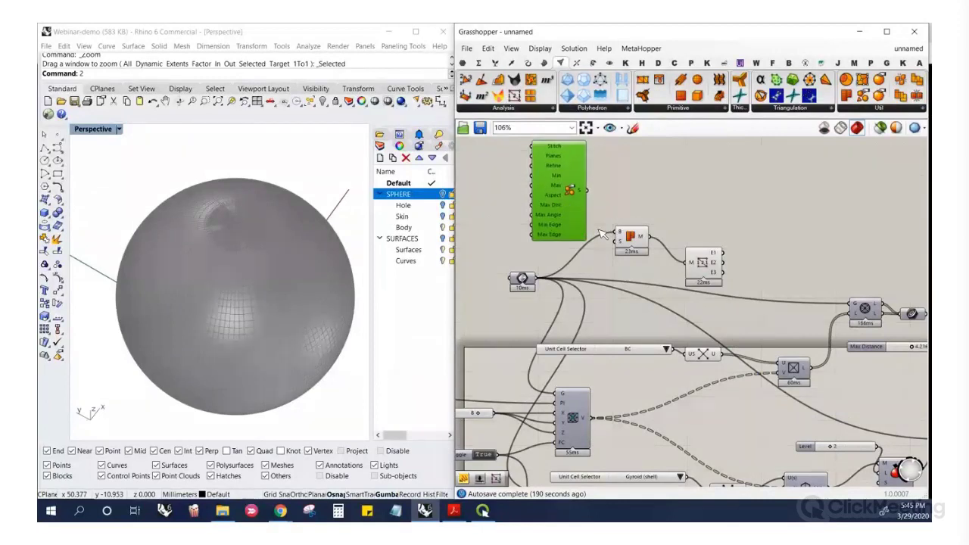
click(616, 249)
right_drag(246, 393, 261, 322)
scroll(219, 341, down, 4)
scroll(229, 326, up, 6)
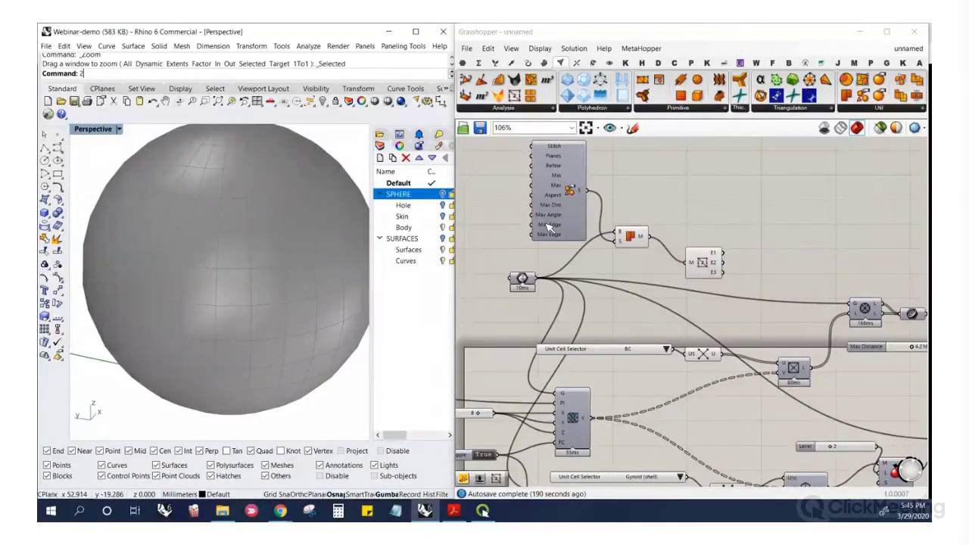
Feed the custom mesh settings' edge-length input from a slider ranging up to 10, set to 8, and inspect the mesh
double_click(487, 242)
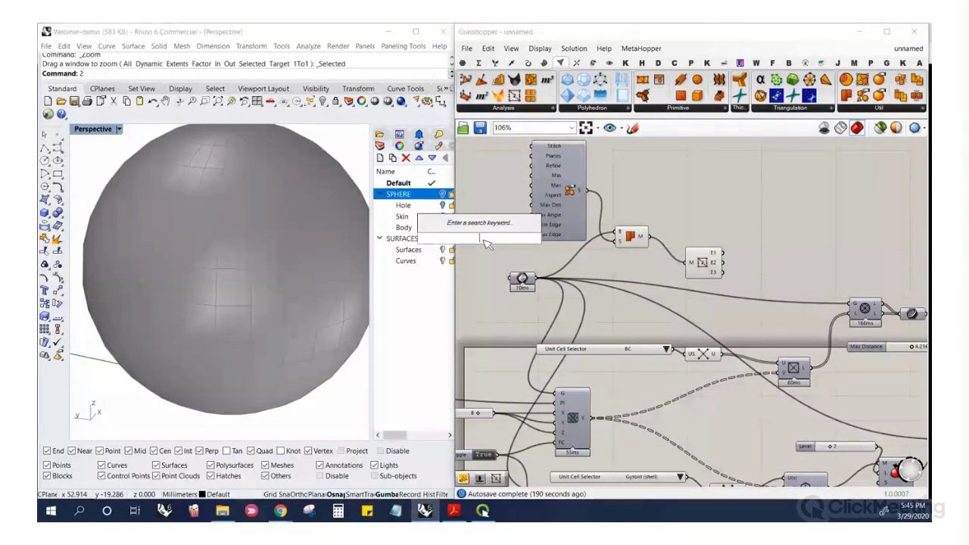
text(10)
key(Return)
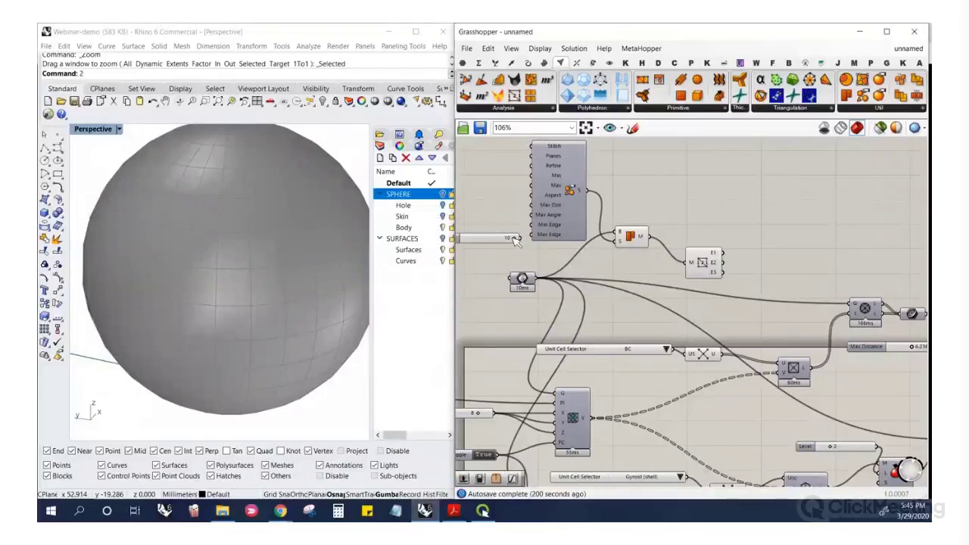
mouse_move(499, 240)
mouse_down()
mouse_move(491, 233)
mouse_move(521, 233)
mouse_move(484, 239)
mouse_move(504, 234)
mouse_up()
right_drag(255, 213, 257, 277)
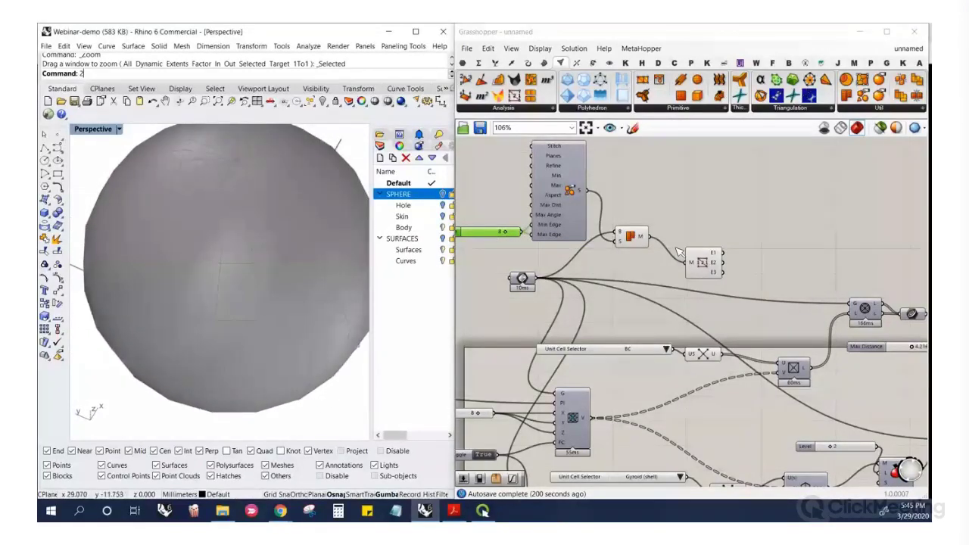
Hide the Mesh Brep preview, align Mesh Edges beside it, and inspect the sphere's edges around the lattice
right_click(631, 235)
click(647, 253)
drag(706, 265, 713, 249)
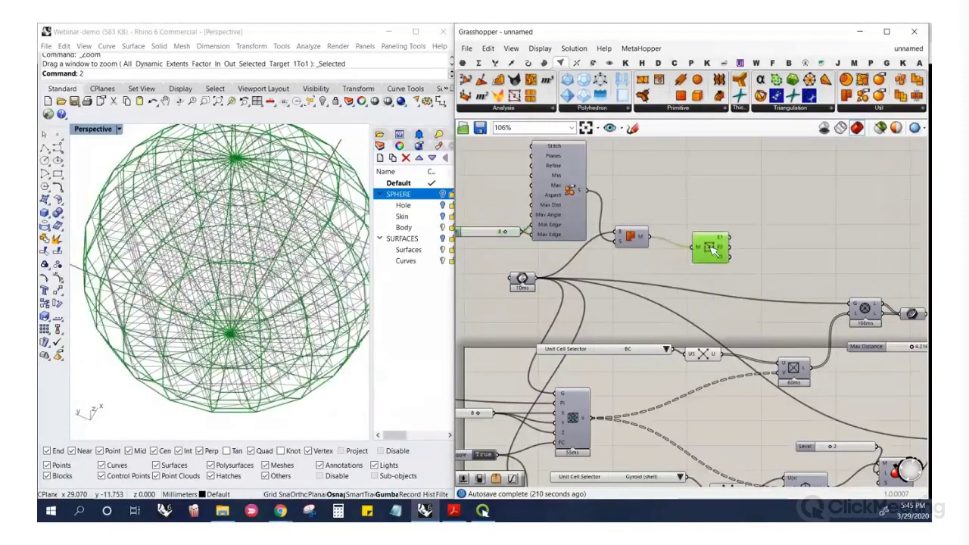
right_drag(184, 254, 246, 258)
scroll(655, 263, down, 1)
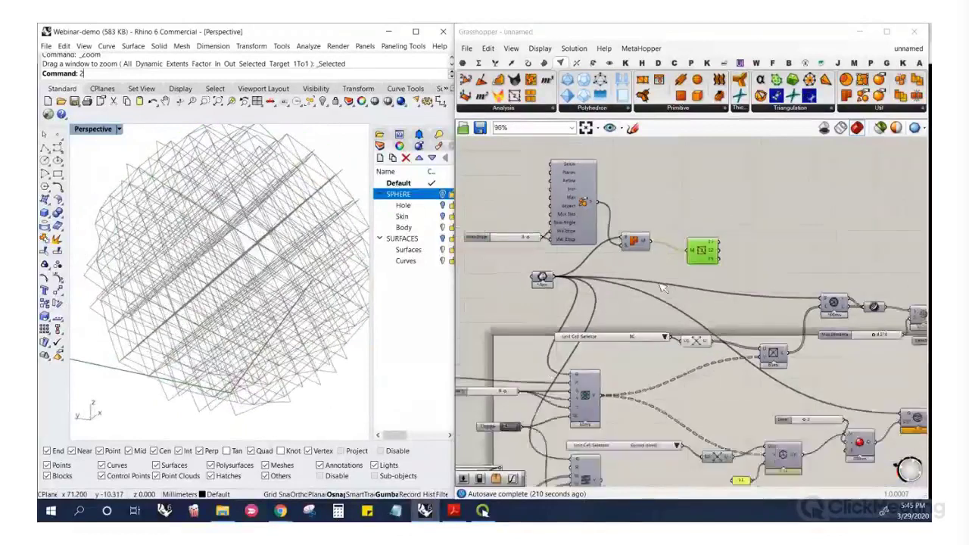
right_drag(712, 238, 705, 262)
click(712, 236)
scroll(688, 268, up, 4)
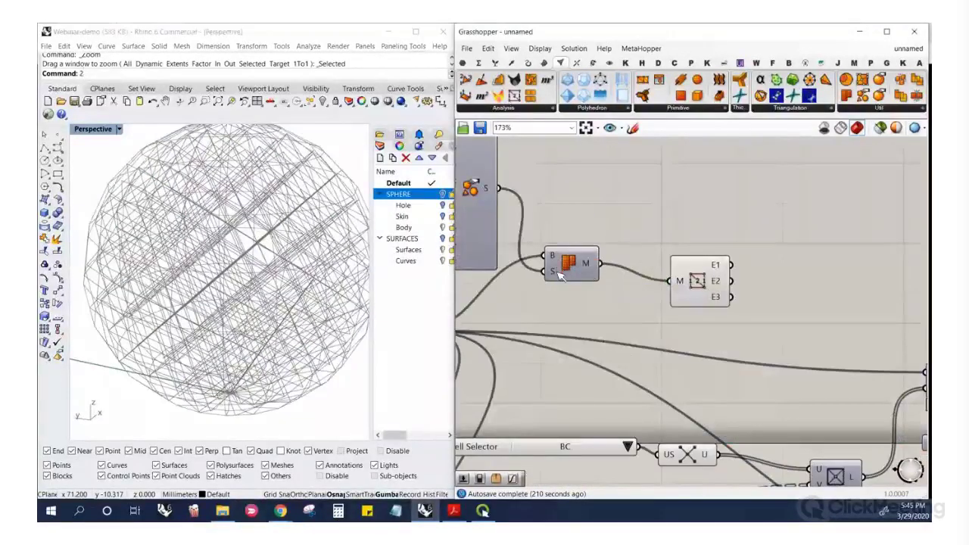
Examine the sphere's mesh edges against the lattice from several angles, close up and from a distance
right_drag(217, 266, 180, 344)
scroll(176, 373, up, 5)
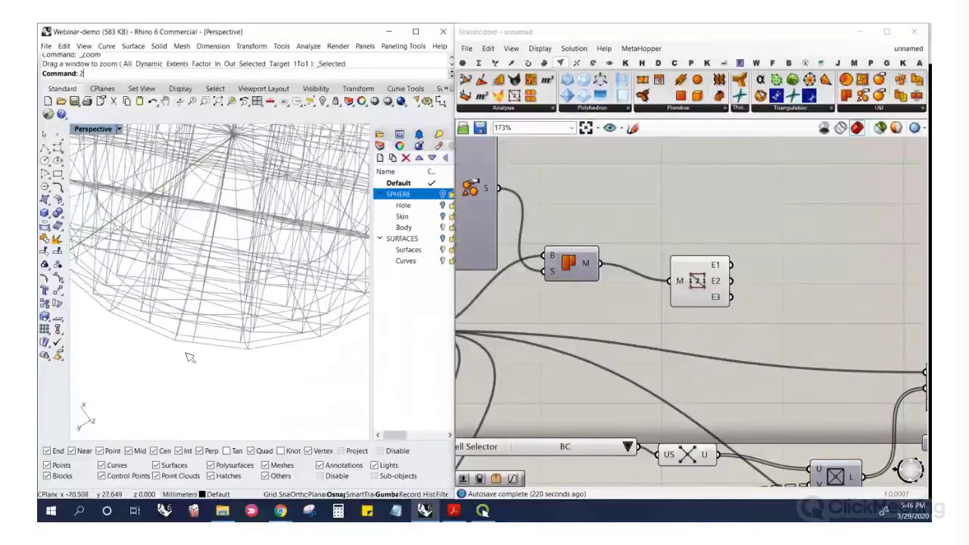
right_drag(230, 366, 286, 347)
scroll(292, 345, down, 5)
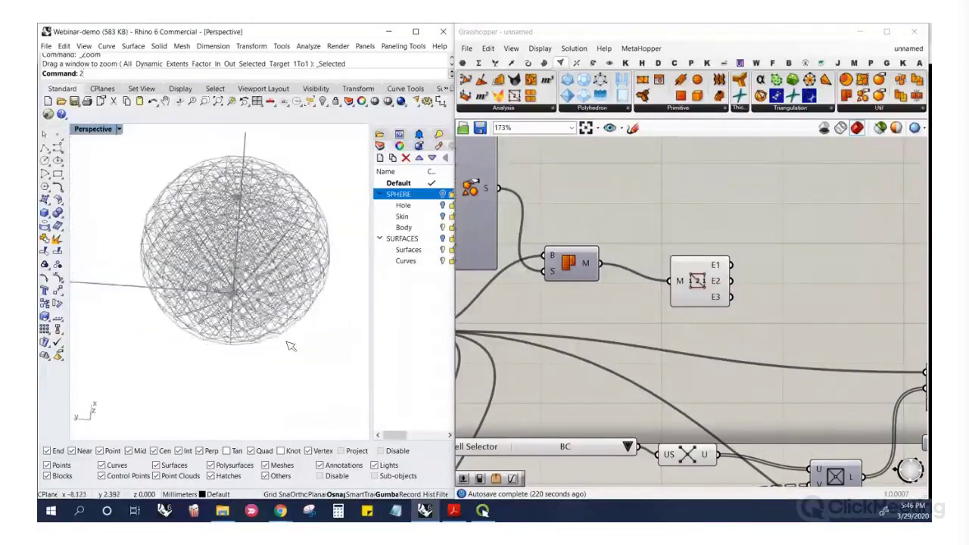
scroll(227, 321, up, 6)
right_drag(227, 322, 264, 324)
scroll(182, 308, down, 5)
scroll(193, 282, up, 6)
scroll(267, 286, down, 6)
scroll(267, 286, up, 5)
scroll(264, 330, down, 2)
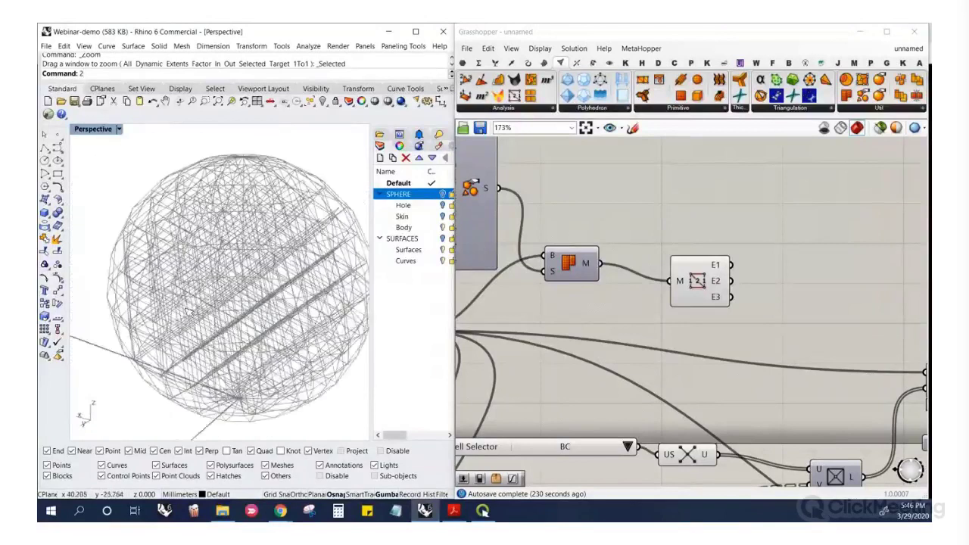
scroll(261, 340, up, 2)
Check the Mesh Edges outputs and add a Curve parameter fed by its interior edges output E2
click(641, 230)
scroll(594, 302, down, 1)
scroll(544, 242, down, 2)
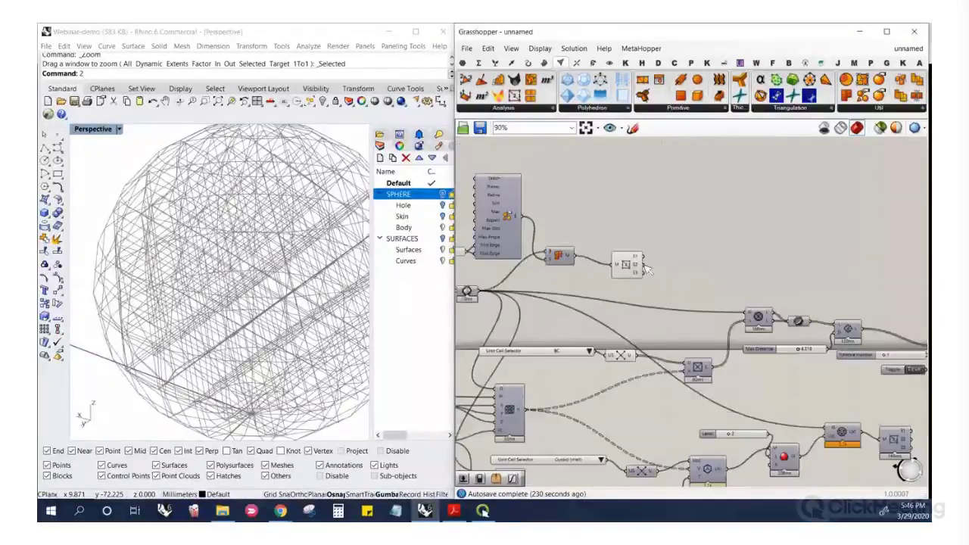
scroll(605, 265, up, 3)
click(611, 271)
scroll(611, 274, up, 3)
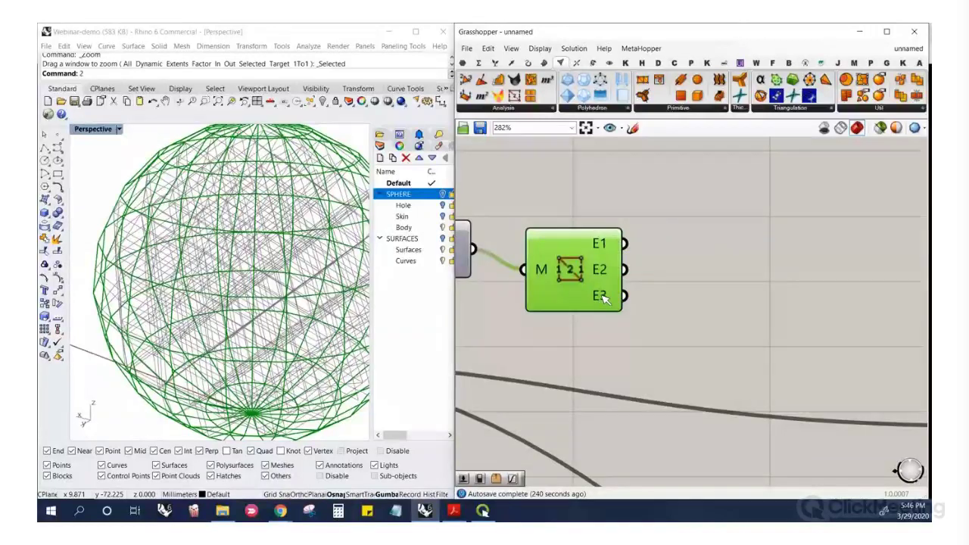
mouse_move(603, 274)
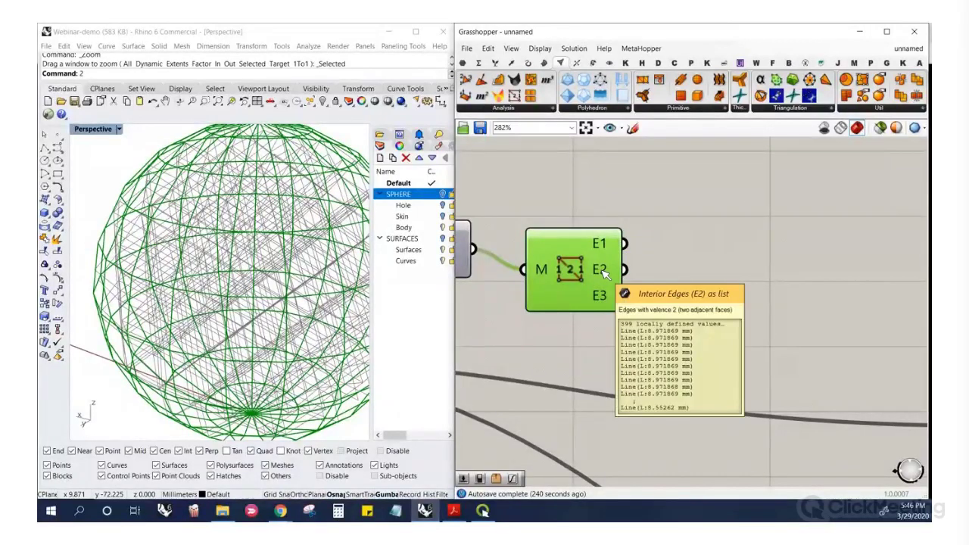
click(704, 276)
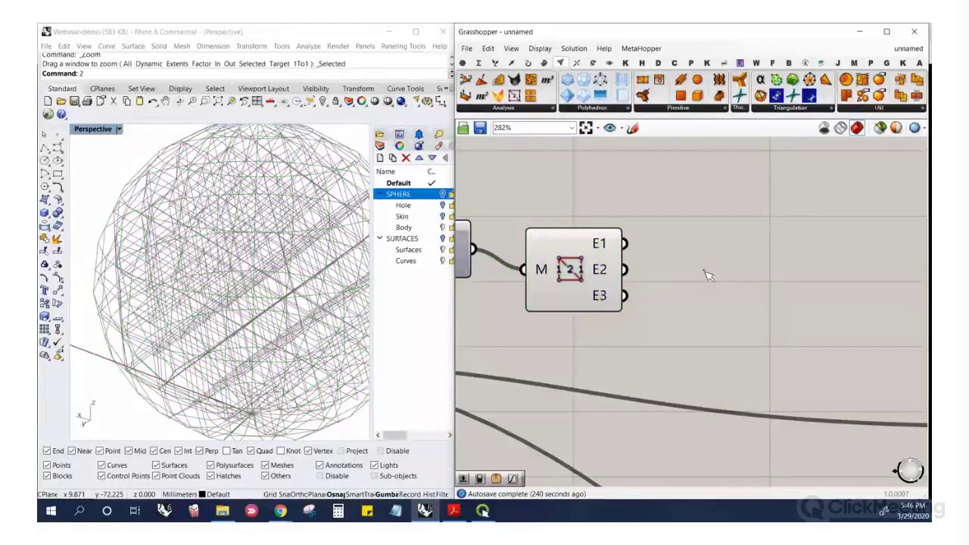
double_click(709, 275)
text(curve)
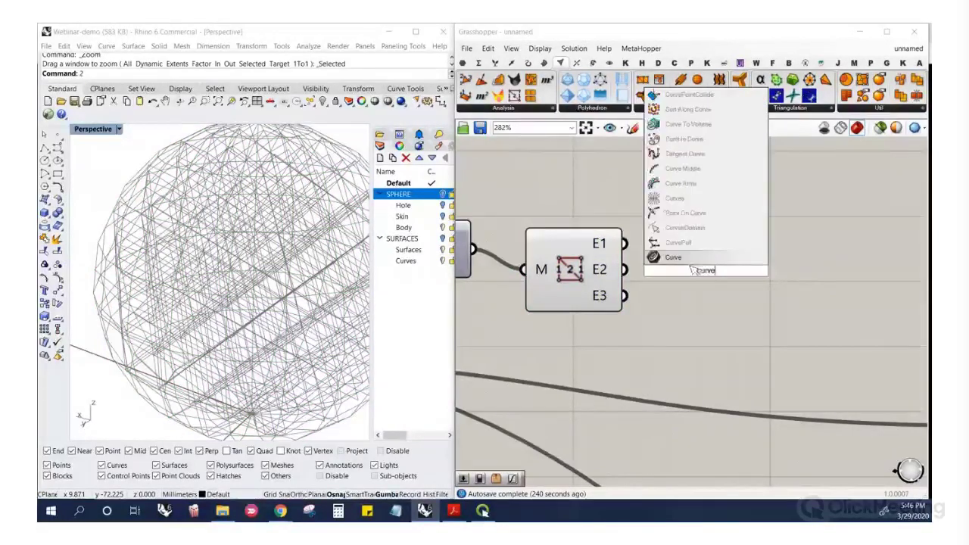
key(Return)
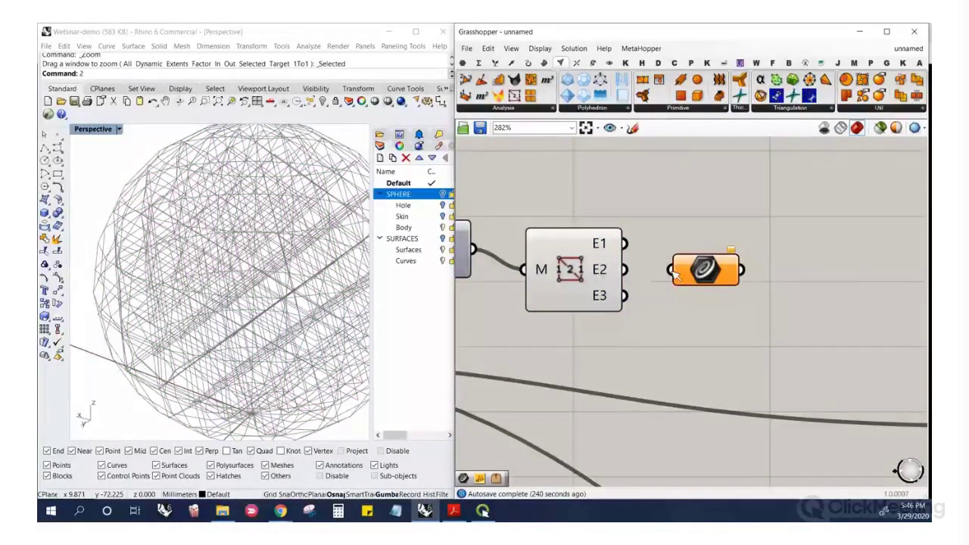
drag(672, 271, 623, 270)
Space the Curve parameter away from Mesh Edges, hide the Mesh Edges preview, and highlight the curves for checking
drag(714, 273, 781, 293)
right_click(568, 270)
click(621, 290)
click(769, 252)
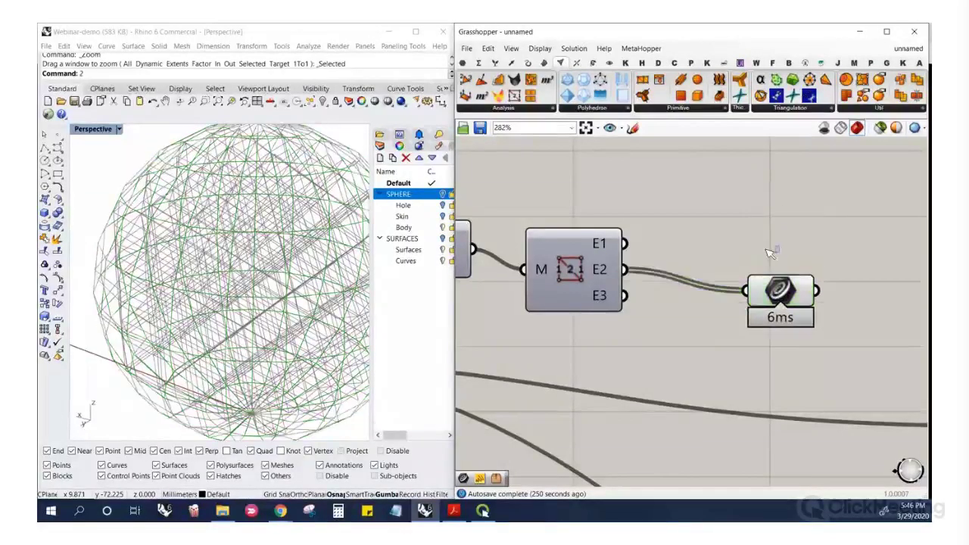
click(780, 292)
Move Mesh Brep, Mesh Edges and the Curve parameter above the lattice clean-up components, and bring the custom mesh settings and slider beside them
scroll(726, 283, down, 8)
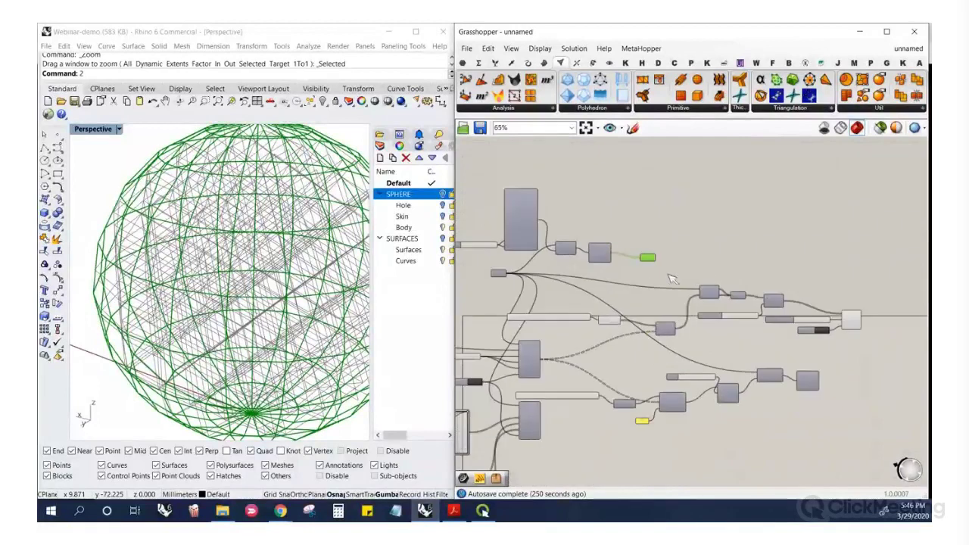
drag(670, 278, 778, 257)
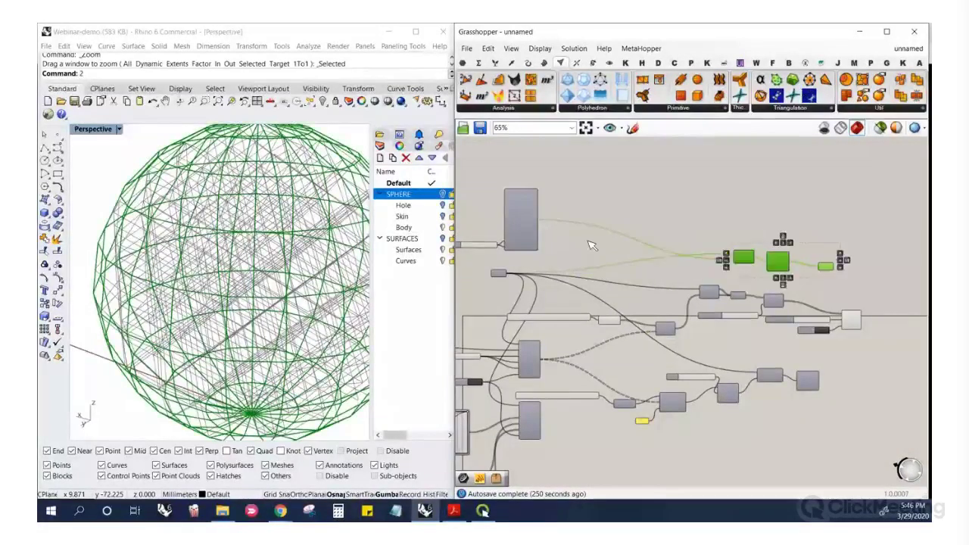
click(592, 246)
drag(521, 220, 669, 223)
click(726, 225)
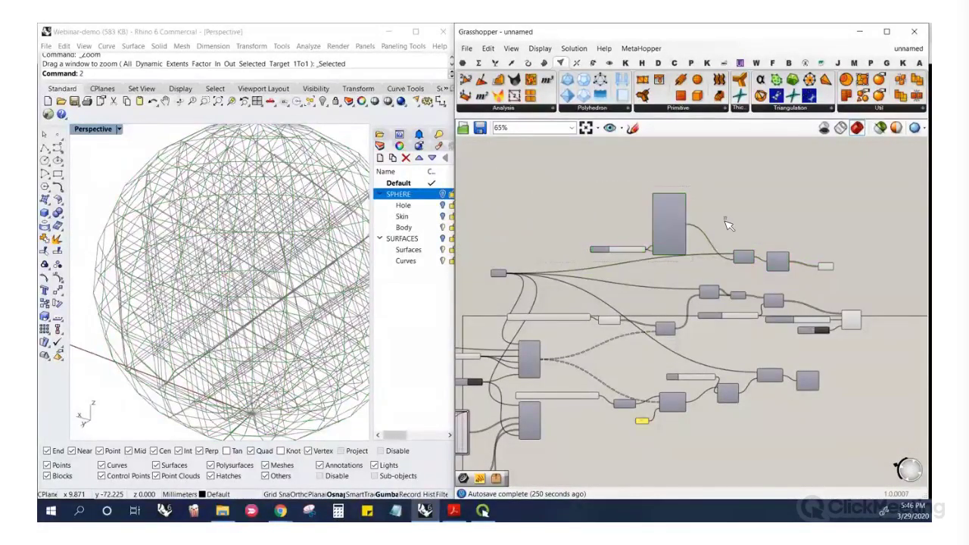
Add a Custom Preview component and feed its G input from the skin's Curve parameter
scroll(727, 225, up, 6)
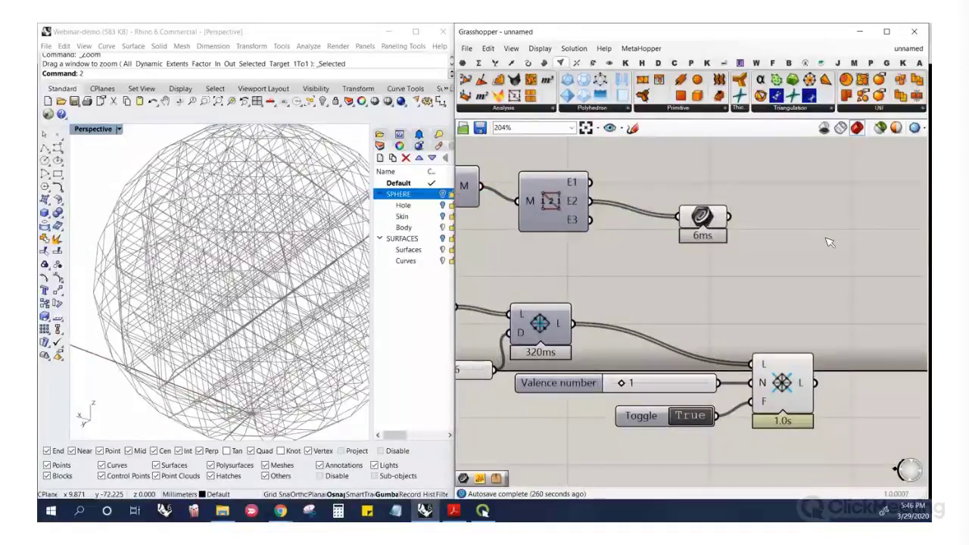
double_click(829, 241)
text(pre)
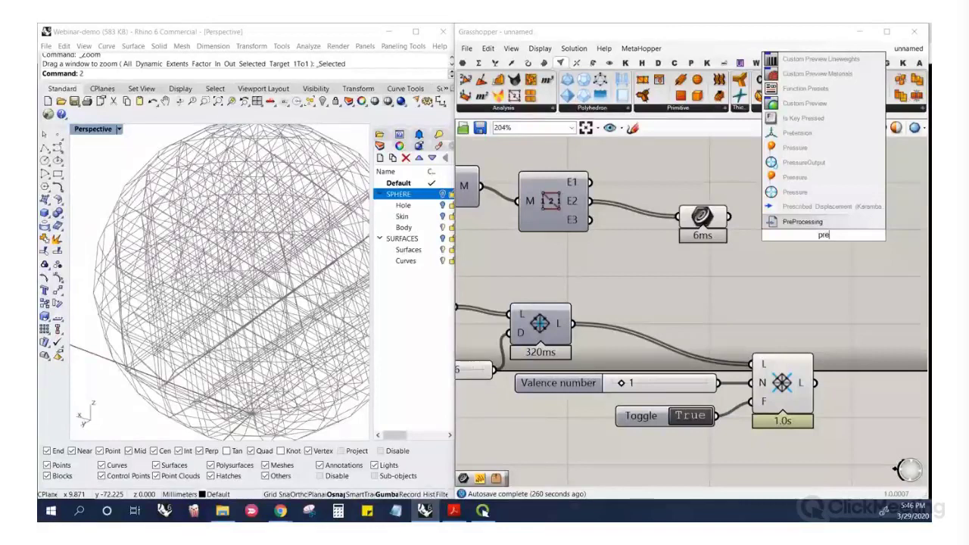
click(804, 103)
drag(741, 221, 729, 216)
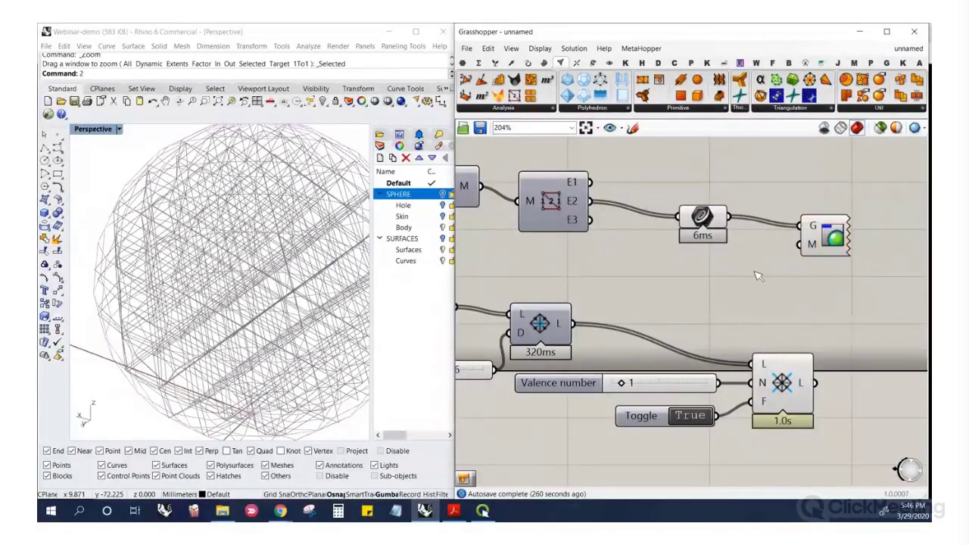
Add a Colour Swatch to the Custom Preview's M input and set it to red
double_click(752, 268)
text(swatch)
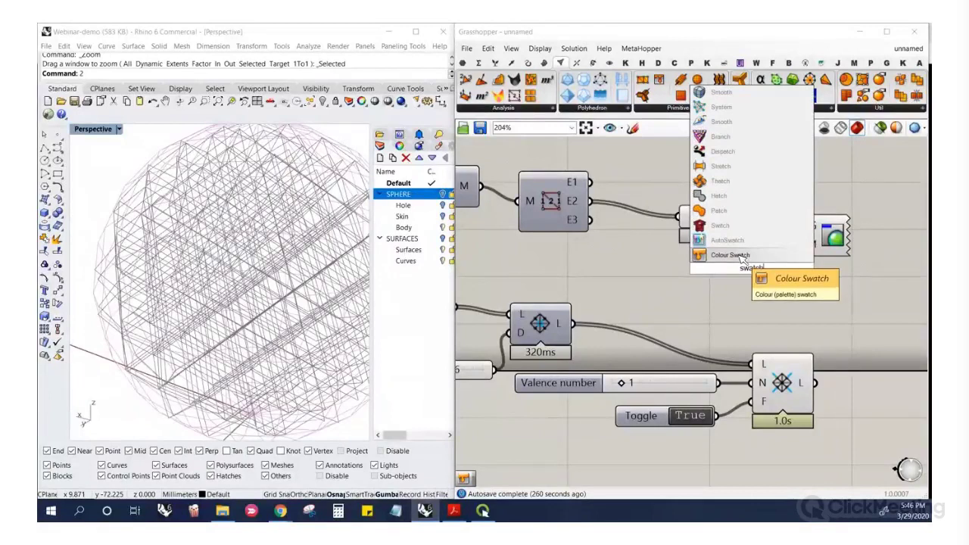
key(Return)
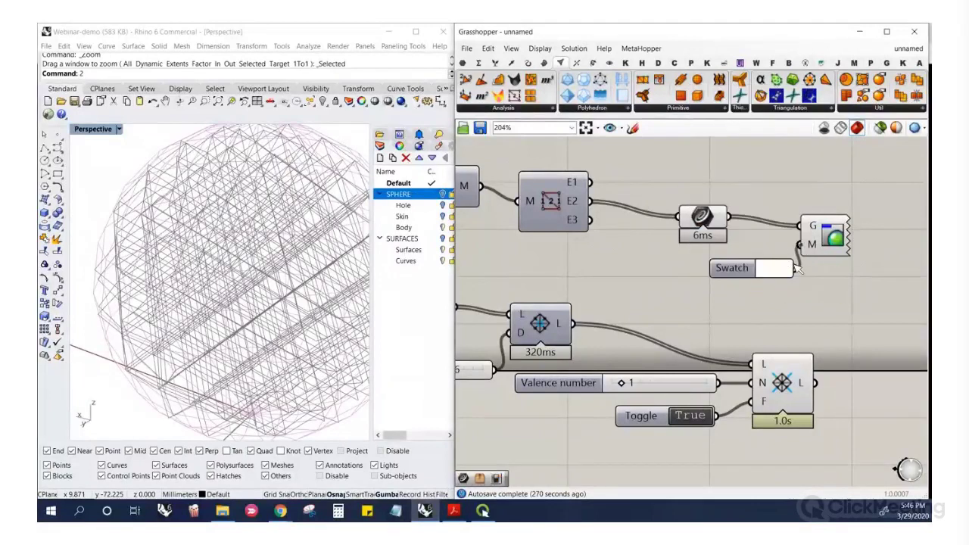
drag(795, 264, 795, 268)
click(782, 270)
click(825, 325)
click(729, 299)
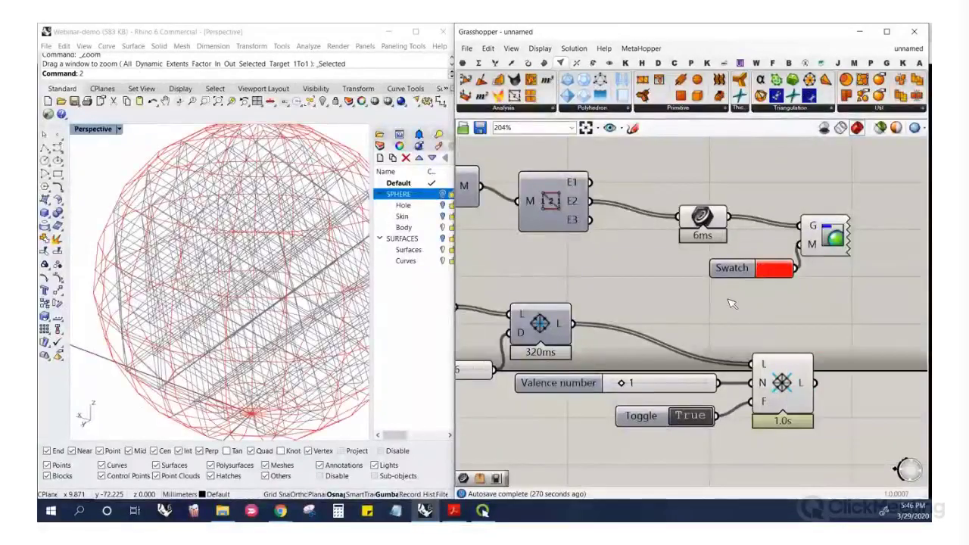
Duplicate the Custom Preview and swatch, feed the copy from the valence-filtered lattice output, and set its swatch to blue
scroll(633, 290, down, 5)
scroll(800, 249, up, 4)
drag(684, 340, 732, 446)
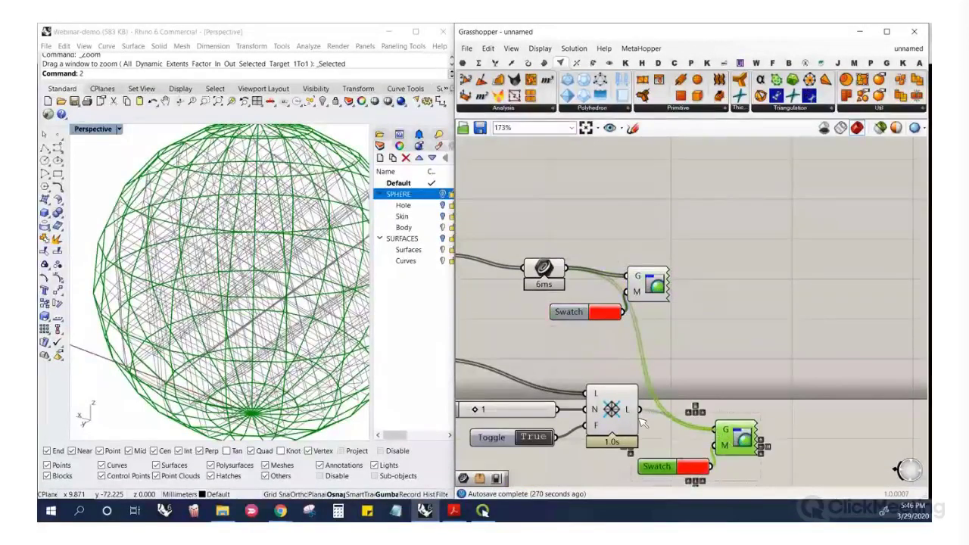
drag(639, 409, 783, 427)
click(699, 466)
click(761, 270)
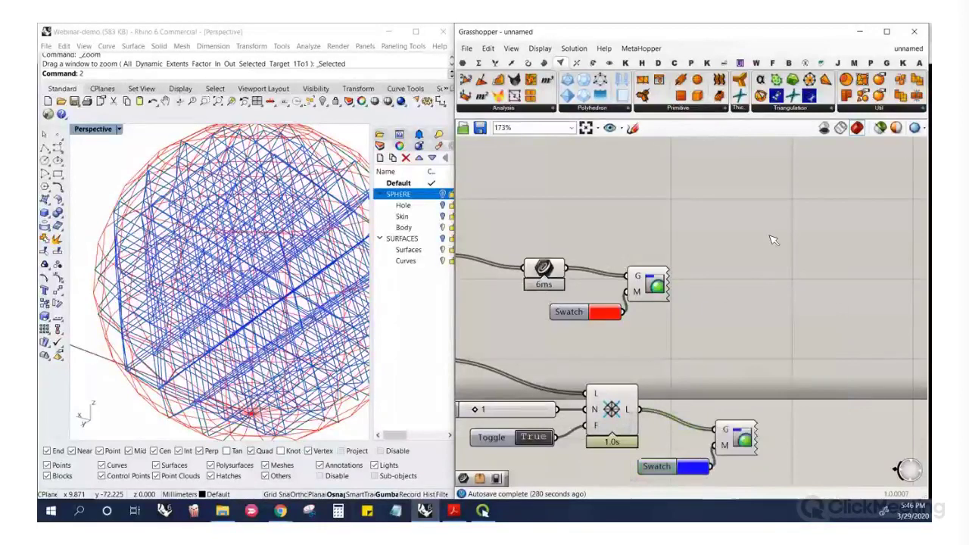
Examine the gap between the red skin edges and the blue inner lattice from several angles
click(415, 297)
scroll(204, 265, up, 5)
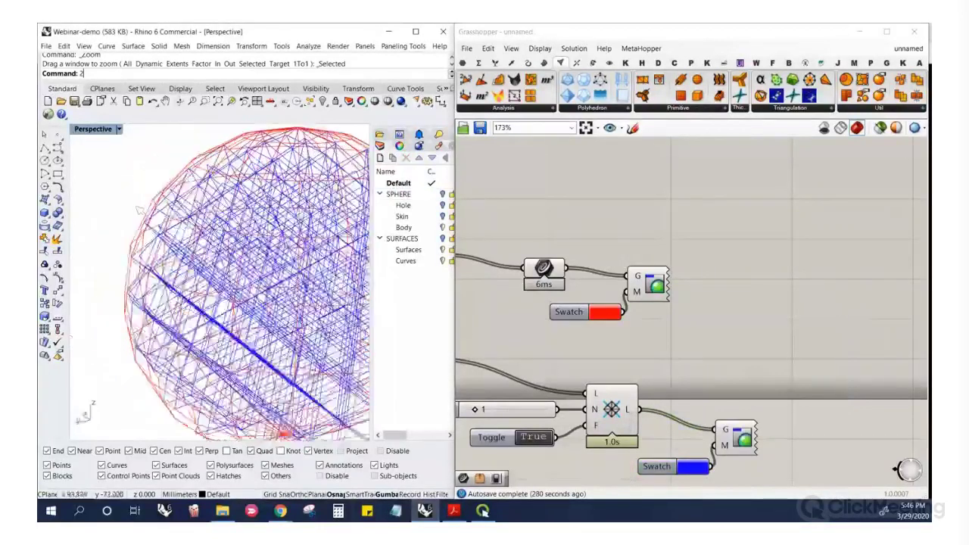
scroll(189, 268, up, 2)
right_drag(281, 230, 206, 260)
scroll(144, 325, down, 2)
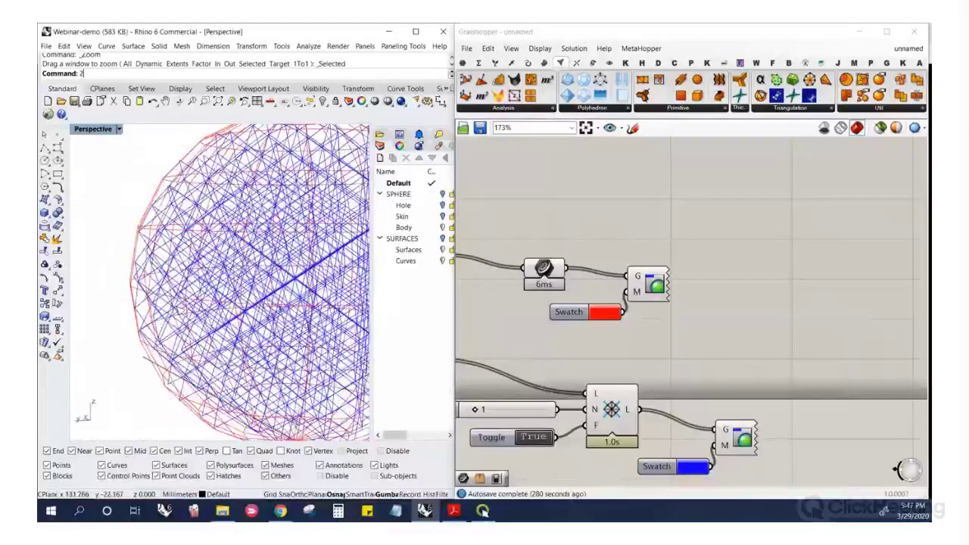
scroll(193, 316, up, 7)
right_drag(198, 336, 323, 333)
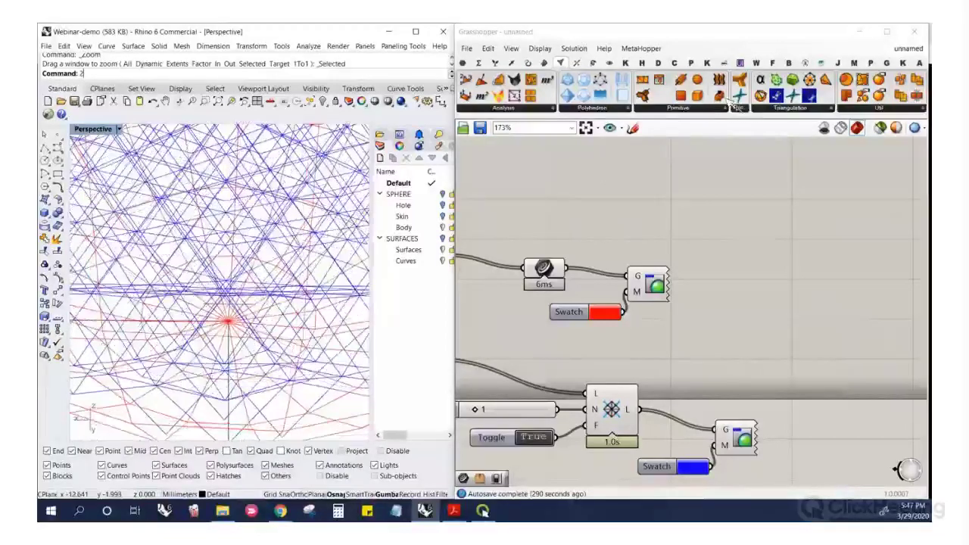
Add the CrystallonV2 Lattice Connections component, review its inputs, and place it beyond the two Custom Previews
click(679, 63)
click(685, 112)
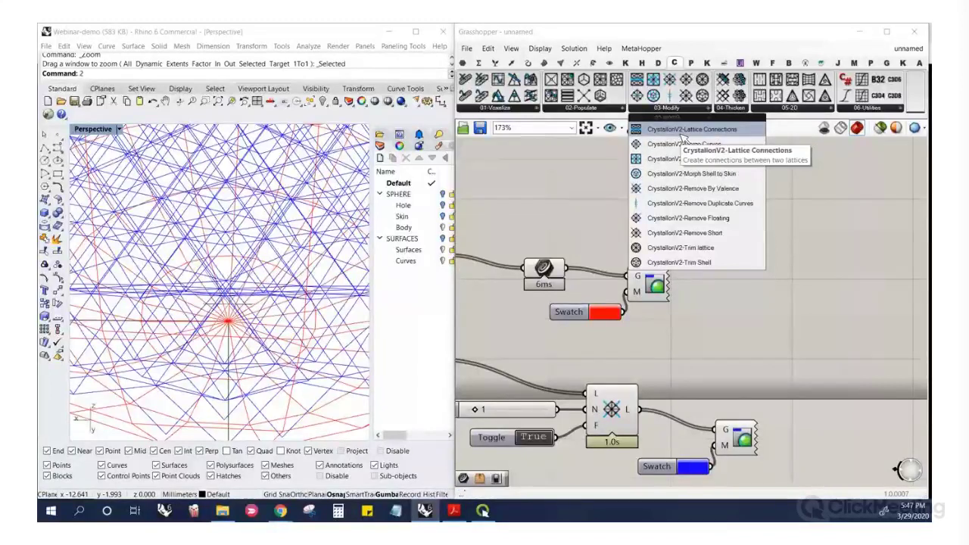
click(682, 134)
click(685, 215)
scroll(676, 292, down, 5)
scroll(649, 271, up, 5)
click(700, 227)
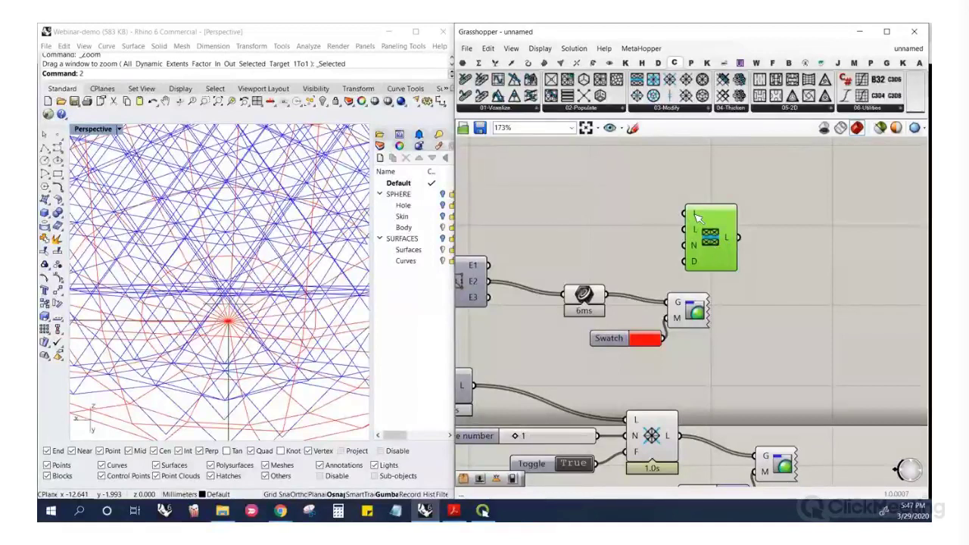
mouse_move(697, 217)
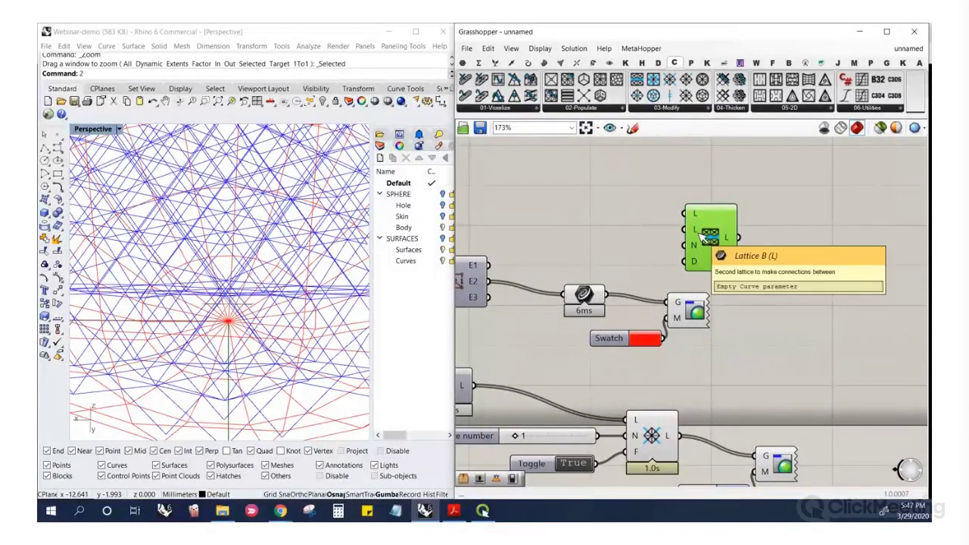
mouse_move(697, 250)
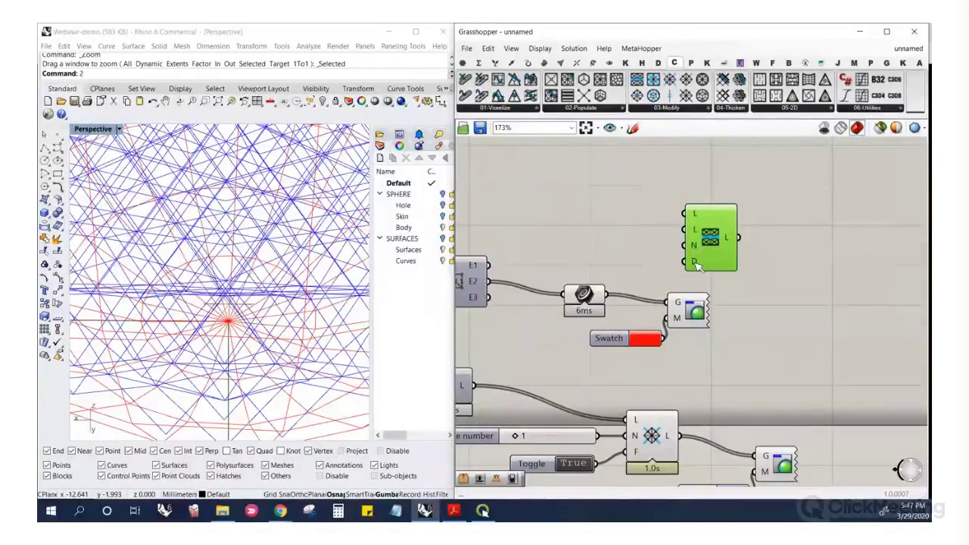
drag(698, 265, 817, 370)
Connect the skin curves to Lattice A and the valence-filtered lattice to Lattice B of Lattice Connections, and tidy the layout
scroll(804, 303, down, 2)
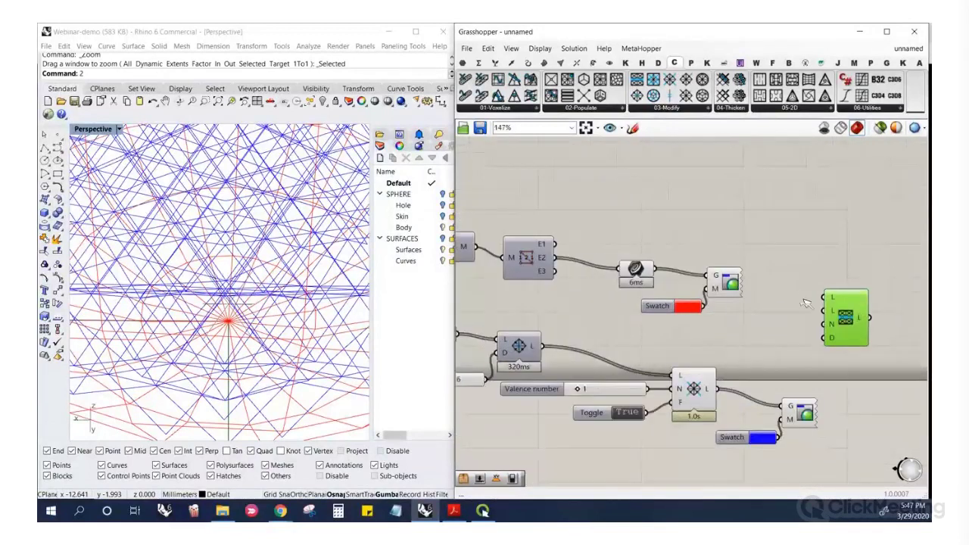
drag(676, 304, 652, 270)
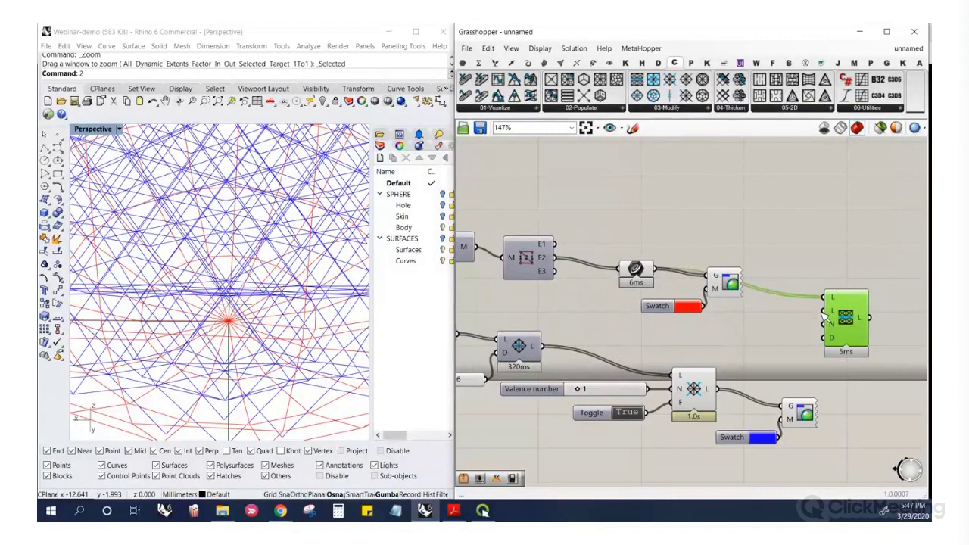
drag(822, 313, 707, 388)
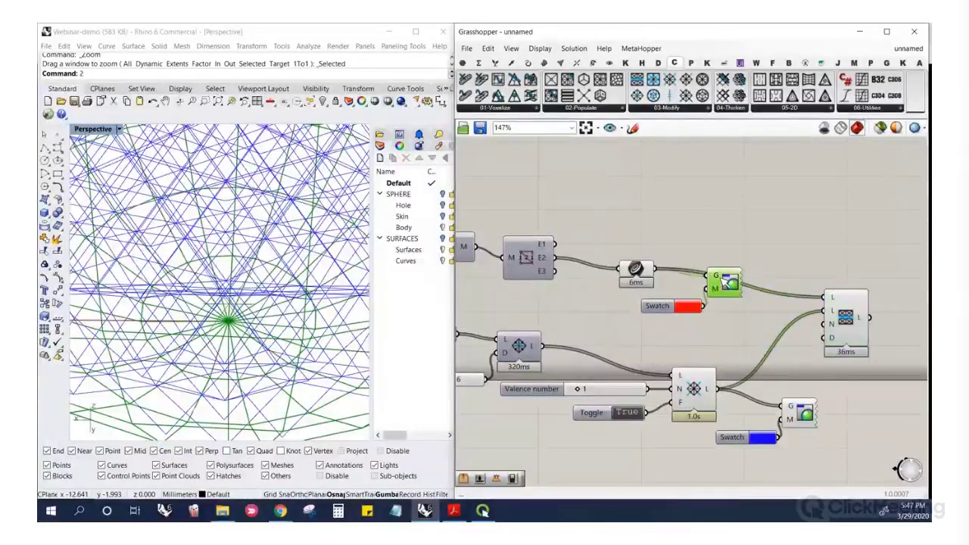
drag(731, 282, 739, 255)
drag(845, 317, 867, 322)
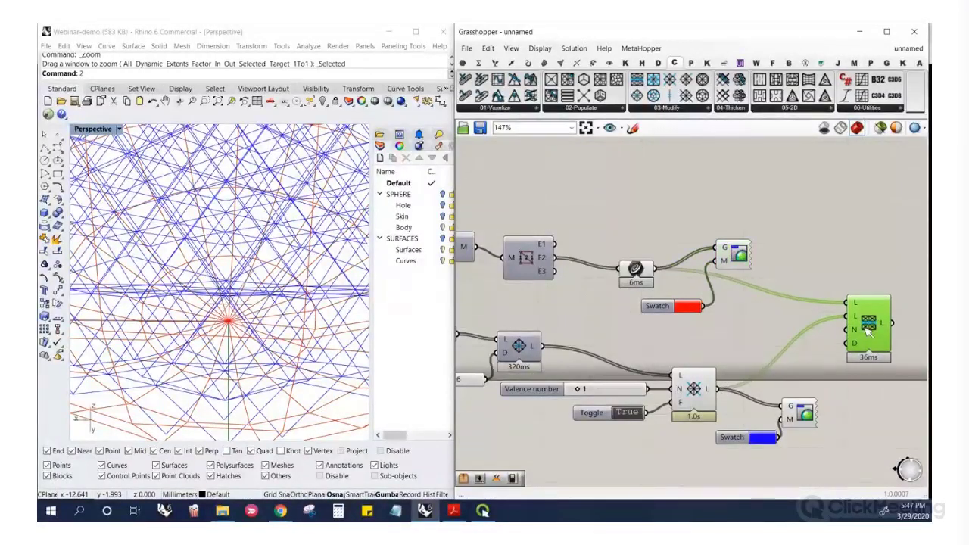
Add a Number of Connections slider set to 2 and connect it to the N input of Lattice Connections
right_drag(720, 340, 644, 340)
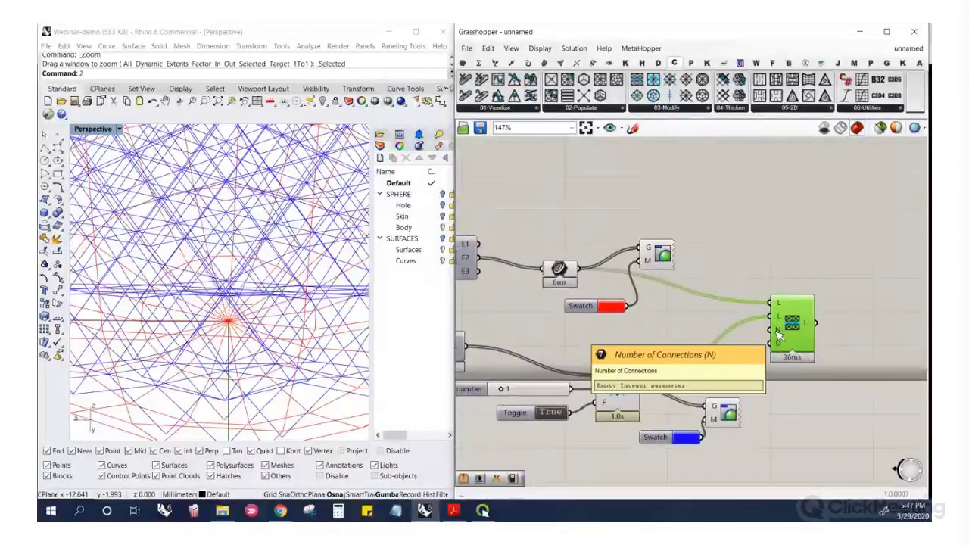
click(696, 330)
double_click(697, 330)
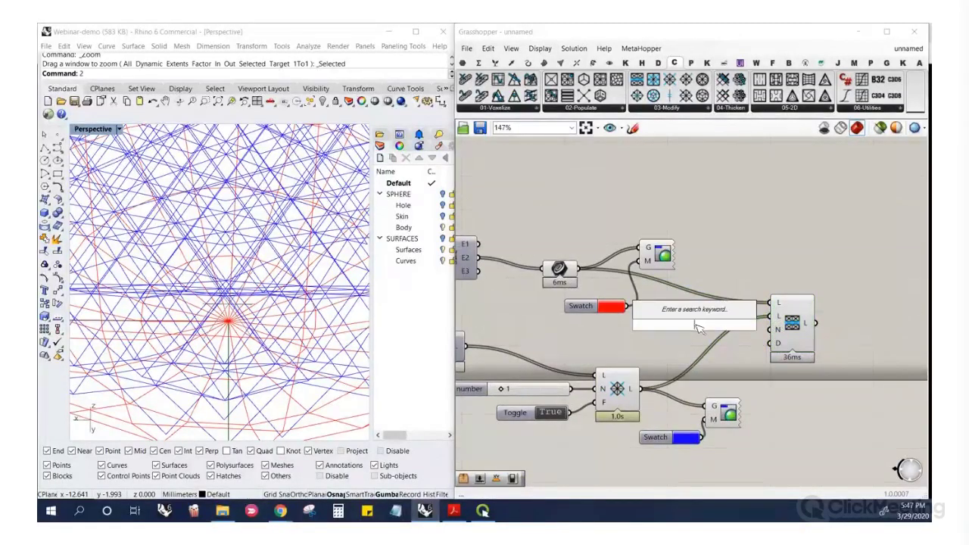
text(2)
key(Return)
drag(753, 328, 849, 344)
scroll(849, 346, up, 3)
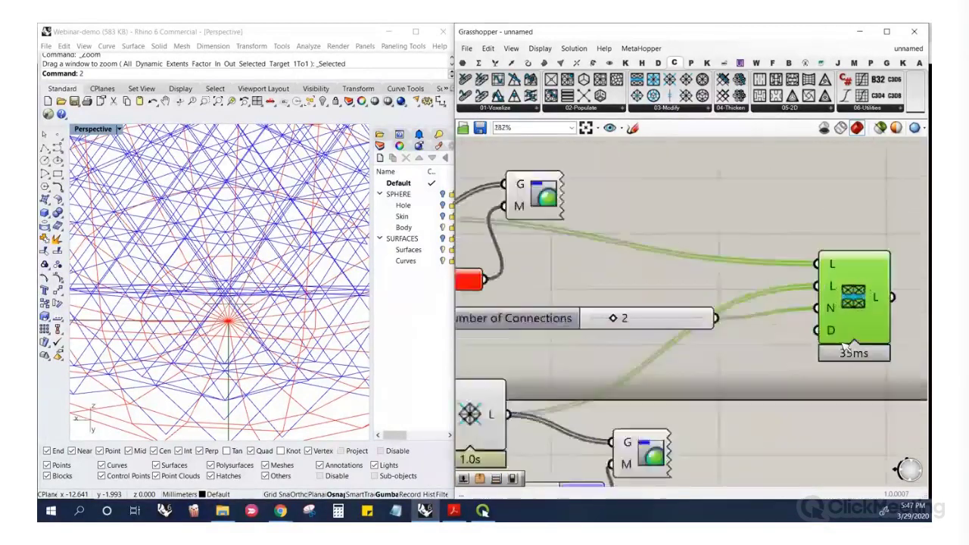
Duplicate the Number of Connections slider and connect the copy to the D input of Lattice Connections as Max Distance
right_drag(249, 371, 232, 376)
scroll(232, 377, down, 4)
scroll(231, 370, up, 3)
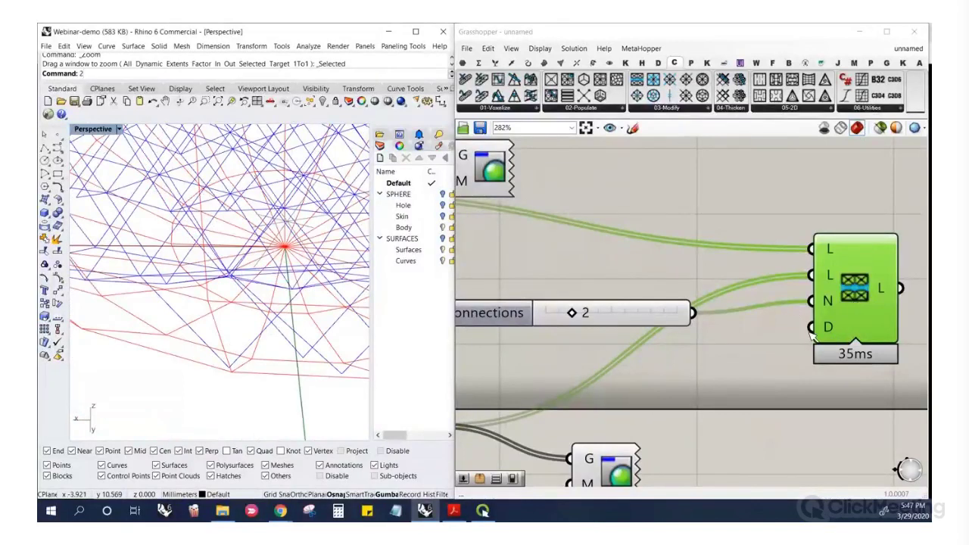
click(671, 323)
key(ctrl+v)
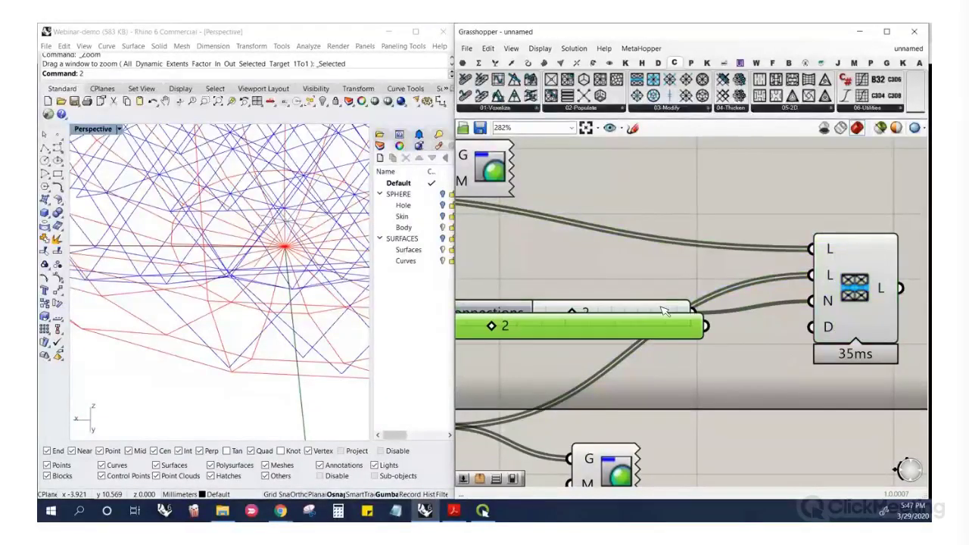
drag(668, 333, 715, 357)
drag(814, 331, 738, 356)
scroll(780, 346, down, 3)
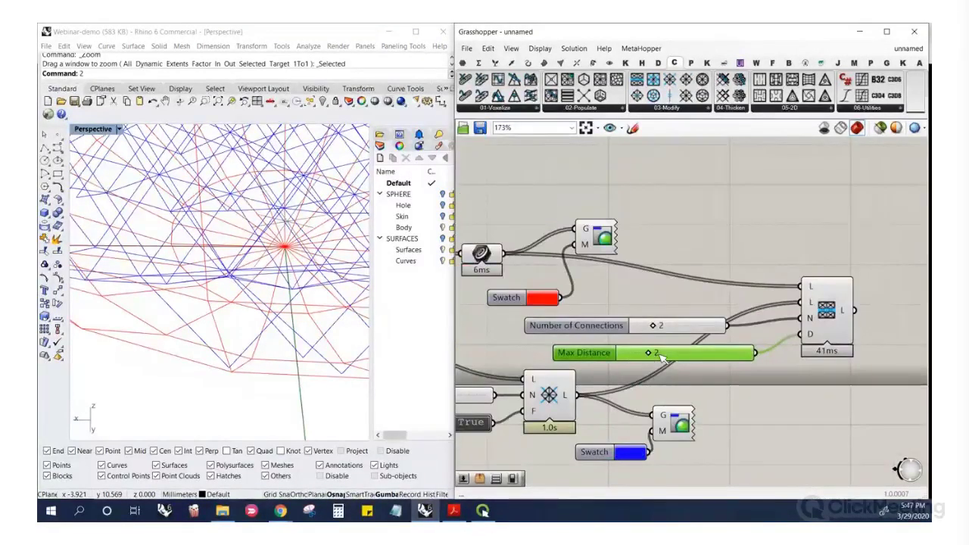
Set Max Distance to 5 and Number of Connections to 1, and inspect the connecting struts between skin and lattice
drag(658, 353, 645, 326)
scroll(134, 363, down, 2)
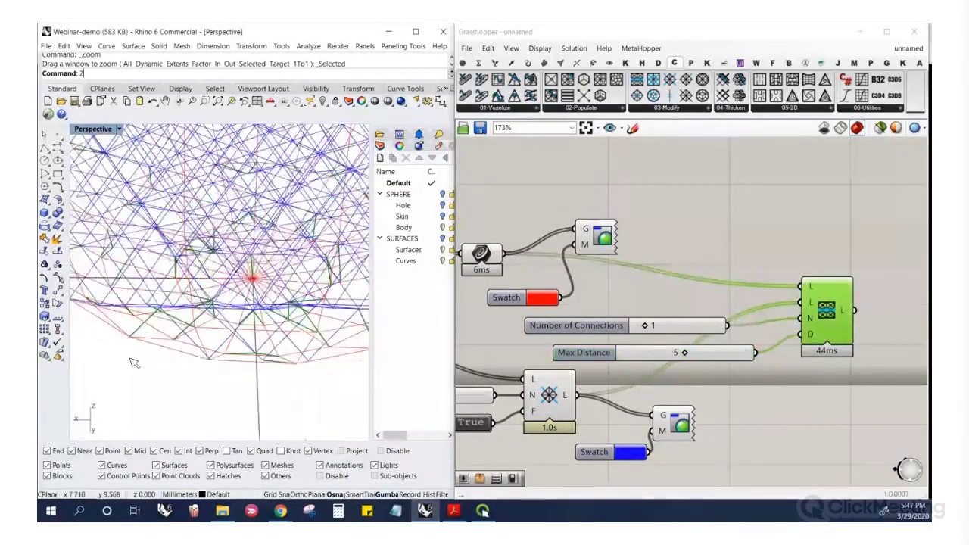
scroll(134, 364, down, 6)
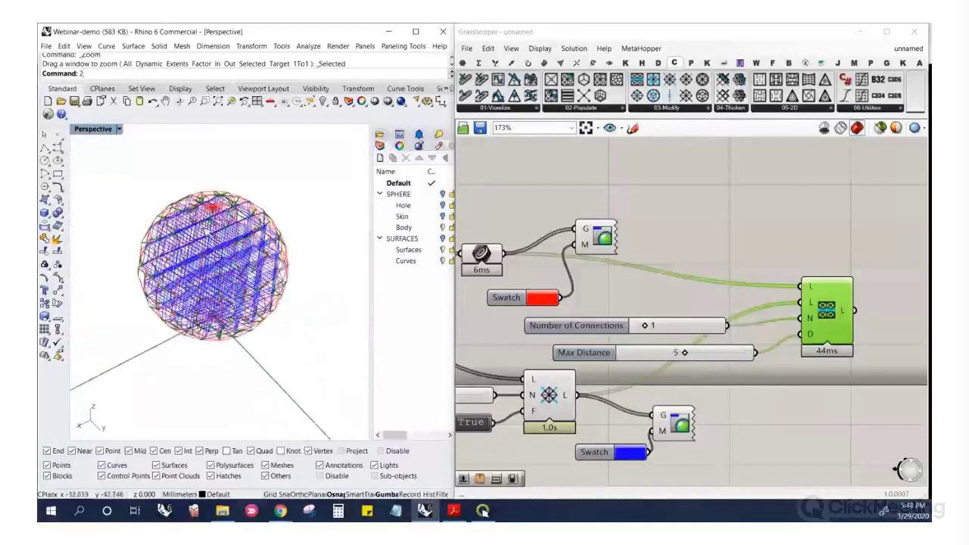
scroll(207, 231, up, 8)
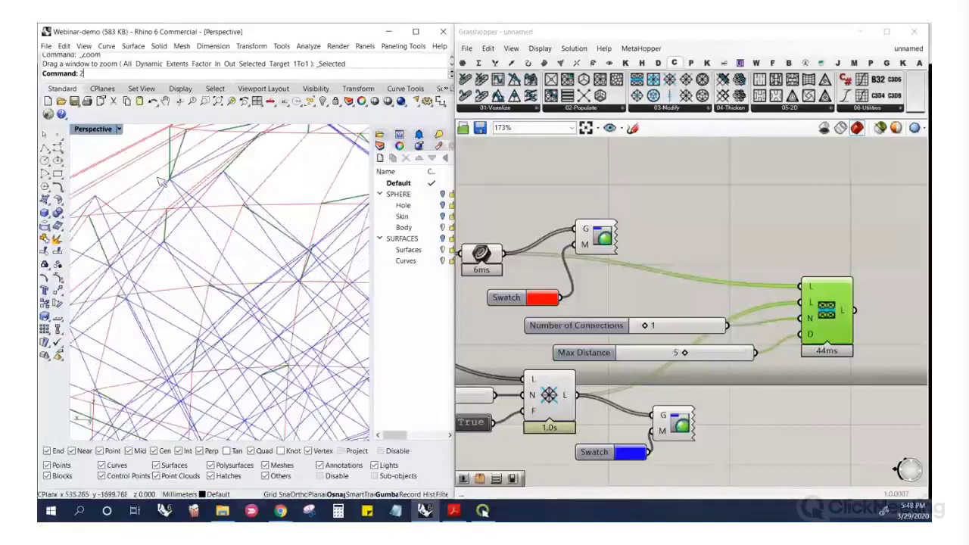
right_drag(160, 179, 180, 249)
scroll(189, 229, down, 3)
scroll(202, 224, up, 3)
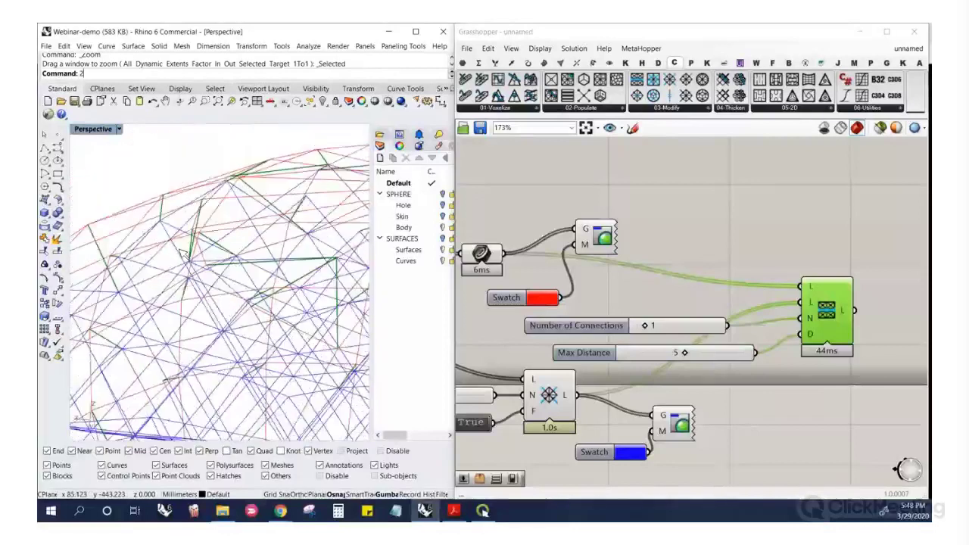
scroll(181, 253, up, 2)
Set Number of Connections to 2 and inspect the connecting struts near the top of the sphere
mouse_move(645, 326)
mouse_down()
mouse_move(693, 337)
mouse_move(652, 327)
mouse_up()
scroll(299, 298, up, 3)
right_drag(296, 292, 257, 288)
scroll(312, 268, down, 3)
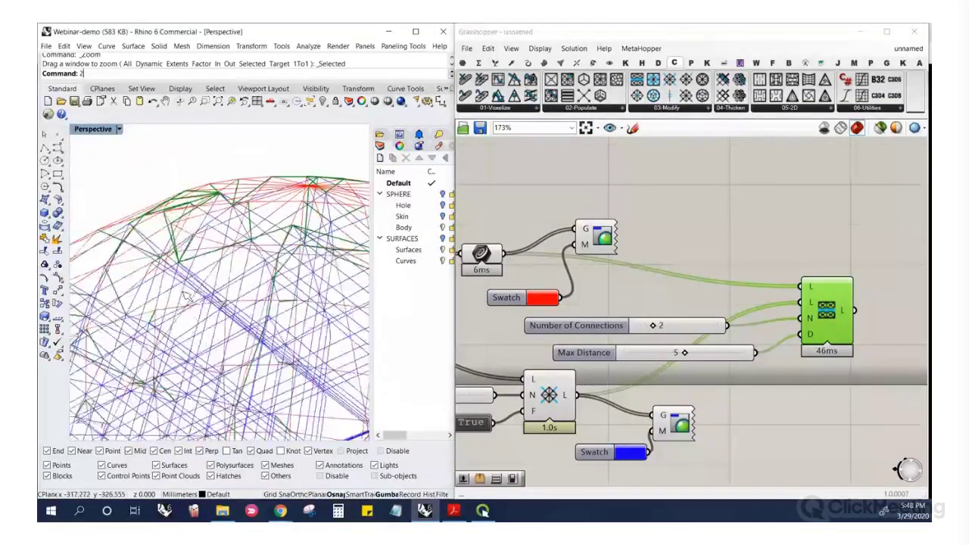
right_drag(652, 277, 654, 265)
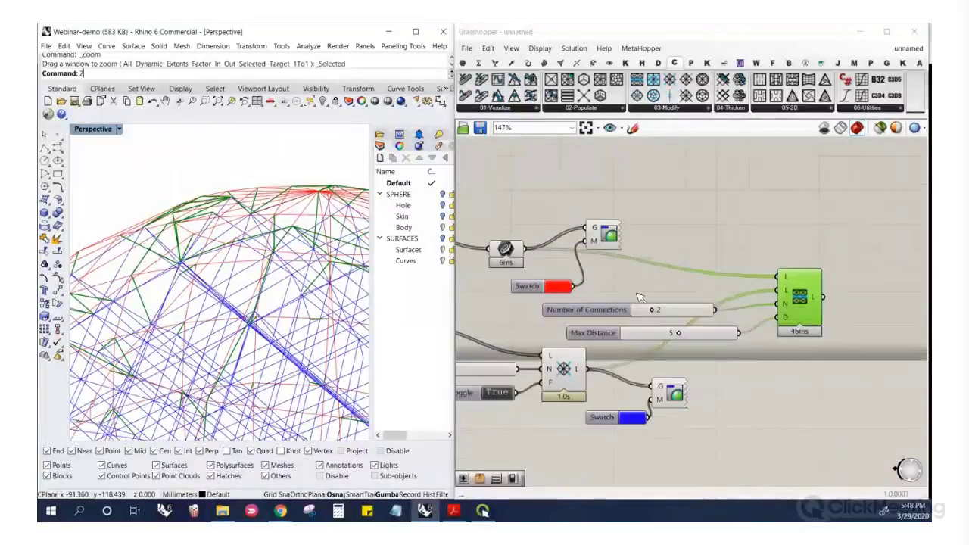
Move Lattice Connections with its two sliders above the skin branch and line up the red Custom Preview with the skin curves
click(594, 340)
drag(852, 366, 665, 279)
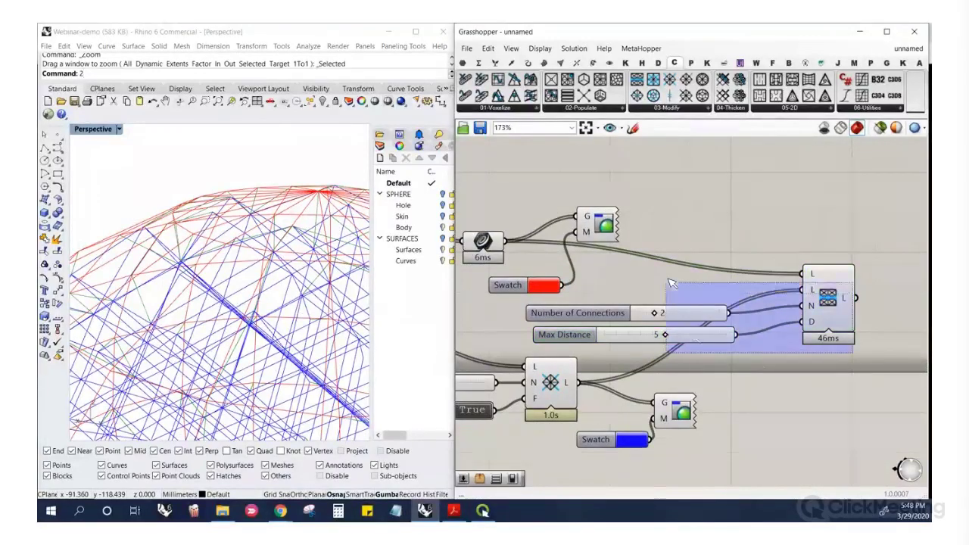
scroll(732, 357, down, 2)
mouse_move(799, 330)
mouse_down()
mouse_move(761, 278)
mouse_move(764, 198)
mouse_up()
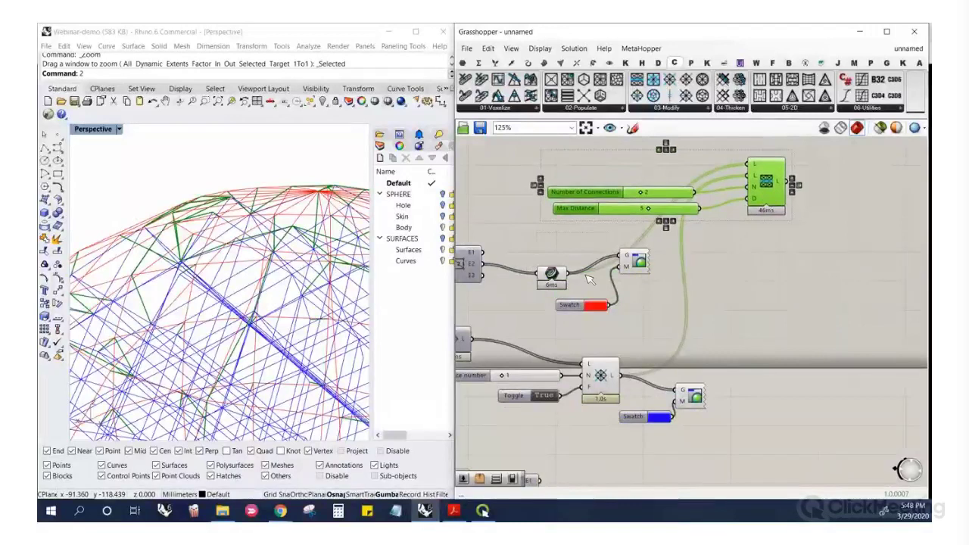
drag(632, 265, 634, 283)
click(752, 300)
Turn off the preview of the Lattice Connections component
drag(804, 245, 613, 173)
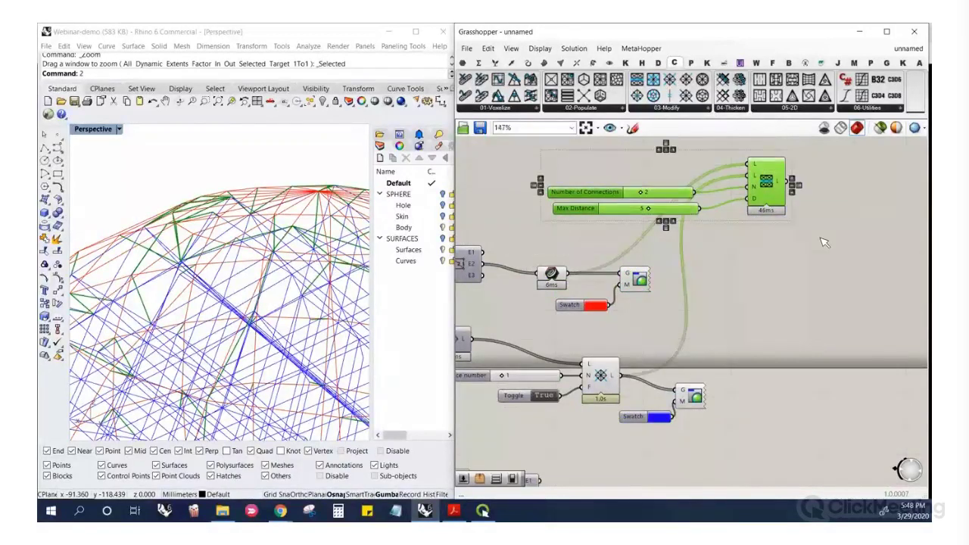
scroll(822, 239, up, 1)
middle_click(831, 233)
click(865, 206)
click(830, 198)
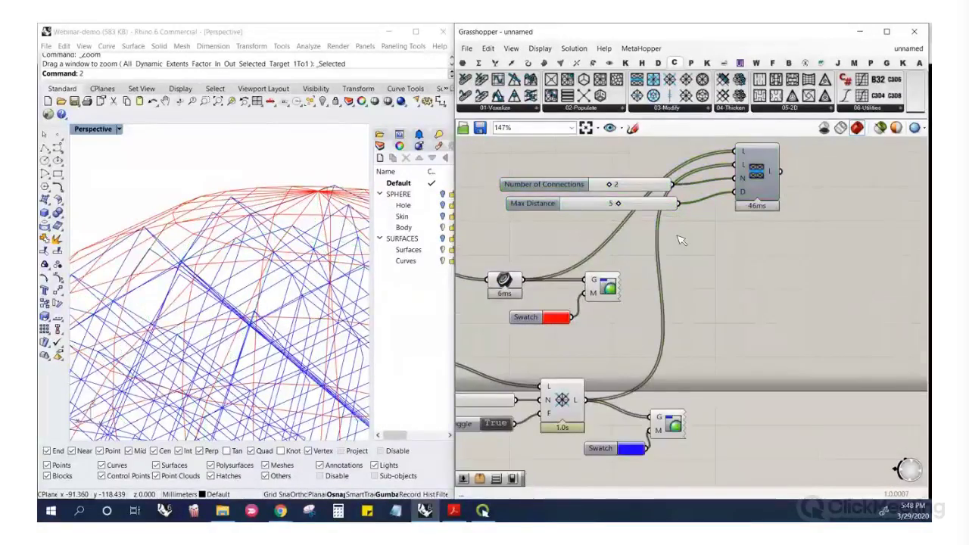
Add the CrystallonV2 Morph Lattice to Skin component beside the valence-filtered lattice branch
scroll(678, 237, down, 4)
scroll(640, 319, up, 4)
click(689, 110)
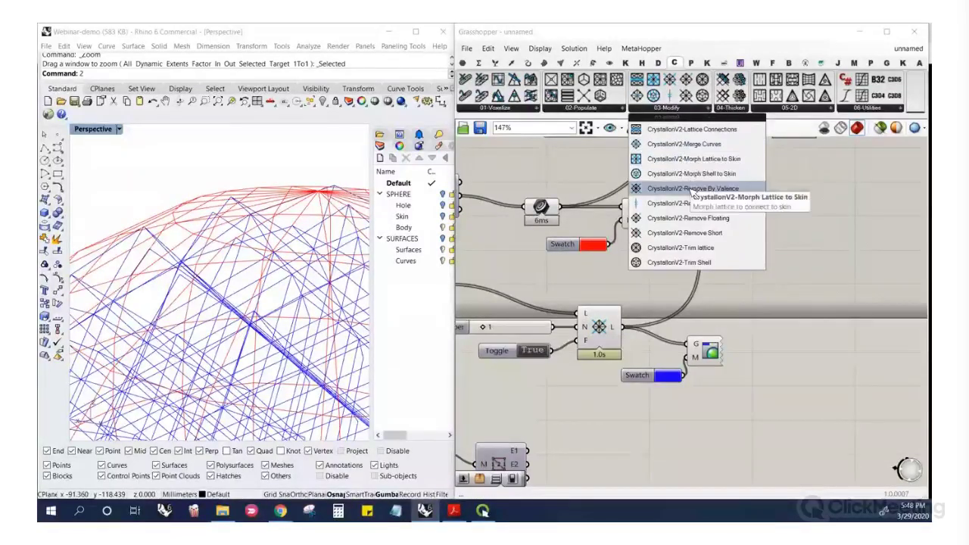
click(694, 160)
click(744, 291)
scroll(711, 313, up, 3)
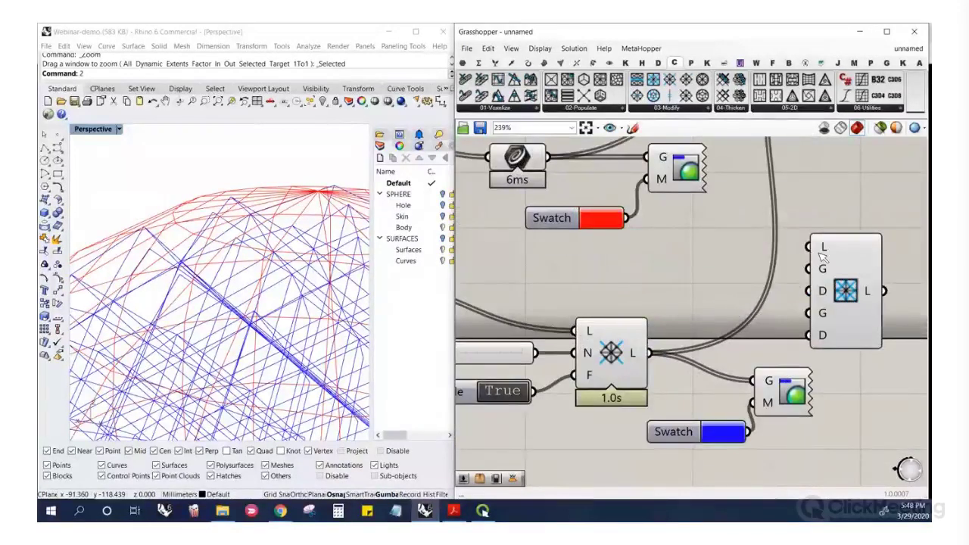
Review the inputs and output of the Morph Lattice to Skin component
mouse_move(826, 252)
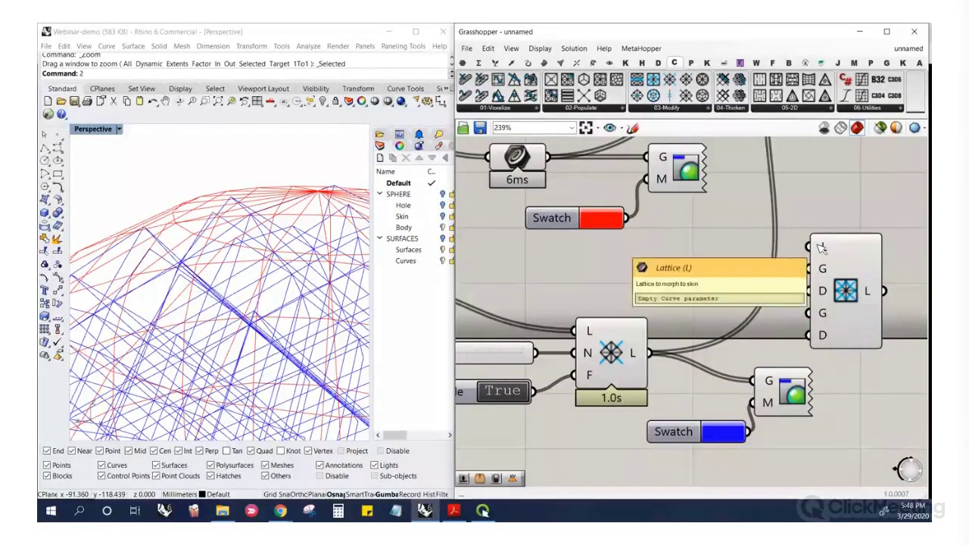
scroll(787, 280, down, 3)
scroll(792, 280, up, 4)
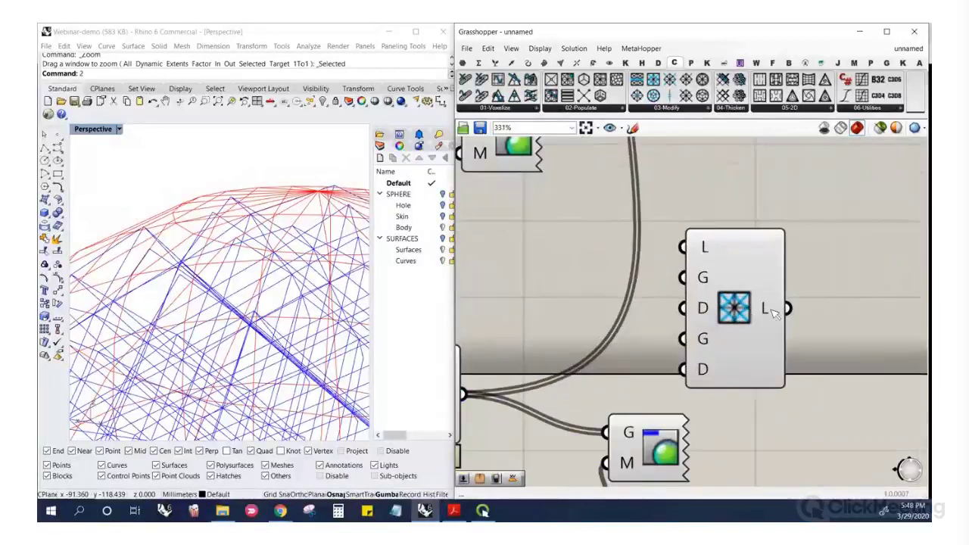
click(794, 303)
scroll(794, 303, down, 4)
scroll(713, 287, up, 2)
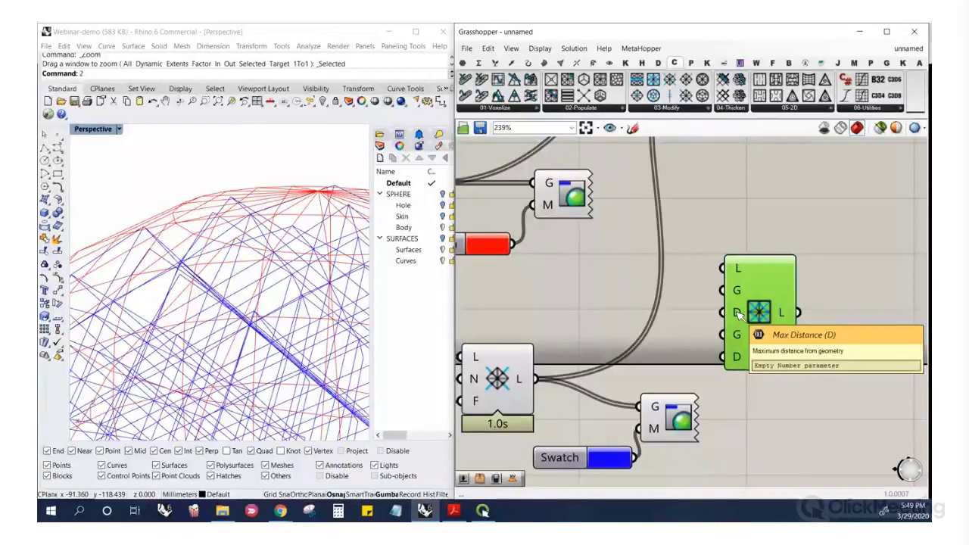
Turn off the preview of Remove By Valence and connect its lattice to the L input of Morph Lattice to Skin
scroll(861, 427, down, 5)
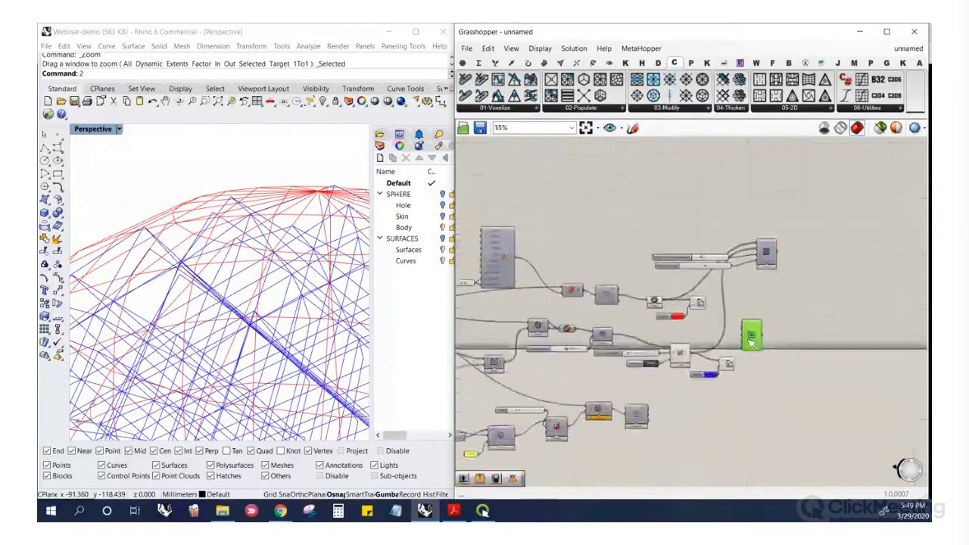
scroll(649, 381, up, 3)
right_click(648, 379)
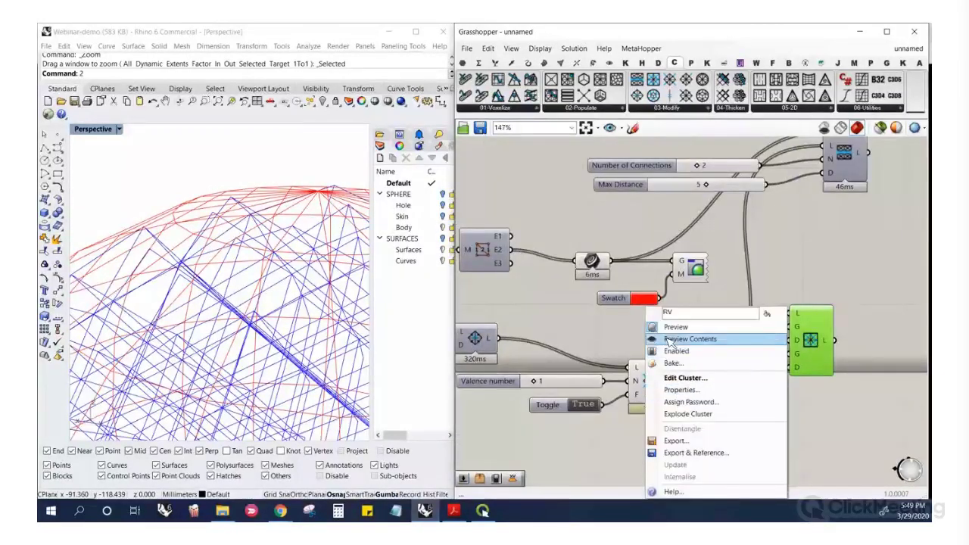
click(671, 340)
click(762, 318)
drag(759, 344, 663, 381)
drag(811, 342, 852, 365)
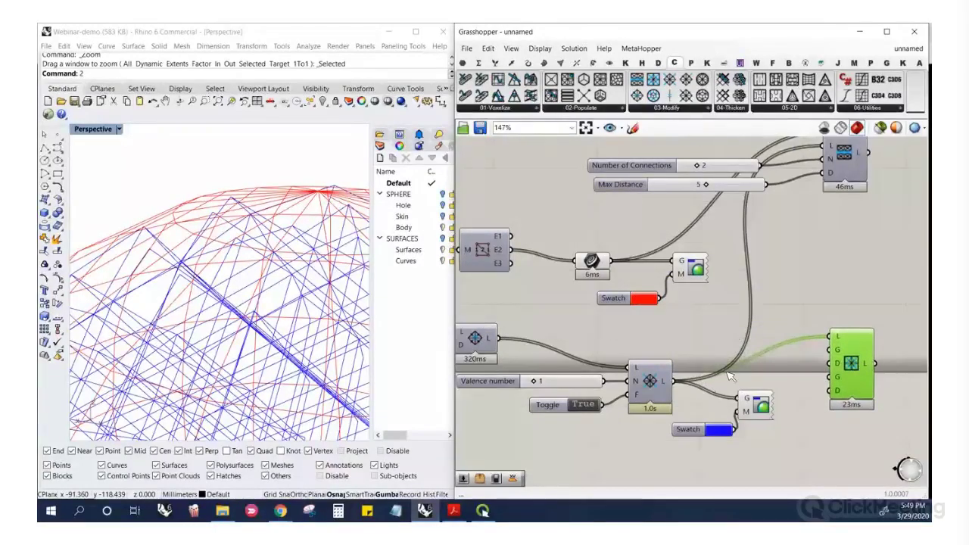
Identify the source sphere parameter by toggling its preview, and connect it to the first G input of Morph Lattice to Skin
scroll(843, 341, down, 4)
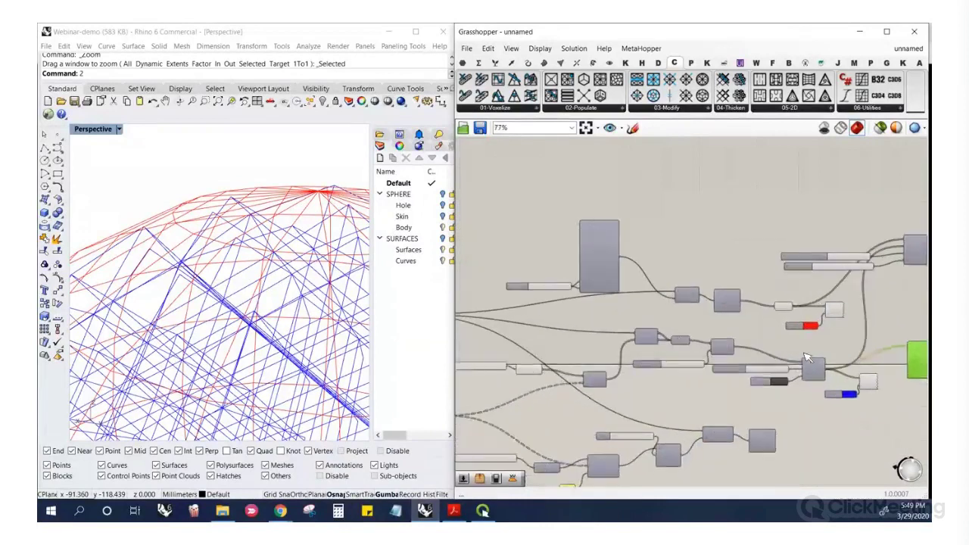
drag(911, 356, 568, 322)
click(555, 316)
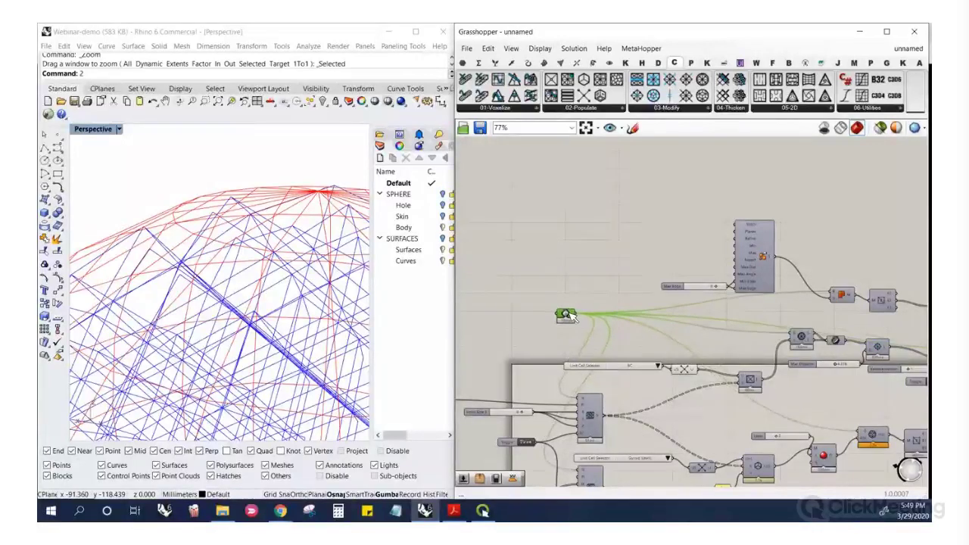
right_click(571, 314)
click(587, 299)
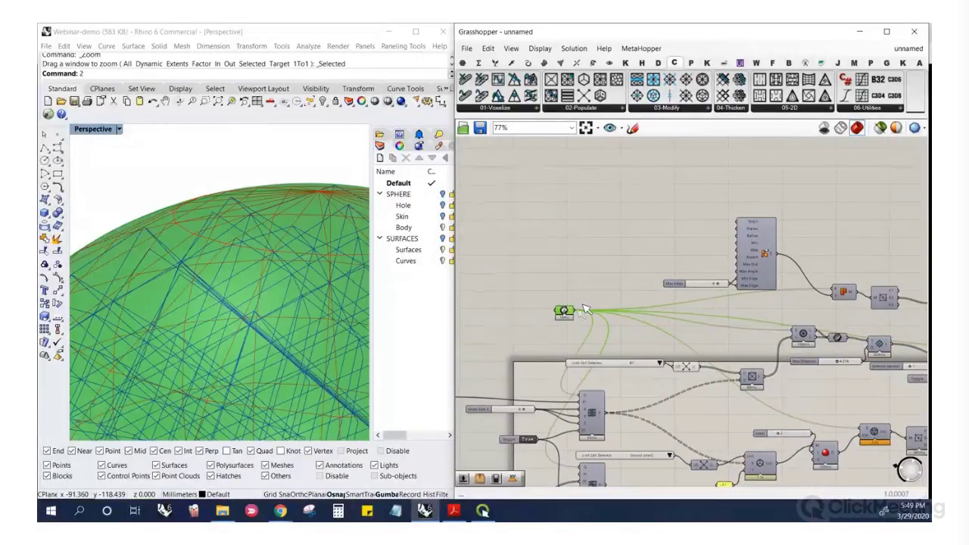
right_click(566, 313)
click(587, 299)
scroll(684, 320, down, 5)
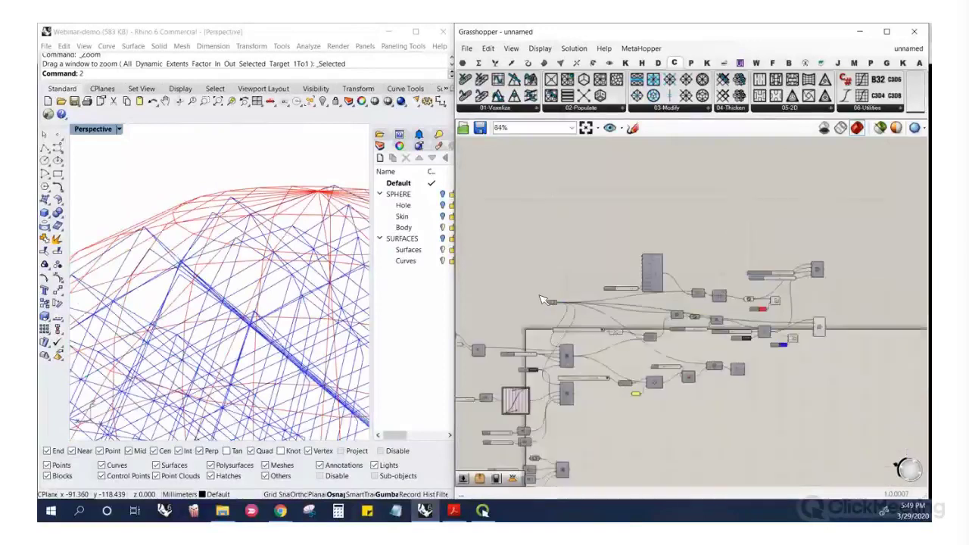
scroll(674, 311, up, 8)
drag(672, 309, 831, 303)
click(726, 314)
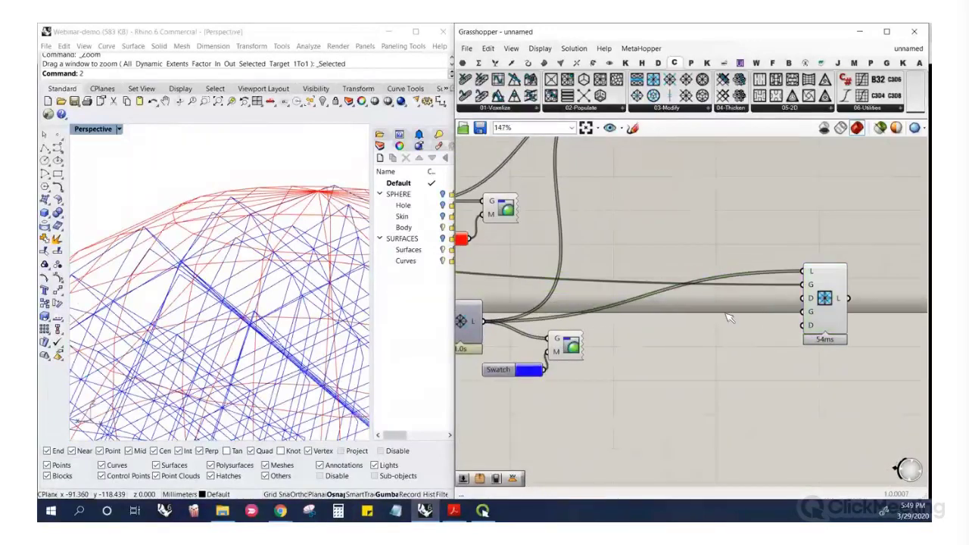
Add a Max Distance slider, connect it to the first D input of Morph Lattice to Skin, and set it to 3
double_click(727, 315)
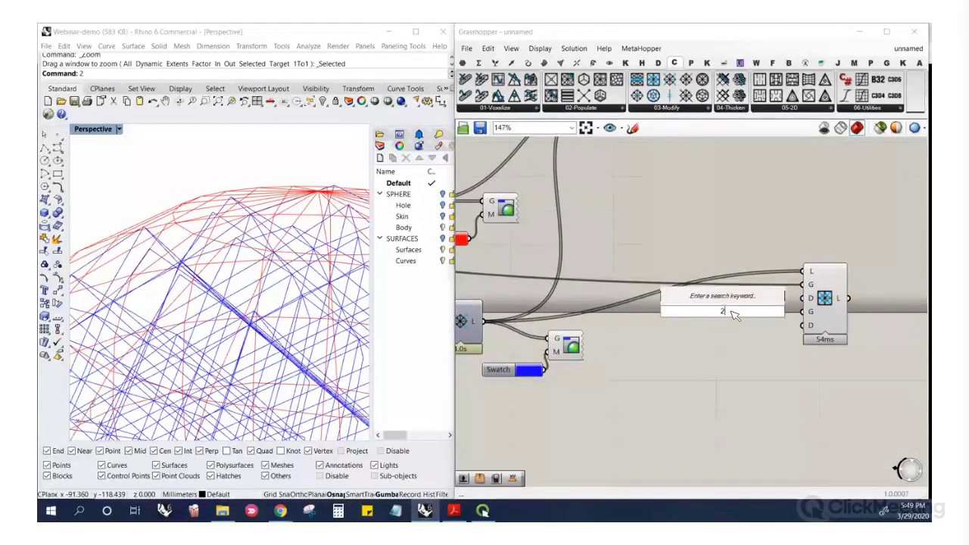
text(2)
key(Return)
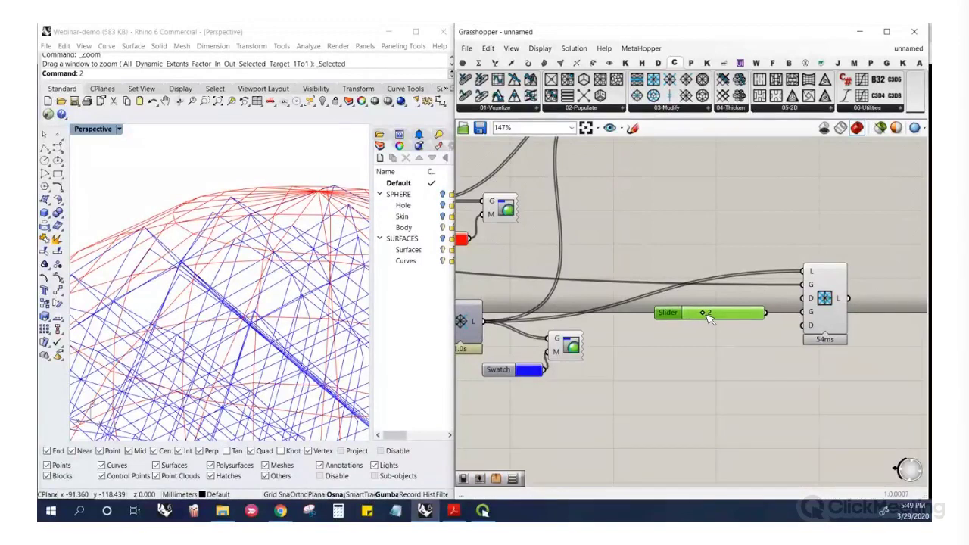
drag(708, 316, 804, 298)
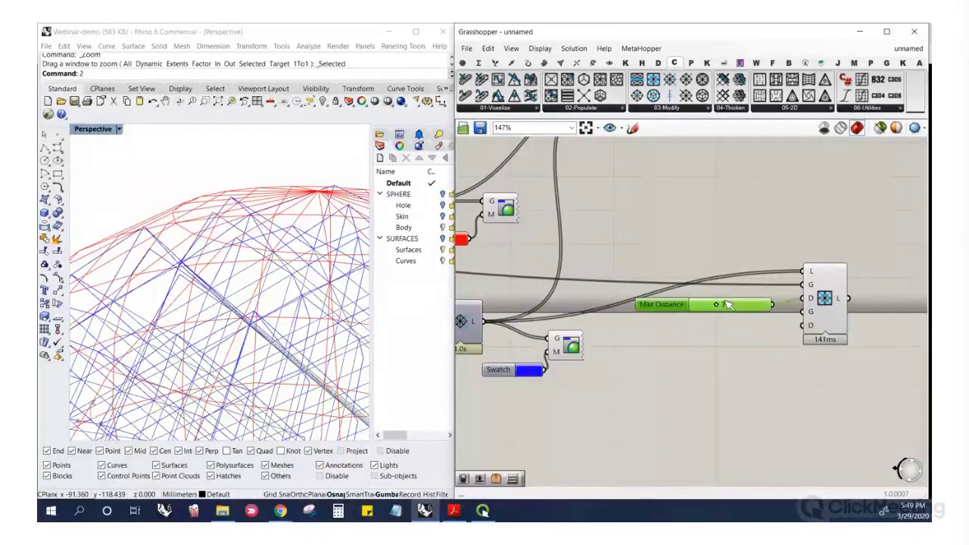
Review the second G and D inputs of Morph Lattice to Skin and select the component
scroll(822, 320, up, 3)
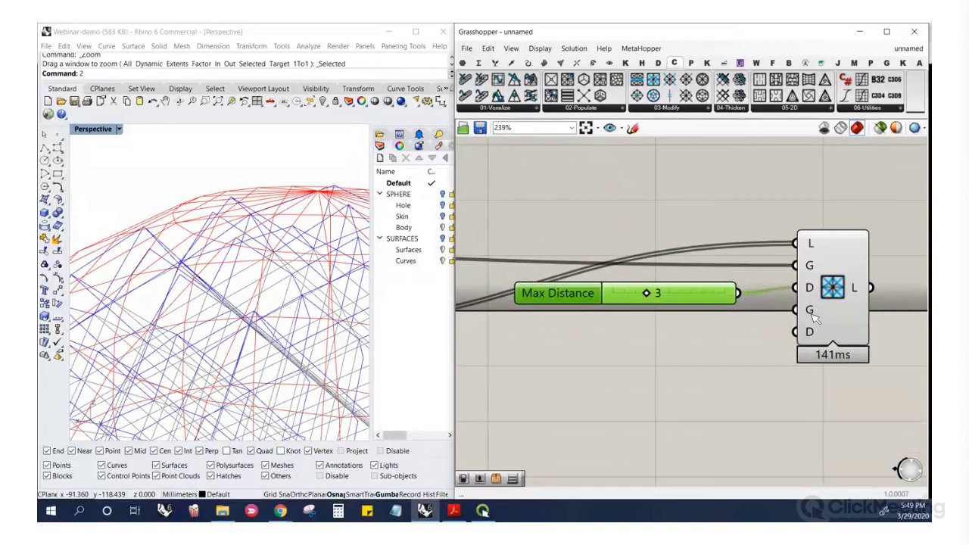
mouse_move(814, 318)
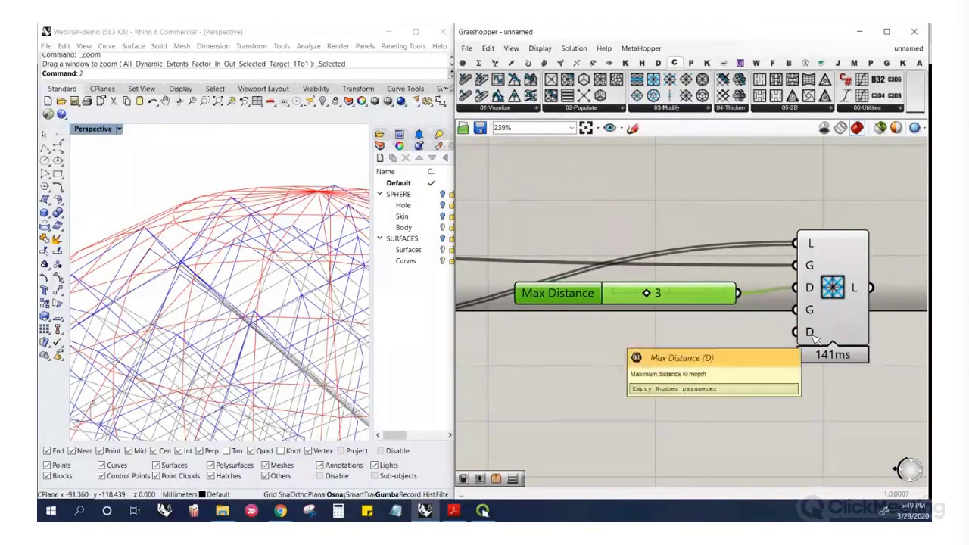
click(838, 311)
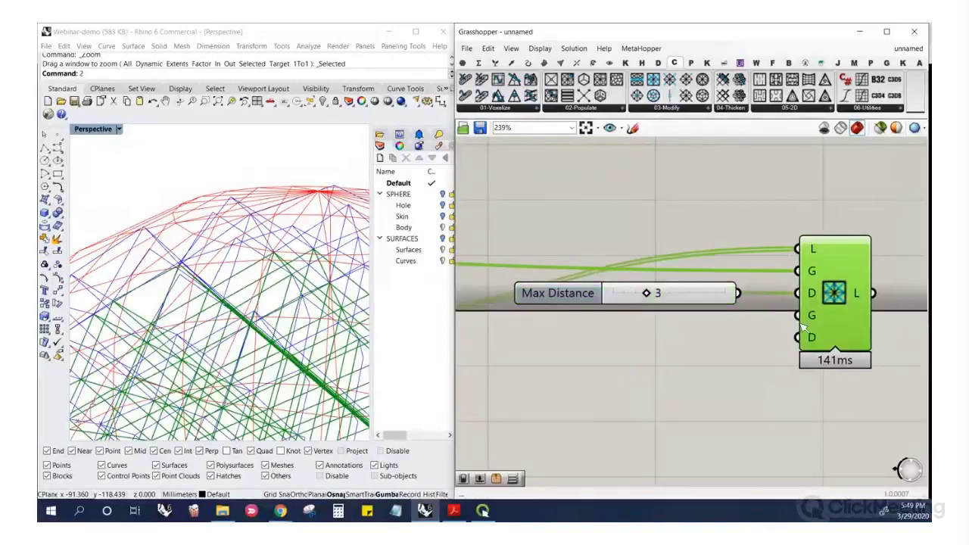
Shift the skin edges' Curve parameter slightly up and away from its red Custom Preview
scroll(815, 323, down, 4)
click(740, 342)
scroll(717, 325, down, 3)
scroll(670, 288, up, 4)
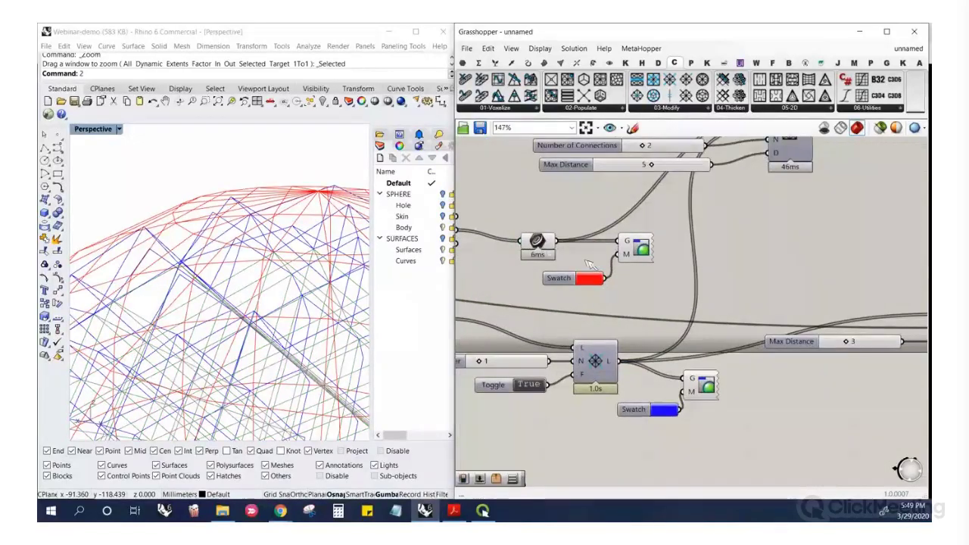
drag(539, 240, 522, 228)
click(486, 274)
Duplicate the Max Distance slider at 3 for the second D input of Morph Lattice to Skin, and connect the skin edges' Curve parameter to its second G input
scroll(465, 276, down, 4)
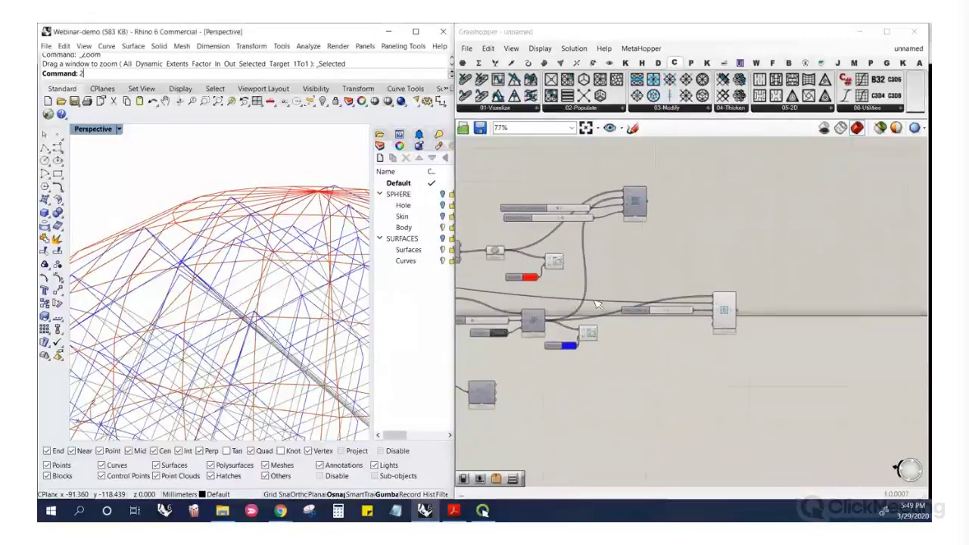
scroll(560, 299, up, 1)
scroll(566, 301, up, 5)
click(670, 317)
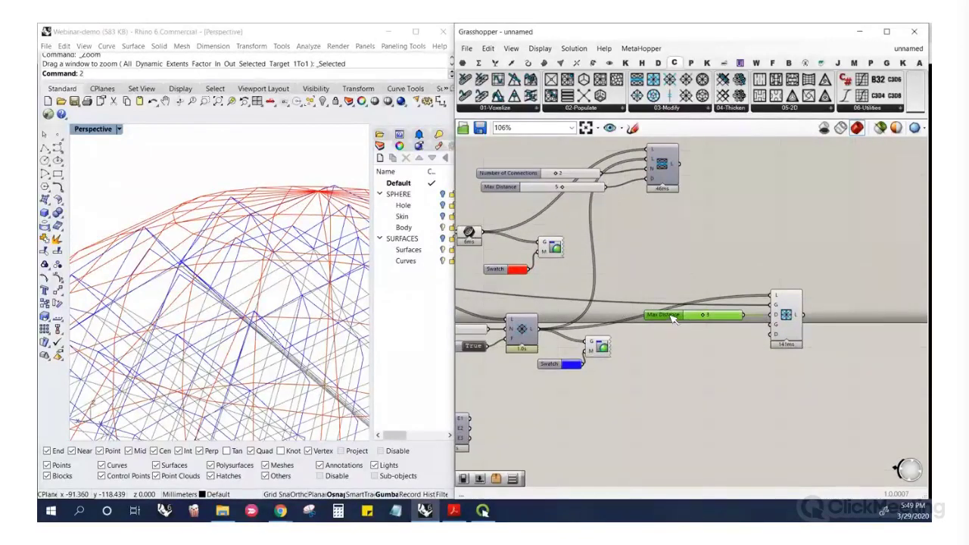
key(ctrl+c)
key(ctrl+v)
drag(671, 321, 684, 338)
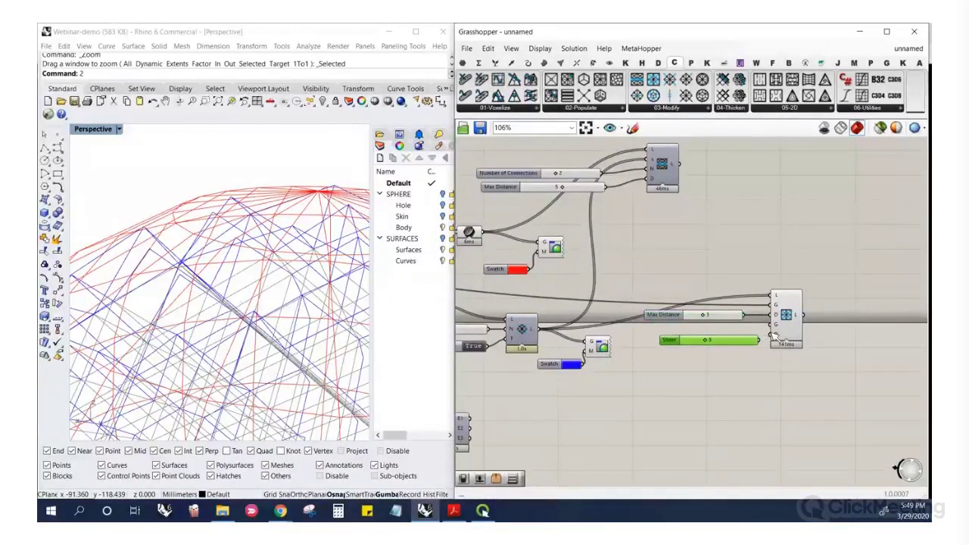
drag(759, 340, 775, 334)
scroll(524, 250, up, 2)
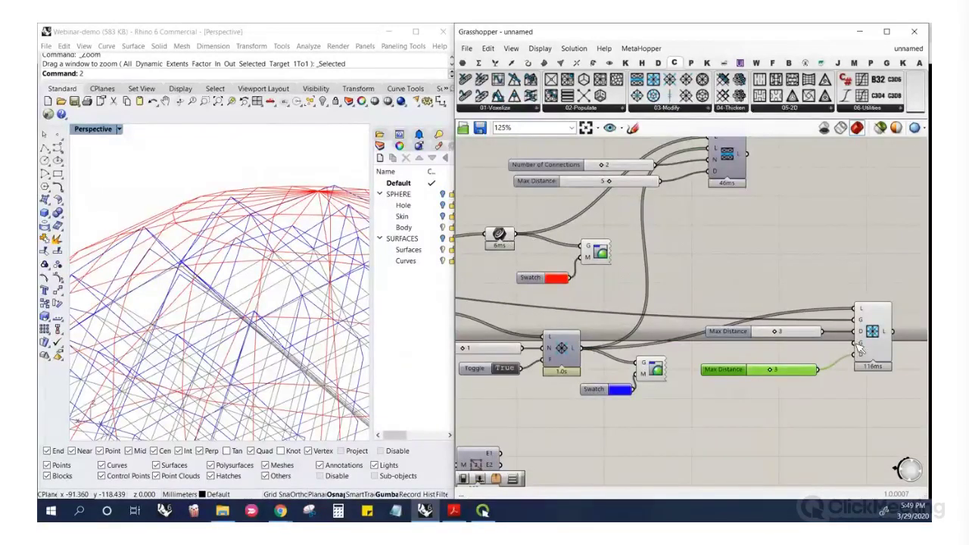
drag(860, 345, 522, 239)
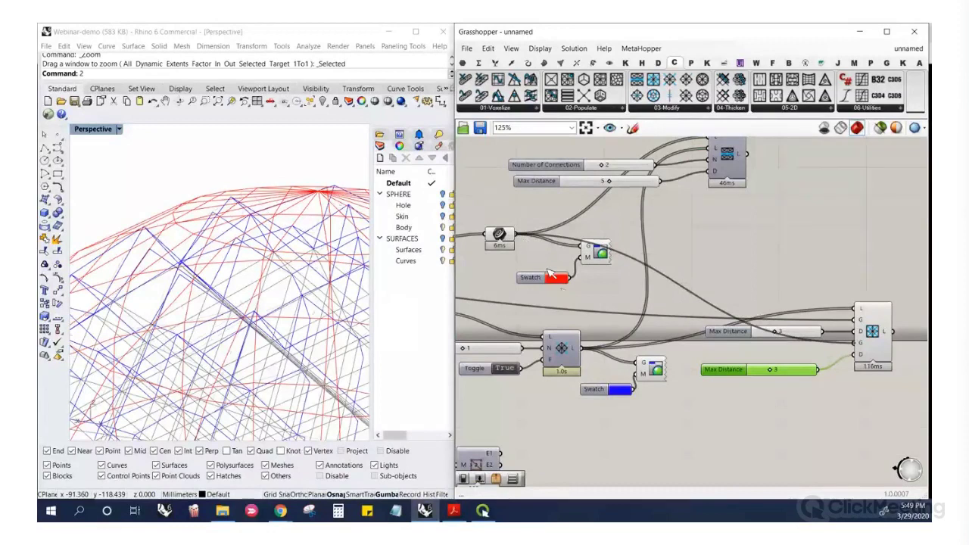
Move the blue Custom Preview and swatch to Morph Lattice to Skin, feed them its L output, and turn off the component's own preview
drag(669, 417, 817, 335)
scroll(528, 361, down, 2)
drag(912, 402, 880, 369)
click(892, 298)
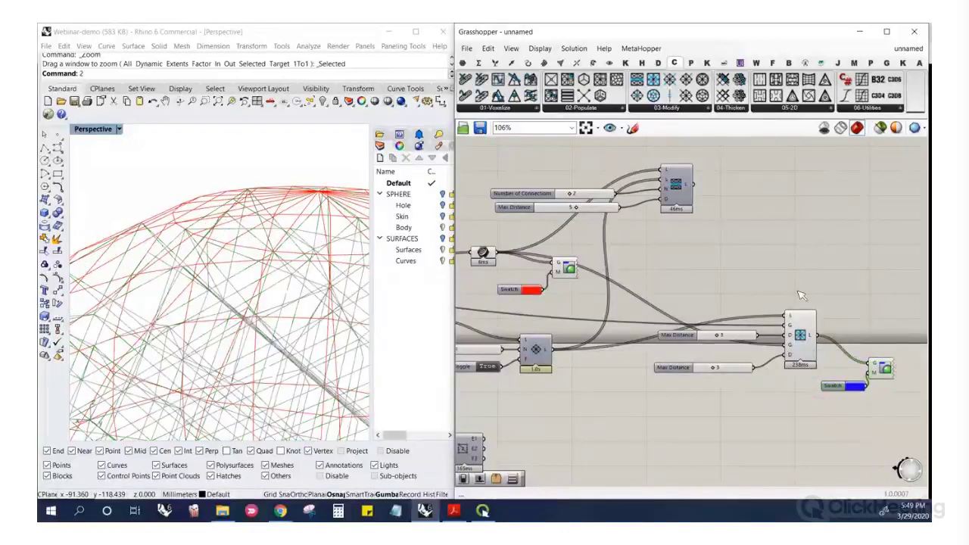
right_click(806, 338)
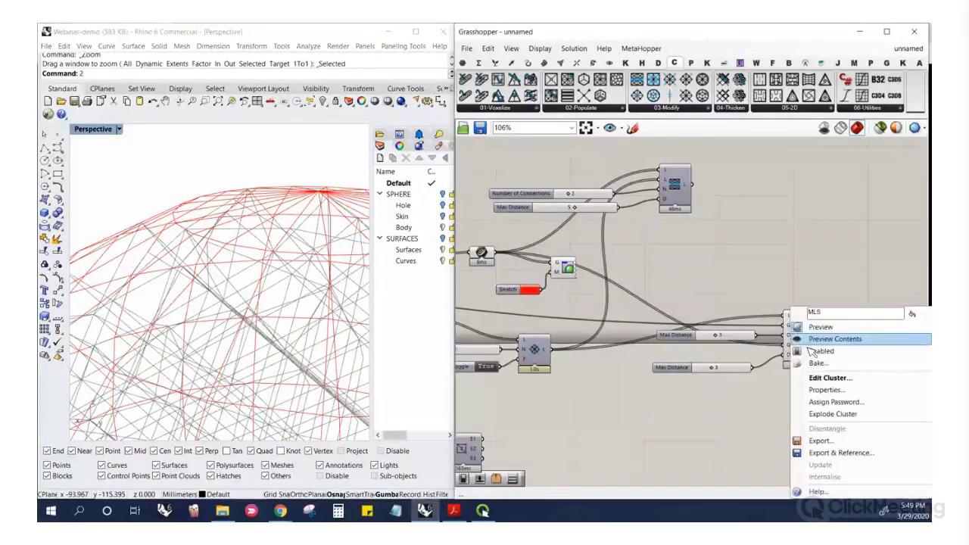
click(829, 324)
Set the Max Distance slider feeding the first D input of Morph Lattice to Skin to 5
scroll(271, 257, up, 6)
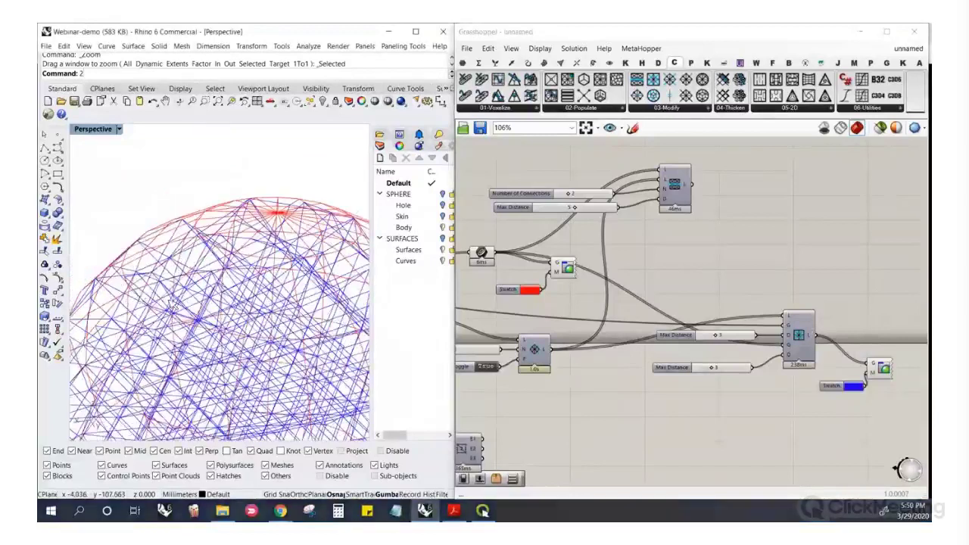
scroll(244, 278, down, 6)
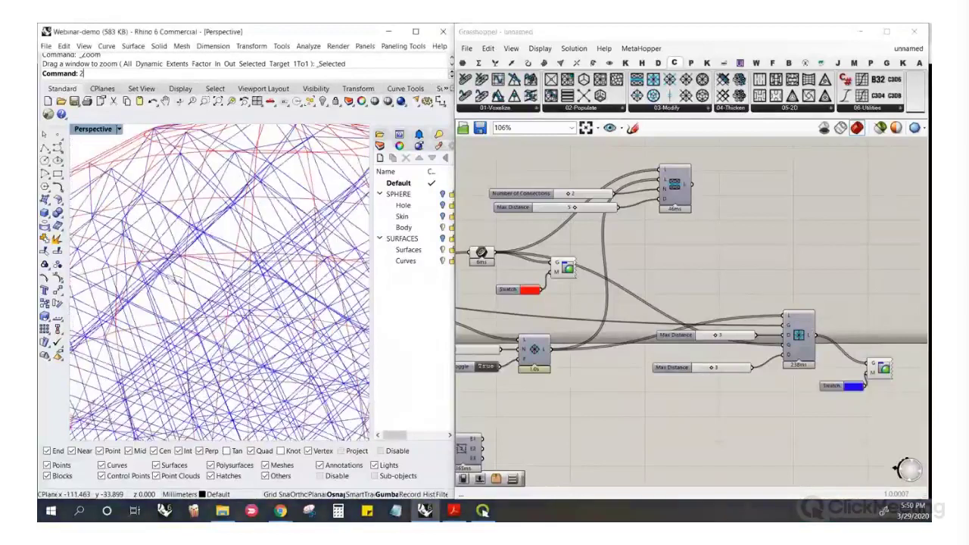
scroll(722, 342, up, 4)
click(721, 341)
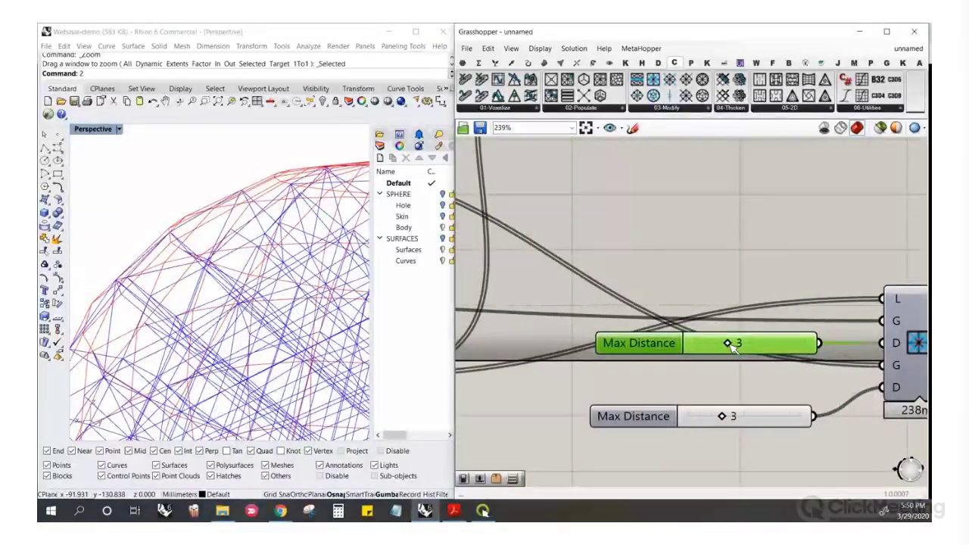
drag(720, 342, 747, 353)
Examine from several angles how the blue lattice meets the red skin edges near the sphere's boundary
right_drag(250, 317, 187, 317)
scroll(187, 317, down, 8)
scroll(185, 302, up, 3)
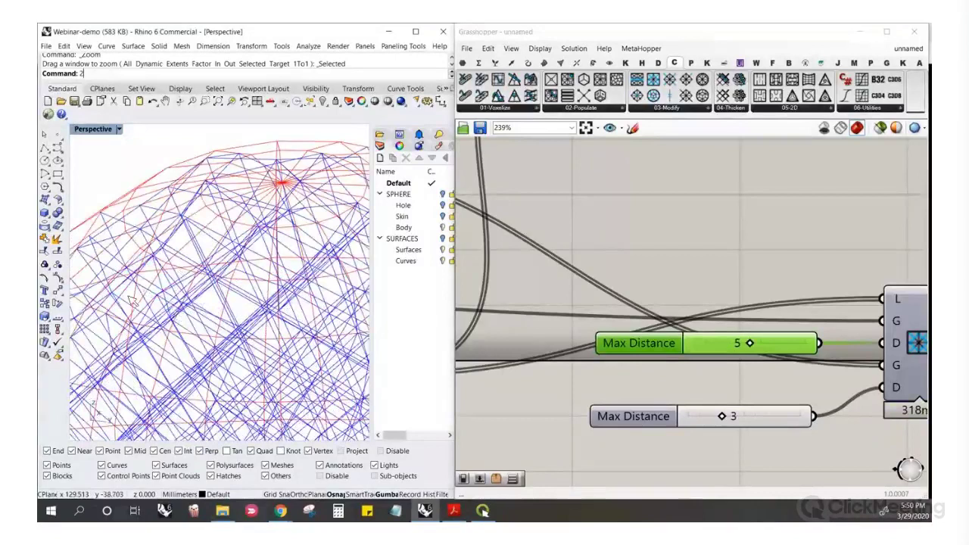
right_drag(128, 297, 181, 182)
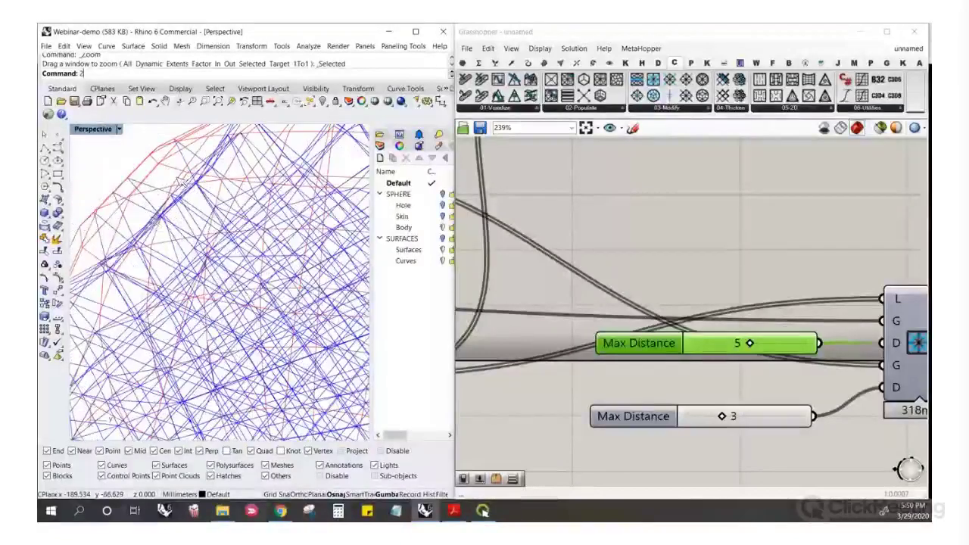
scroll(154, 181, up, 5)
scroll(174, 184, up, 2)
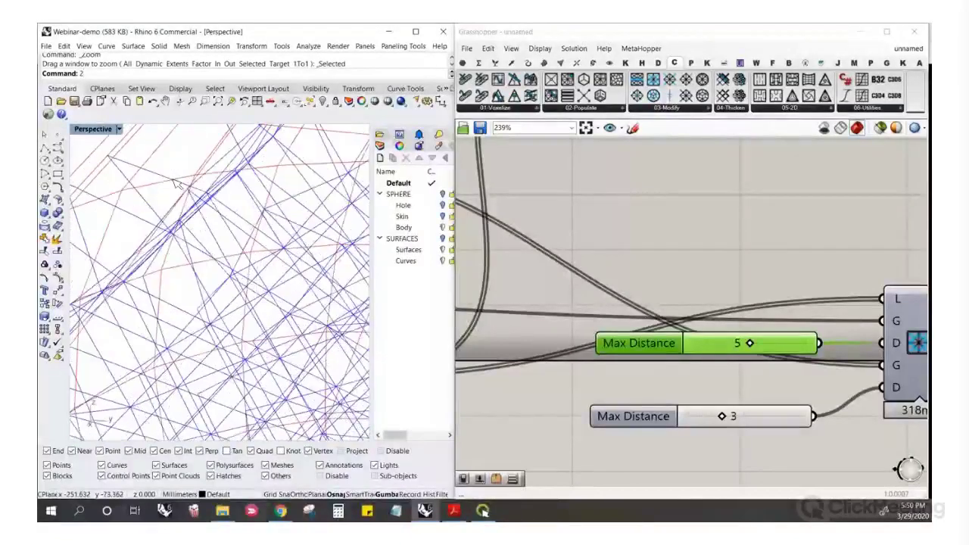
scroll(178, 181, up, 4)
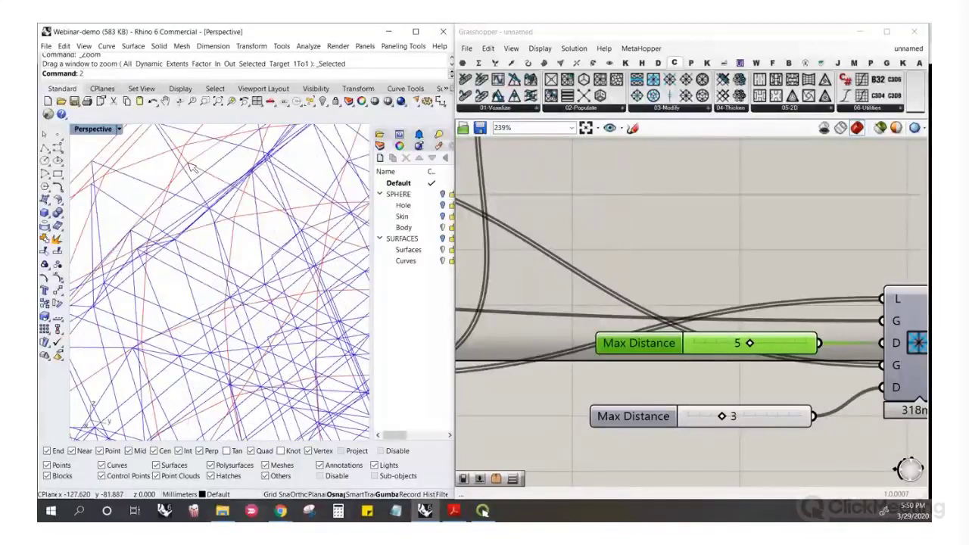
scroll(193, 166, down, 5)
Move the skin's Mesh Edges component and its Curve parameter up to make room below them
click(593, 277)
scroll(647, 316, down, 6)
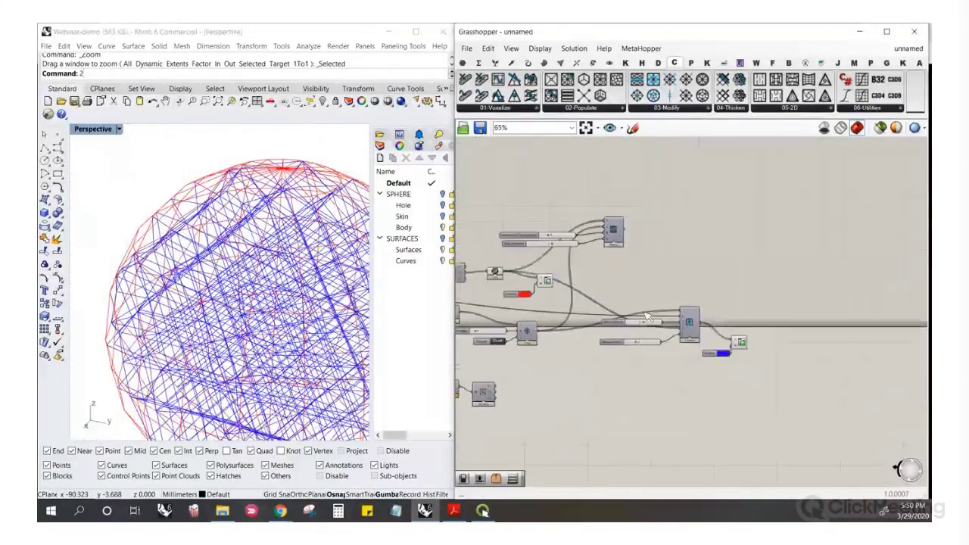
scroll(647, 317, down, 2)
scroll(496, 339, up, 2)
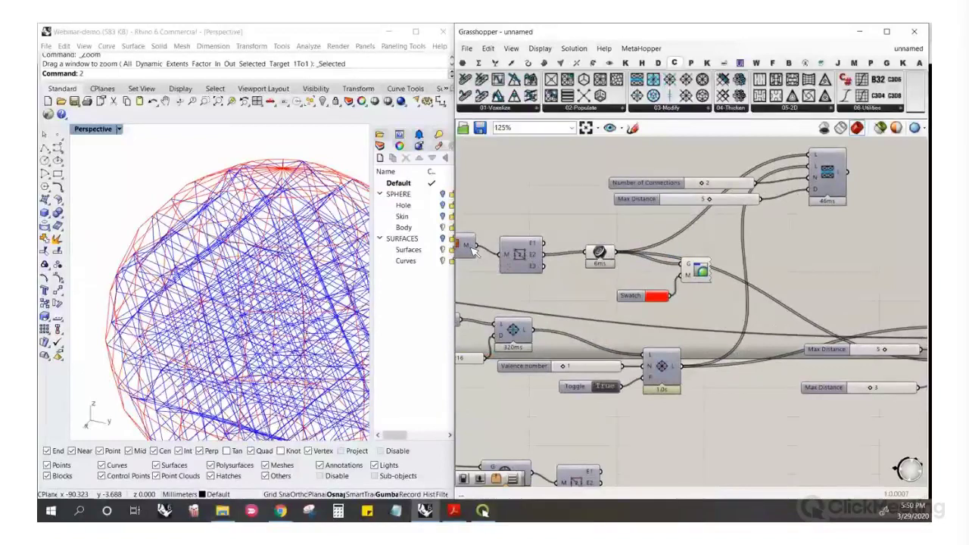
drag(531, 257, 542, 229)
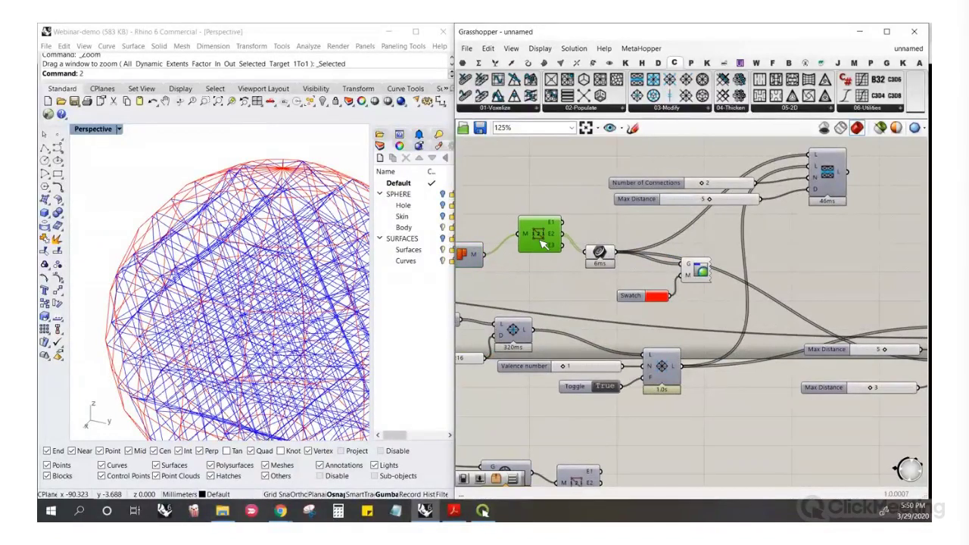
drag(604, 248, 606, 233)
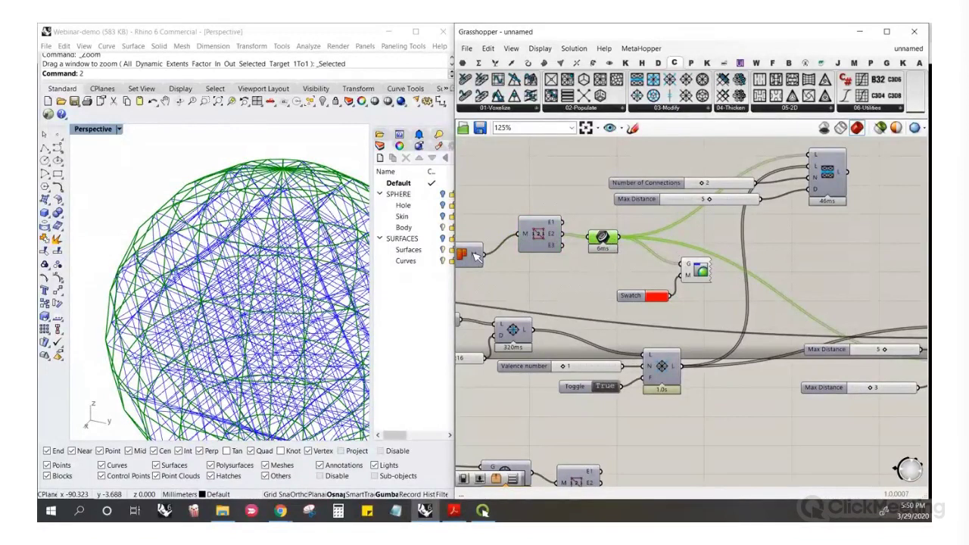
Add a Deconstruct Mesh component below Mesh Edges and connect the skin mesh to its M input
click(560, 63)
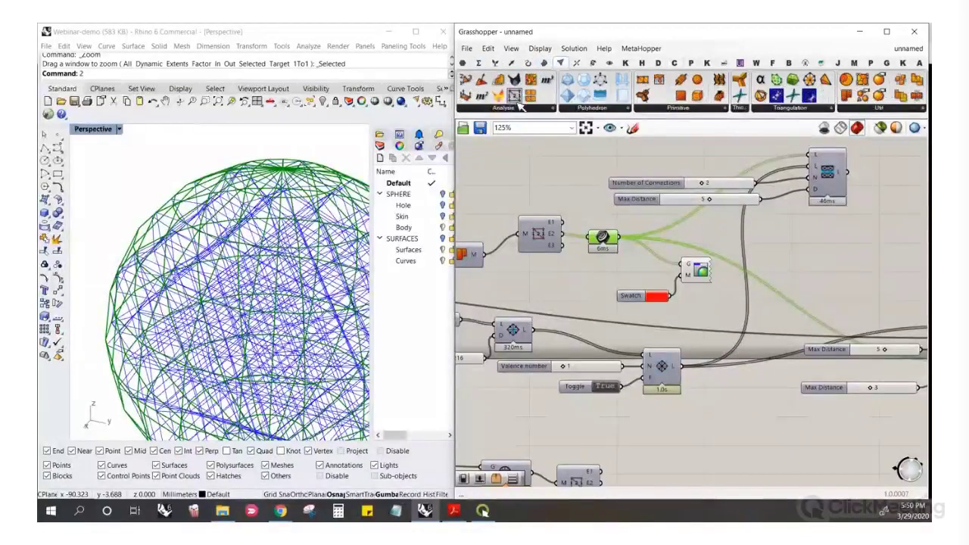
click(529, 109)
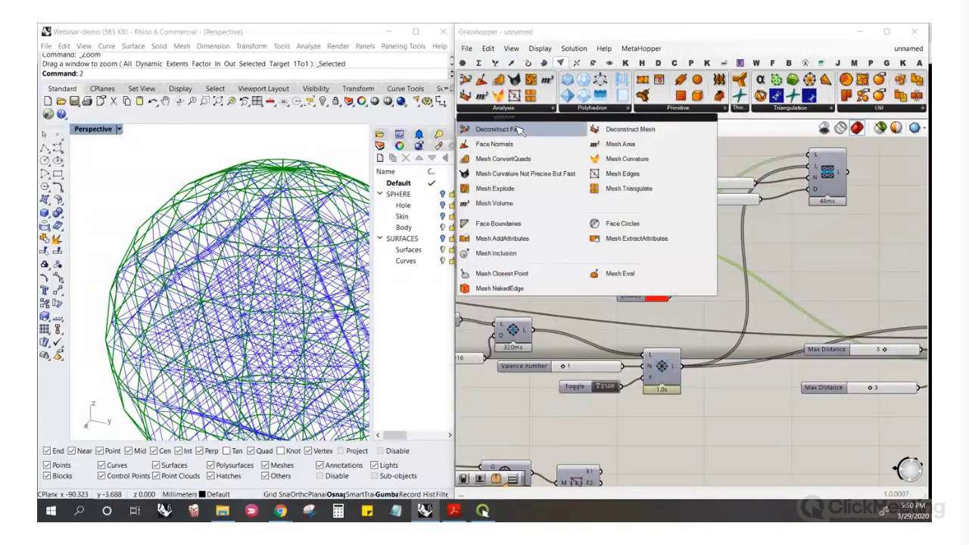
click(554, 274)
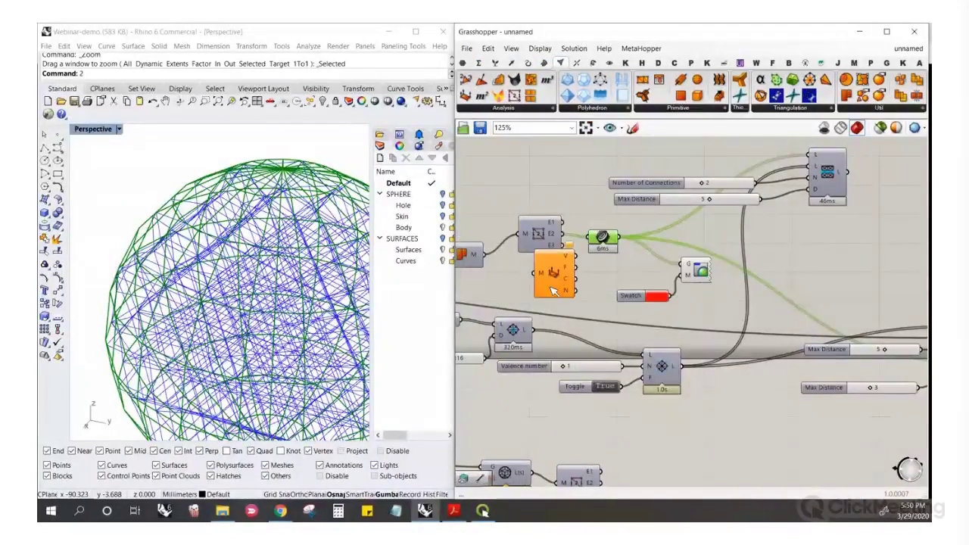
drag(548, 287, 485, 255)
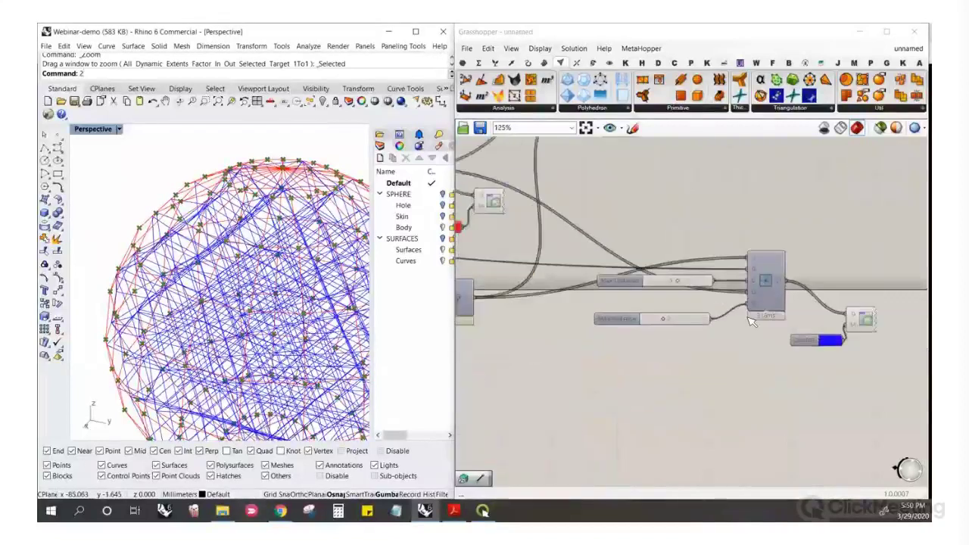
Turn off the Deconstruct Mesh preview and connect its V output to the second G input of Morph Lattice to Skin, replacing the edge curves
scroll(749, 320, up, 1)
click(774, 301)
scroll(778, 304, down, 4)
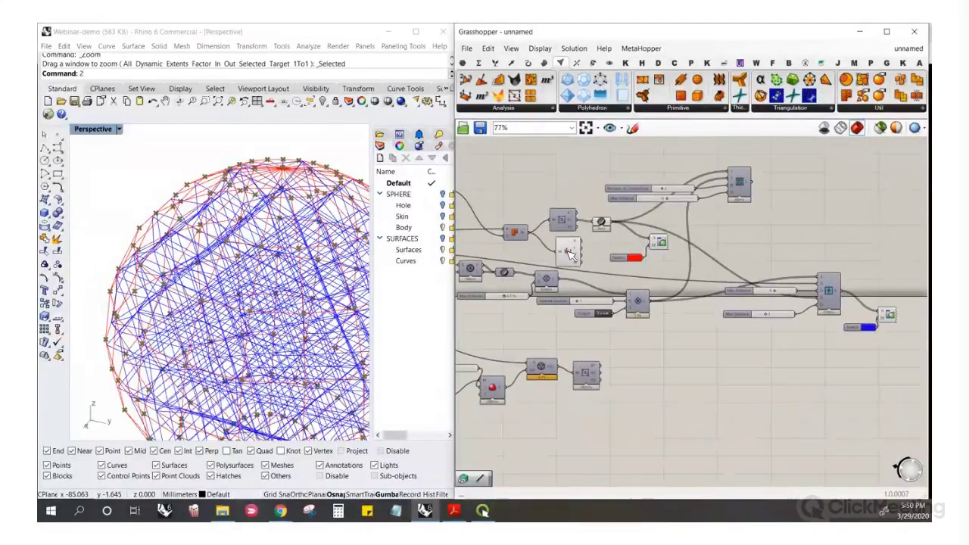
right_click(569, 255)
click(605, 271)
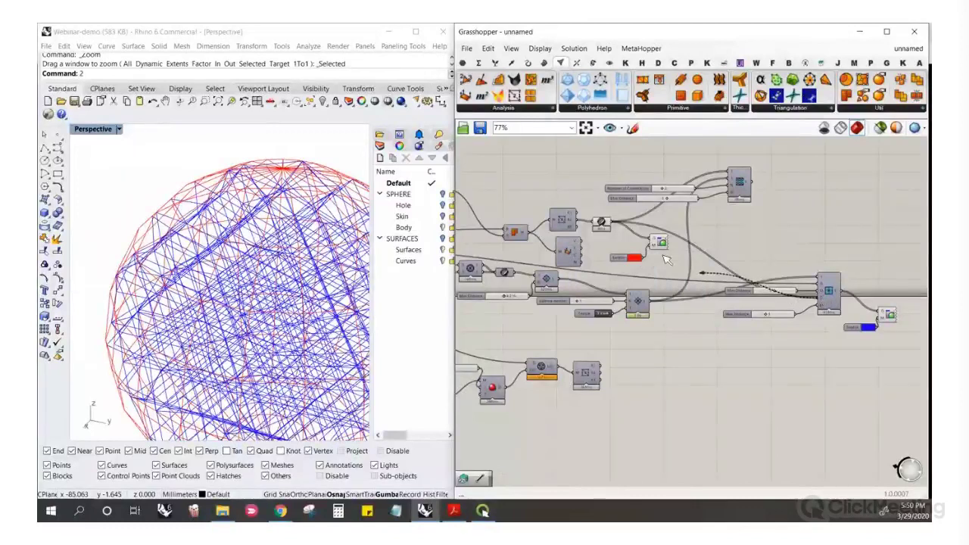
Examine around the sphere how the morphed lattice nodes meet the vertices of the red skin mesh
right_drag(259, 252, 119, 274)
scroll(121, 273, up, 5)
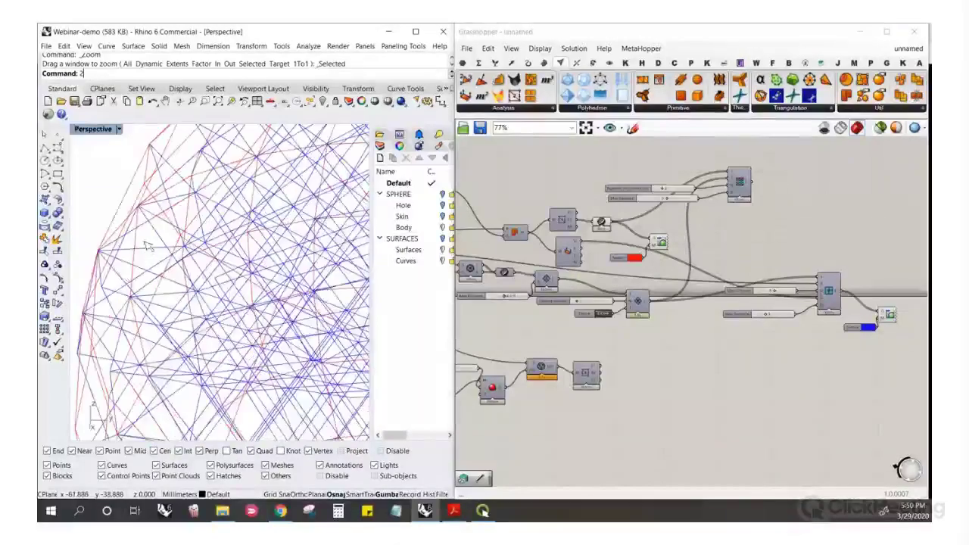
right_drag(143, 242, 200, 189)
scroll(203, 191, down, 4)
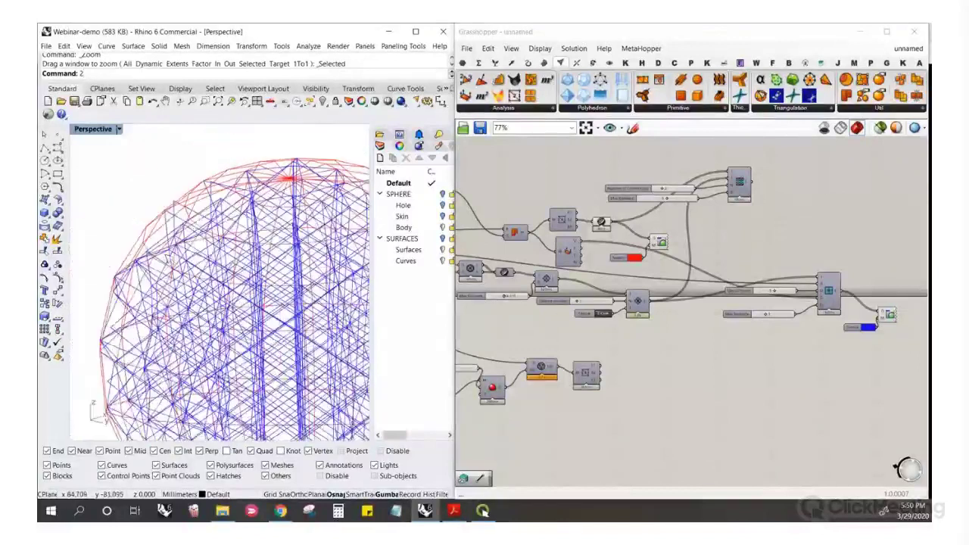
scroll(151, 227, up, 5)
mouse_move(155, 230)
right_down()
mouse_move(161, 258)
mouse_move(146, 284)
mouse_move(162, 235)
right_up()
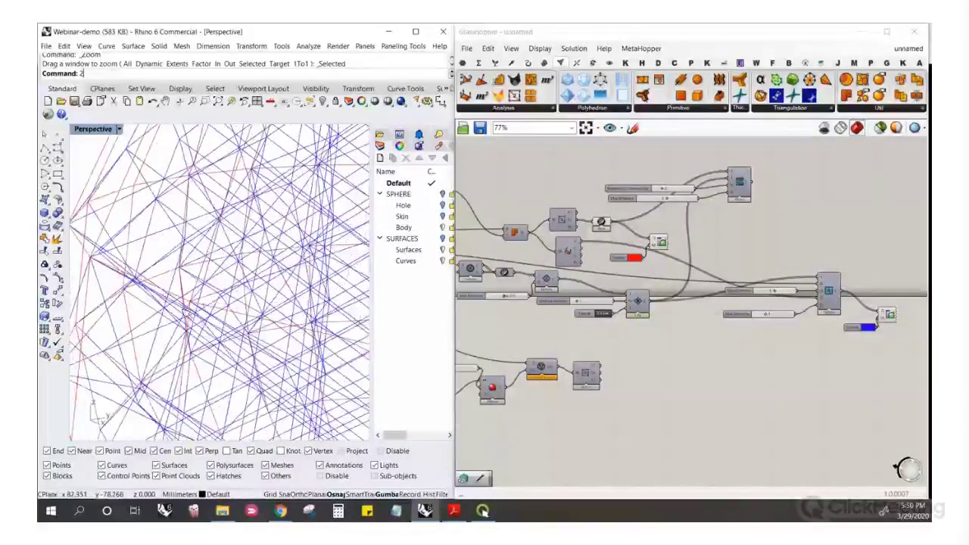
scroll(171, 265, up, 2)
right_drag(179, 292, 173, 283)
scroll(180, 218, down, 5)
right_drag(176, 197, 198, 246)
scroll(227, 265, up, 3)
right_drag(242, 269, 123, 266)
scroll(178, 268, down, 4)
scroll(137, 253, up, 3)
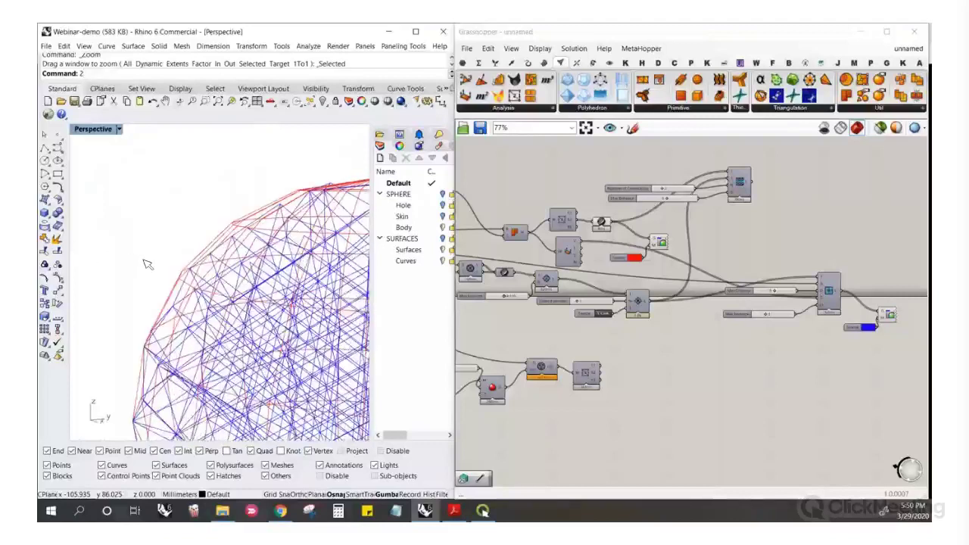
Set the Max Distance slider feeding the second D input of Morph Lattice to Skin to 5
scroll(885, 292, up, 4)
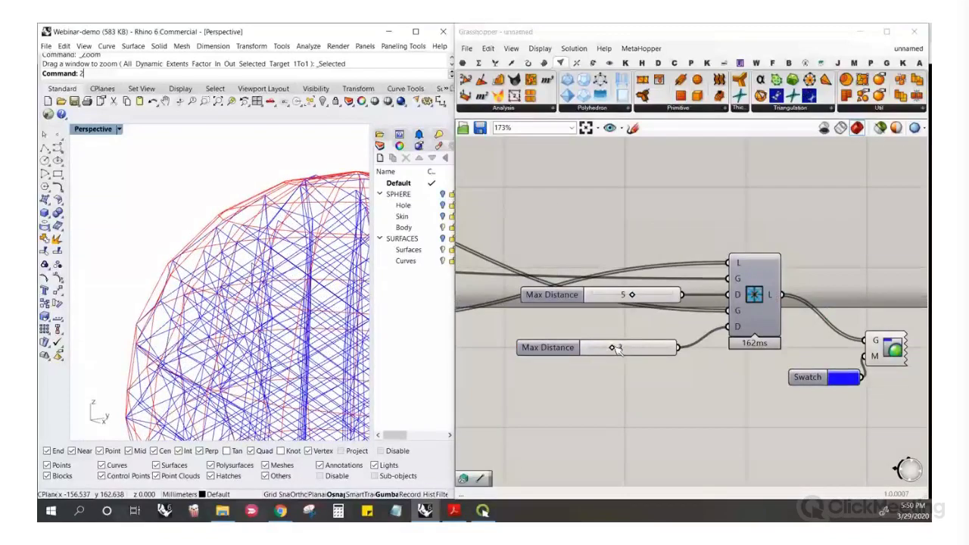
mouse_move(615, 348)
mouse_down()
mouse_move(655, 361)
mouse_move(627, 360)
mouse_up()
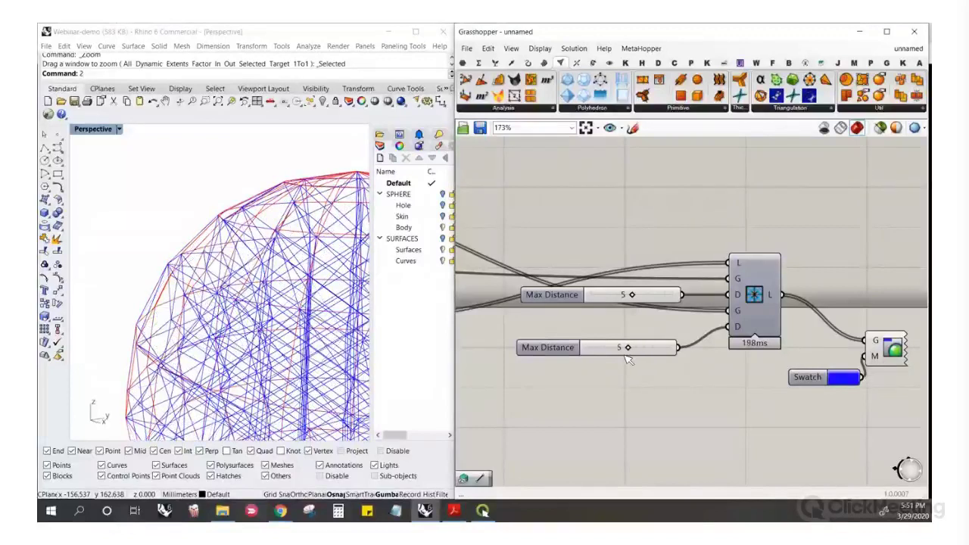
click(288, 286)
right_drag(251, 290, 307, 271)
Set the Max Edge slider feeding the skin's mesh settings to 6 and check the refined skin on the sphere
scroll(847, 268, down, 5)
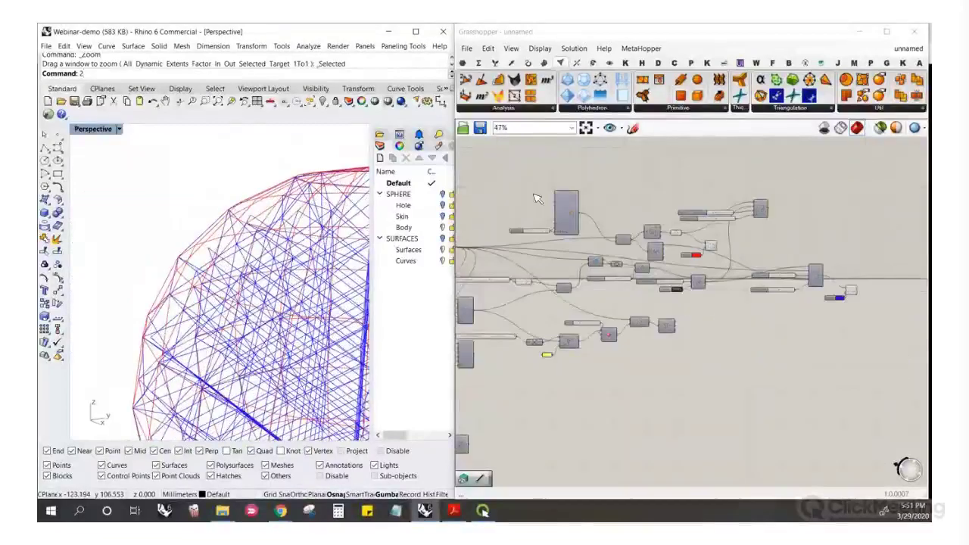
scroll(536, 203, up, 5)
drag(564, 287, 545, 289)
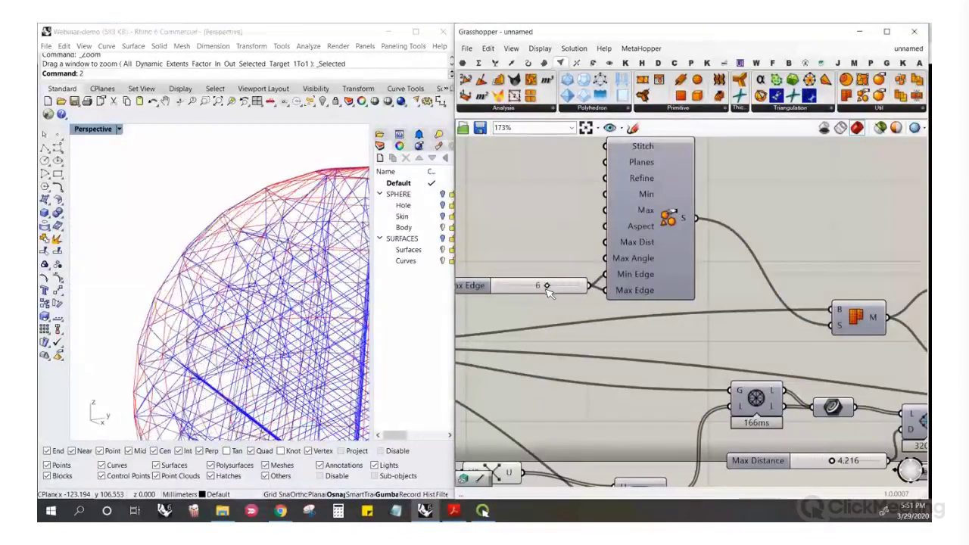
right_drag(300, 255, 214, 304)
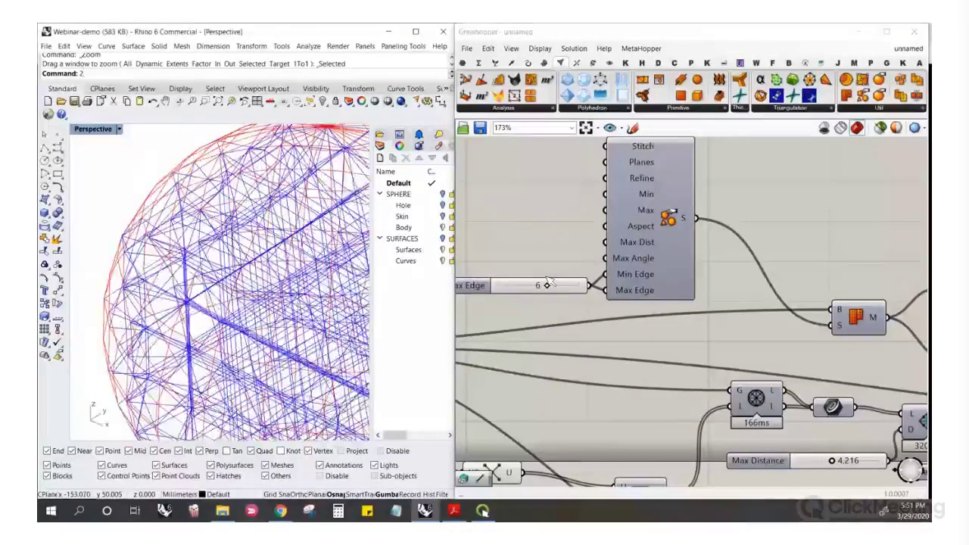
mouse_move(550, 286)
mouse_down()
mouse_move(539, 291)
mouse_move(551, 291)
mouse_up()
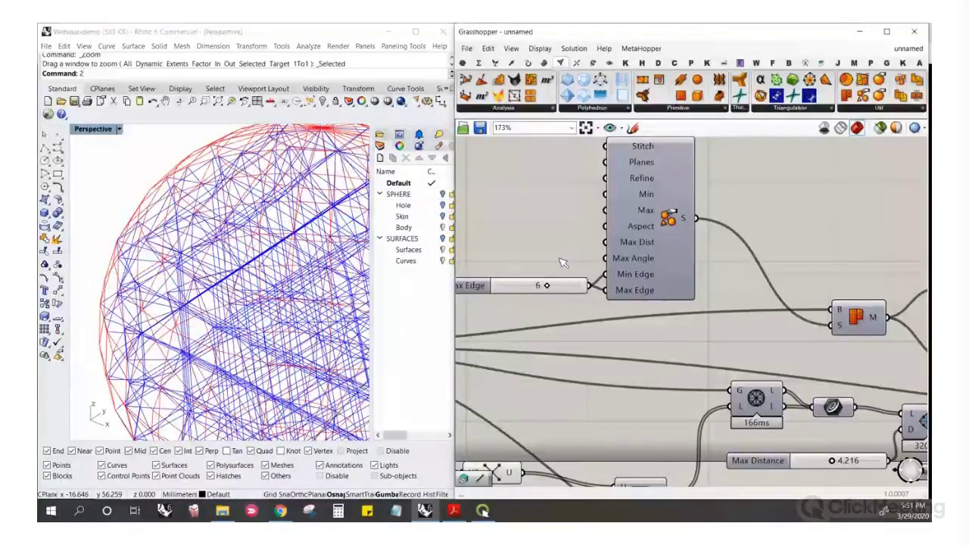
scroll(561, 262, down, 4)
scroll(679, 341, up, 2)
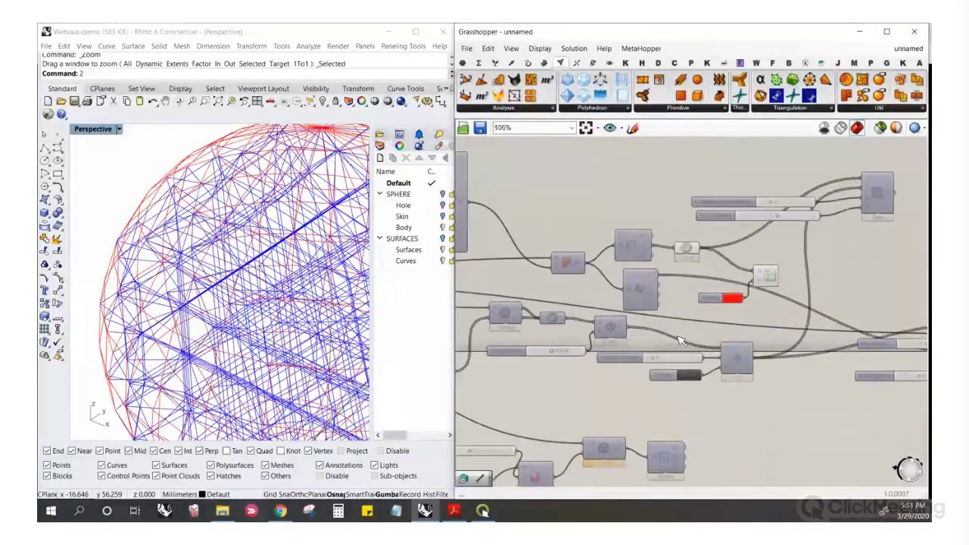
Add a Pipe component beside Morph Lattice to Skin and connect the morphed lattice output L to its C input
scroll(575, 331, down, 2)
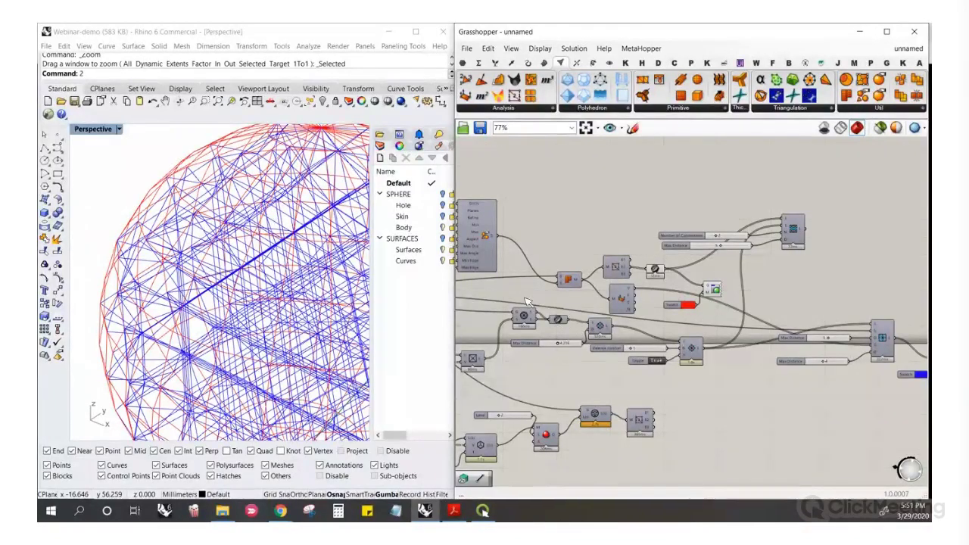
scroll(678, 295, up, 4)
click(738, 279)
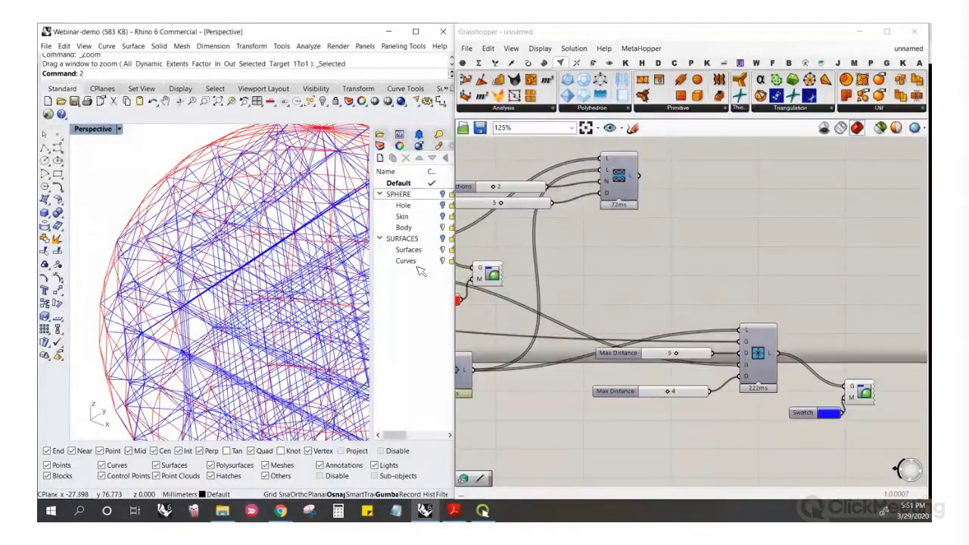
scroll(661, 311, down, 3)
scroll(659, 333, up, 5)
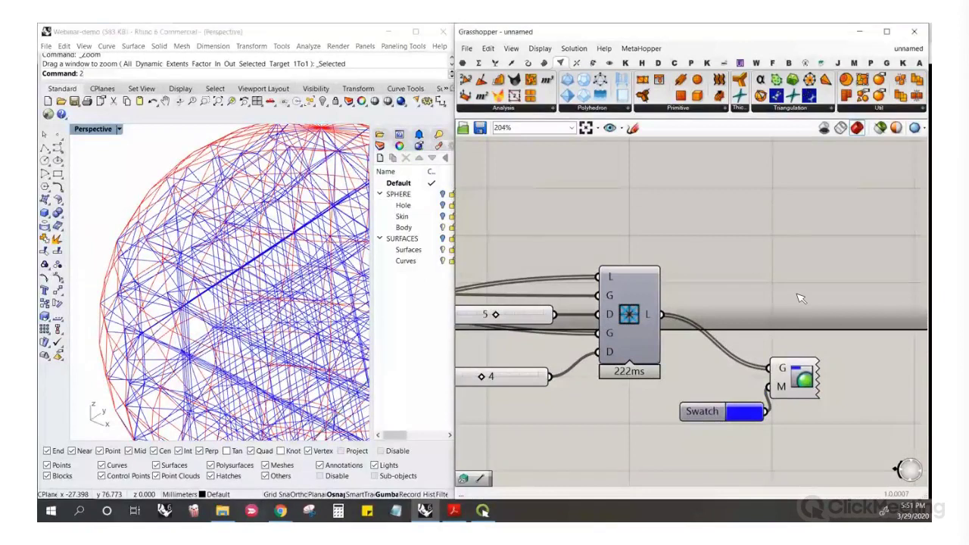
double_click(794, 295)
text(pip)
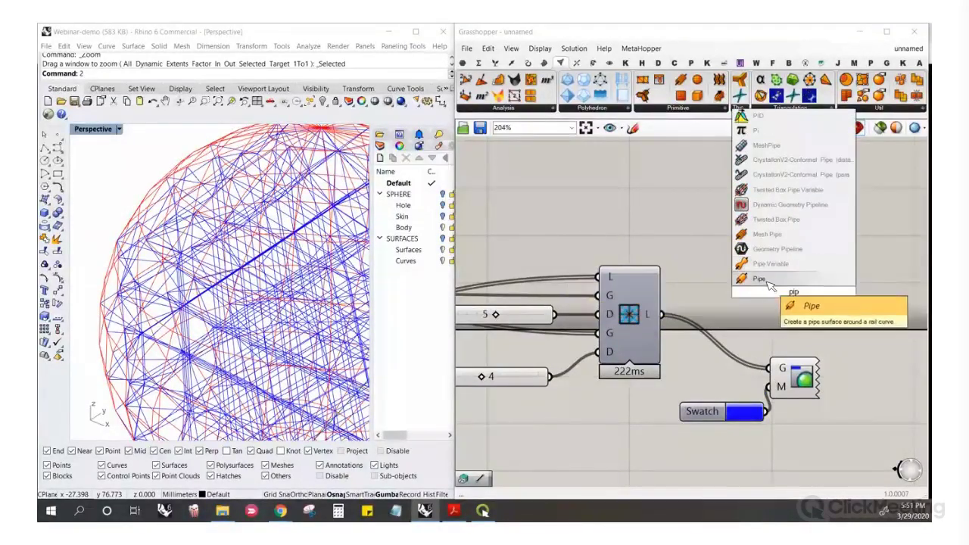
click(759, 278)
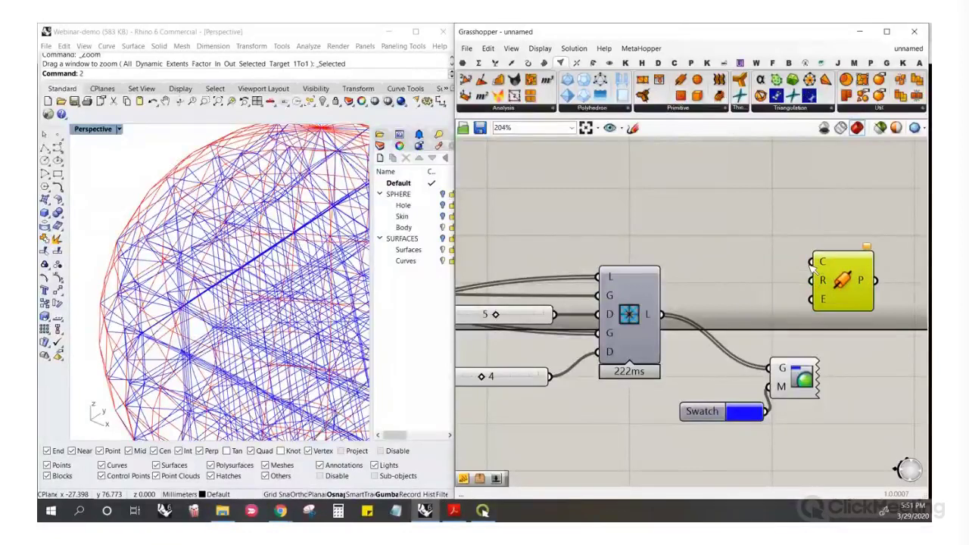
scroll(809, 261, down, 3)
drag(689, 313, 870, 289)
click(818, 305)
scroll(636, 271, up, 3)
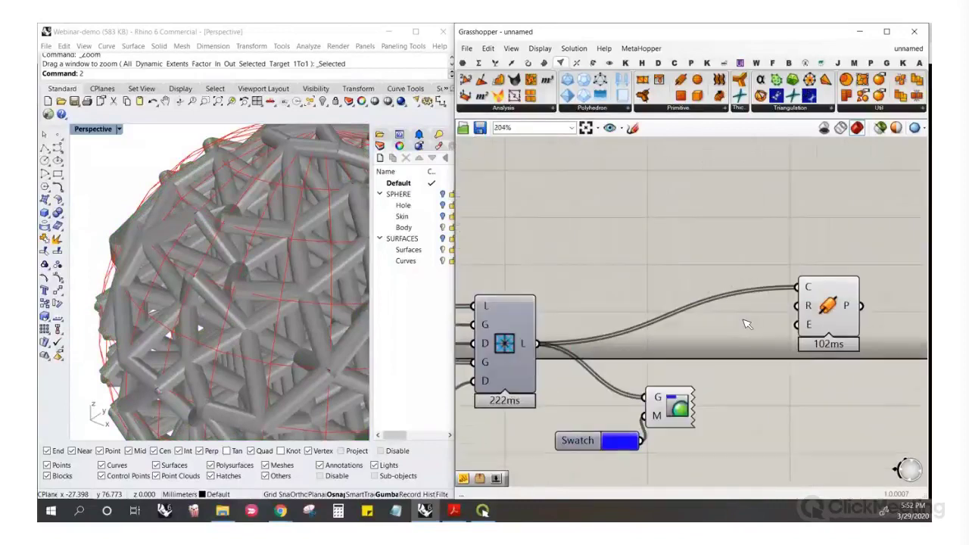
Feed the Pipe's R input from a new panel and set the pipe radius to .5
double_click(748, 318)
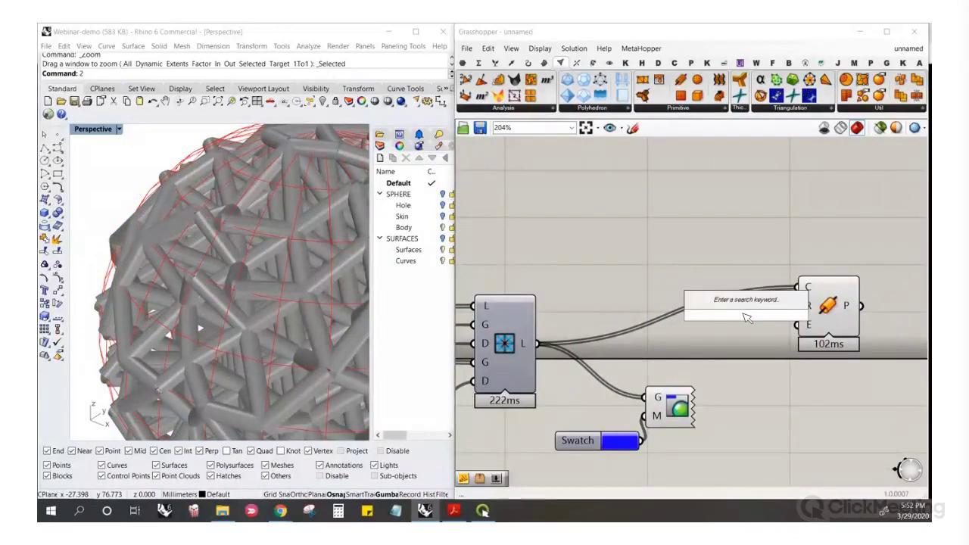
text(1)
key(Return)
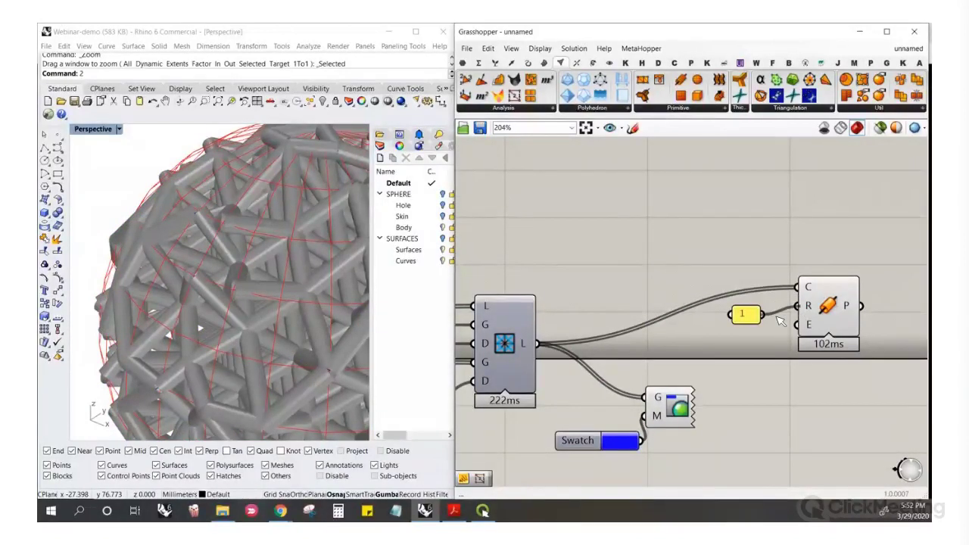
drag(779, 321, 808, 310)
double_click(746, 317)
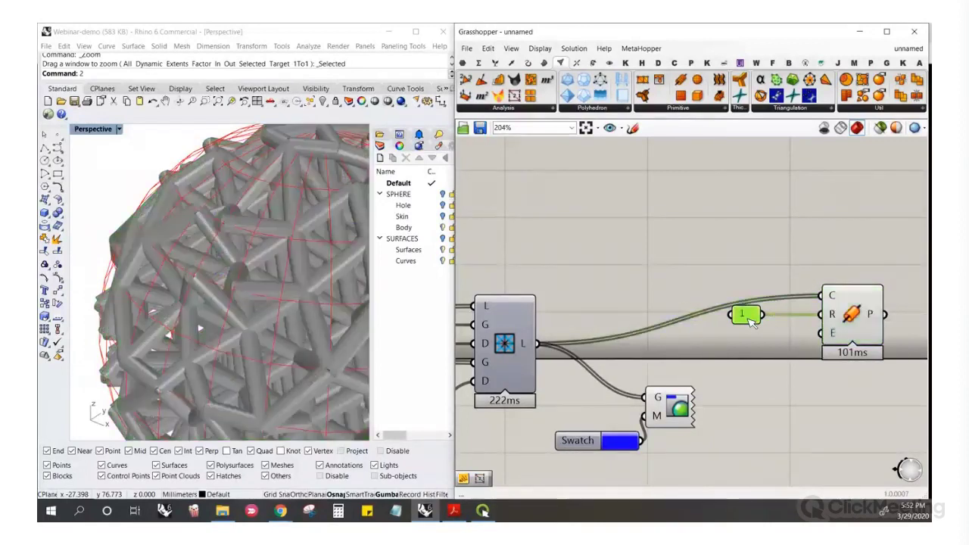
text(.5)
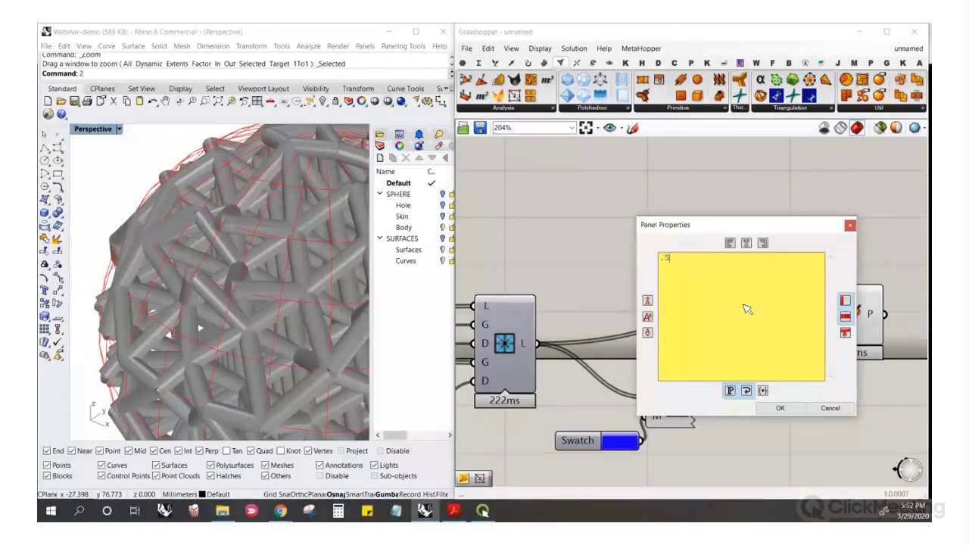
click(779, 408)
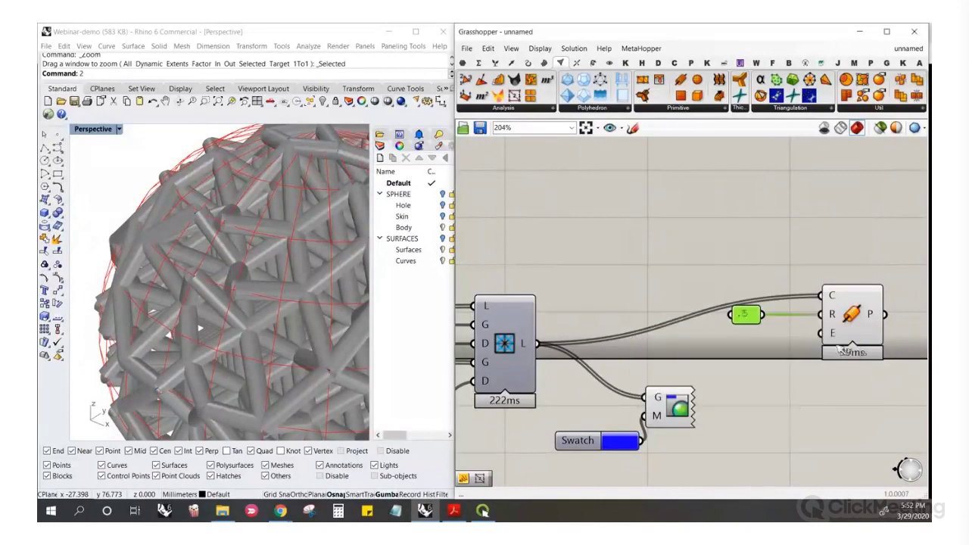
click(854, 315)
drag(855, 313, 852, 306)
click(757, 261)
Examine from several angles and distances how the piped lattice struts meet the sphere's red skin edges
right_drag(292, 246, 272, 261)
scroll(246, 265, down, 2)
scroll(219, 265, up, 6)
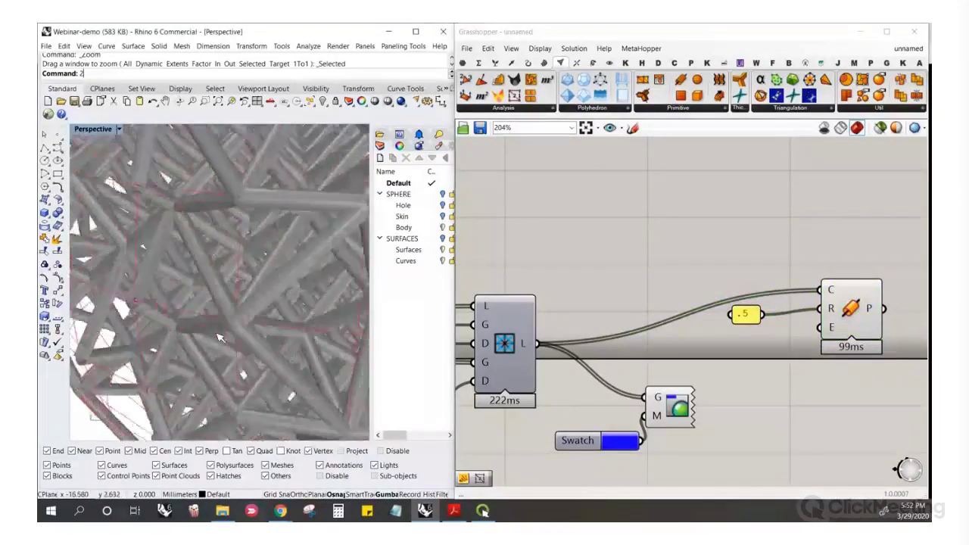
right_drag(216, 272, 178, 331)
scroll(134, 322, down, 6)
scroll(147, 318, up, 5)
scroll(180, 335, down, 3)
Place Kangaroo's triangular remesh component, with Geometry, Length, Creases, Corners and Steps inputs, above the Lattice Connections component
scroll(663, 318, down, 6)
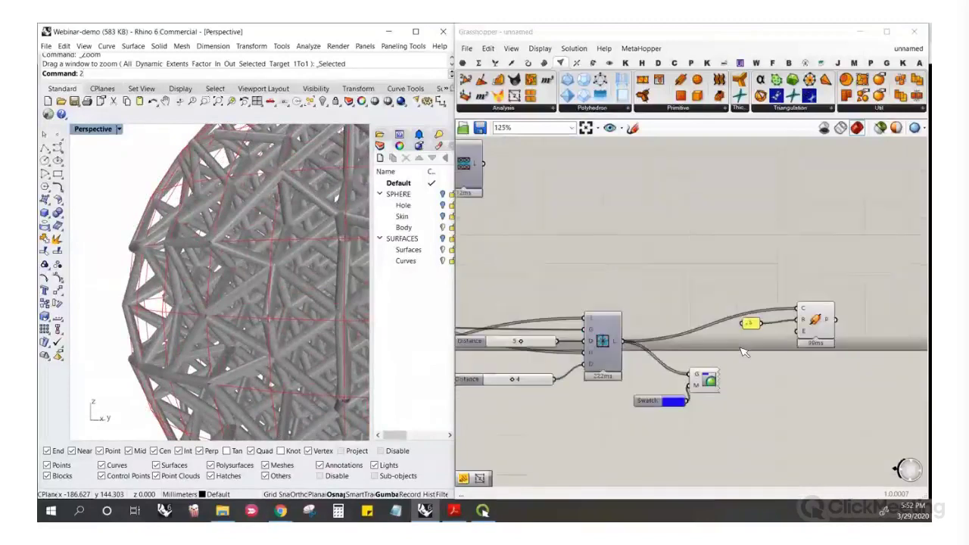
scroll(663, 318, up, 5)
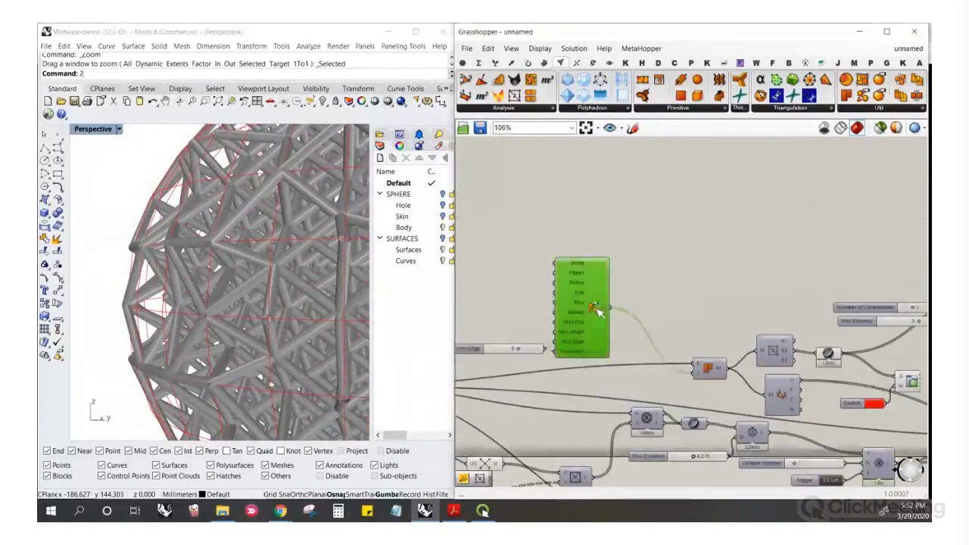
right_drag(798, 269, 627, 277)
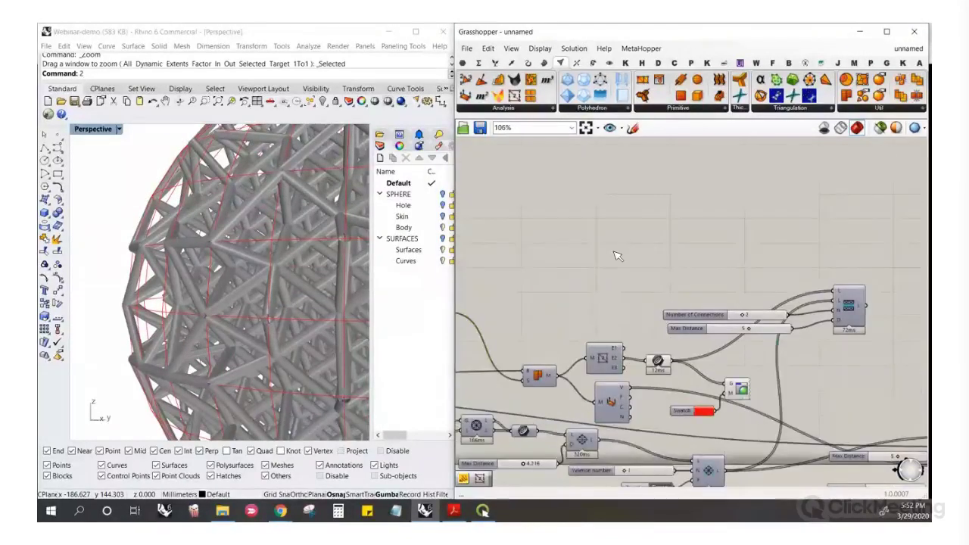
click(151, 255)
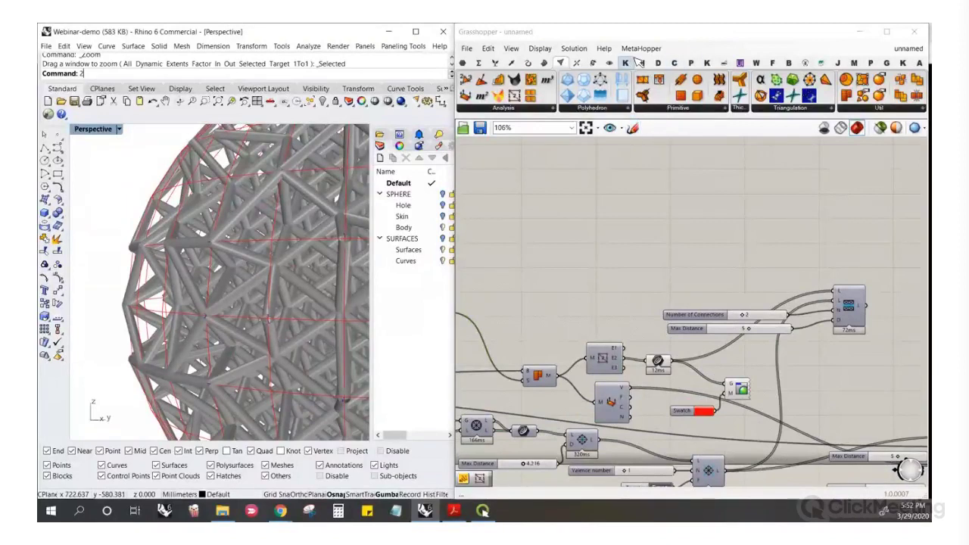
click(902, 63)
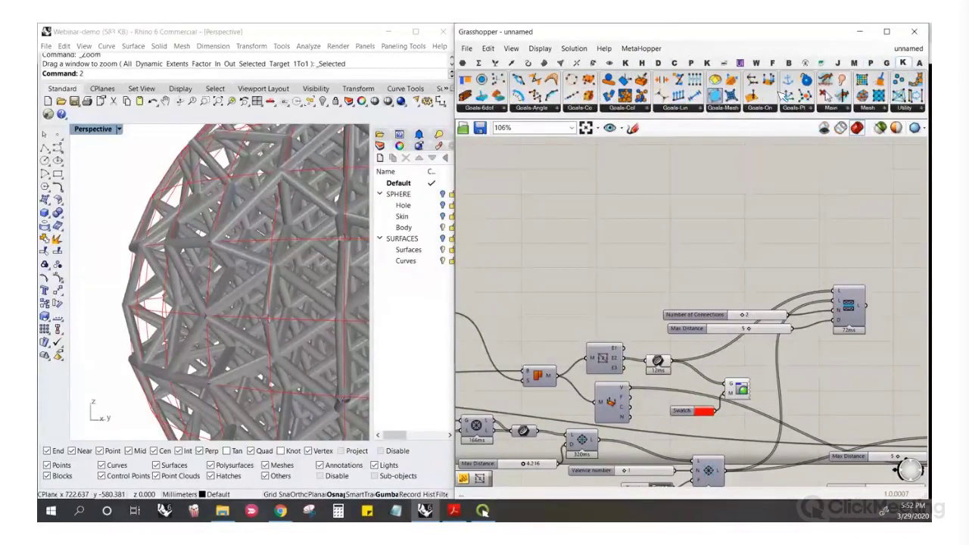
click(734, 110)
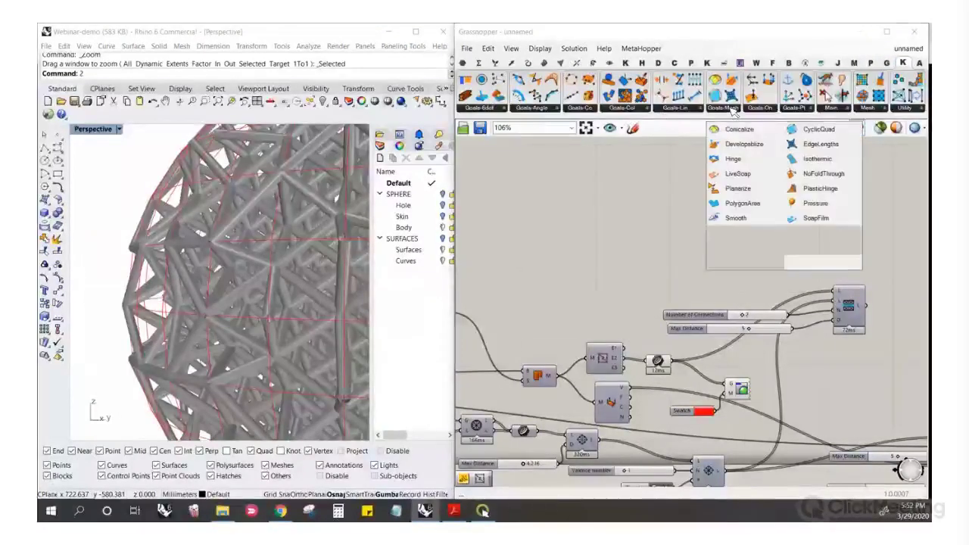
click(842, 112)
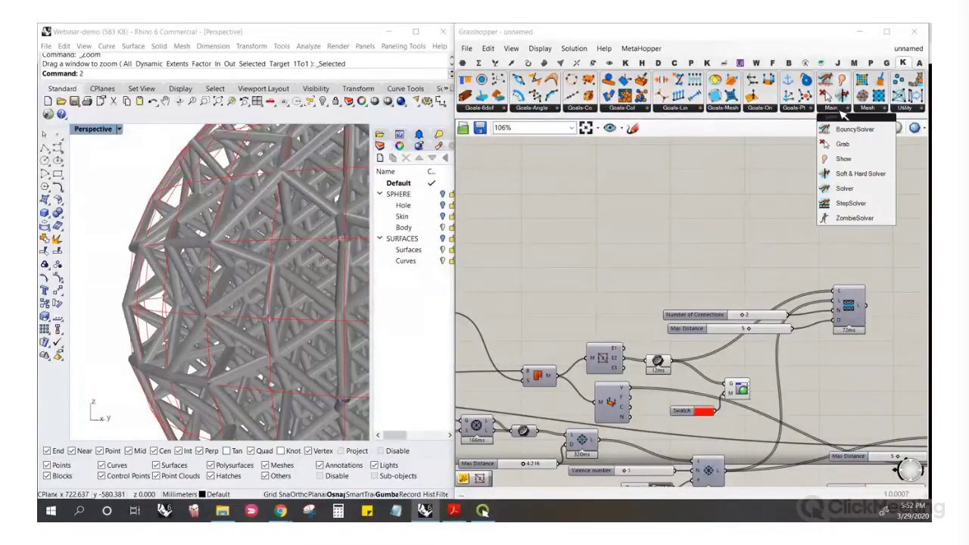
click(880, 111)
click(904, 237)
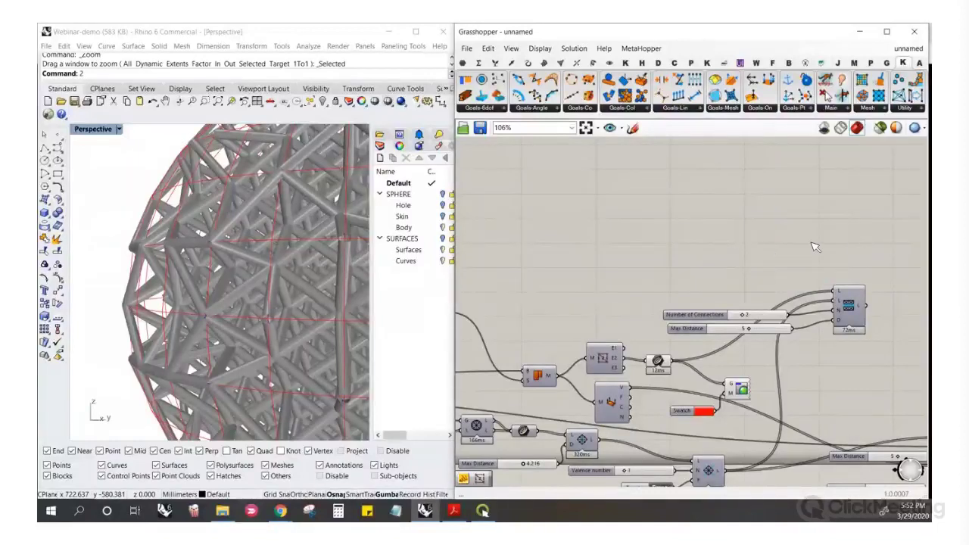
click(816, 247)
scroll(802, 231, up, 3)
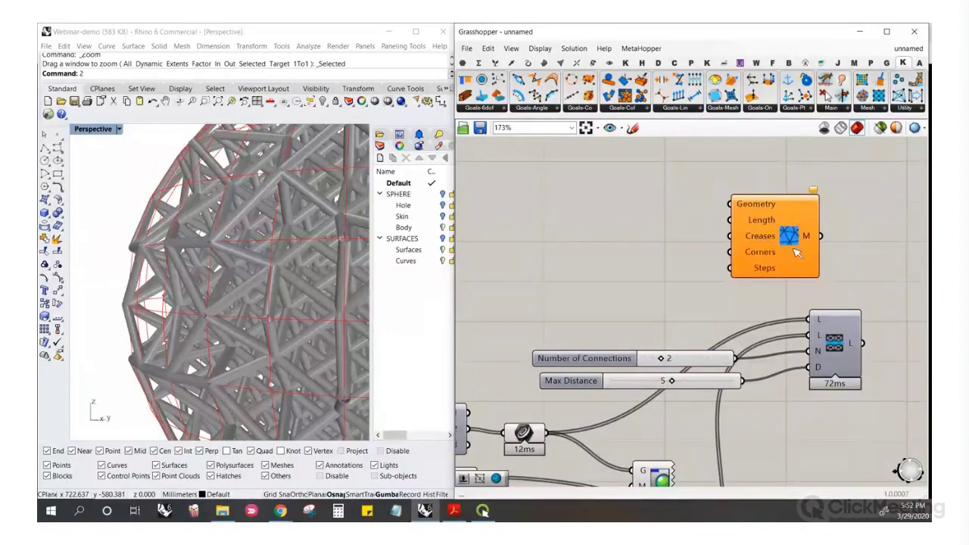
drag(787, 241, 770, 256)
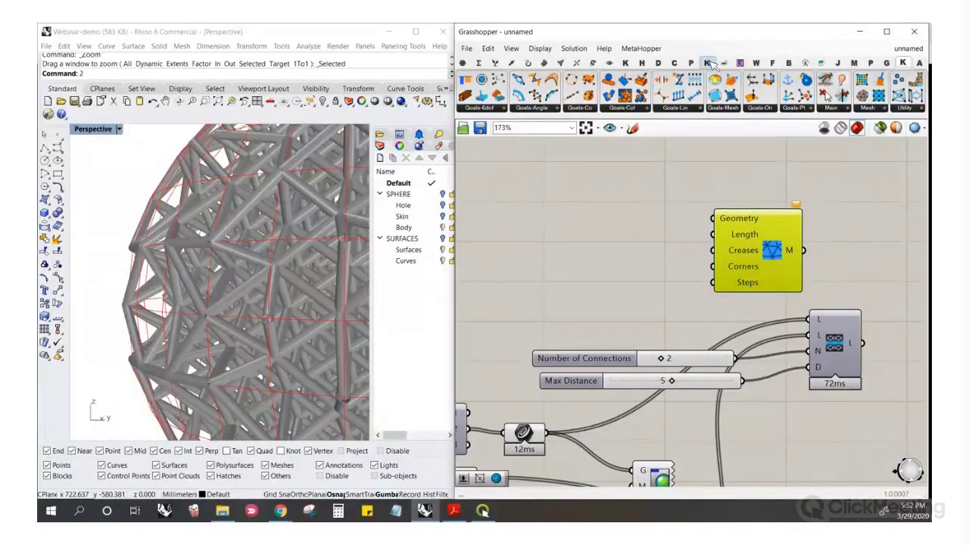
Move the remesh component next to the Max Edge slider, above the source Brep parameter of the sphere
click(625, 63)
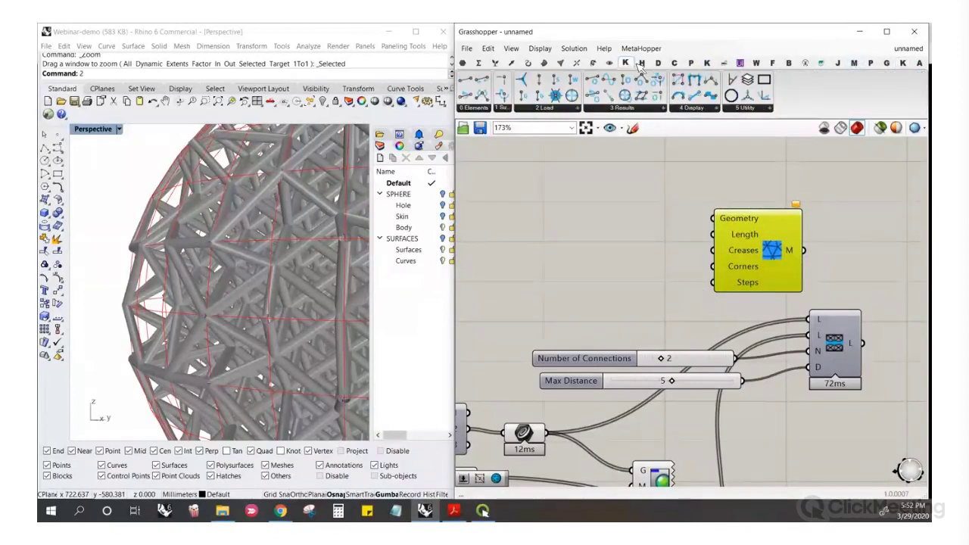
click(901, 63)
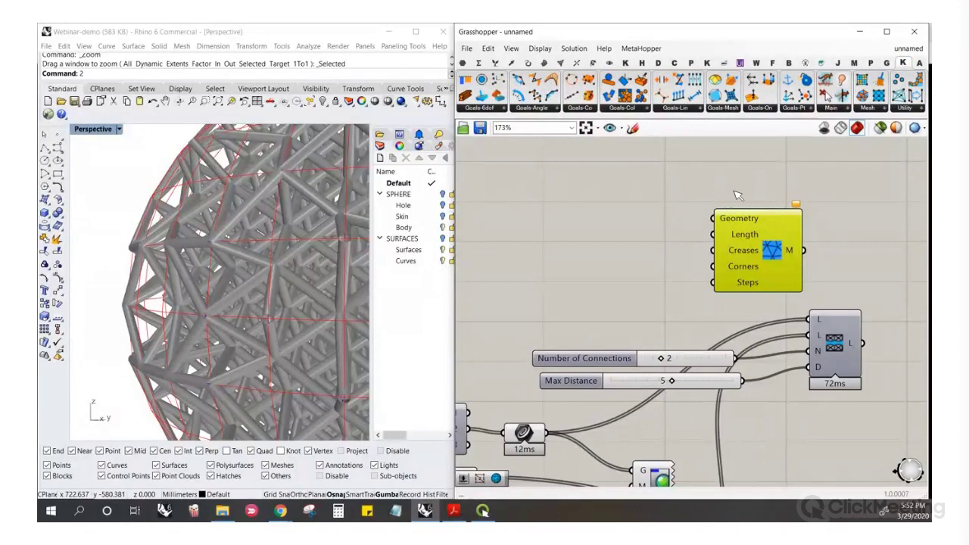
scroll(817, 236, down, 7)
scroll(763, 234, up, 4)
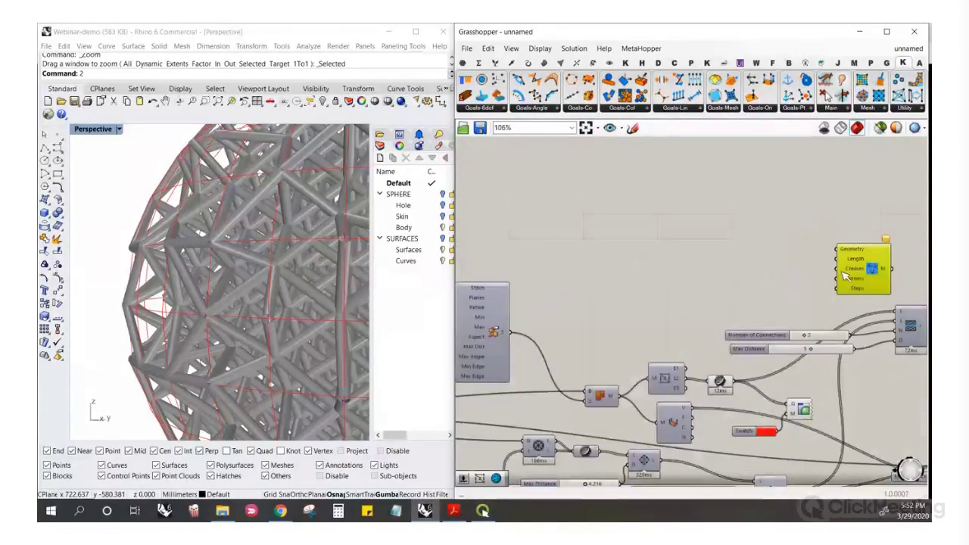
drag(842, 269, 583, 279)
scroll(614, 295, down, 6)
scroll(495, 333, up, 5)
scroll(801, 244, down, 2)
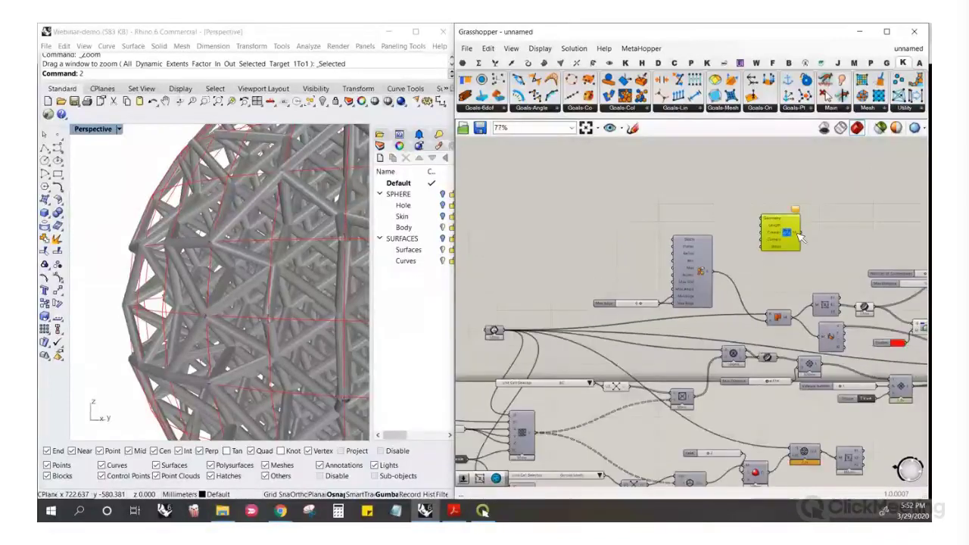
drag(792, 236, 584, 277)
scroll(532, 294, up, 5)
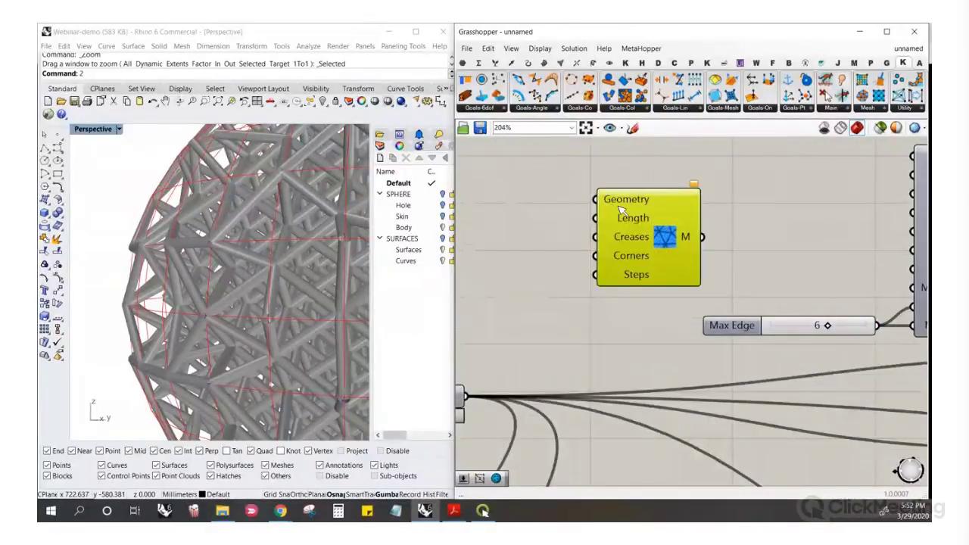
Add a number slider set to 10 and connect it to the remesh component's Length input
mouse_move(633, 219)
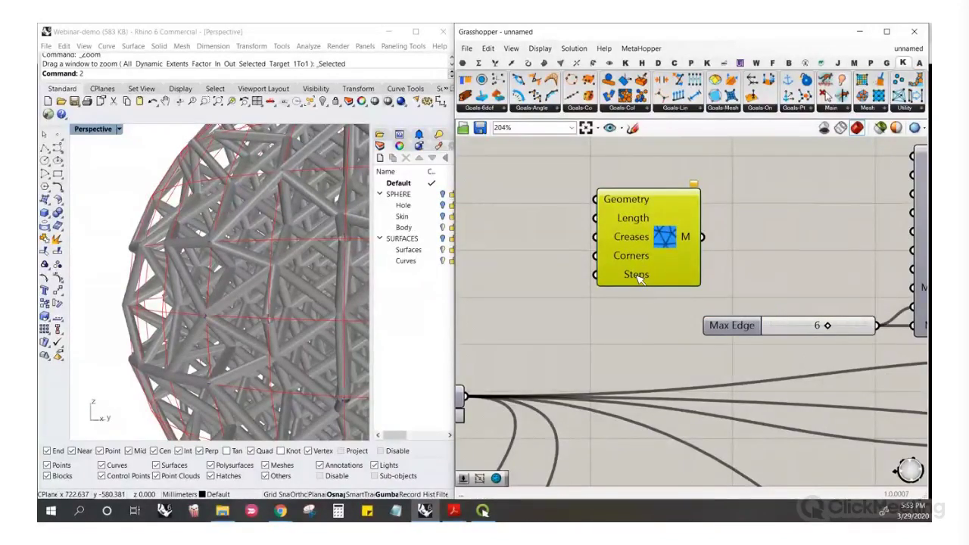
mouse_move(639, 279)
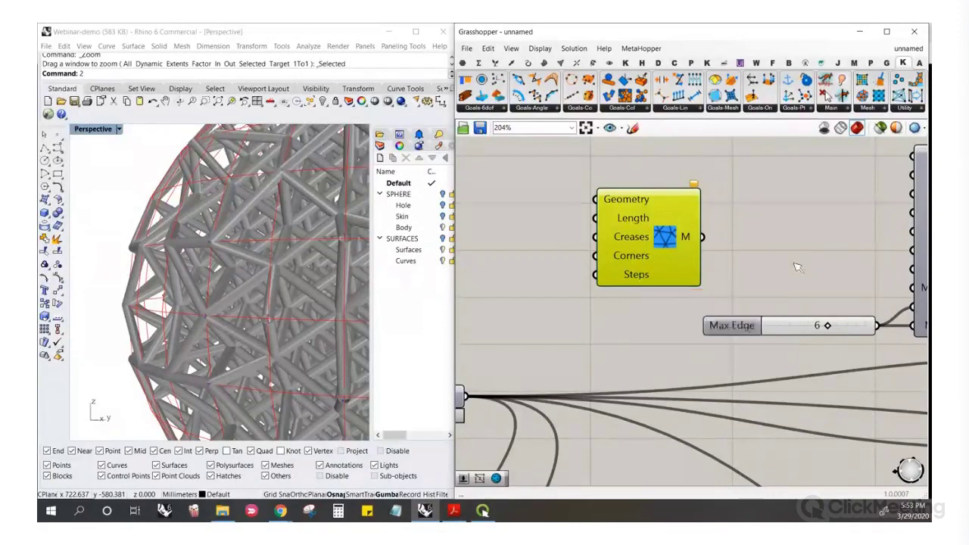
scroll(798, 264, down, 2)
scroll(608, 247, up, 2)
click(606, 246)
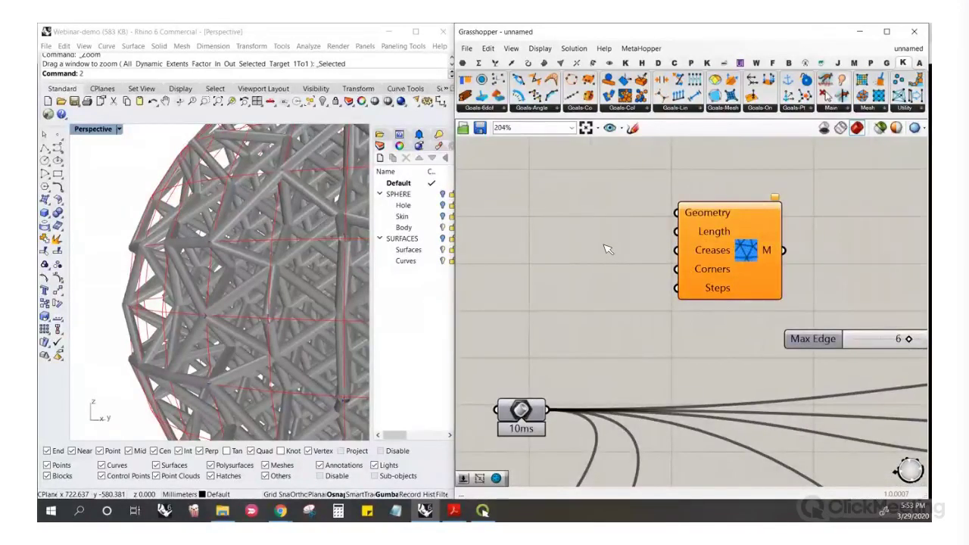
double_click(608, 250)
text(10)
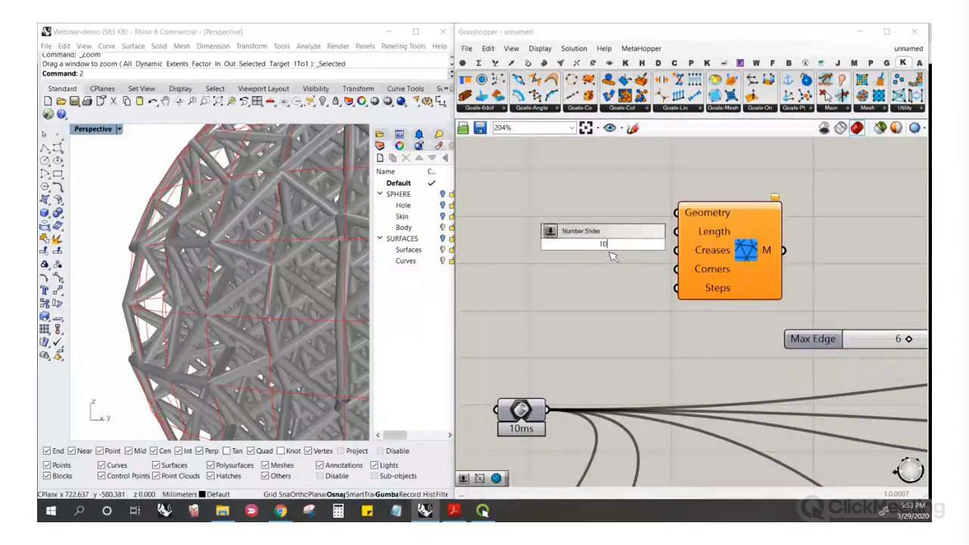
key(Return)
drag(630, 249, 588, 249)
drag(676, 232, 642, 243)
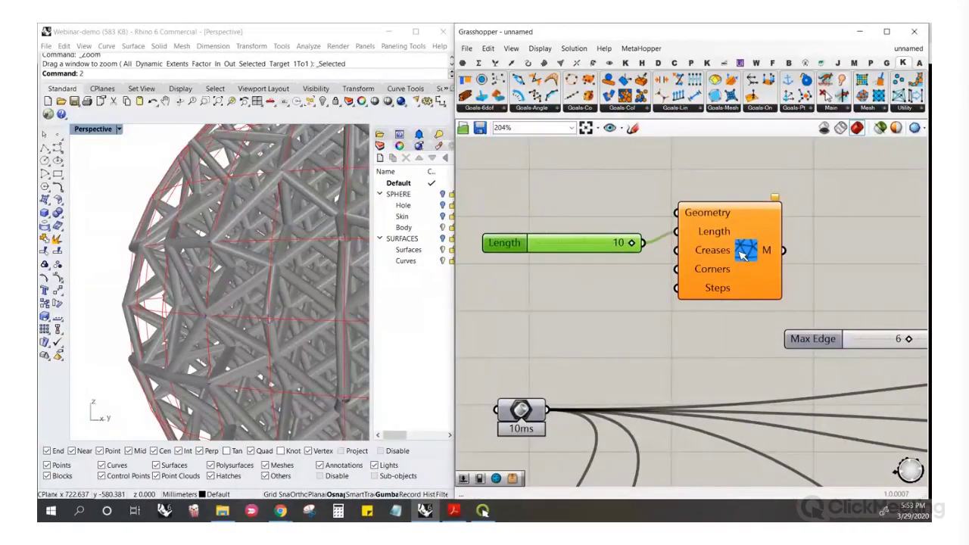
drag(744, 254, 783, 269)
Connect the sphere's Brep parameter to the remesh component's Geometry input and align the component with its Length slider
drag(716, 227, 556, 408)
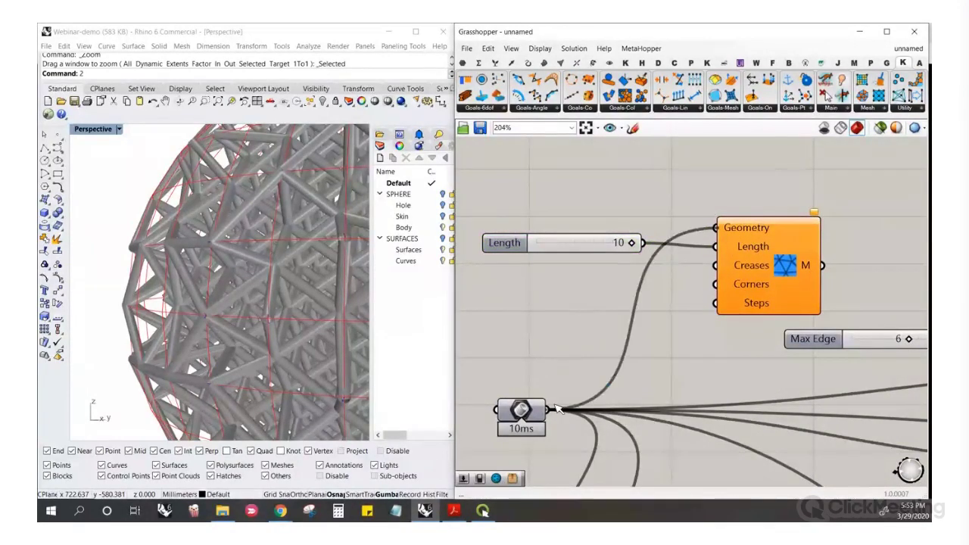
drag(761, 284, 759, 260)
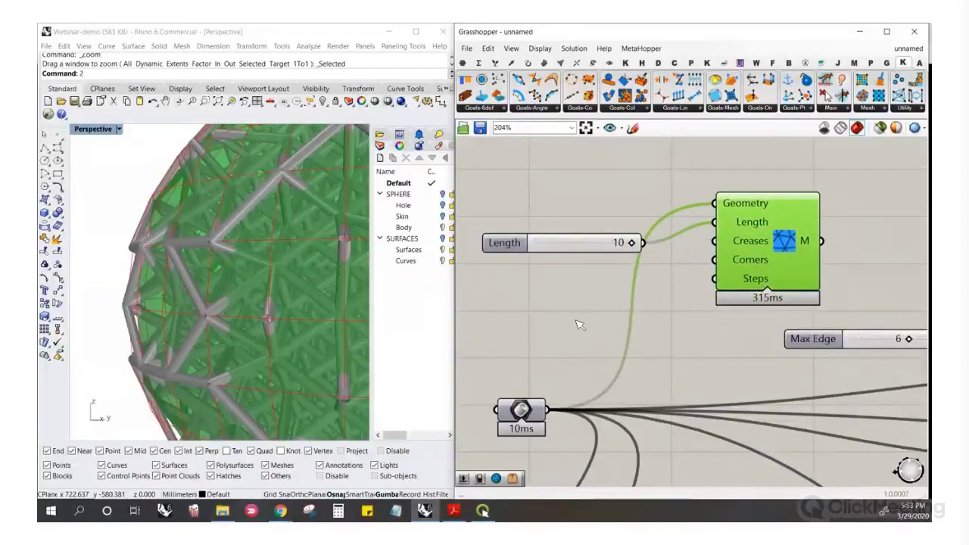
scroll(577, 325, down, 4)
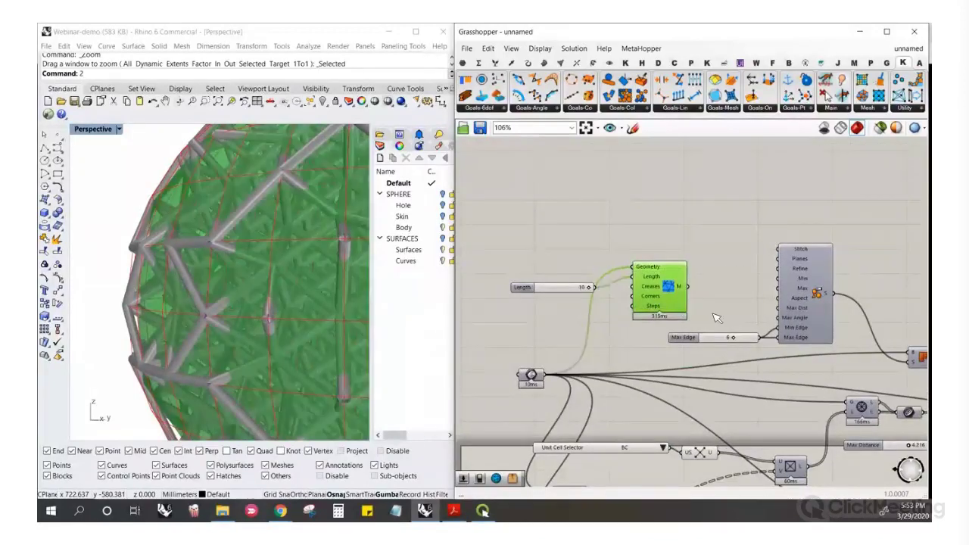
Move the triangular remesh component and its Length slider directly above the custom mesh settings component
drag(713, 313, 577, 275)
drag(656, 291, 808, 202)
click(867, 217)
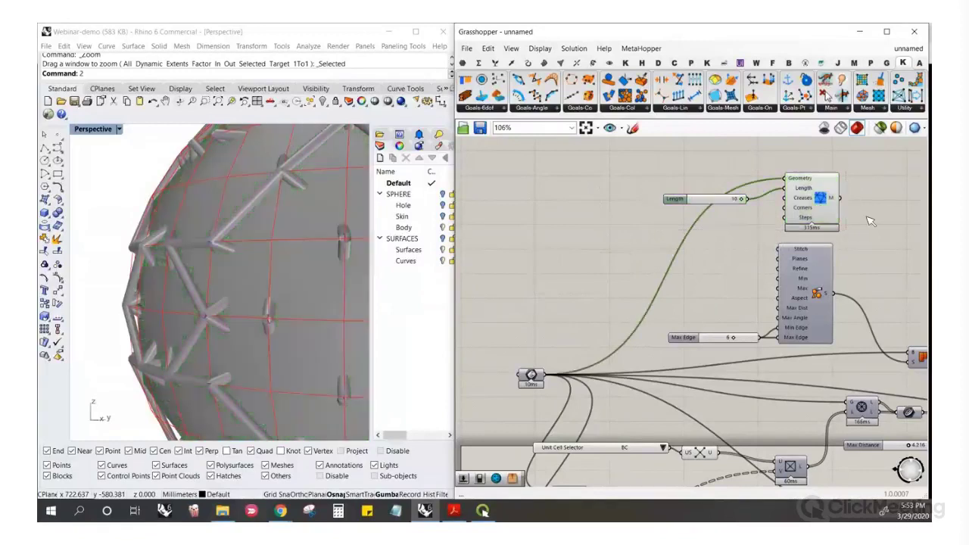
Add a Mesh Edges component beside the triangular remesh component and connect the remesh output to it
scroll(871, 221, down, 2)
scroll(714, 265, up, 4)
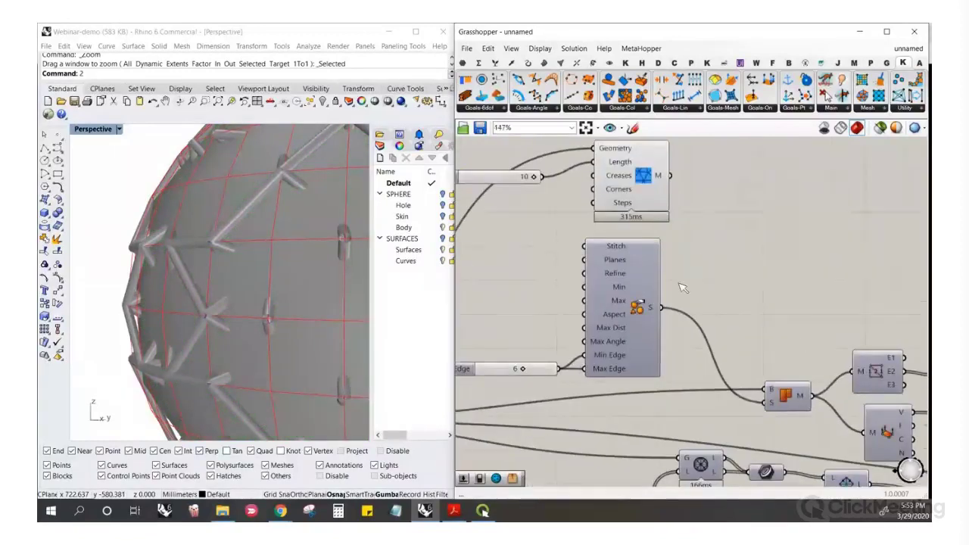
scroll(679, 287, down, 3)
scroll(681, 257, up, 2)
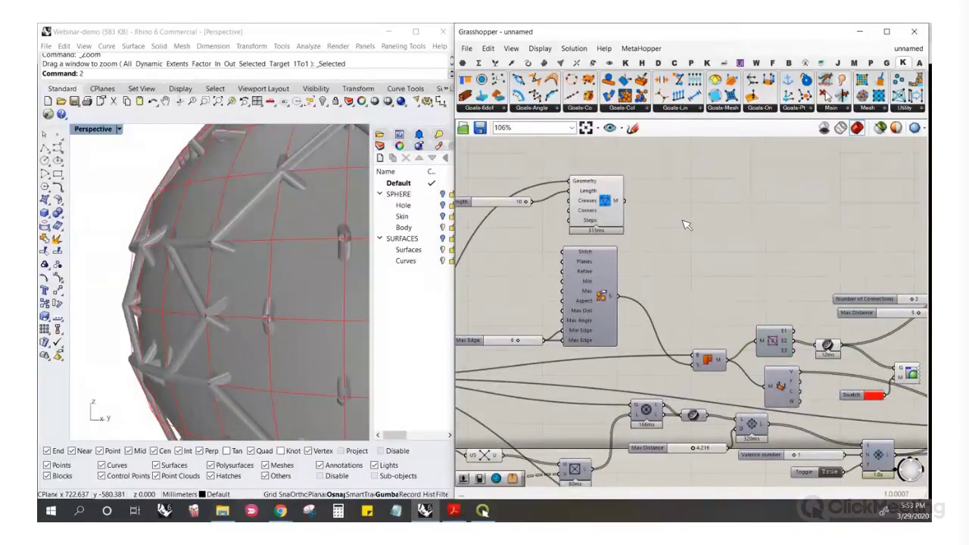
scroll(689, 221, up, 1)
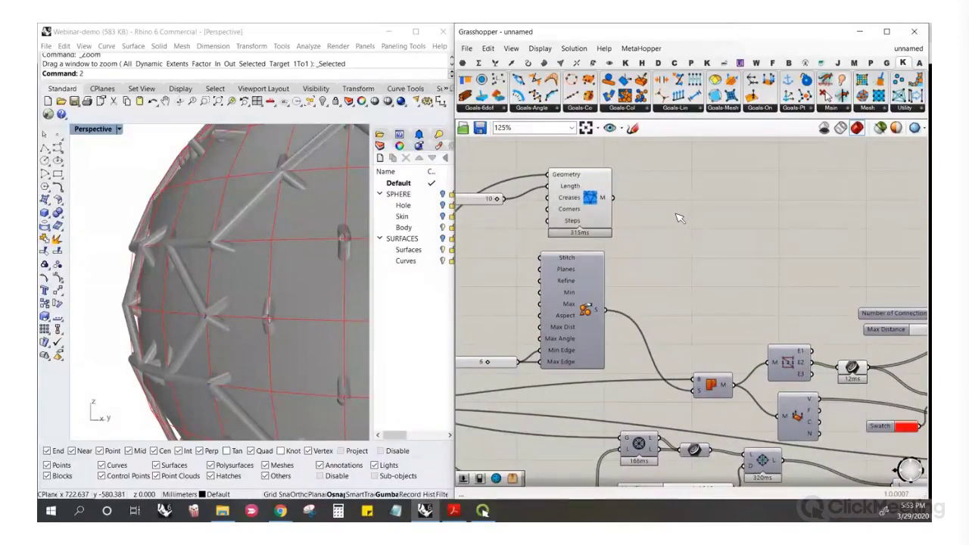
double_click(680, 220)
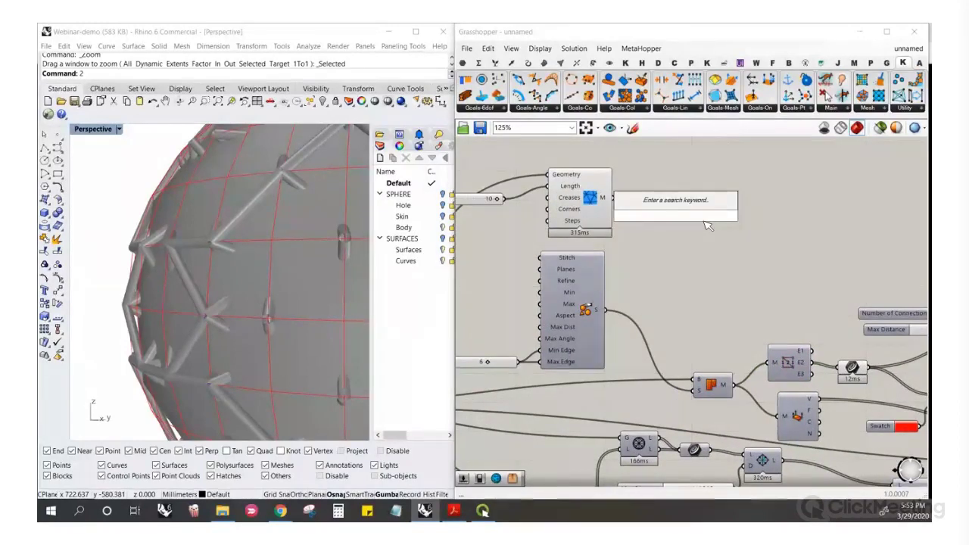
text(meshedges)
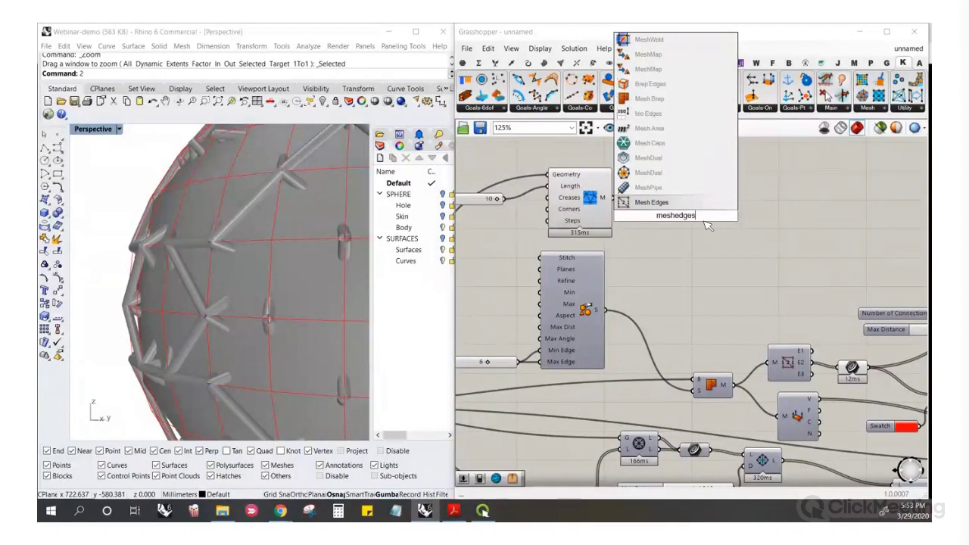
click(655, 217)
drag(655, 216, 614, 200)
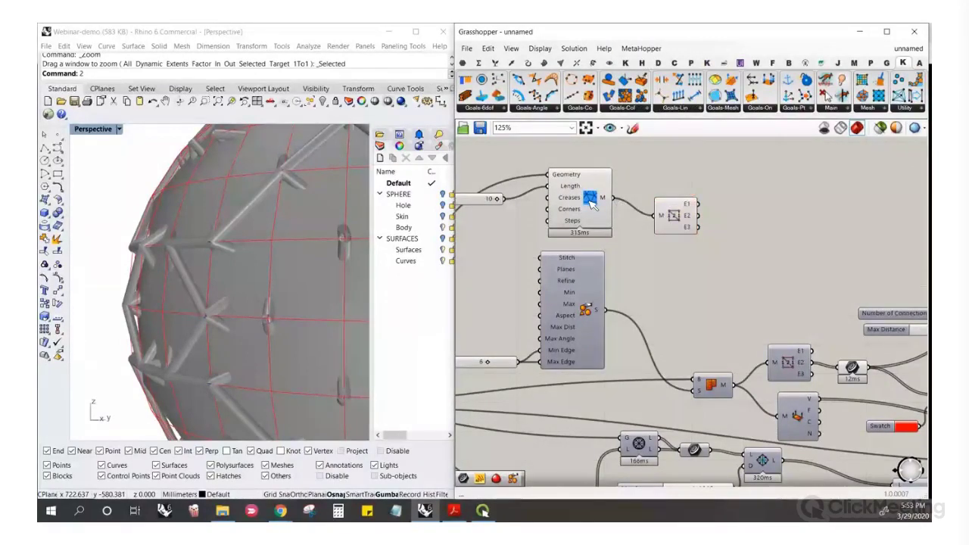
click(676, 220)
Examine the triangular edges of the remeshed skin on the sphere from several angles and distances
right_drag(272, 273, 271, 305)
scroll(239, 271, down, 7)
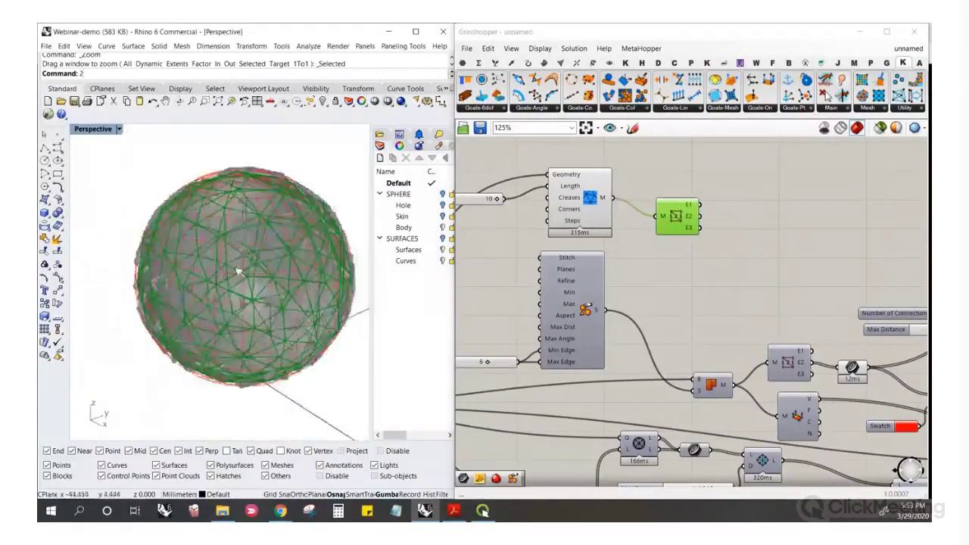
scroll(231, 276, up, 5)
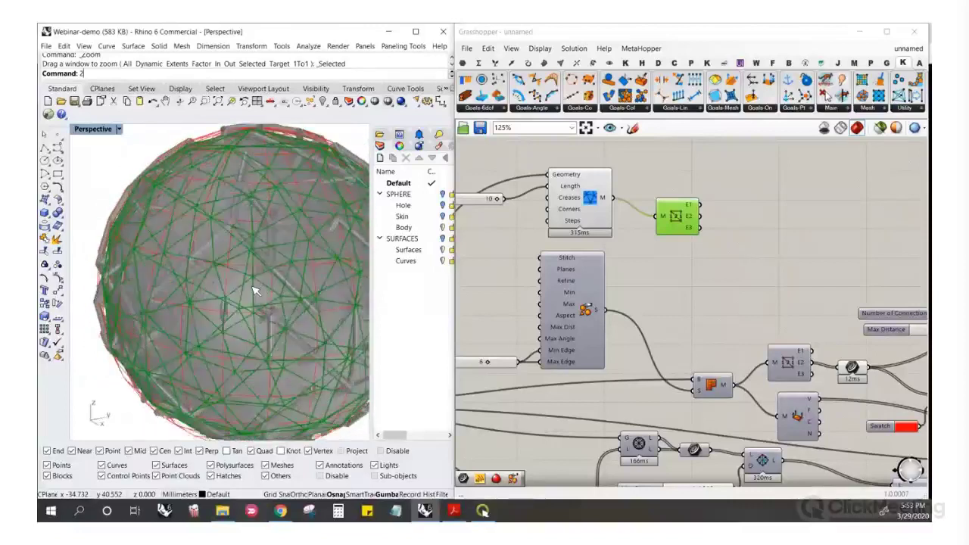
right_drag(254, 290, 290, 260)
right_drag(282, 268, 341, 330)
scroll(560, 310, down, 2)
scroll(560, 311, down, 4)
scroll(720, 347, up, 7)
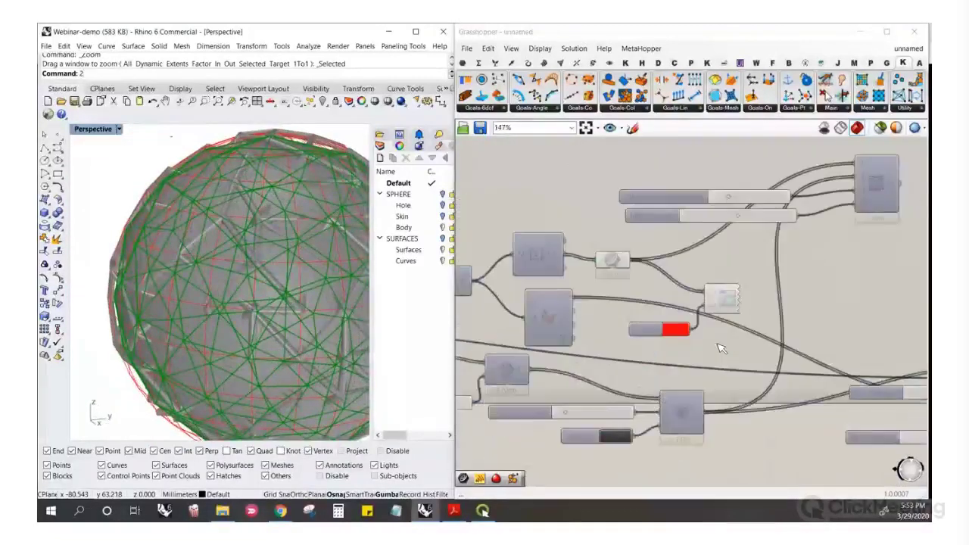
Hide the preview of the original skin's edge curves together with their red custom preview
right_click(589, 241)
click(648, 266)
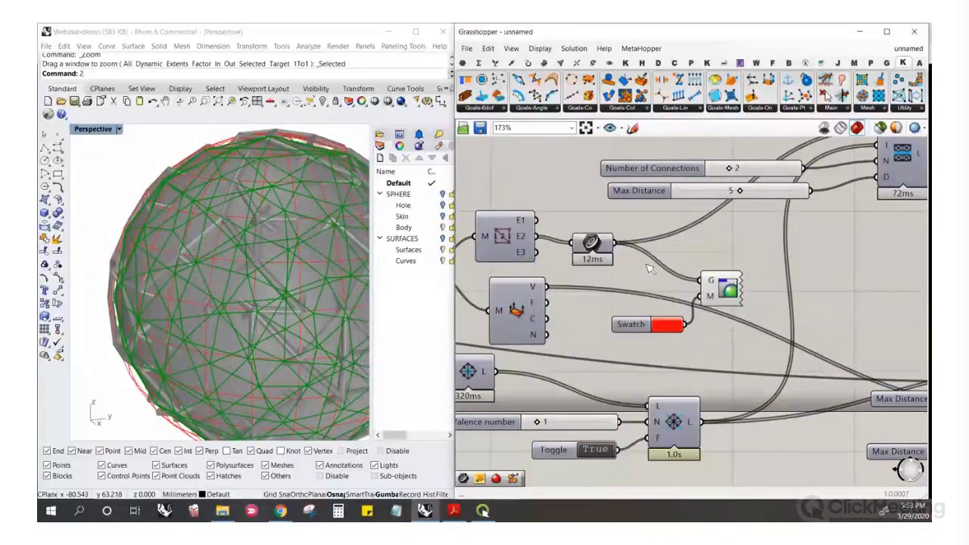
right_click(729, 287)
click(749, 310)
click(261, 268)
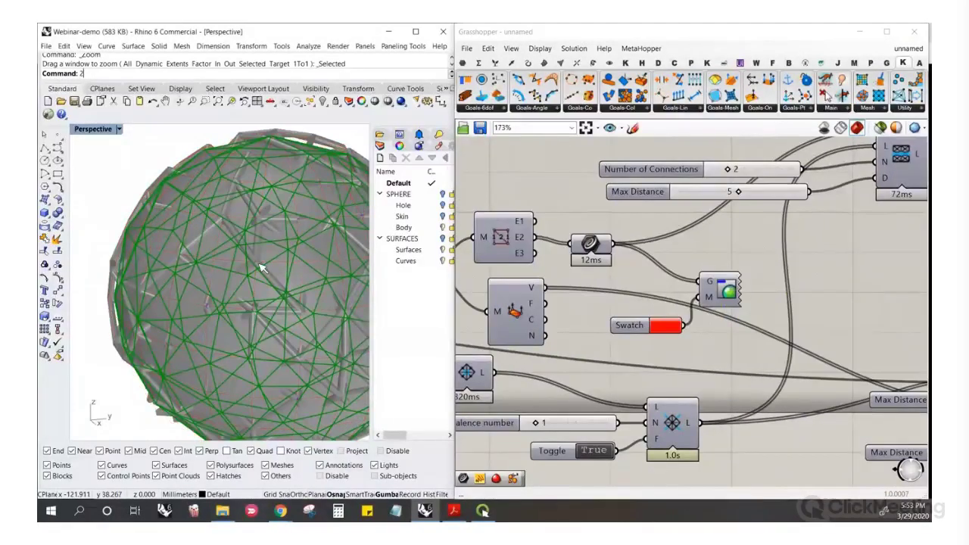
Set the triangular remesh component's Length slider to 8
scroll(615, 295, down, 5)
scroll(606, 253, up, 1)
right_drag(601, 255, 651, 274)
scroll(640, 257, down, 1)
right_drag(236, 262, 216, 272)
scroll(560, 215, down, 2)
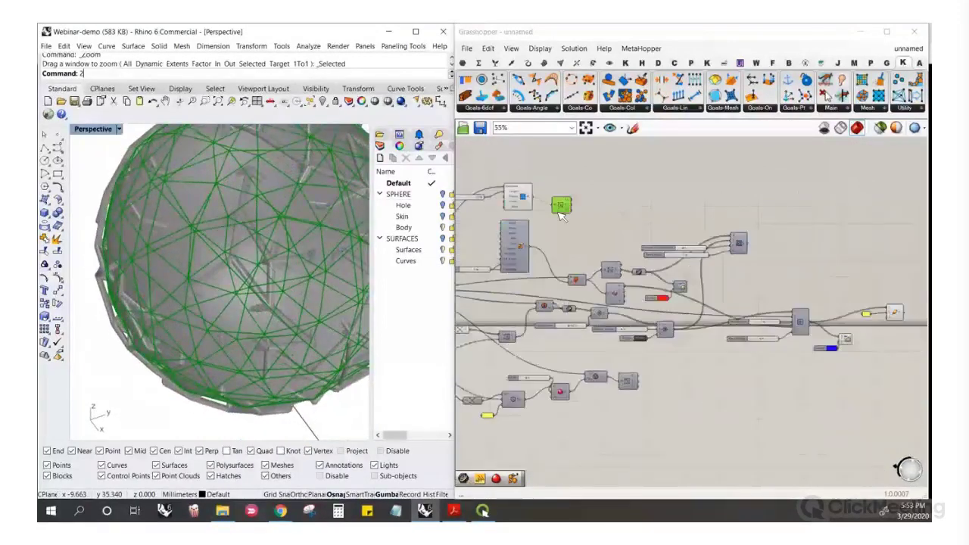
scroll(560, 215, up, 6)
click(550, 219)
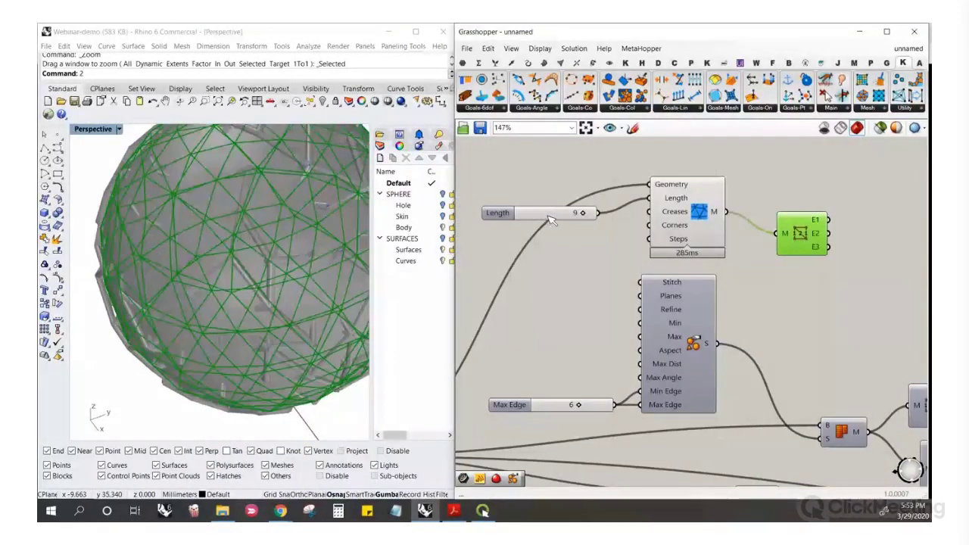
drag(579, 215, 576, 215)
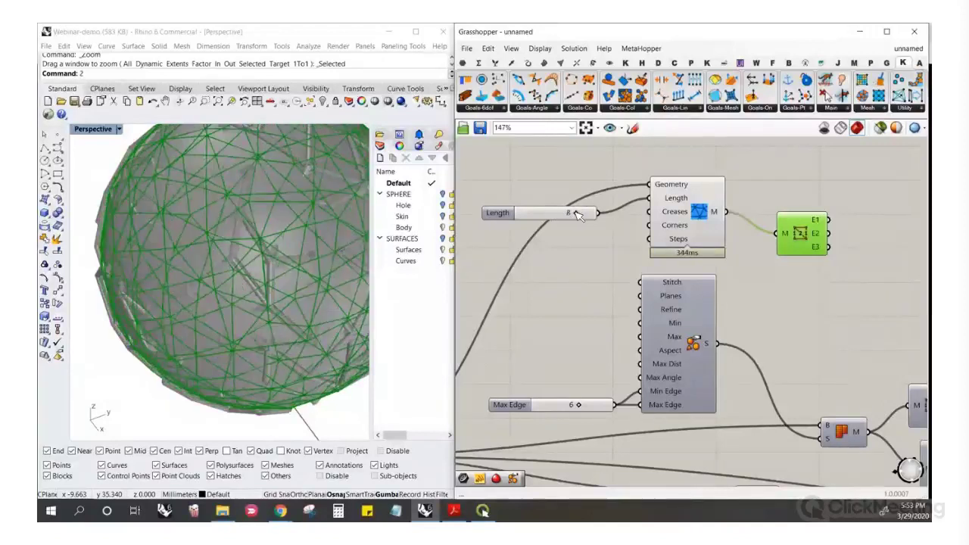
mouse_move(291, 238)
right_down()
mouse_move(275, 225)
mouse_move(310, 238)
mouse_move(299, 243)
right_up()
scroll(614, 252, down, 5)
click(615, 252)
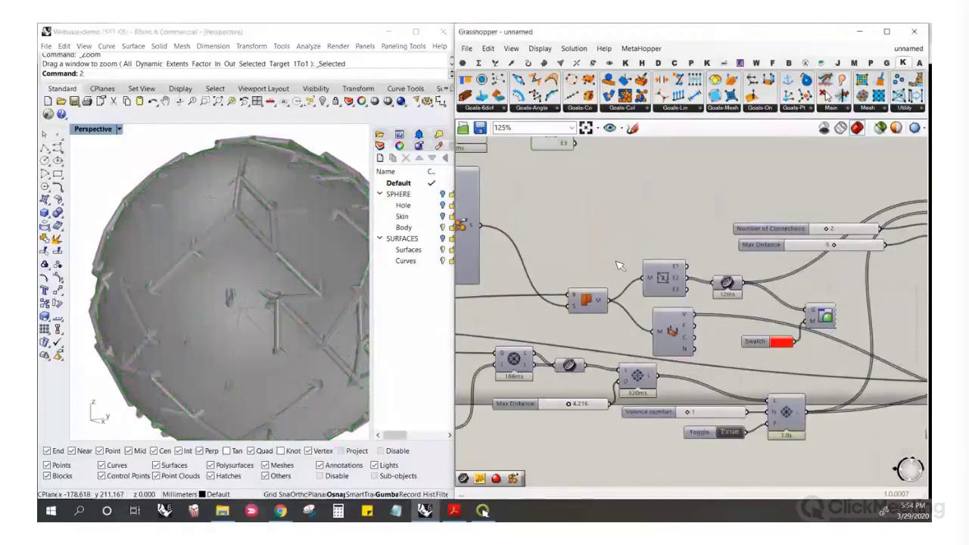
Move the Mesh Brep component closer to the custom mesh settings component
scroll(620, 307, up, 4)
drag(628, 359, 569, 354)
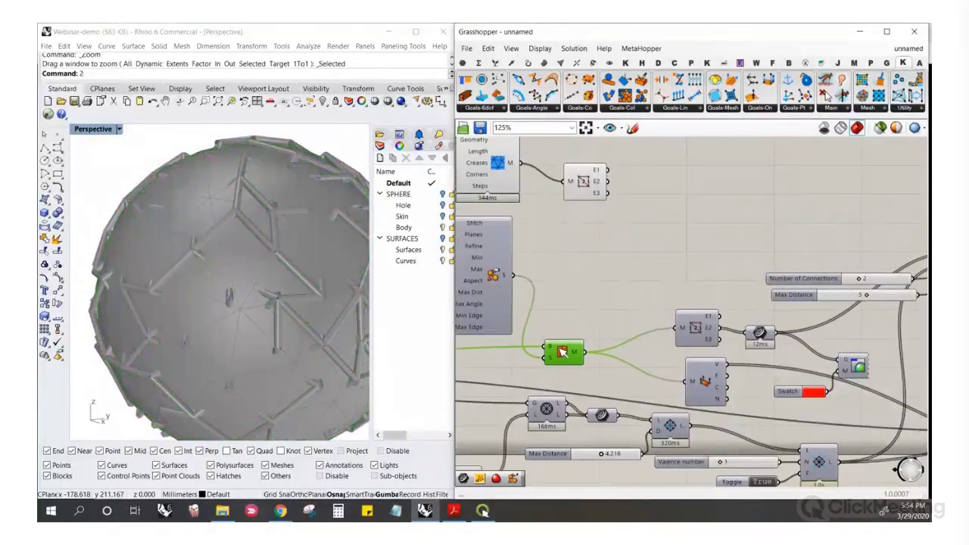
scroll(524, 344, up, 1)
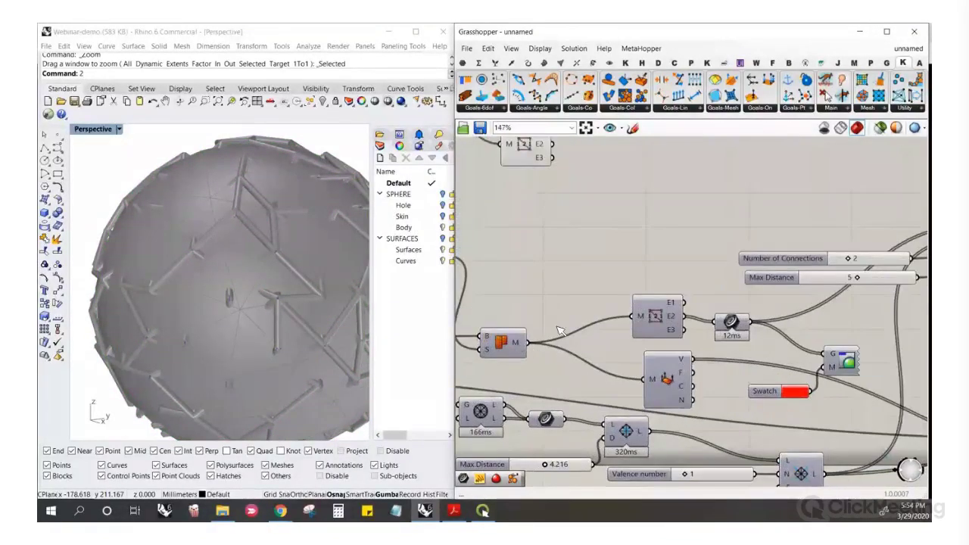
scroll(560, 330, down, 3)
click(613, 319)
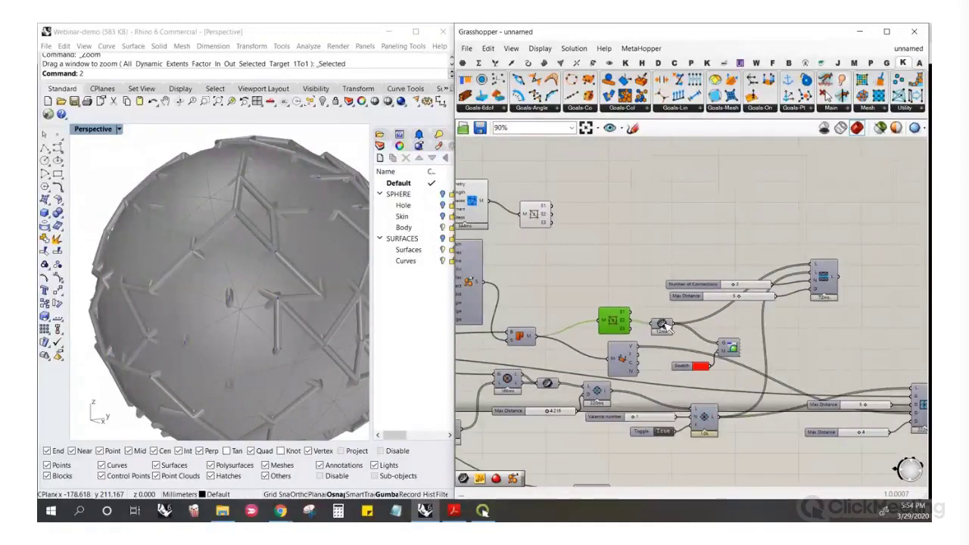
Space out the edge Curve parameter from its Mesh Edges component and shift the Deconstruct Mesh component slightly lower
drag(659, 331, 659, 326)
right_drag(623, 361, 632, 349)
scroll(635, 348, up, 2)
mouse_move(637, 349)
mouse_down()
mouse_move(610, 348)
mouse_move(631, 348)
mouse_up()
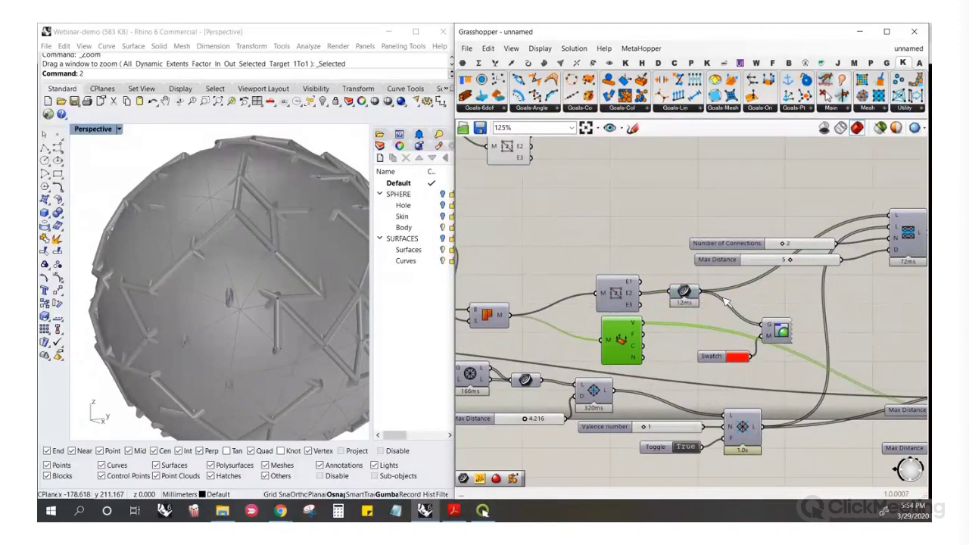
drag(684, 294, 708, 304)
scroll(707, 305, down, 4)
scroll(761, 306, up, 4)
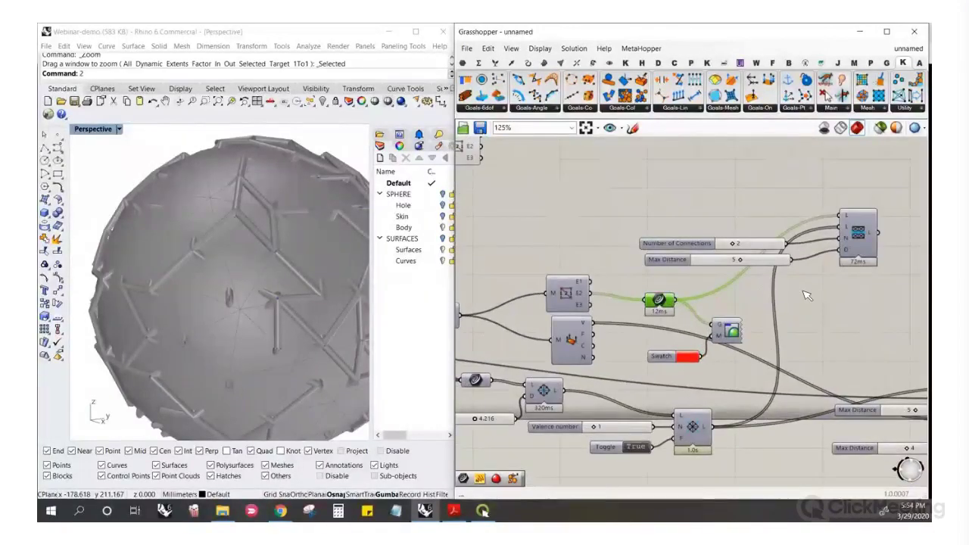
drag(573, 340, 569, 348)
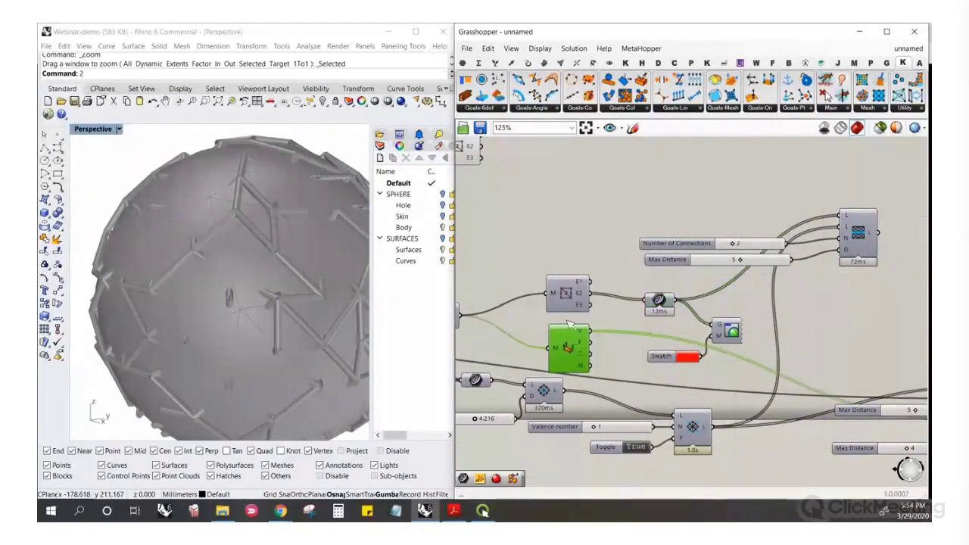
Transfer the Mesh Brep's output wires to the remesh output so it feeds Mesh Edges and Deconstruct Mesh, and reposition the newer Mesh Edges component
scroll(569, 344, down, 5)
scroll(760, 360, up, 4)
scroll(761, 362, down, 3)
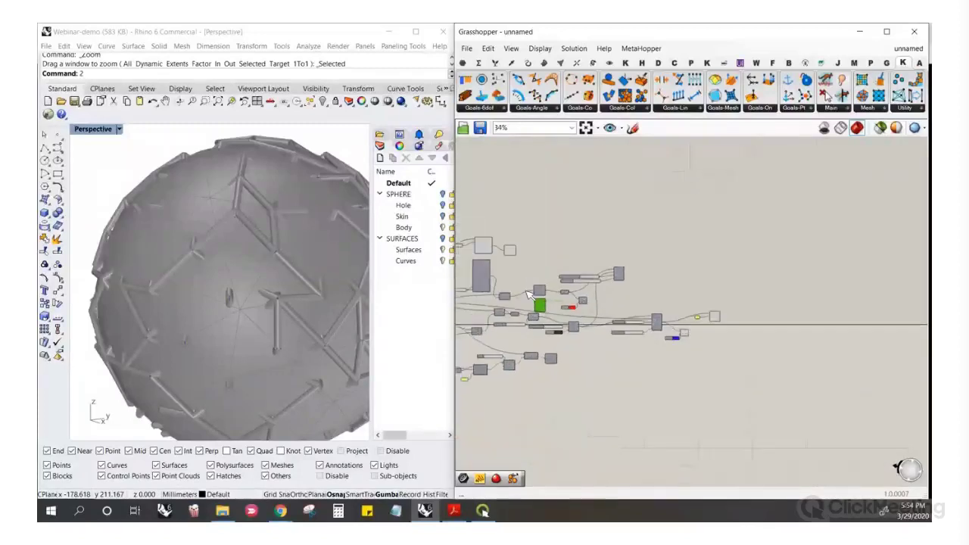
scroll(584, 318, up, 5)
scroll(584, 318, down, 3)
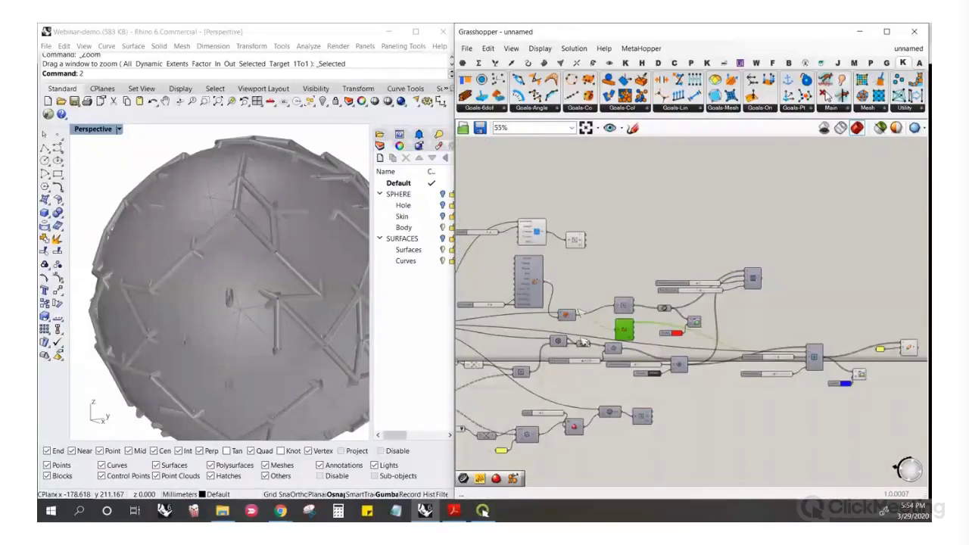
scroll(583, 355, up, 2)
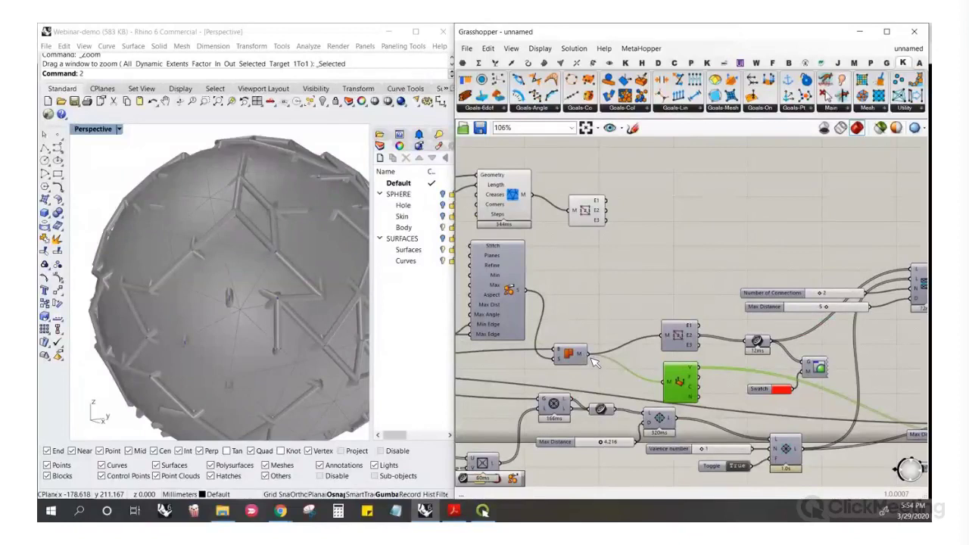
ctrl+shift+drag(590, 354, 533, 194)
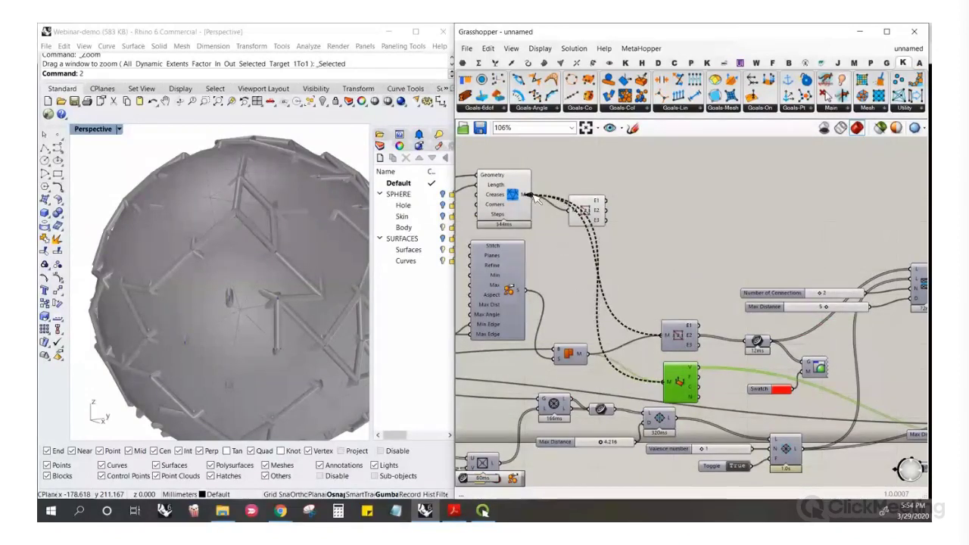
drag(594, 212, 618, 194)
click(661, 219)
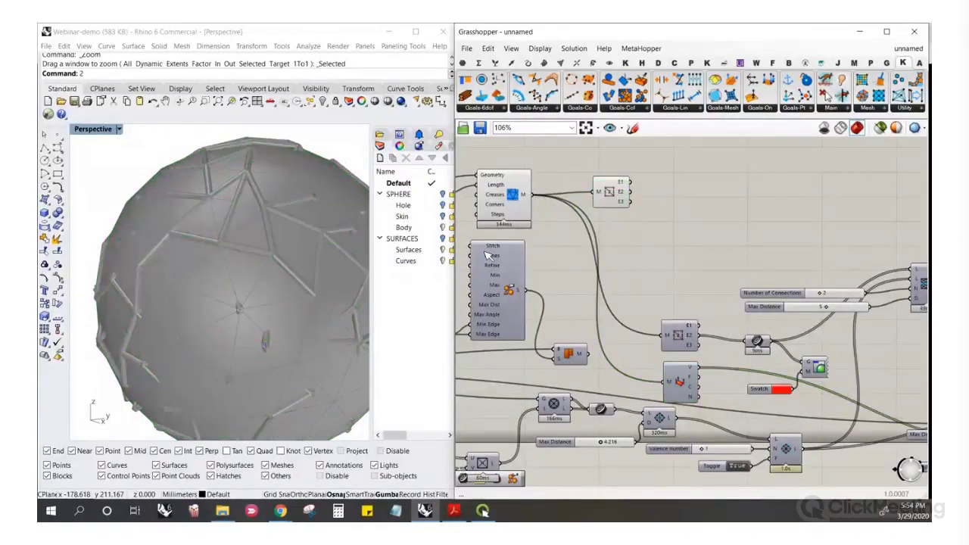
Hide the shaded preview of the remeshed skin so the piped lattice inside shows
click(357, 263)
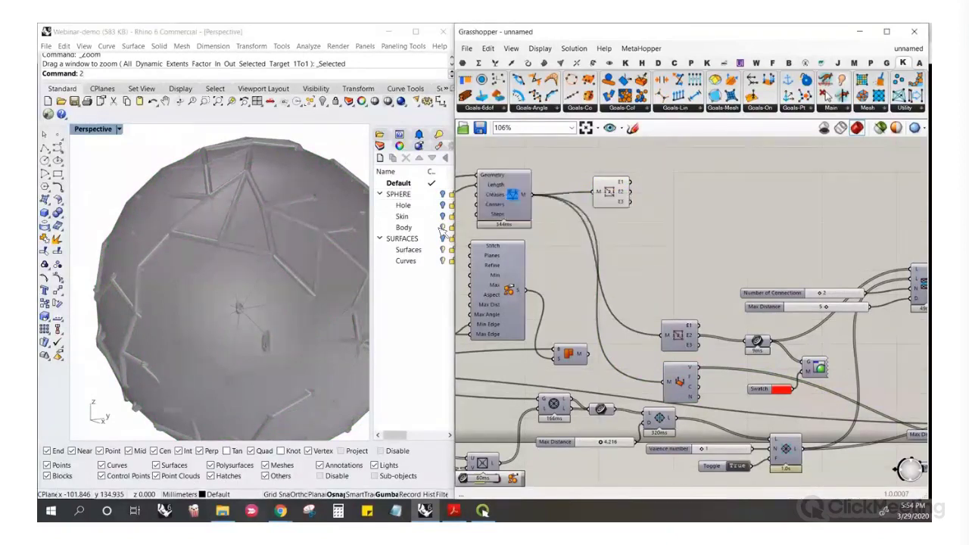
scroll(517, 218, down, 4)
scroll(791, 317, up, 5)
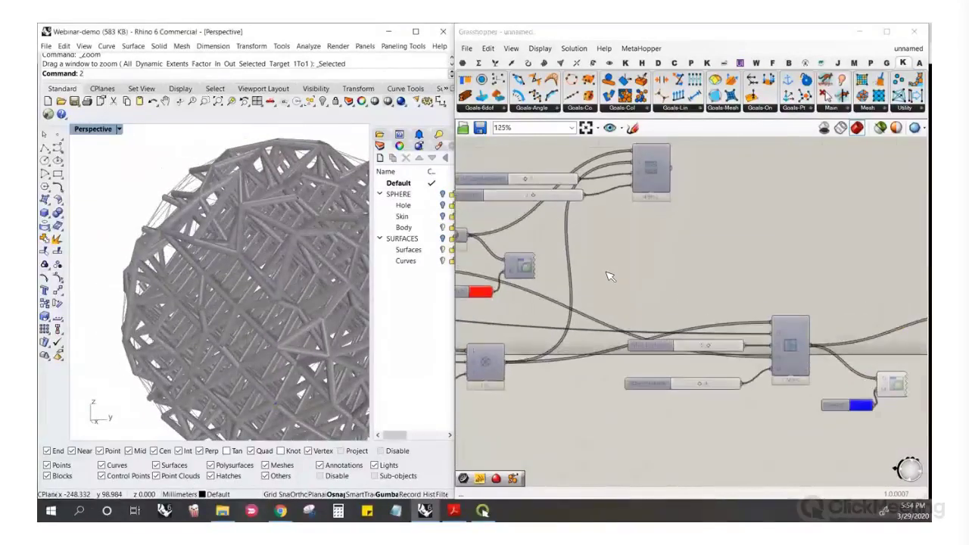
Turn on the red custom preview of the skin edges and hide the newer Mesh Edges component's preview
scroll(643, 291, down, 5)
scroll(537, 256, up, 2)
right_click(611, 294)
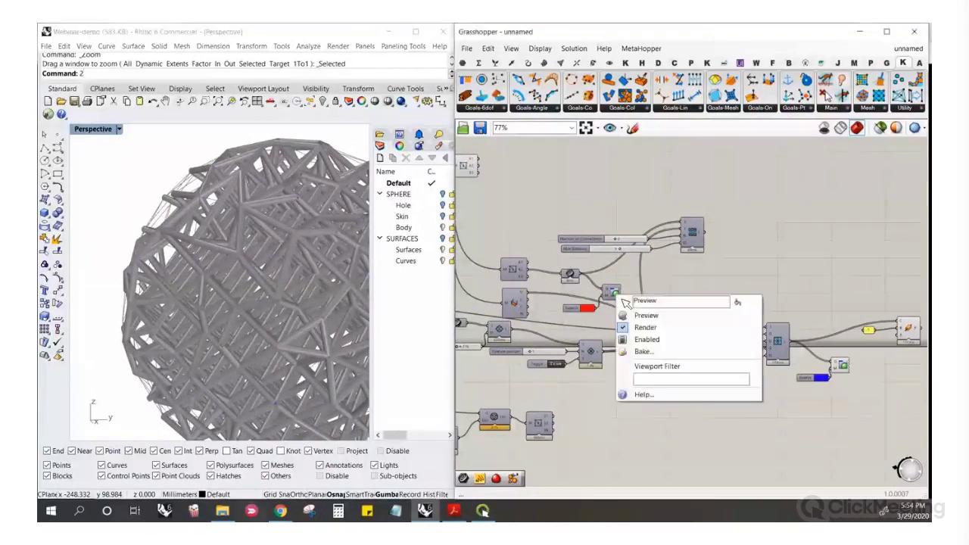
click(648, 313)
scroll(575, 284, up, 2)
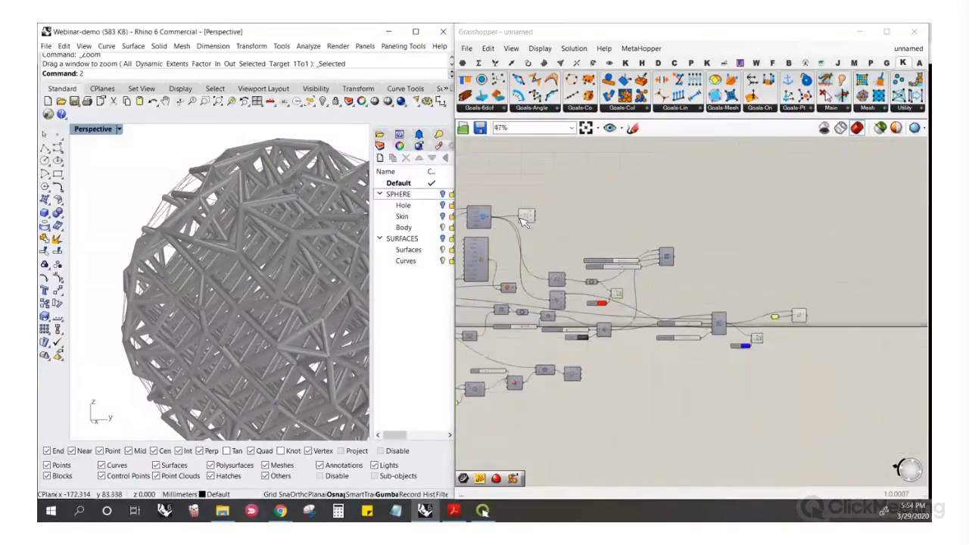
right_click(527, 217)
click(540, 237)
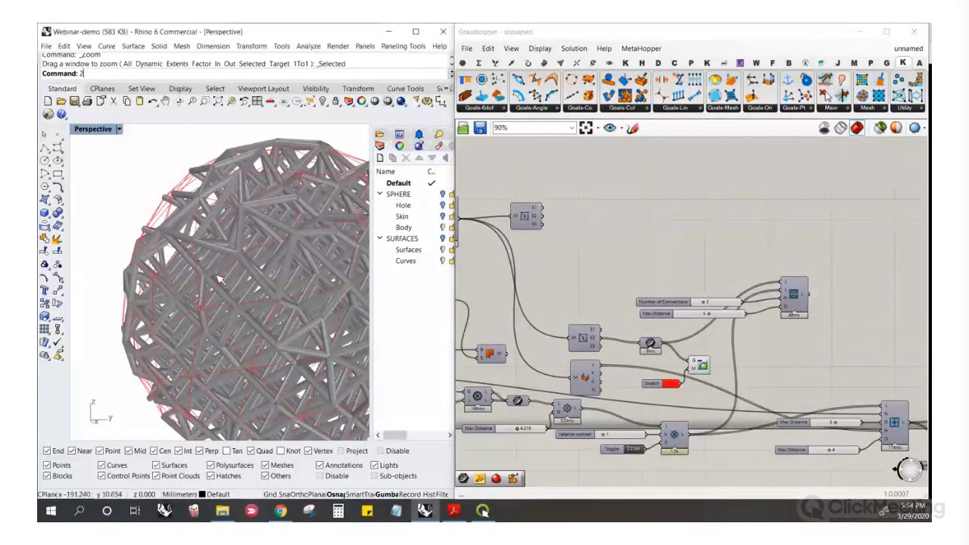
Examine how the piped lattice joins the remeshed red skin edges around the sphere
right_drag(198, 284, 244, 274)
scroll(545, 234, down, 1)
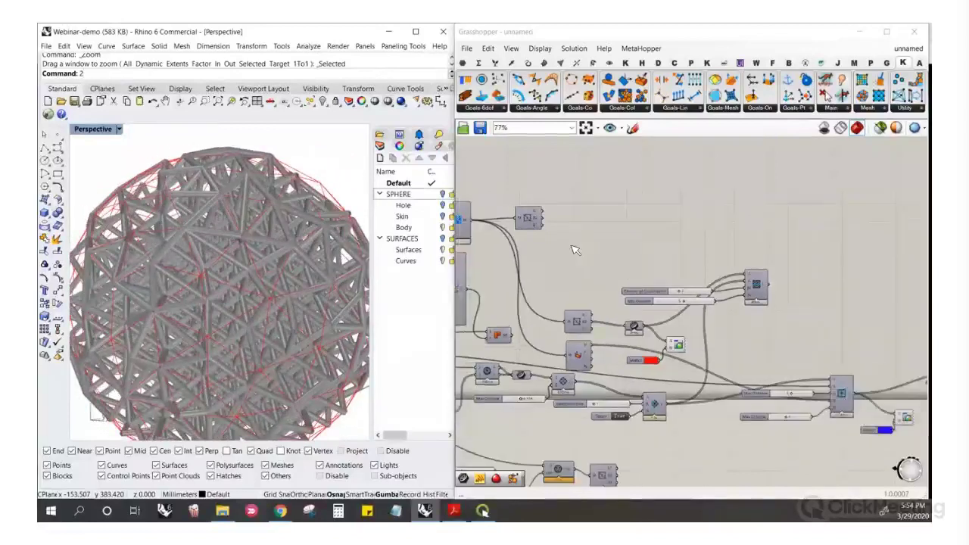
right_drag(617, 458, 614, 346)
scroll(614, 346, up, 1)
scroll(608, 264, up, 5)
right_drag(215, 289, 216, 236)
scroll(218, 239, up, 8)
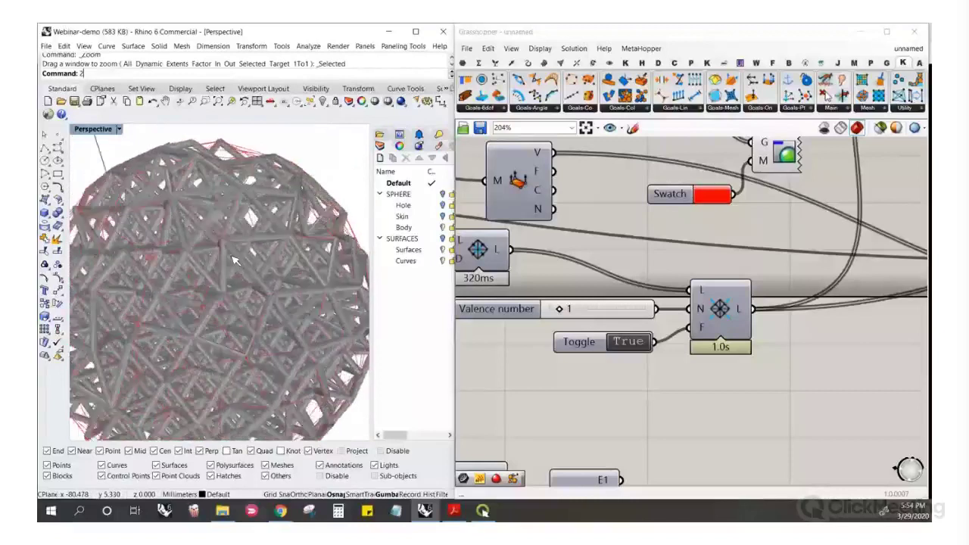
scroll(229, 317, down, 6)
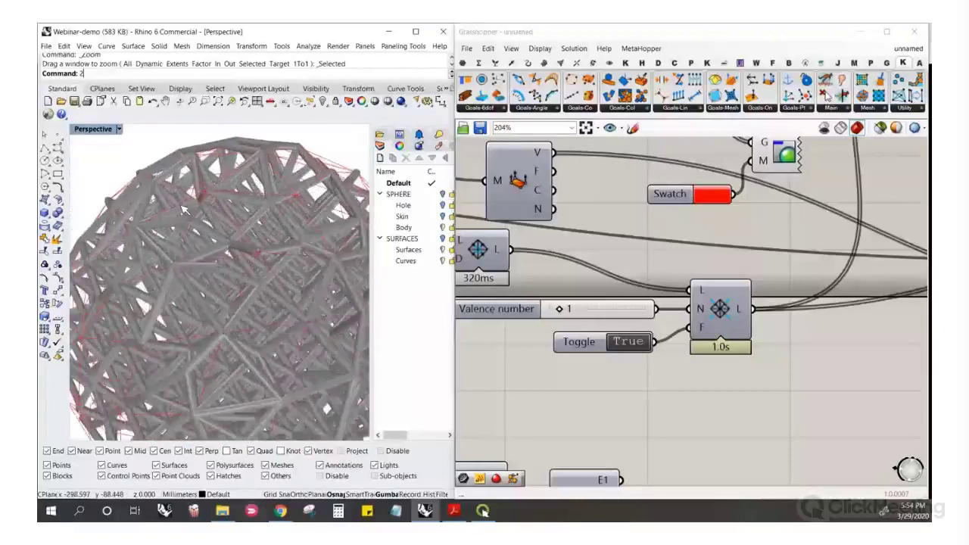
Set the upper Max Distance slider of the component connecting the lattice to the skin to 1
scroll(219, 291, up, 3)
mouse_move(215, 265)
right_down()
mouse_move(184, 179)
mouse_move(200, 265)
right_up()
scroll(757, 336, down, 6)
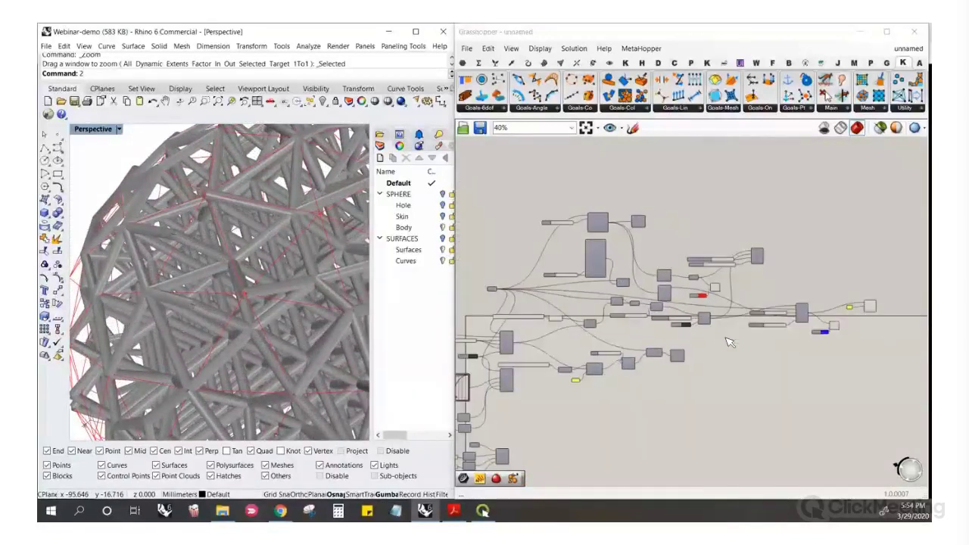
scroll(681, 286, up, 6)
click(678, 282)
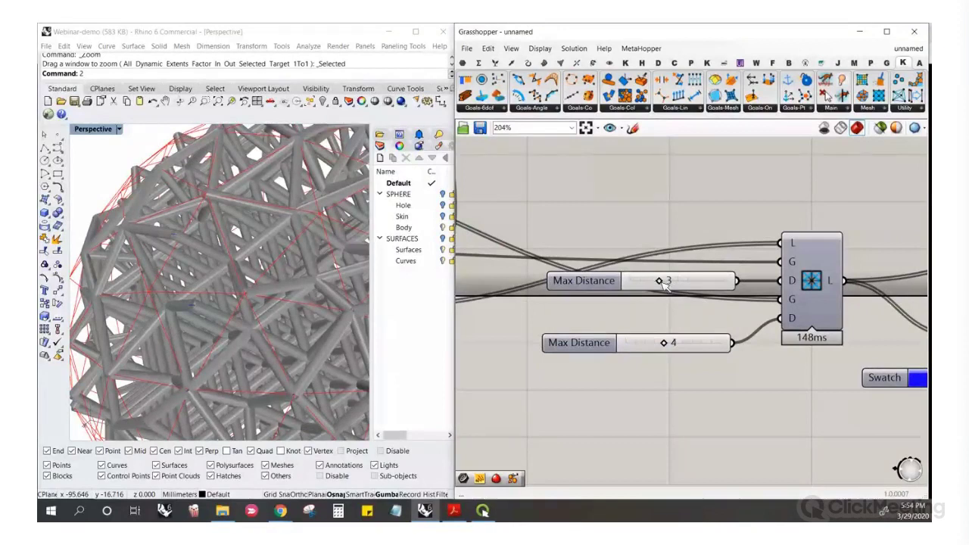
drag(656, 282, 640, 282)
scroll(214, 290, down, 5)
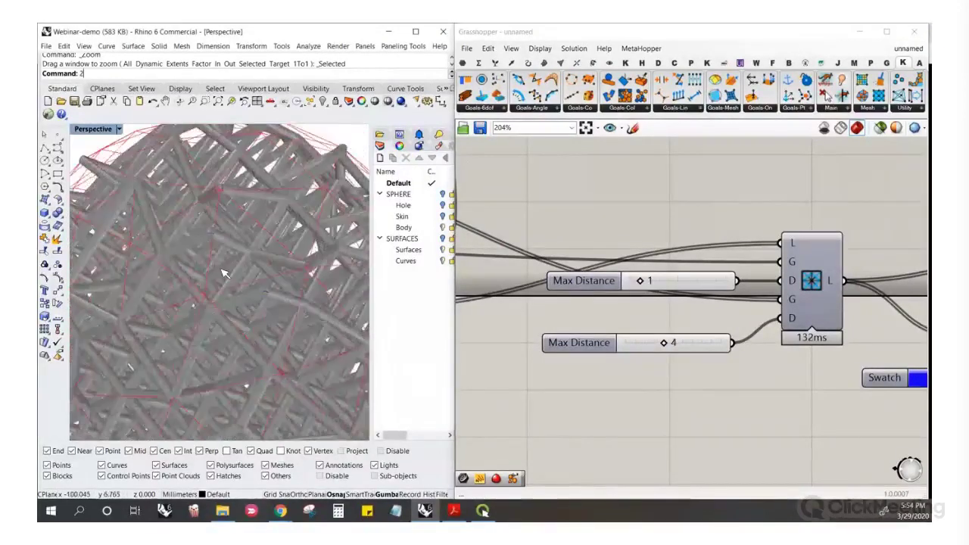
scroll(212, 307, up, 5)
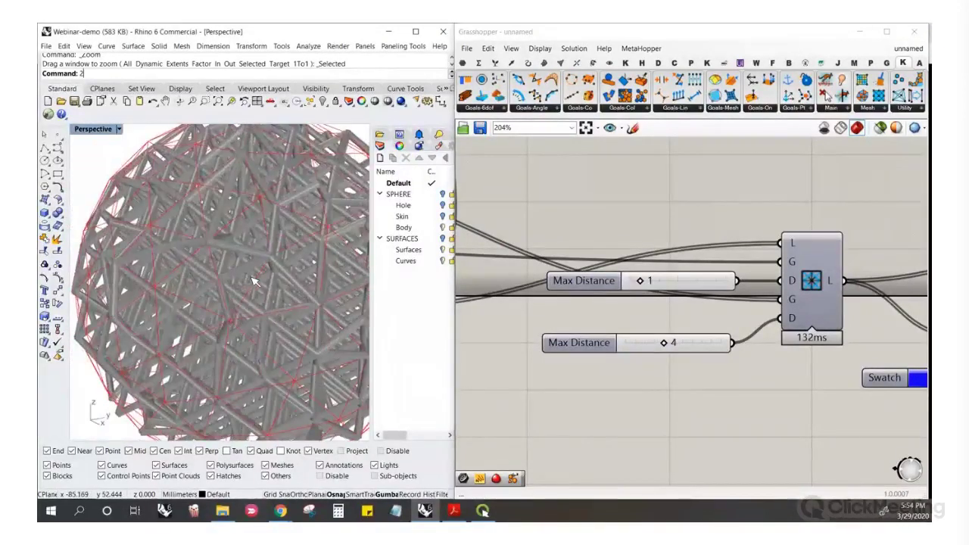
scroll(254, 280, down, 6)
scroll(231, 290, up, 2)
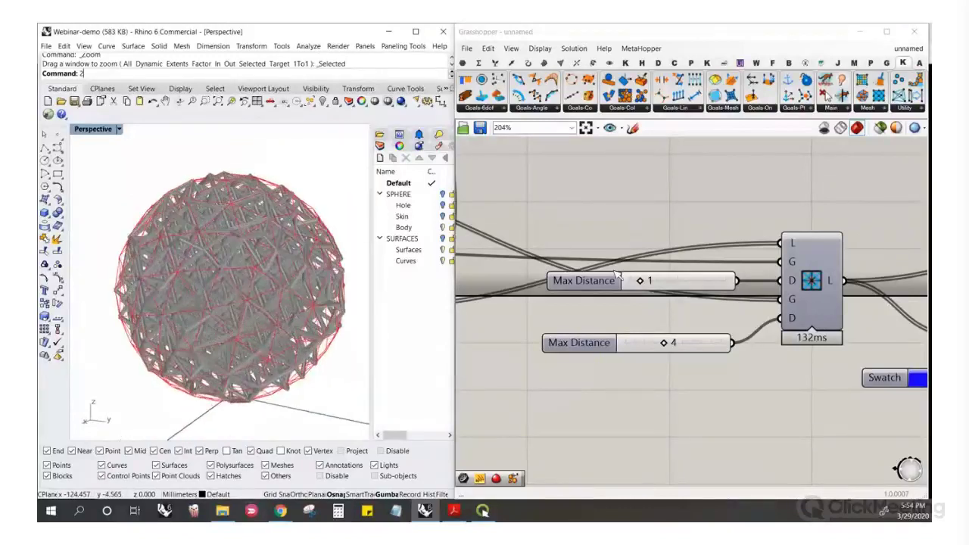
Add a Curve parameter and feed it both the remeshed skin's edge curves and the output lines of the lattice-to-skin connection component
scroll(617, 274, down, 4)
scroll(517, 250, up, 1)
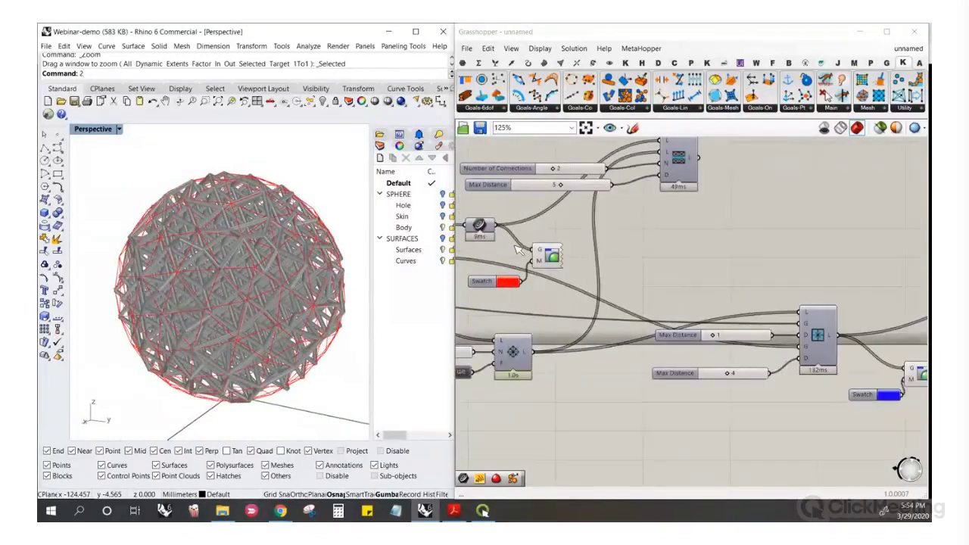
click(826, 344)
click(785, 302)
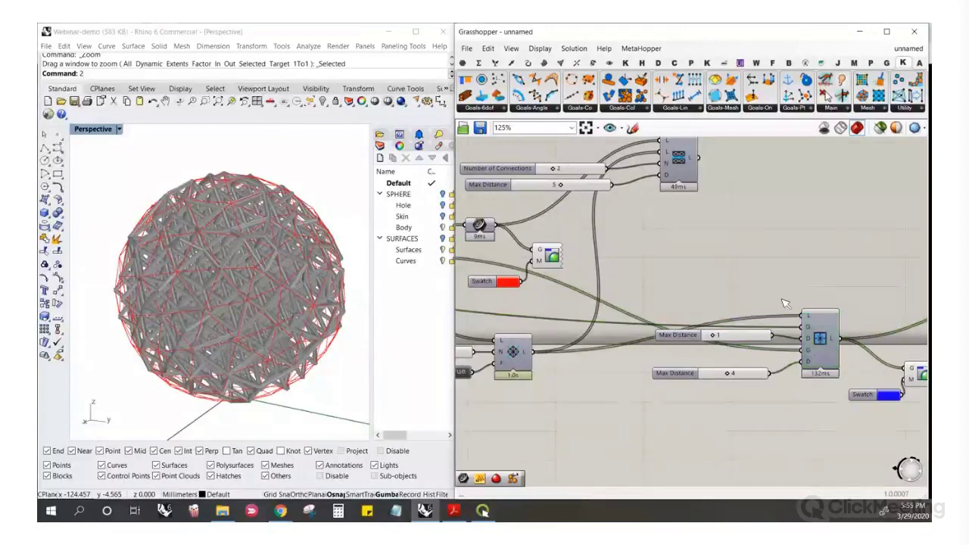
scroll(807, 274, down, 3)
double_click(848, 275)
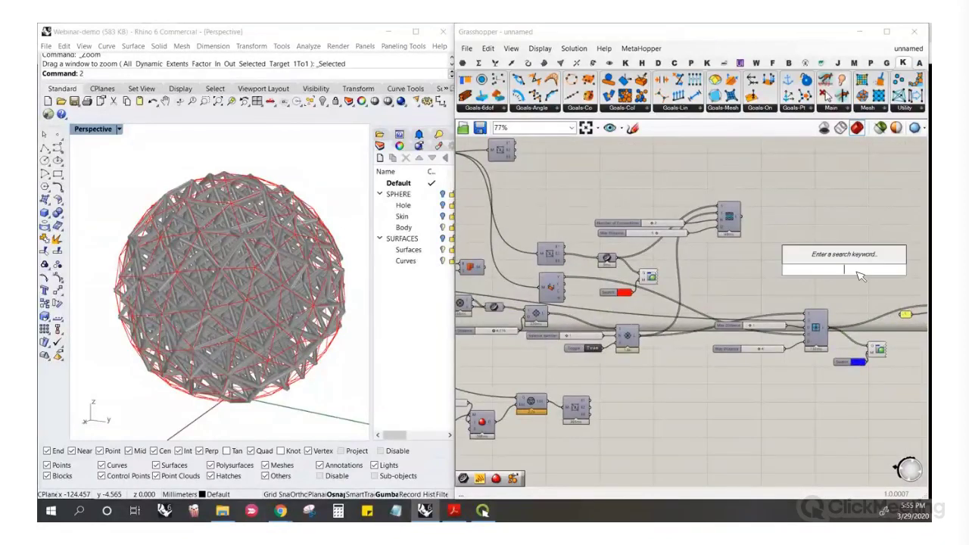
text(curves)
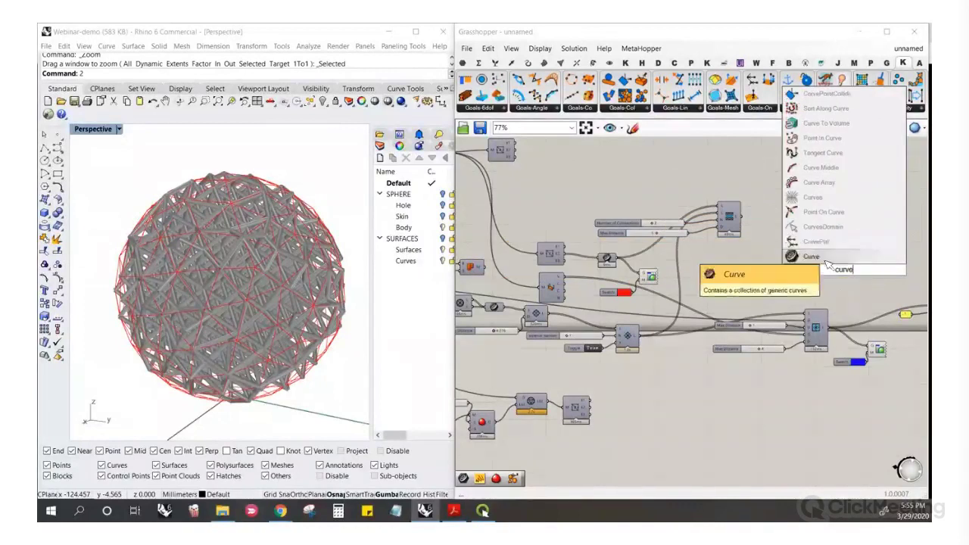
key(Return)
drag(834, 270, 615, 259)
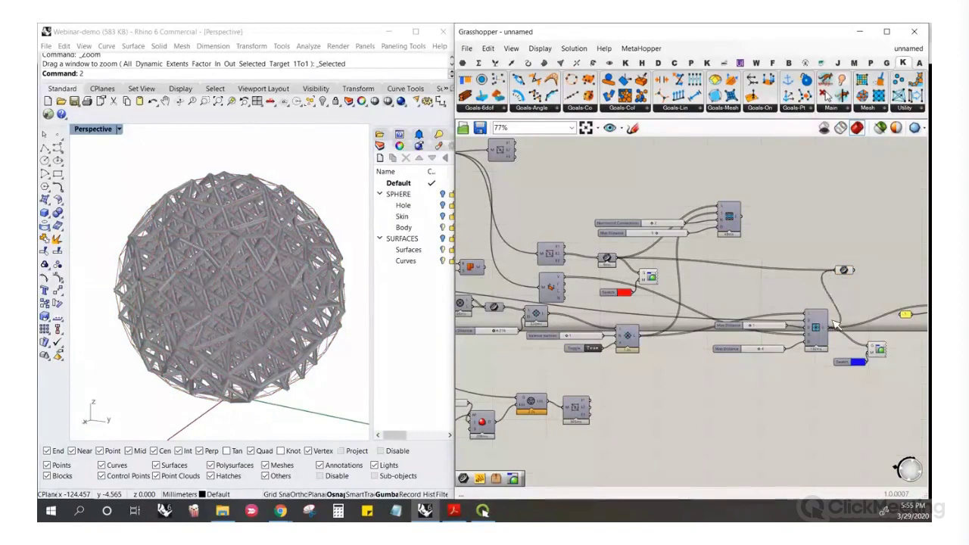
Reposition the Curve parameter and make it the curve input of the Pipe component in place of the lattice lines
drag(844, 272, 876, 290)
scroll(837, 294, down, 2)
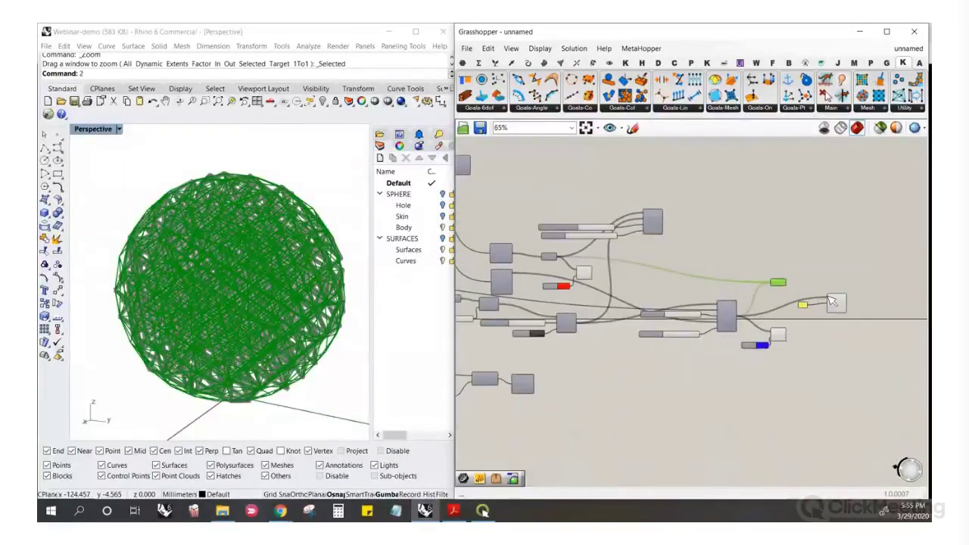
drag(795, 282, 789, 282)
click(821, 269)
Examine how the piped skin edges and the inner lattice struts meet around the sphere
scroll(856, 301, up, 4)
right_drag(212, 286, 158, 286)
scroll(159, 290, up, 8)
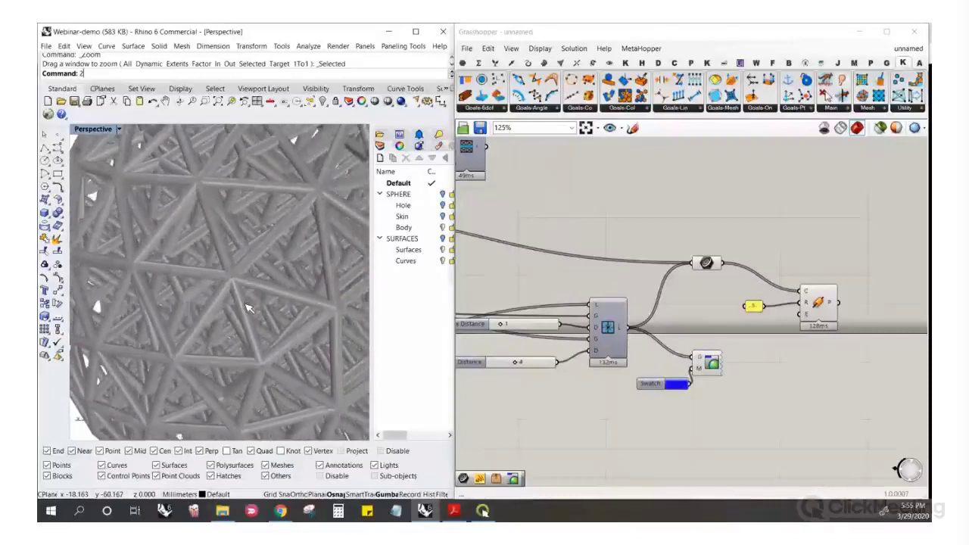
scroll(249, 308, down, 8)
right_drag(236, 293, 218, 291)
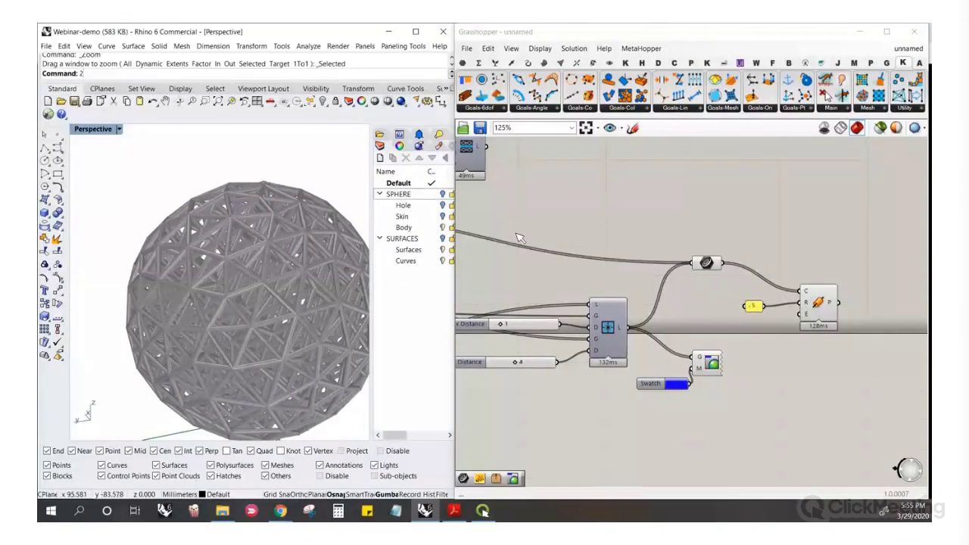
click(610, 161)
scroll(665, 274, down, 1)
scroll(664, 274, up, 1)
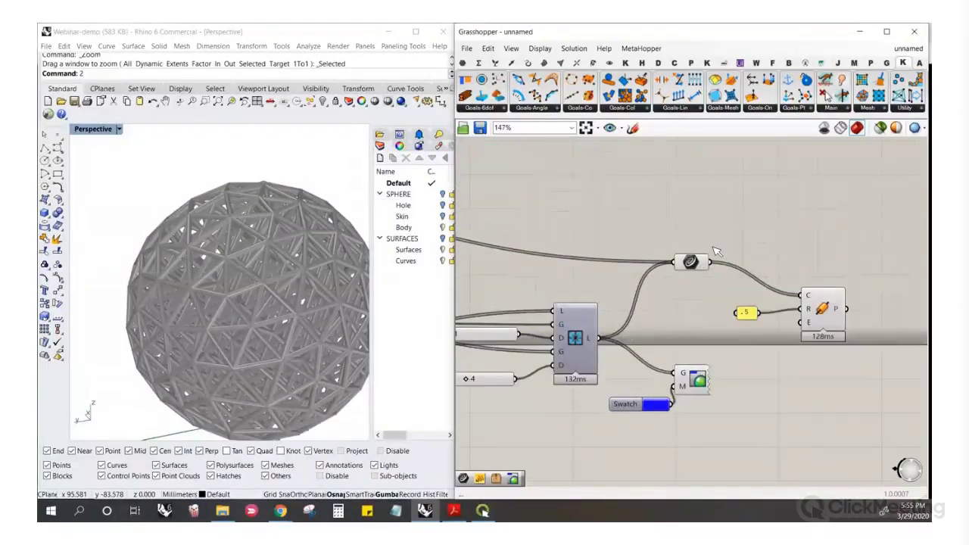
click(206, 311)
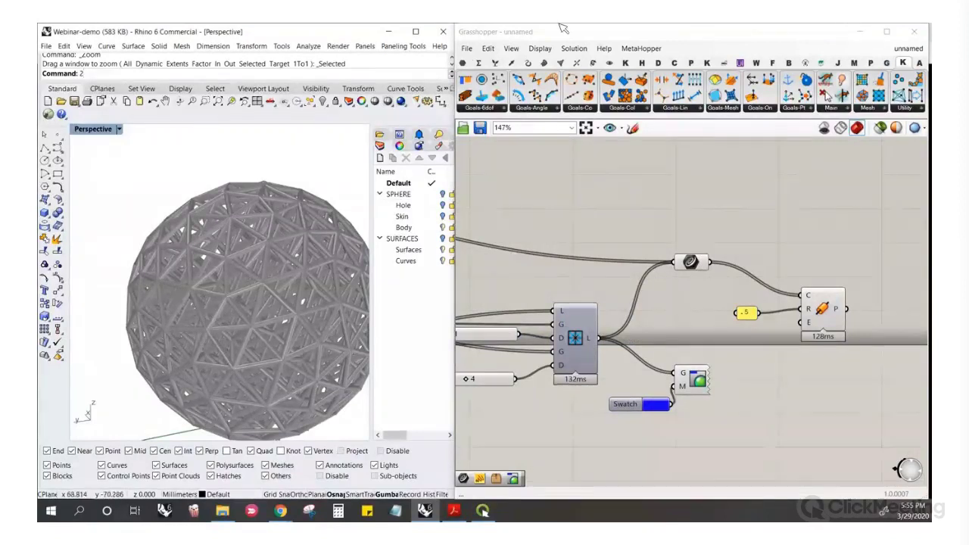
Add the Create Settings component for volume conversion to the canvas above the Pipe component
click(659, 63)
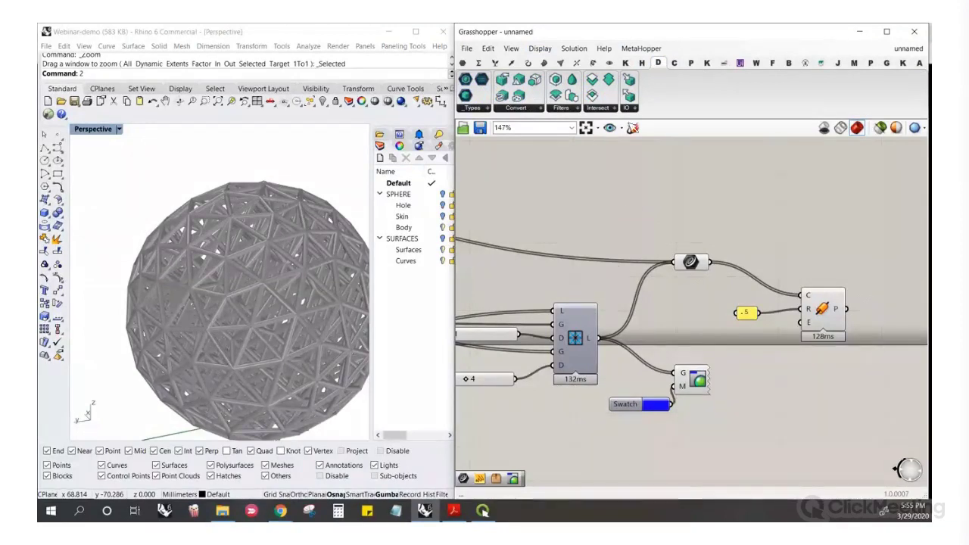
click(537, 112)
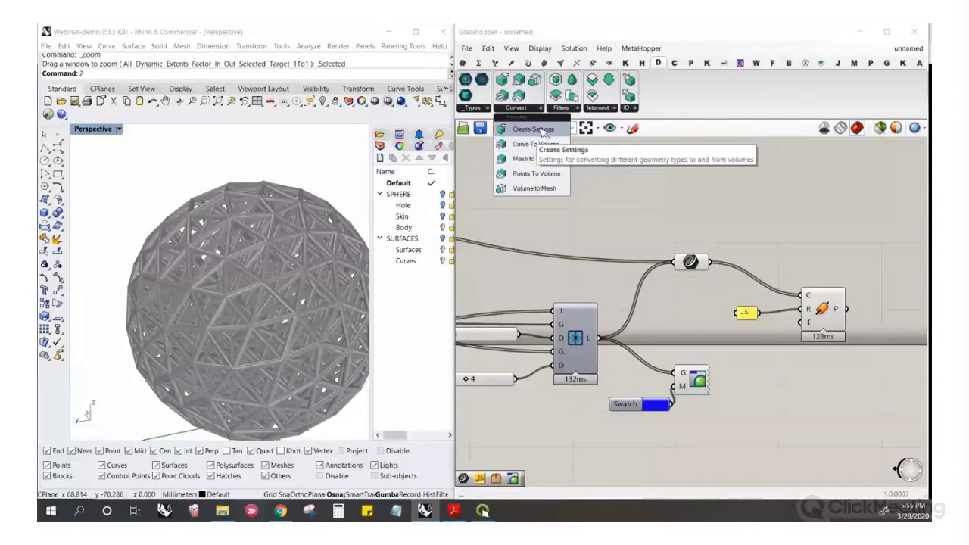
click(543, 133)
click(809, 218)
drag(820, 223, 766, 218)
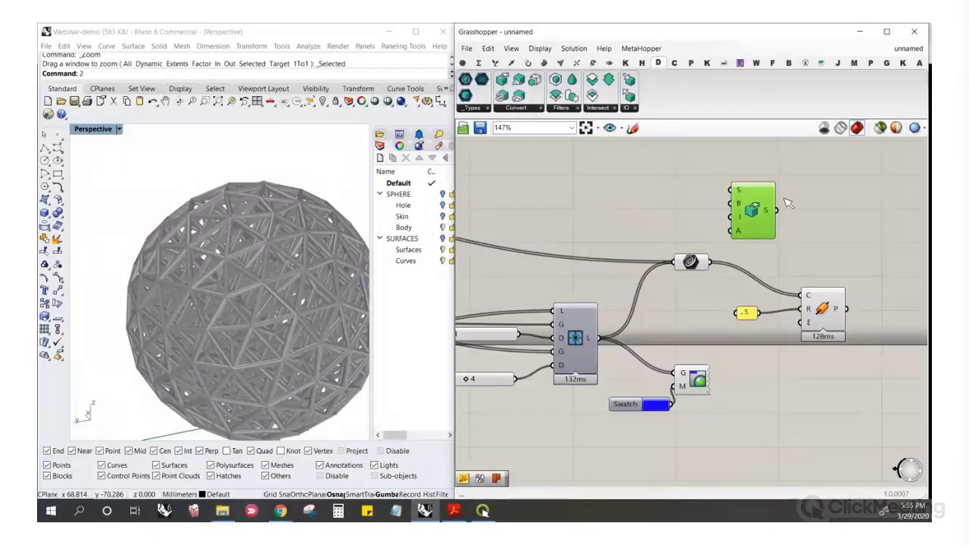
Reposition the Create Settings component above Pipe and enlarge the .5 pipe radius panel
scroll(719, 207, up, 2)
click(787, 225)
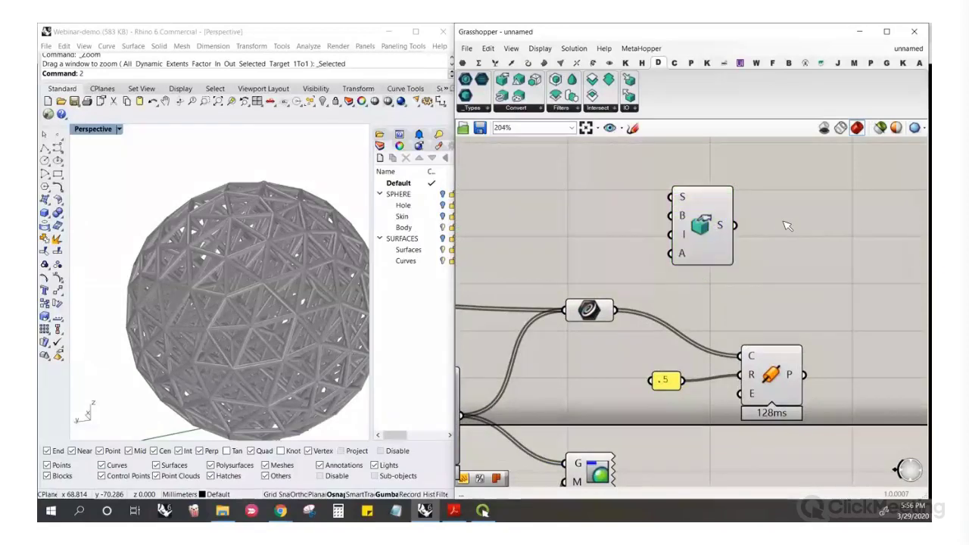
drag(700, 224, 730, 219)
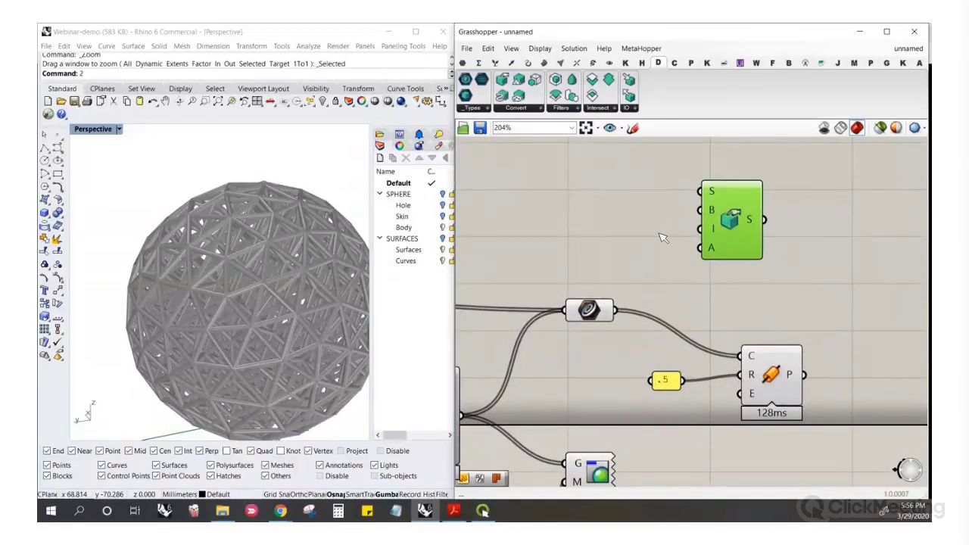
scroll(651, 260, down, 3)
scroll(682, 257, up, 2)
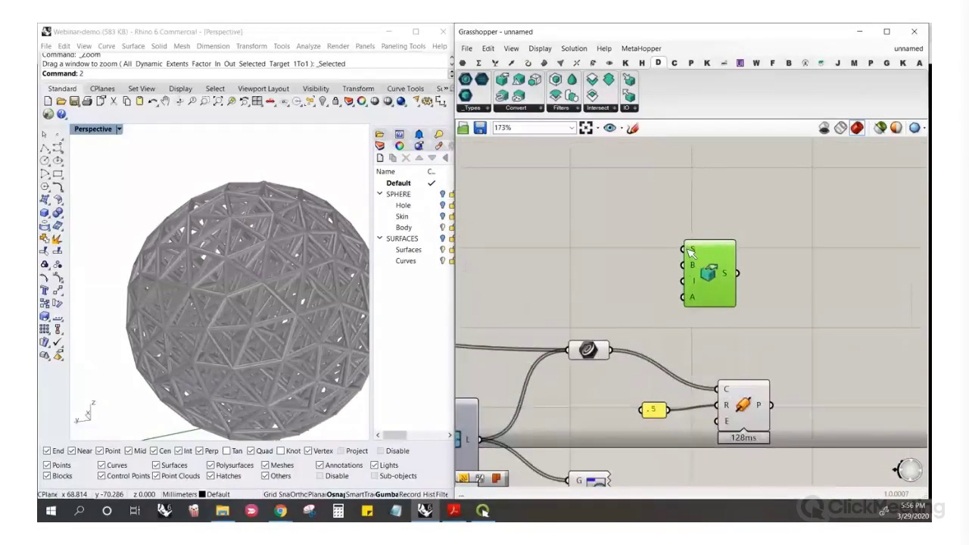
mouse_move(697, 251)
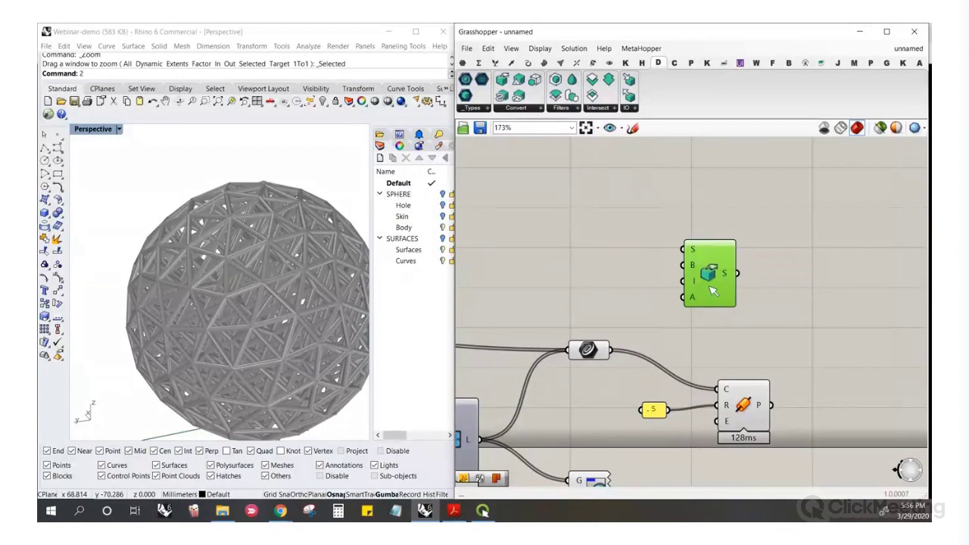
drag(711, 288, 774, 305)
scroll(666, 303, down, 2)
scroll(680, 334, up, 4)
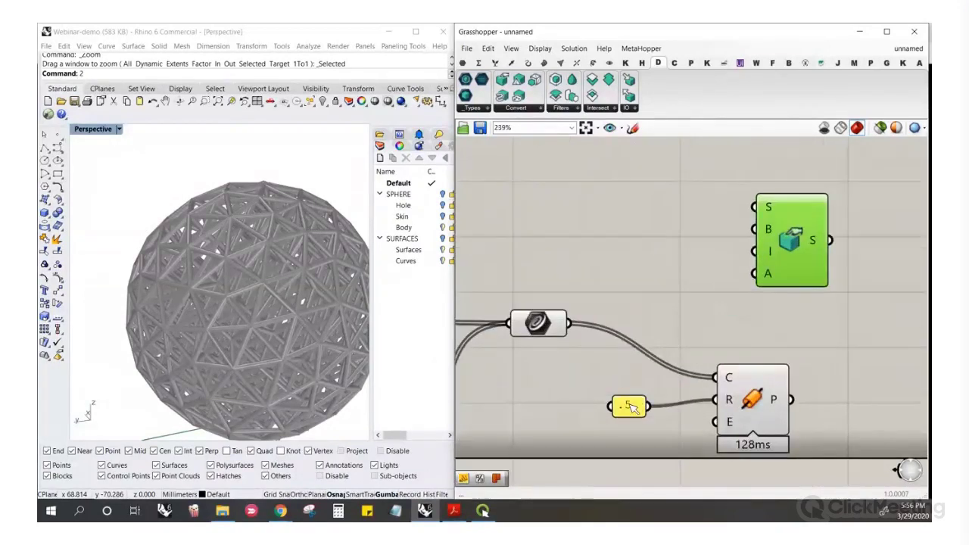
mouse_move(628, 407)
mouse_down()
mouse_move(598, 384)
mouse_move(625, 408)
mouse_up()
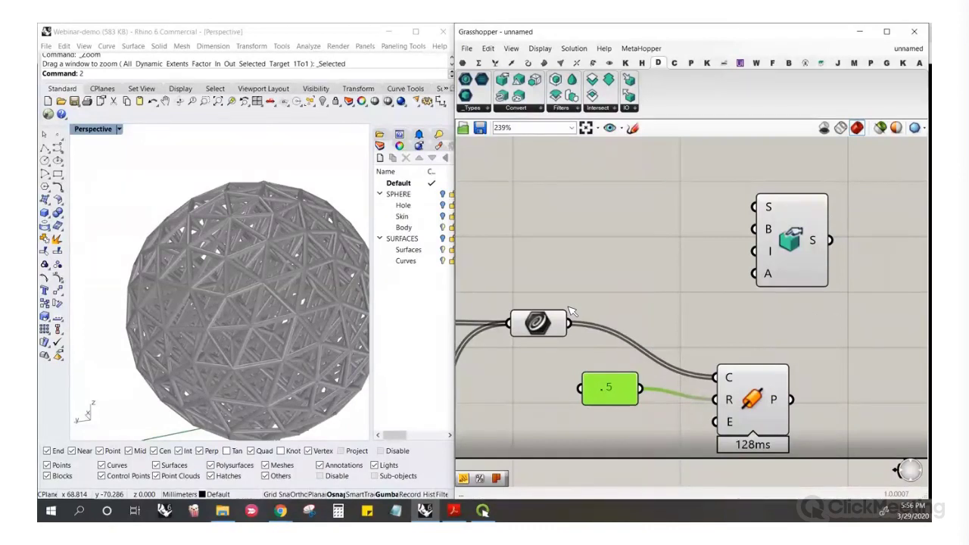
Add a Division component and connect a new panel containing 3 to its B input
click(286, 317)
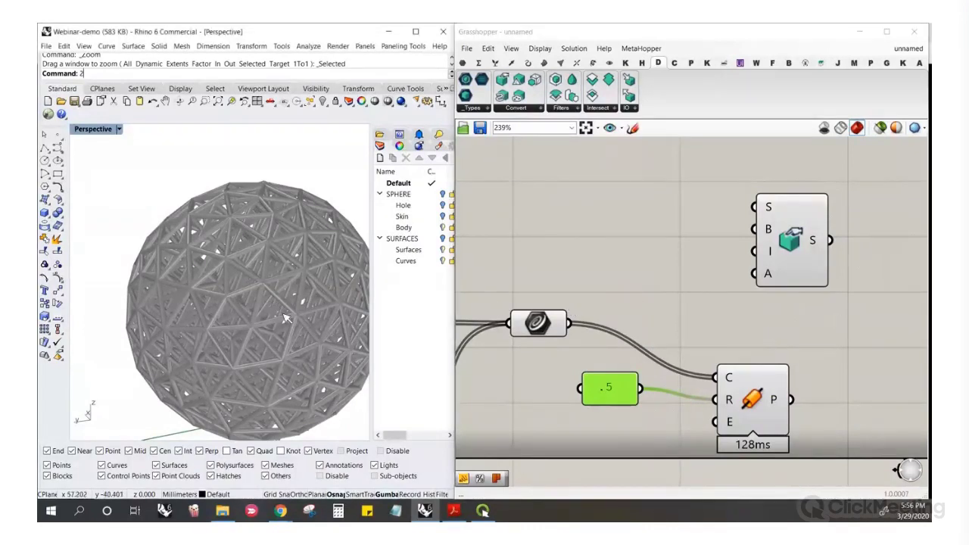
click(677, 270)
double_click(681, 268)
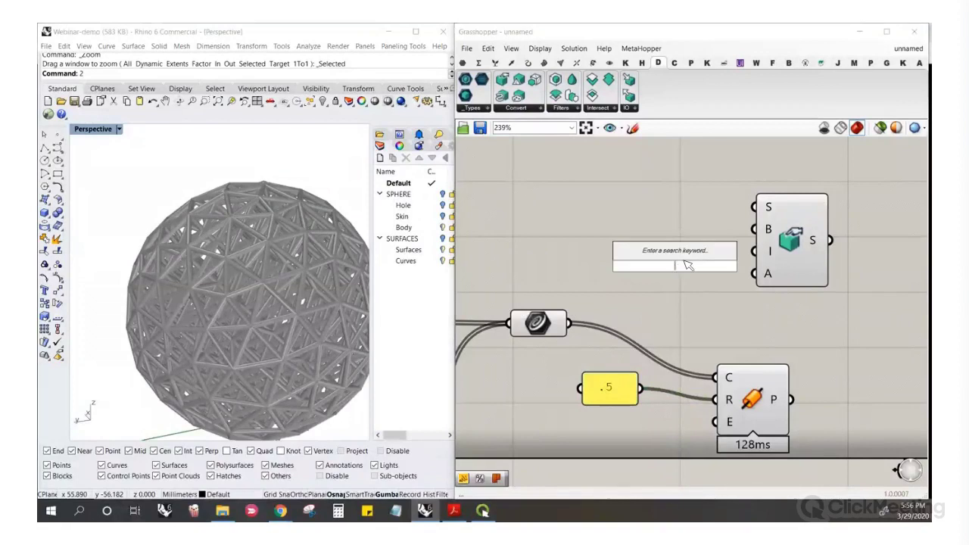
text(divi)
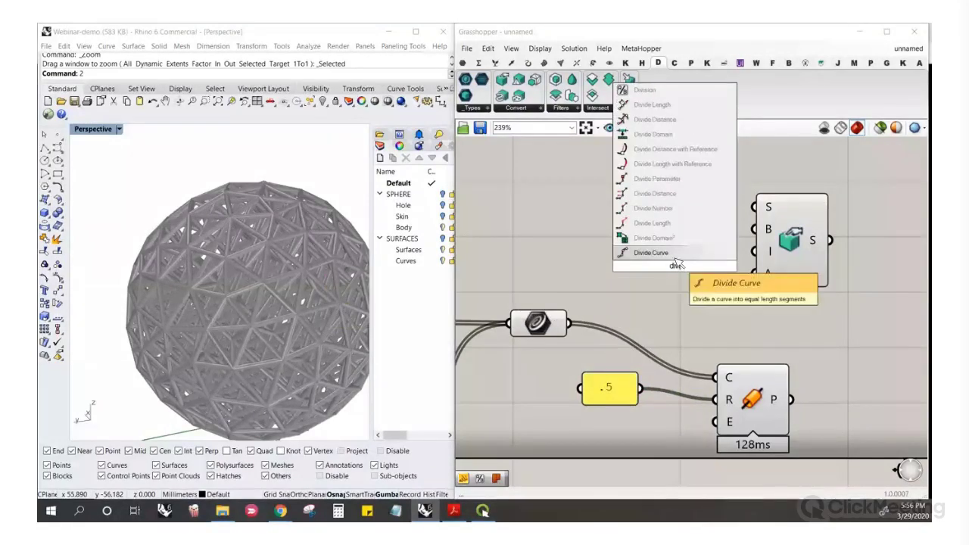
click(669, 89)
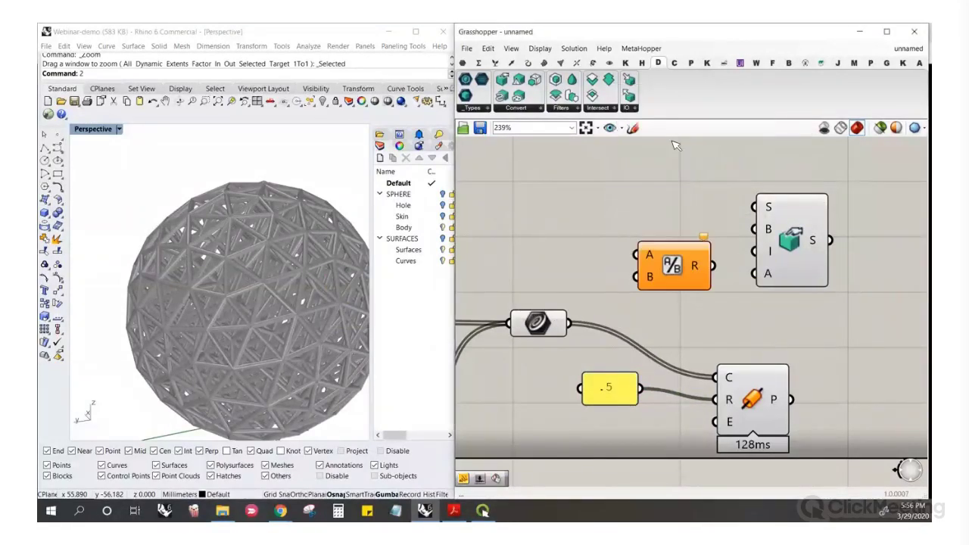
double_click(598, 283)
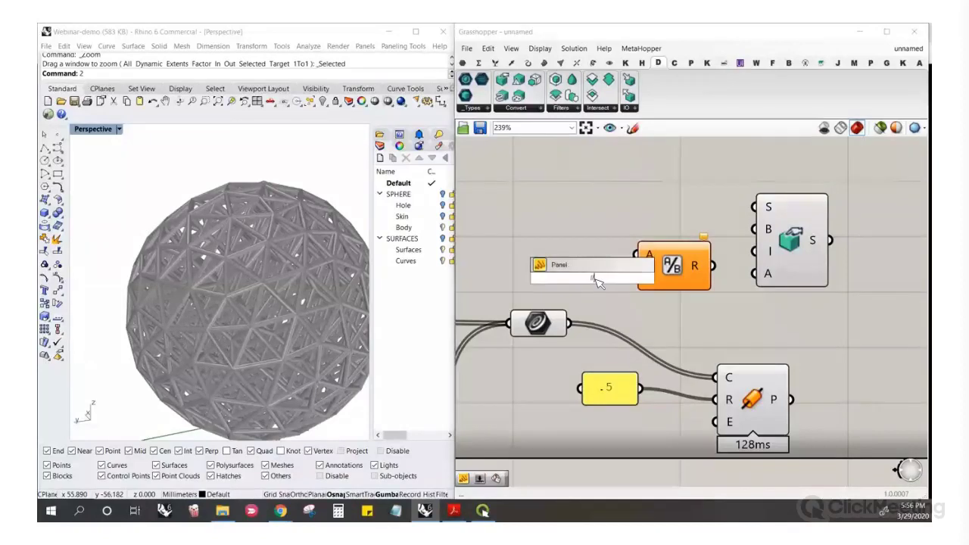
text(//3)
key(Return)
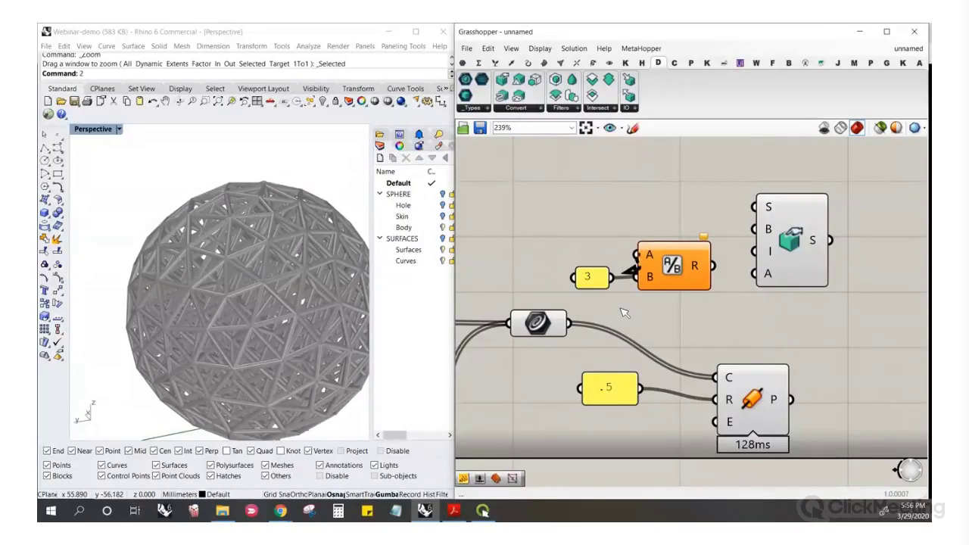
Wire the .5 radius panel into Division's A input and its result into the S input of Create Settings, and move these components closer to Pipe
drag(635, 255, 639, 387)
drag(681, 252, 680, 197)
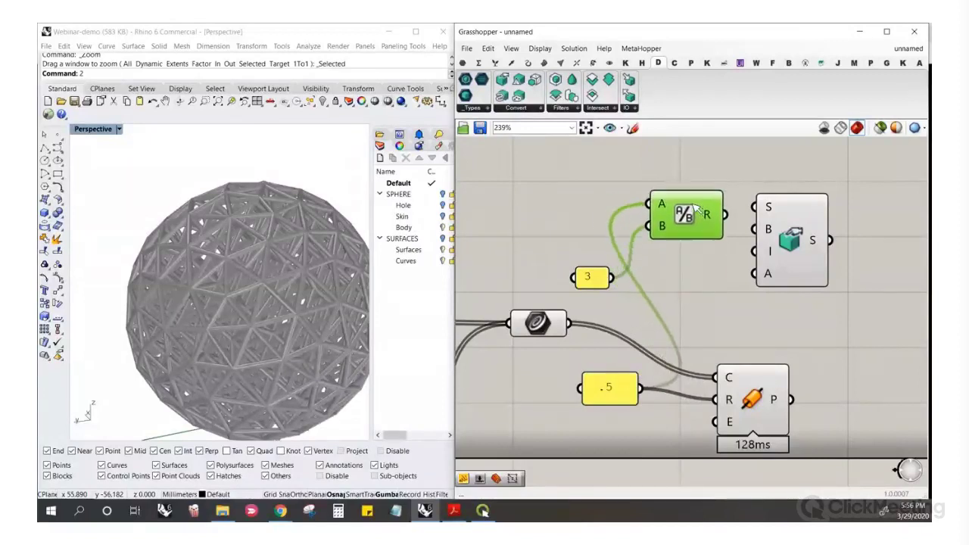
scroll(725, 215, down, 3)
drag(628, 237, 813, 299)
drag(692, 243, 727, 276)
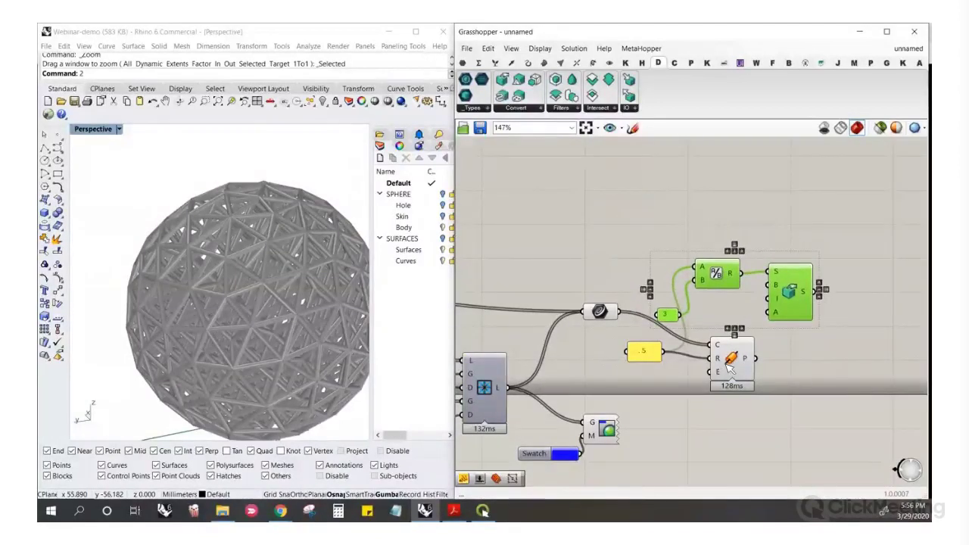
Move the Division component, its 3 panel and the Create Settings component below the Pipe component
drag(780, 296, 816, 450)
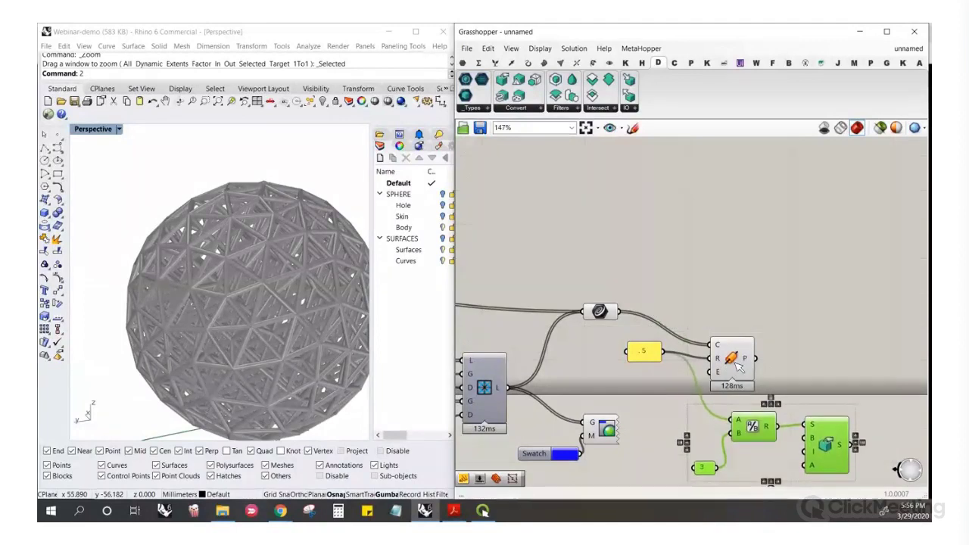
drag(736, 363, 720, 347)
click(777, 321)
scroll(692, 275, down, 8)
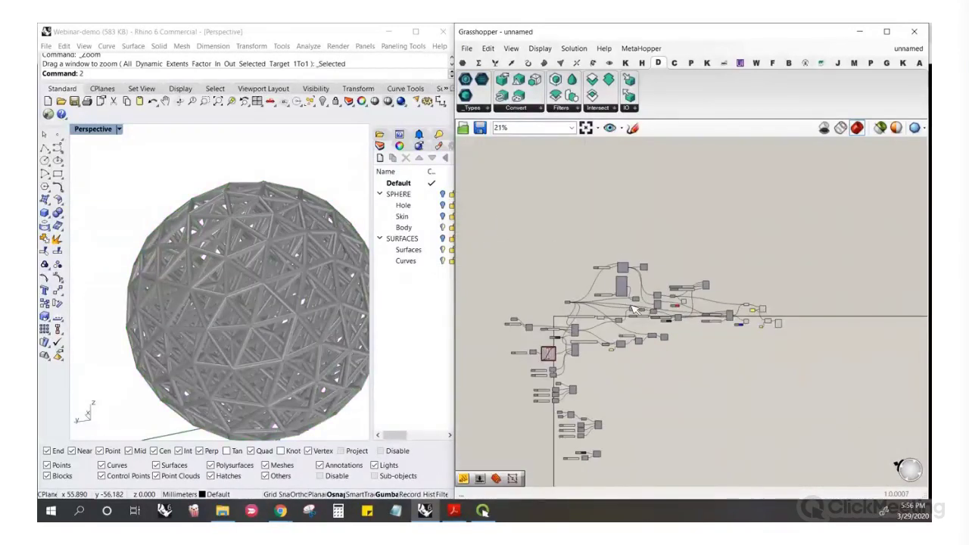
scroll(760, 305, up, 6)
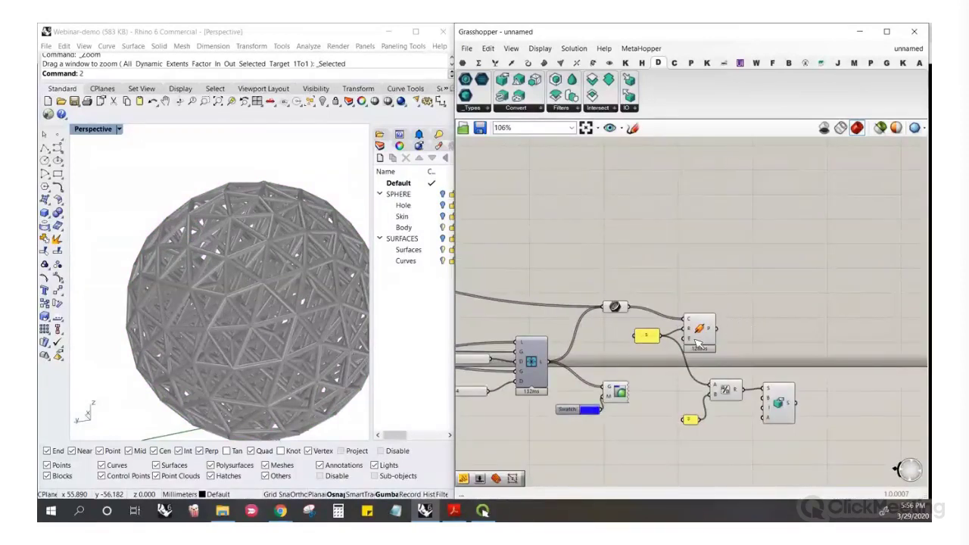
scroll(720, 321, up, 3)
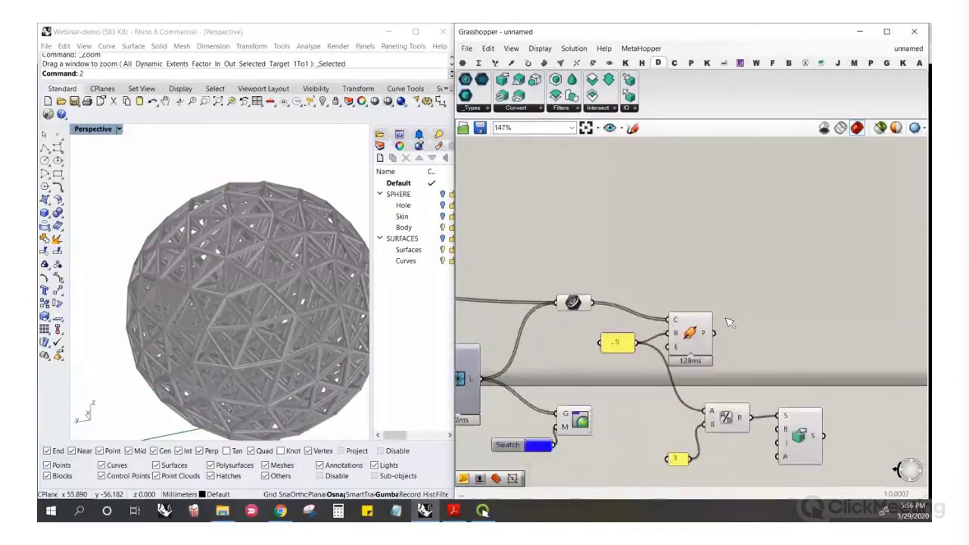
Add a Dendro Curve To Volume component beyond the Pipe component and turn off the Pipe preview
click(530, 109)
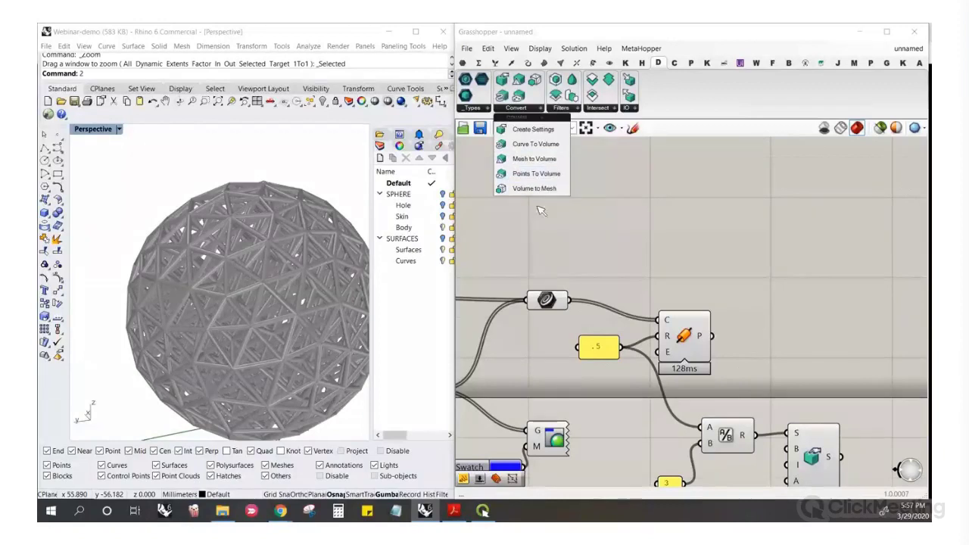
click(535, 144)
click(772, 279)
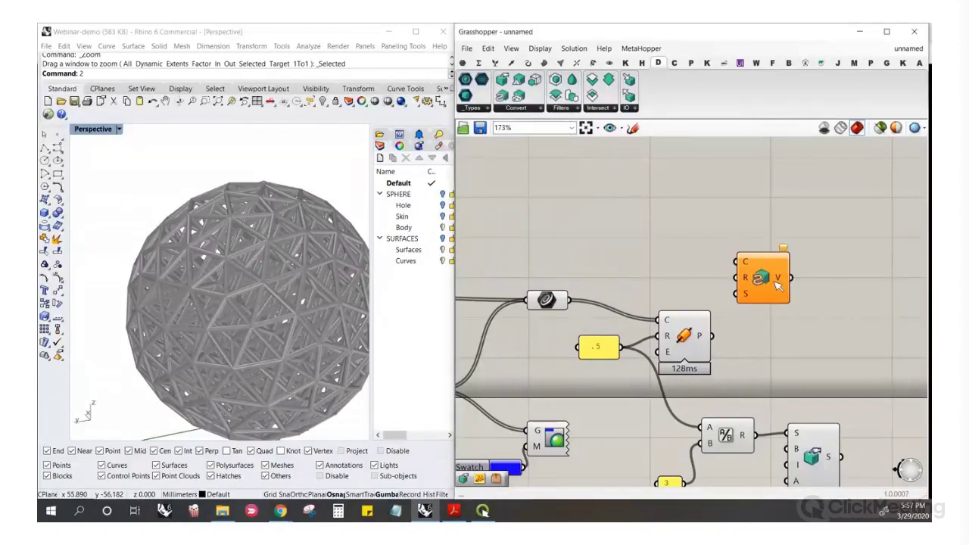
drag(779, 281, 832, 298)
scroll(598, 250, down, 2)
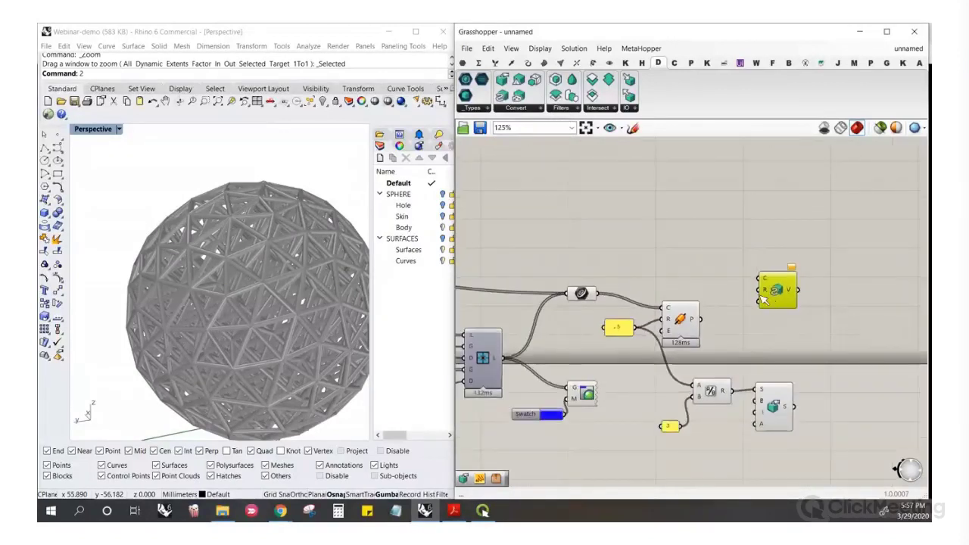
right_click(677, 327)
click(700, 344)
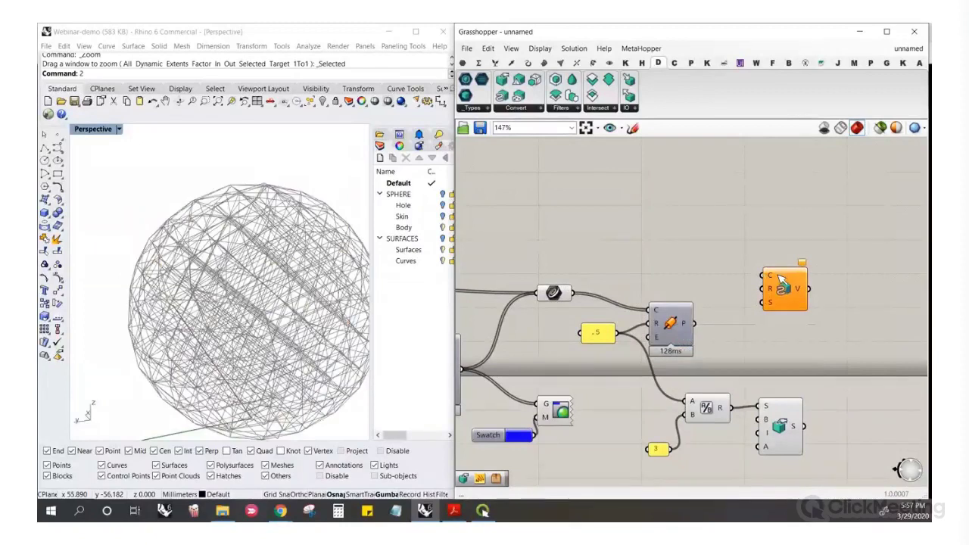
Connect the lattice curves, the .5 radius panel and the settings output to Curve To Volume's C, R and S inputs
drag(762, 276, 572, 293)
drag(761, 289, 616, 336)
drag(672, 322, 696, 347)
drag(793, 302, 812, 418)
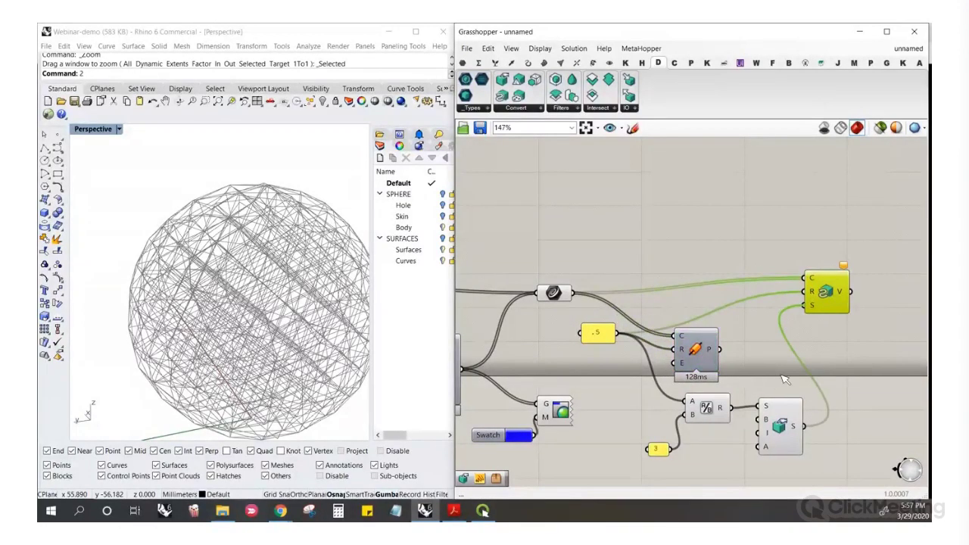
click(753, 262)
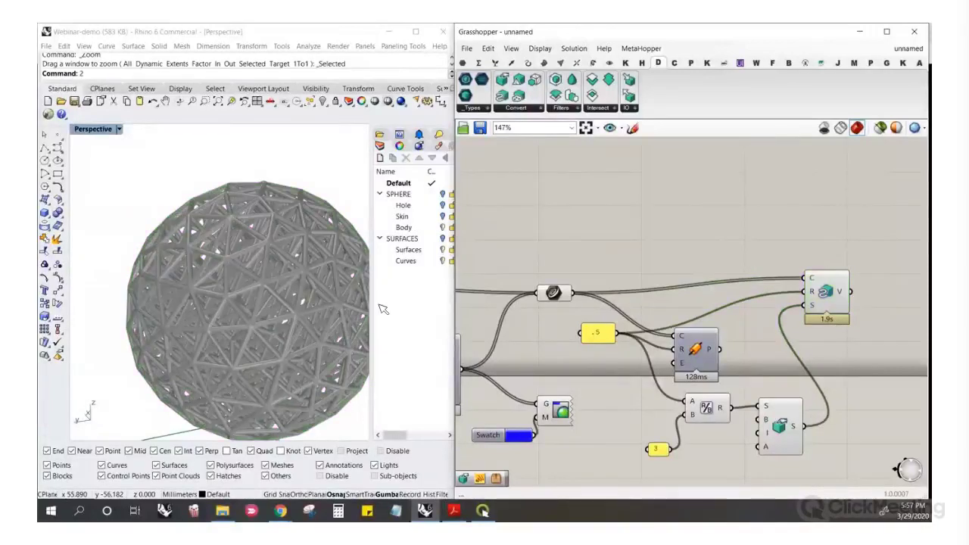
Examine the struts and joints of the volume lattice up close in the Perspective view
click(224, 287)
scroll(224, 288, up, 10)
scroll(224, 287, down, 5)
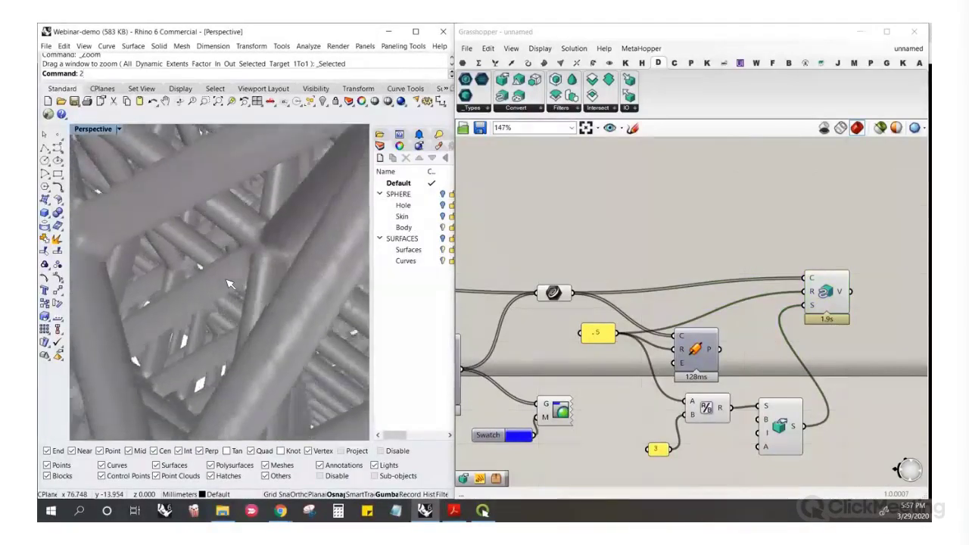
scroll(189, 272, up, 6)
right_drag(189, 271, 310, 265)
scroll(668, 282, down, 1)
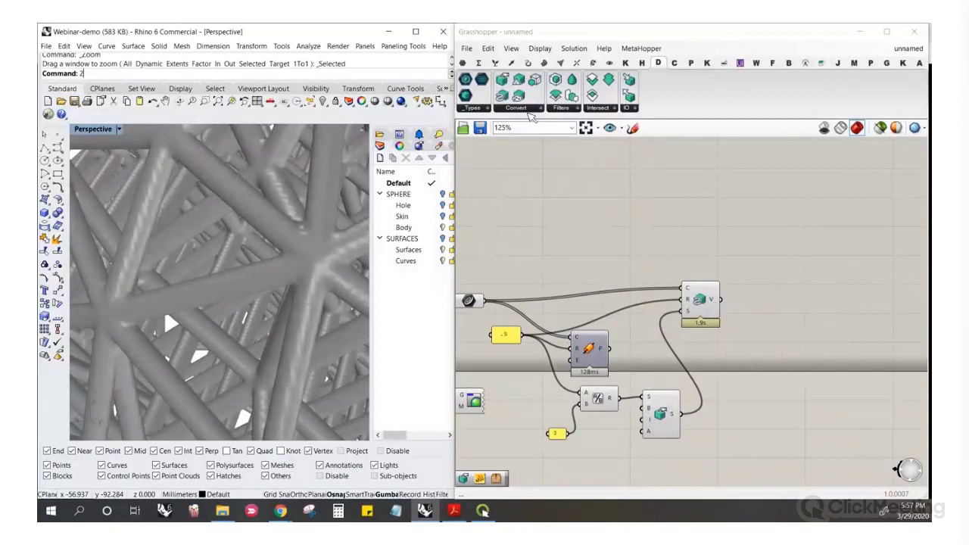
Add a Volume to Mesh component and connect the Curve To Volume output and the settings to its V and S inputs
click(530, 110)
click(535, 189)
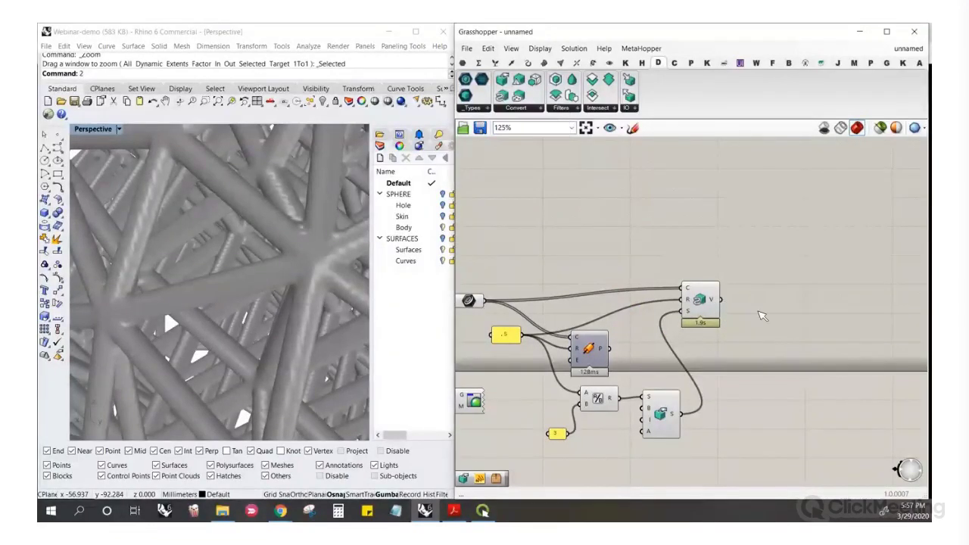
click(768, 332)
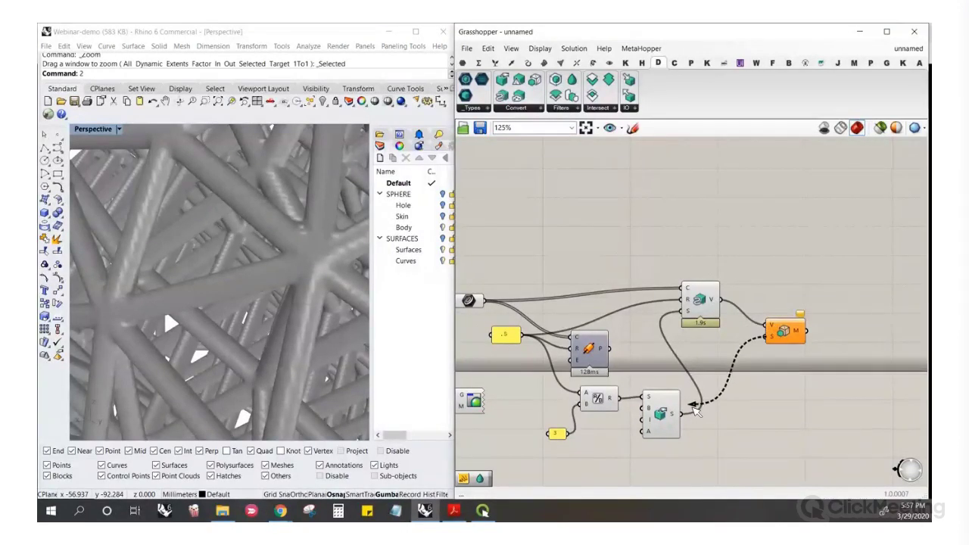
drag(694, 408, 688, 412)
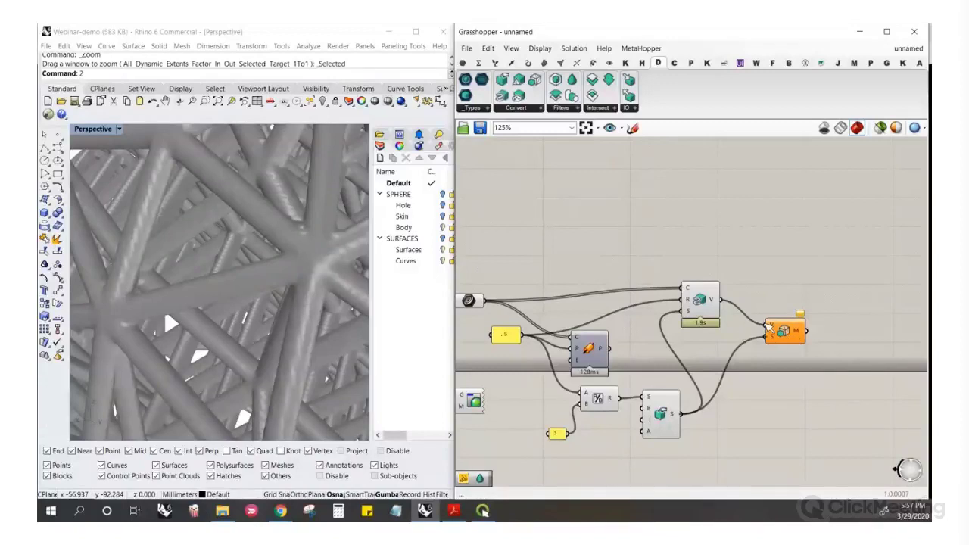
drag(801, 334, 822, 346)
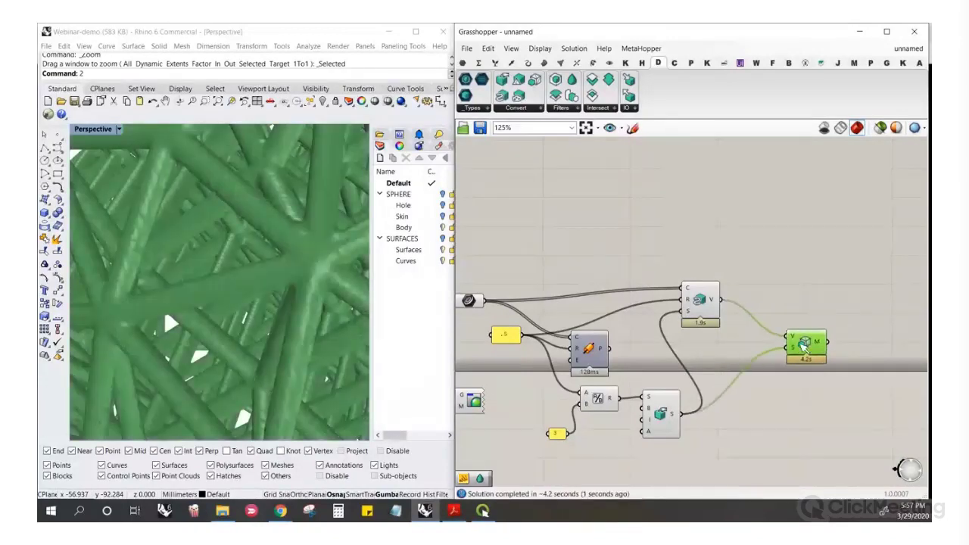
click(742, 333)
Bake the Volume to Mesh lattice into the Rhino document
scroll(301, 259, down, 5)
scroll(256, 348, up, 5)
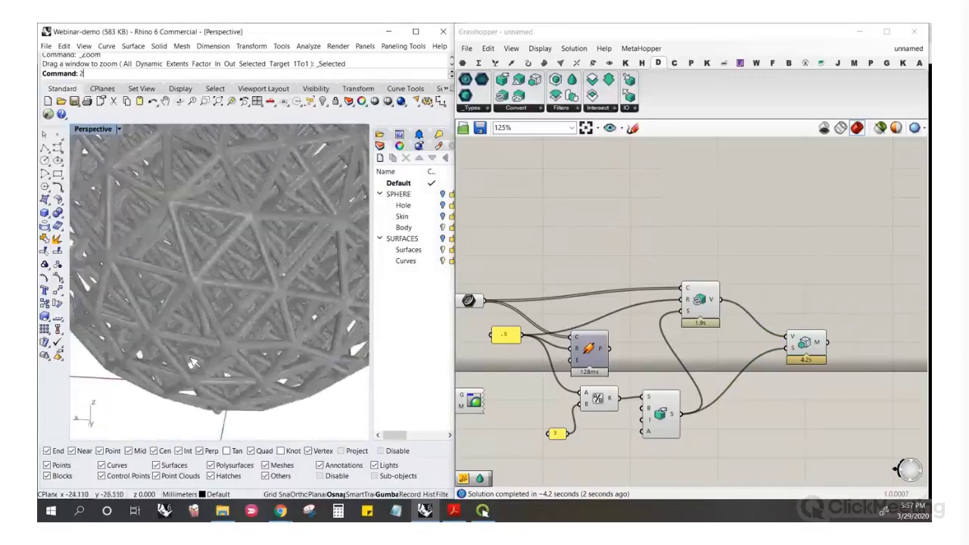
right_click(805, 341)
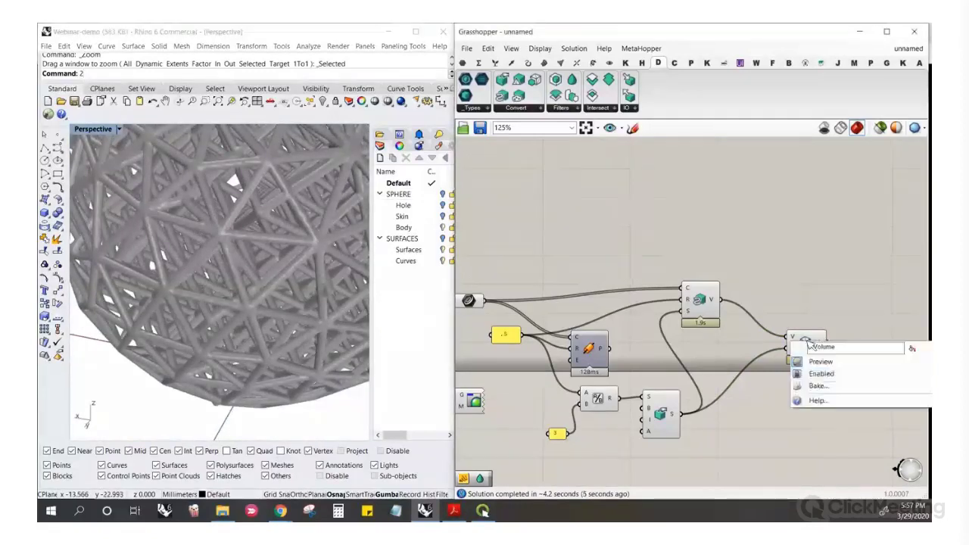
click(817, 386)
click(828, 485)
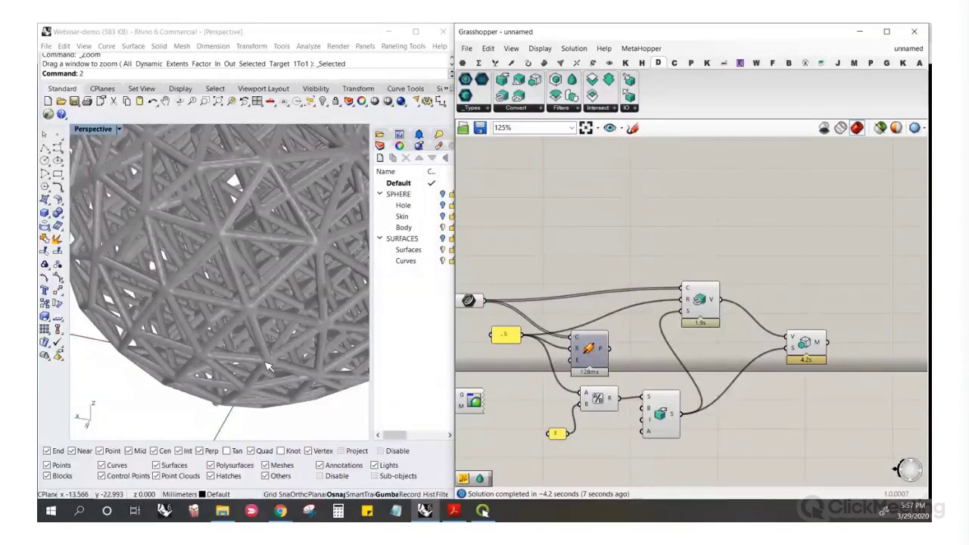
Select the baked lattice mesh and move it along the red axis, clear of the preview sphere
scroll(256, 380, down, 5)
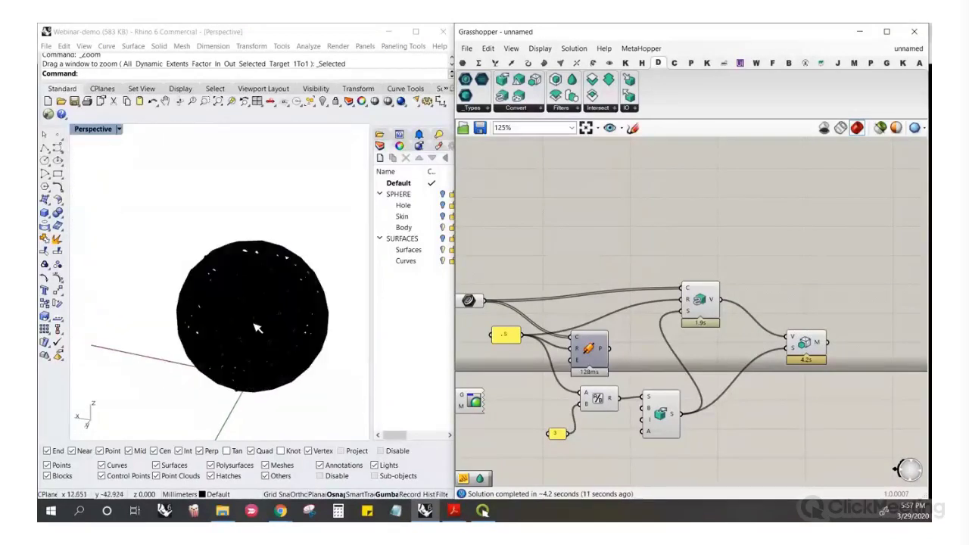
click(285, 306)
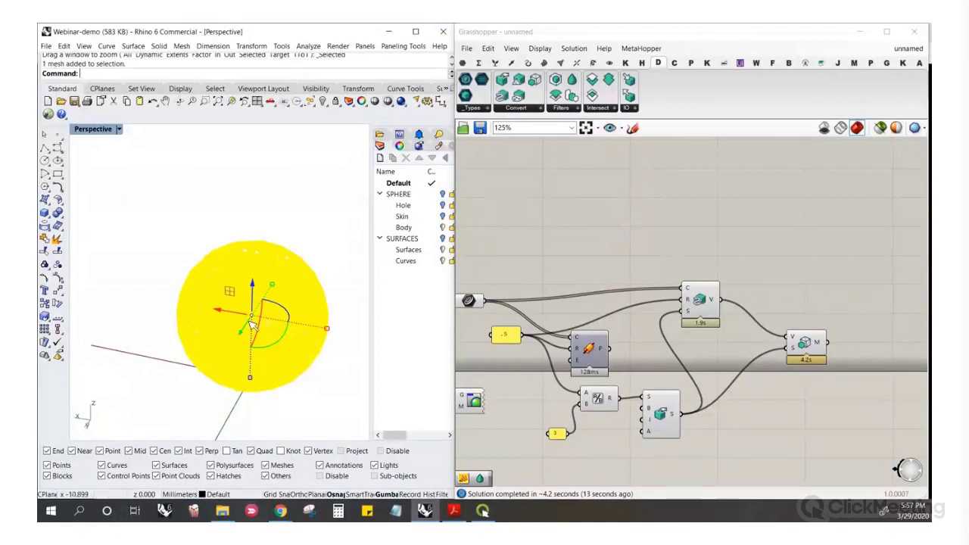
key(alt)
drag(224, 315, 213, 207)
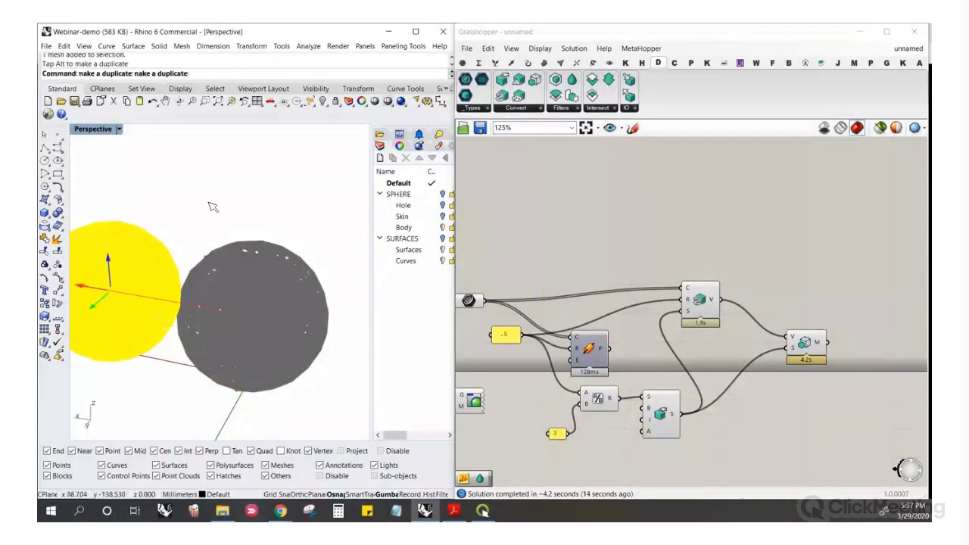
key(Escape)
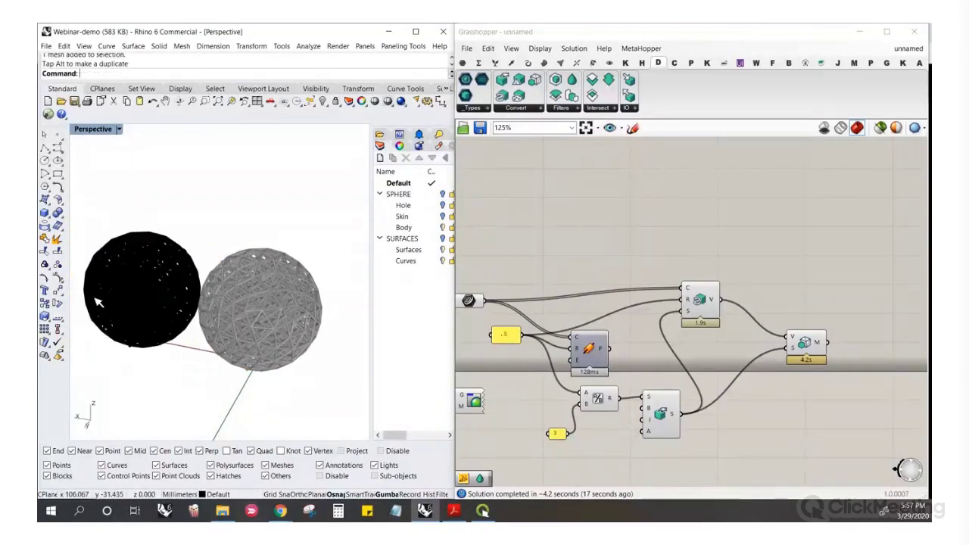
Examine the face structure of the baked mesh's struts and joints up close
scroll(242, 280, up, 10)
scroll(252, 287, down, 6)
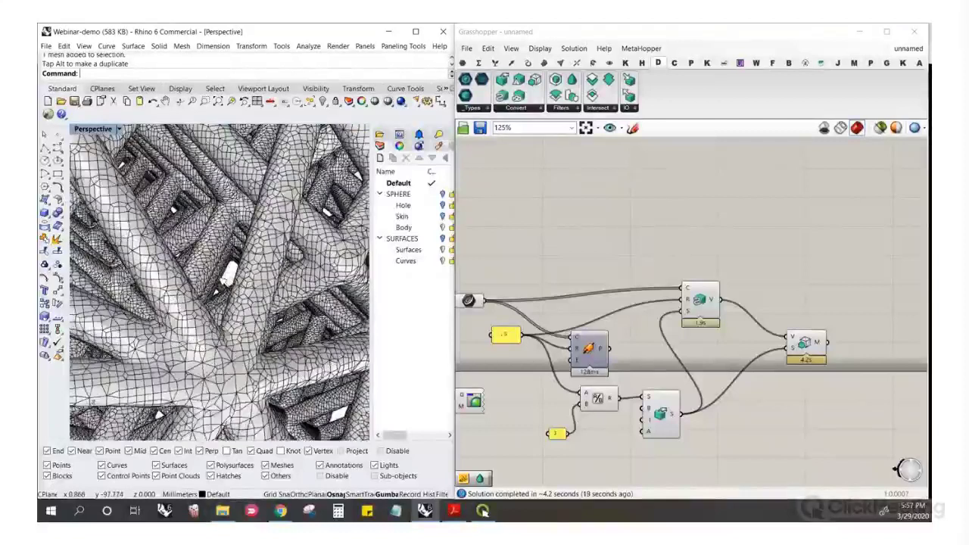
scroll(198, 315, up, 6)
scroll(166, 265, down, 6)
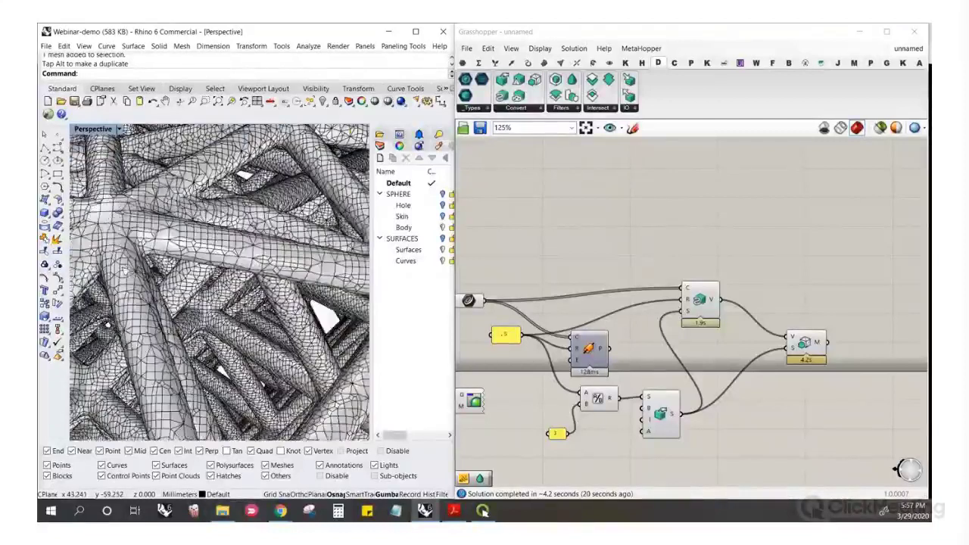
scroll(173, 301, up, 3)
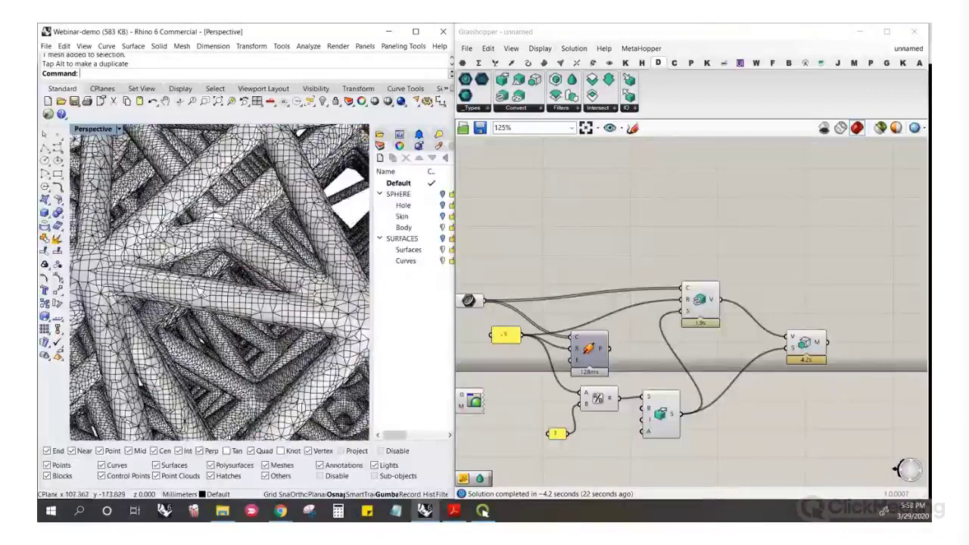
Select the baked mesh and locate the Reduce Mesh command without running it
click(210, 287)
scroll(306, 228, down, 5)
click(182, 46)
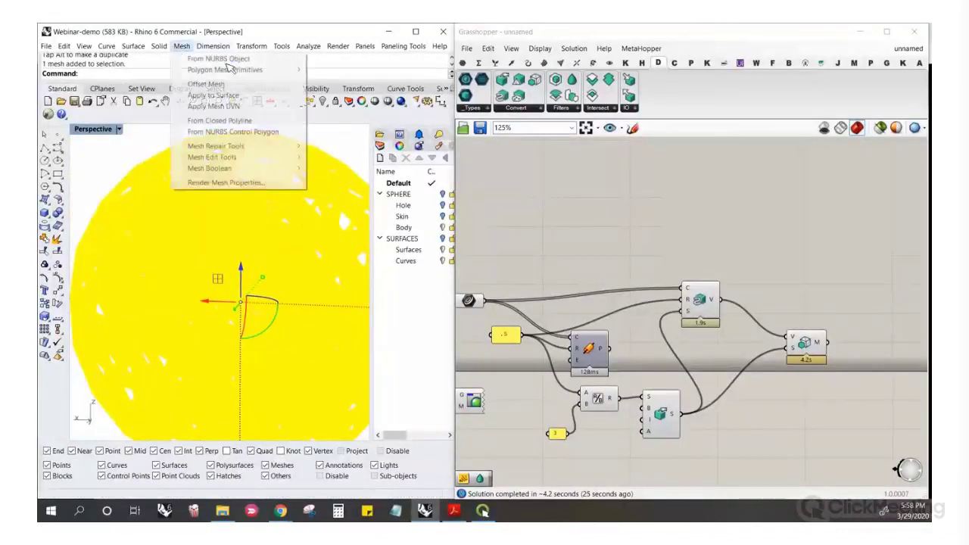
mouse_move(249, 158)
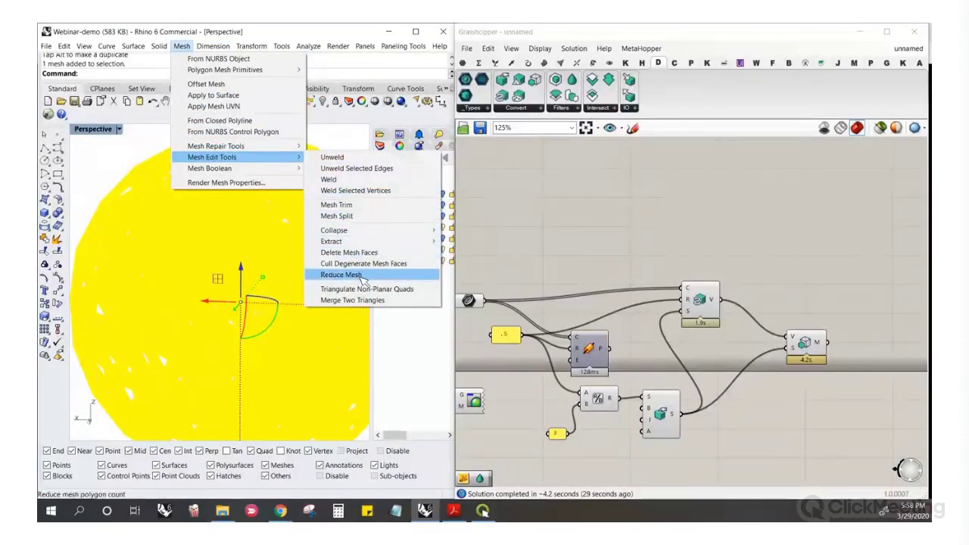
click(113, 180)
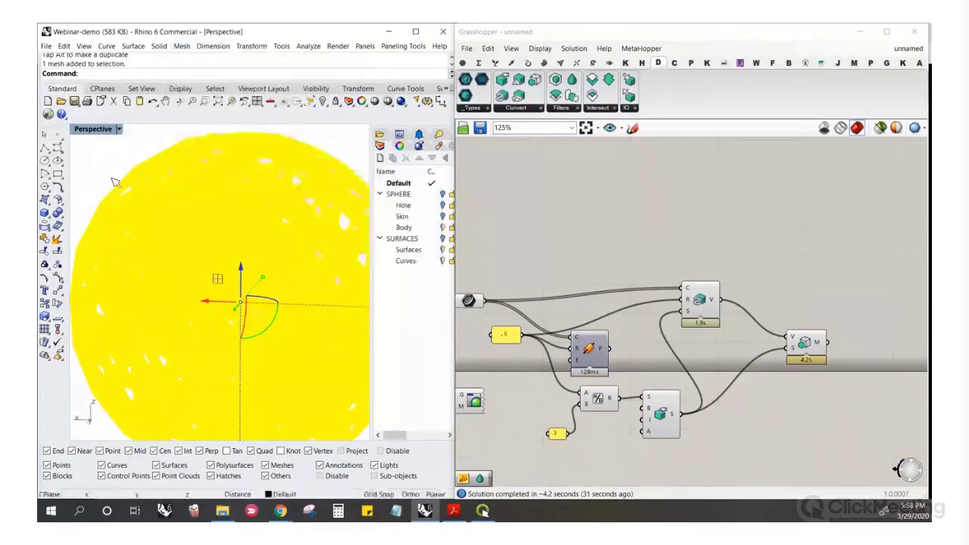
Delete the baked lattice mesh from the Rhino document
click(251, 271)
key(Delete)
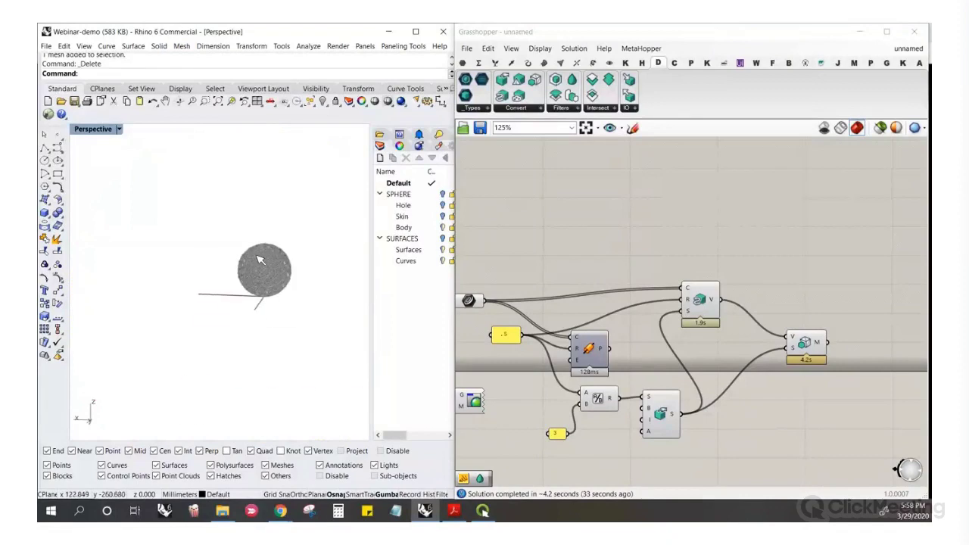
scroll(242, 306, up, 3)
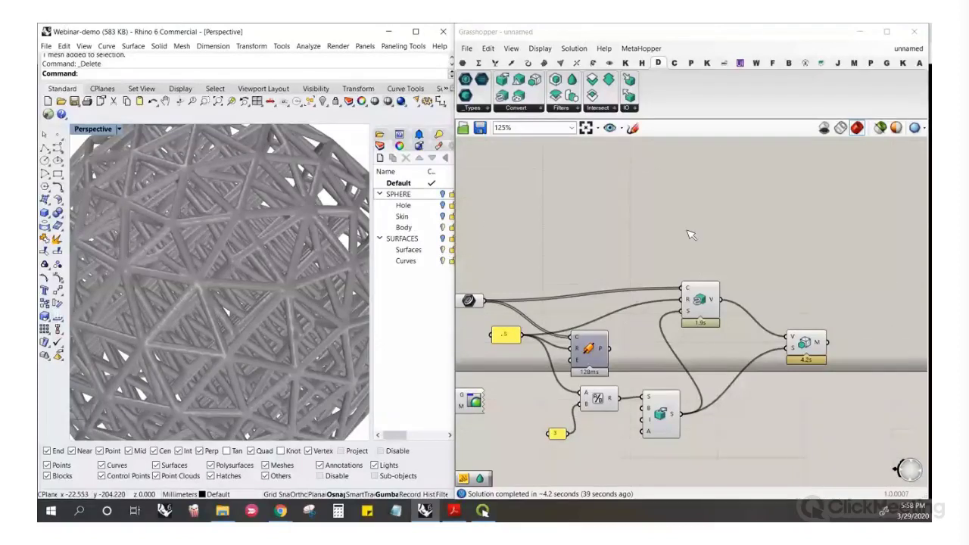
Move the component with G and L(s) inputs and its connected E1/E2/E3 mesh edges component below the Create Settings component
scroll(726, 237, down, 5)
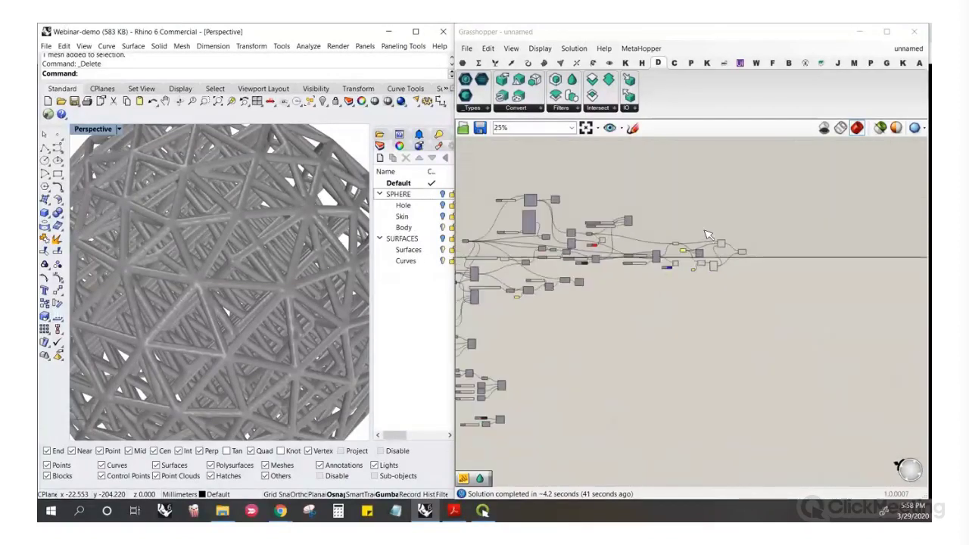
scroll(648, 255, up, 5)
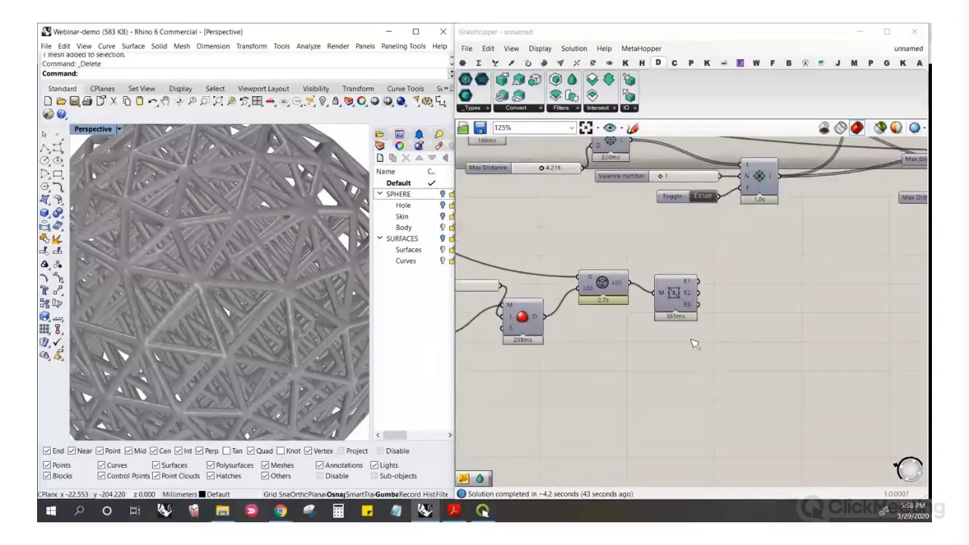
drag(692, 335, 595, 259)
scroll(633, 330, down, 4)
drag(626, 315, 768, 334)
click(712, 304)
scroll(782, 335, up, 5)
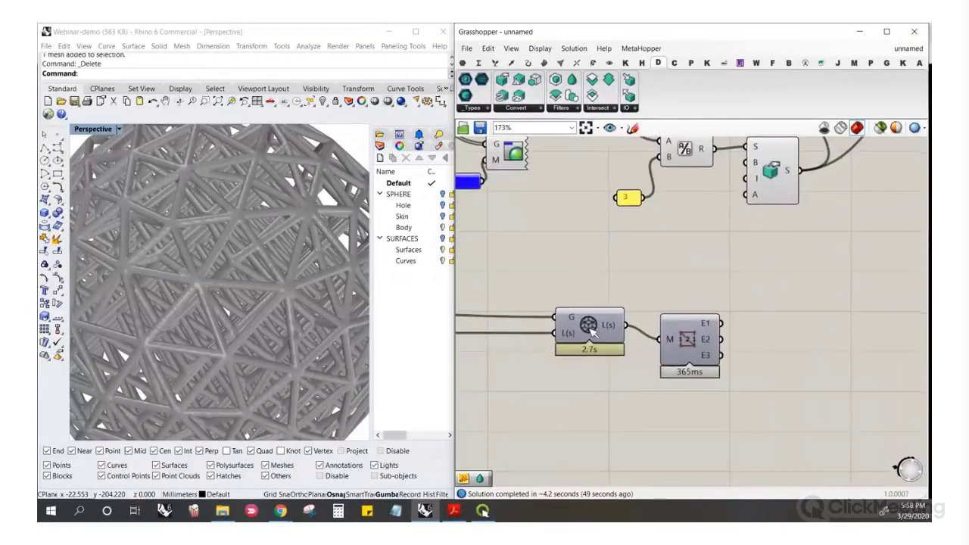
Turn on the preview of the component with G and L(s) inputs
right_click(591, 328)
click(607, 328)
scroll(622, 386, down, 4)
scroll(687, 290, up, 3)
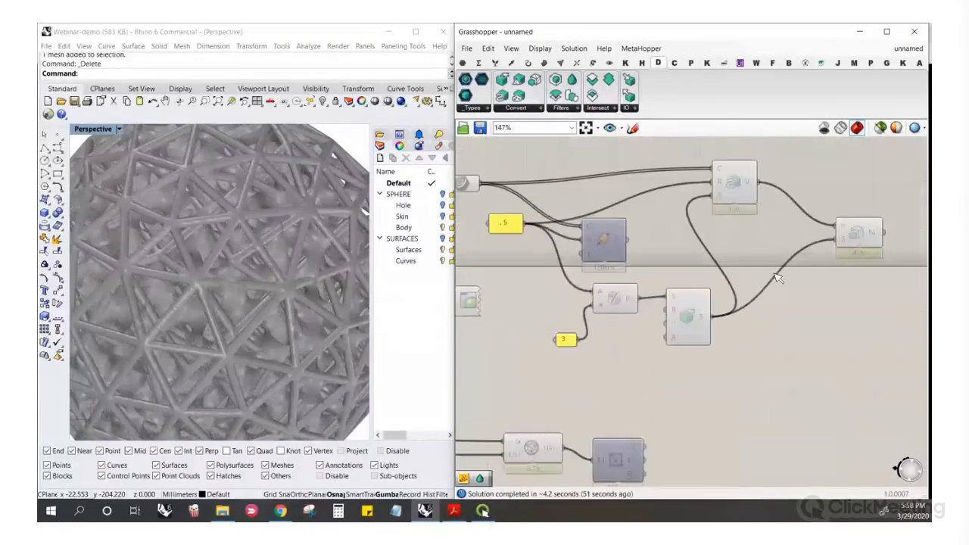
Turn off the preview of all components in the upper lattice definition, leaving the component with G and L(s) inputs previewed
right_click(867, 236)
scroll(832, 318, down, 5)
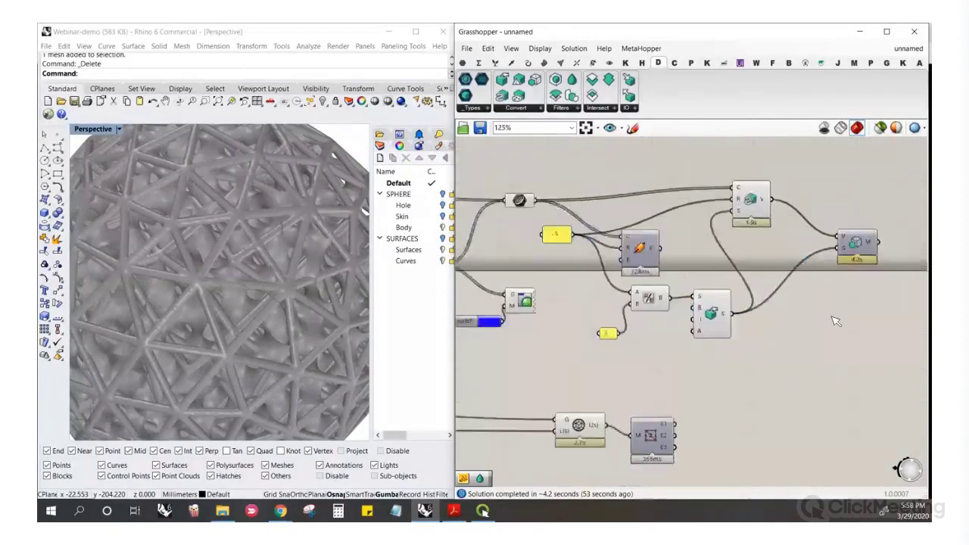
drag(867, 326, 522, 217)
middle_click(764, 189)
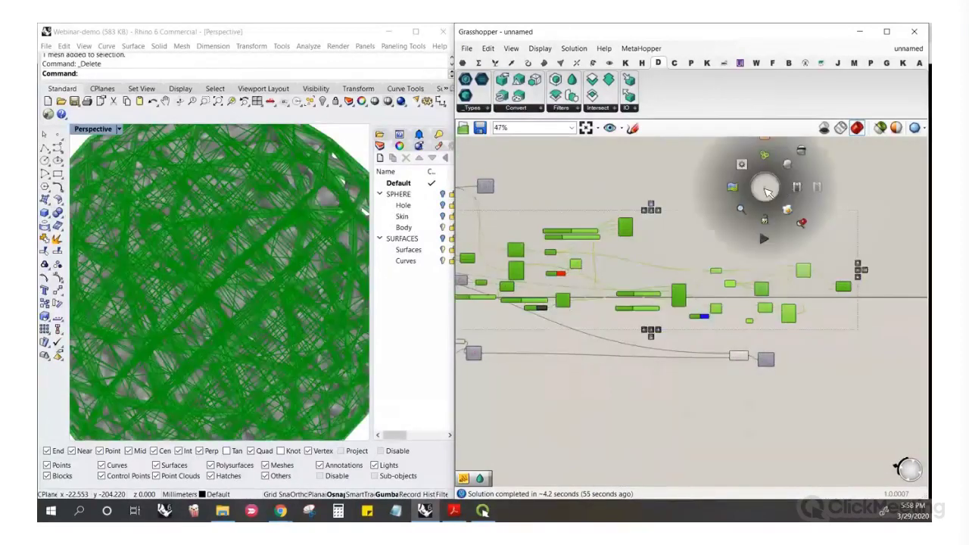
click(800, 156)
scroll(757, 337, up, 5)
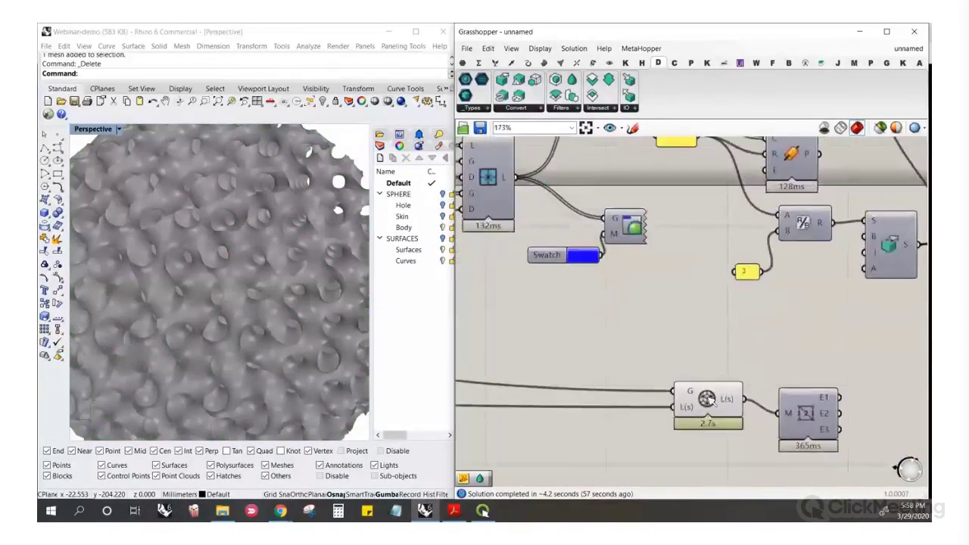
Move the component with G and L(s) inputs away from the E1/E2/E3 mesh edges component and view the whole sphere mesh
click(667, 406)
drag(667, 407, 658, 407)
click(677, 371)
scroll(238, 279, down, 7)
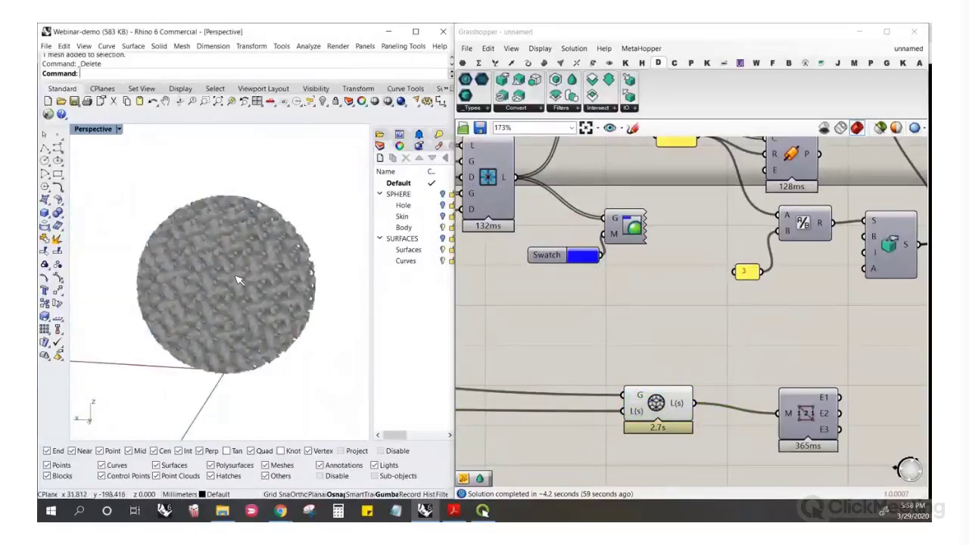
scroll(238, 280, up, 5)
scroll(640, 349, down, 7)
scroll(486, 363, up, 4)
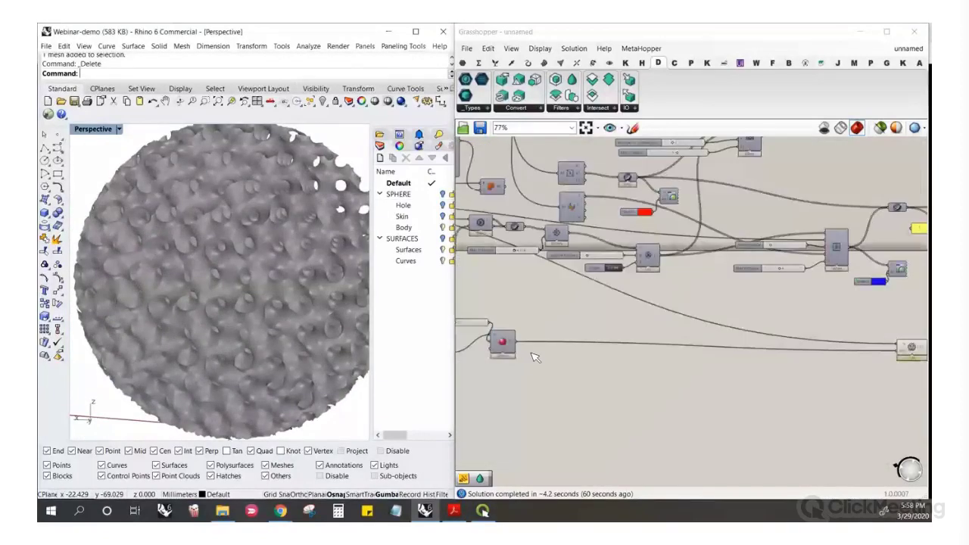
Move the Level slider and its connected M/L/S subdivision component beside the L(s) input, and align the G and L(s) component with the mesh edges component
drag(526, 357, 877, 371)
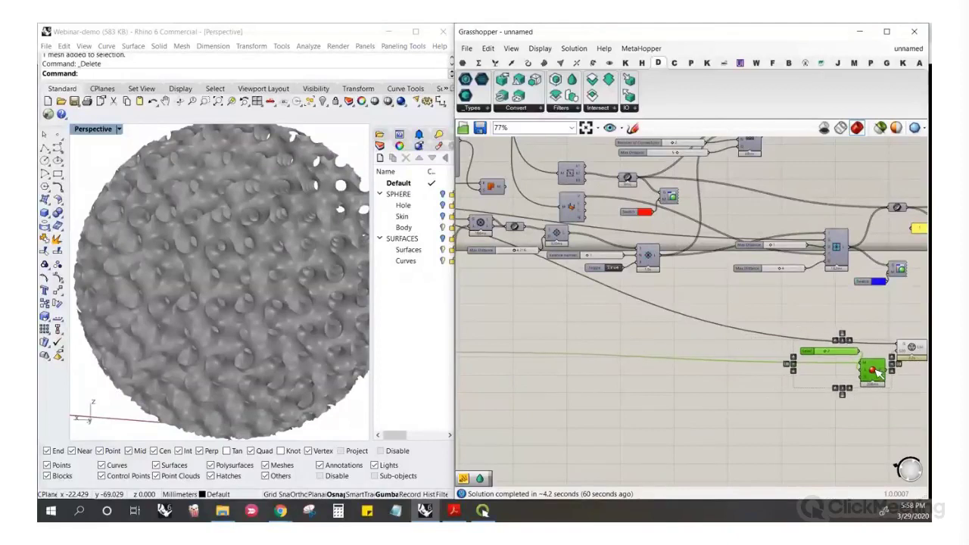
click(749, 332)
scroll(750, 332, down, 4)
scroll(898, 359, up, 8)
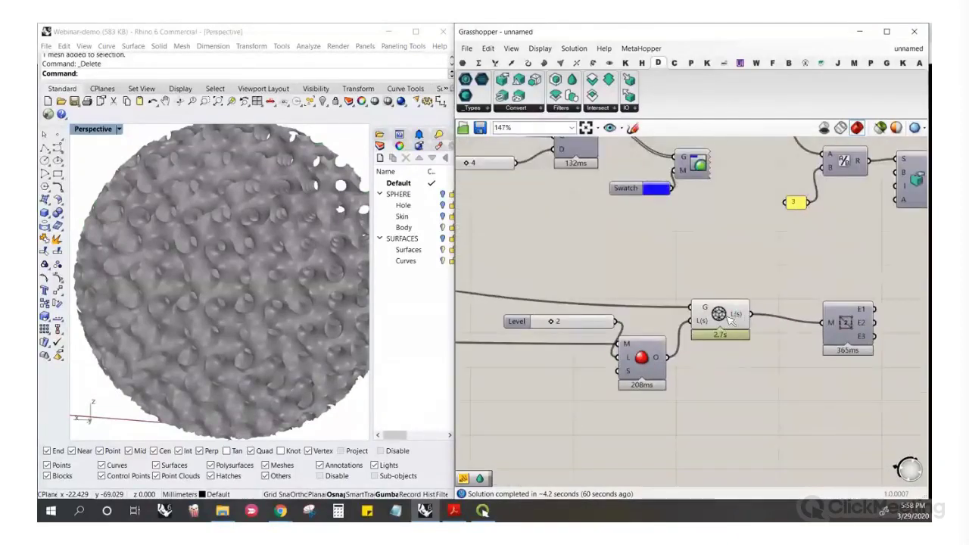
drag(731, 322, 731, 330)
Add a Weaverbird's Mesh Thicken component below the mesh edges component and look closely at the unthickened surface
click(281, 233)
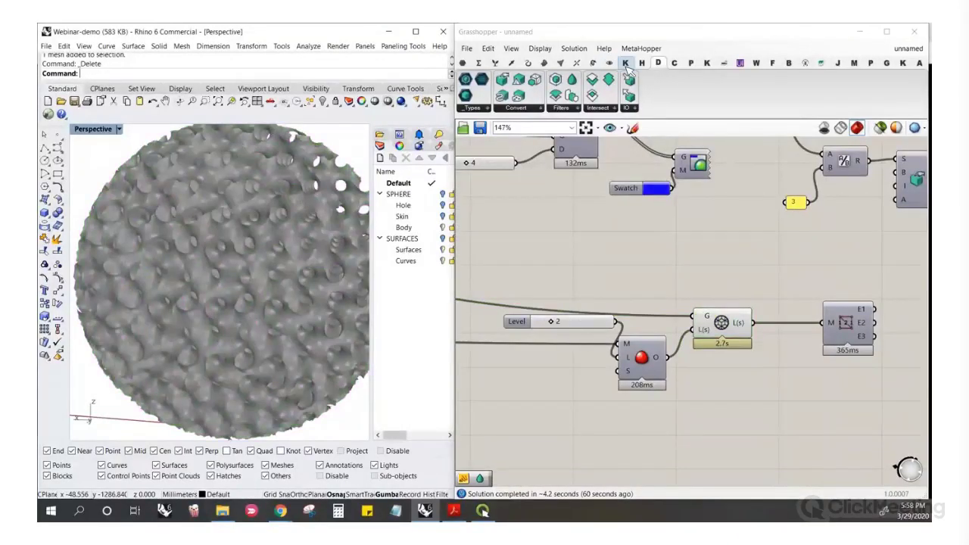
click(756, 63)
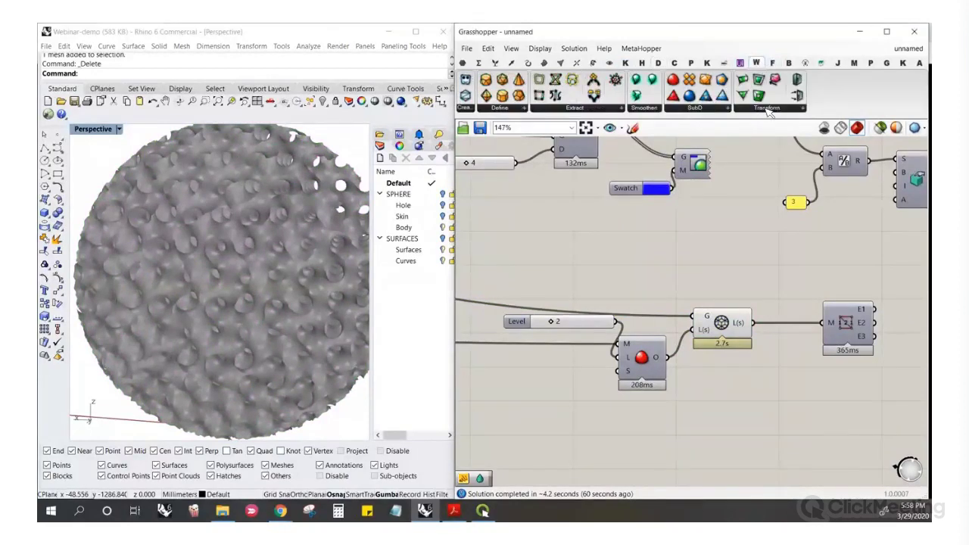
click(766, 108)
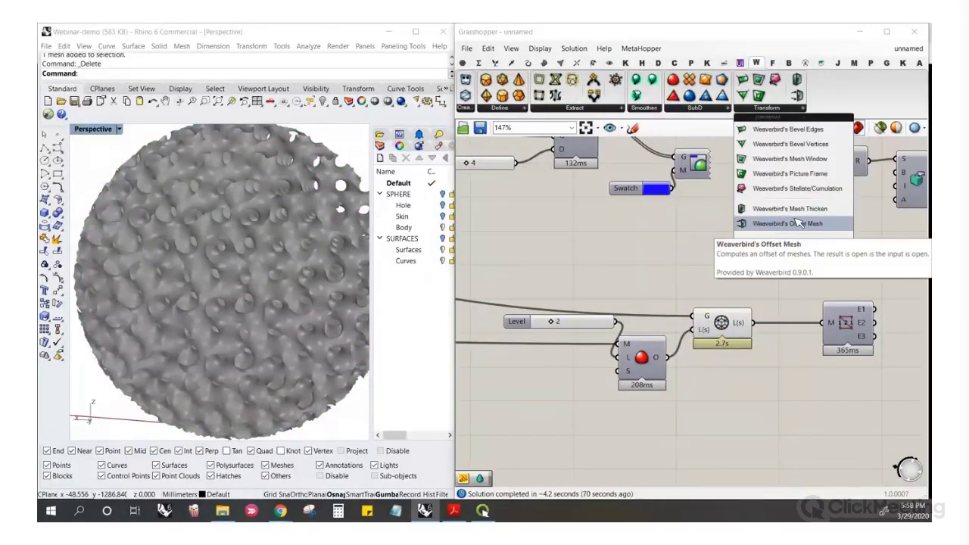
click(788, 392)
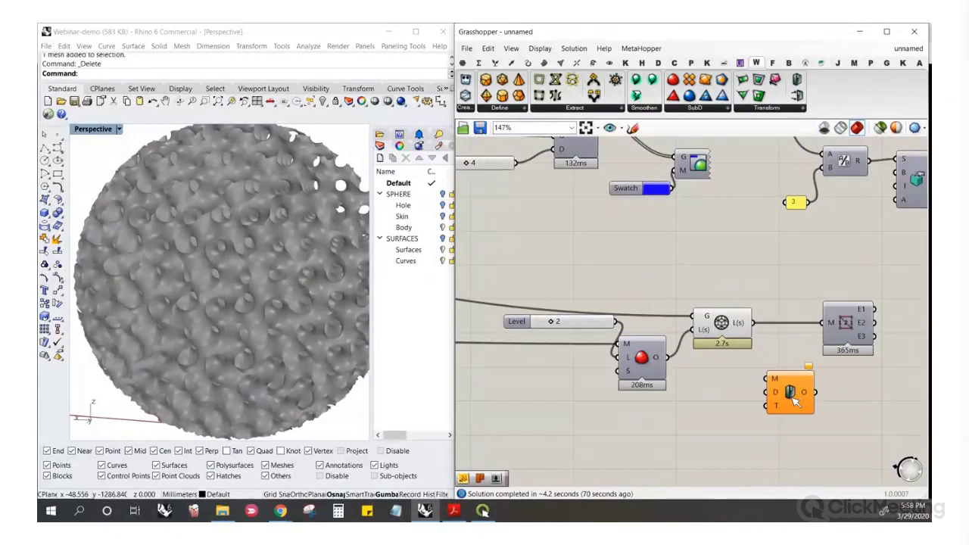
drag(788, 392, 797, 394)
scroll(741, 332, up, 4)
scroll(194, 253, up, 10)
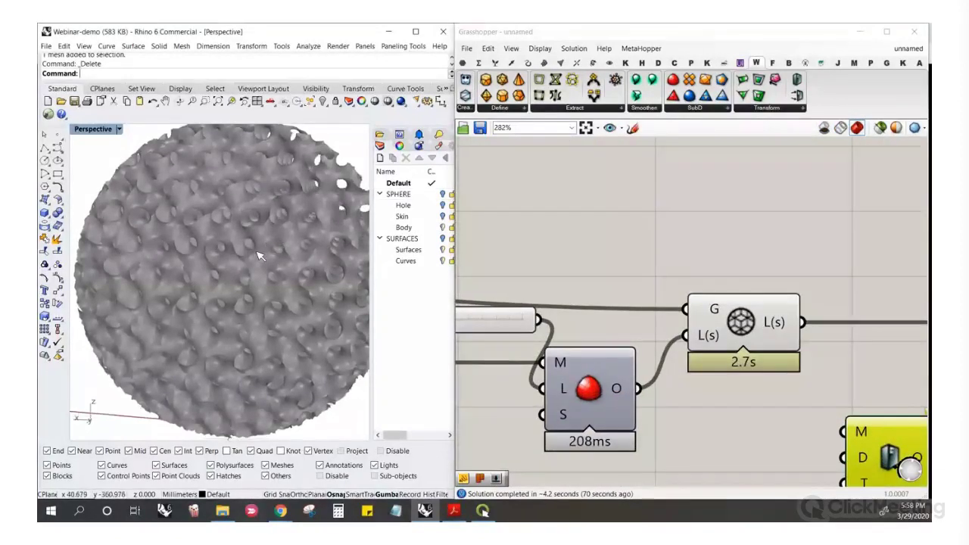
scroll(204, 220, up, 10)
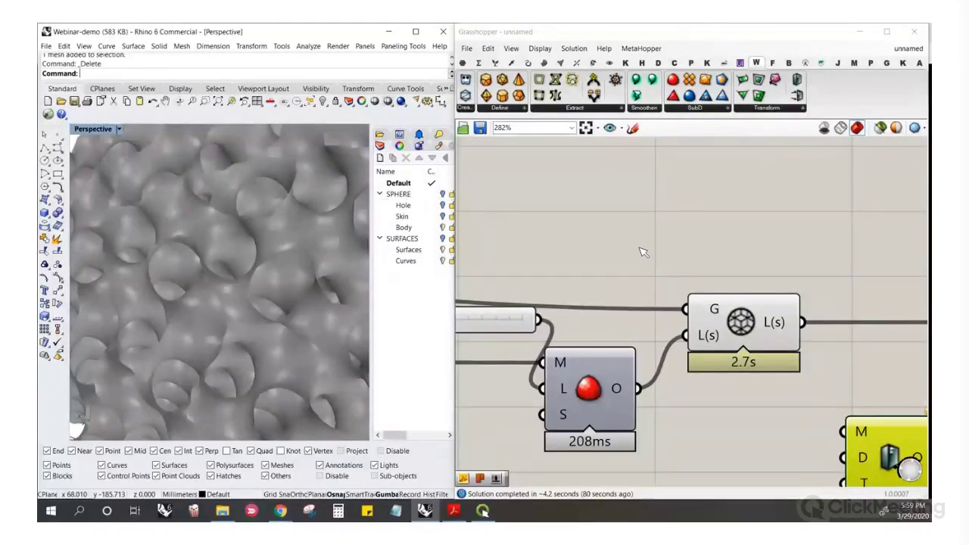
Connect the L(s) output to the Mesh Thicken component's M input and shift the component clear of the wires
scroll(559, 254, down, 4)
scroll(666, 333, up, 4)
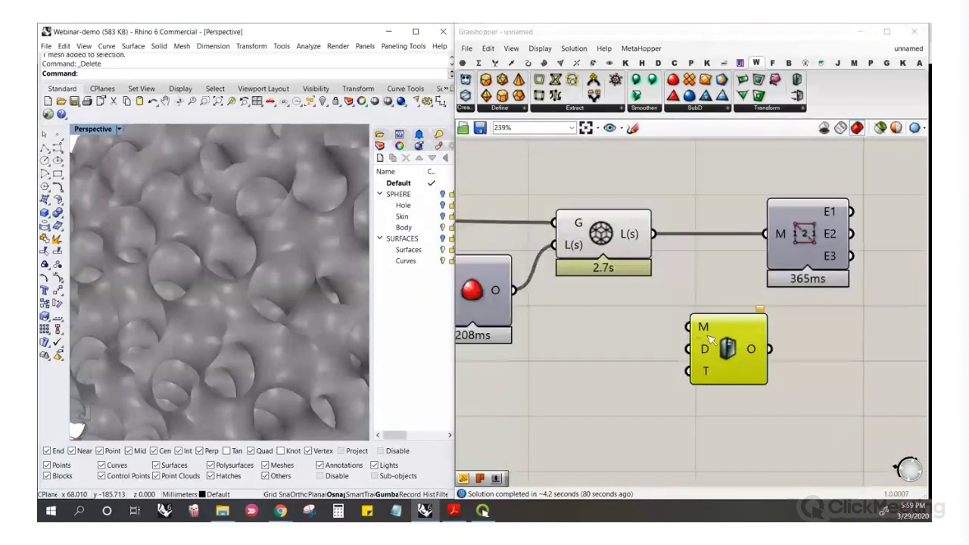
drag(698, 327, 662, 247)
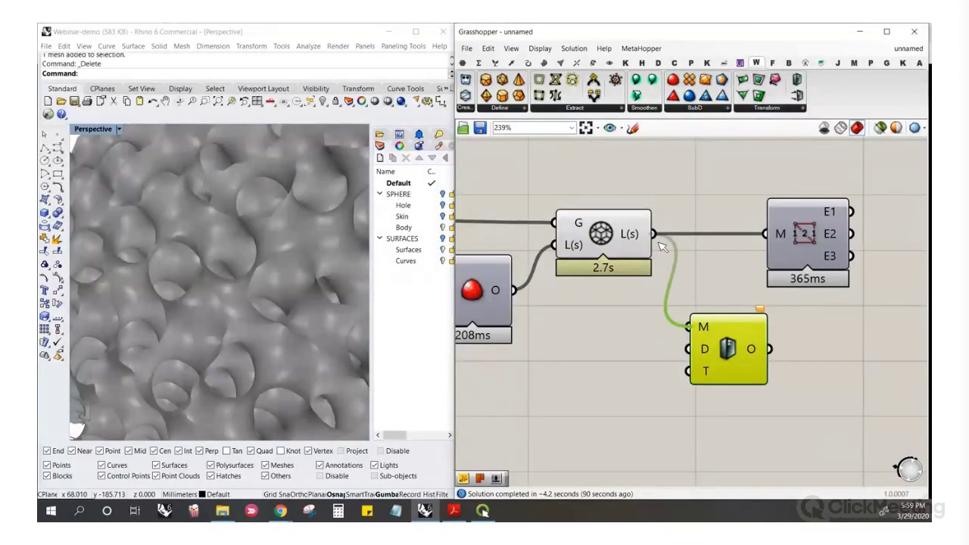
drag(747, 363, 806, 398)
click(663, 389)
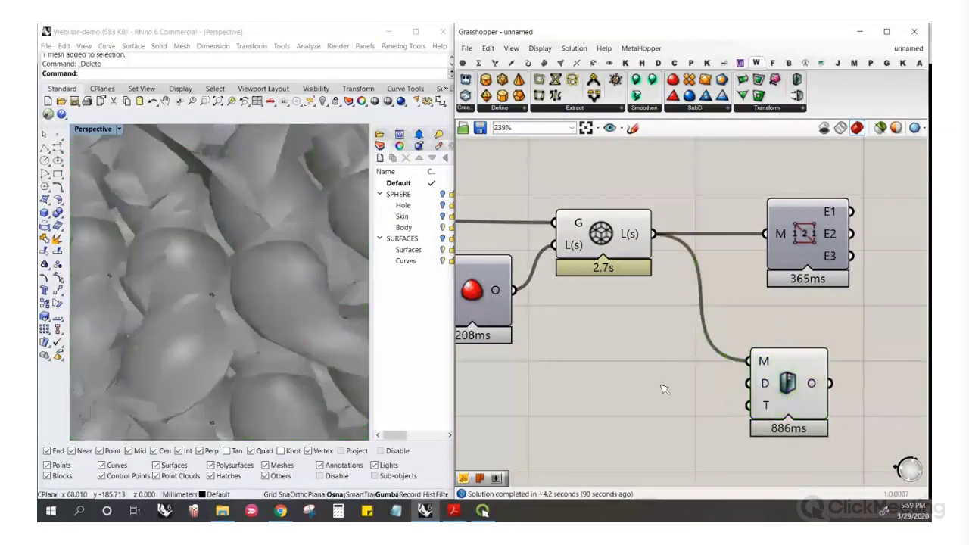
Move the .5 panel down beside the pipe component and place the Mesh Thicken component beneath the mesh edges component
scroll(763, 384, down, 5)
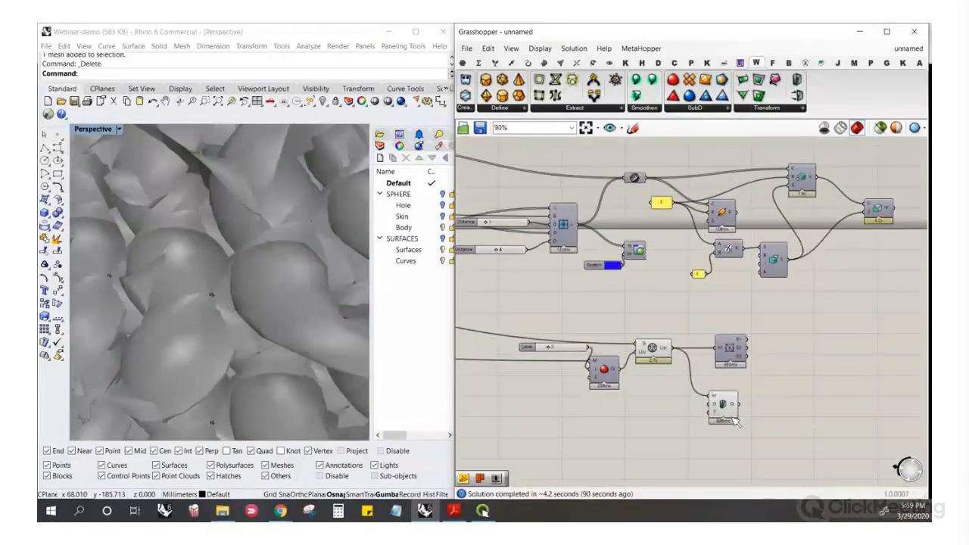
click(749, 305)
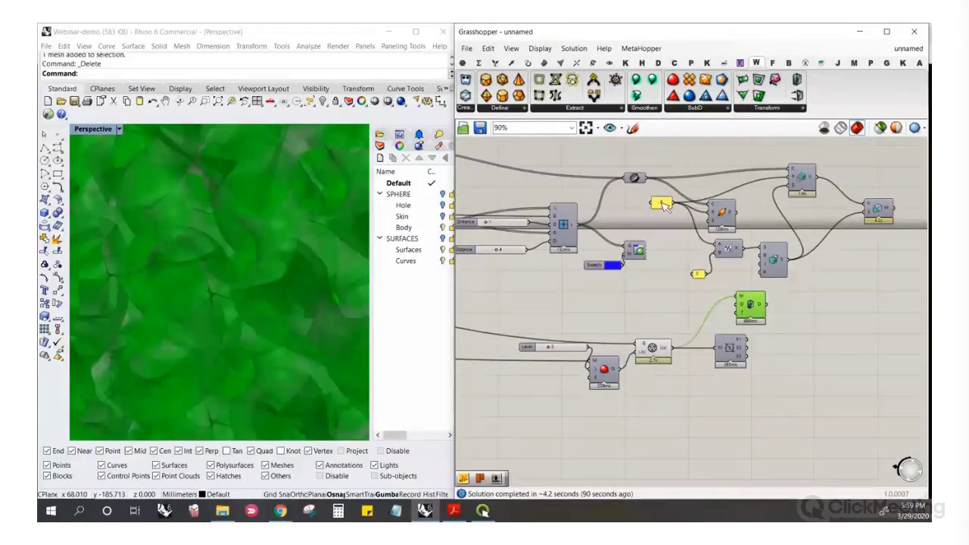
drag(660, 203, 666, 236)
drag(750, 303, 742, 399)
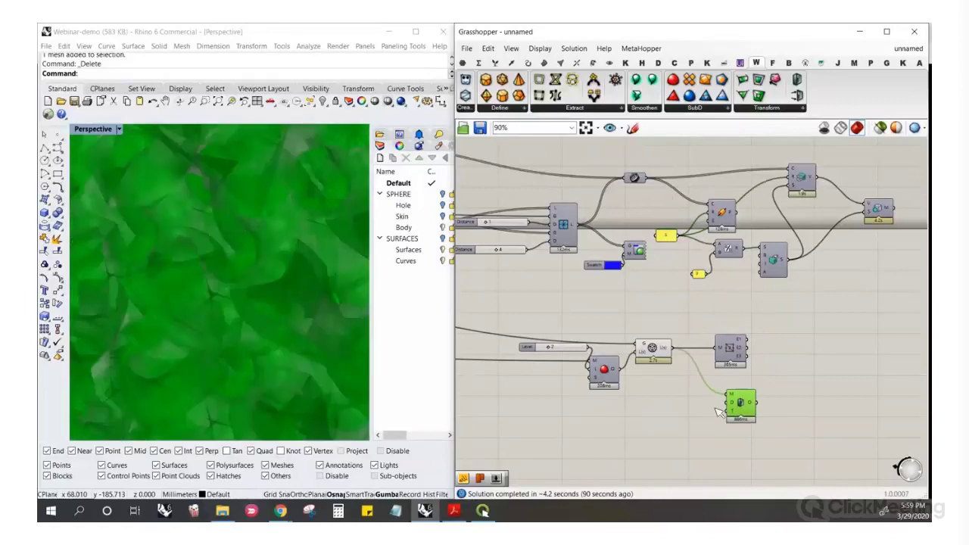
Add a panel containing 1 and connect it to the Mesh Thicken component's D input
scroll(722, 397, up, 4)
double_click(695, 412)
text(//)
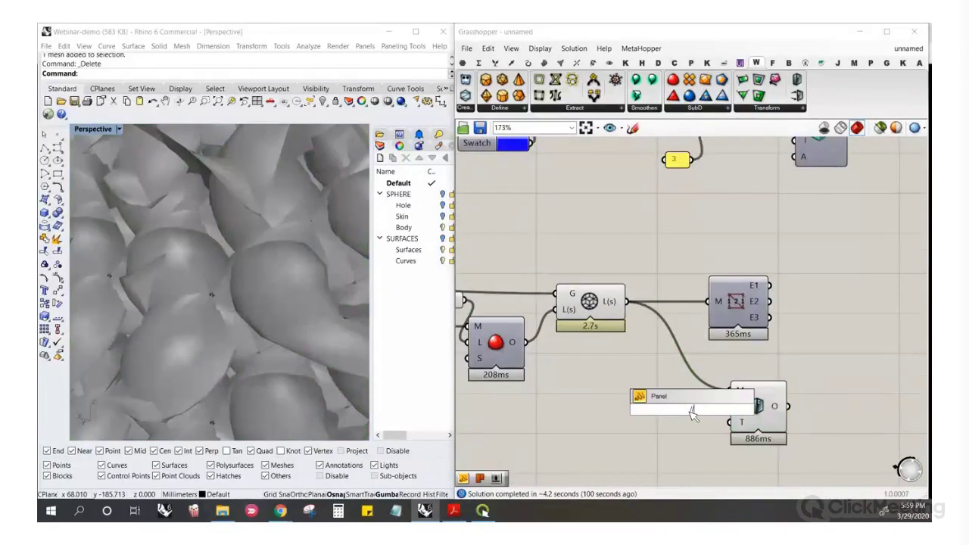
key(Return)
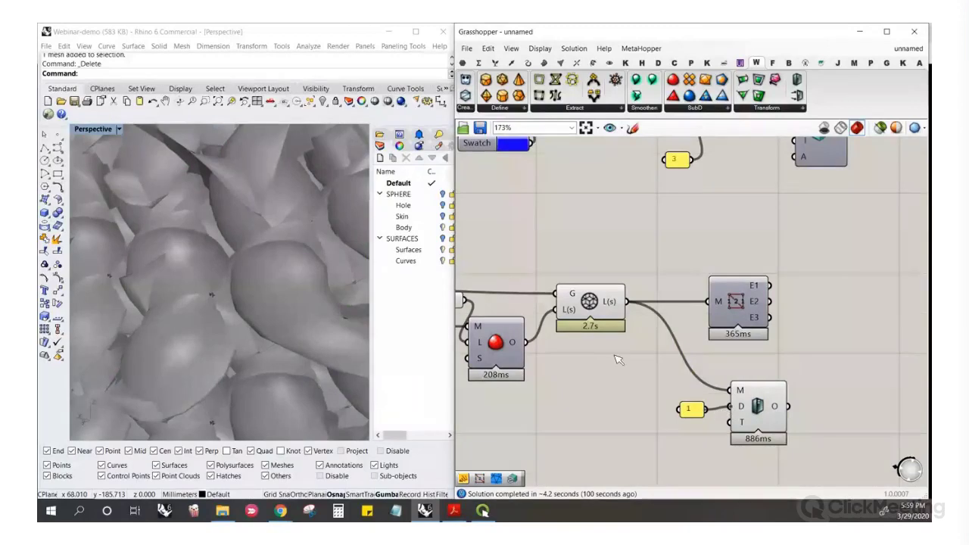
Examine the thickened sphere mesh from outside and up close in the Perspective viewport
scroll(254, 318, up, 3)
scroll(227, 294, down, 8)
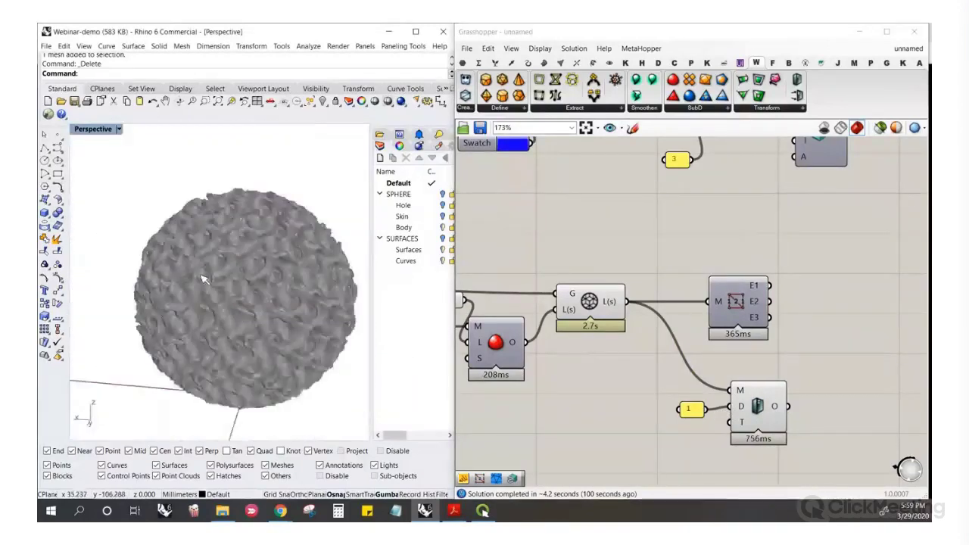
scroll(203, 279, up, 8)
right_drag(196, 289, 189, 233)
scroll(205, 288, down, 8)
scroll(208, 289, up, 8)
scroll(208, 270, down, 4)
scroll(187, 235, up, 8)
scroll(190, 239, up, 3)
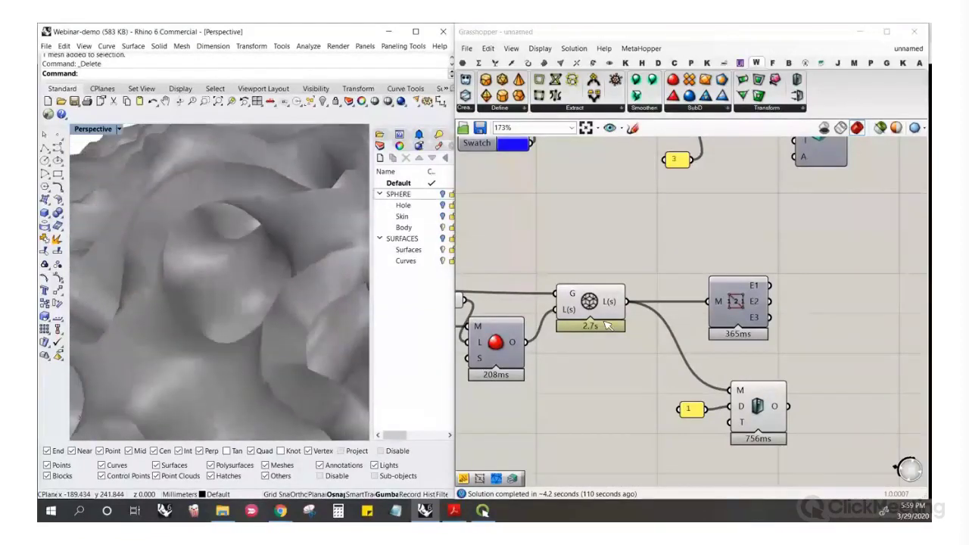
Set the Level slider of the subdivision component to 3
scroll(535, 303, down, 3)
scroll(535, 303, up, 5)
click(542, 297)
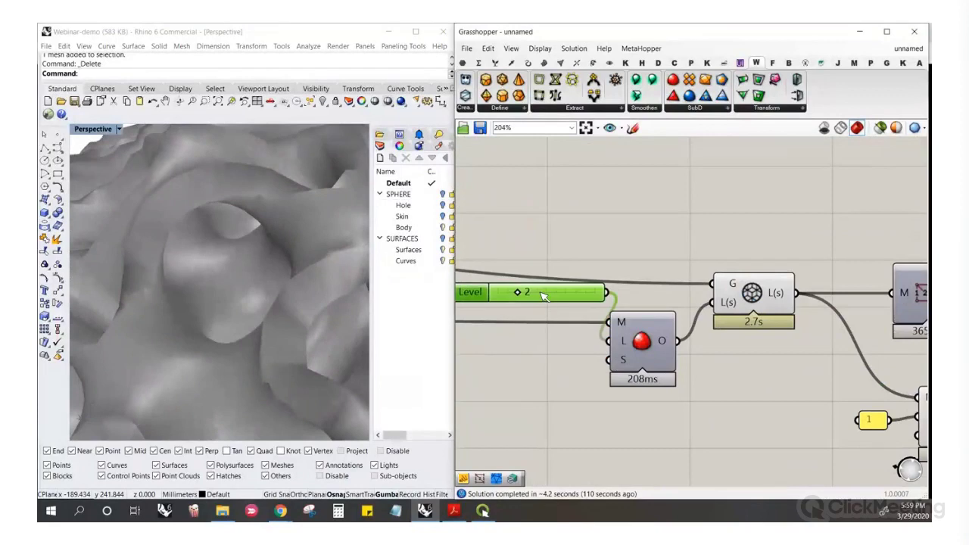
double_click(541, 297)
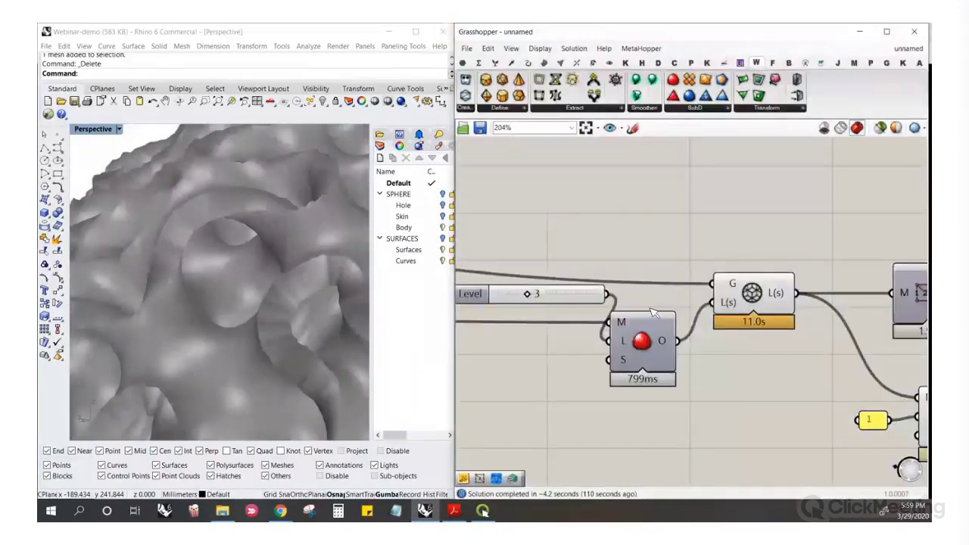
Examine the smoothness and overlaps of the more finely subdivided thickened mesh around the sphere
click(181, 253)
scroll(261, 269, up, 3)
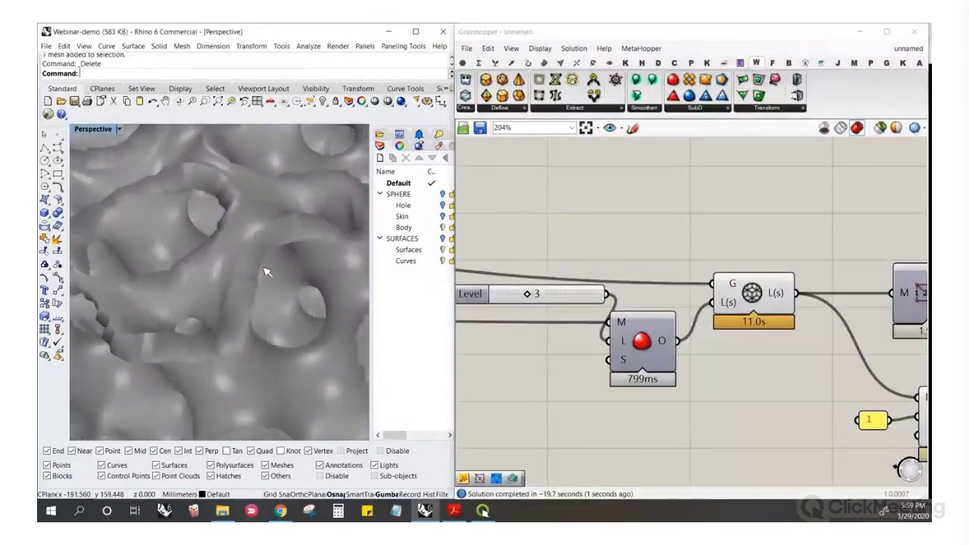
right_drag(266, 273, 181, 275)
scroll(184, 275, down, 5)
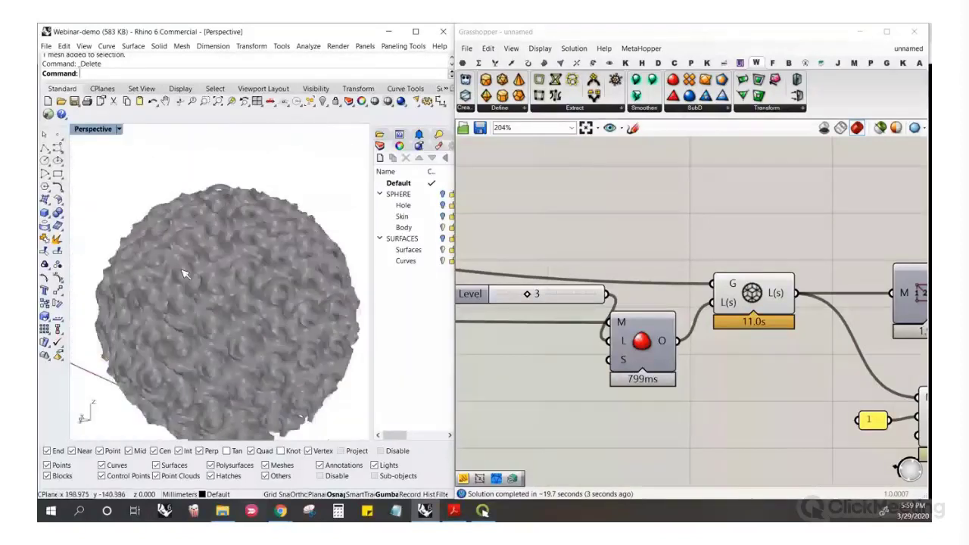
scroll(234, 294, up, 8)
right_drag(233, 294, 216, 283)
scroll(216, 283, down, 5)
scroll(191, 331, up, 9)
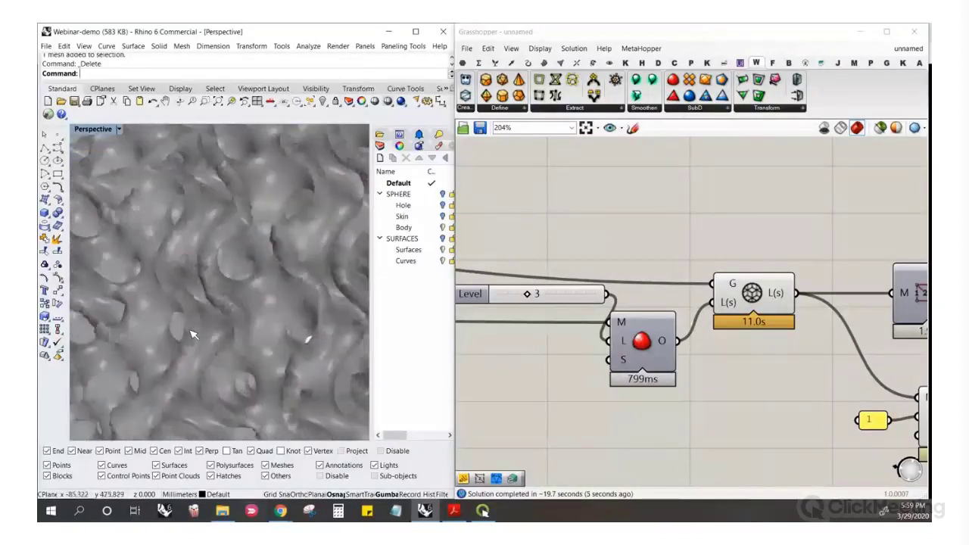
scroll(193, 335, down, 6)
scroll(240, 266, up, 5)
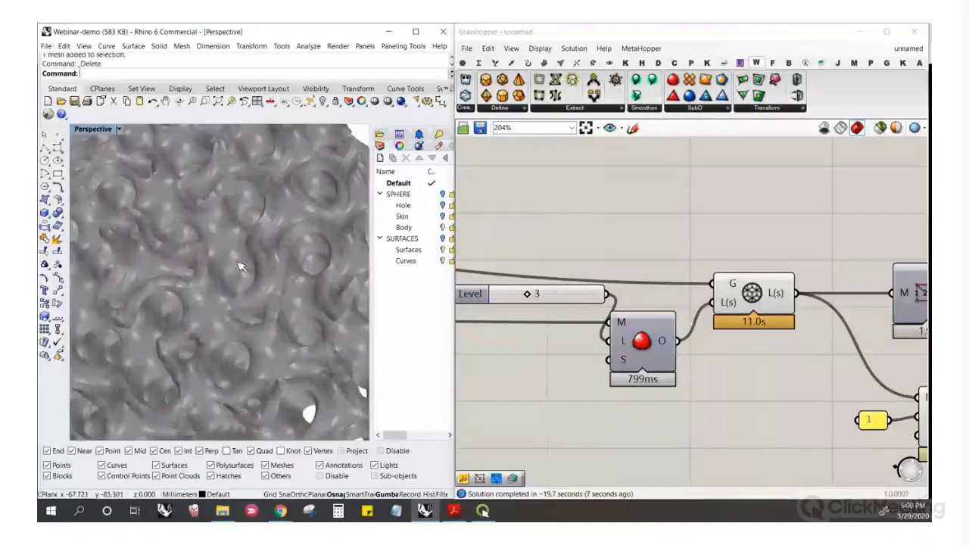
right_drag(239, 266, 223, 255)
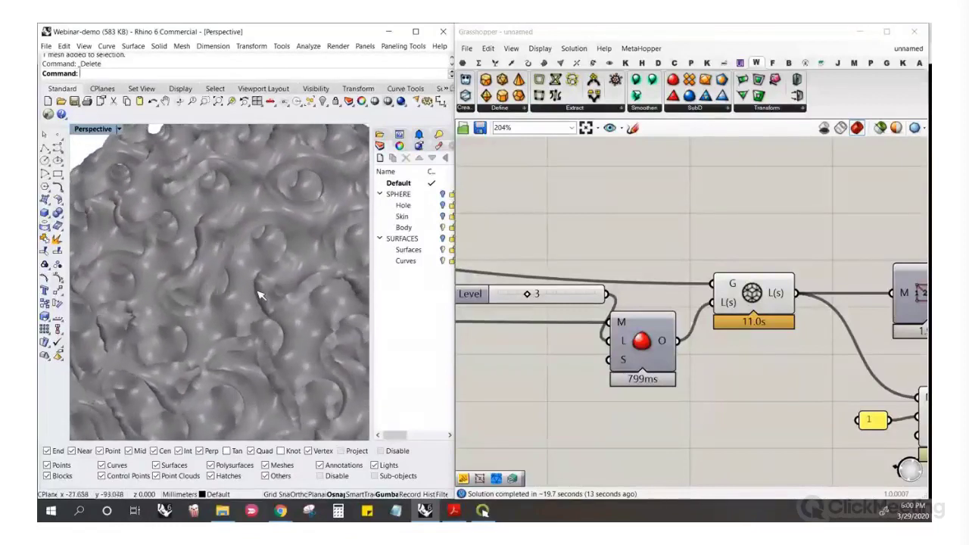
Turn off the preview of the Mesh Thicken component and view the unthickened mesh surface
scroll(485, 347, down, 3)
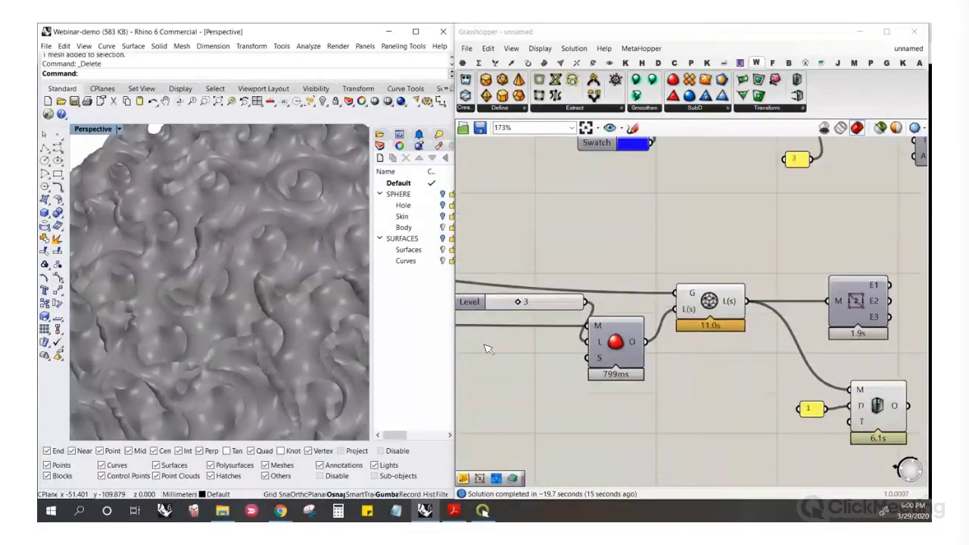
scroll(656, 318, up, 3)
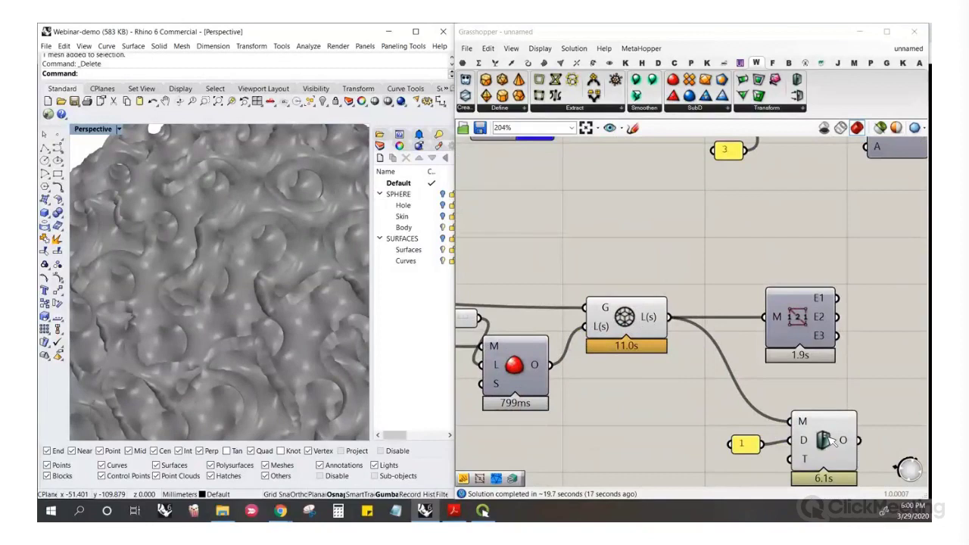
right_click(823, 439)
click(830, 459)
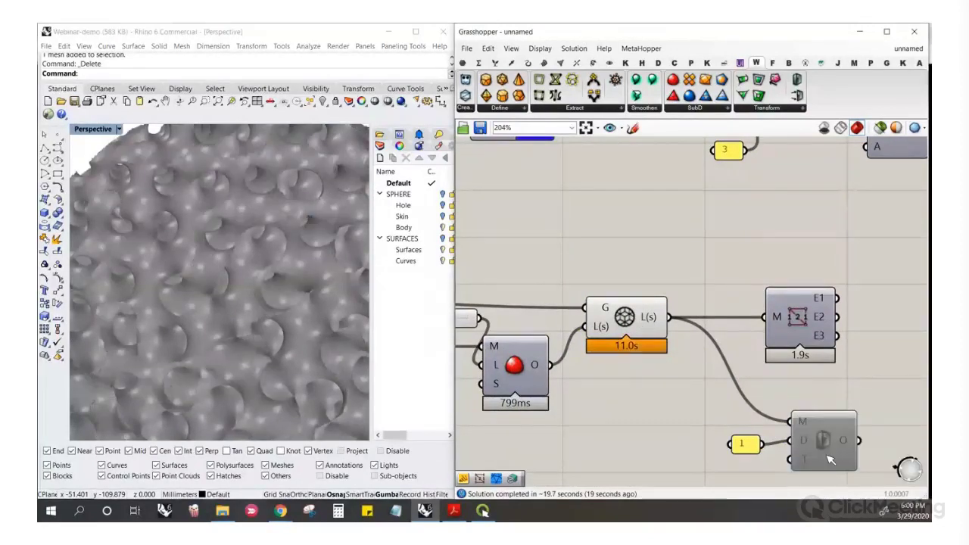
scroll(216, 262, down, 5)
scroll(206, 274, up, 7)
mouse_move(203, 277)
right_down()
mouse_move(149, 255)
mouse_move(196, 285)
right_up()
scroll(573, 293, down, 4)
scroll(692, 286, up, 2)
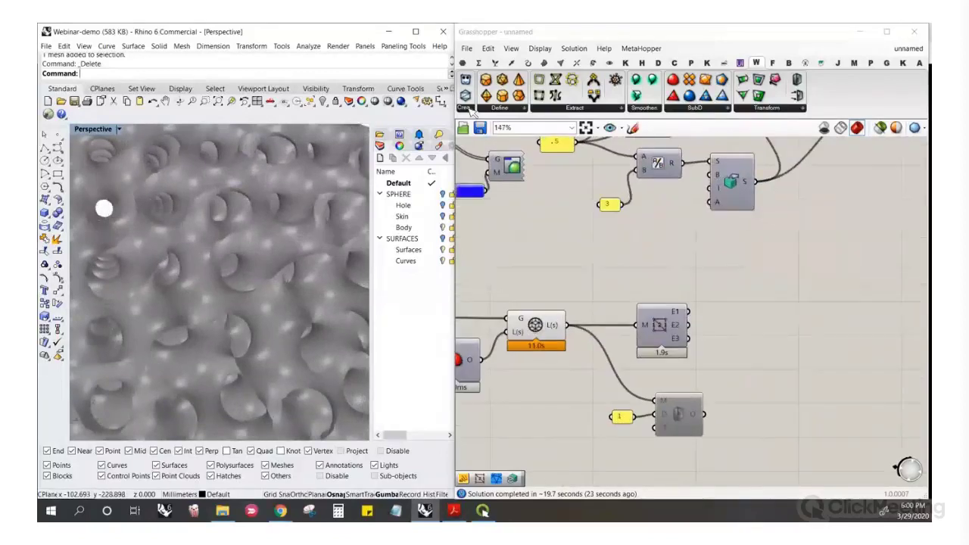
Place a Dendro Points To Volume component in the empty canvas area above the mesh edges component
click(659, 64)
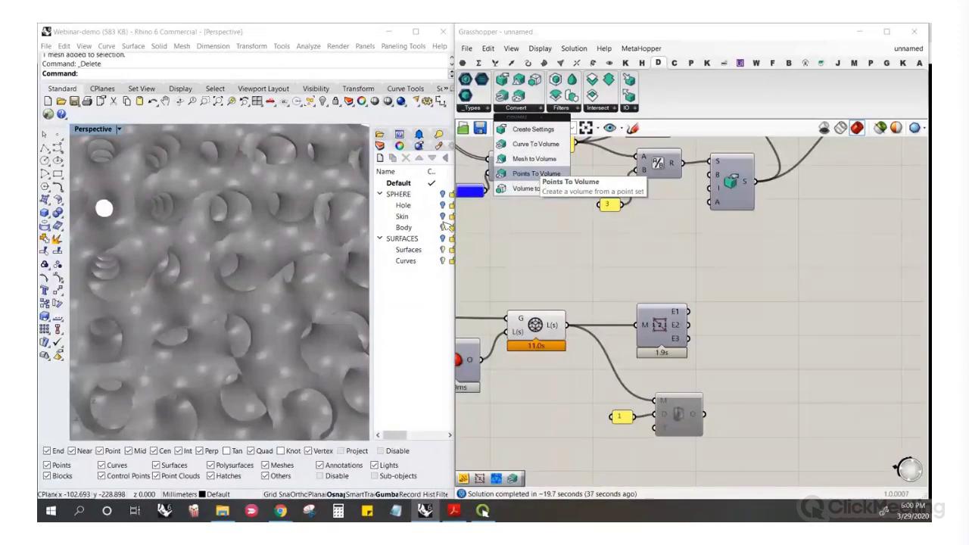
click(530, 108)
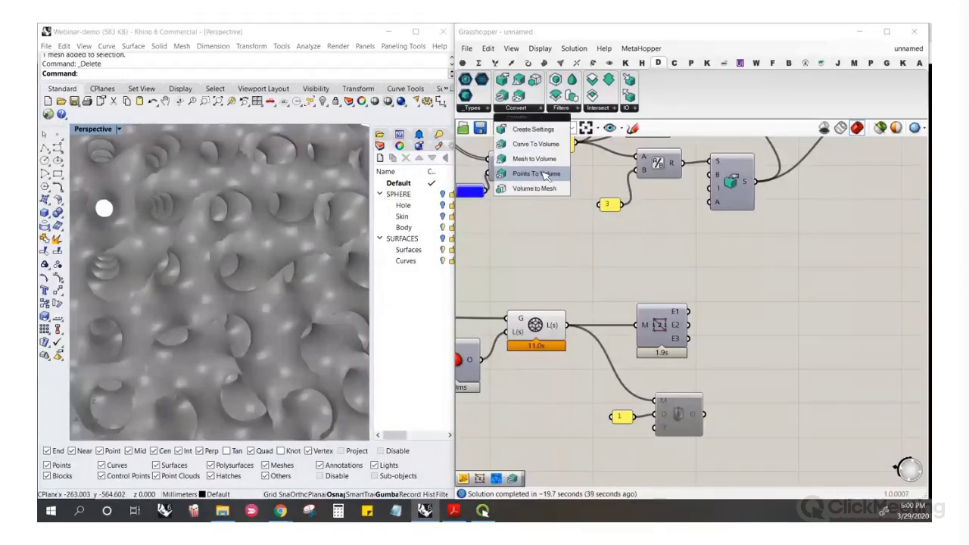
click(534, 174)
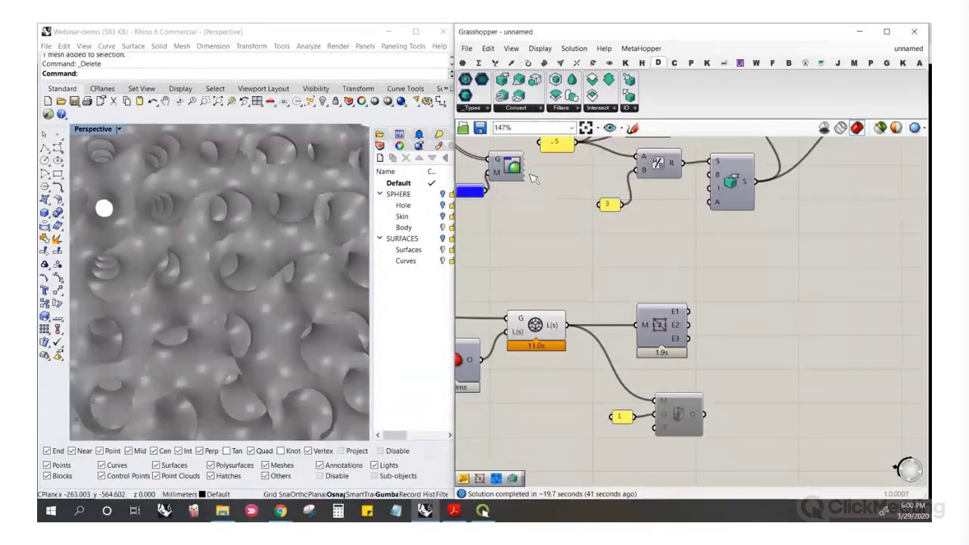
click(687, 257)
scroll(685, 326, down, 2)
scroll(598, 354, up, 5)
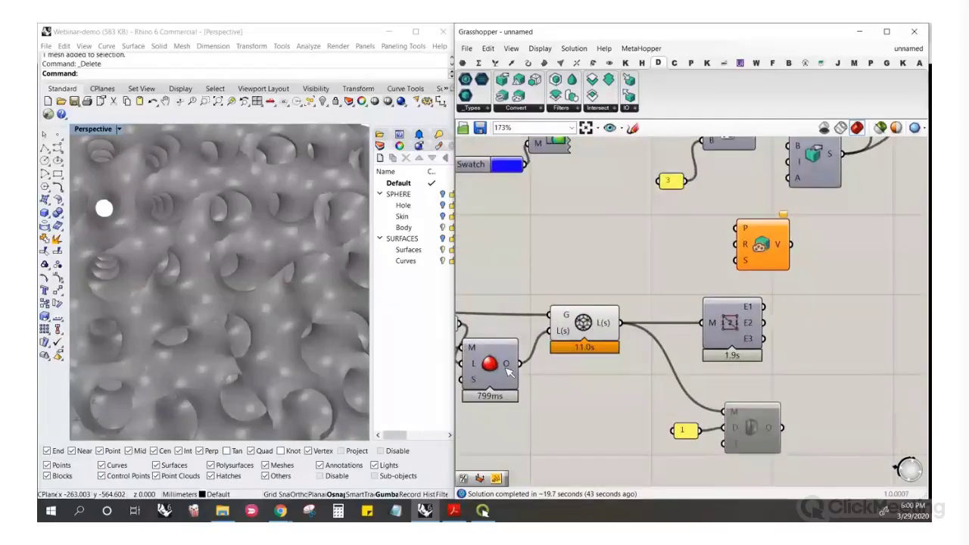
Add a Deconstruct Mesh component and connect the subdivision component's output to its mesh input
click(560, 62)
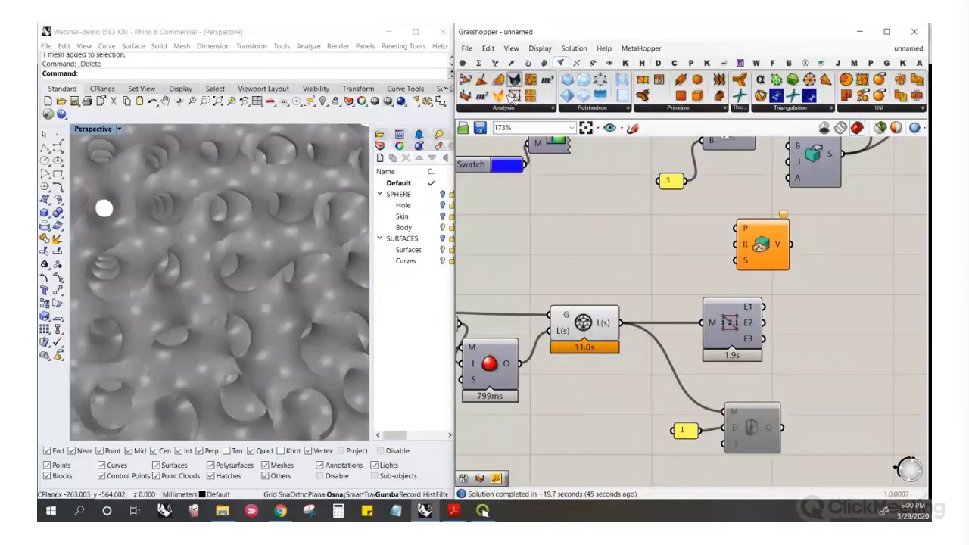
click(514, 109)
click(630, 129)
click(559, 250)
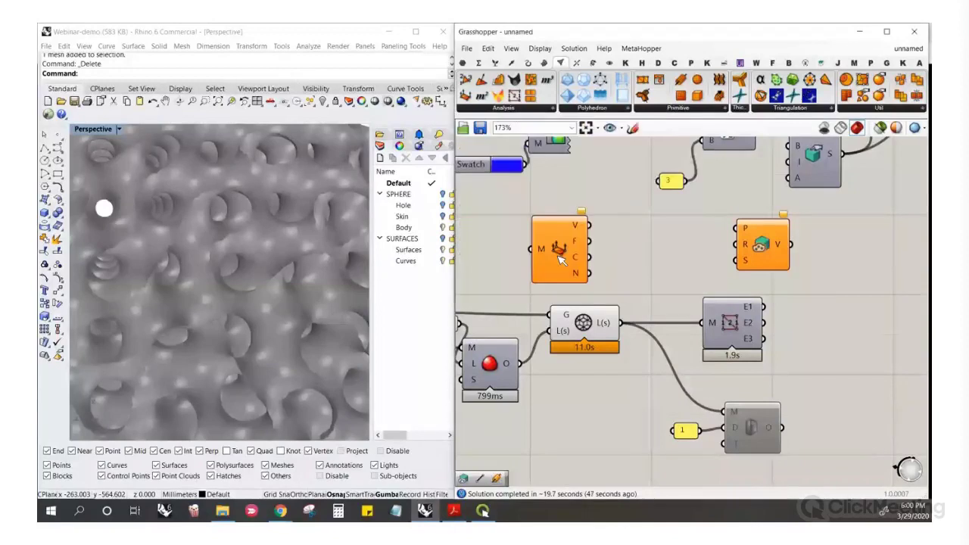
drag(531, 249, 515, 364)
click(569, 248)
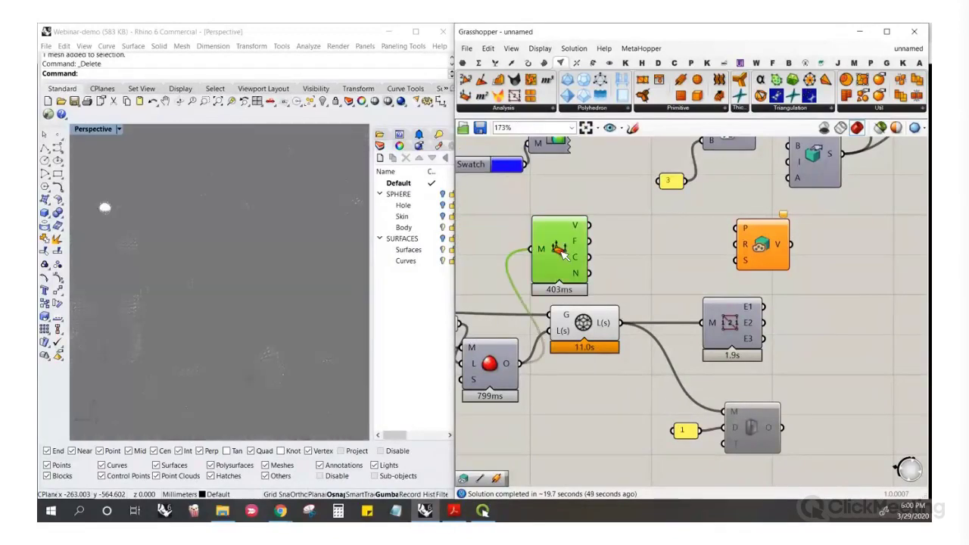
Set the Level slider of the subdivision component to 1
scroll(640, 308, down, 3)
scroll(543, 306, up, 3)
click(530, 321)
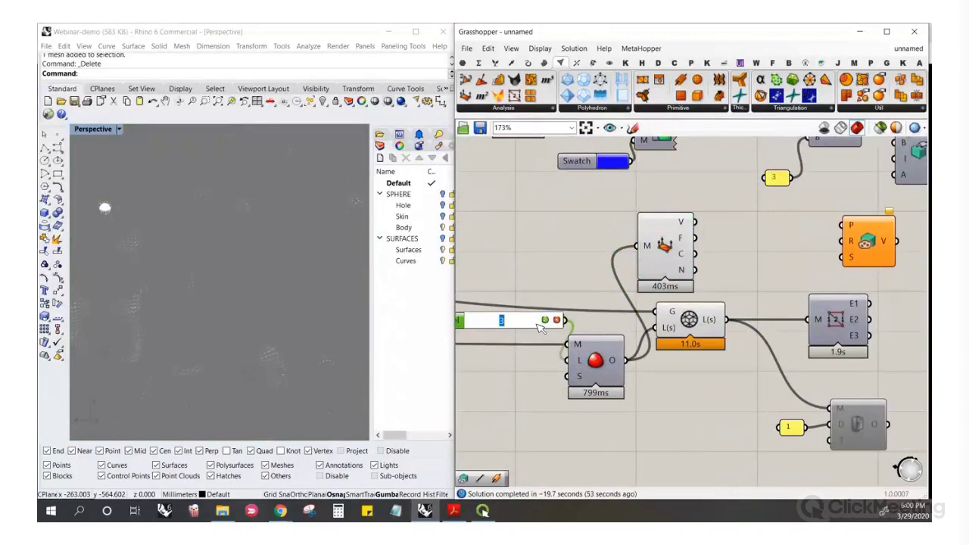
text(1)
key(Return)
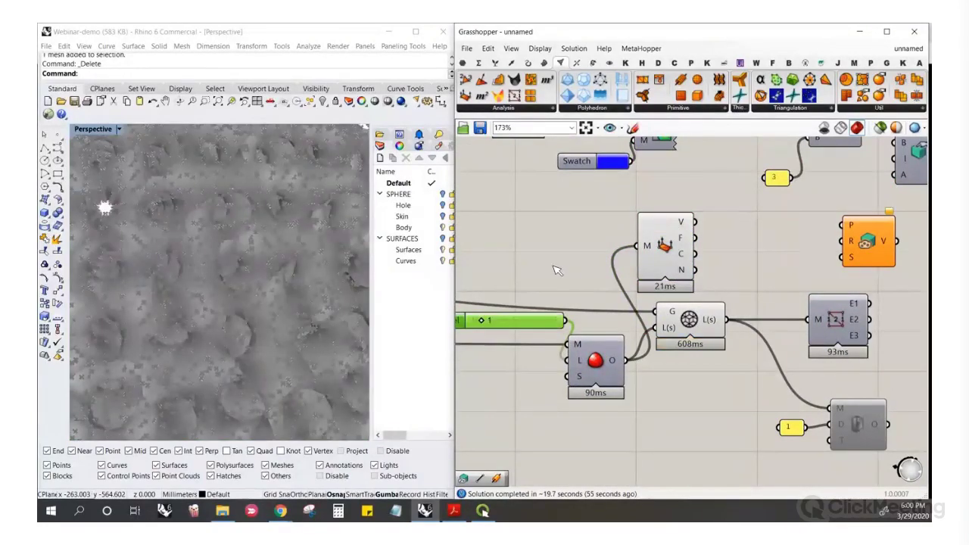
Check the vertices on the sphere, reconnect the Deconstruct Mesh input to the L(s) output and move the component beyond it
click(672, 247)
scroll(292, 281, up, 2)
click(583, 253)
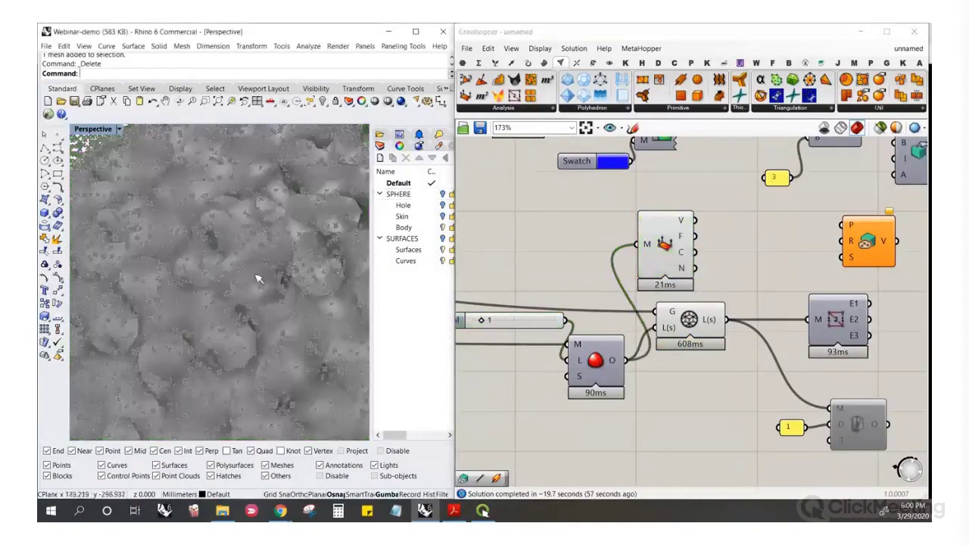
scroll(255, 282, down, 10)
scroll(252, 295, up, 6)
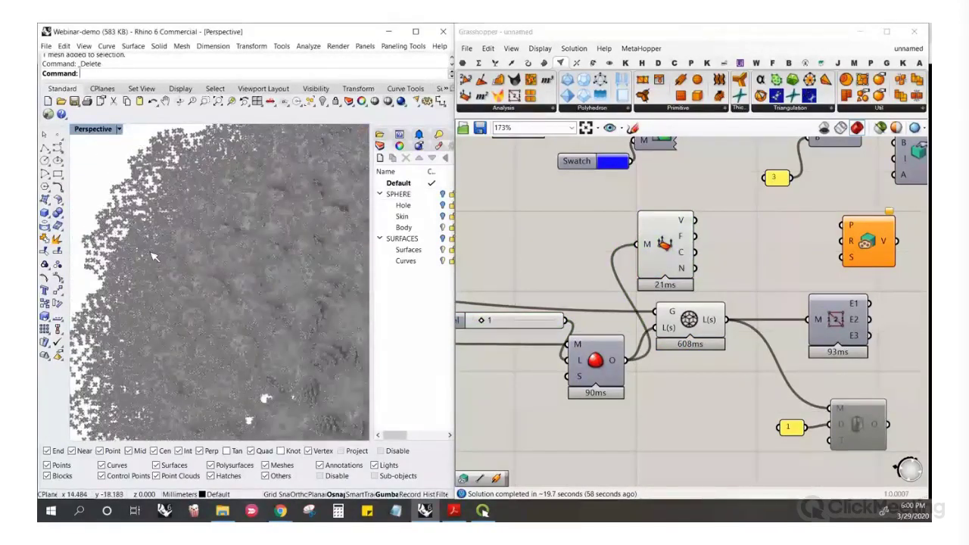
right_drag(156, 257, 235, 276)
drag(673, 243, 728, 320)
drag(714, 270, 766, 271)
click(694, 249)
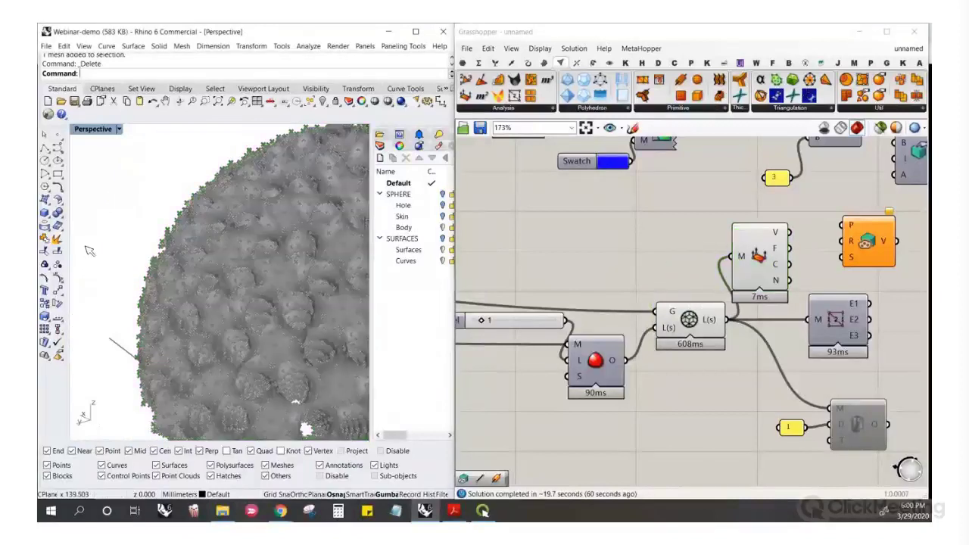
Inspect the vertex points, then space out the Points To Volume, Deconstruct Mesh and Curve To Volume components on the canvas
scroll(217, 272, down, 5)
scroll(202, 244, up, 8)
scroll(201, 244, down, 1)
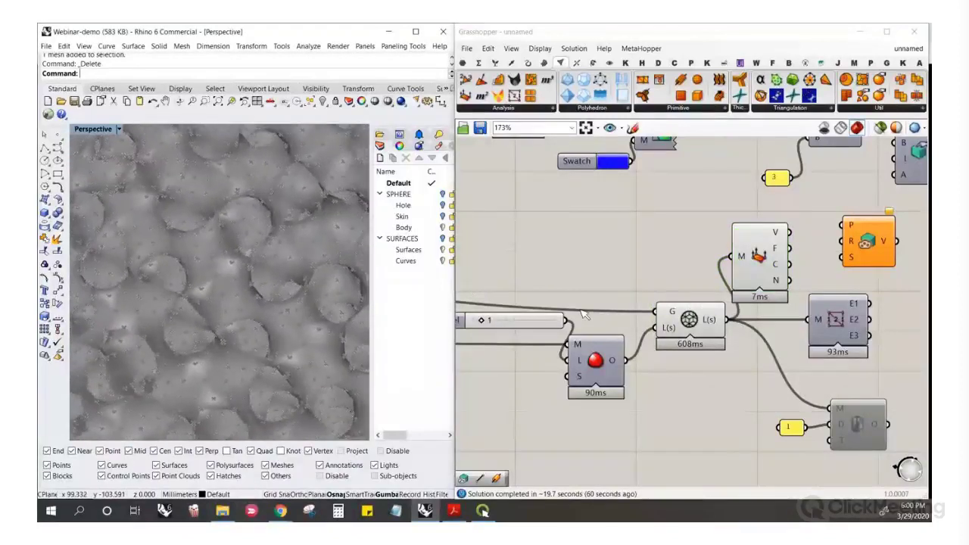
scroll(584, 315, down, 4)
scroll(712, 272, up, 2)
drag(562, 308, 694, 309)
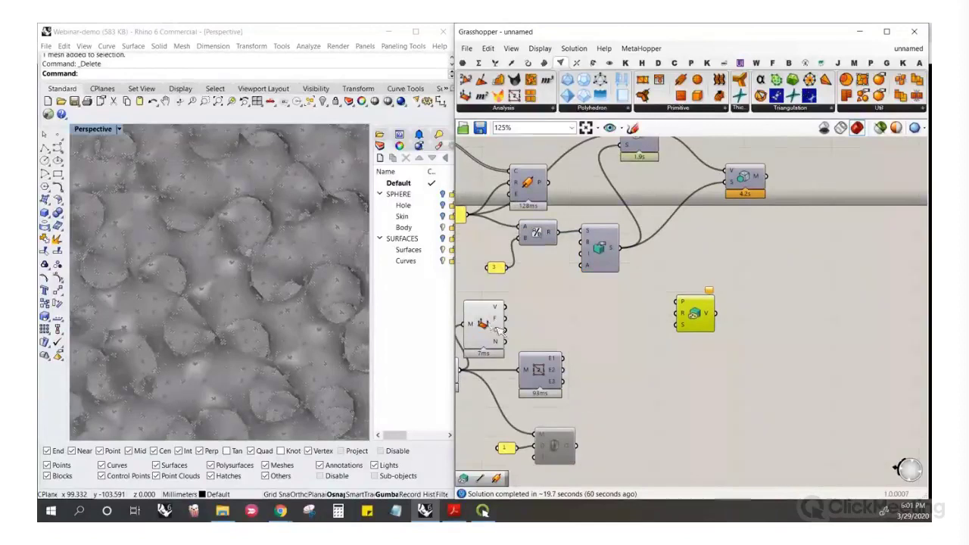
drag(492, 324, 609, 320)
mouse_move(714, 316)
mouse_down()
mouse_move(745, 301)
mouse_move(709, 314)
mouse_up()
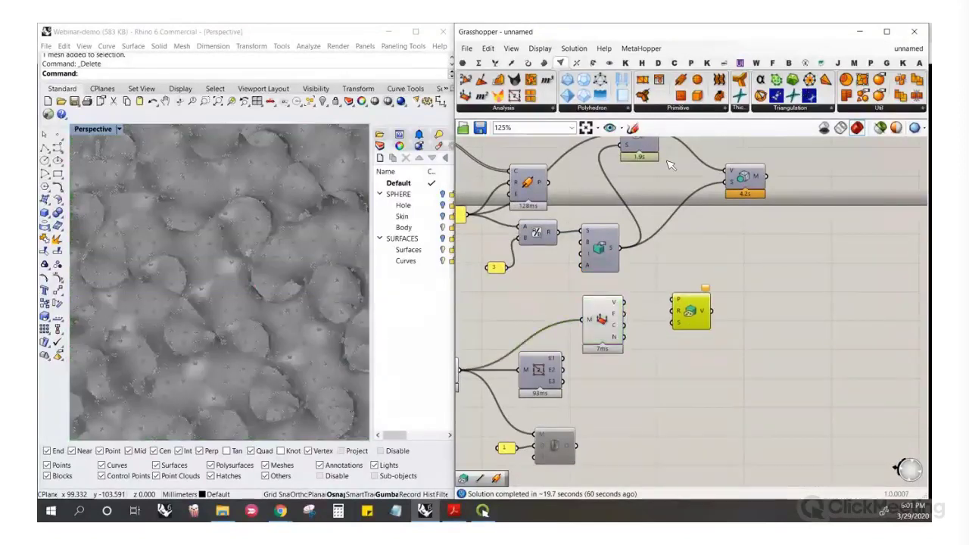
drag(641, 151, 665, 189)
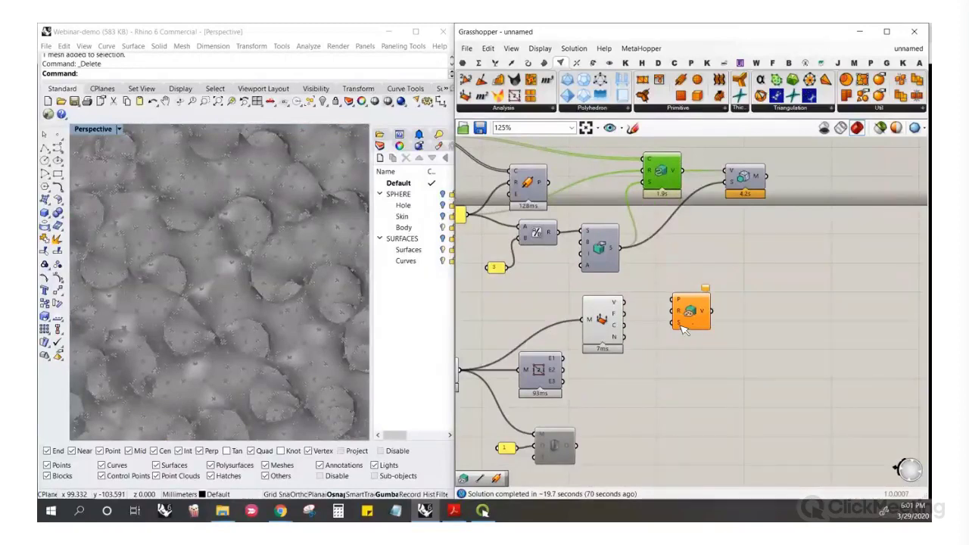
Feed Points To Volume with the existing Dendro settings, the .5 radius panel and the deconstructed mesh vertices, and view the volume
drag(673, 323, 619, 248)
scroll(643, 318, up, 2)
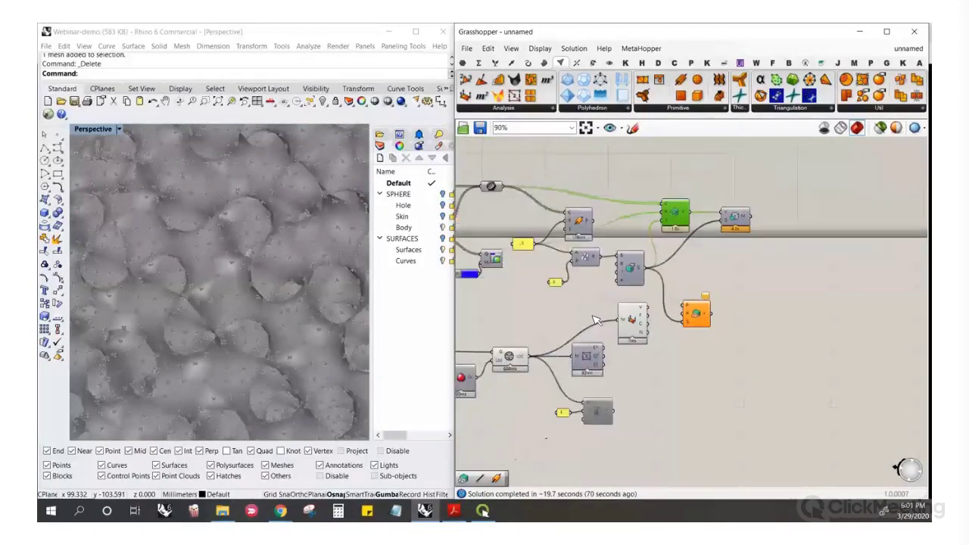
drag(649, 327, 579, 321)
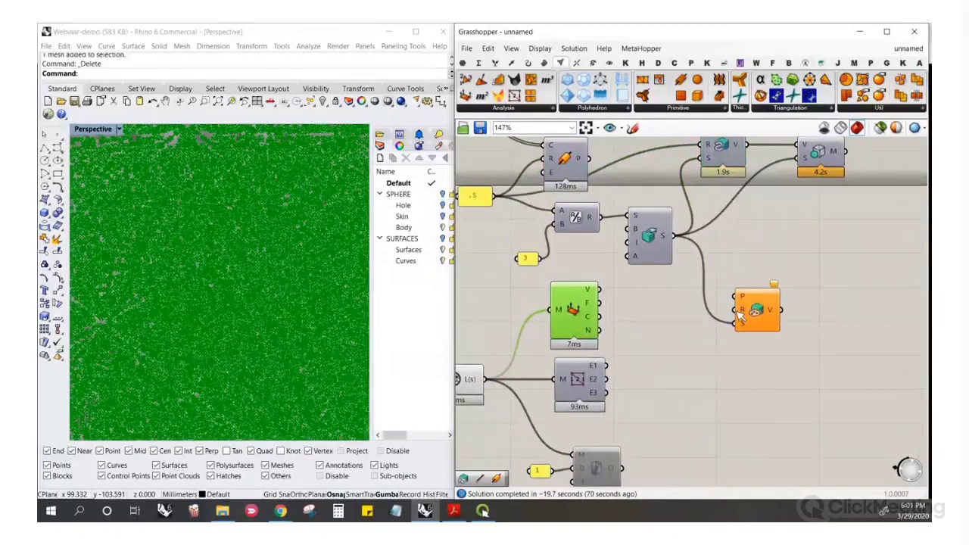
drag(738, 312, 505, 206)
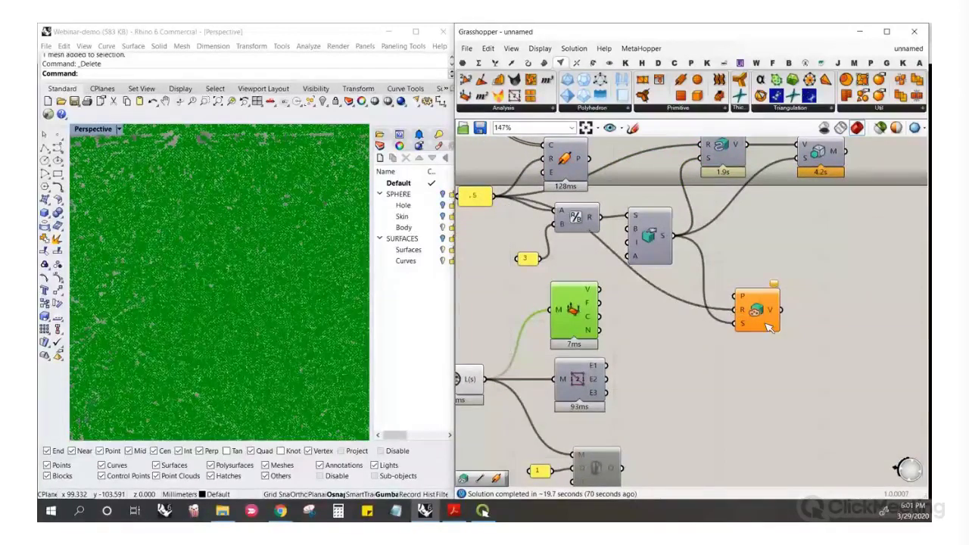
drag(763, 309, 772, 307)
drag(670, 300, 612, 295)
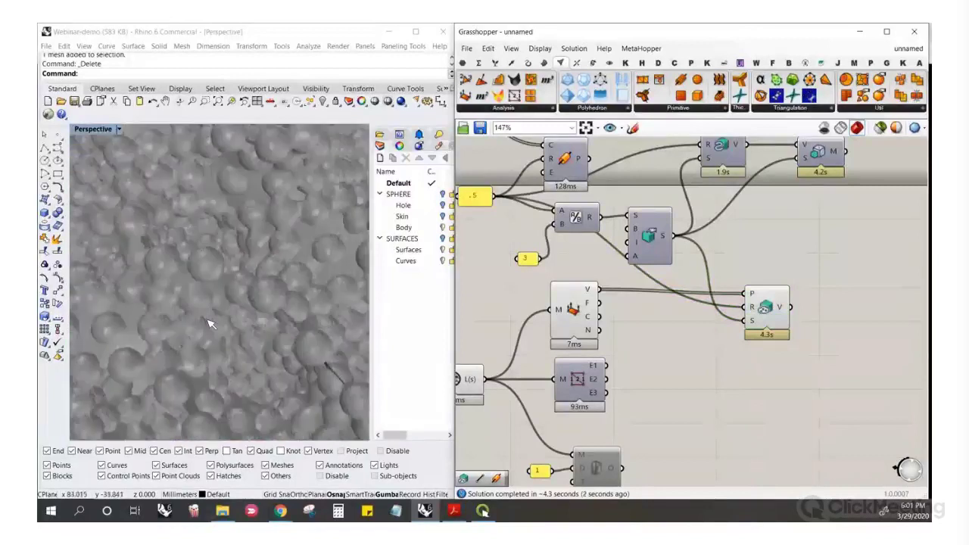
right_drag(207, 319, 229, 321)
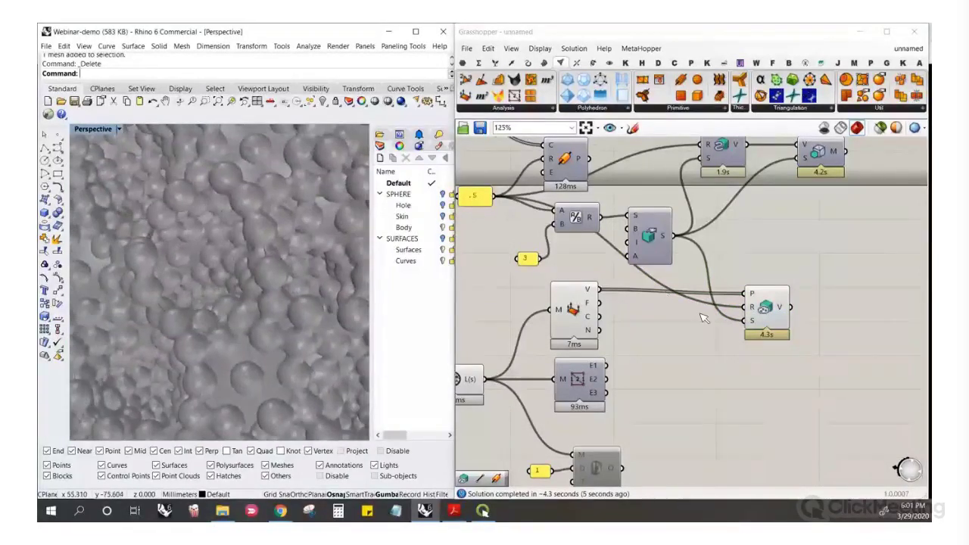
Set the subdivision Level slider to 3 to feed denser vertices into the point volume
scroll(738, 313, down, 3)
scroll(516, 345, up, 5)
click(513, 339)
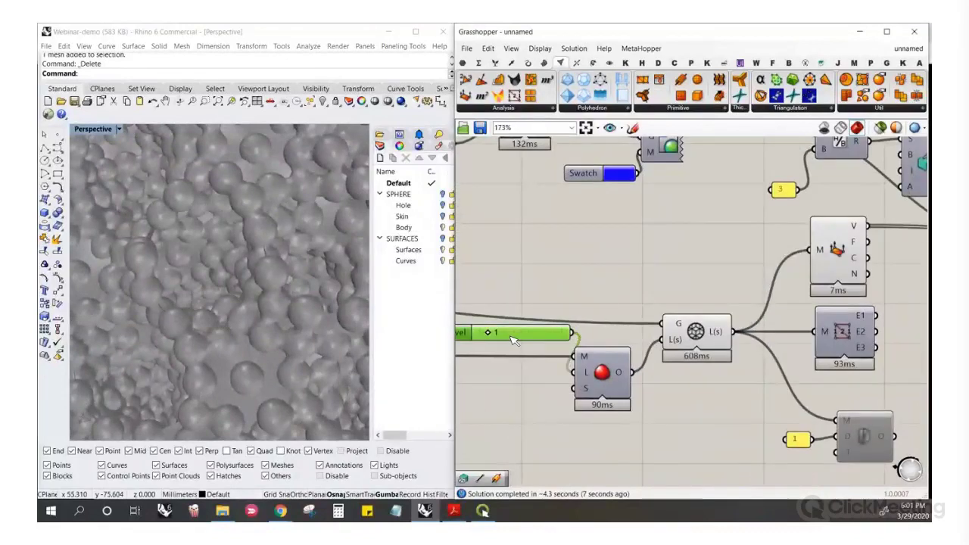
double_click(528, 340)
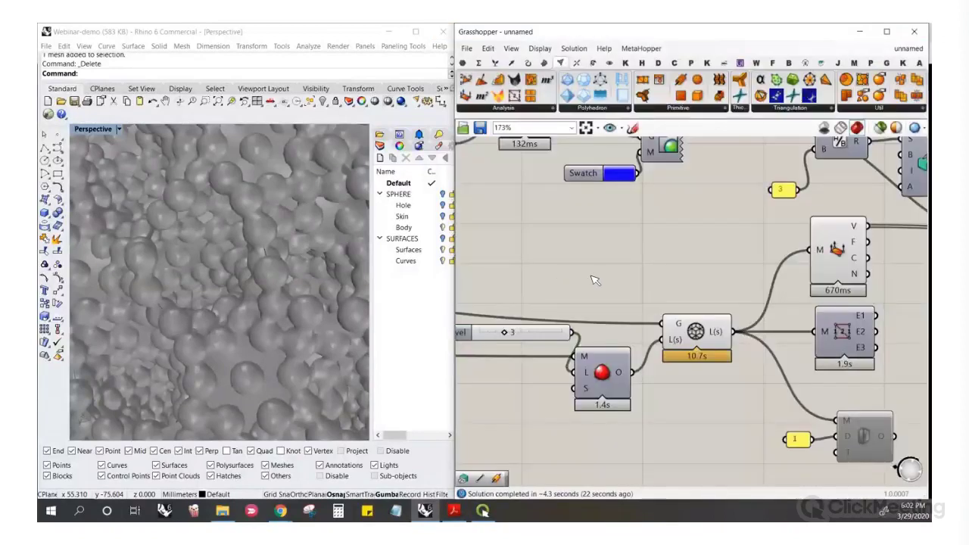
Check the recomputed volume on the sphere and turn off the preview of the Deconstruct Mesh component
click(253, 335)
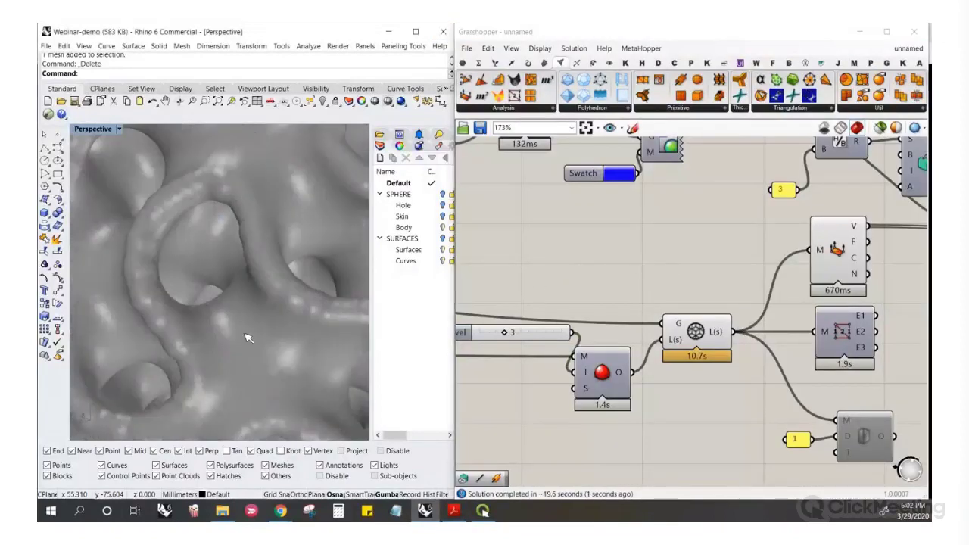
scroll(208, 303, down, 5)
scroll(267, 304, up, 3)
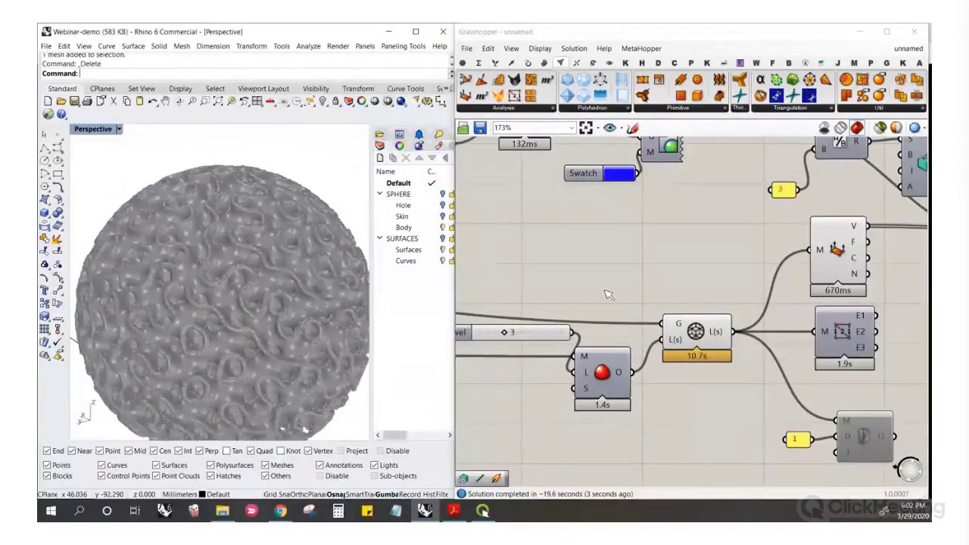
scroll(763, 327, up, 3)
scroll(562, 326, down, 3)
right_drag(761, 256, 729, 269)
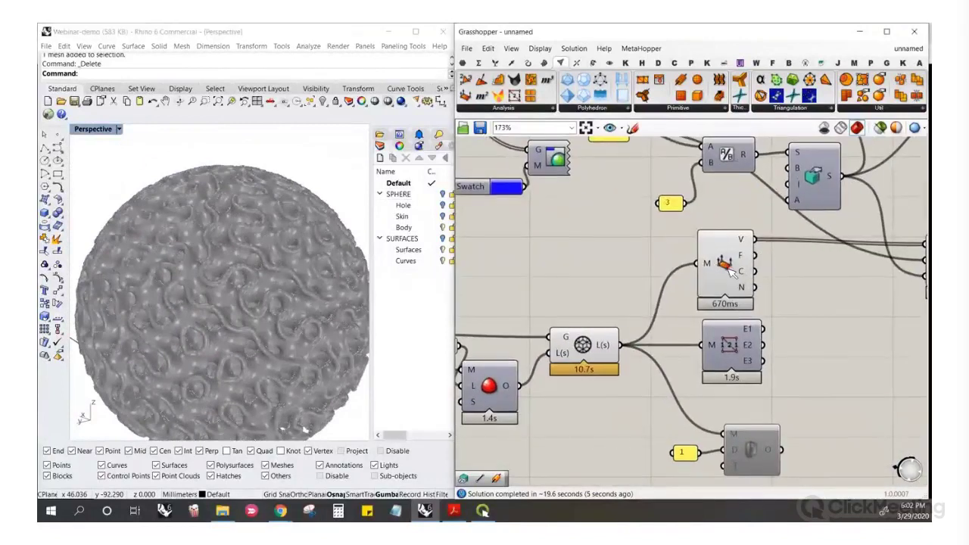
right_click(730, 274)
Examine the smoothness and thickness of the point-based volume around the whole sphere and up close
click(227, 325)
scroll(219, 306, up, 5)
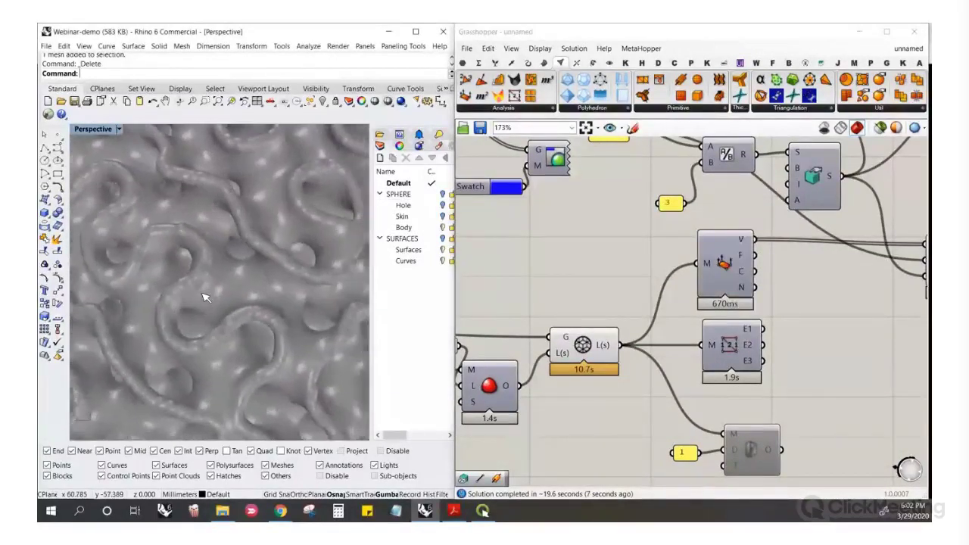
right_drag(202, 294, 239, 278)
scroll(164, 263, down, 6)
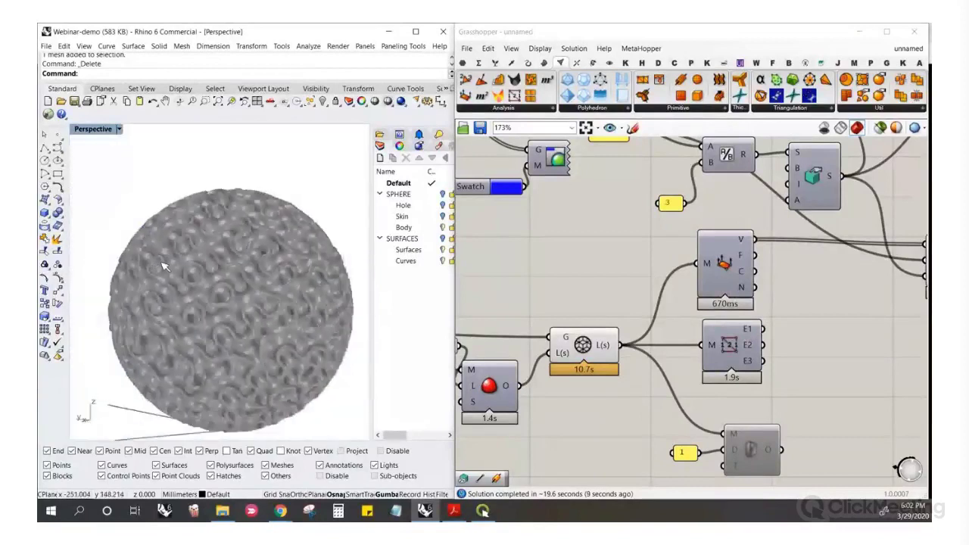
scroll(197, 265, up, 8)
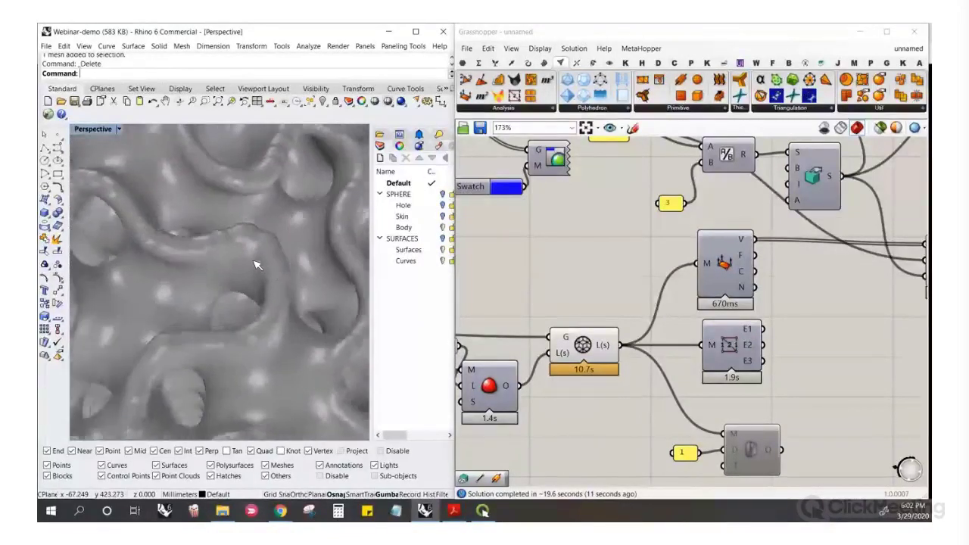
right_drag(254, 261, 269, 293)
scroll(280, 291, down, 6)
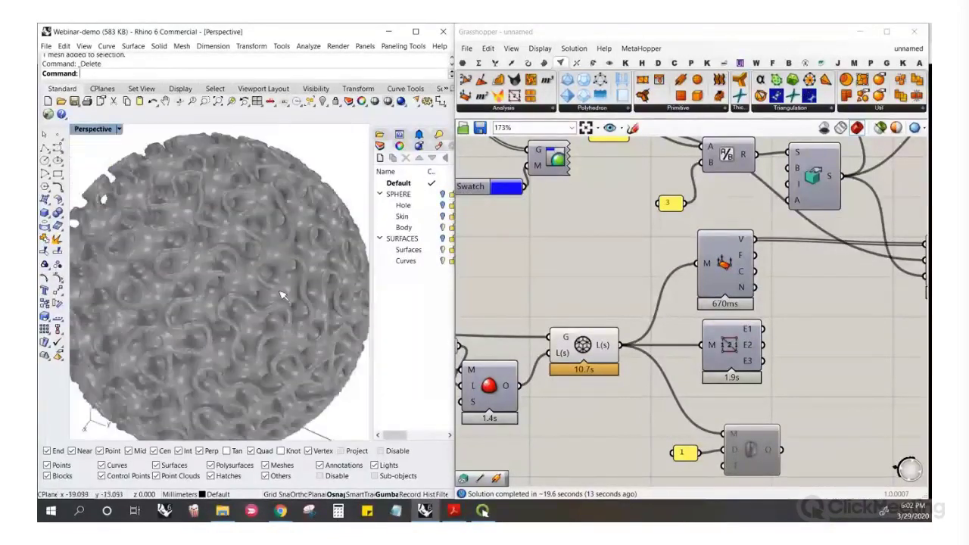
scroll(281, 295, up, 6)
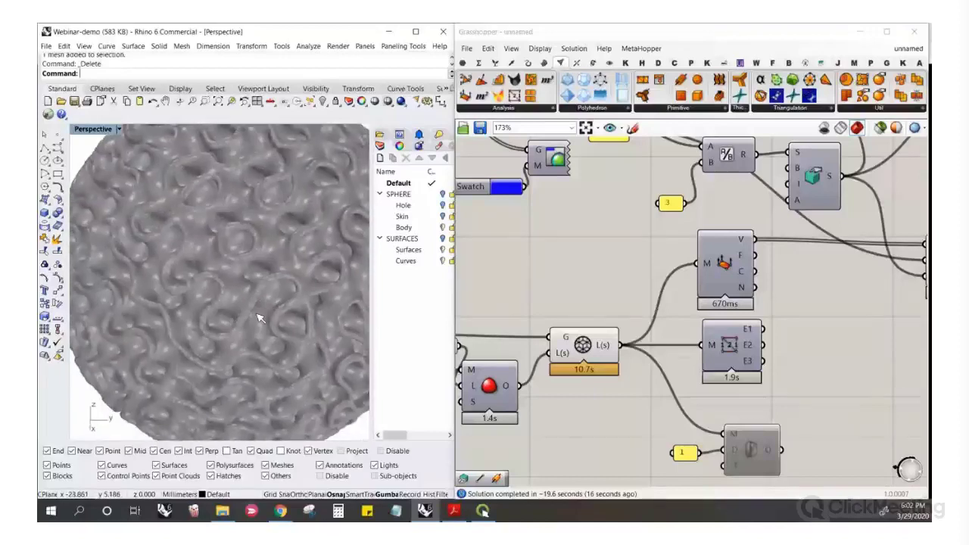
scroll(534, 335, down, 3)
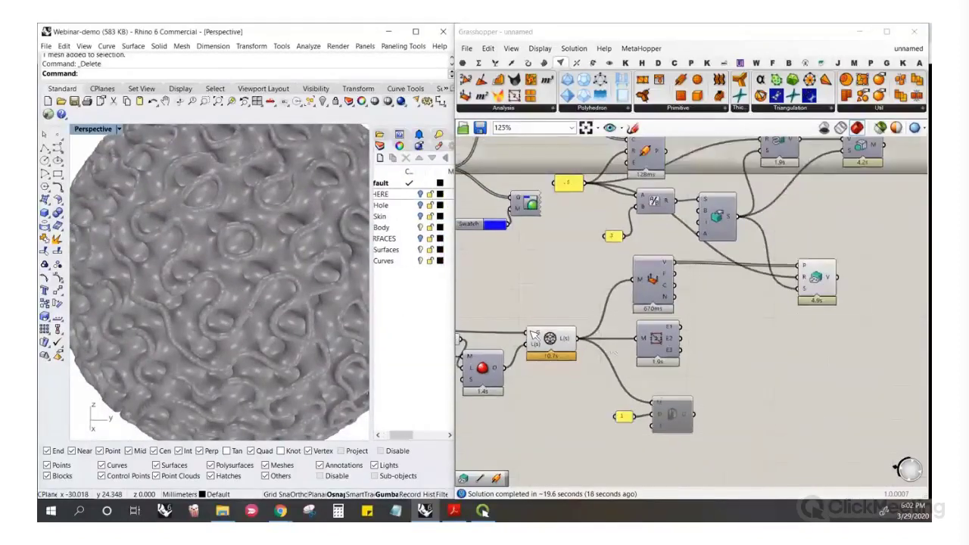
Move the mesh edges component, the Mesh Thicken component with its panel, and Deconstruct Mesh lower on the canvas to tidy the wiring
drag(661, 341, 566, 431)
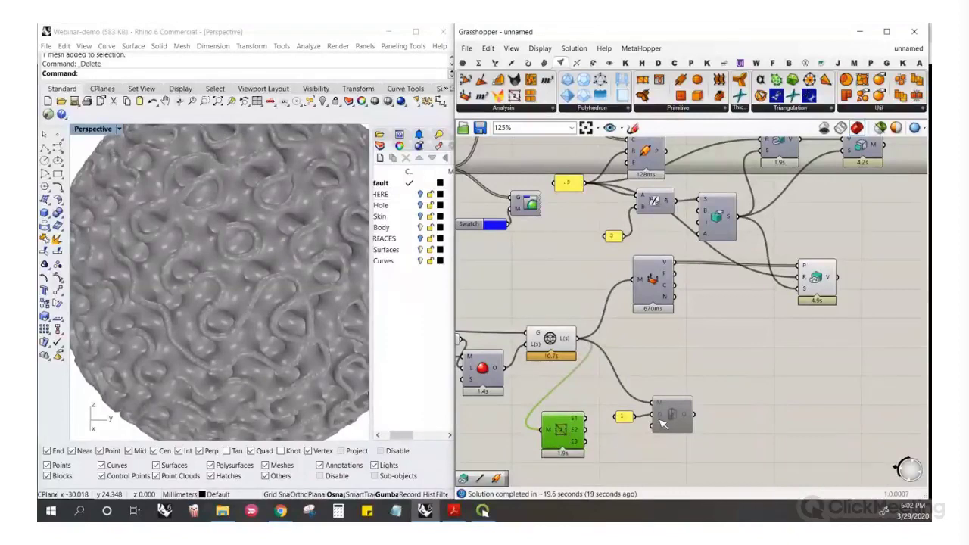
drag(697, 445, 626, 410)
drag(680, 427, 681, 448)
click(676, 362)
drag(652, 302, 653, 352)
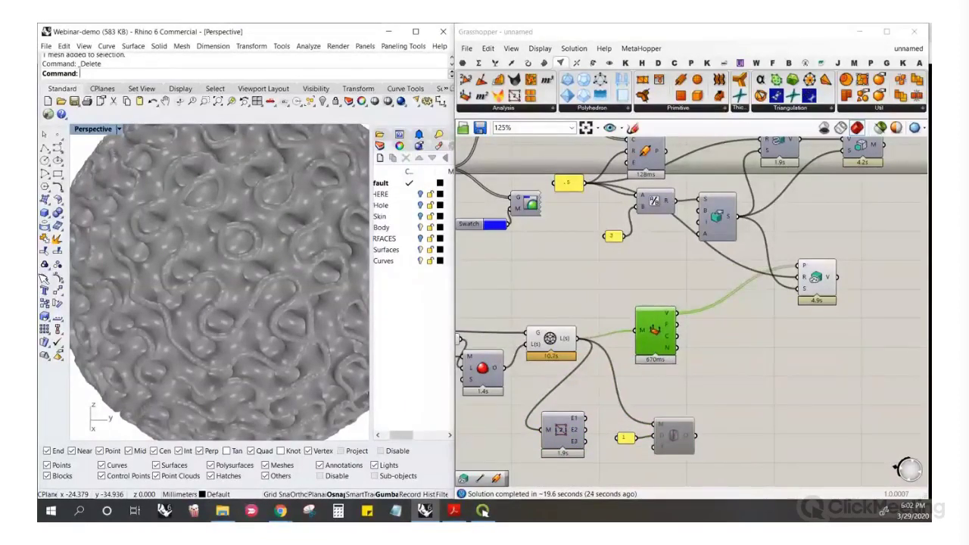
click(708, 356)
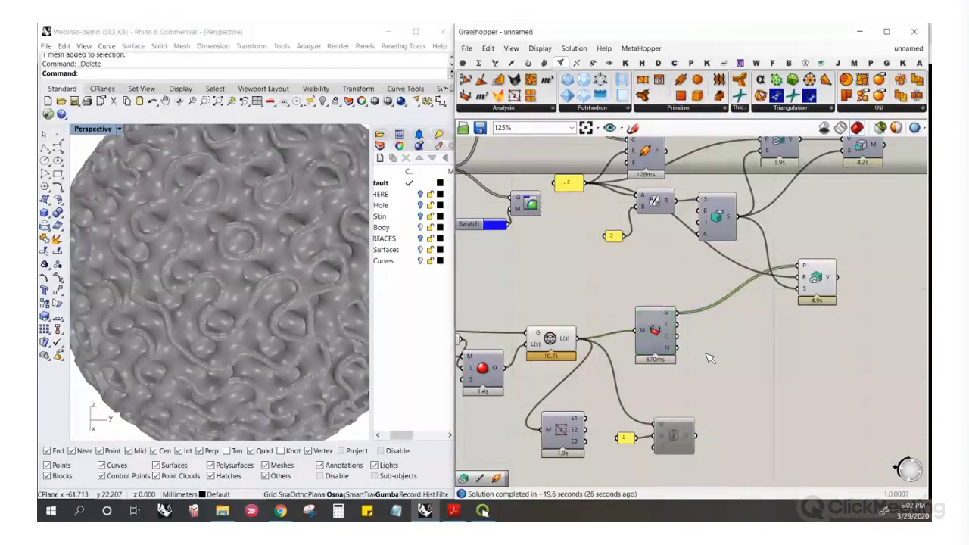
Show the SPHERE layer with its Skin and Hole sublayers, and hide its Body sublayer
scroll(706, 356, down, 6)
scroll(738, 307, up, 5)
scroll(301, 277, down, 3)
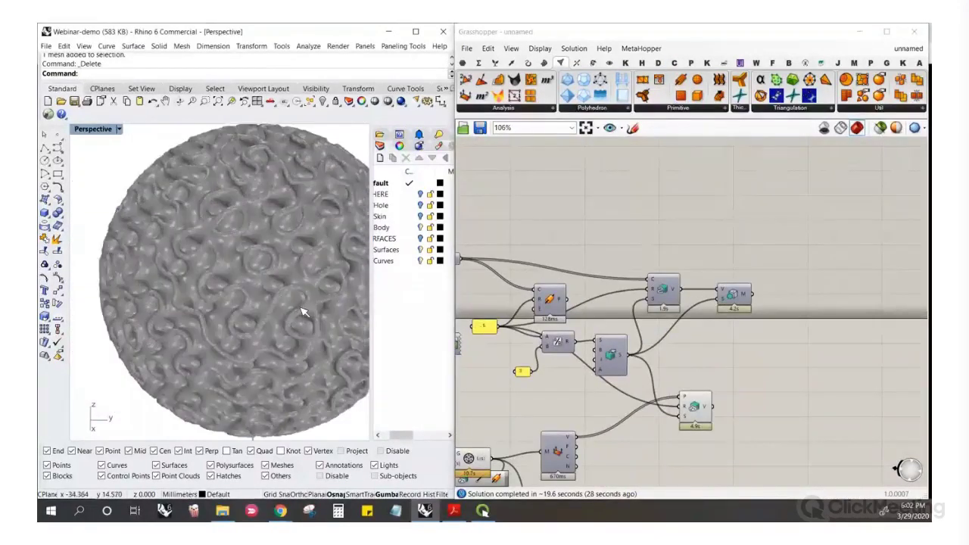
mouse_move(303, 312)
right_down()
mouse_move(231, 288)
mouse_move(244, 309)
mouse_move(144, 266)
mouse_move(141, 222)
mouse_move(199, 285)
mouse_move(197, 332)
mouse_move(216, 277)
mouse_move(199, 328)
mouse_move(221, 318)
mouse_move(227, 333)
right_up()
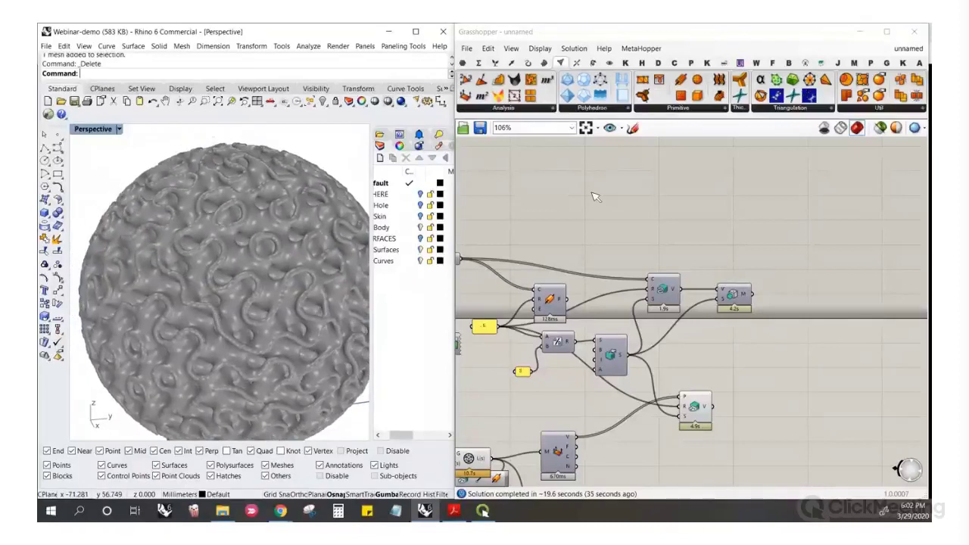
drag(404, 436, 391, 437)
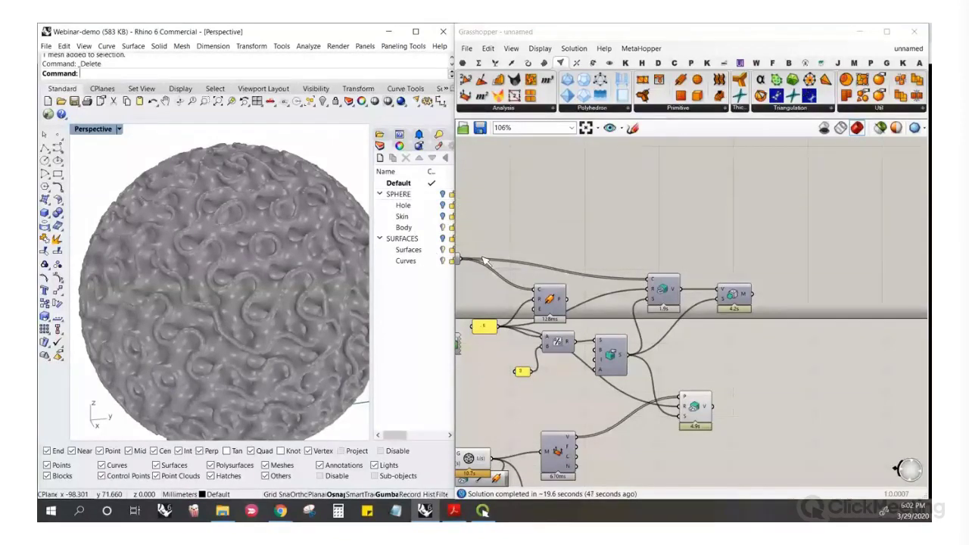
click(446, 217)
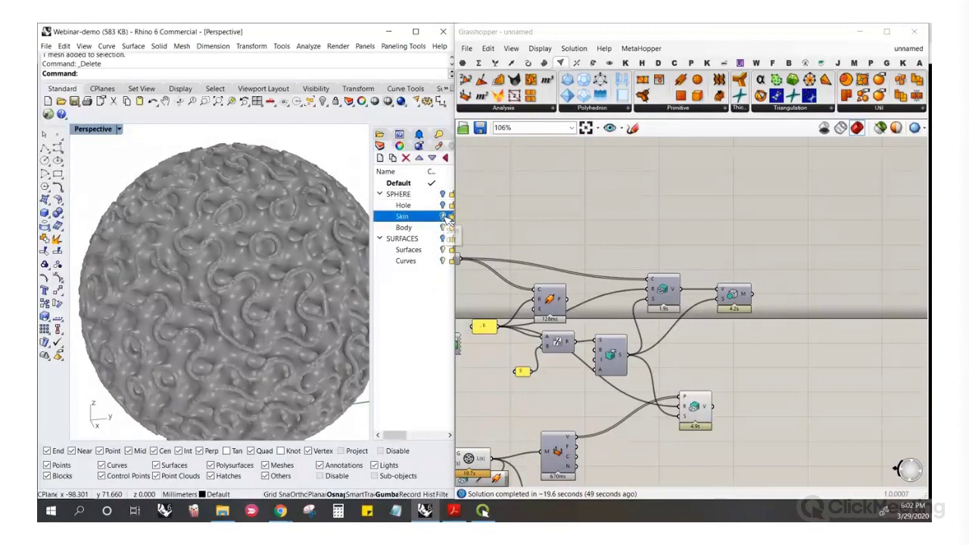
click(444, 195)
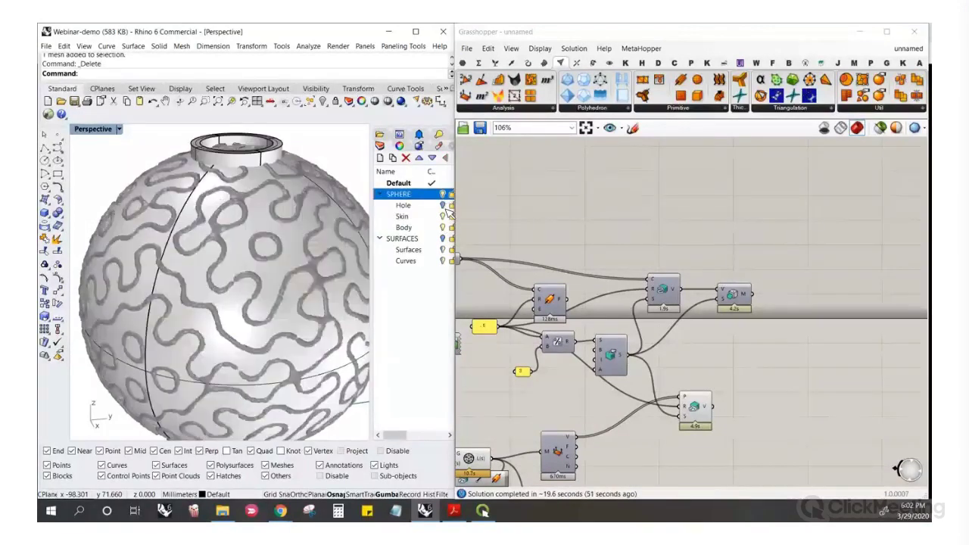
click(444, 227)
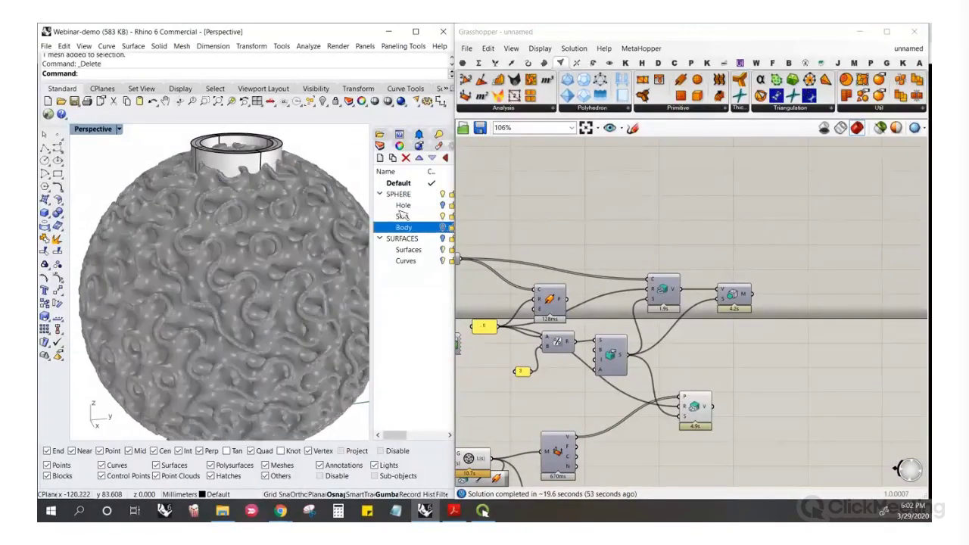
click(443, 205)
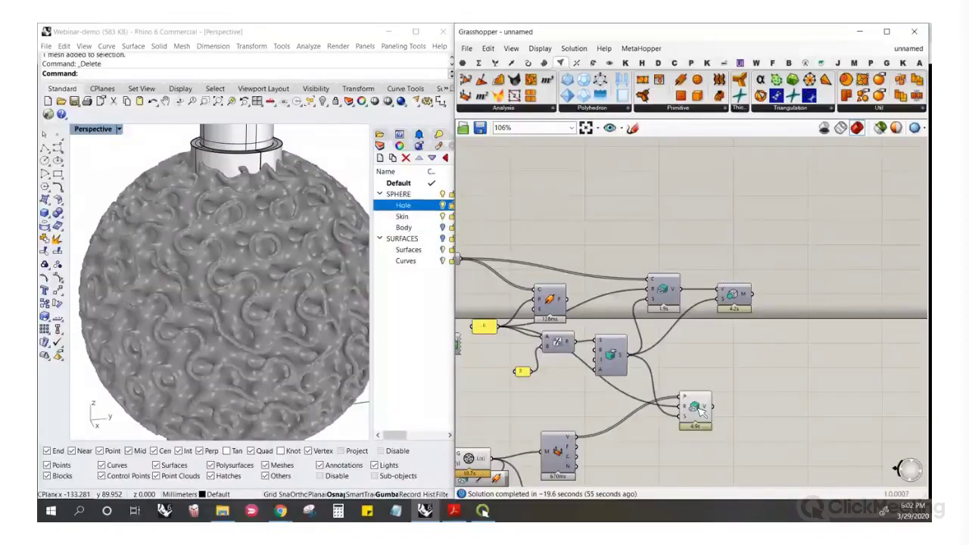
Turn off the previews of the Points To Volume and mesh subdivision components, and hide the Hole sublayer
right_click(708, 407)
click(736, 426)
click(443, 206)
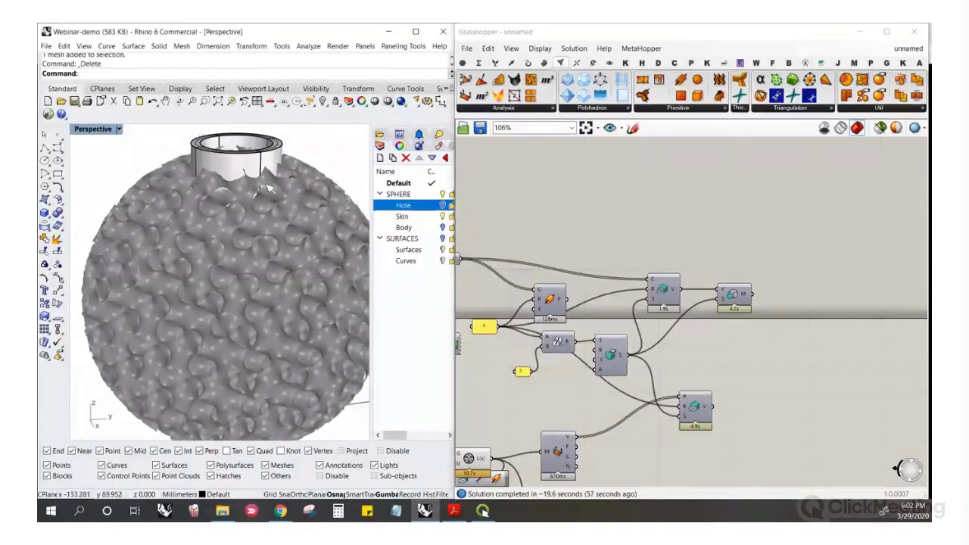
right_drag(265, 184, 274, 282)
scroll(270, 260, down, 1)
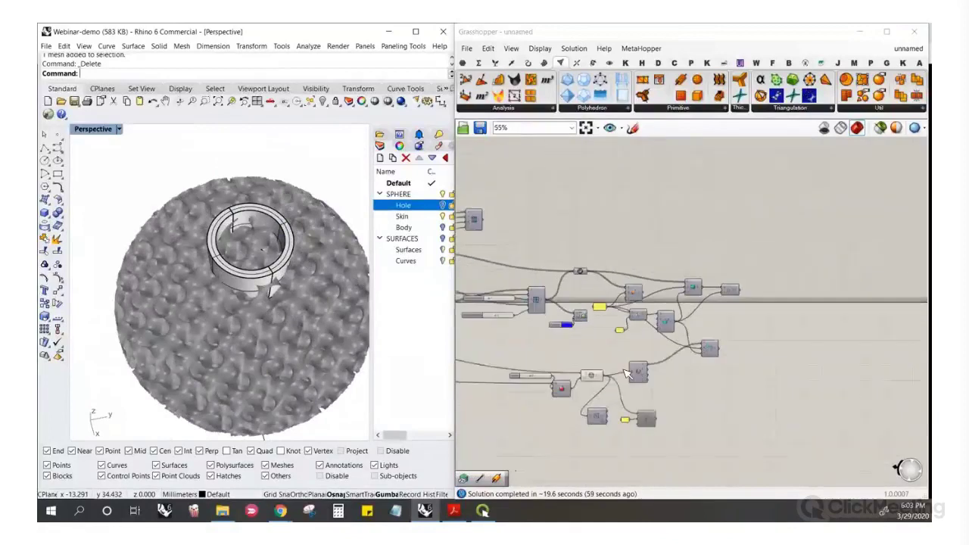
scroll(543, 318, up, 3)
right_click(543, 308)
click(574, 327)
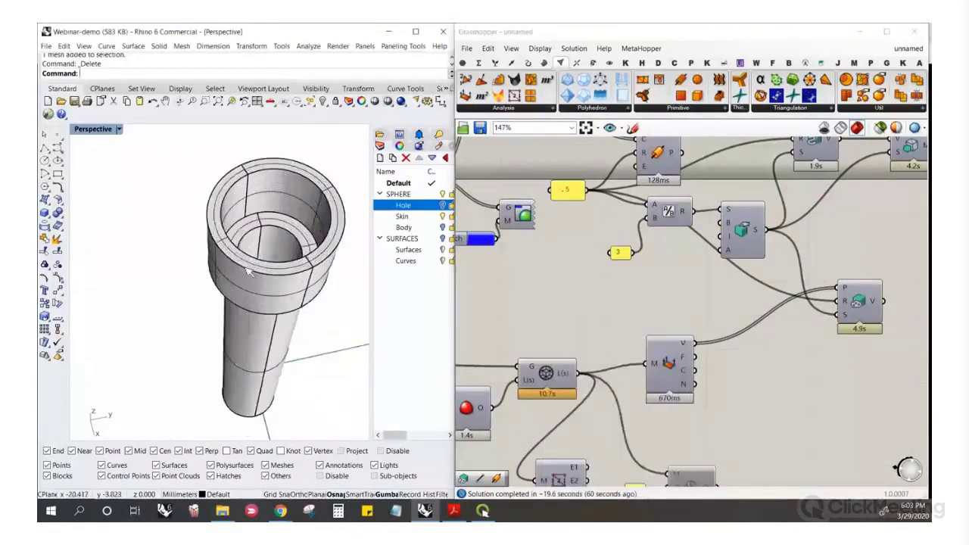
Show the Hole sublayer together with the Skin solid
right_drag(318, 287, 331, 245)
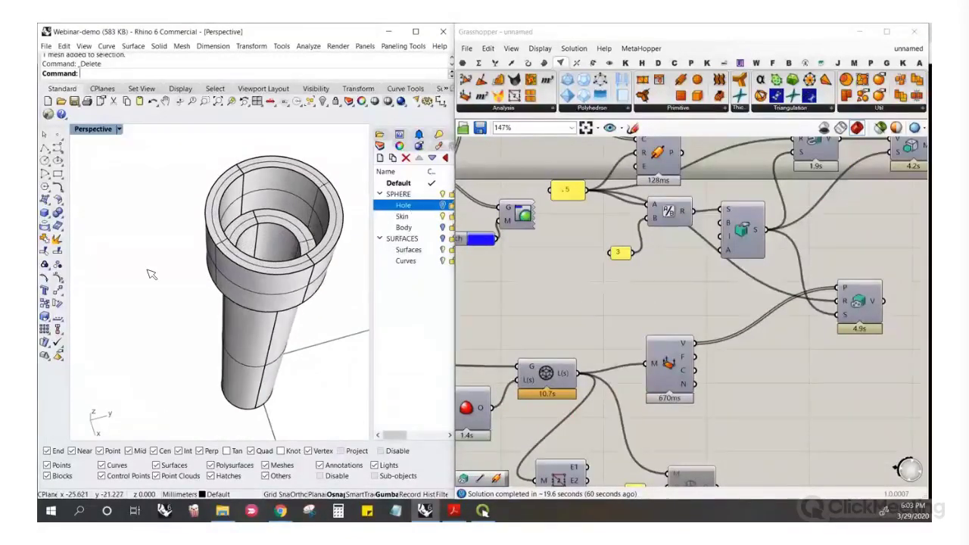
scroll(152, 275, down, 2)
right_drag(151, 275, 362, 218)
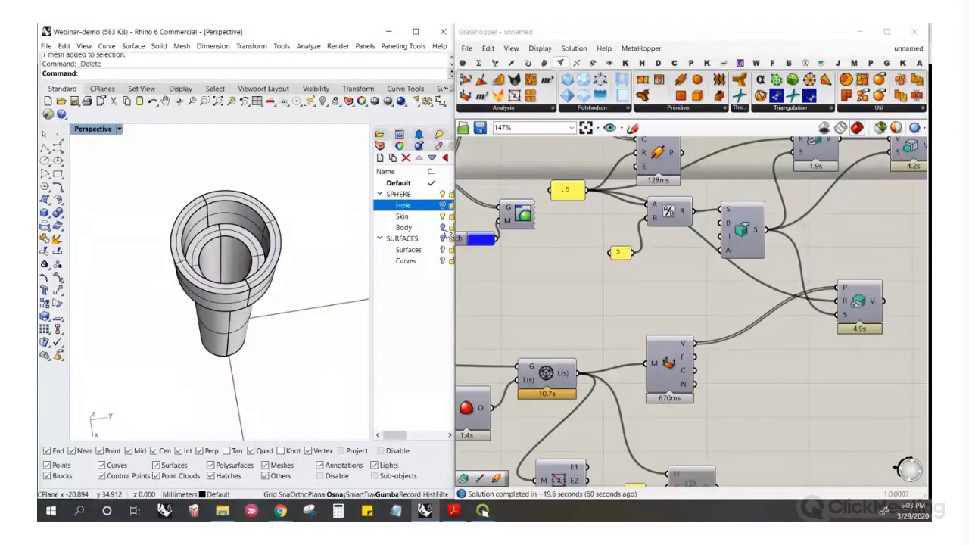
click(443, 205)
right_drag(302, 291, 322, 223)
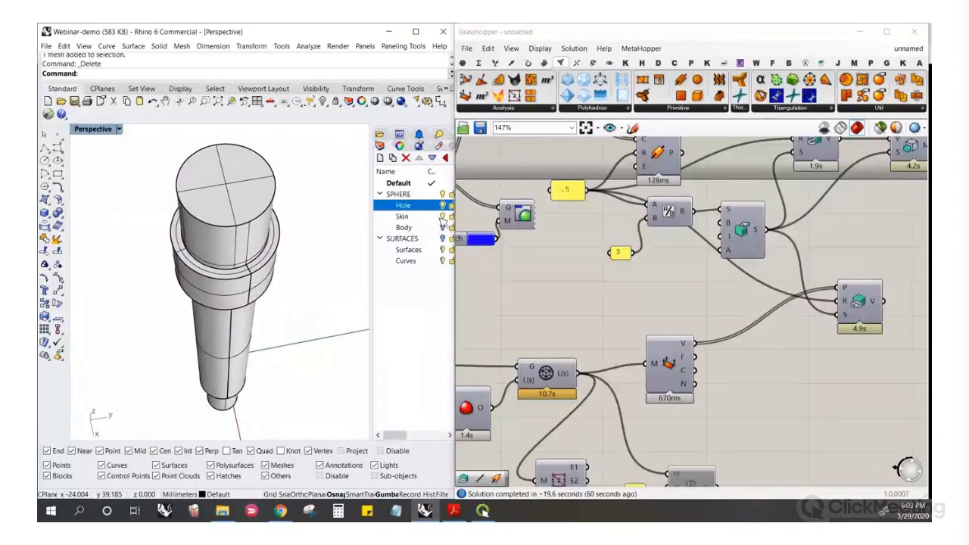
Hide the Skin sublayer to inspect the Hole solid on its own, and show Skin again
click(442, 216)
right_drag(265, 327, 233, 278)
scroll(235, 282, down, 3)
scroll(249, 250, up, 3)
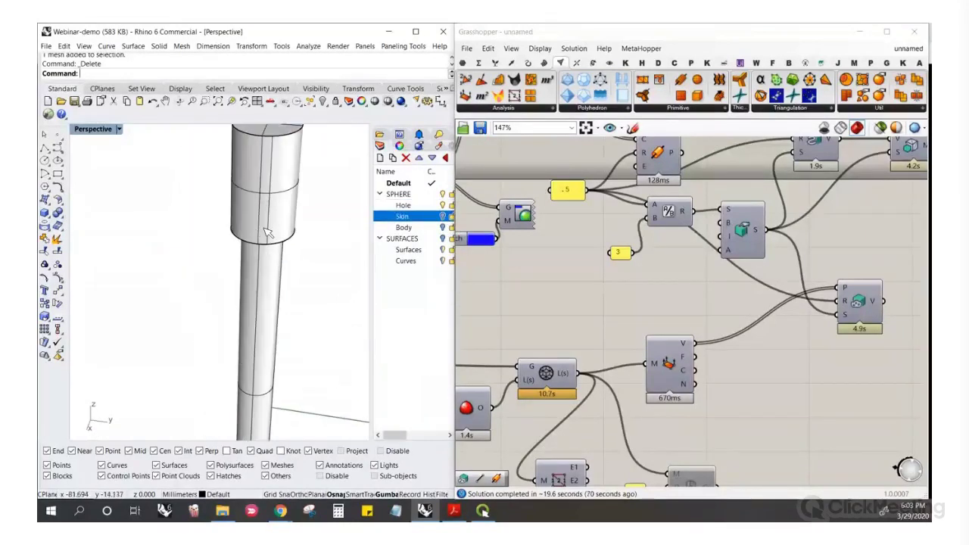
scroll(227, 234, down, 4)
scroll(221, 229, up, 5)
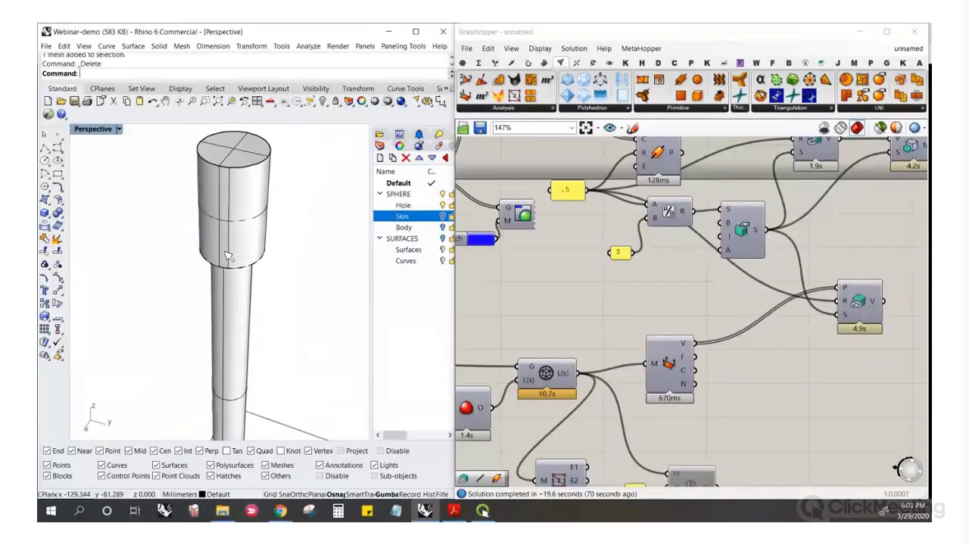
click(443, 216)
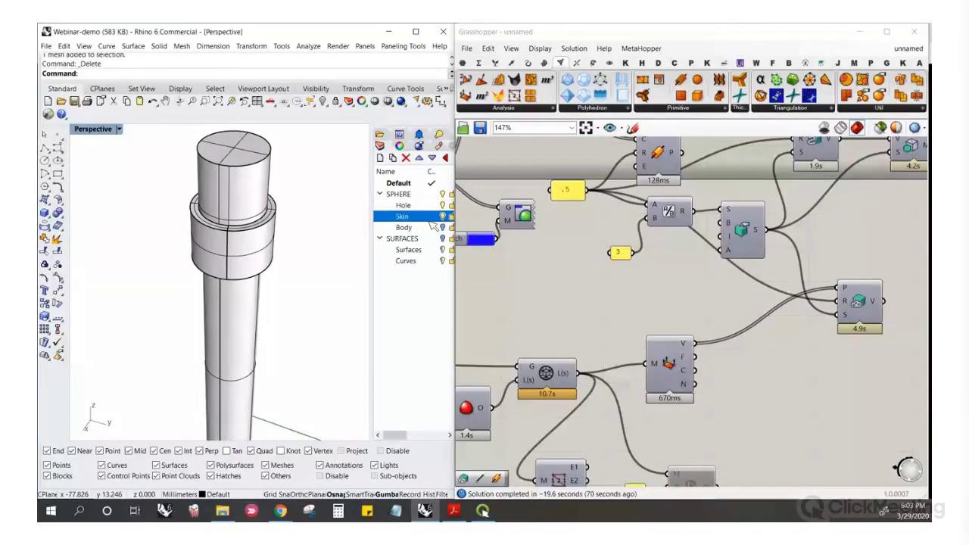
Select the collared Skin solid and the inner Hole solid in turn to tell them apart, and clear the selection
click(273, 228)
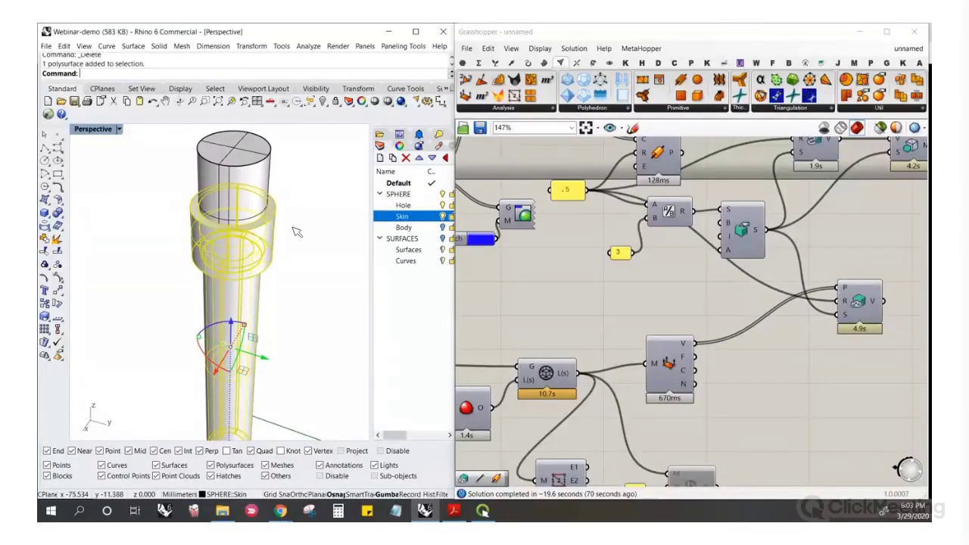
click(304, 223)
click(265, 186)
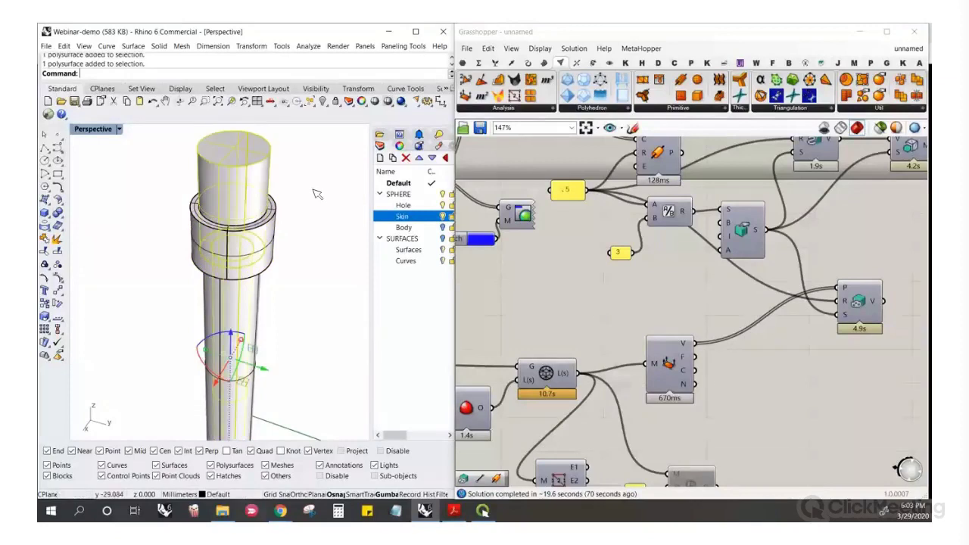
click(321, 200)
Place a Dendro Mesh to Volume component above the curve volume chain and feed it the existing Create Settings output
click(579, 277)
scroll(562, 333, down, 7)
scroll(582, 277, up, 6)
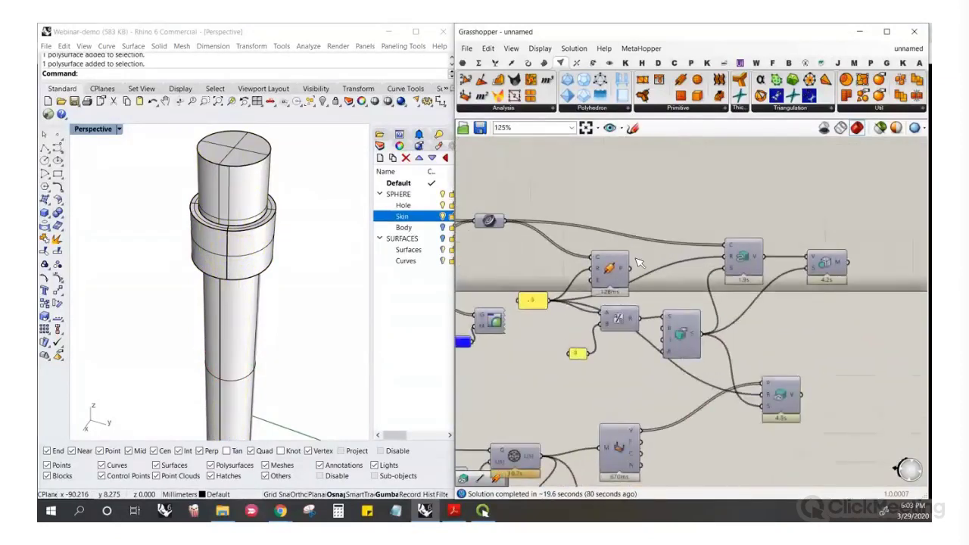
click(657, 62)
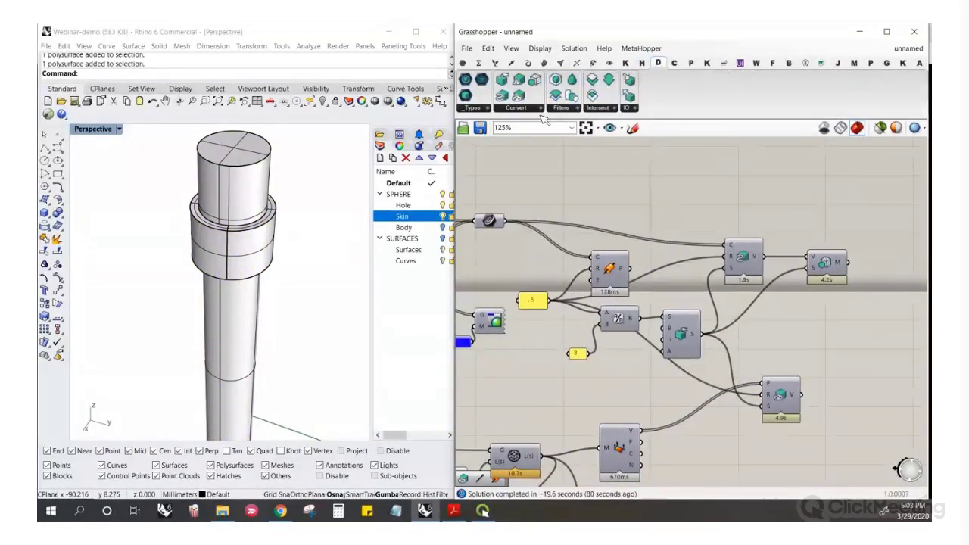
click(535, 106)
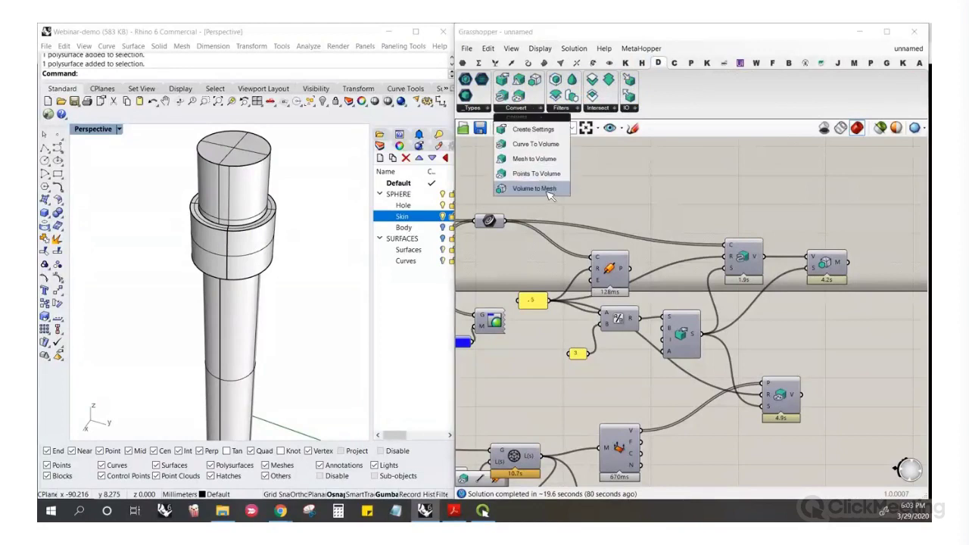
click(539, 157)
drag(530, 160, 679, 180)
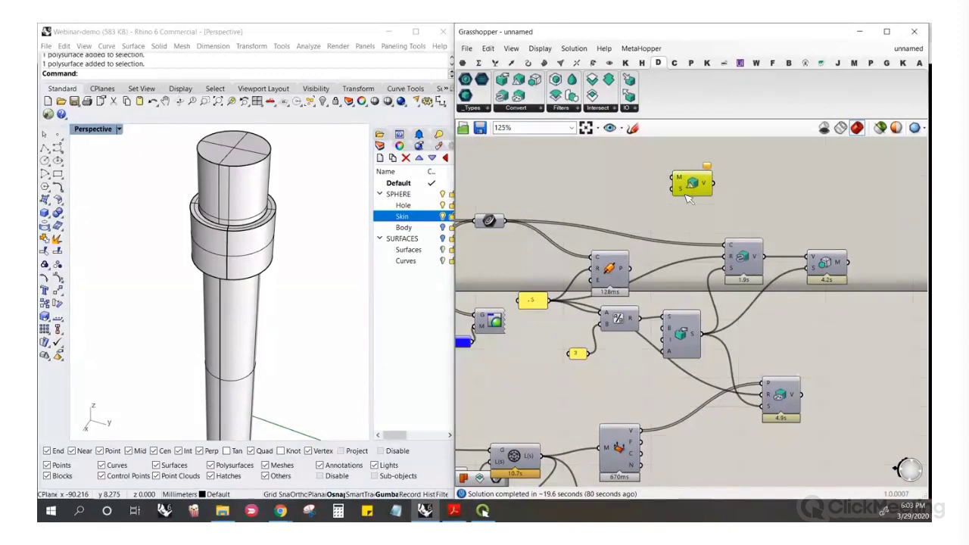
drag(685, 191, 700, 334)
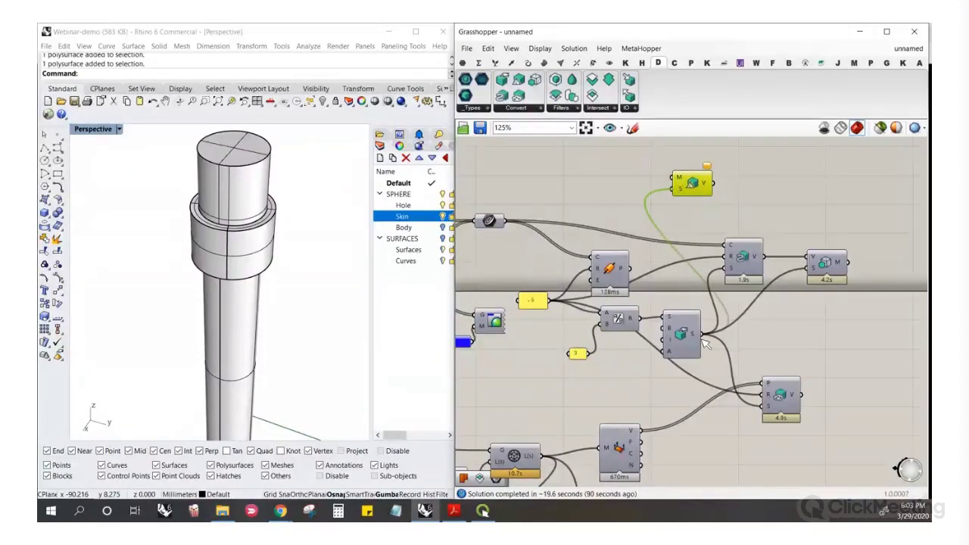
Add a Brep parameter beside Mesh to Volume and reference the collared Skin polysurface in it
scroll(645, 205, up, 2)
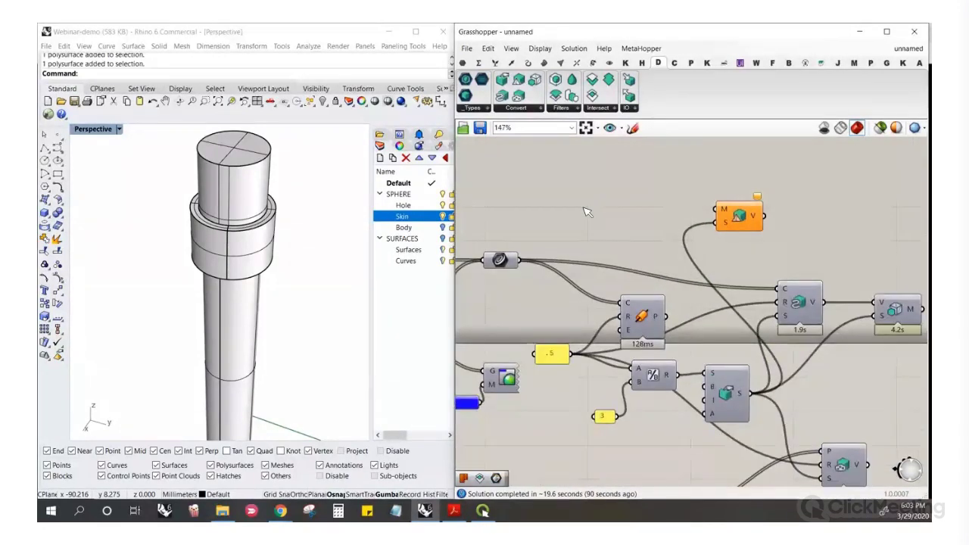
double_click(586, 206)
text(brep)
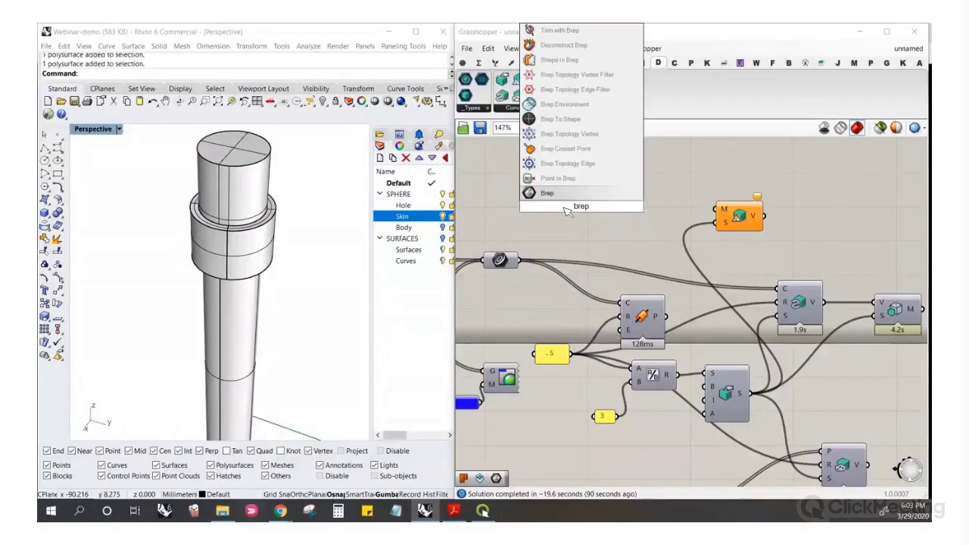
key(Return)
right_click(579, 208)
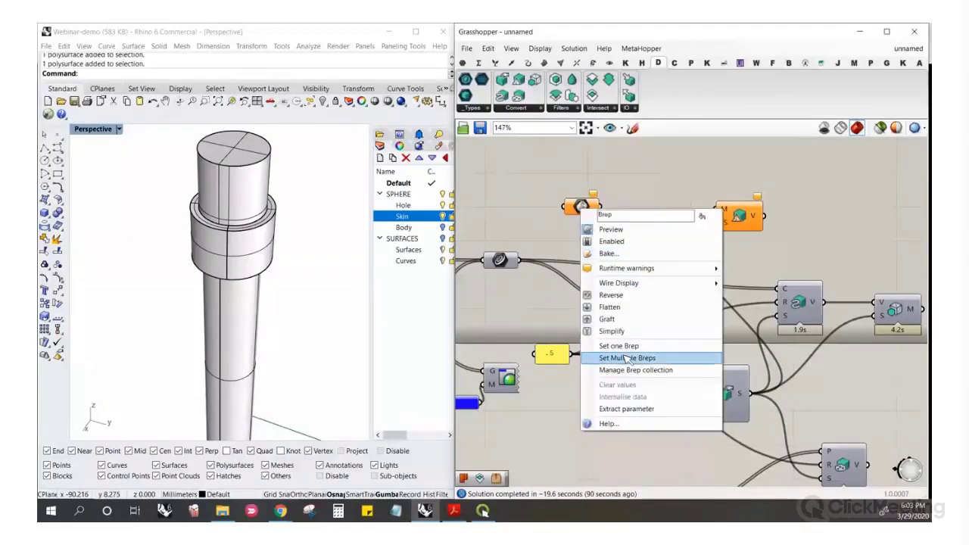
click(594, 349)
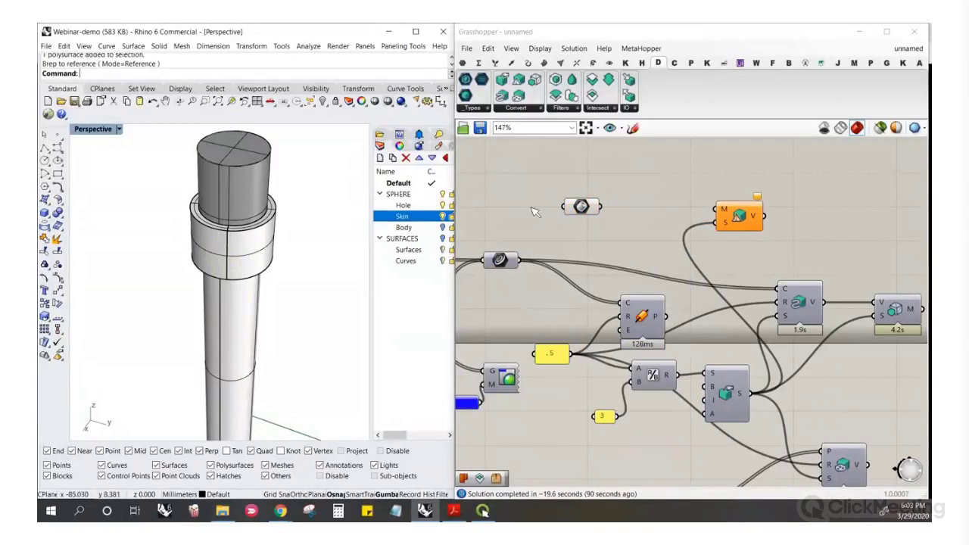
right_click(581, 208)
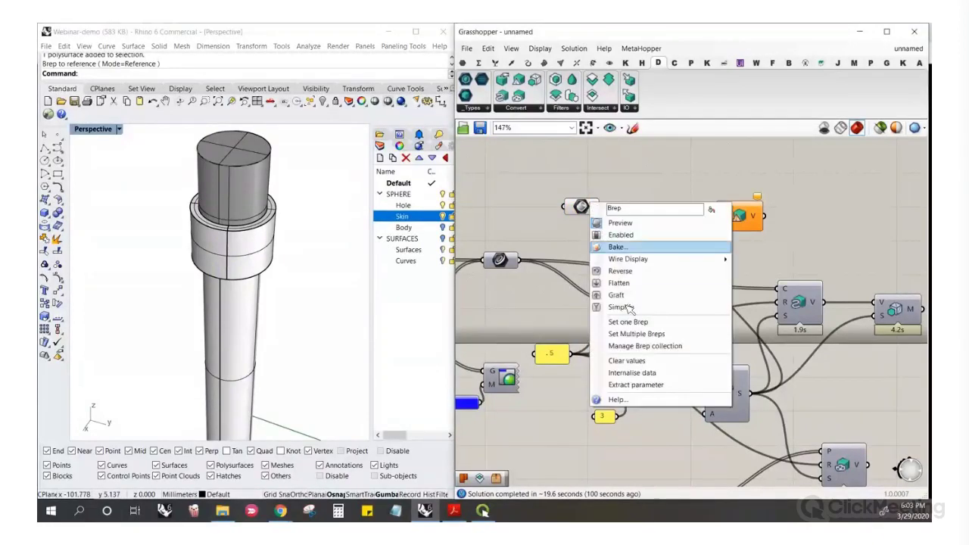
click(634, 334)
click(278, 248)
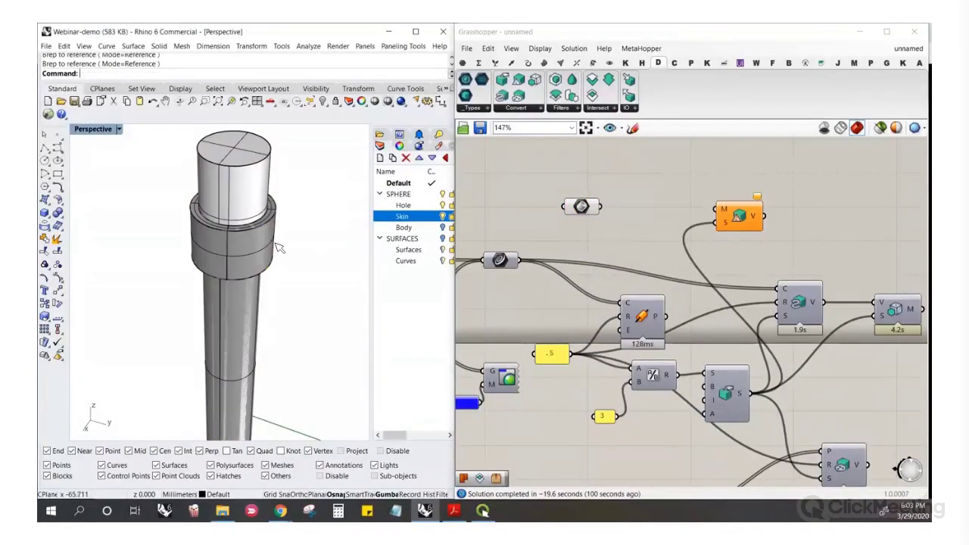
key(Return)
Add a Mesh Brep component after the Brep parameter and connect its mesh output to Mesh to Volume
mouse_move(582, 206)
mouse_down()
mouse_move(641, 206)
mouse_move(580, 203)
mouse_up()
click(628, 235)
double_click(615, 205)
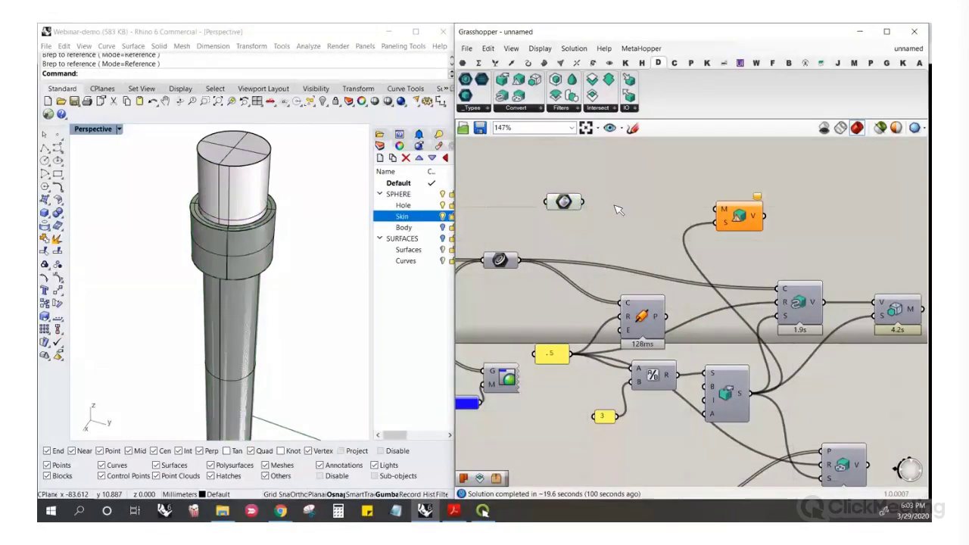
text(mesh)
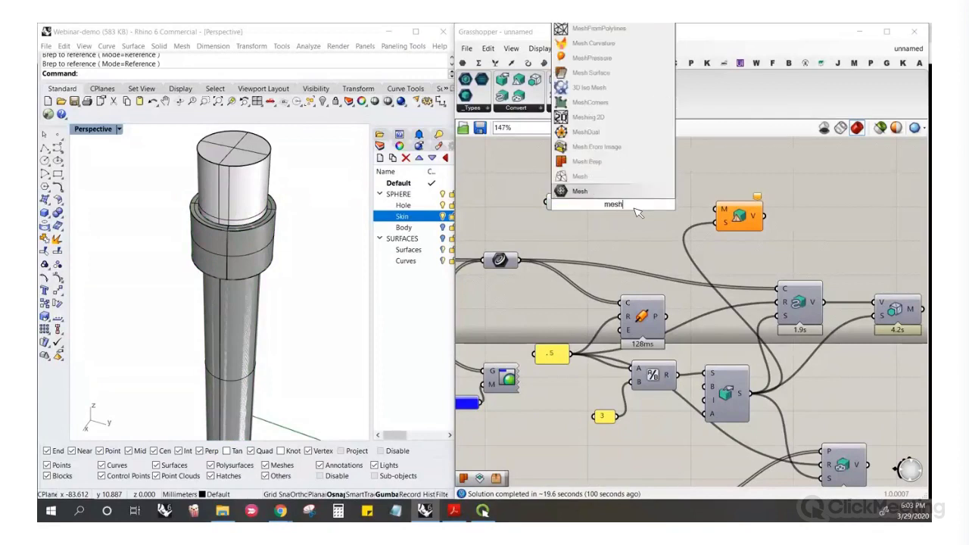
click(590, 163)
drag(582, 201, 630, 208)
click(697, 188)
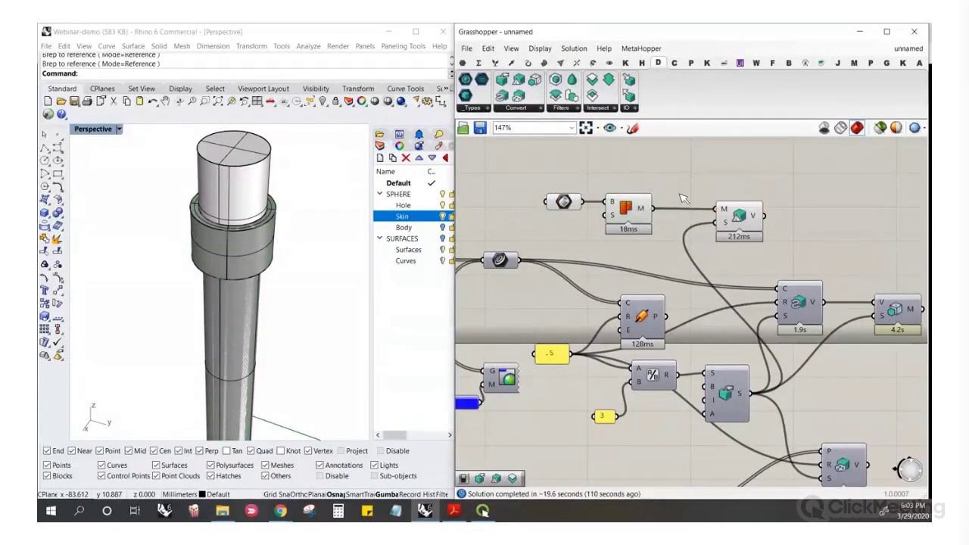
Turn off the preview of the new Brep parameter and Mesh Brep component
drag(649, 249, 572, 190)
middle_click(682, 178)
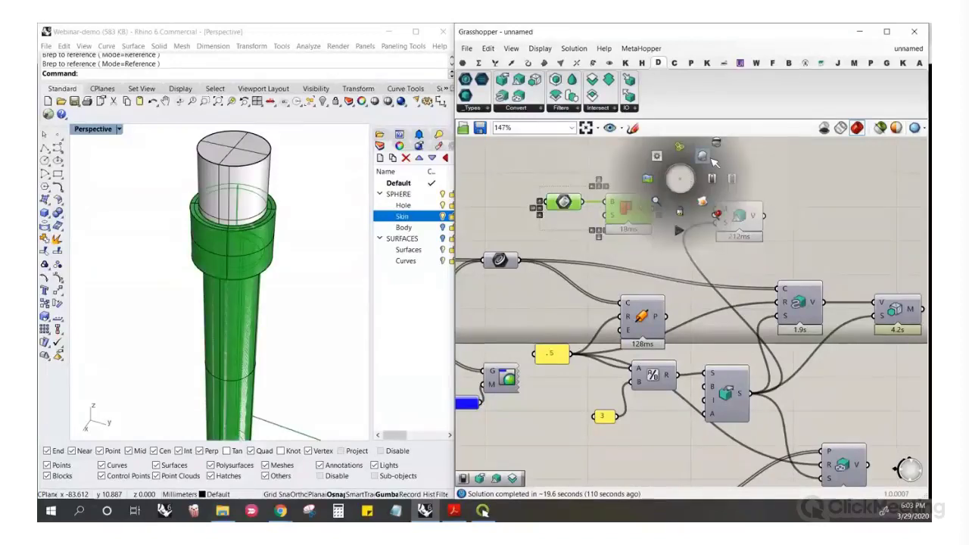
click(712, 157)
click(733, 192)
Duplicate the Brep, Mesh Brep and Mesh to Volume chain and place the copy directly above the original
scroll(666, 225, down, 7)
scroll(688, 224, up, 4)
mouse_move(640, 222)
mouse_down()
mouse_move(666, 229)
mouse_move(628, 228)
mouse_up()
click(690, 217)
drag(685, 198, 526, 238)
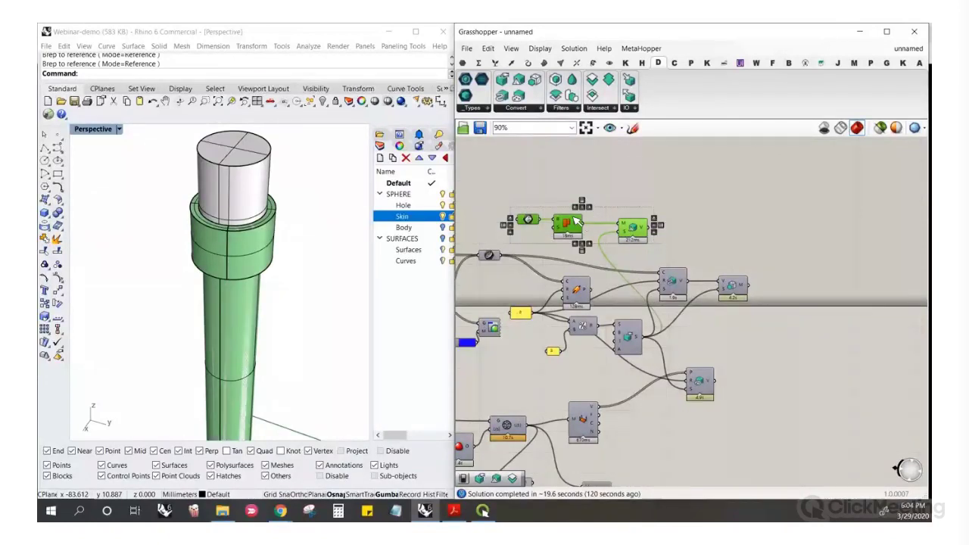
key(ctrl+c)
key(ctrl+v)
drag(630, 228, 626, 189)
click(702, 195)
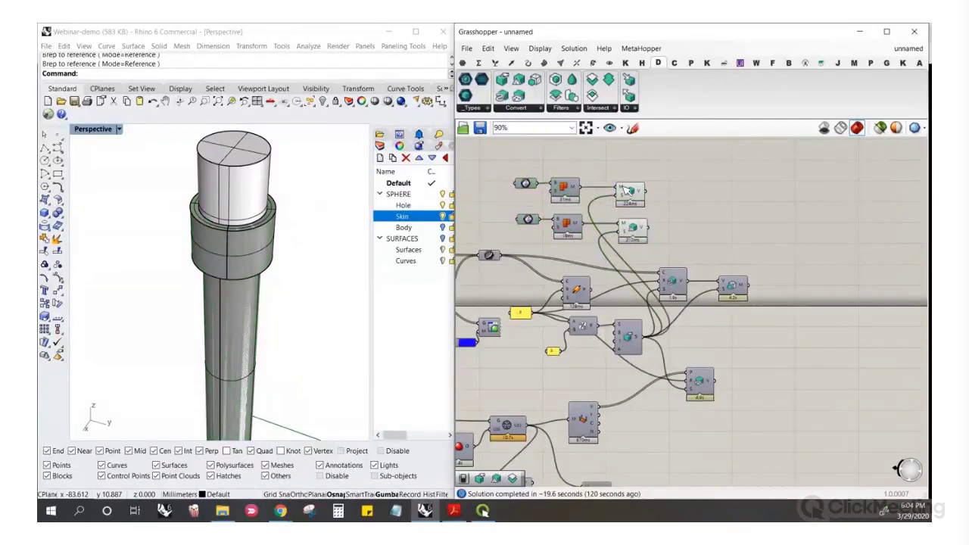
Reference the Hole cylinder in the duplicated upper Brep parameter, and hide the Hole and Skin layers
right_click(535, 185)
click(560, 315)
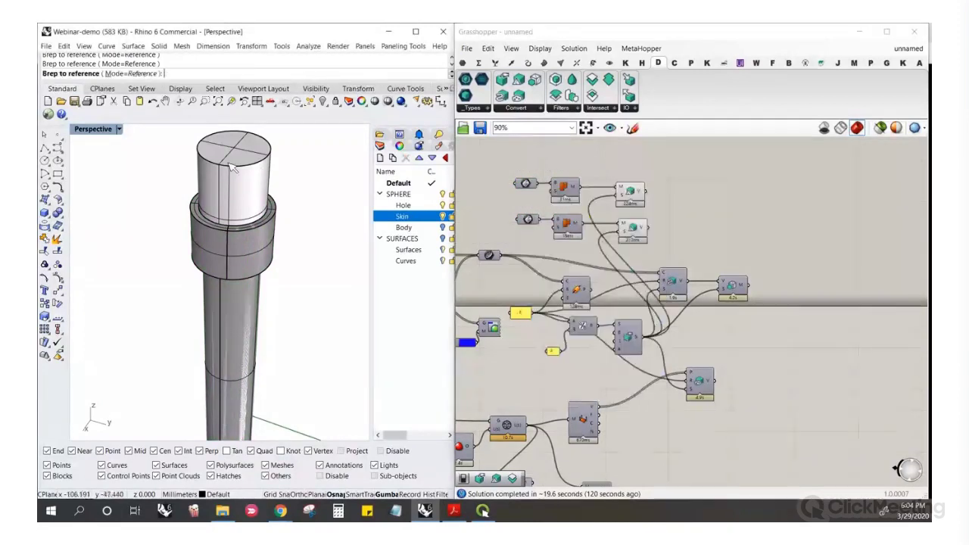
click(443, 205)
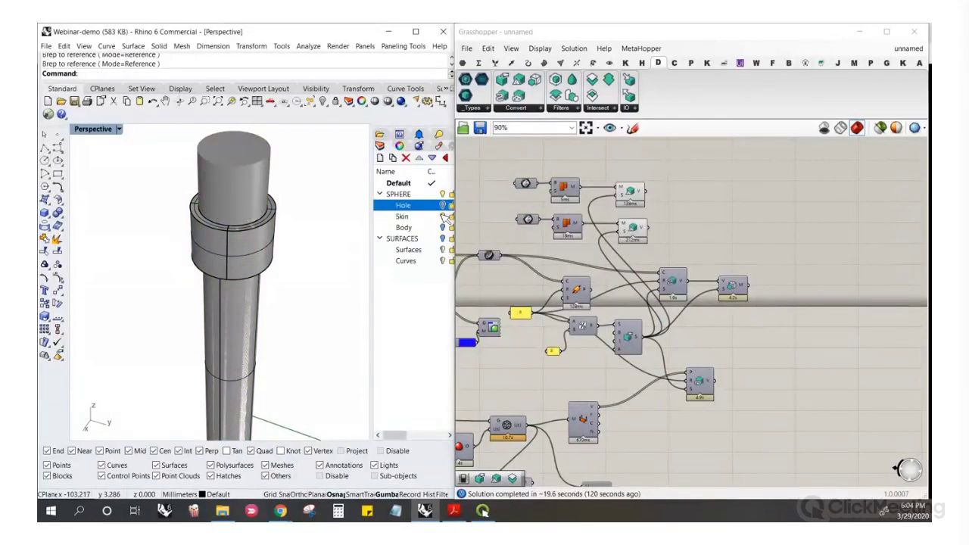
click(443, 216)
click(629, 192)
click(629, 229)
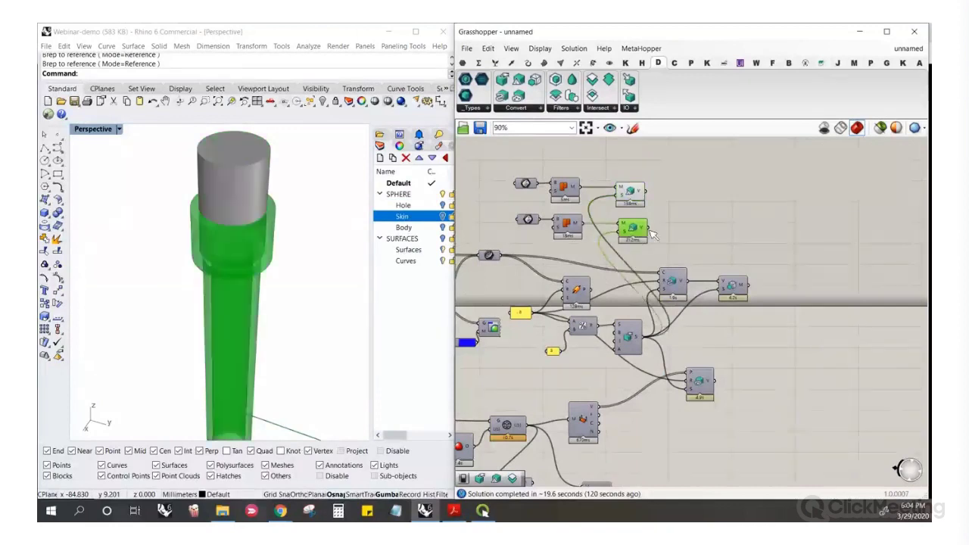
Shift the curve-based volume component away from the volume-to-mesh component and turn on its preview to show the lattice
click(687, 229)
scroll(676, 279, up, 3)
right_click(776, 295)
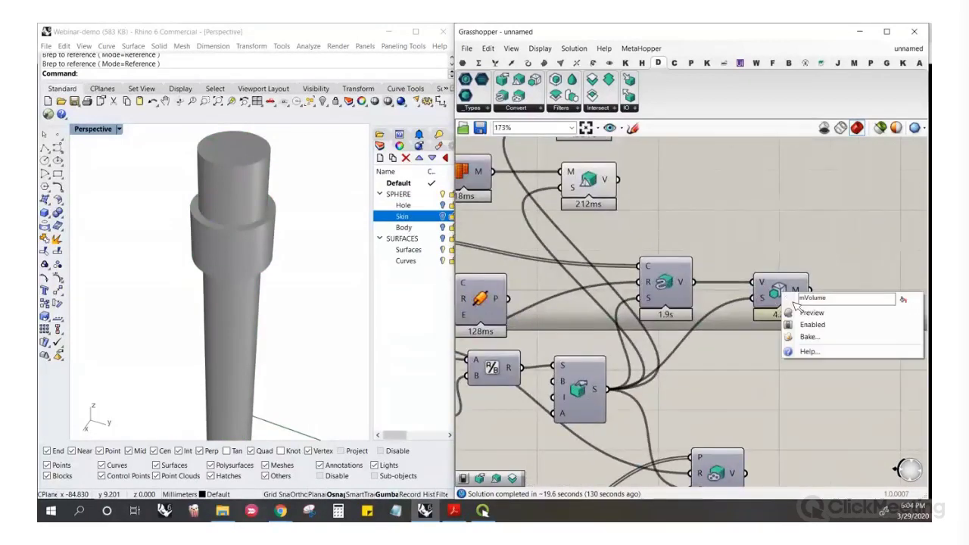
drag(676, 264, 642, 241)
right_click(643, 248)
click(657, 266)
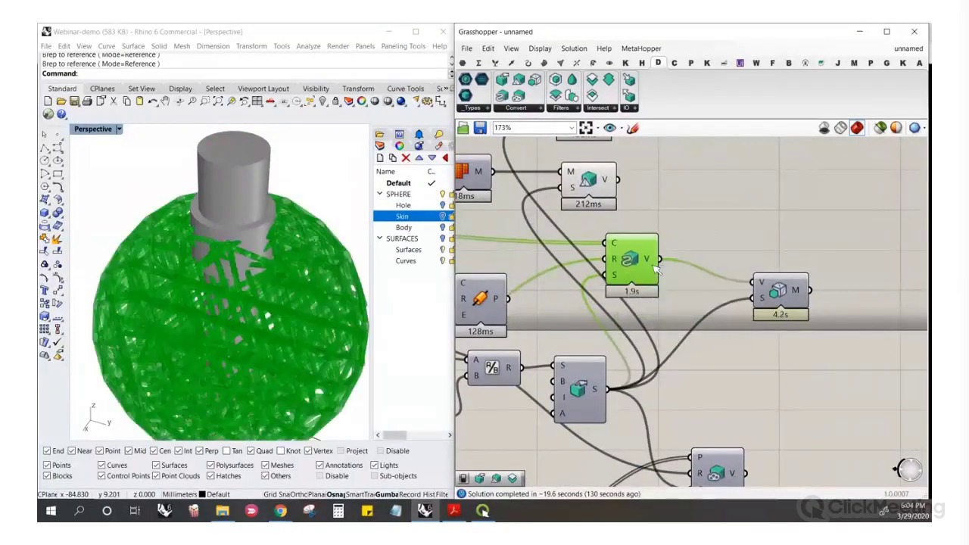
click(703, 242)
scroll(274, 261, down, 5)
scroll(271, 259, up, 8)
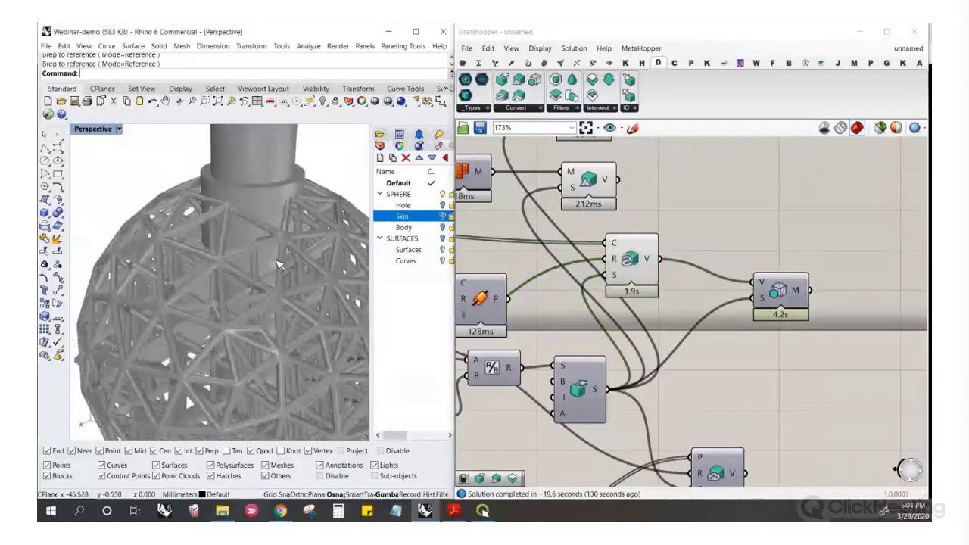
mouse_move(271, 257)
right_down()
mouse_move(271, 227)
mouse_move(282, 262)
right_up()
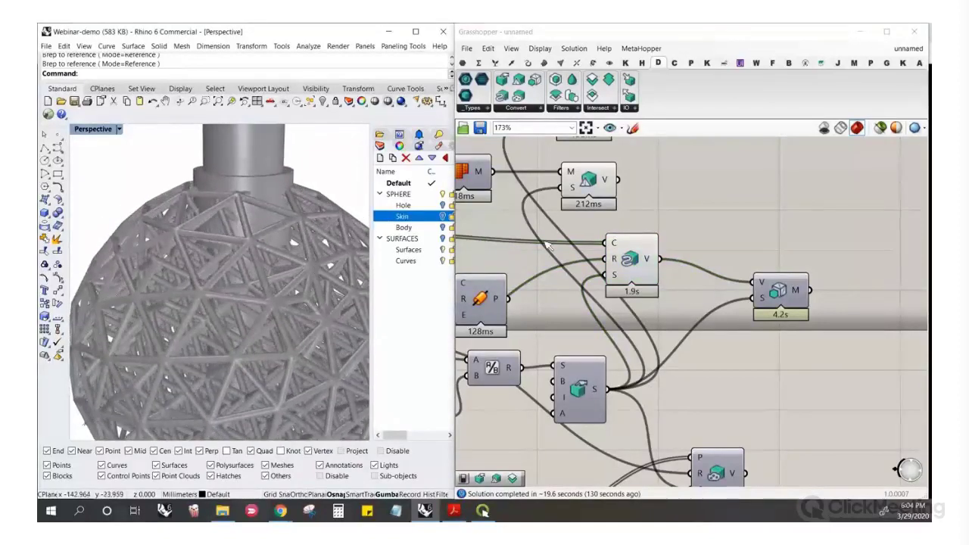
Move both Brep-to-volume chains up and to the right, and reposition the curve-based volume component slightly below them
scroll(727, 294, down, 1)
scroll(645, 288, down, 3)
drag(726, 272, 481, 156)
drag(636, 256, 675, 217)
click(715, 268)
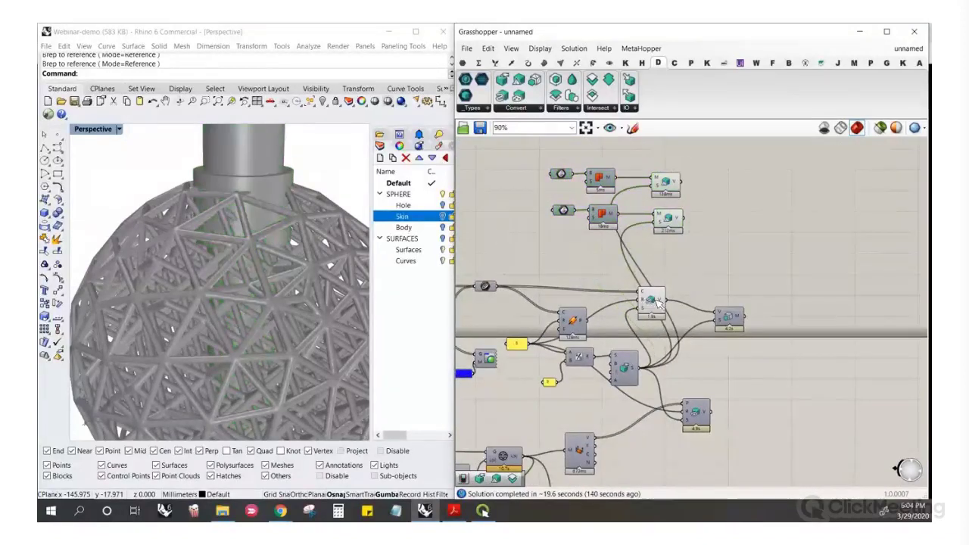
drag(659, 301, 642, 298)
click(571, 307)
click(200, 145)
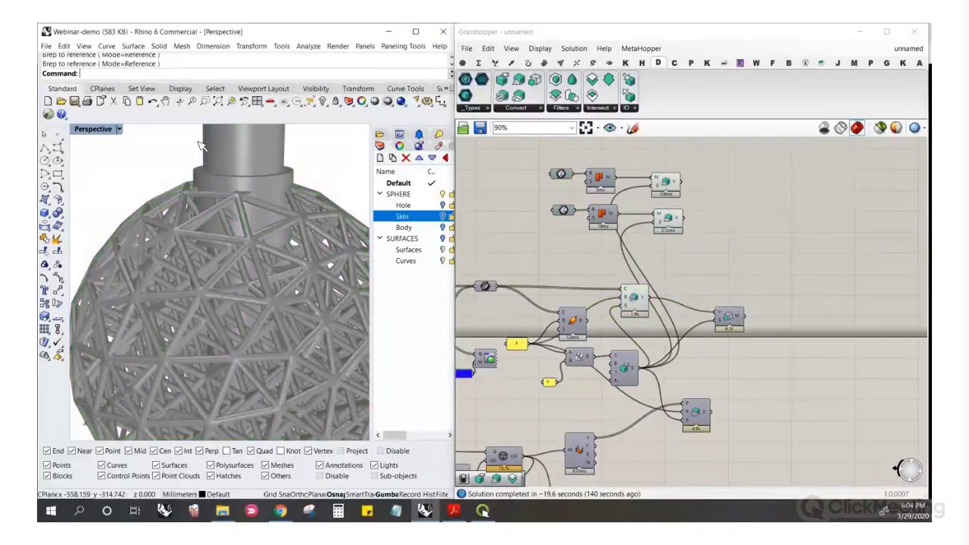
drag(636, 296, 642, 302)
click(675, 277)
Duplicate the Skin chain of Brep, Mesh Brep and Mesh to Volume and place the copy directly below it
scroll(676, 278, down, 4)
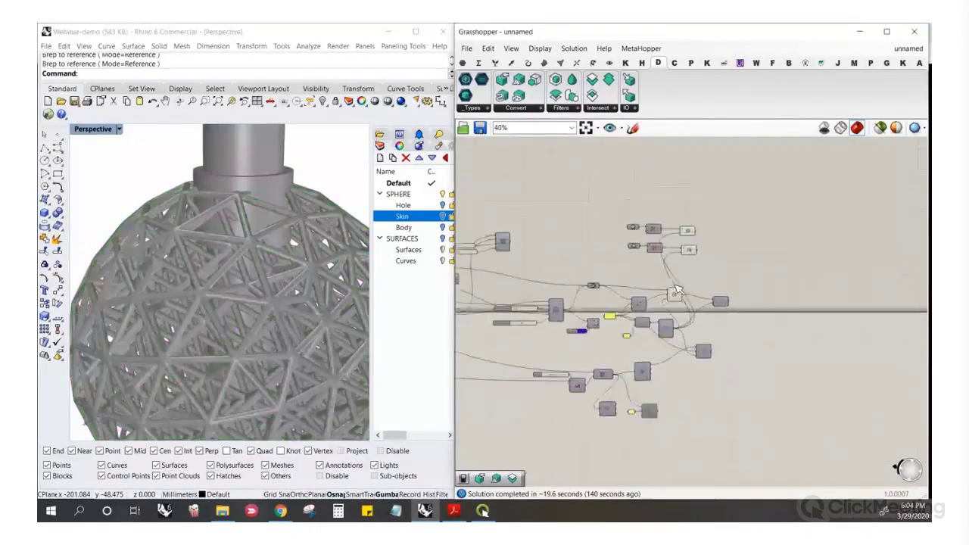
right_drag(690, 280, 793, 277)
scroll(793, 277, up, 4)
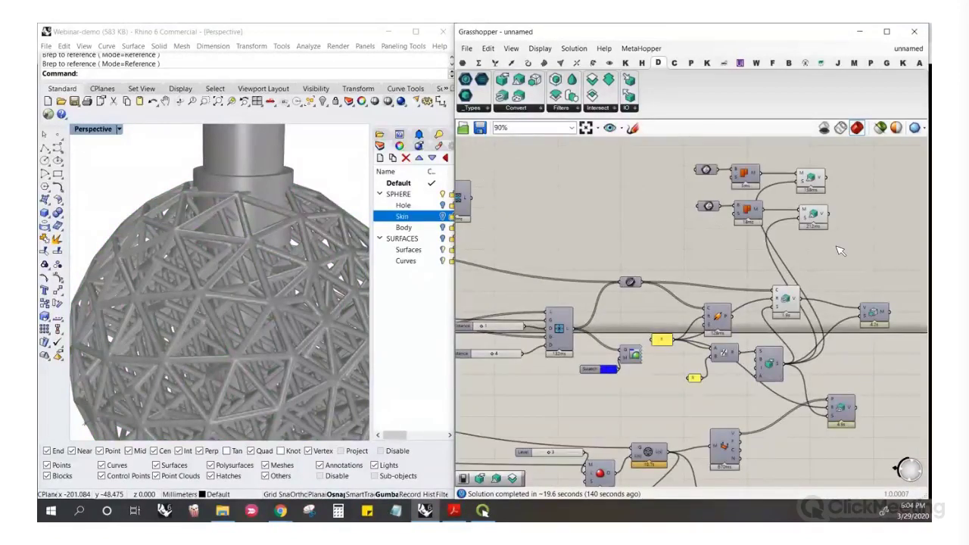
drag(838, 242, 699, 202)
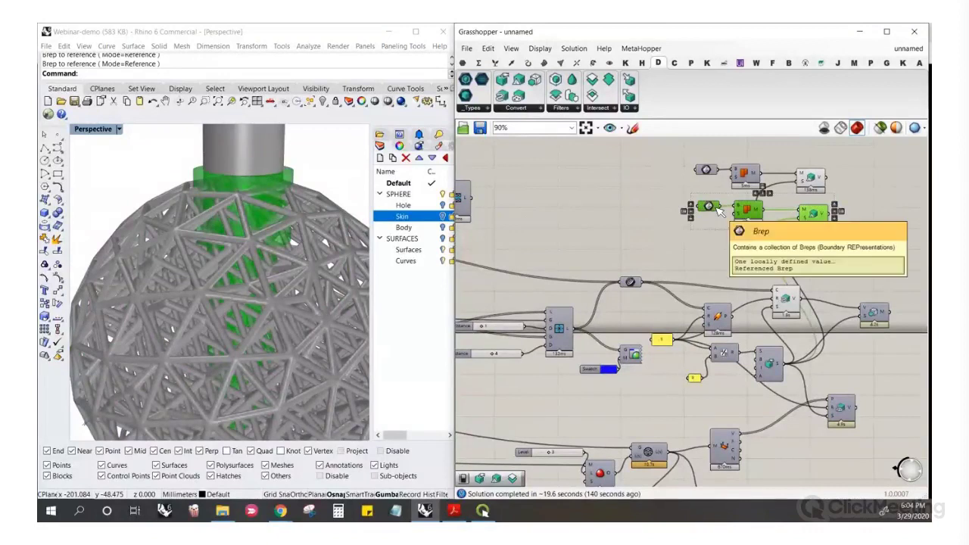
key(ctrl+c)
key(ctrl+v)
drag(755, 215, 760, 253)
click(855, 225)
Bring the copied chain's Brep parameter beside the main sphere geometry parameter at the start of the definition and connect the sphere geometry into it
scroll(856, 227, down, 2)
scroll(852, 248, down, 3)
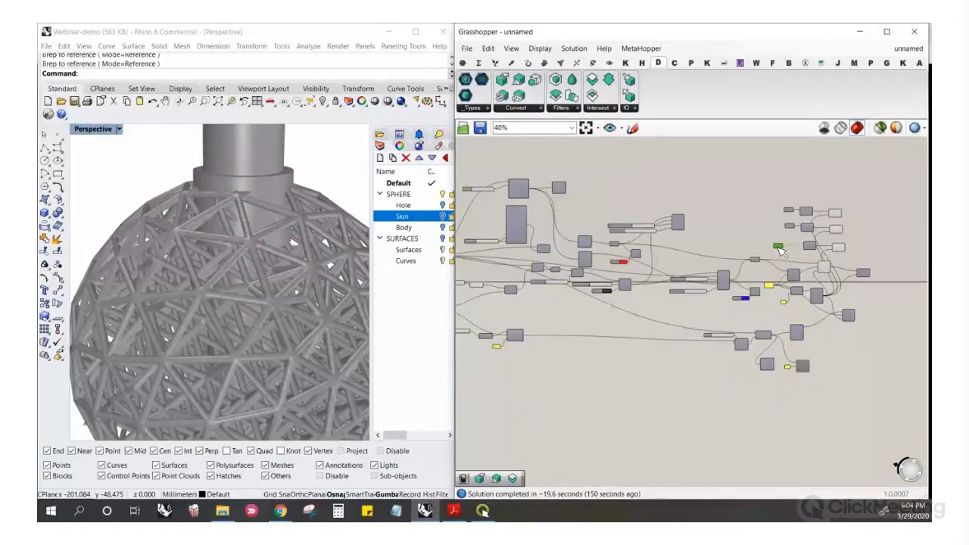
scroll(779, 252, up, 4)
click(763, 240)
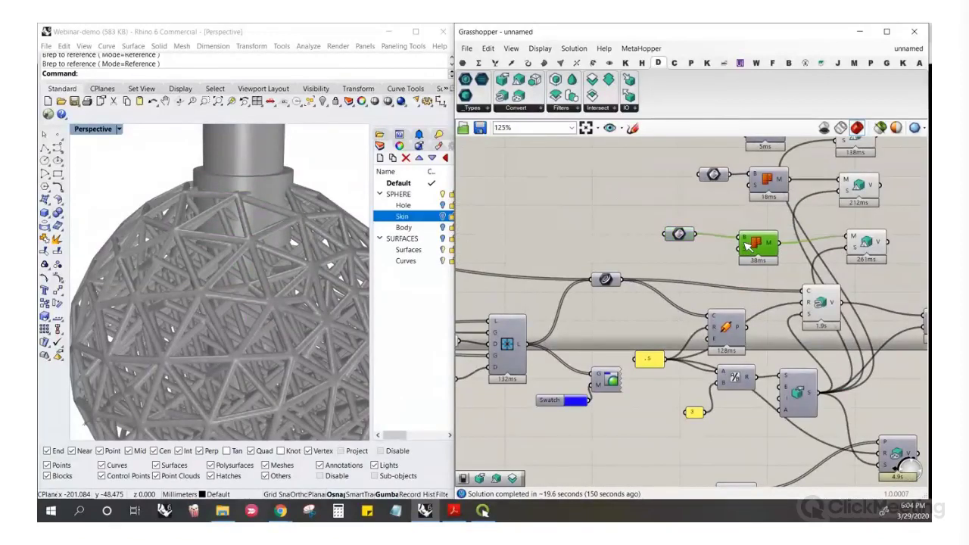
scroll(718, 248, down, 3)
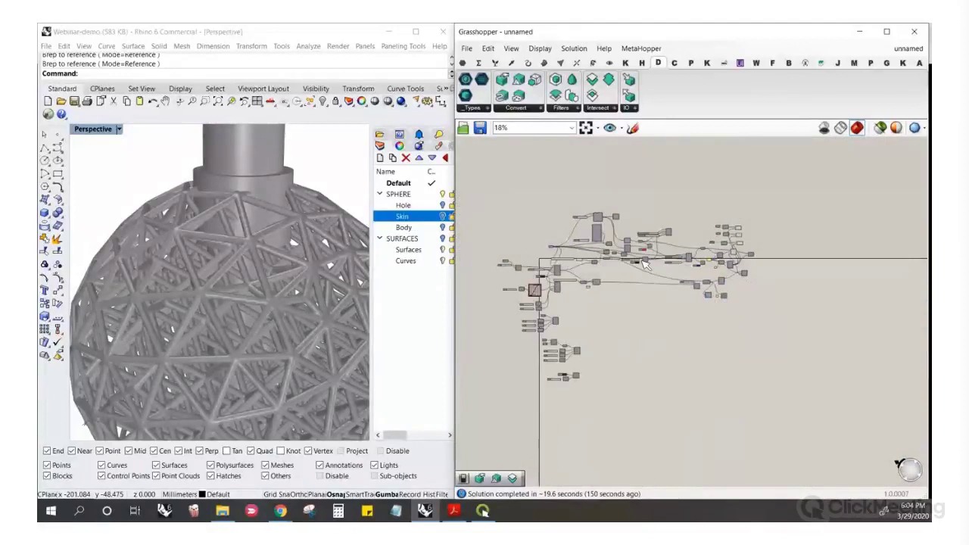
scroll(548, 259, up, 4)
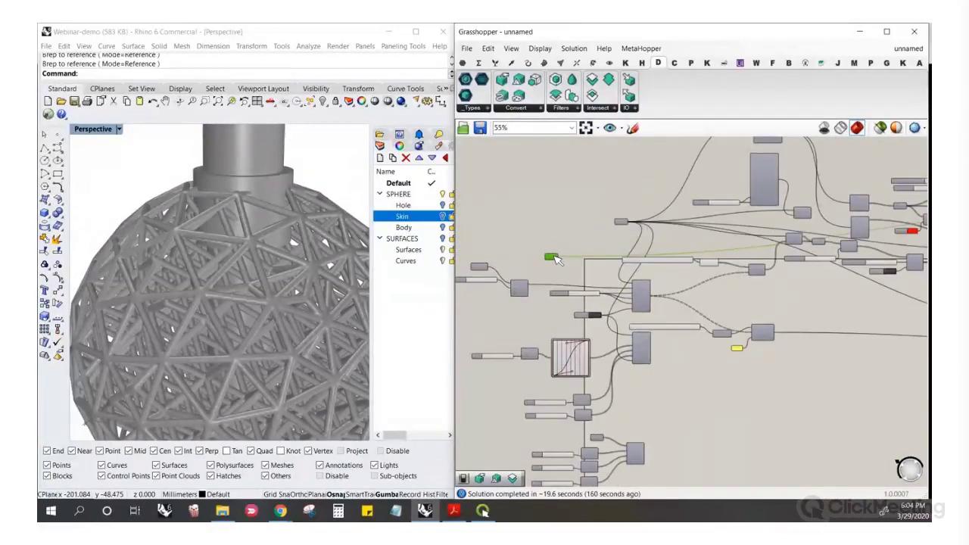
drag(555, 260, 653, 238)
scroll(640, 224, up, 4)
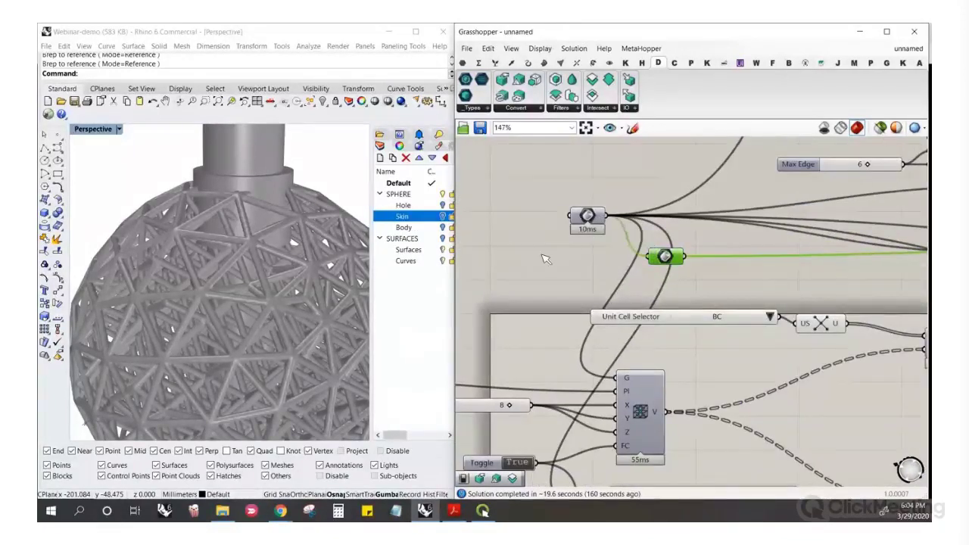
Move the connected Brep parameter back beside its Mesh Brep component and select the sphere's Mesh to Volume component to check it
scroll(546, 257, down, 5)
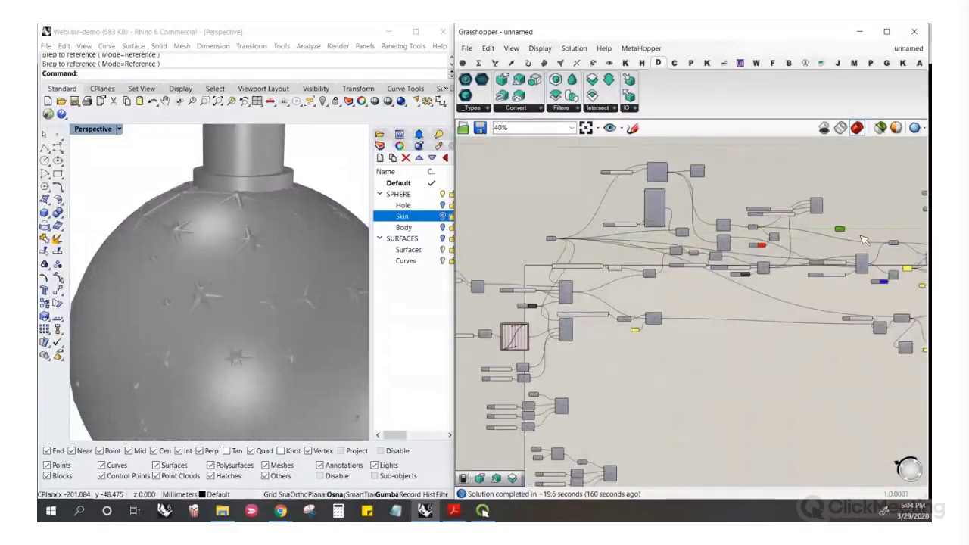
drag(864, 240, 884, 233)
right_drag(898, 237, 724, 258)
scroll(725, 258, up, 4)
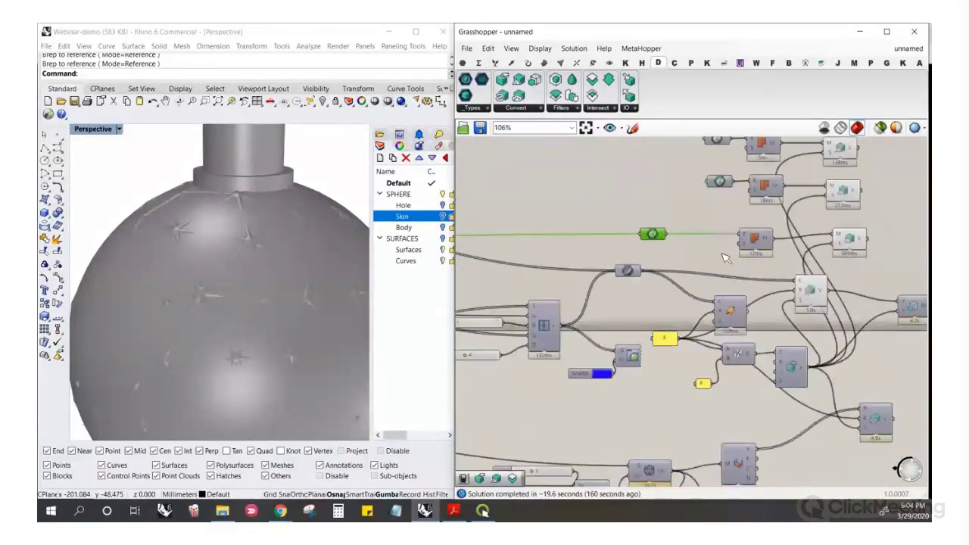
drag(656, 236, 705, 237)
click(860, 246)
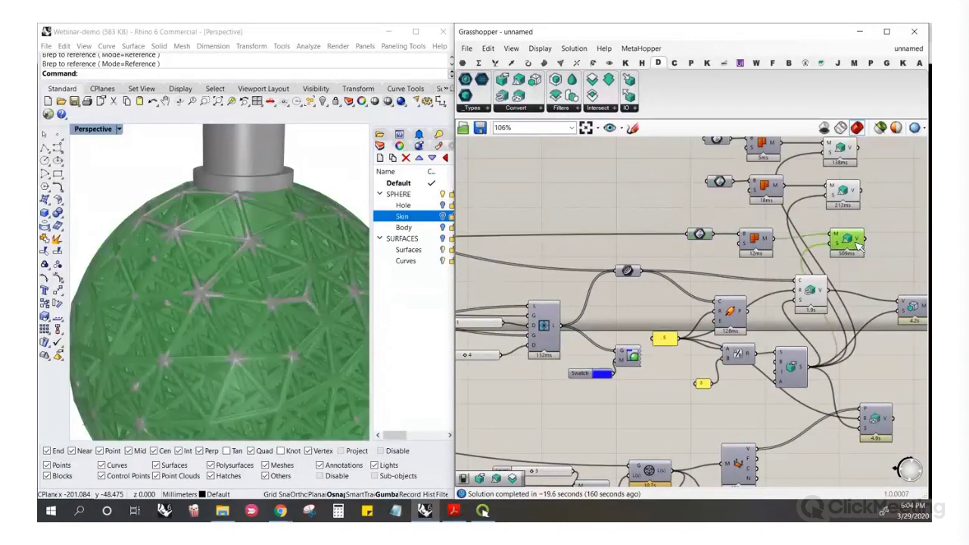
Add a Dendro Volume Intersection component to the right of the sphere and lattice volume components
scroll(735, 255, down, 4)
scroll(821, 224, up, 3)
click(734, 313)
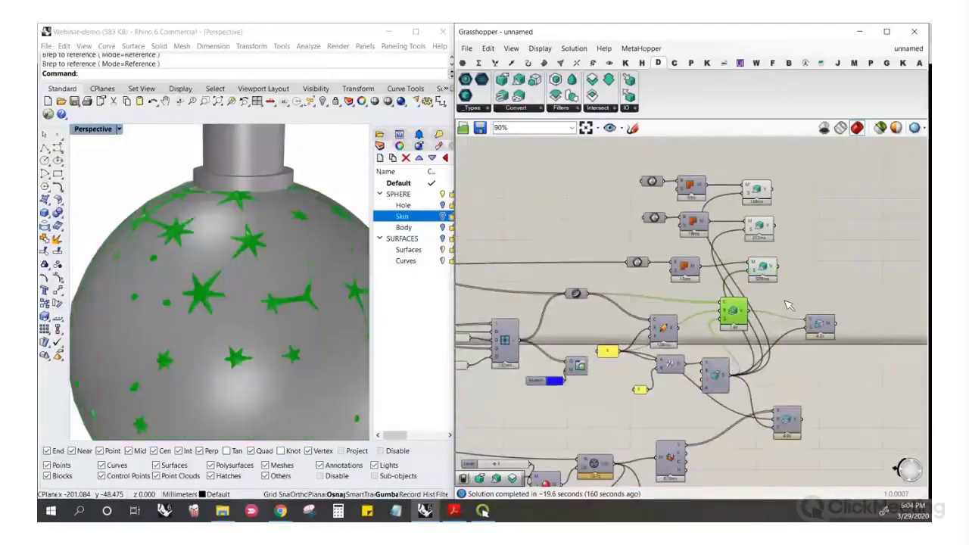
click(828, 264)
click(600, 109)
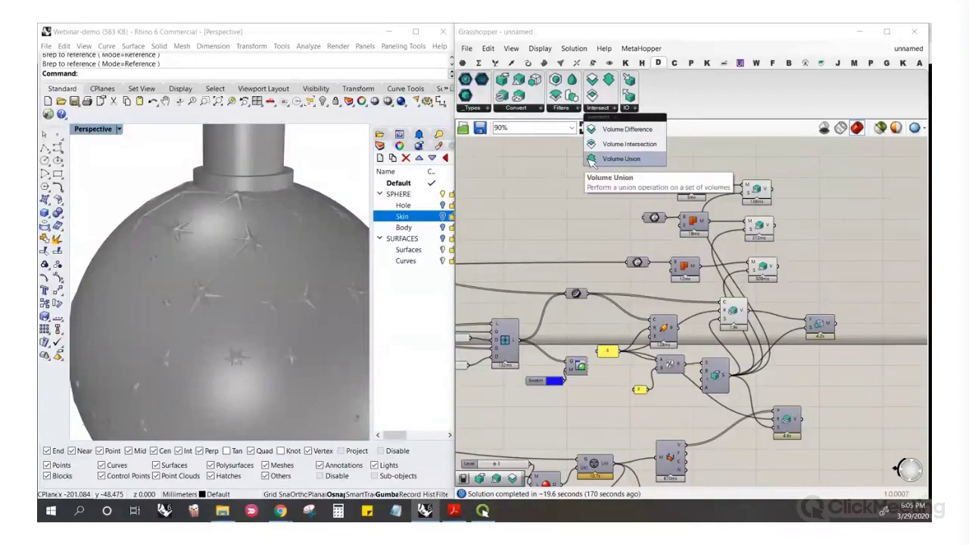
click(628, 144)
click(829, 283)
Move the volume-to-mesh component down, and connect the sphere volume to input A and the lattice volume to input B of Volume Intersection
click(744, 307)
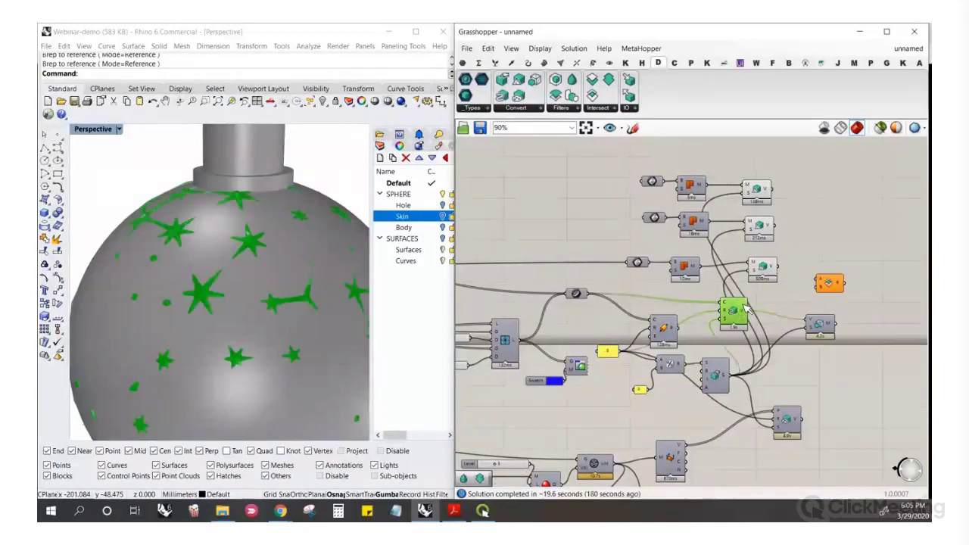
click(763, 267)
click(793, 287)
drag(817, 325, 826, 341)
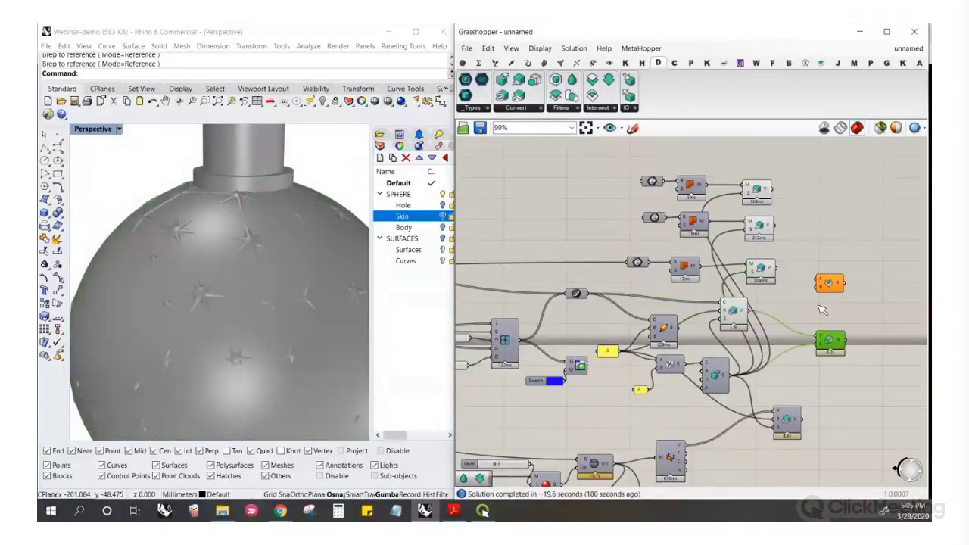
click(818, 306)
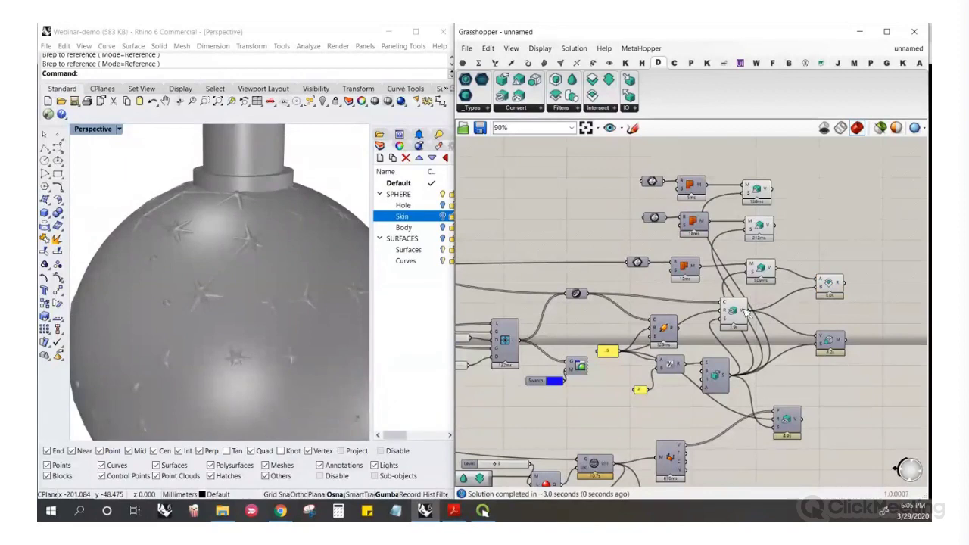
Turn off the preview of the curve-based lattice volume and the sphere's Mesh to Volume component
right_click(738, 311)
click(757, 333)
right_click(765, 269)
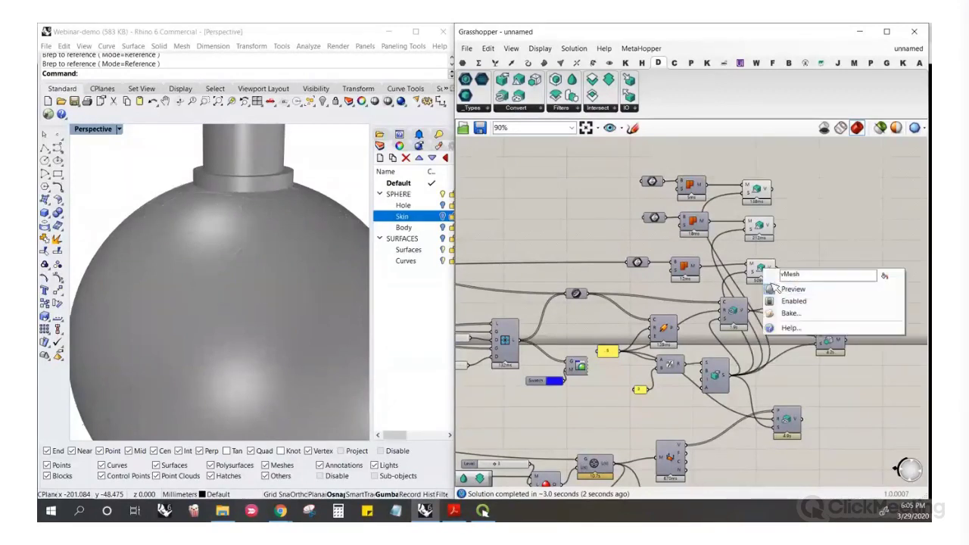
click(787, 289)
Examine the intersected lattice up close, checking how the struts are trimmed at the sphere's outer surface
right_drag(302, 307, 227, 292)
scroll(174, 277, down, 4)
scroll(150, 280, up, 12)
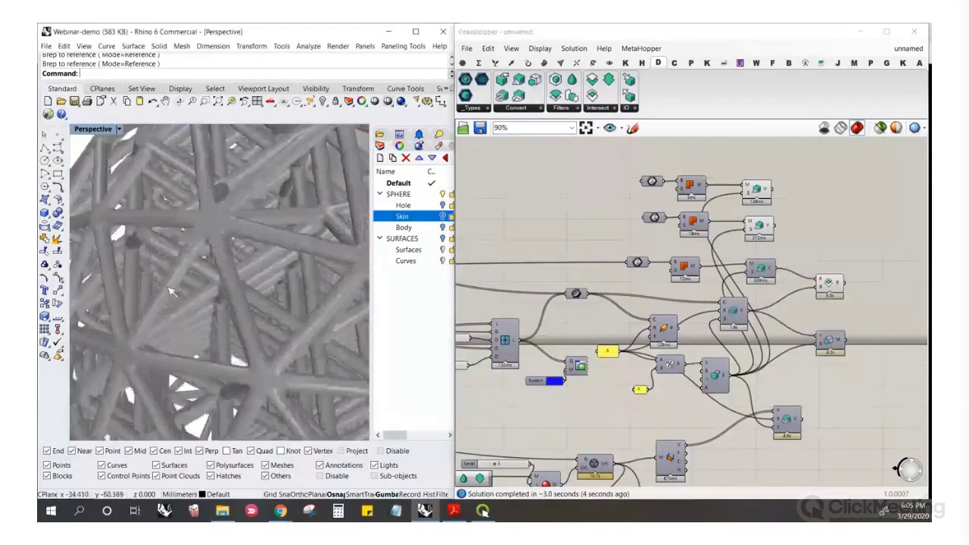
scroll(150, 280, down, 8)
scroll(221, 181, up, 10)
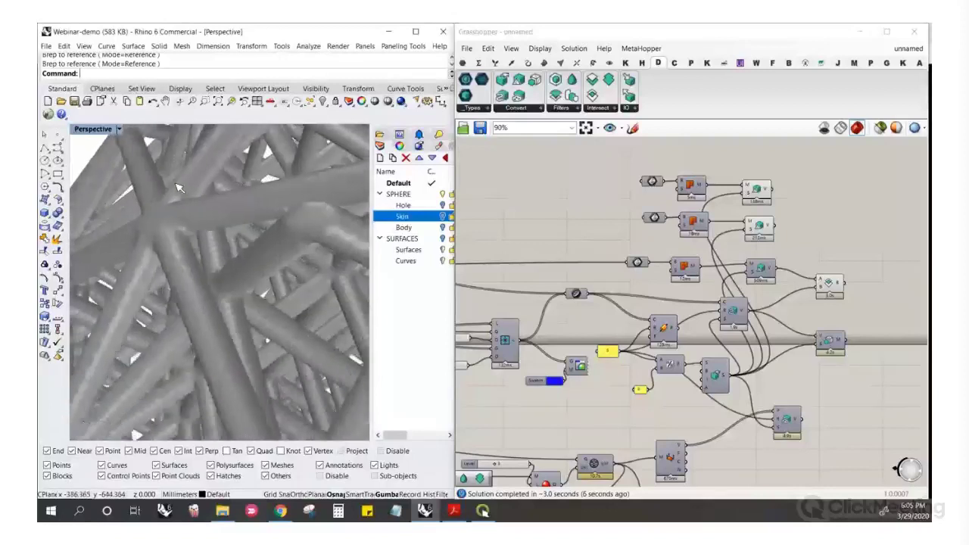
scroll(221, 180, down, 8)
scroll(121, 261, up, 8)
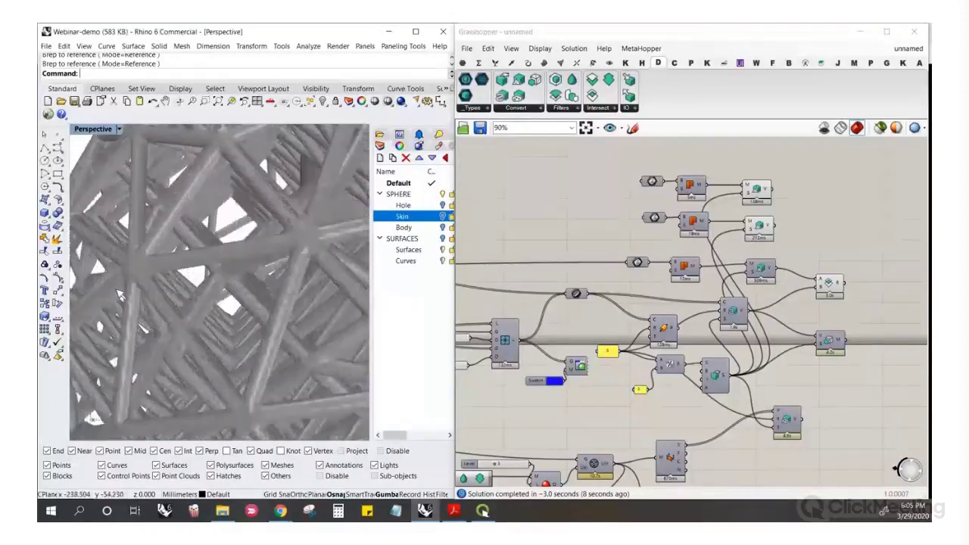
scroll(139, 231, down, 8)
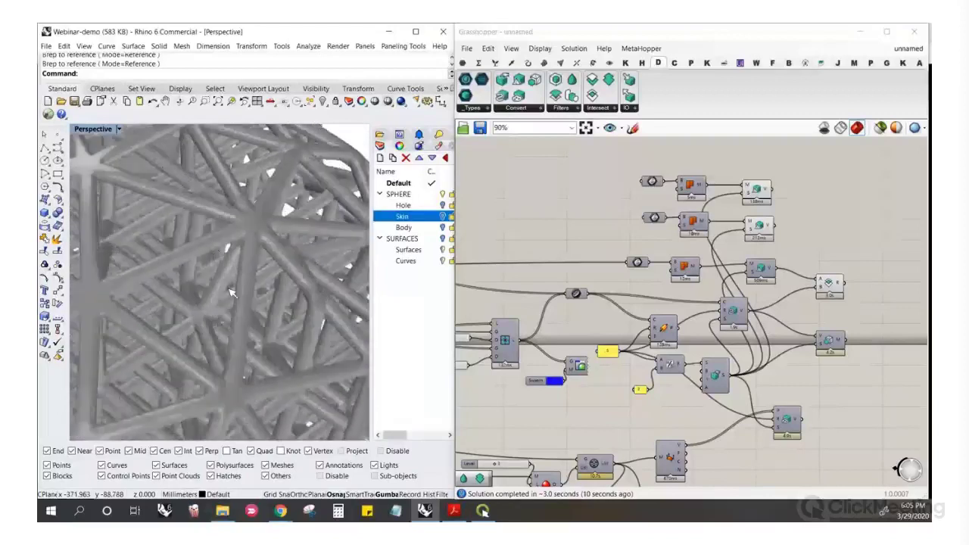
scroll(168, 262, up, 3)
scroll(168, 262, up, 6)
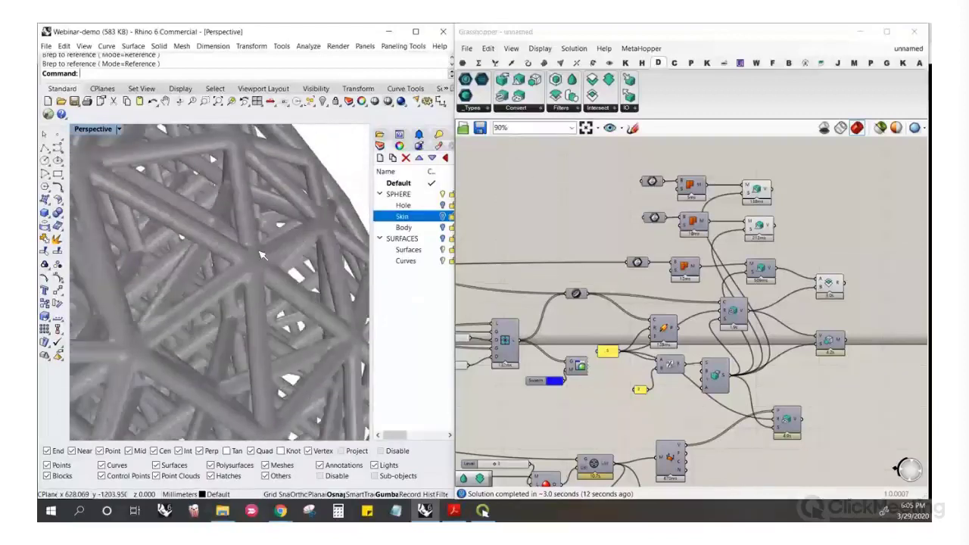
scroll(302, 282, up, 5)
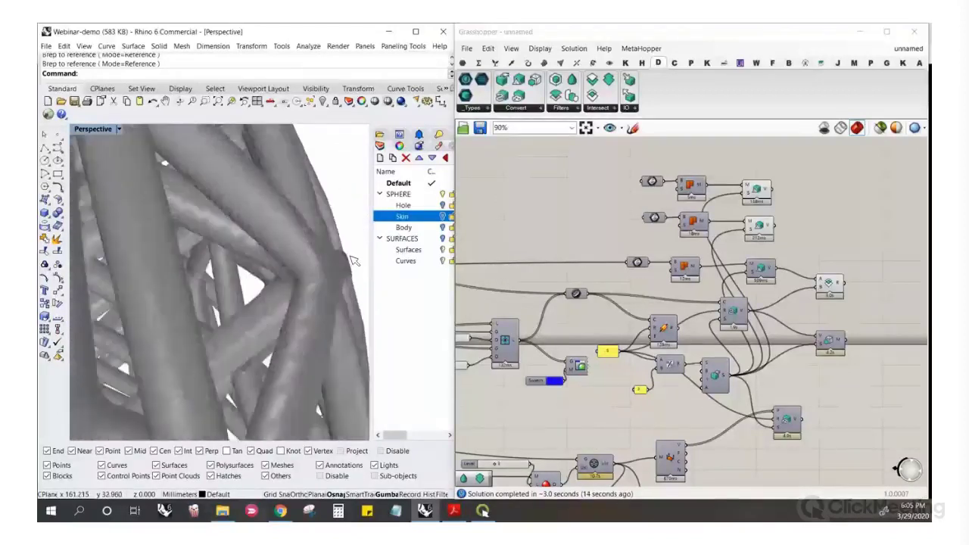
scroll(318, 280, up, 5)
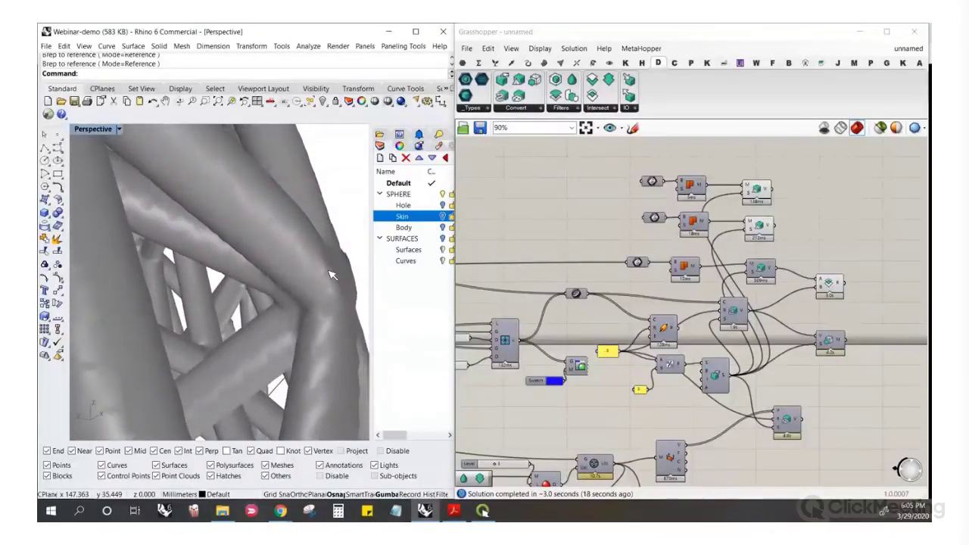
scroll(327, 274, down, 10)
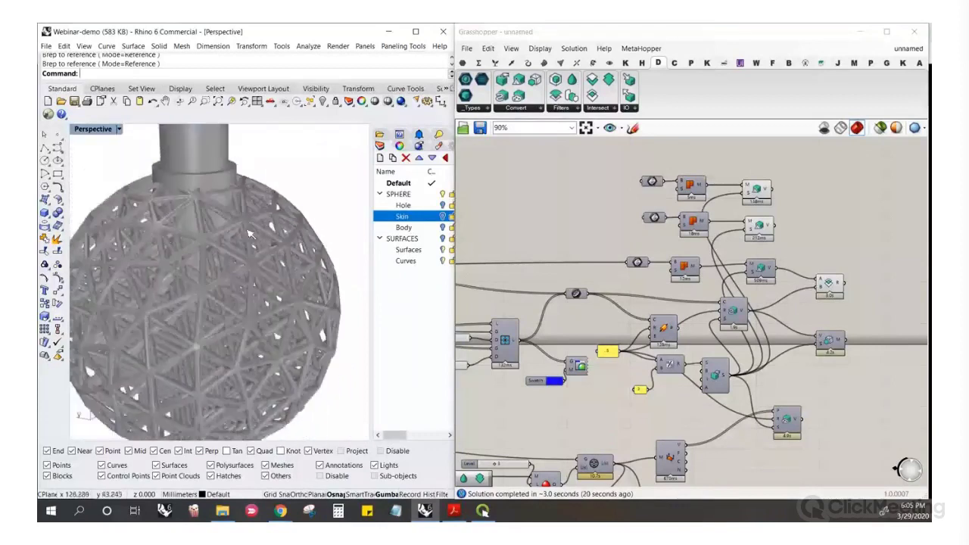
scroll(179, 249, up, 8)
scroll(180, 249, down, 8)
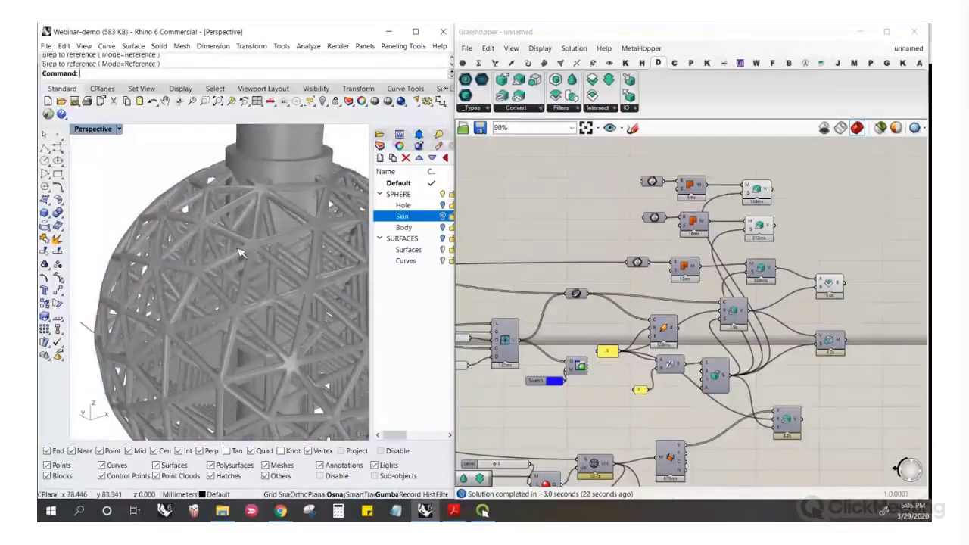
Review the definition from the source Brep parameter through the mesh settings to the volume components
right_drag(266, 250, 333, 261)
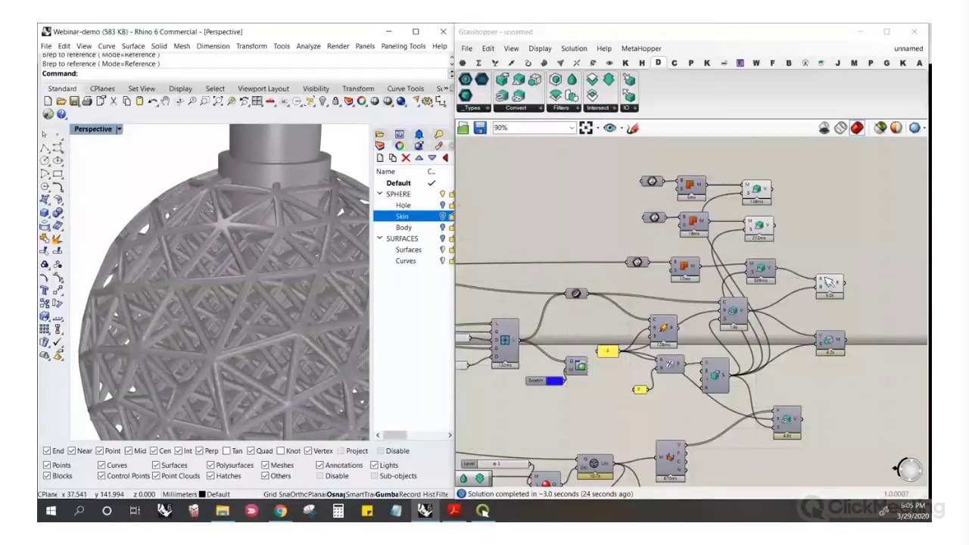
scroll(829, 282, down, 4)
scroll(579, 295, up, 6)
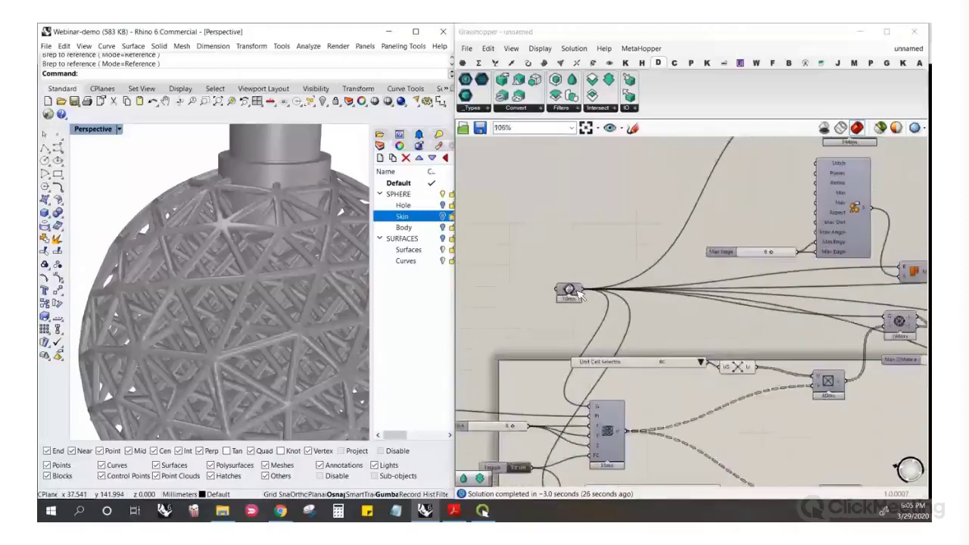
scroll(579, 295, up, 3)
click(571, 293)
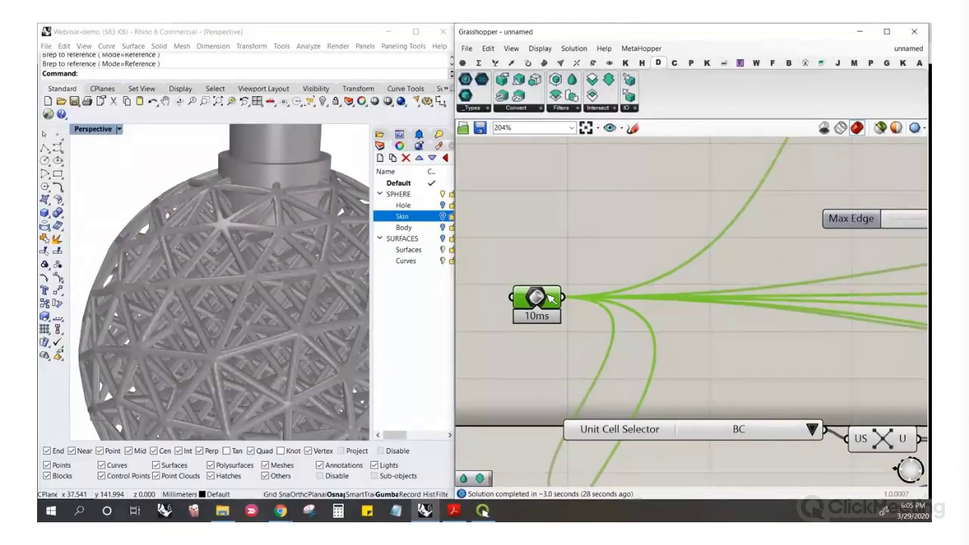
scroll(490, 299, down, 5)
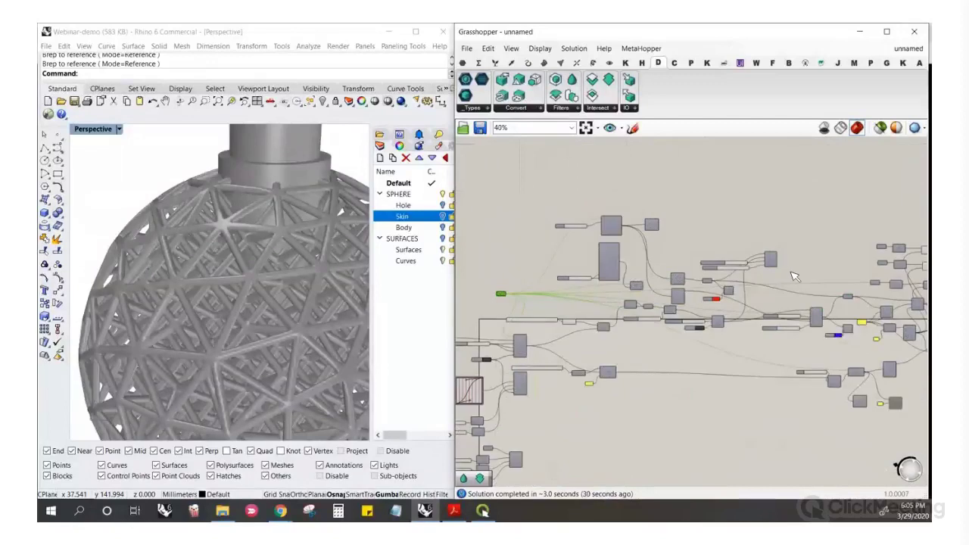
scroll(768, 270, up, 3)
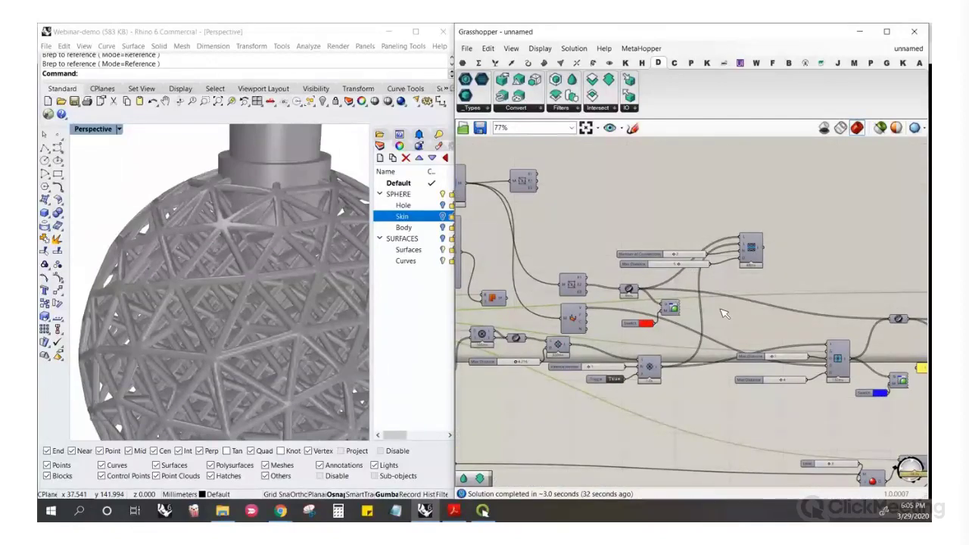
scroll(706, 310, down, 2)
scroll(560, 284, up, 4)
click(559, 282)
drag(553, 276, 554, 278)
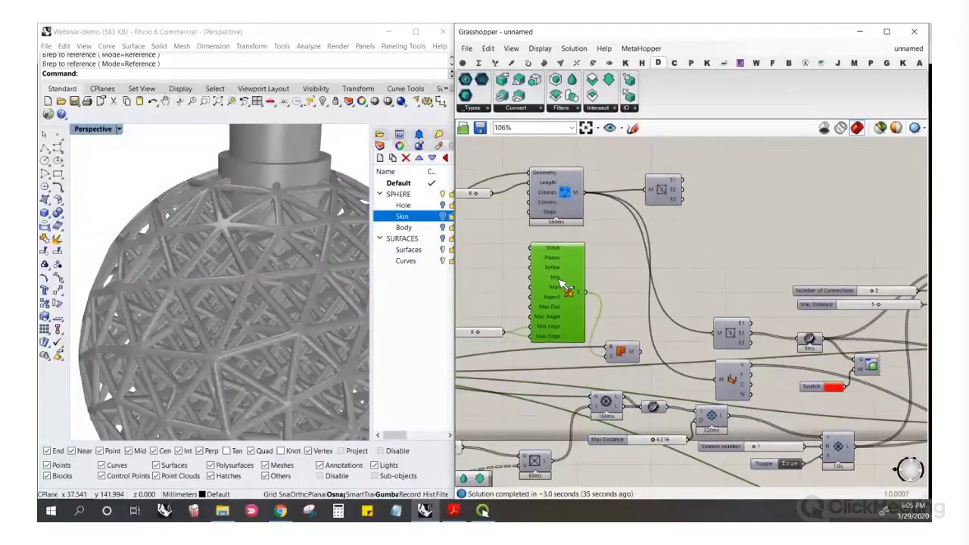
click(604, 275)
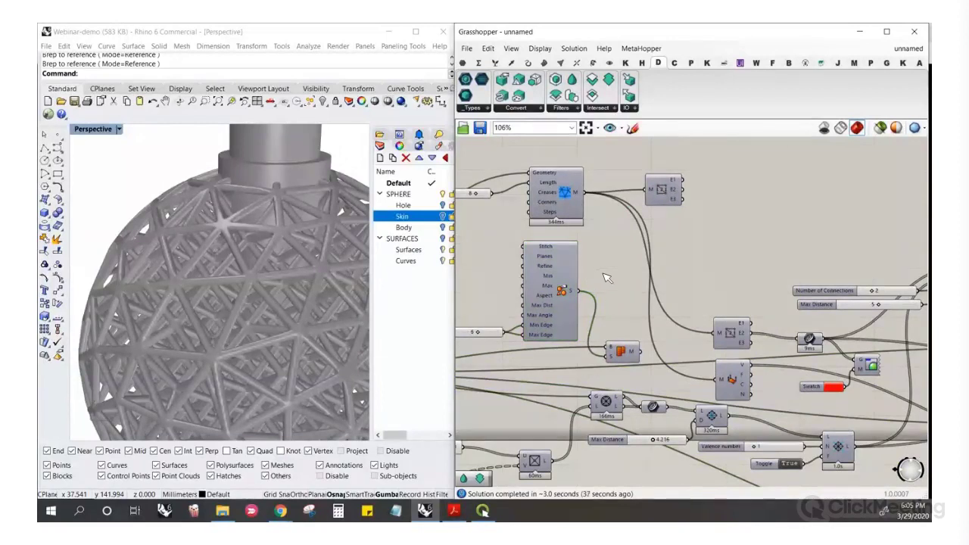
scroll(508, 263, down, 4)
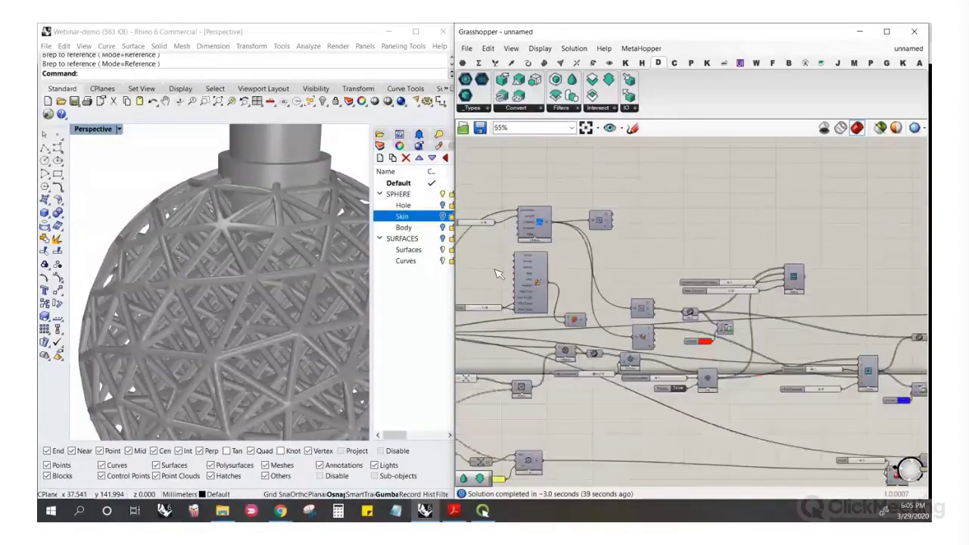
scroll(697, 277, up, 4)
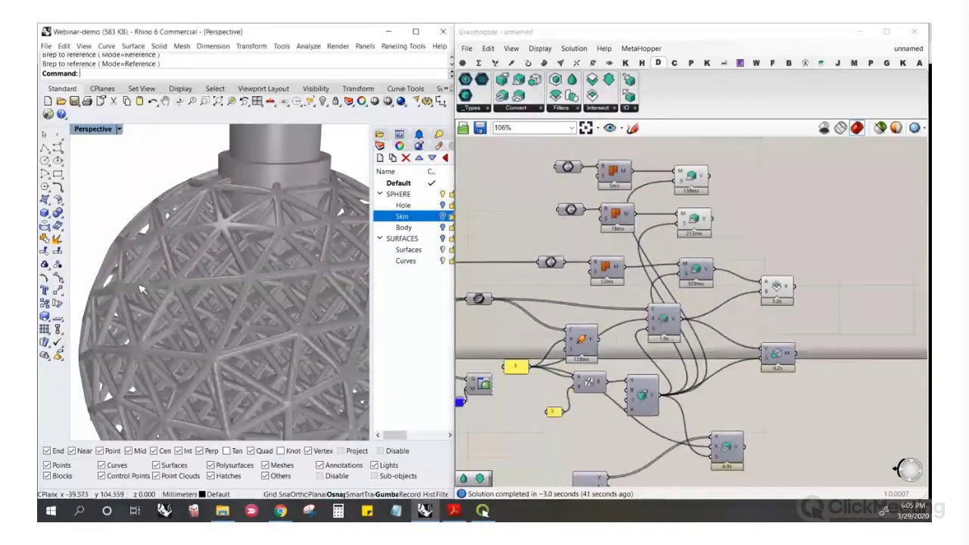
Examine the intersected lattice from several angles, checking the strut ends along the sphere's outline
scroll(266, 231, up, 8)
right_drag(266, 228, 171, 220)
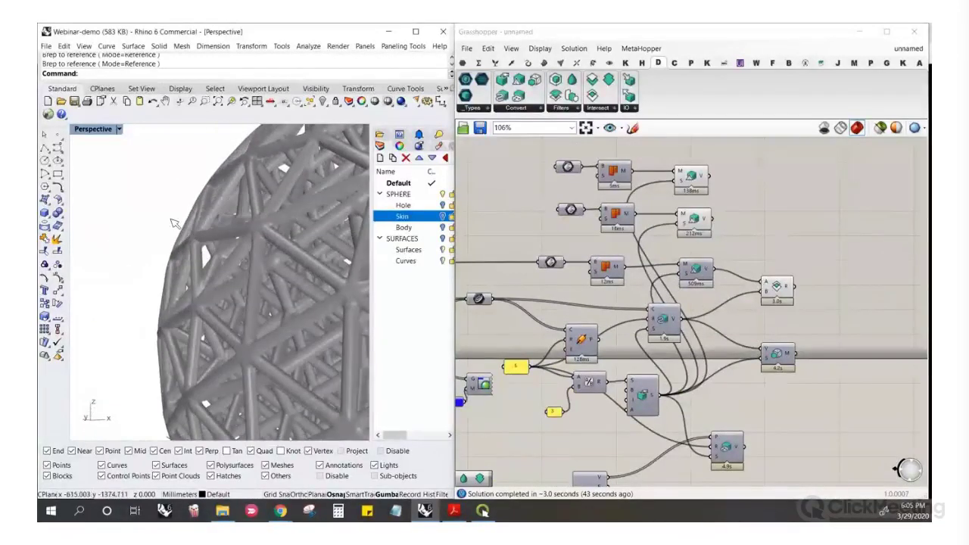
scroll(201, 299, down, 5)
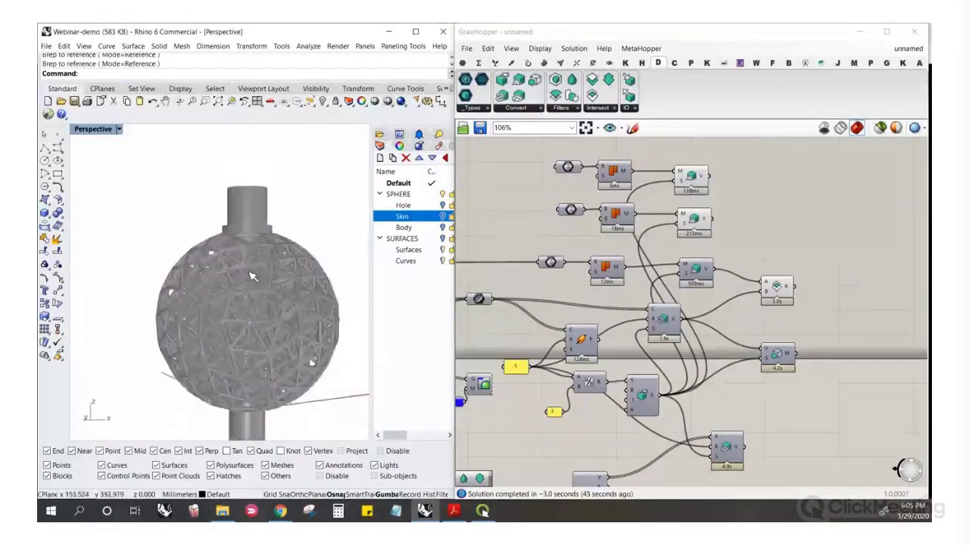
scroll(227, 303, up, 5)
scroll(264, 311, down, 5)
scroll(265, 310, up, 8)
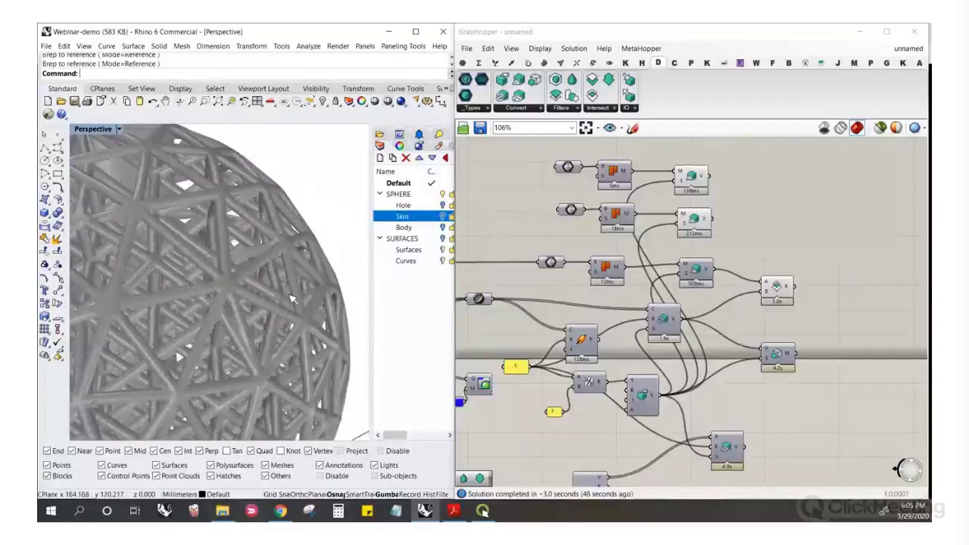
right_drag(361, 296, 363, 263)
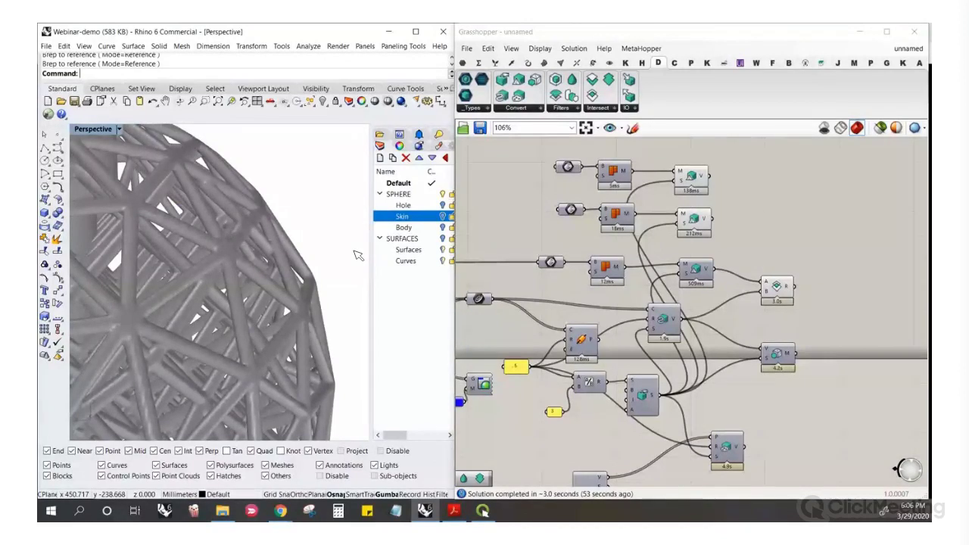
scroll(333, 250, down, 8)
scroll(242, 246, up, 4)
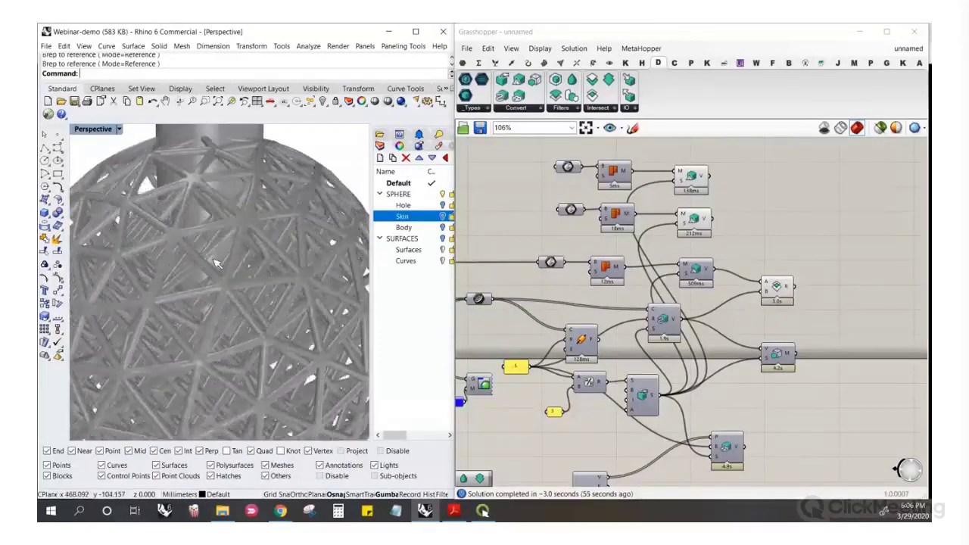
right_drag(235, 246, 280, 271)
Add a second Volume Intersection above the existing one, connecting the Skin volume to input A and the sphere body volume to input B
mouse_move(778, 287)
mouse_down()
mouse_move(771, 312)
mouse_move(773, 303)
mouse_up()
click(757, 276)
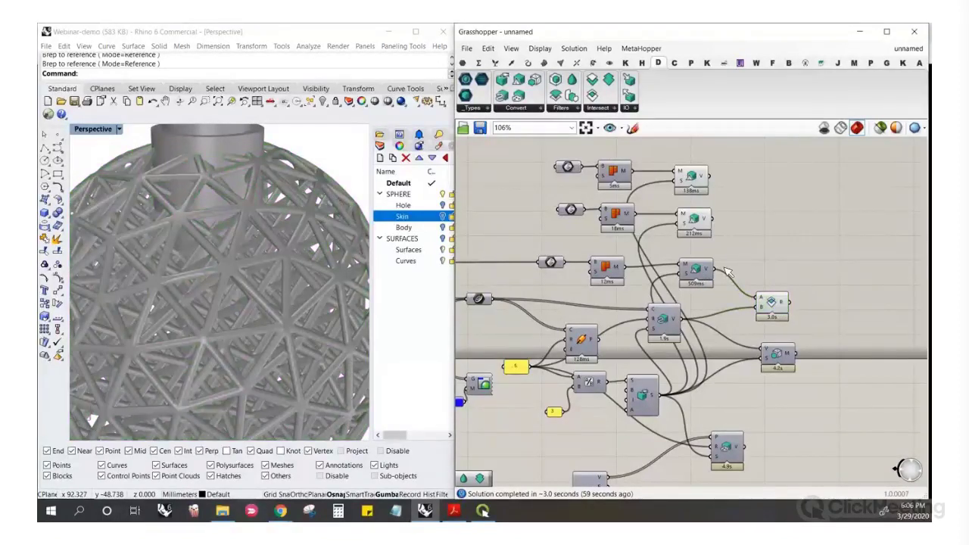
click(594, 108)
click(781, 249)
drag(766, 241, 717, 218)
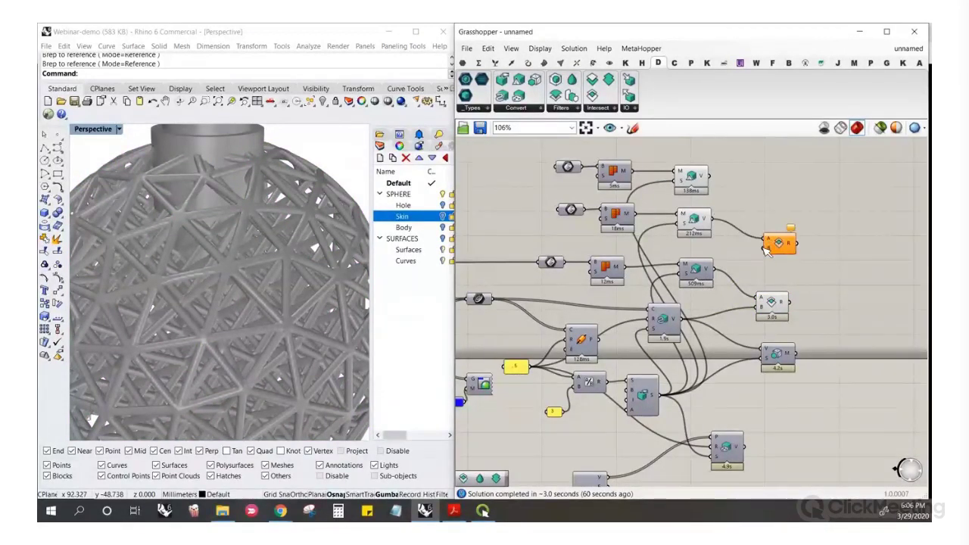
click(697, 220)
right_drag(240, 185, 242, 220)
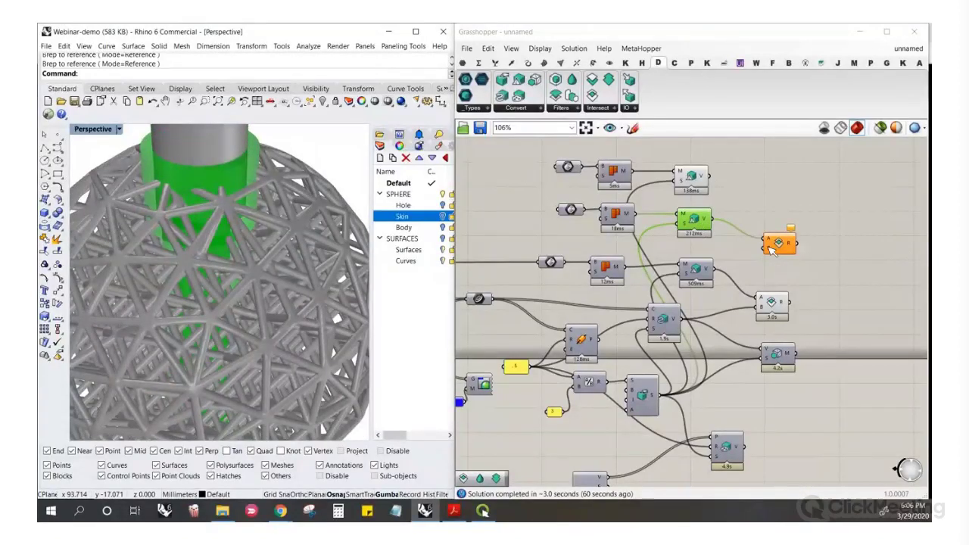
drag(768, 248, 715, 267)
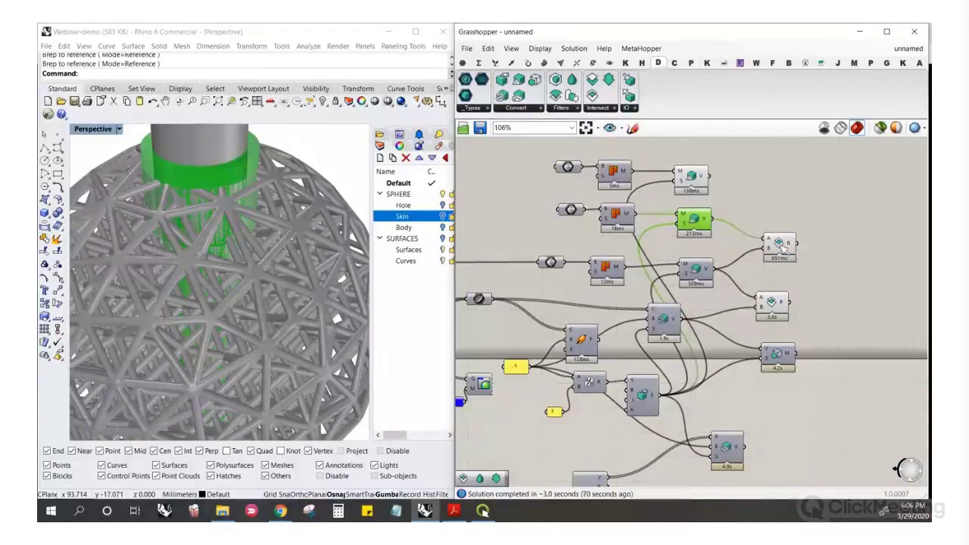
Turn off the preview of the Skin and Hole Mesh to Volume components, and view the lattice from above
right_click(696, 224)
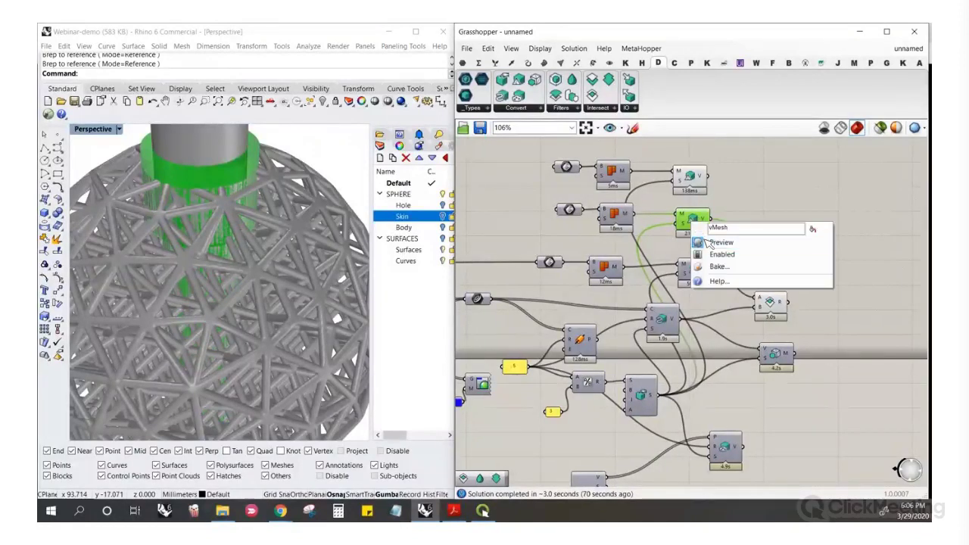
click(711, 242)
right_click(686, 176)
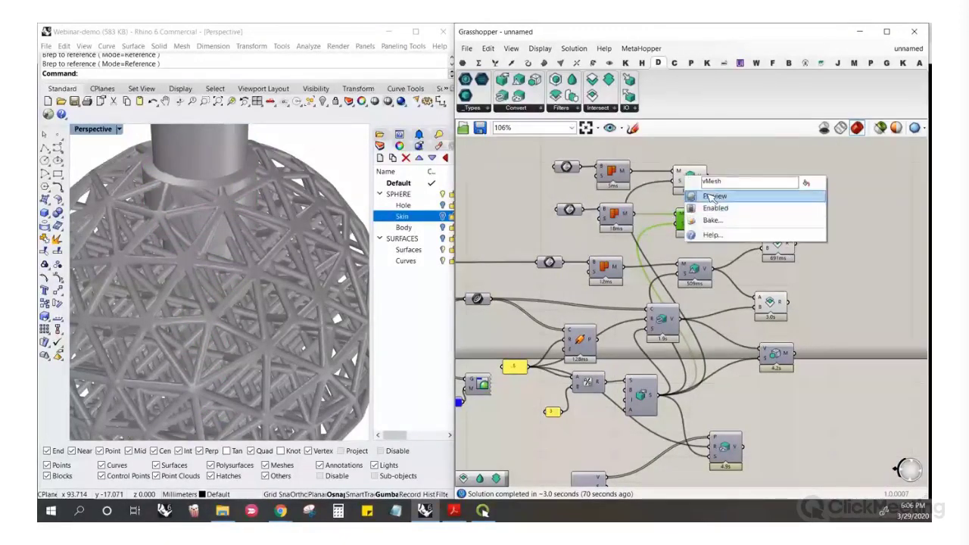
click(712, 198)
right_drag(298, 182, 285, 384)
scroll(290, 255, up, 4)
scroll(290, 255, down, 8)
Add a Volume Union component, flatten its V input, and connect the results of both Volume Intersection components
drag(780, 303, 793, 295)
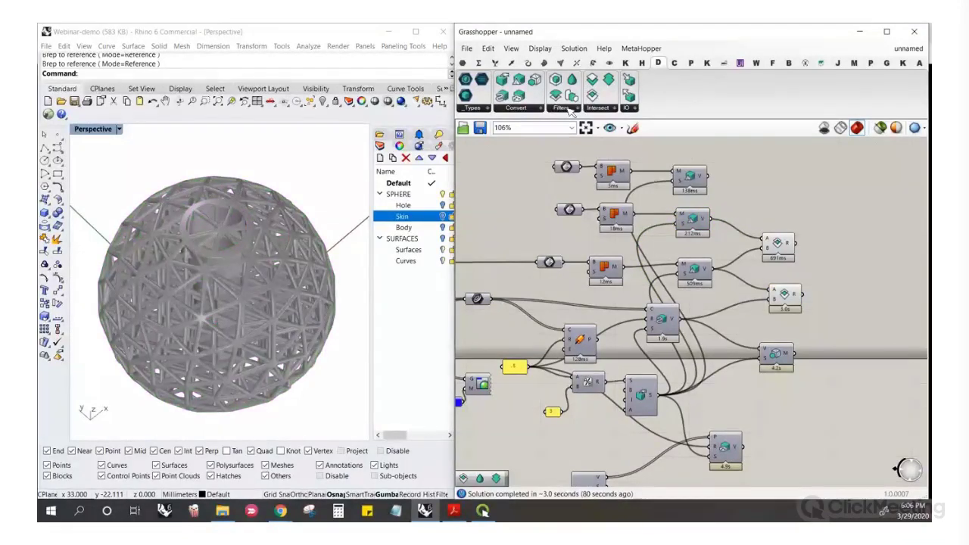
click(603, 110)
click(616, 157)
click(860, 277)
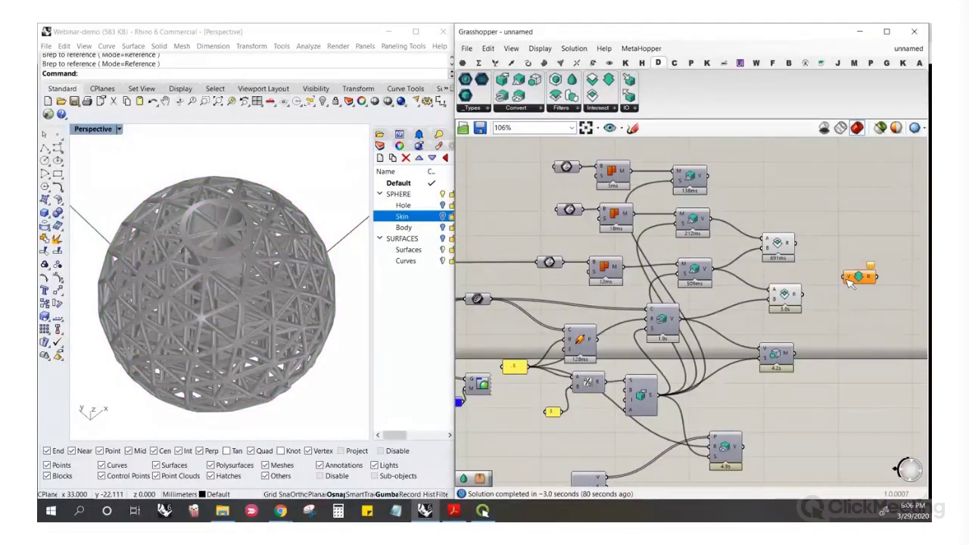
scroll(856, 279, up, 2)
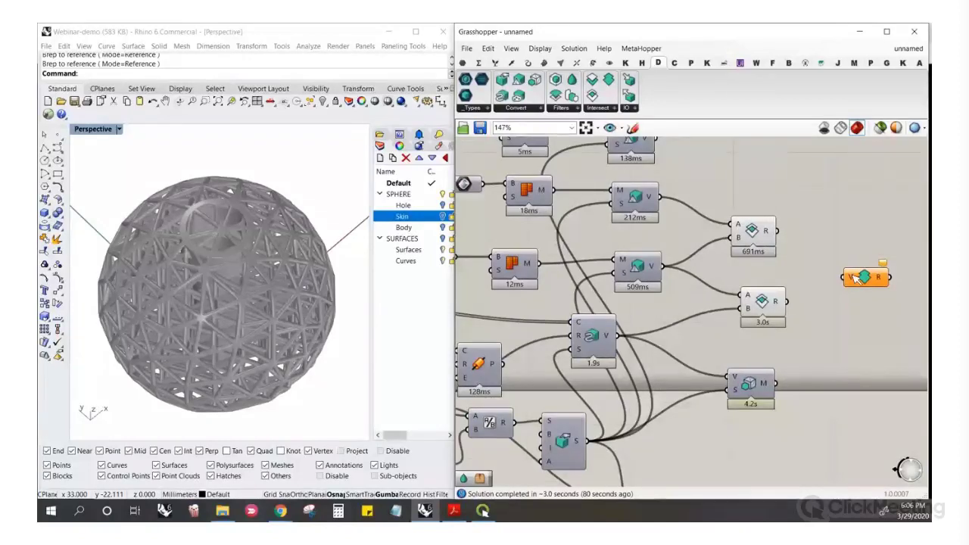
right_click(856, 279)
click(833, 358)
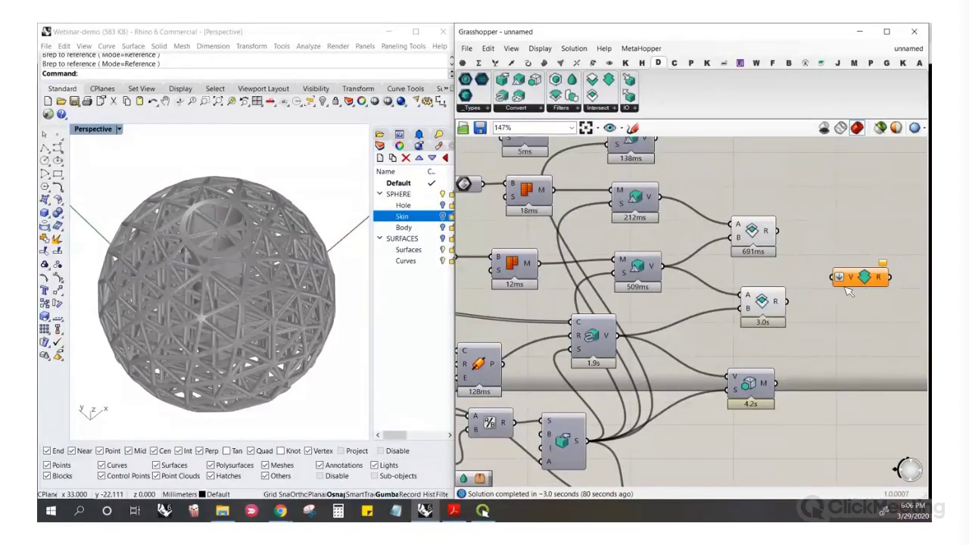
drag(783, 231, 776, 230)
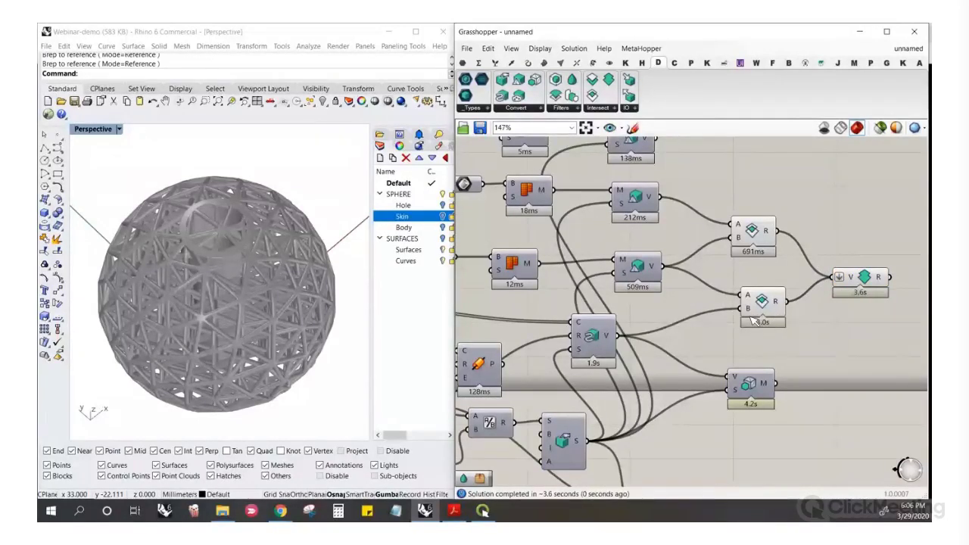
Turn off the preview of both Volume Intersection components
drag(722, 240, 716, 196)
middle_click(807, 167)
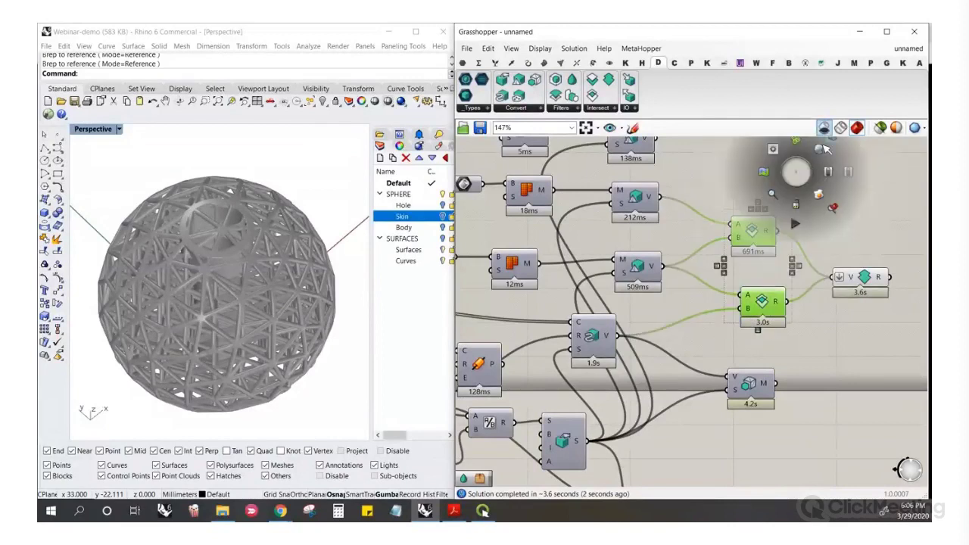
click(824, 134)
Examine the Volume Union result up close, checking how the lattice merges with the trimmed skin
click(873, 286)
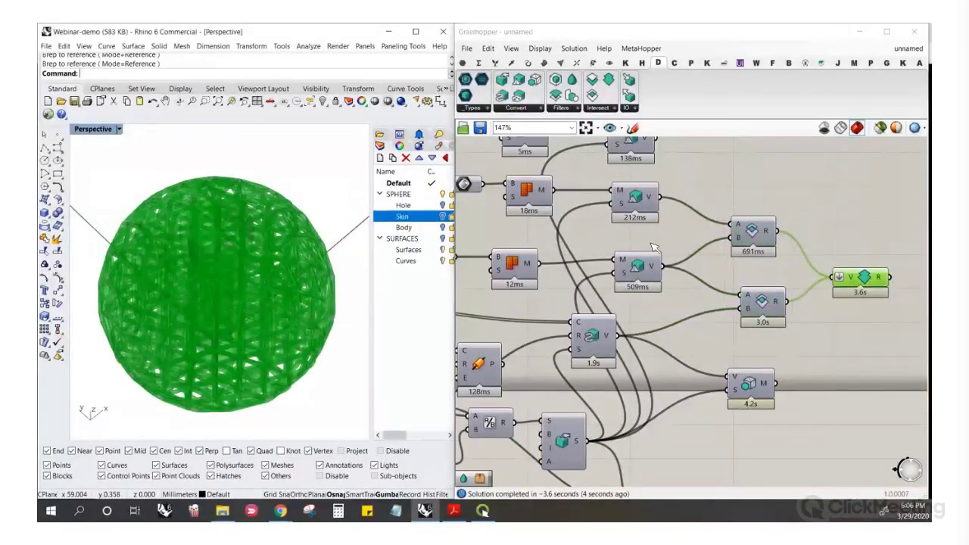
click(856, 200)
scroll(223, 231, up, 10)
right_drag(201, 265, 222, 322)
scroll(212, 288, down, 5)
scroll(782, 274, down, 3)
scroll(636, 227, up, 3)
Shift the Hole volume component slightly right and preview it briefly to check the cylinder against the skin opening
click(634, 219)
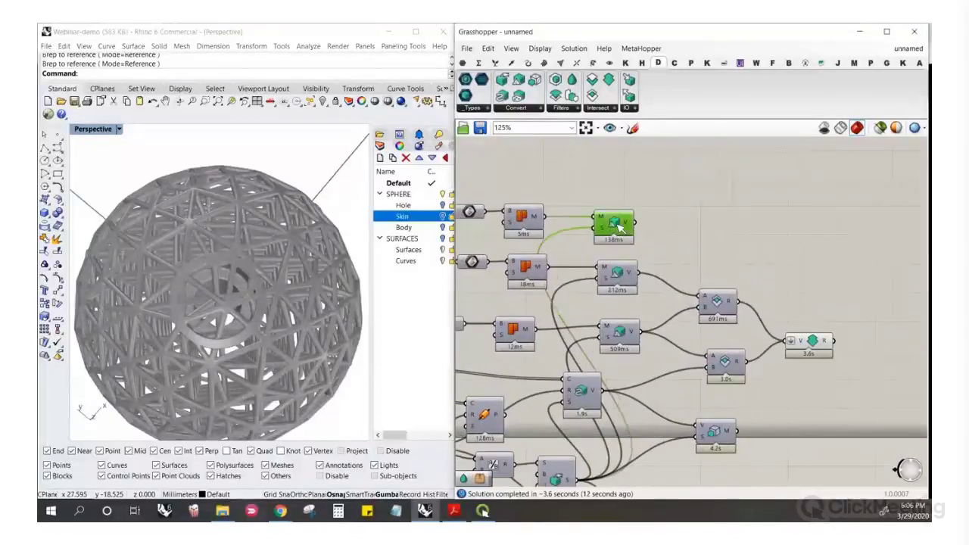
right_click(641, 225)
click(649, 240)
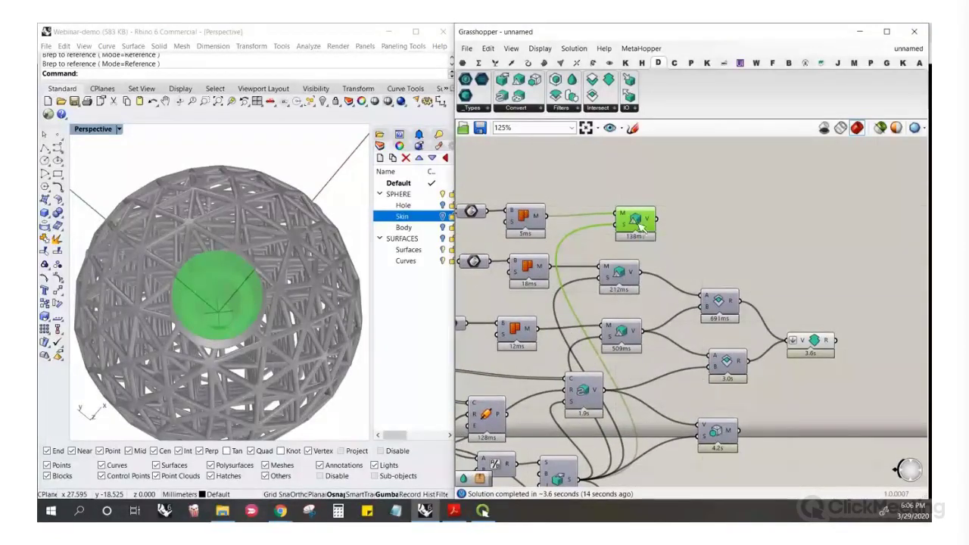
right_click(639, 224)
click(649, 242)
Add a Volume Difference component, connecting the Volume Union result to input A and the Hole volume to input B
click(610, 108)
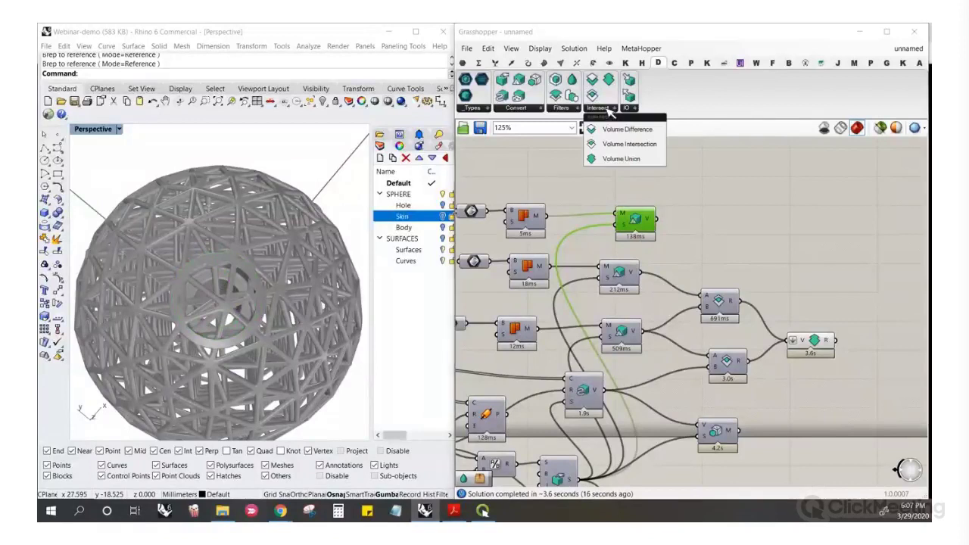
click(852, 287)
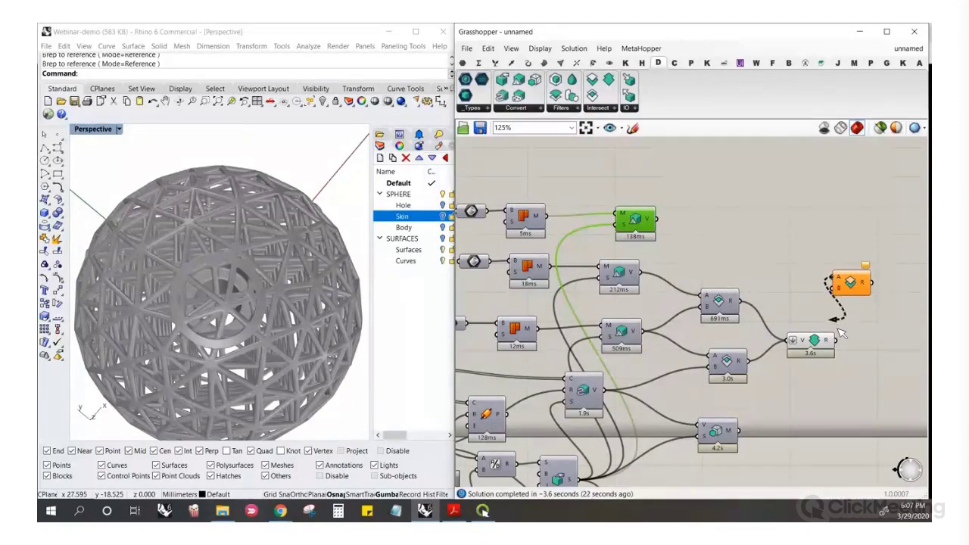
drag(837, 330, 837, 337)
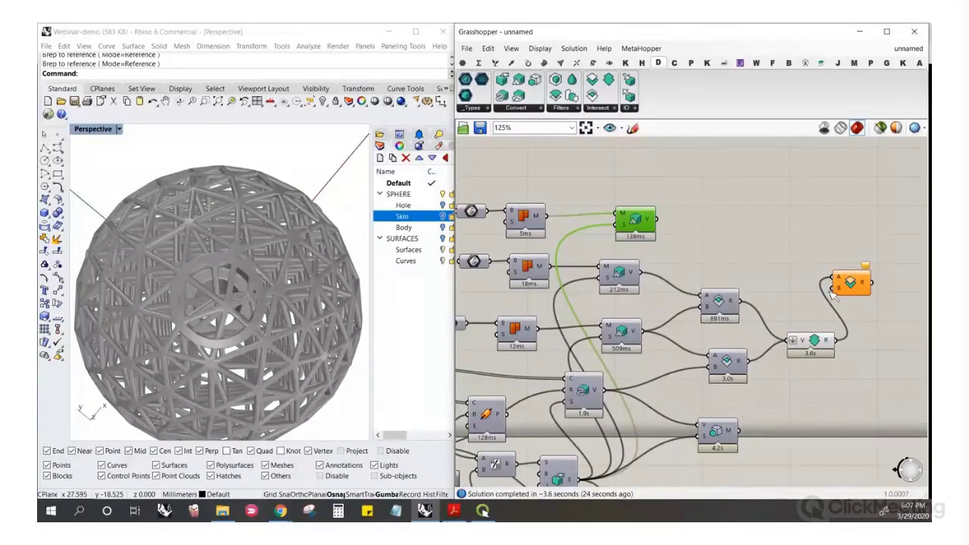
drag(831, 290, 745, 250)
drag(837, 292, 665, 231)
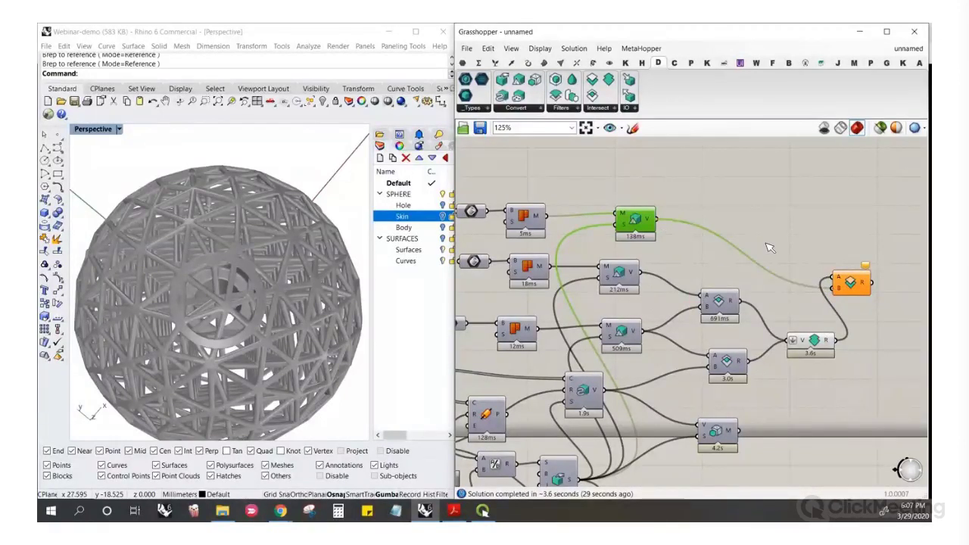
click(698, 237)
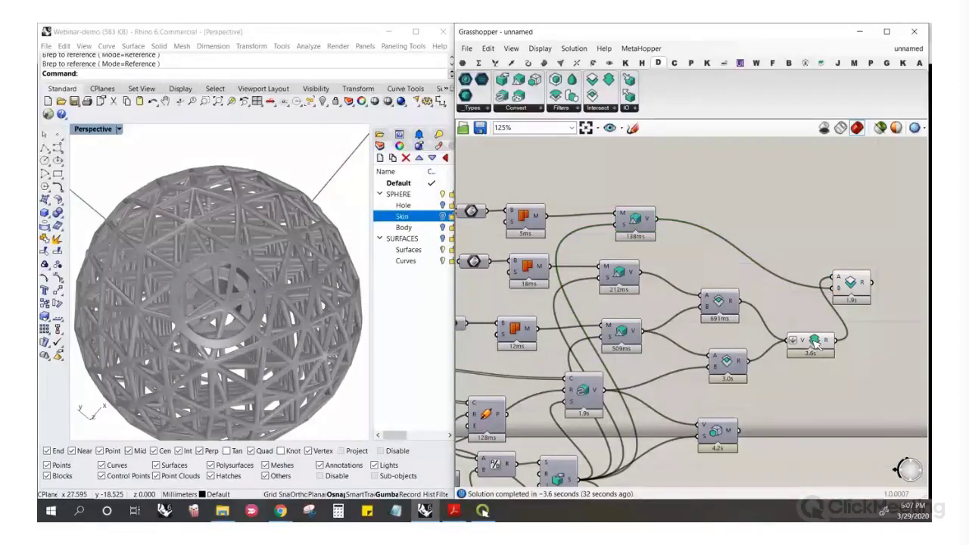
Turn off the preview of the Volume Union component and inspect the hole cut through the lattice sphere
right_click(815, 343)
click(825, 361)
scroll(240, 290, down, 4)
scroll(241, 293, up, 7)
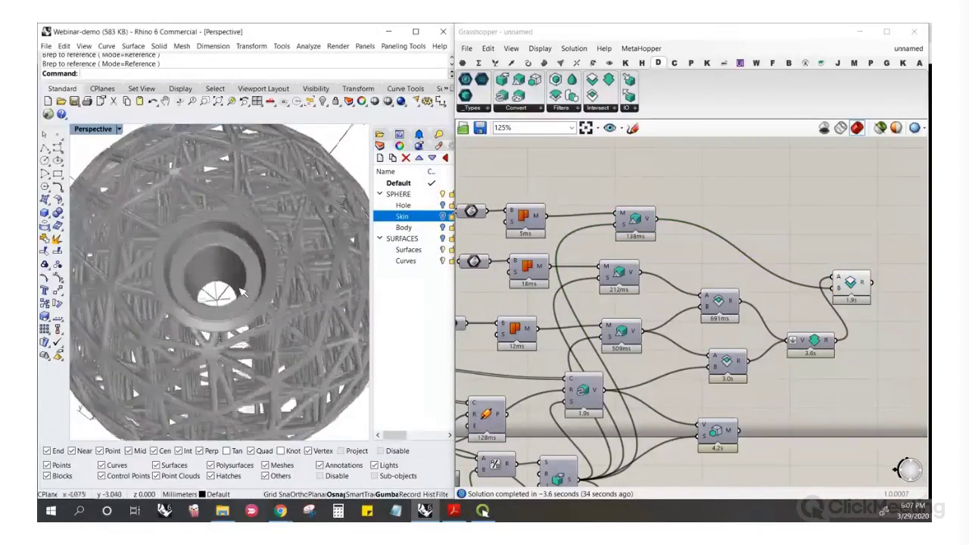
Examine the Volume Difference result from several angles, checking the cut hole, the ring and the lattice struts around it
right_drag(242, 291, 274, 318)
scroll(238, 299, down, 5)
scroll(274, 357, up, 8)
scroll(265, 288, down, 6)
scroll(288, 185, up, 8)
right_drag(292, 189, 230, 276)
scroll(177, 253, up, 6)
right_drag(177, 253, 288, 232)
scroll(240, 241, down, 8)
scroll(234, 227, up, 8)
scroll(288, 232, down, 8)
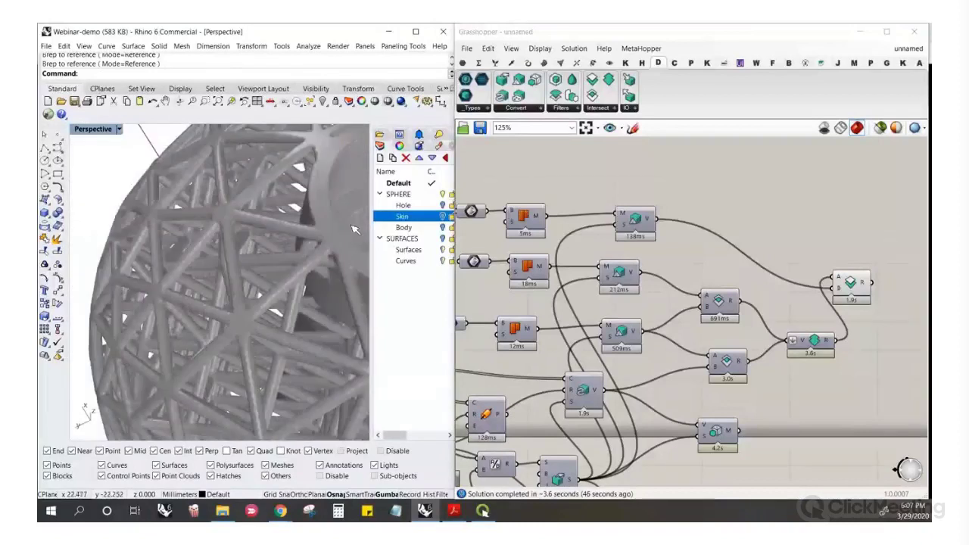
scroll(311, 241, up, 8)
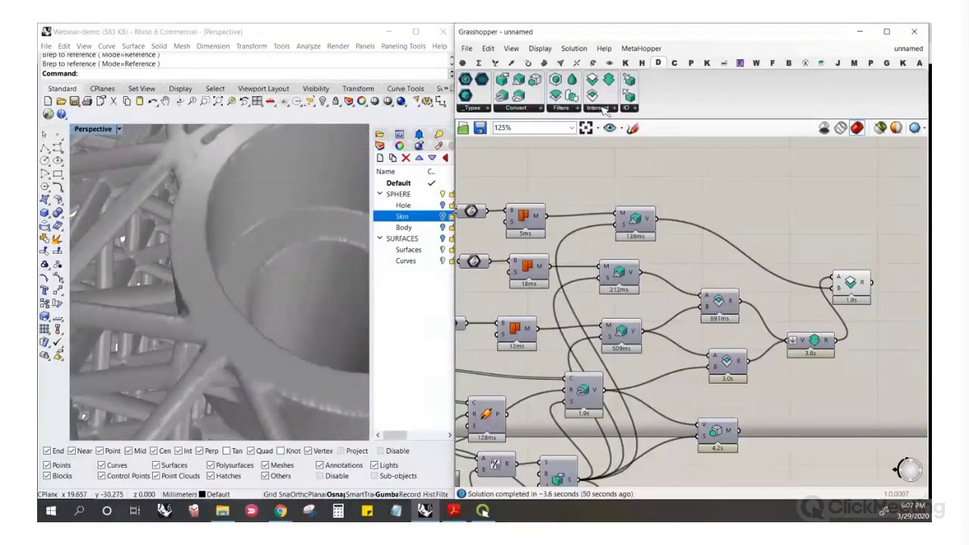
Add a Dendro Smooth Volume component fed by the Volume Difference result, and turn off the Volume Difference preview
click(563, 108)
click(583, 158)
click(897, 254)
scroll(759, 260, down, 2)
scroll(759, 260, up, 3)
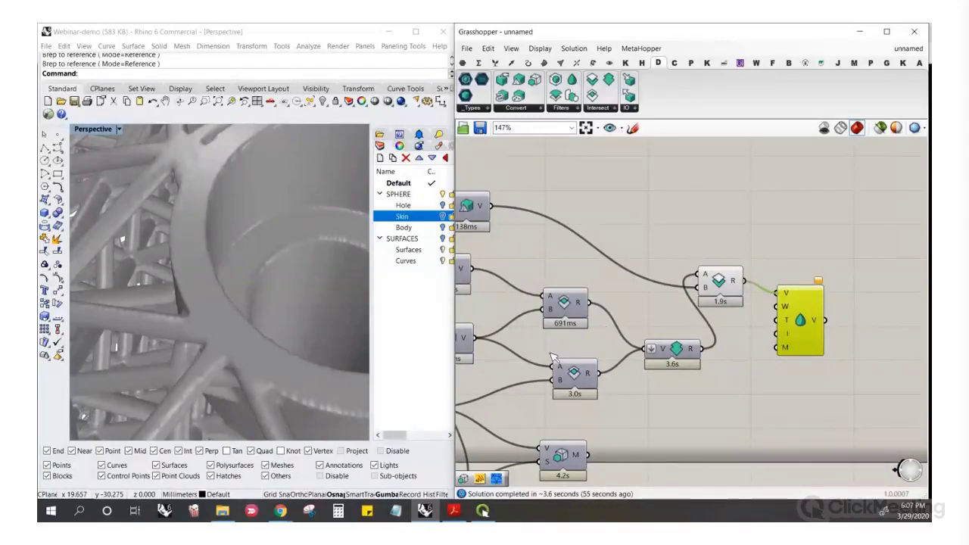
right_click(726, 284)
click(746, 298)
Inspect the smoothed lattice sphere close up around the hole and as a whole
click(245, 256)
right_drag(243, 251, 245, 200)
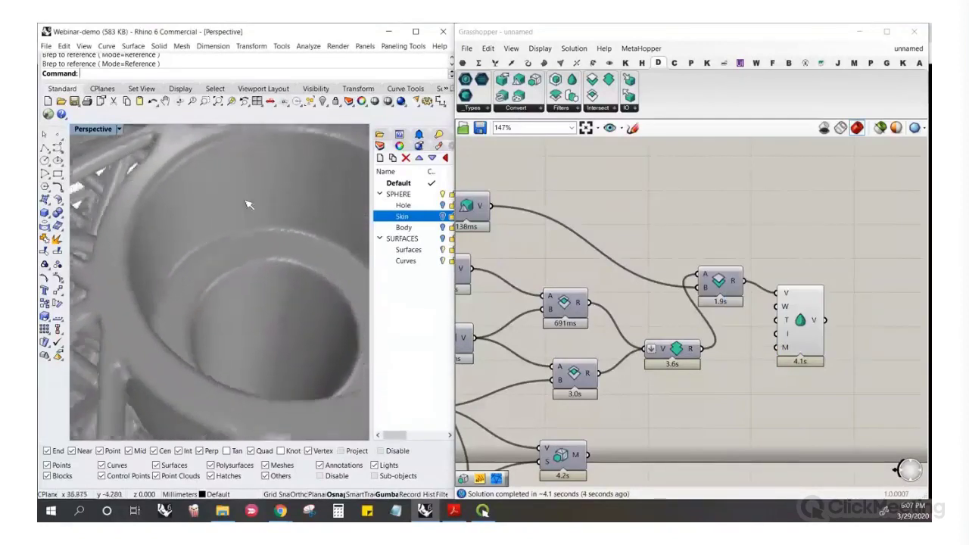
scroll(262, 244, down, 5)
right_drag(262, 244, 362, 305)
scroll(249, 212, down, 3)
scroll(243, 214, down, 3)
scroll(236, 215, down, 2)
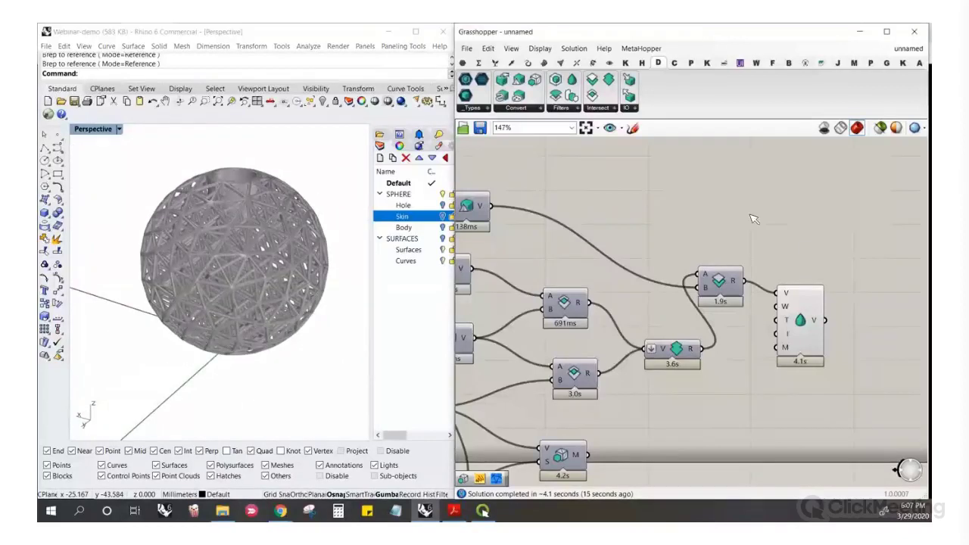
scroll(757, 219, down, 5)
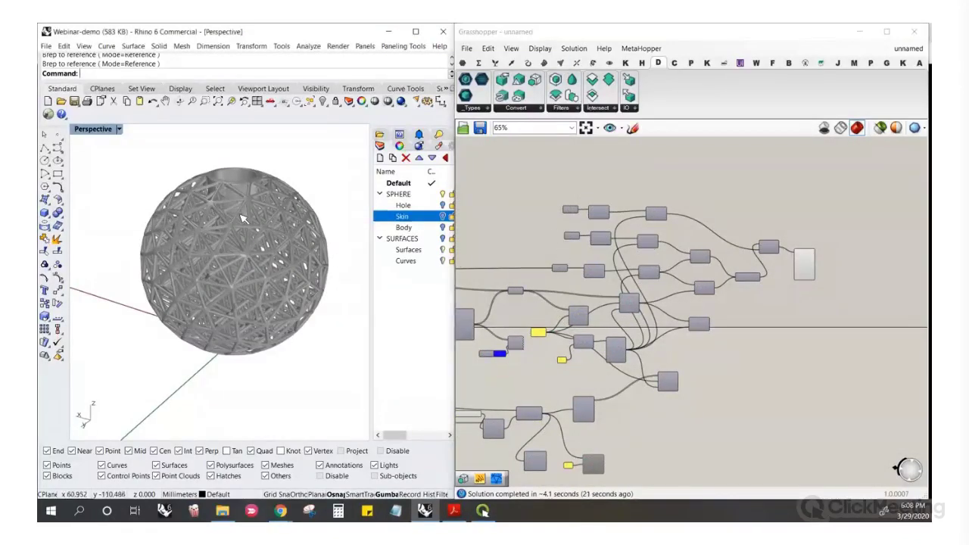
right_drag(241, 214, 233, 232)
scroll(231, 233, up, 6)
mouse_move(296, 196)
right_down()
mouse_move(279, 161)
mouse_move(271, 182)
mouse_move(286, 201)
right_up()
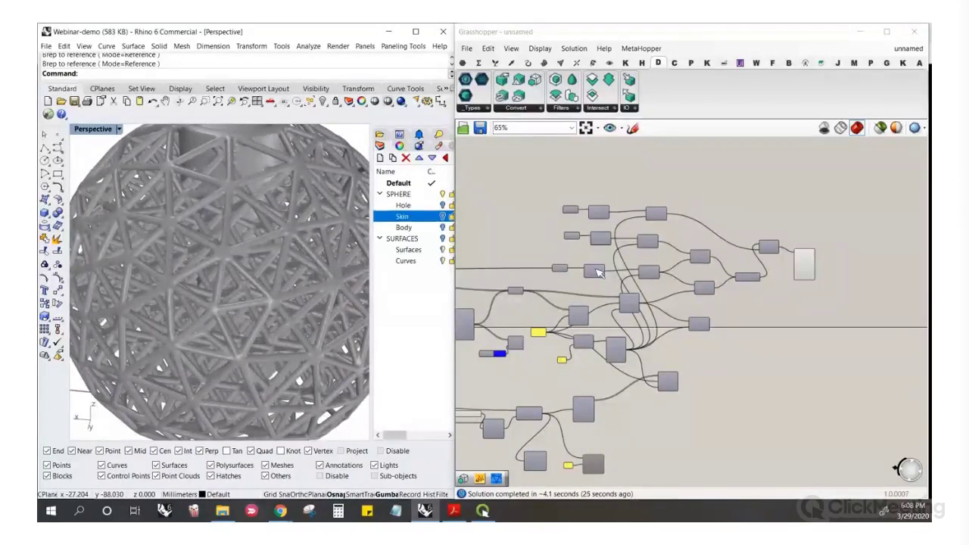
Disable the vSettings component that feeds the Dendro volume components
scroll(735, 334, up, 3)
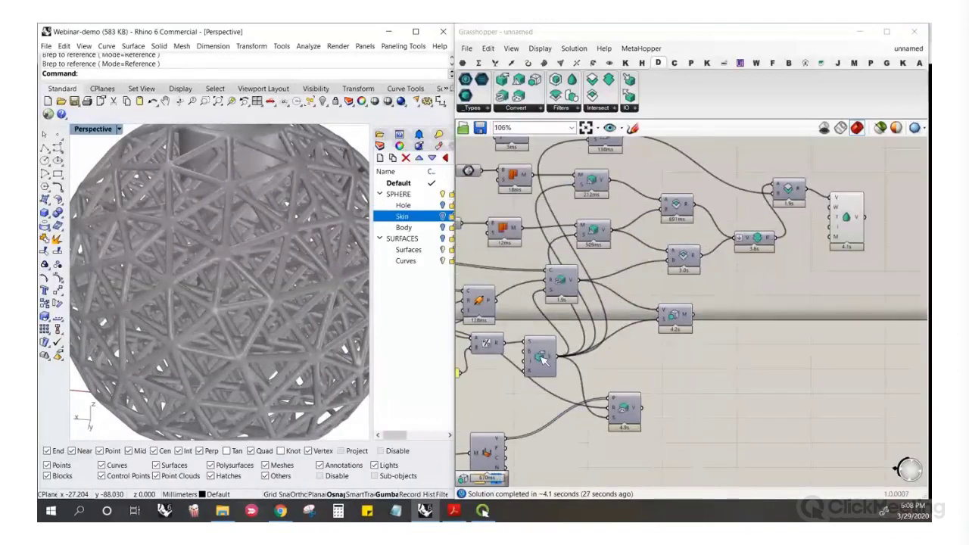
scroll(542, 361, down, 2)
scroll(560, 356, up, 4)
click(593, 352)
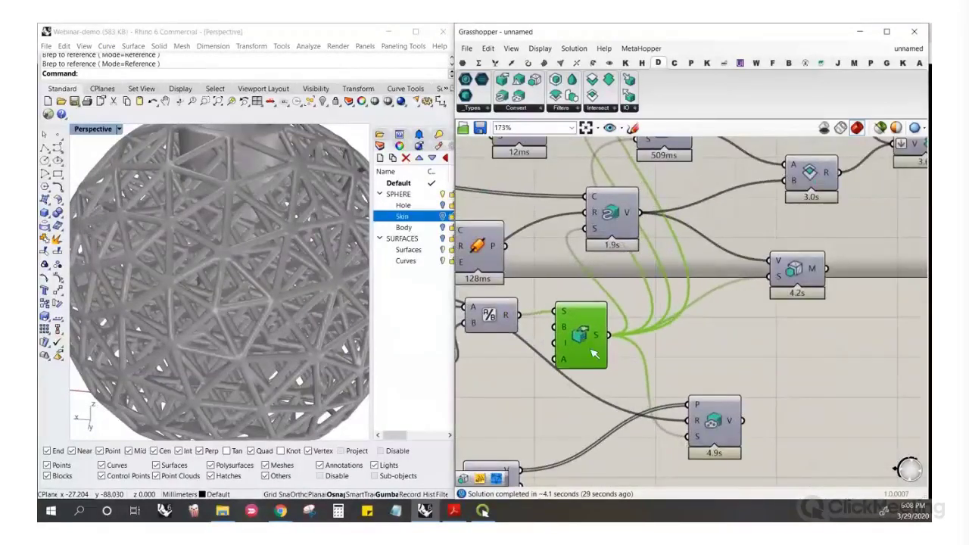
scroll(593, 352, up, 1)
right_click(593, 341)
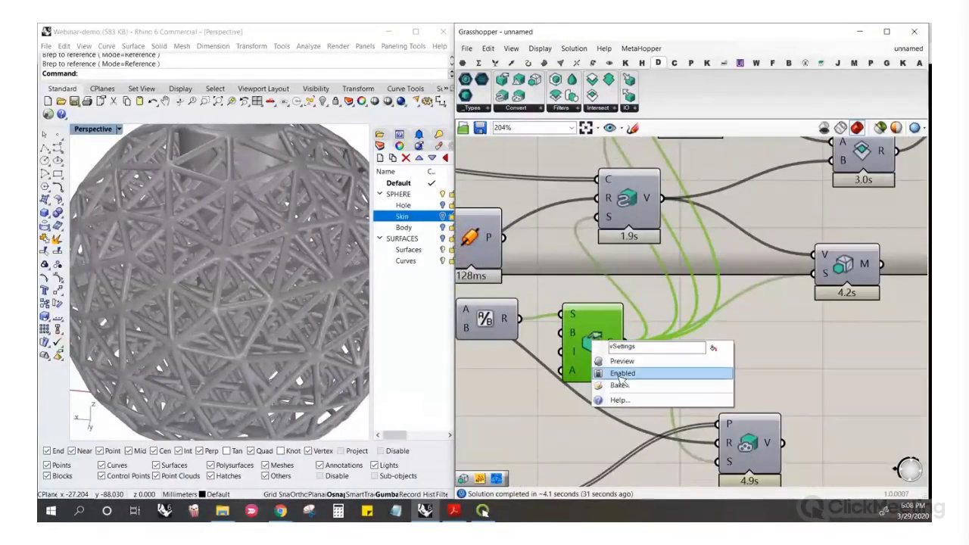
click(621, 374)
scroll(557, 297, down, 3)
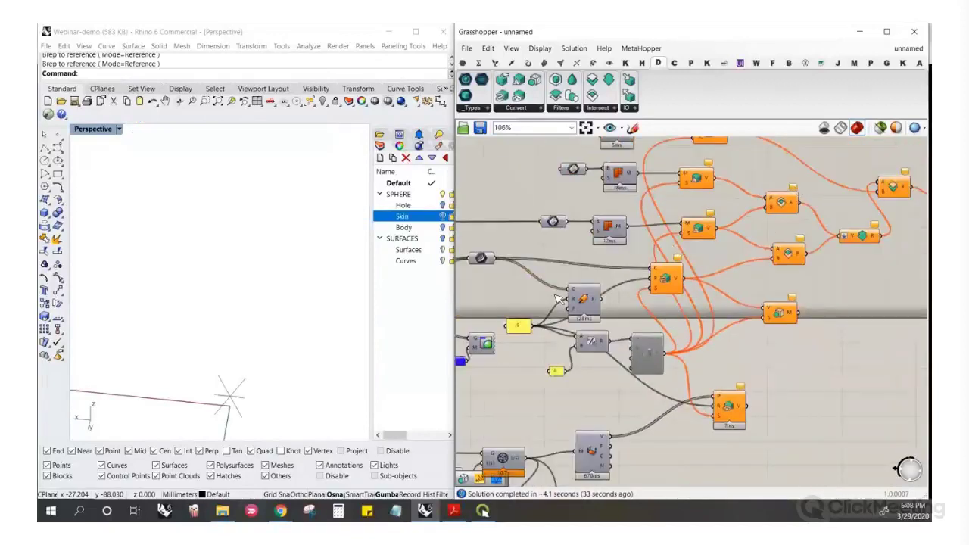
Turn on the preview of the Pipe component that thickens the lattice curves
scroll(556, 297, down, 2)
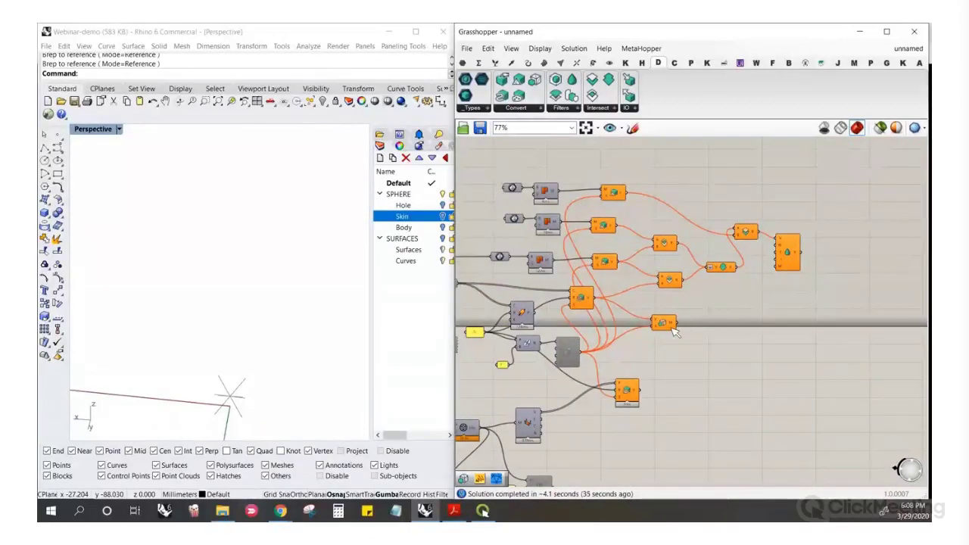
scroll(757, 335, down, 3)
scroll(627, 411, up, 6)
drag(596, 374, 581, 389)
scroll(622, 377, down, 2)
scroll(584, 409, up, 4)
scroll(642, 362, down, 3)
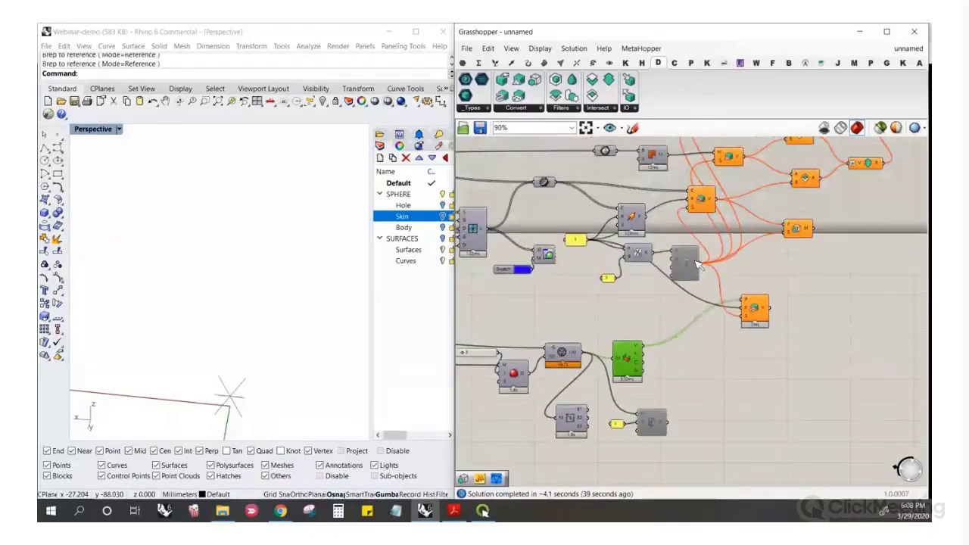
scroll(696, 280, up, 1)
scroll(700, 293, up, 1)
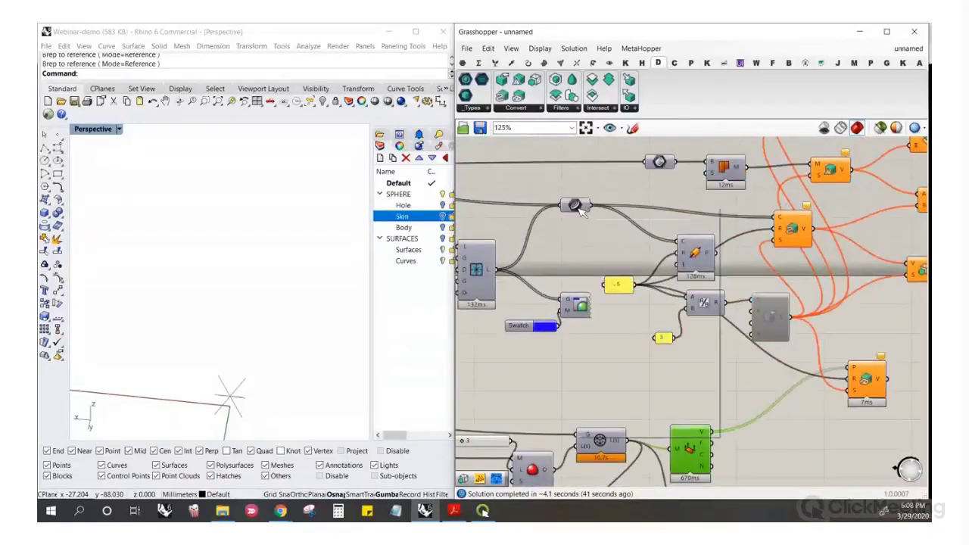
right_click(575, 206)
click(595, 228)
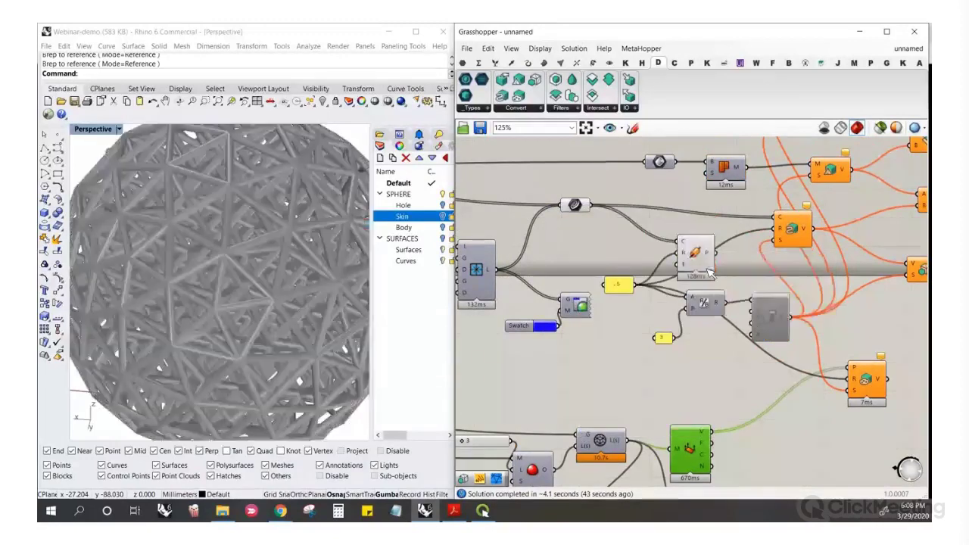
Move the Pipe component below the disabled vSettings component and shift the Curve container away from it
drag(696, 258, 725, 389)
scroll(727, 379, down, 3)
drag(737, 476, 506, 397)
drag(695, 420, 677, 479)
scroll(691, 390, up, 5)
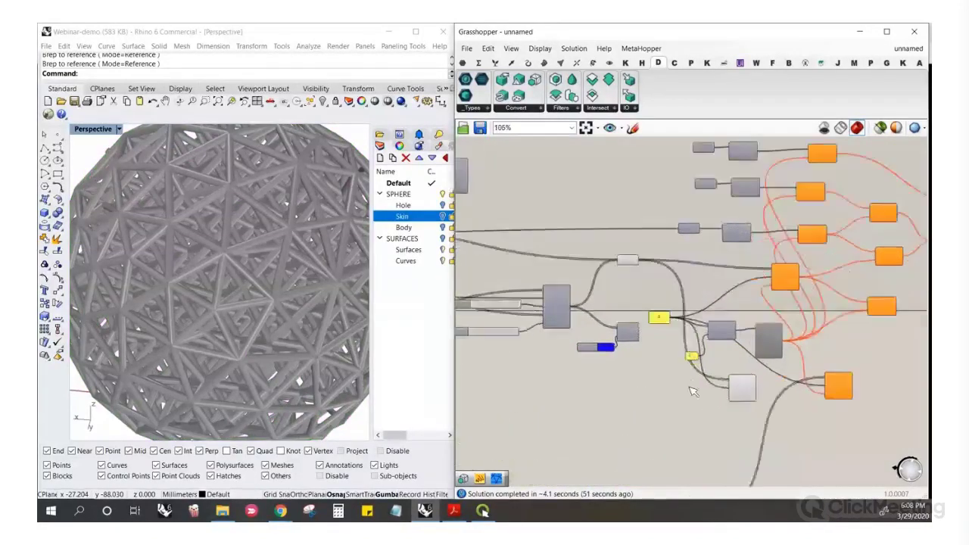
mouse_move(775, 388)
mouse_down()
mouse_move(722, 405)
mouse_move(793, 391)
mouse_move(786, 374)
mouse_up()
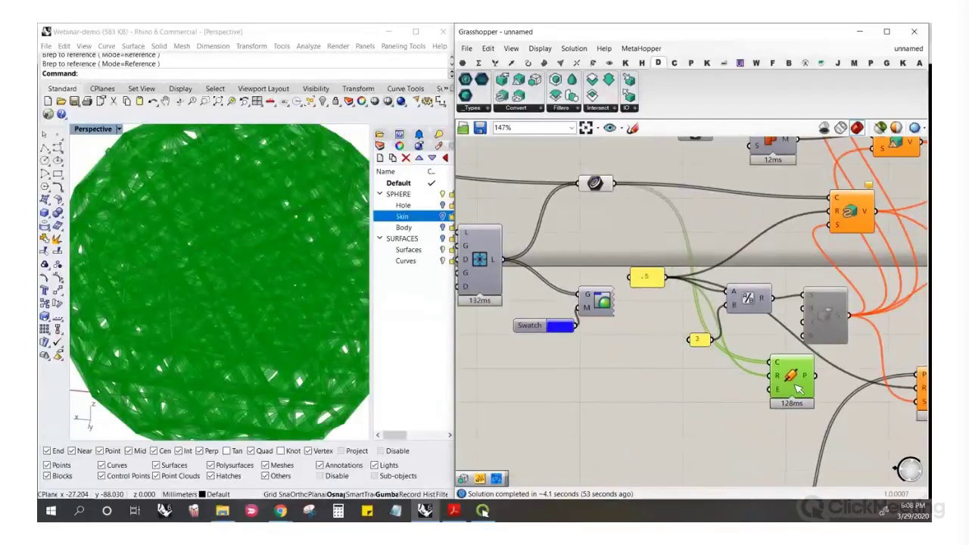
click(672, 231)
drag(588, 178, 578, 180)
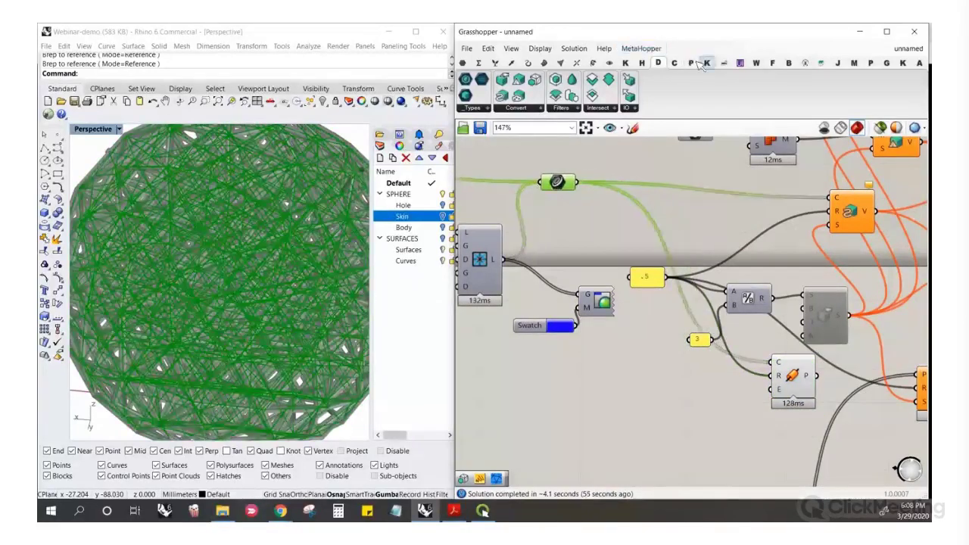
Add a CrystallonV2 Lattice Thickness Attractor component below the Pipe component
click(673, 62)
click(725, 109)
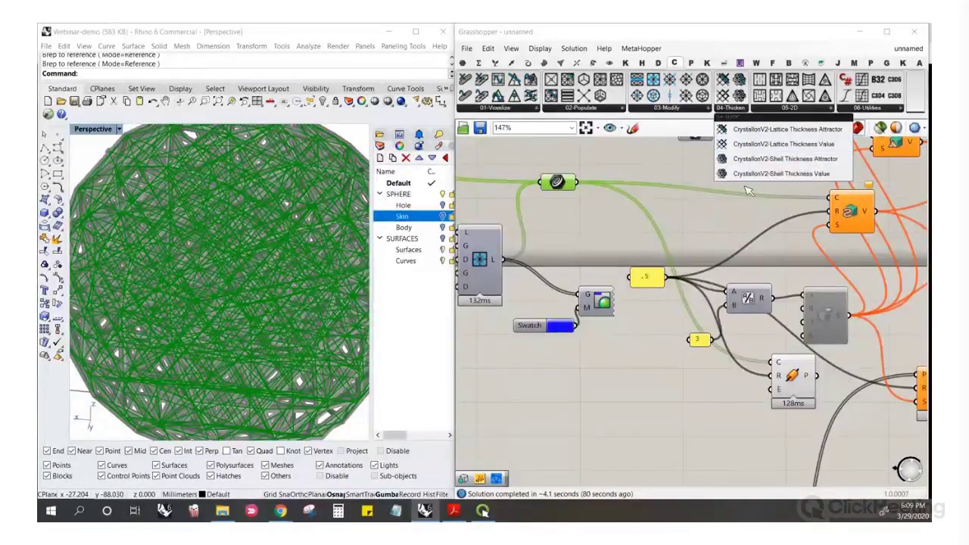
scroll(696, 278, down, 4)
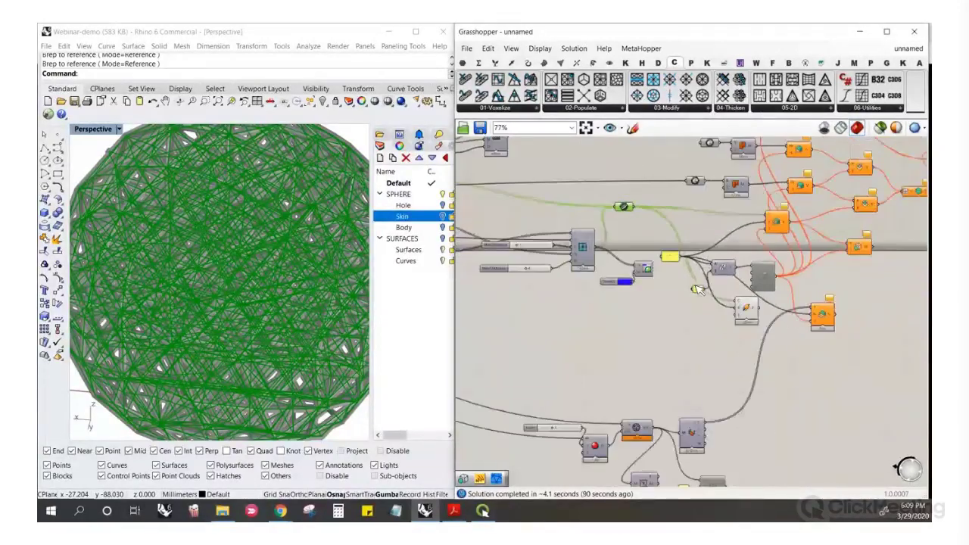
scroll(732, 351, up, 2)
scroll(697, 331, down, 2)
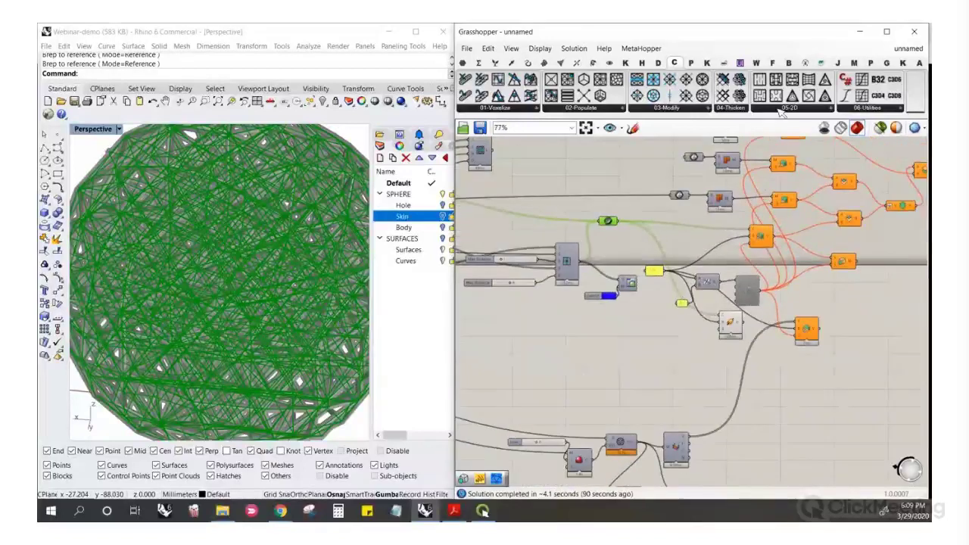
click(730, 108)
drag(737, 144, 696, 369)
scroll(697, 368, up, 2)
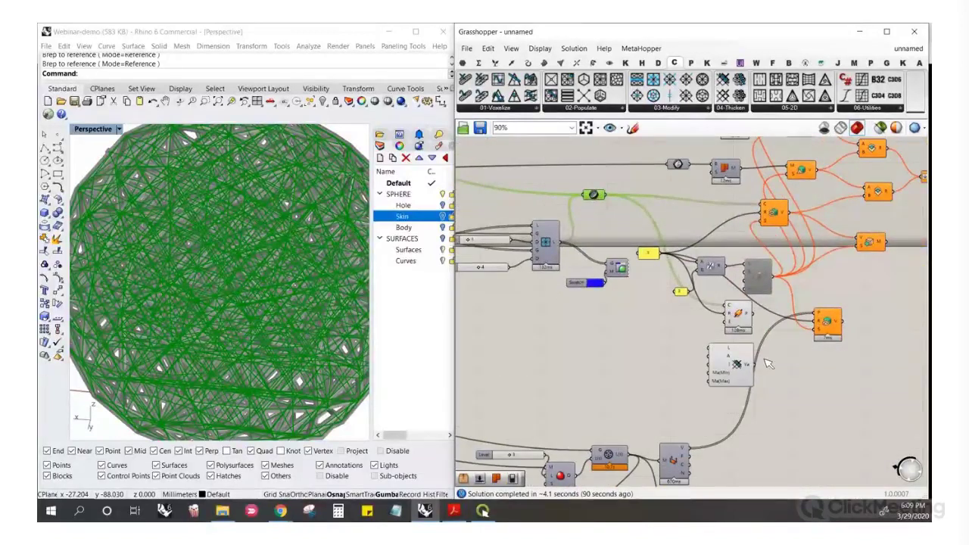
scroll(711, 342, up, 3)
Connect the lattice Curve container to the L input of the Lattice Thickness Attractor and place it beside the Pipe component
mouse_move(700, 342)
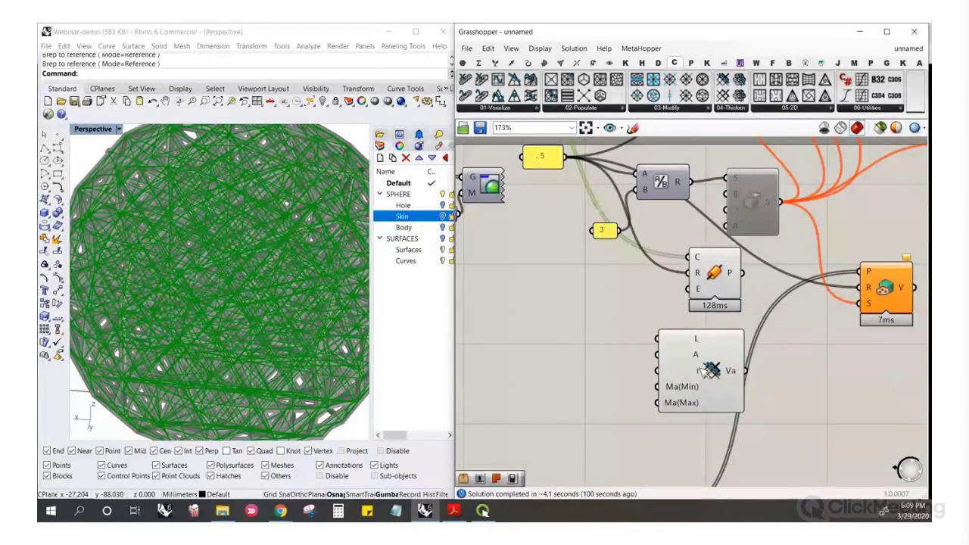
mouse_move(701, 372)
scroll(685, 390, down, 4)
scroll(594, 269, up, 2)
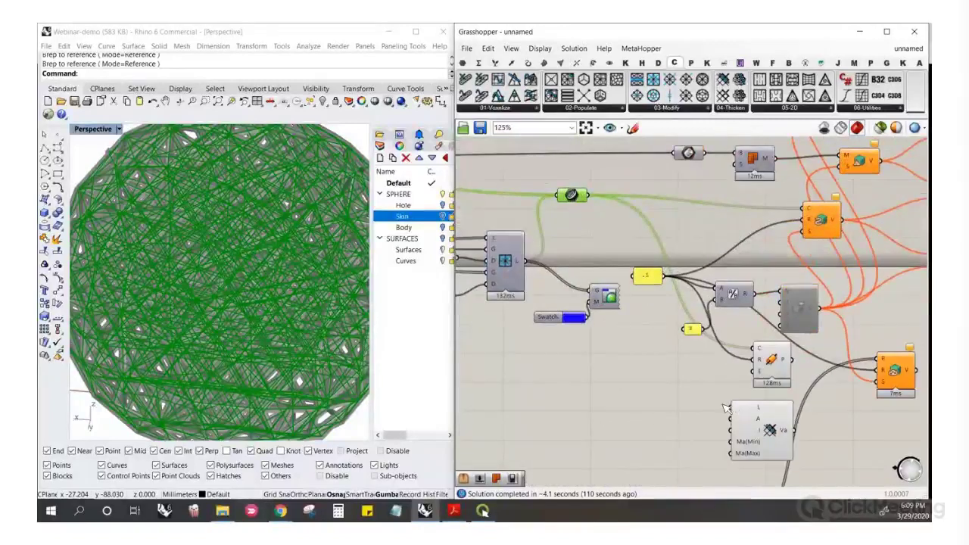
drag(763, 433, 708, 414)
Place a point object in the Rhino Perspective view, just outside the lattice sphere
scroll(233, 255, down, 7)
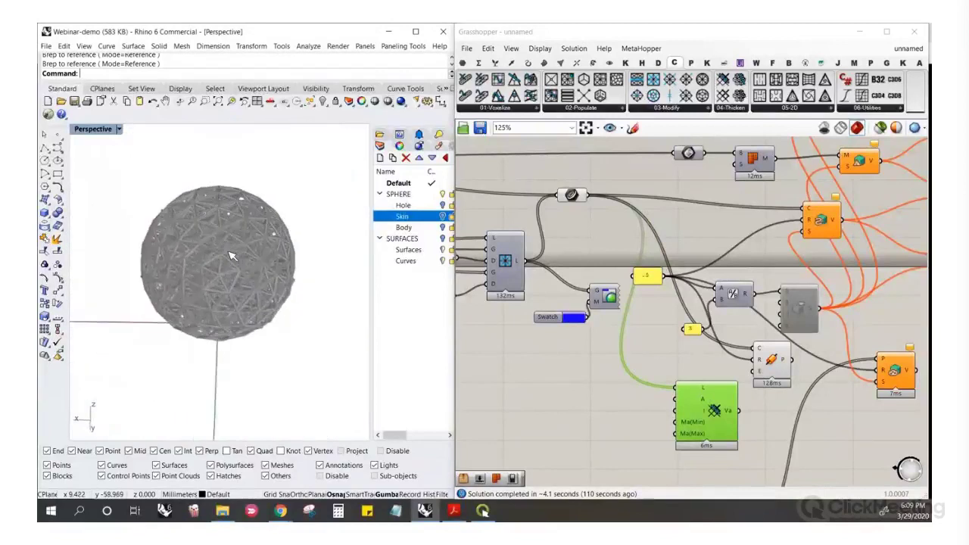
right_drag(233, 255, 264, 253)
click(59, 134)
click(273, 369)
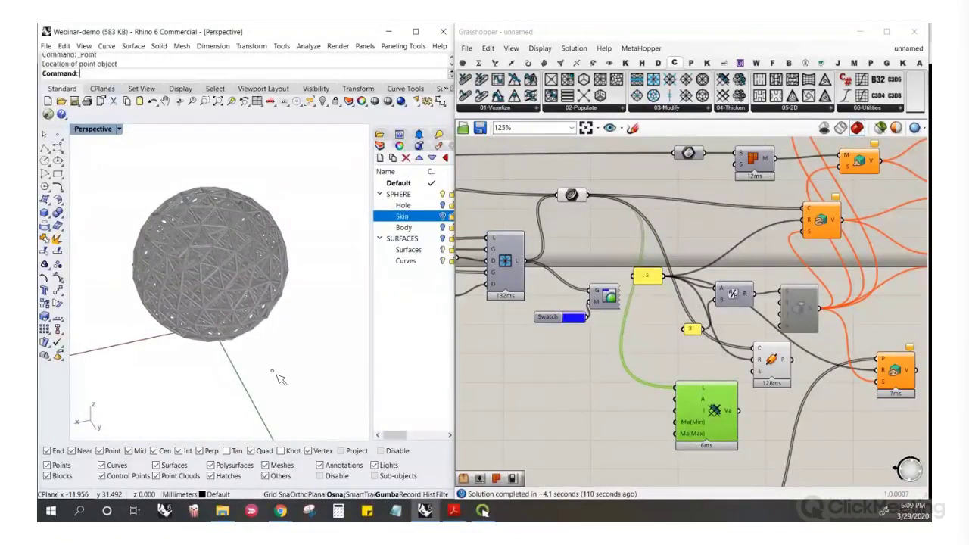
scroll(276, 374, up, 3)
Add a Point parameter referencing the Rhino point and connect it to the attractor component's A input
click(557, 379)
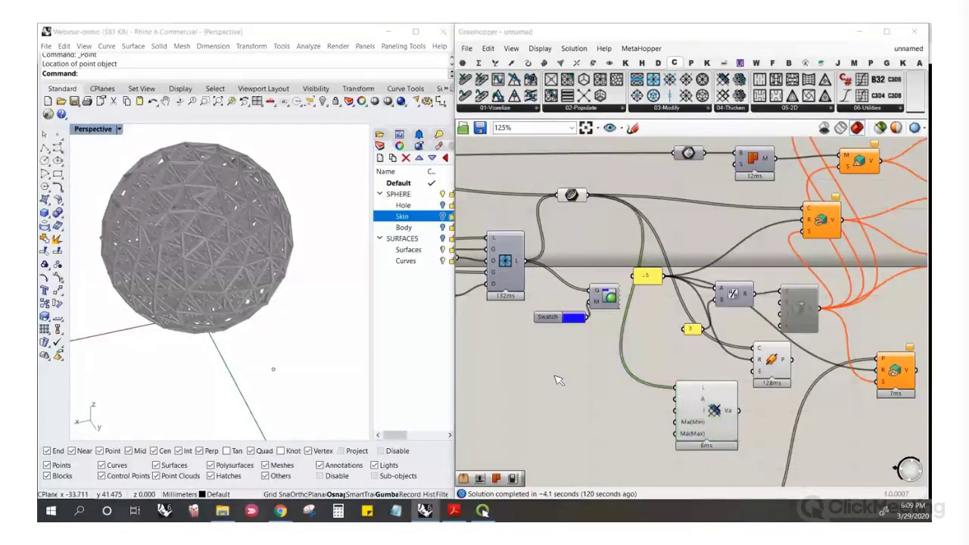
double_click(556, 380)
text(point)
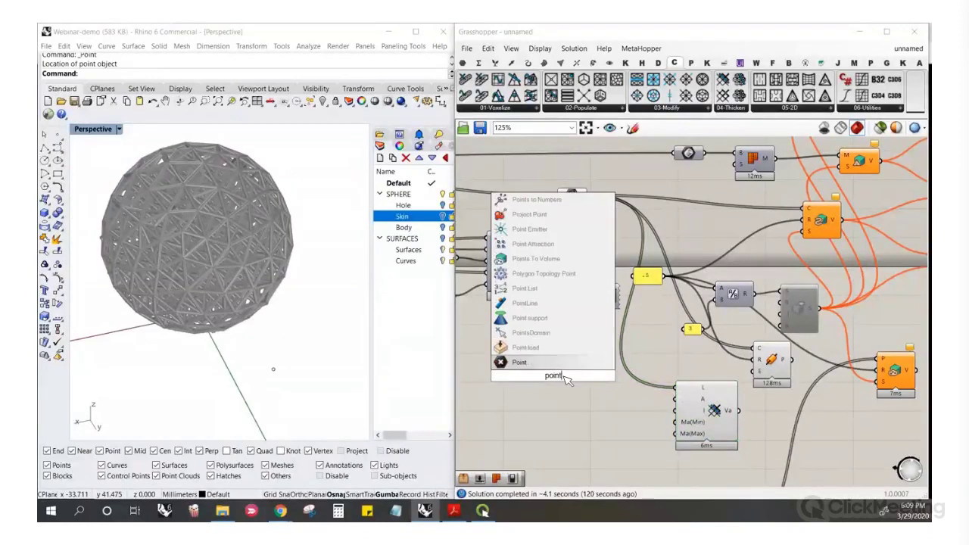
key(Return)
right_click(560, 376)
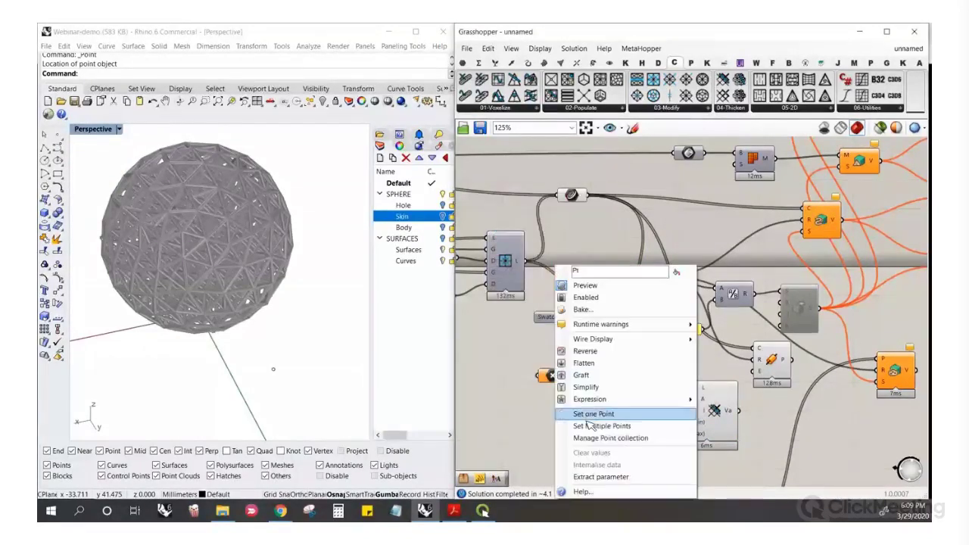
click(589, 413)
click(273, 369)
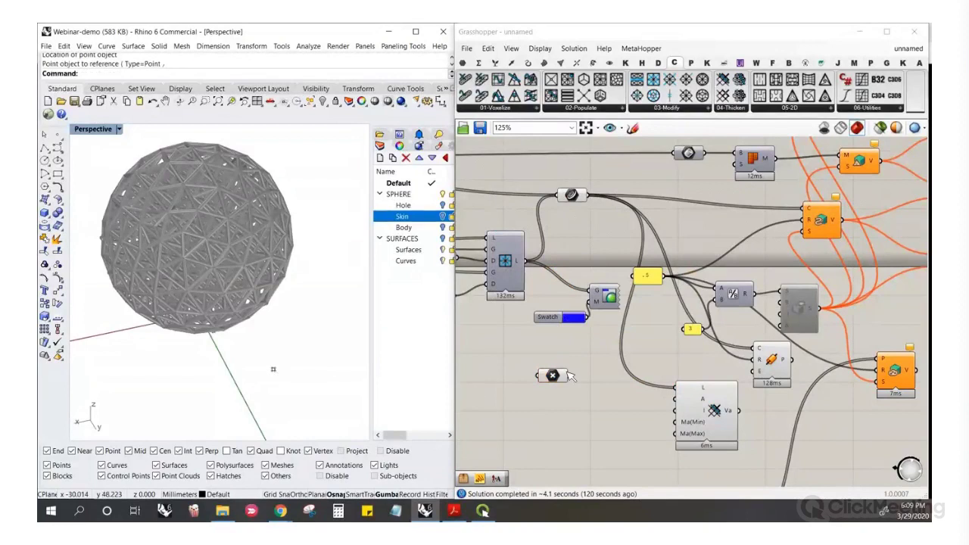
drag(559, 376, 675, 398)
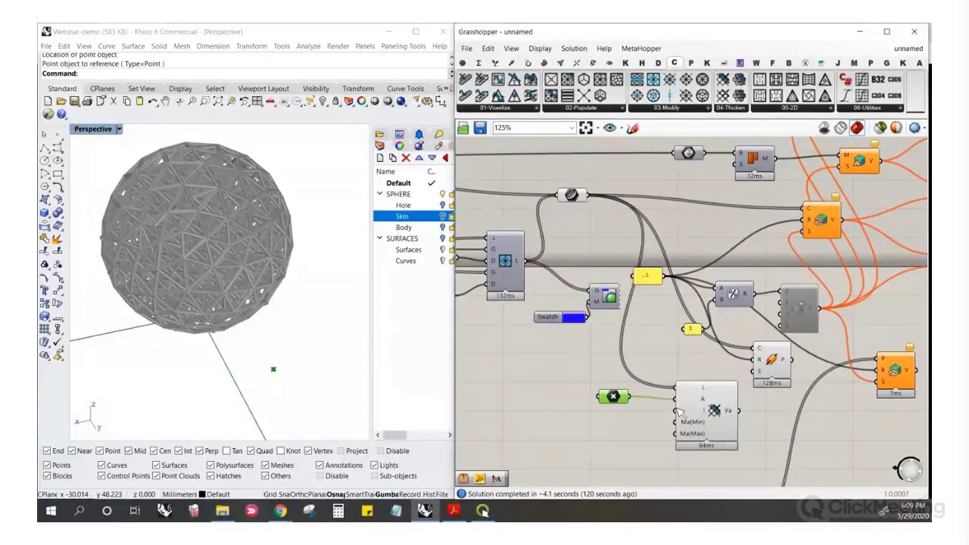
Add a Number Slider at 0.250 and connect it to the attractor component's influence input I
double_click(638, 426)
text(numb)
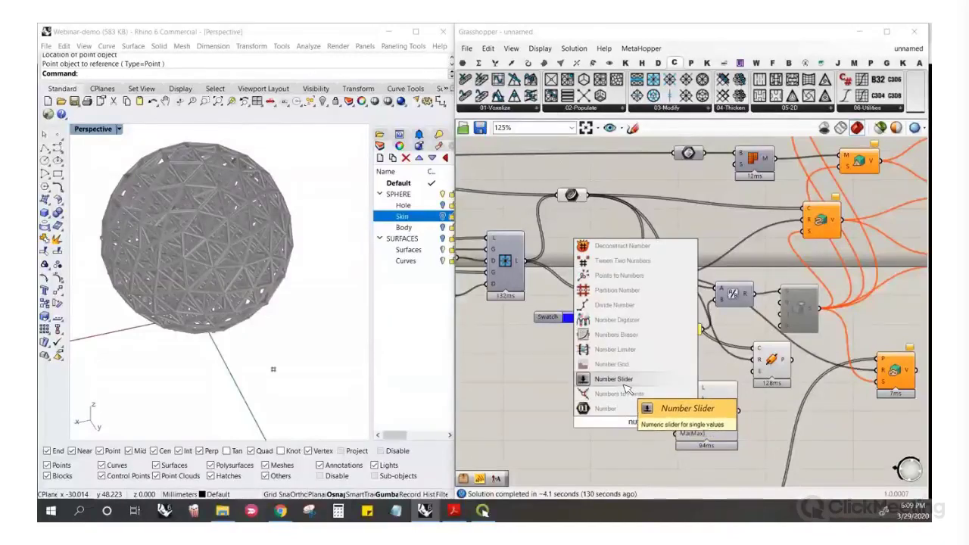
click(614, 379)
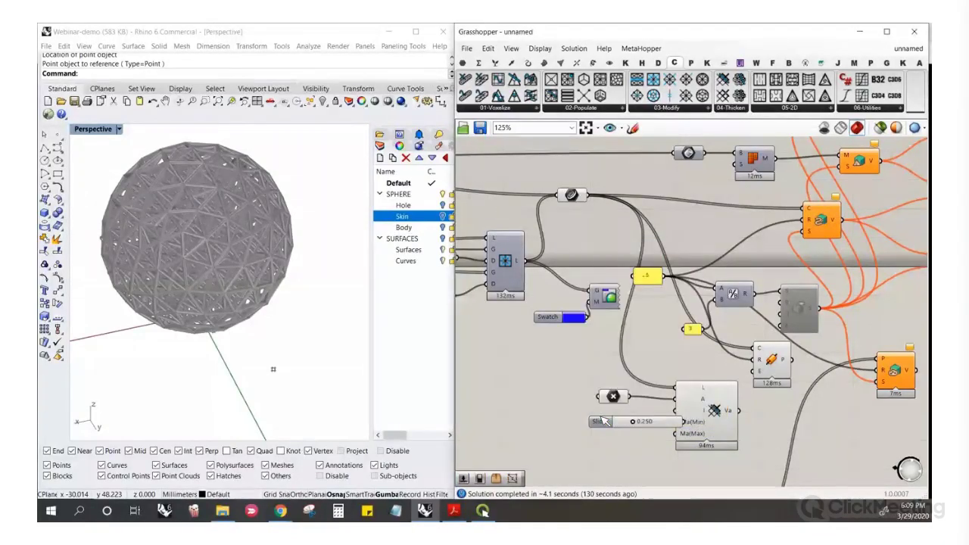
drag(650, 417, 727, 426)
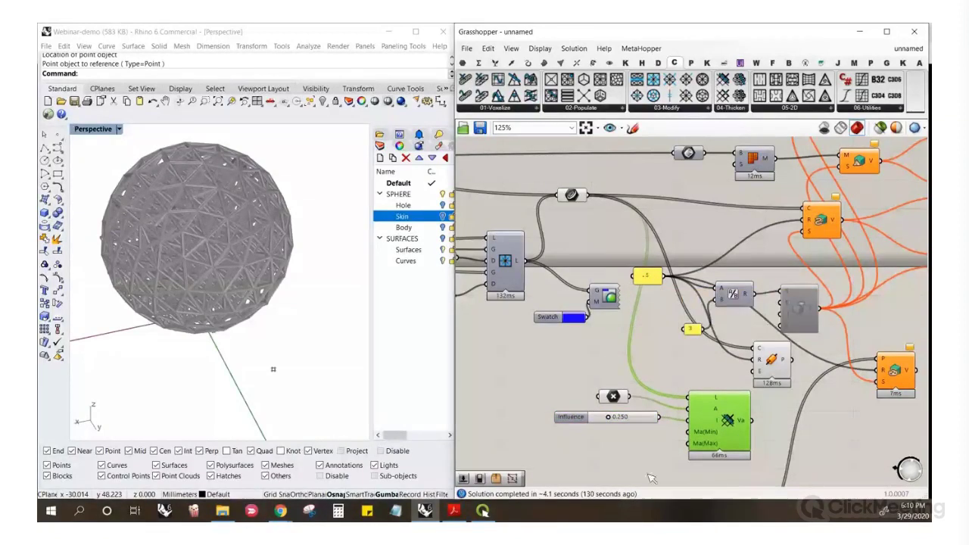
Connect the .5 panel to the attractor component's Ma(Min) input and a new panel containing 1 to its Ma(Max) input
click(676, 437)
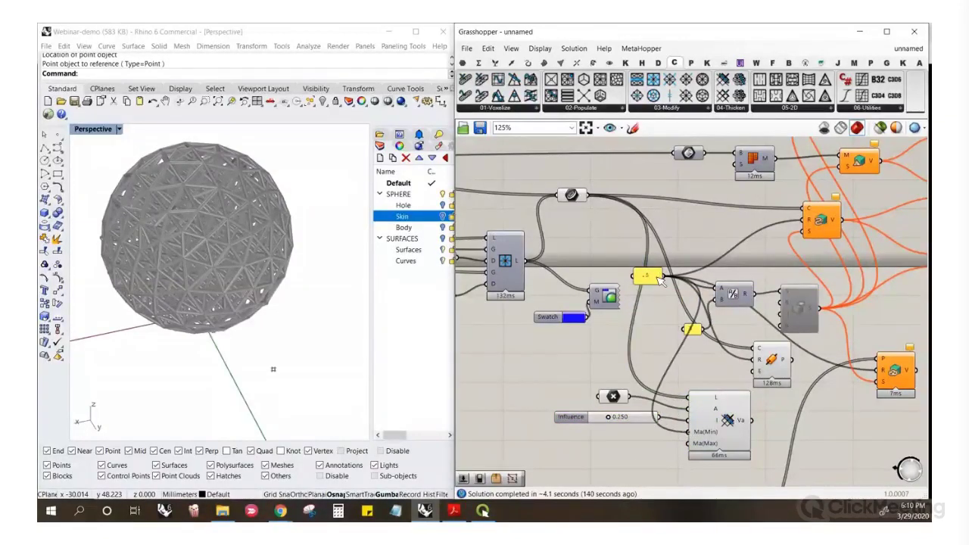
drag(657, 277, 651, 284)
double_click(662, 459)
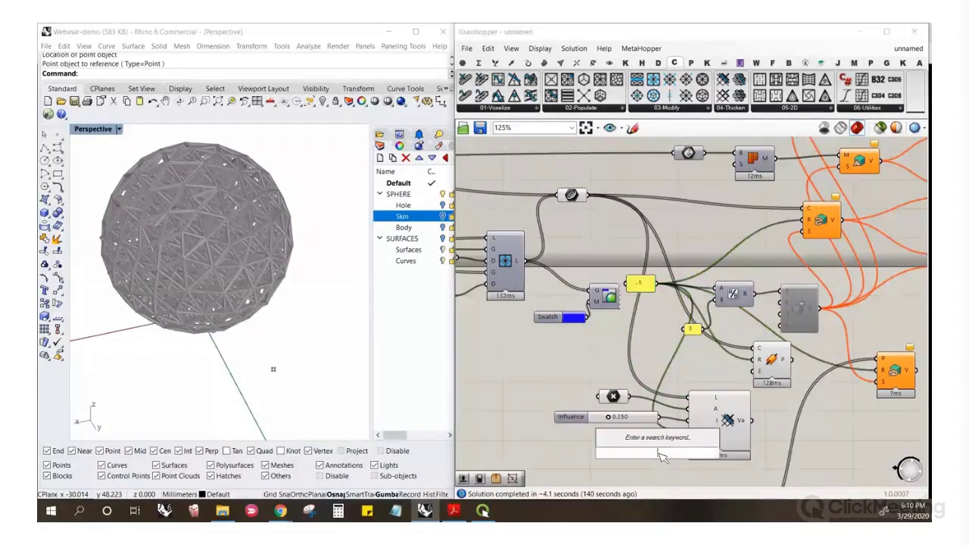
text(//1)
key(Return)
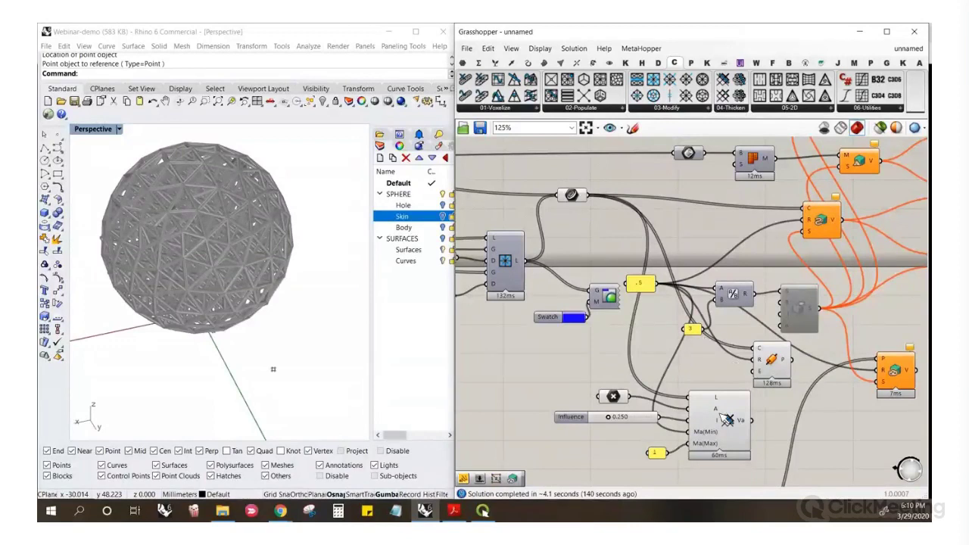
mouse_move(746, 426)
mouse_move(719, 401)
Move the Pipe component aside and connect the attractor component's Va output to its R input
click(791, 364)
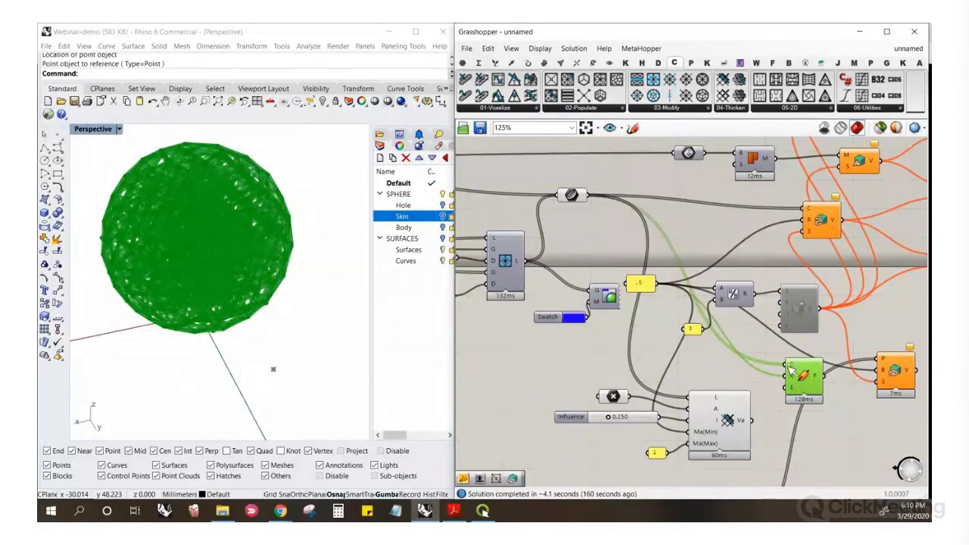
drag(794, 372, 789, 387)
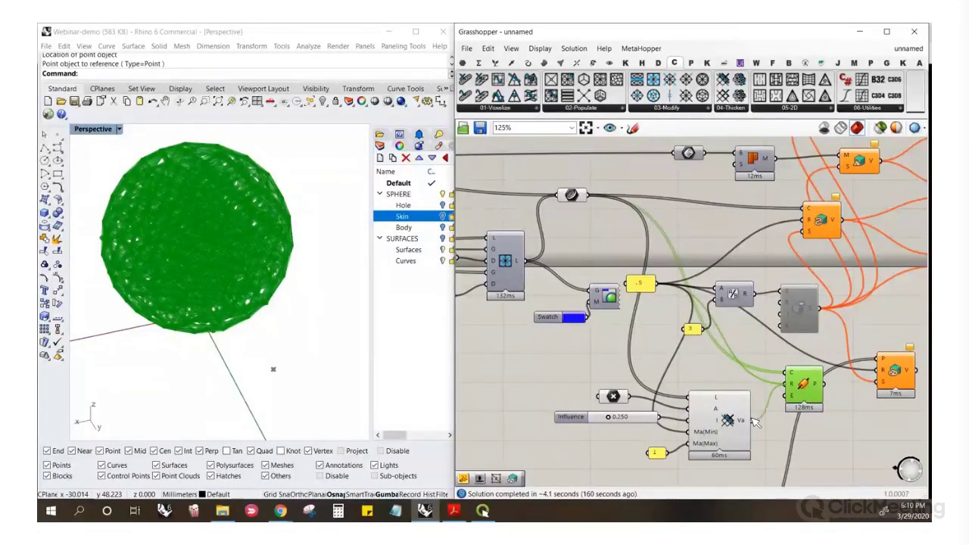
click(818, 443)
Move the attractor point along its Y axis closer to the lattice sphere and inspect the strut thickness near it
right_drag(293, 320, 196, 393)
click(260, 368)
drag(196, 400, 234, 375)
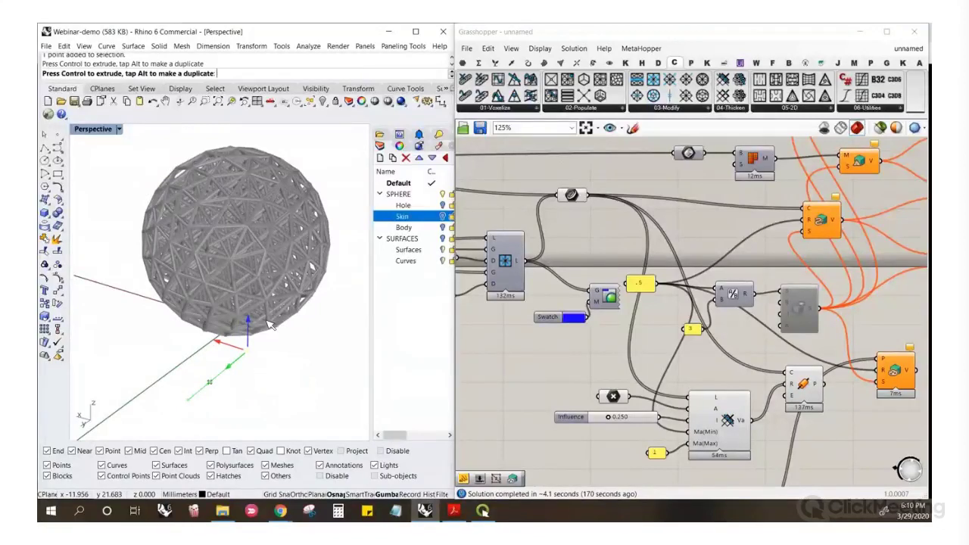
scroll(269, 323, up, 5)
right_drag(197, 312, 265, 325)
scroll(232, 333, down, 6)
scroll(232, 342, up, 8)
scroll(259, 302, down, 4)
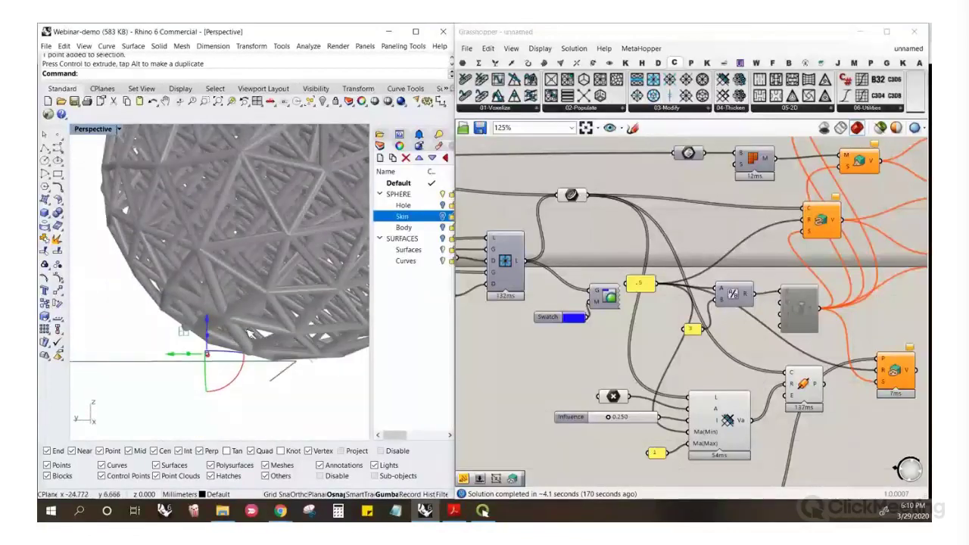
Set the Influence slider to 0.033 and inspect the piped lattice in the Rhino Perspective view
click(580, 421)
scroll(580, 422, up, 2)
scroll(580, 421, up, 2)
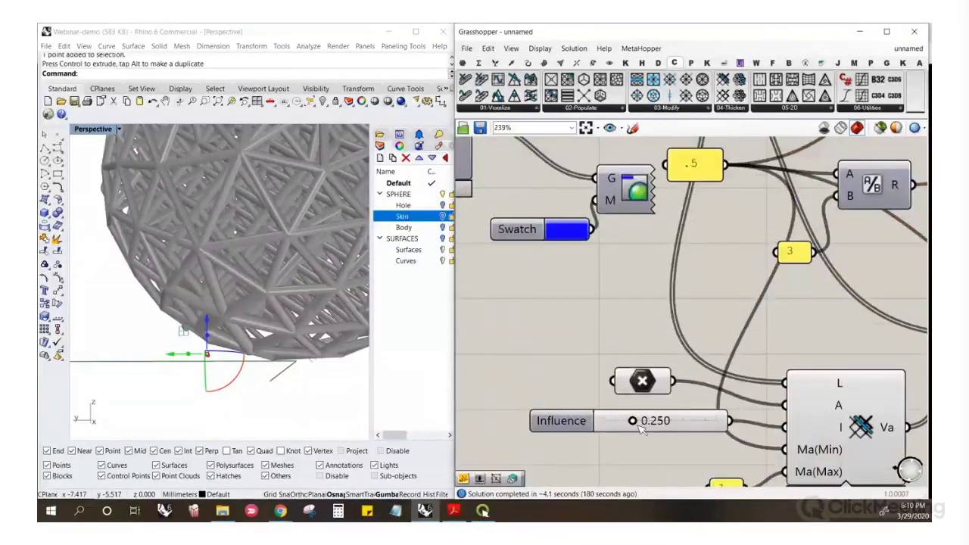
drag(635, 421, 616, 429)
scroll(241, 296, down, 3)
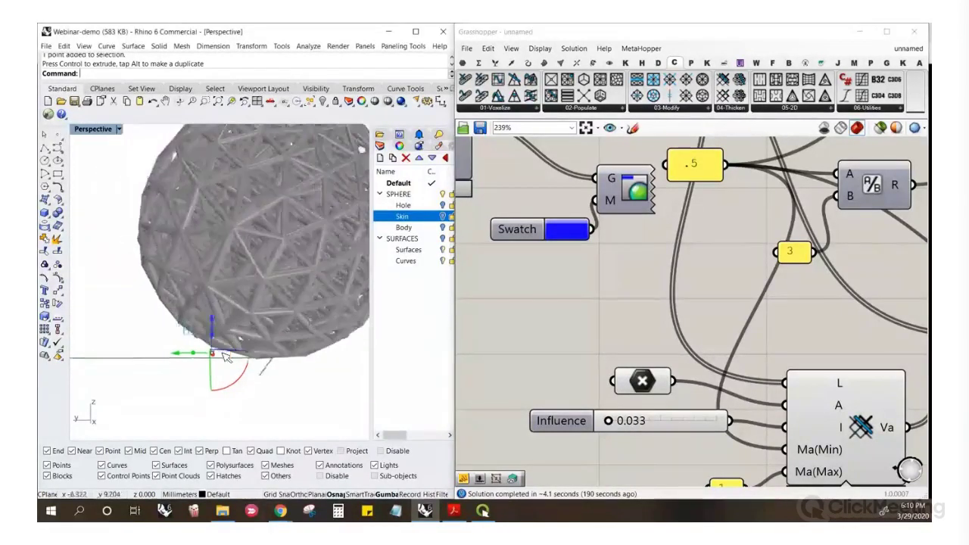
right_drag(240, 297, 272, 293)
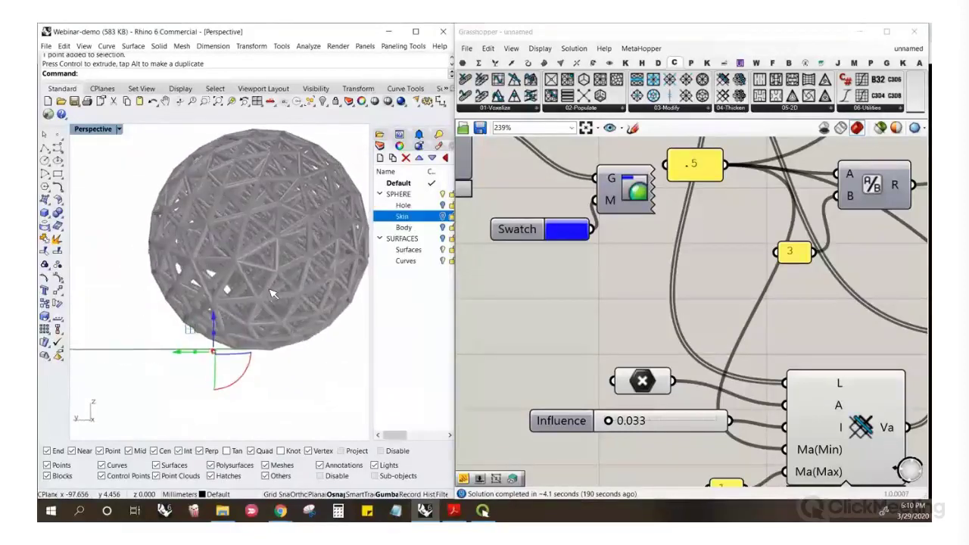
Turn off the preview of the Pipe component fed by the thickness attractor
click(588, 353)
scroll(569, 372, down, 5)
right_drag(789, 323, 714, 328)
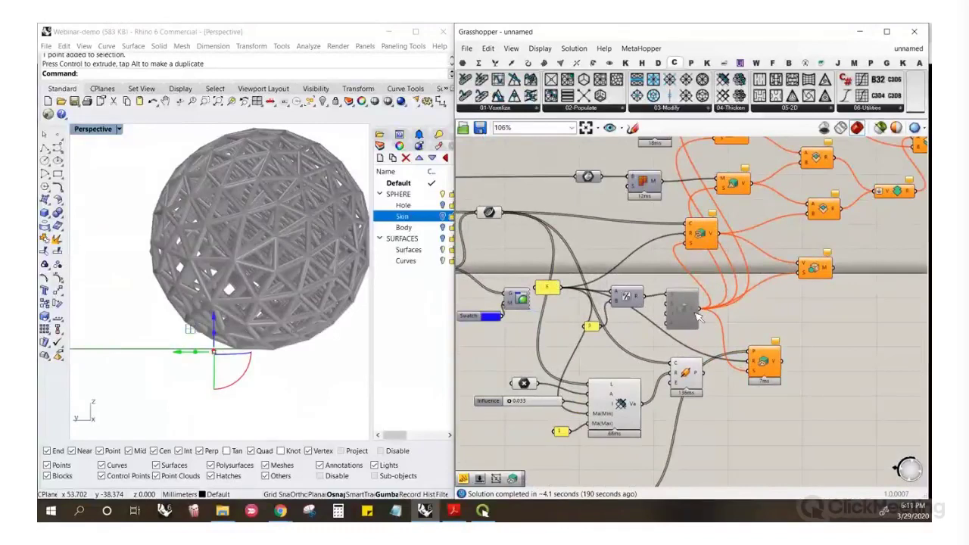
scroll(681, 295, up, 2)
click(660, 274)
scroll(660, 274, down, 1)
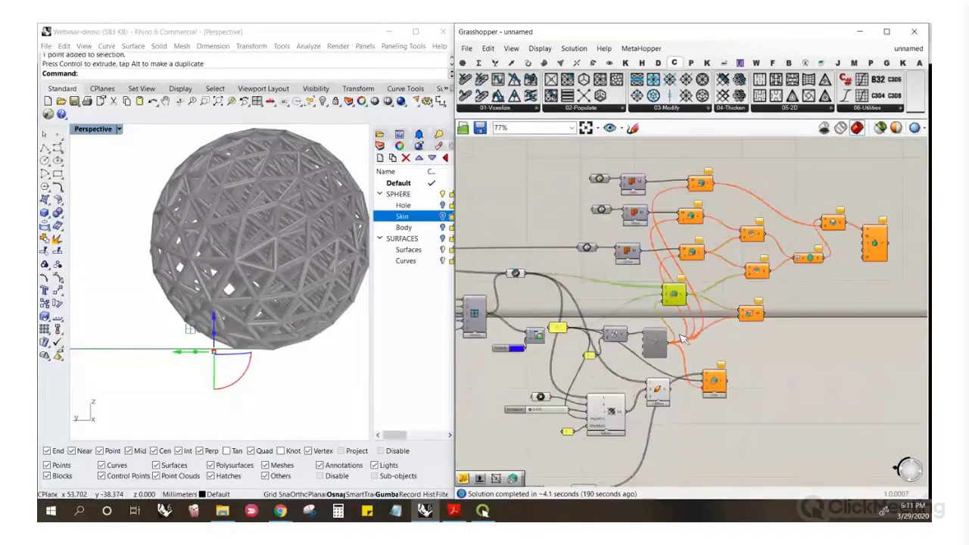
right_click(691, 389)
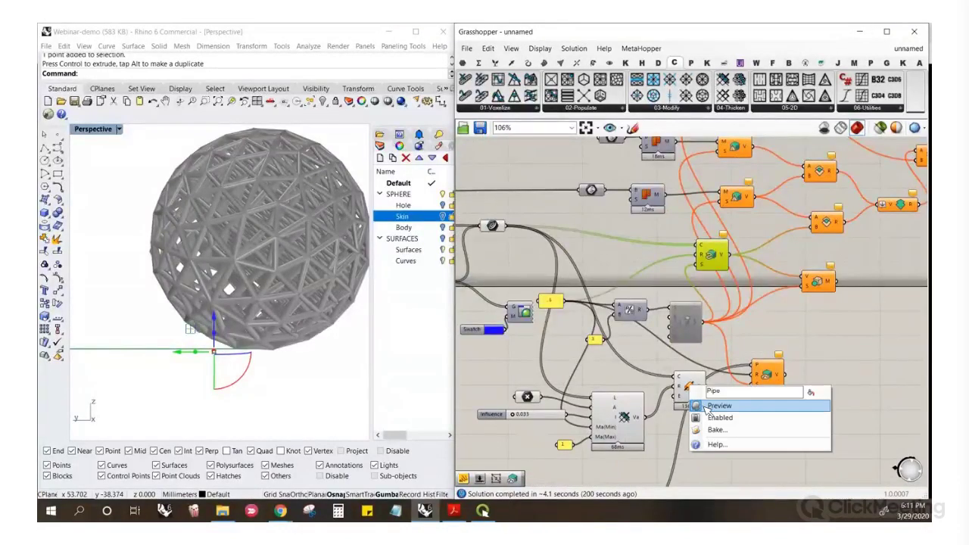
click(707, 401)
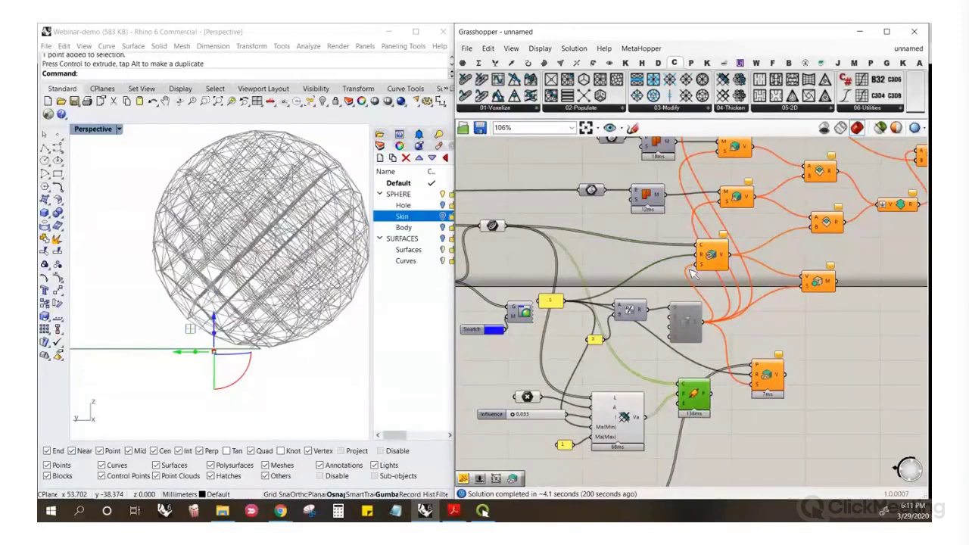
Connect the attractor's Va output to the R input of the curve-to-volume component and enable the vSettings component
drag(713, 255, 647, 417)
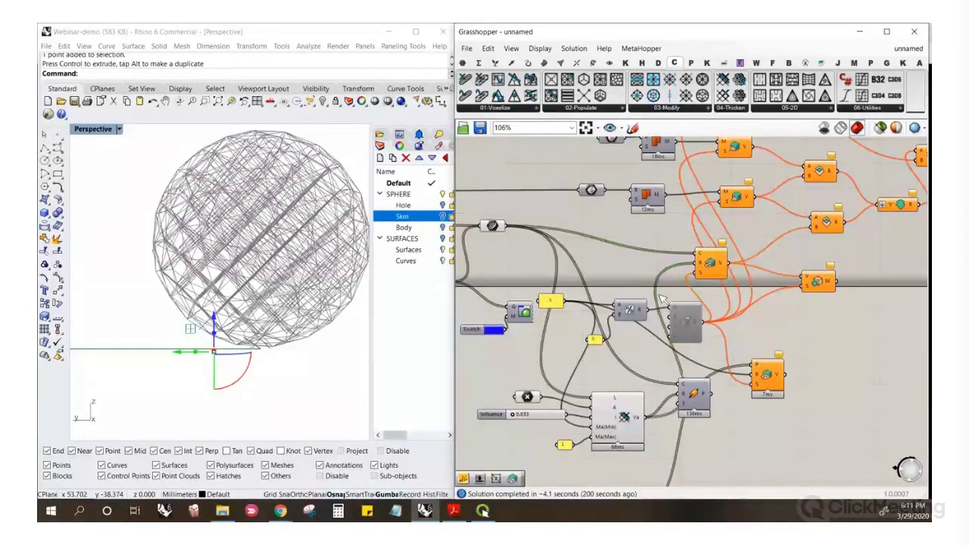
right_click(684, 321)
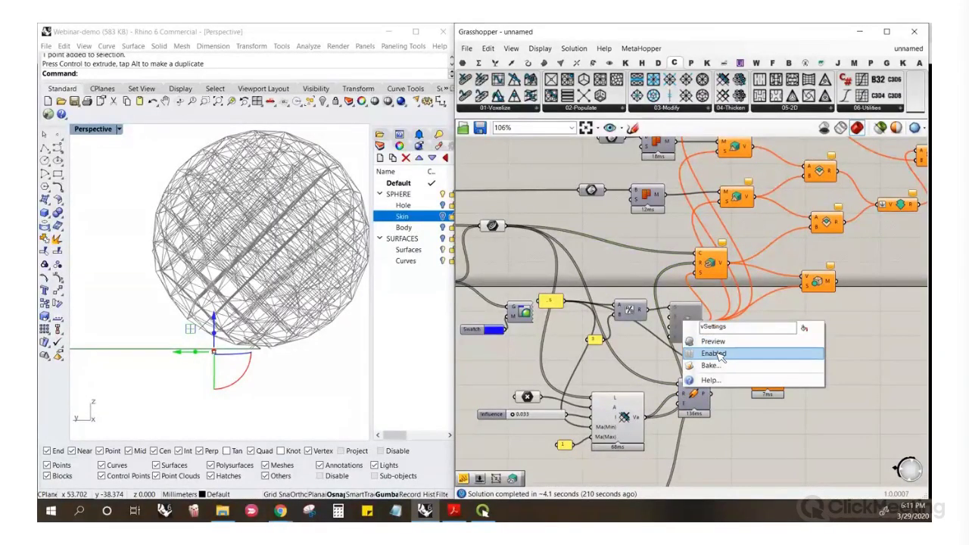
click(720, 356)
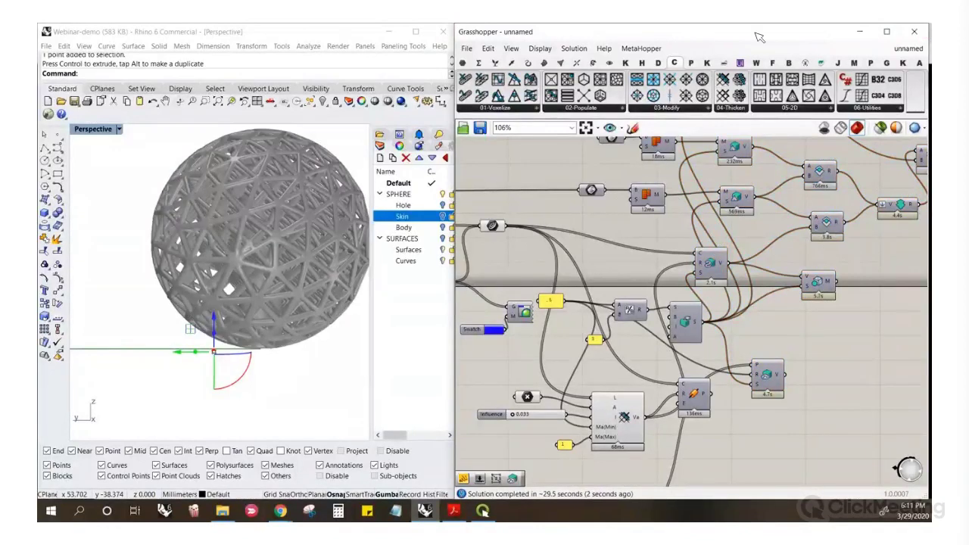
click(731, 108)
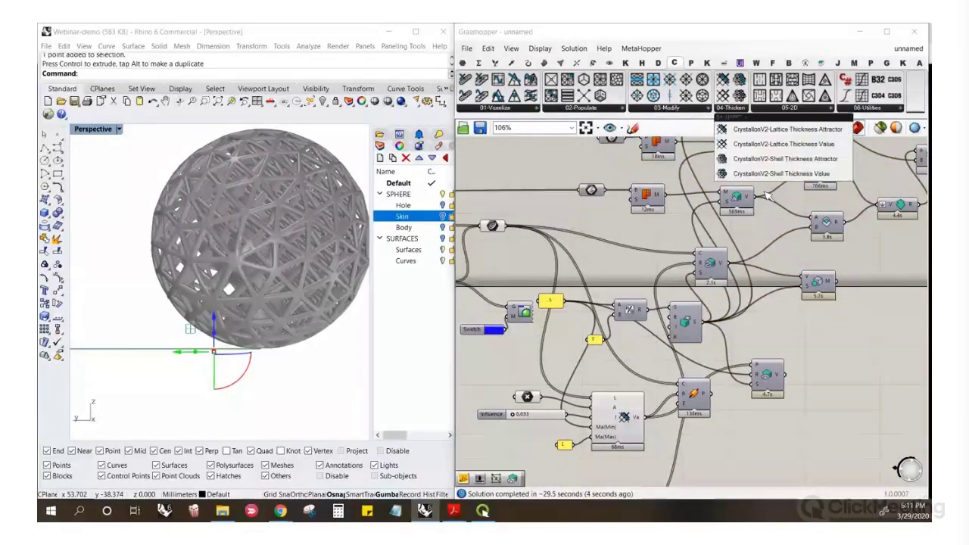
click(808, 163)
click(731, 451)
scroll(711, 401, up, 5)
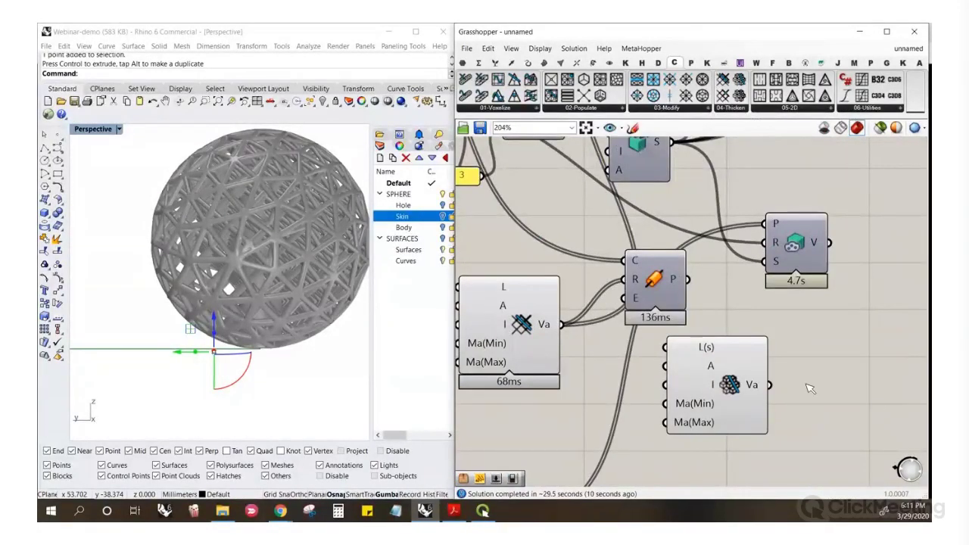
drag(730, 385, 684, 425)
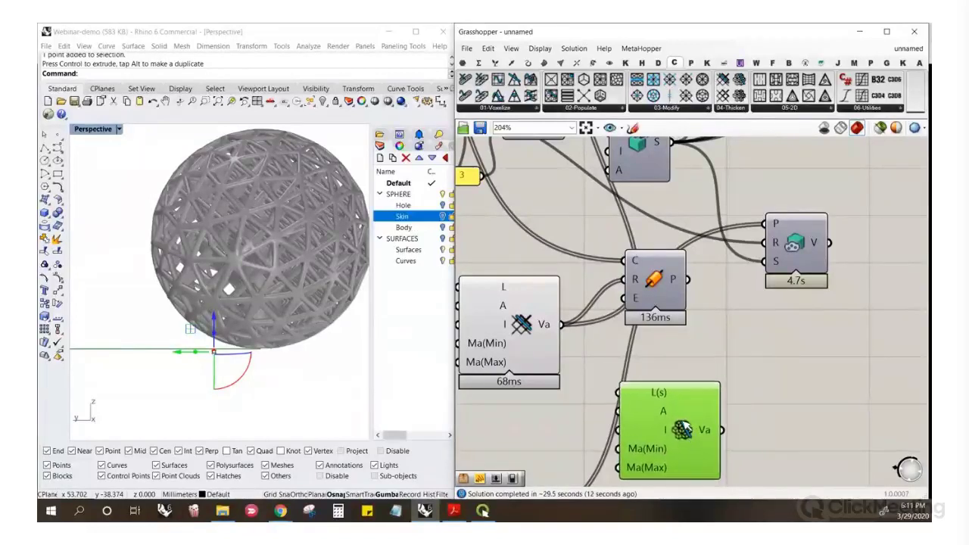
scroll(685, 424, down, 5)
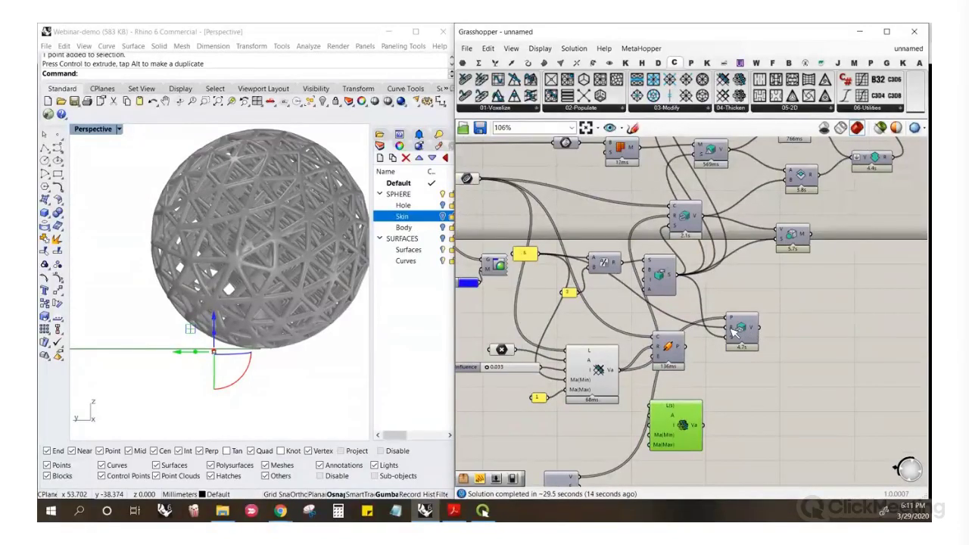
drag(734, 333, 761, 328)
click(685, 426)
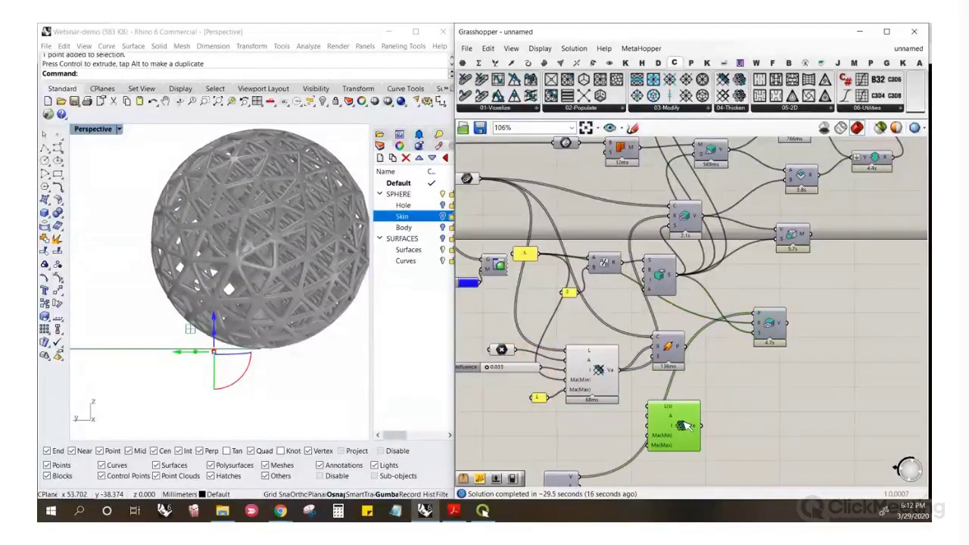
key(Delete)
Examine the smoothed lattice around its hole and hide the preview of the lattice Curve container
right_drag(271, 372, 252, 258)
scroll(284, 369, up, 6)
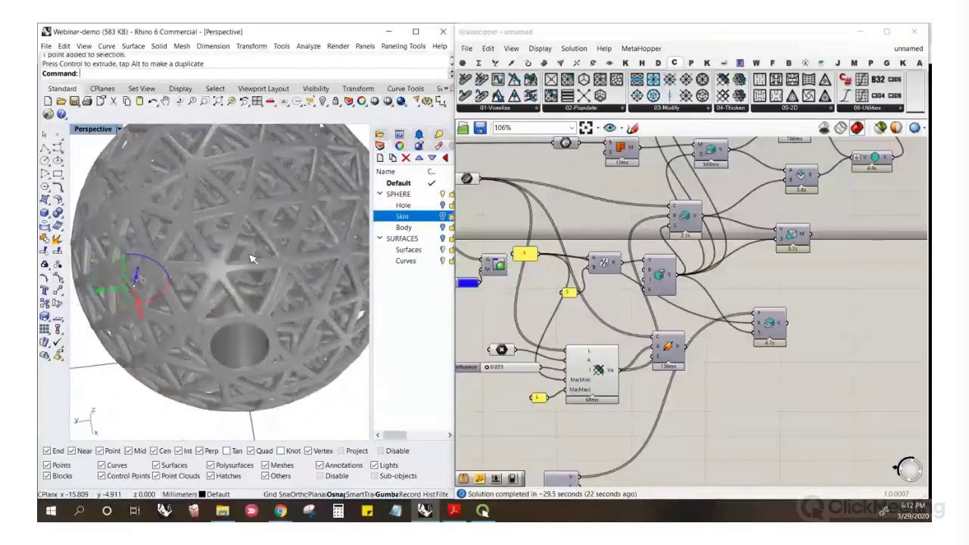
scroll(522, 227, down, 2)
right_click(521, 223)
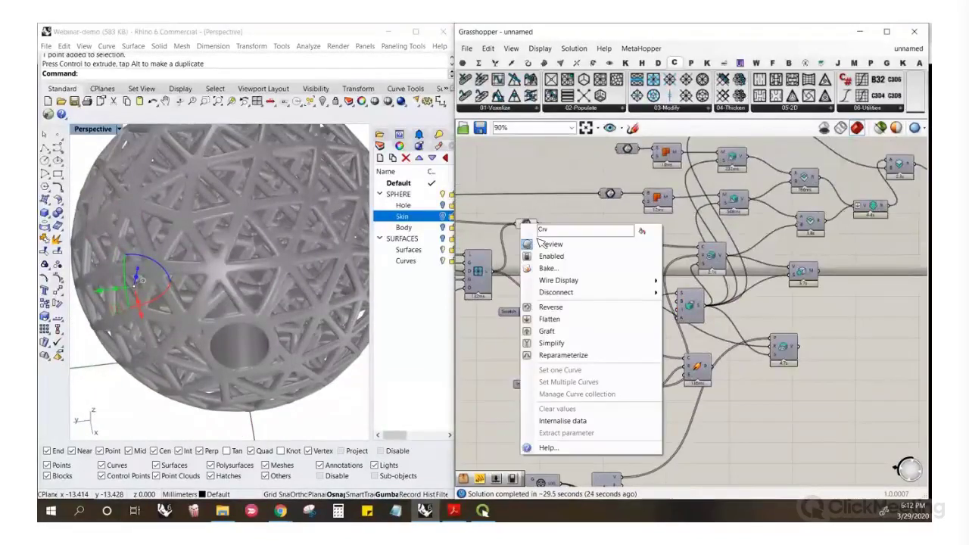
click(538, 240)
Preview the tube's Brep parameter, move it clear of its mesh component and connect it to the attractor component's A input
scroll(666, 380, up, 1)
scroll(626, 381, down, 3)
scroll(608, 250, up, 3)
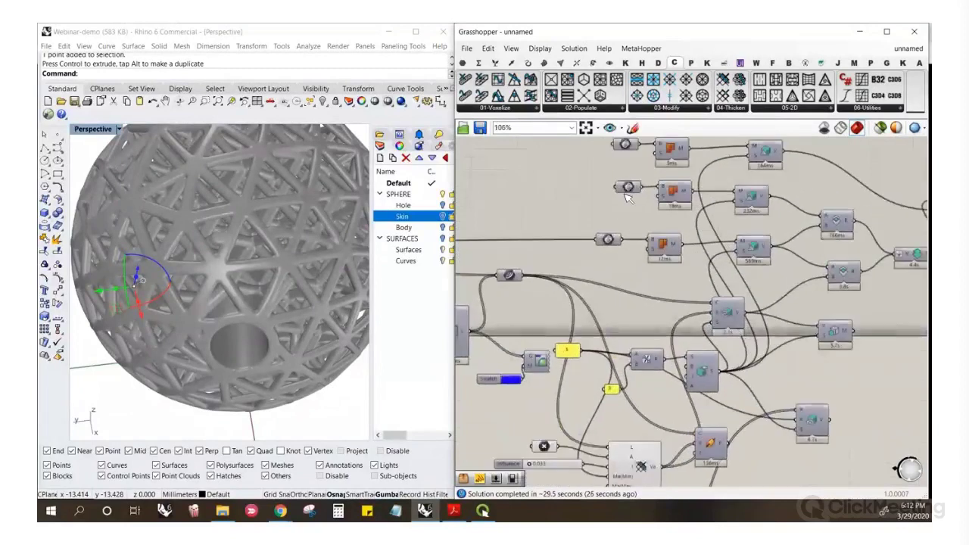
right_click(628, 187)
click(640, 212)
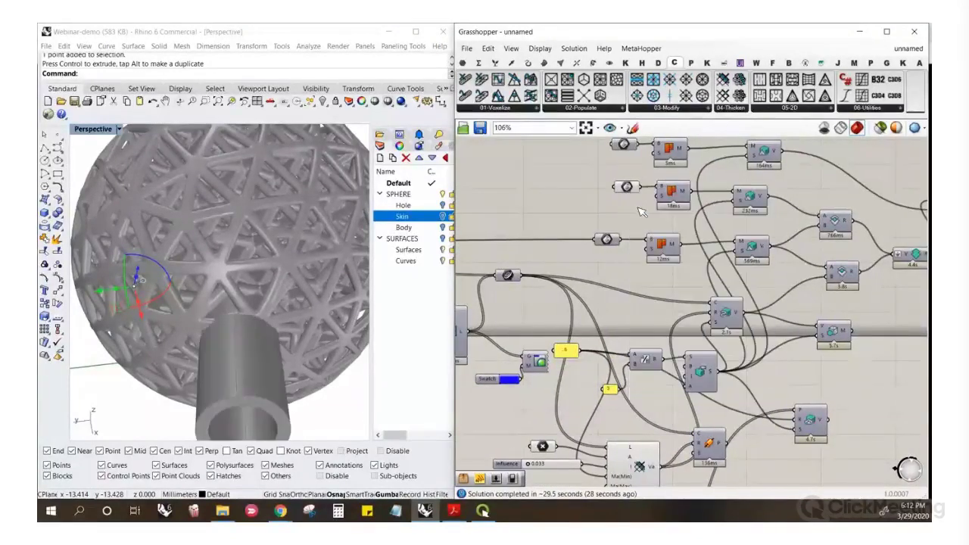
drag(628, 188, 550, 187)
click(588, 204)
scroll(575, 216, down, 1)
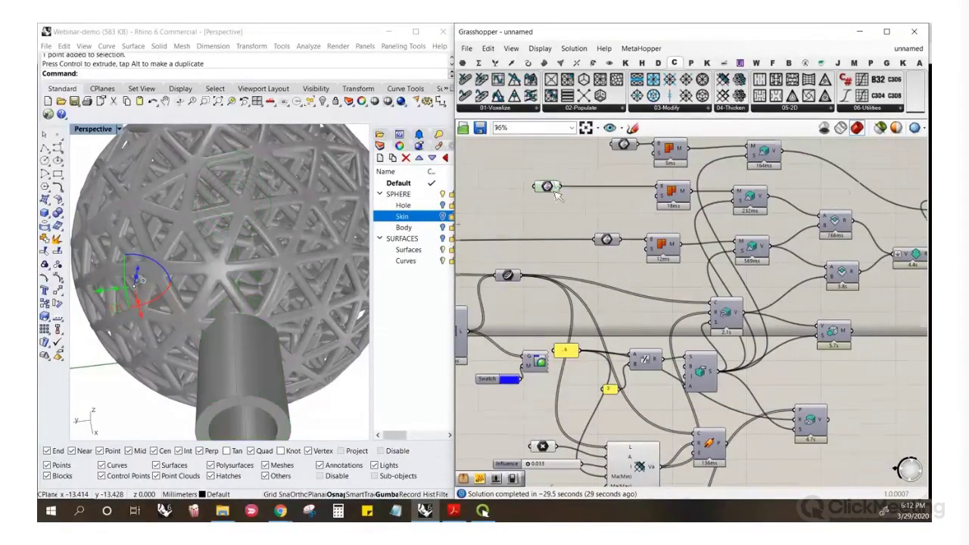
scroll(569, 280, up, 1)
drag(610, 463, 566, 179)
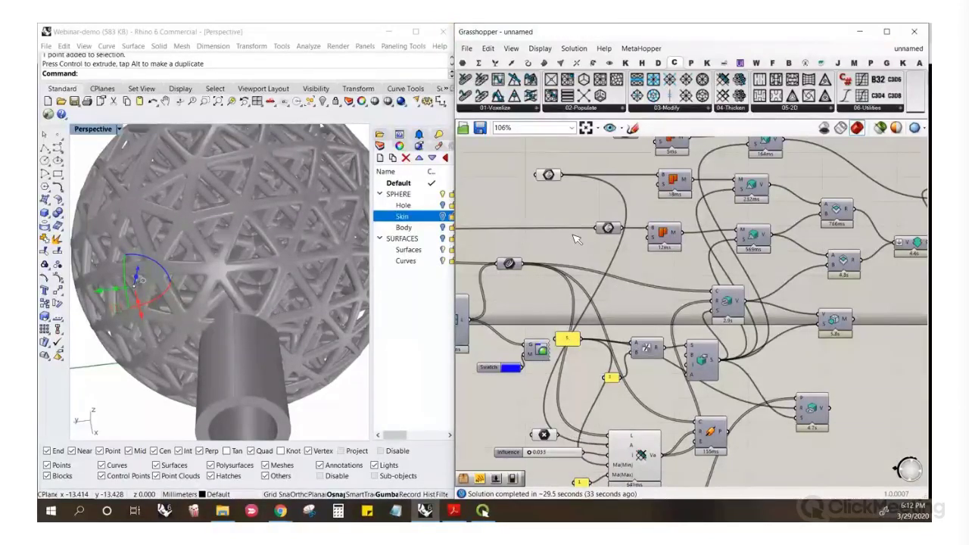
Hide the tube Brep's preview and inspect the lattice thickness around the hole from several angles
right_click(549, 174)
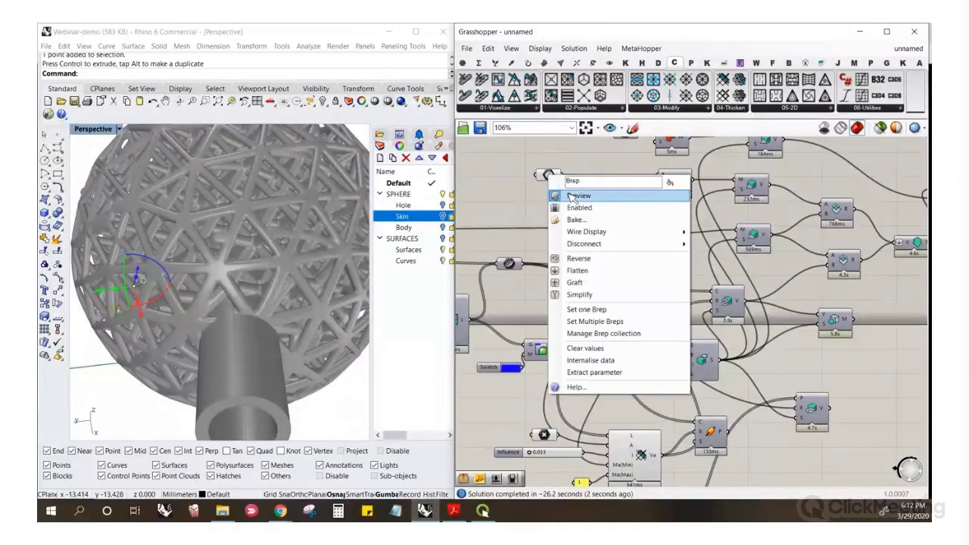
click(577, 197)
right_drag(224, 289, 248, 351)
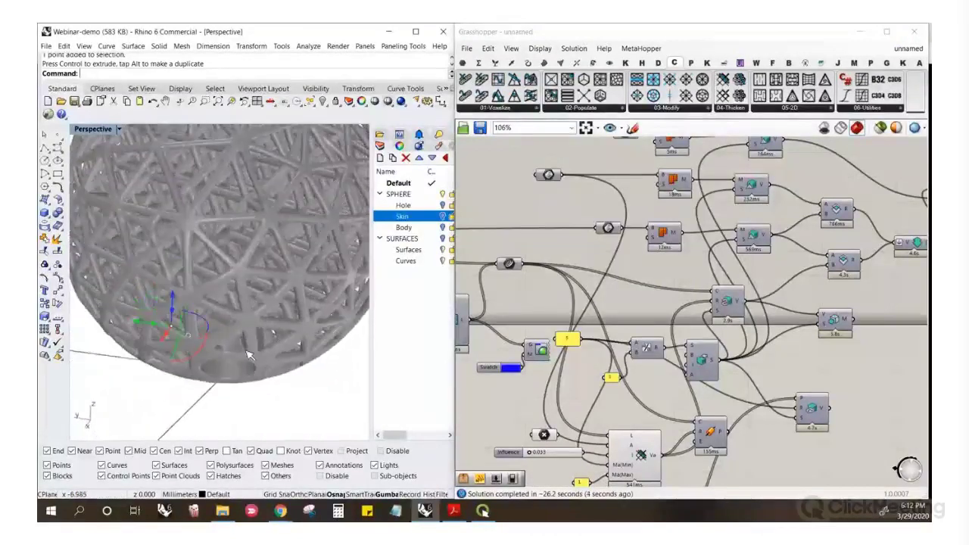
scroll(249, 352, down, 6)
right_drag(237, 271, 234, 251)
scroll(218, 233, up, 6)
scroll(252, 248, down, 6)
click(326, 328)
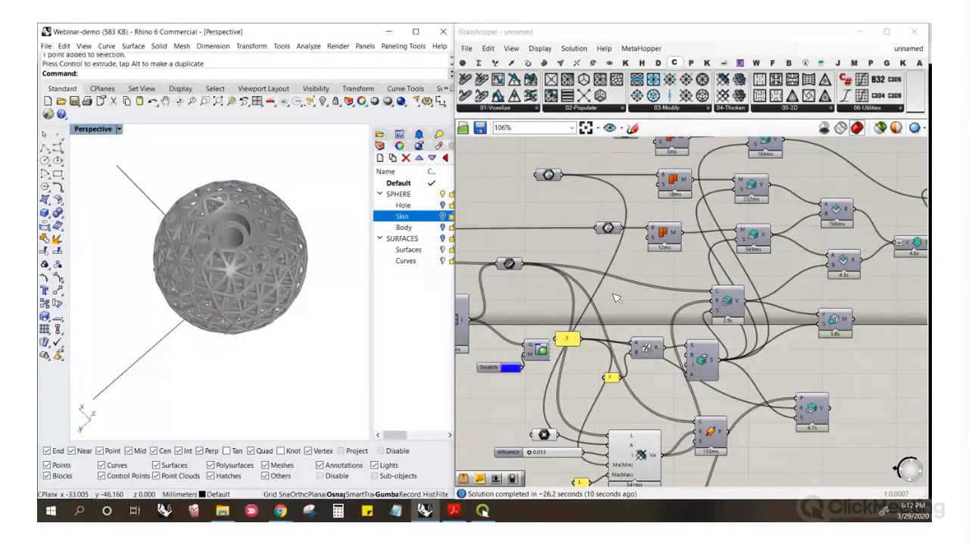
scroll(618, 296, down, 4)
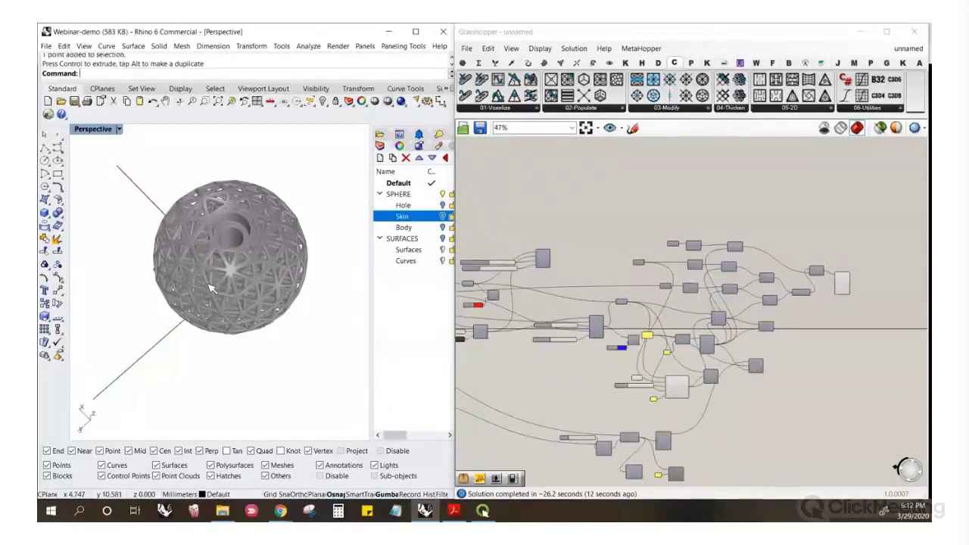